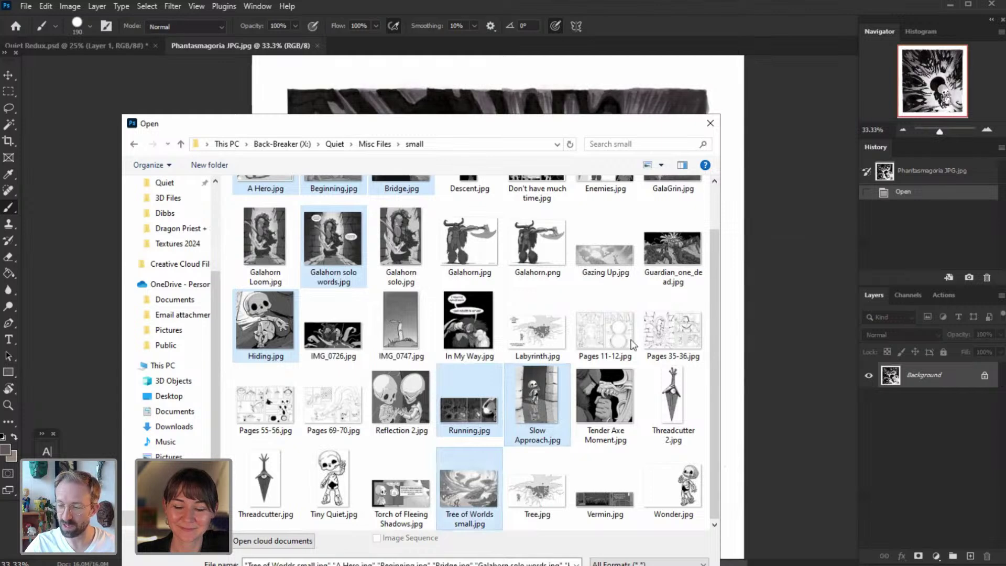
- Add GalaGrin.jpg to the images already selected in the small folder and open them all
{"action": "scroll", "coordinate": [712, 278], "scroll_direction": "up", "scroll_amount": 2}
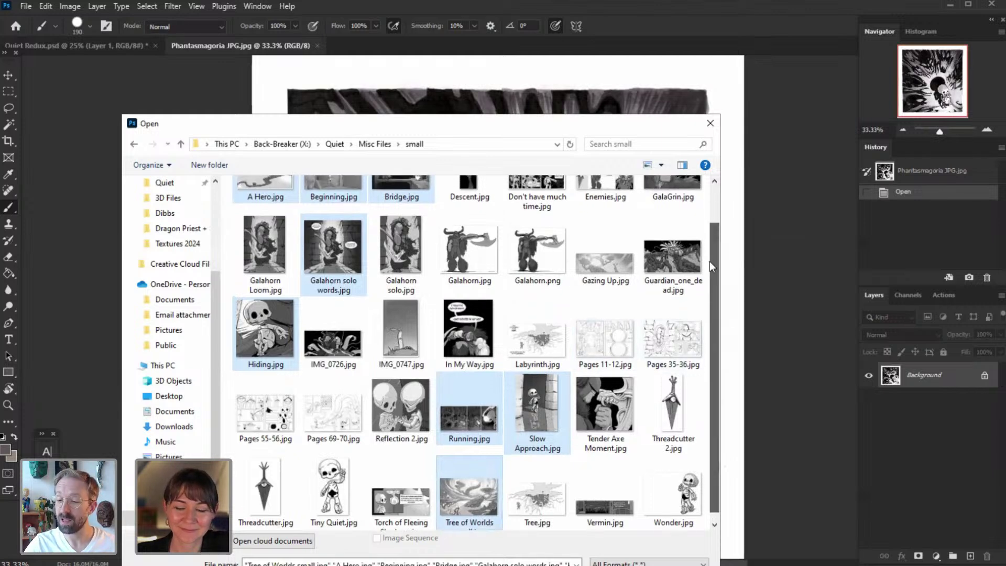
{"action": "left_click", "coordinate": [677, 224], "text": "ctrl"}
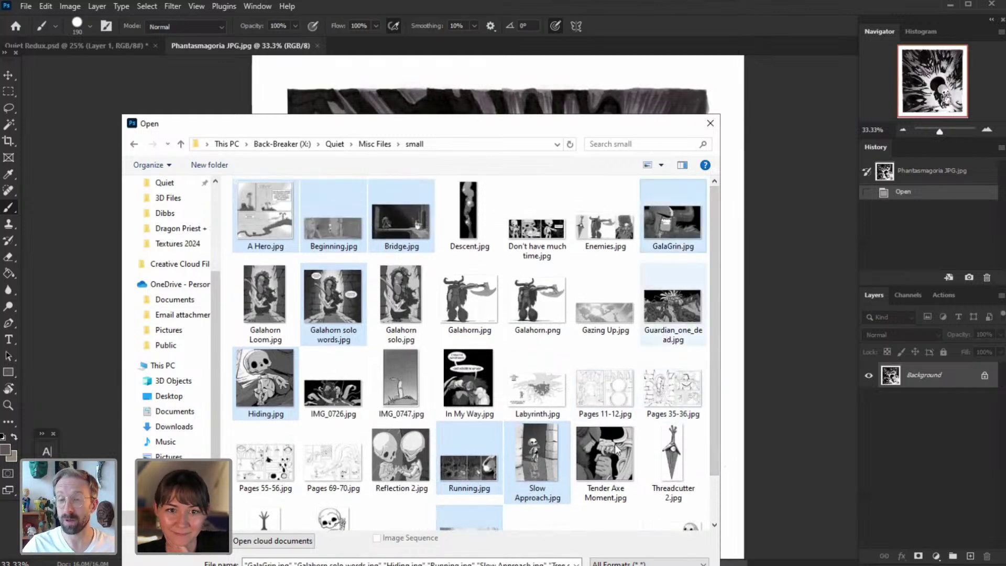
{"action": "left_click", "coordinate": [618, 565]}
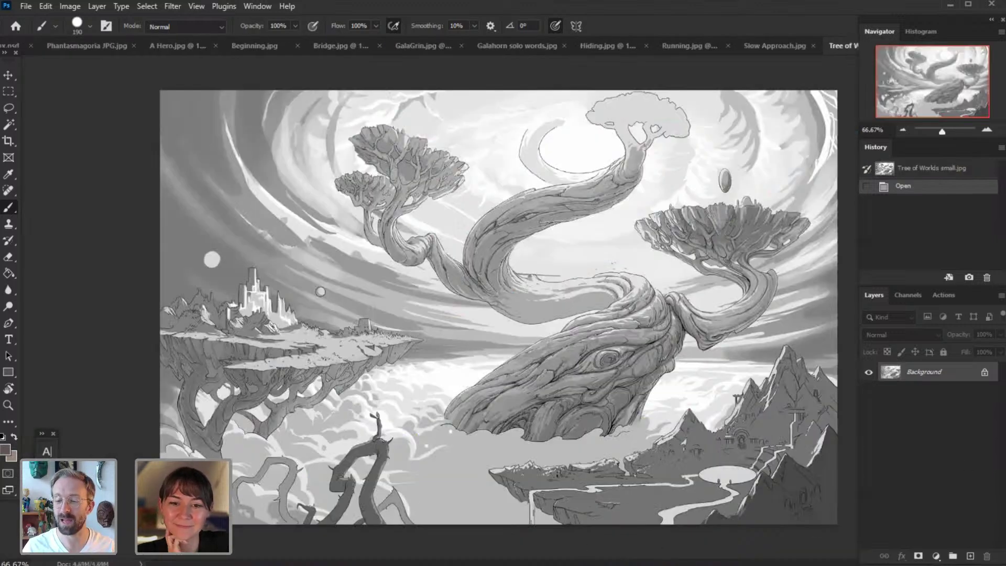
- Examine Tree of Worlds small.jpg at 100% and Slow Approach.jpg at 200%, focusing on the tree and the skeleton figure
{"action": "left_click", "coordinate": [986, 129]}
{"action": "mouse_move", "coordinate": [947, 90]}
{"action": "left_mouse_down"}
{"action": "mouse_move", "coordinate": [942, 101]}
{"action": "mouse_move", "coordinate": [948, 80]}
{"action": "left_mouse_up"}
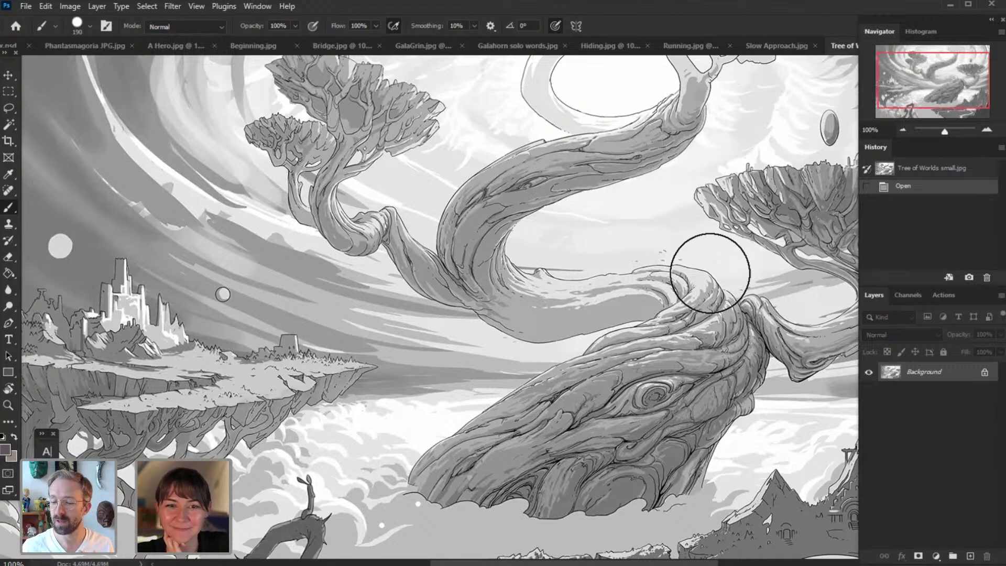
{"action": "key", "text": "ctrl+minus"}
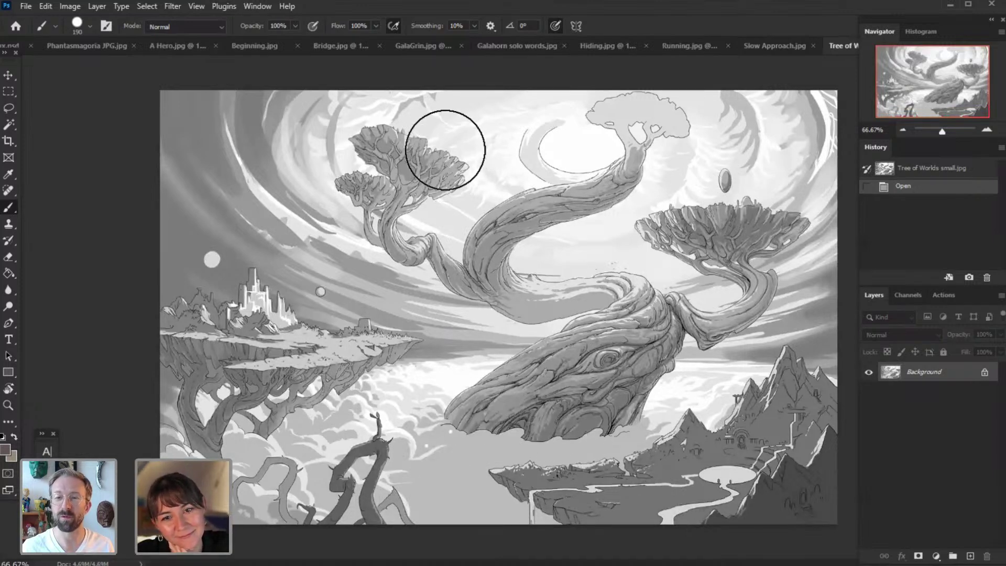
{"action": "left_click", "coordinate": [777, 45]}
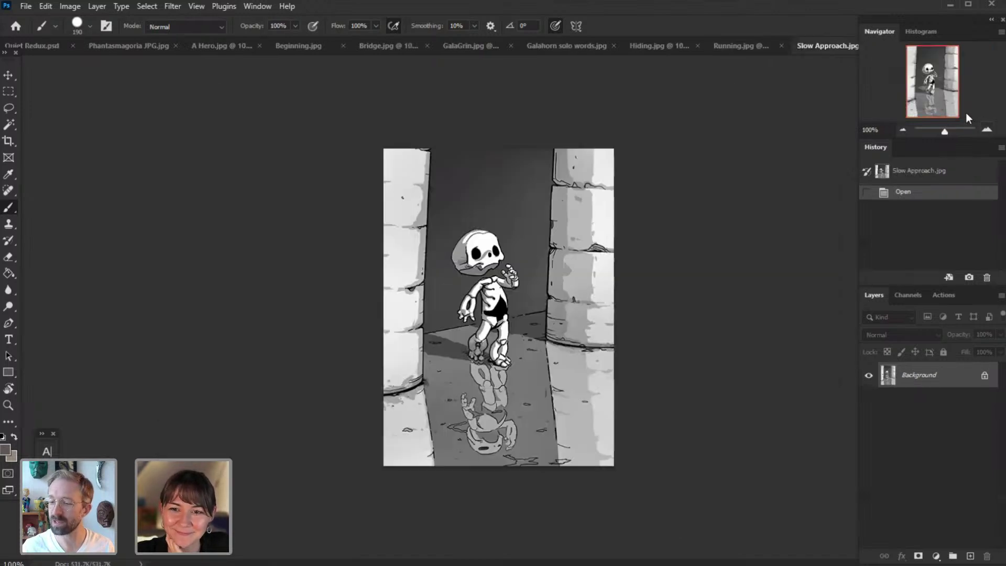
{"action": "left_click", "coordinate": [988, 129]}
{"action": "left_click_drag", "start_coordinate": [940, 85], "coordinate": [940, 83]}
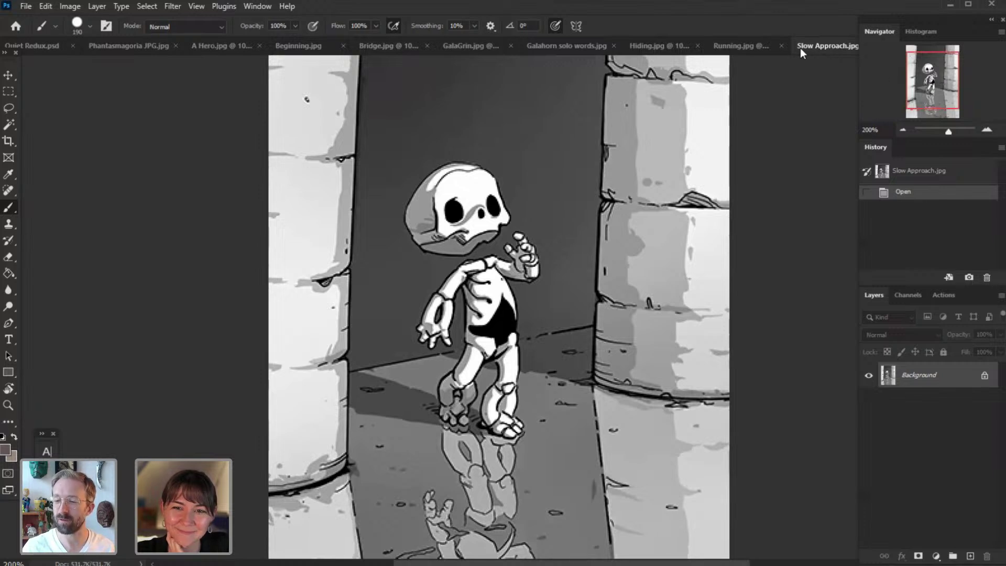
- Examine the torch panels of Running.jpg at 200%, undo the stray brush mark, and close the image
{"action": "left_click", "coordinate": [760, 49]}
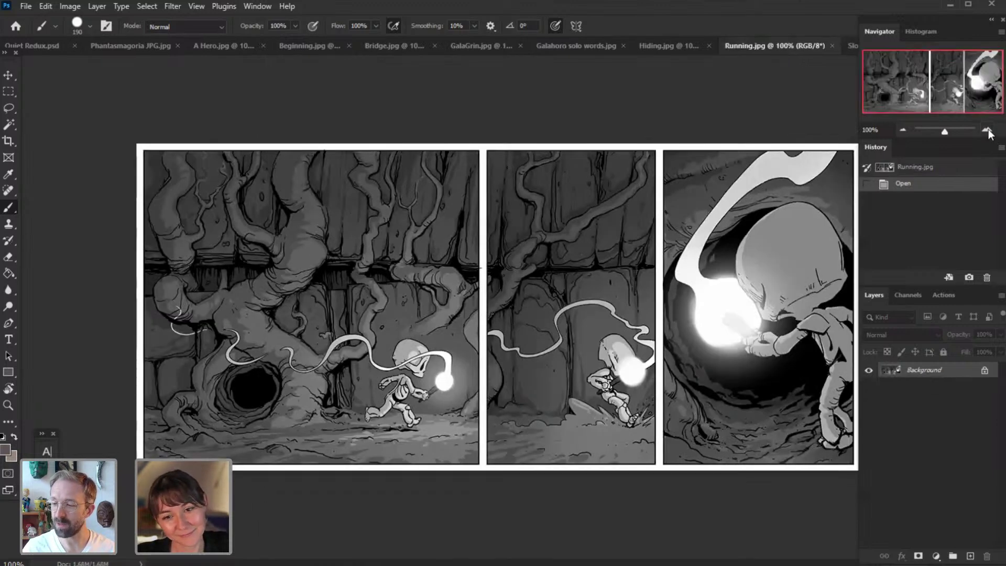
{"action": "left_click", "coordinate": [987, 130]}
{"action": "left_click_drag", "start_coordinate": [931, 88], "coordinate": [959, 99]}
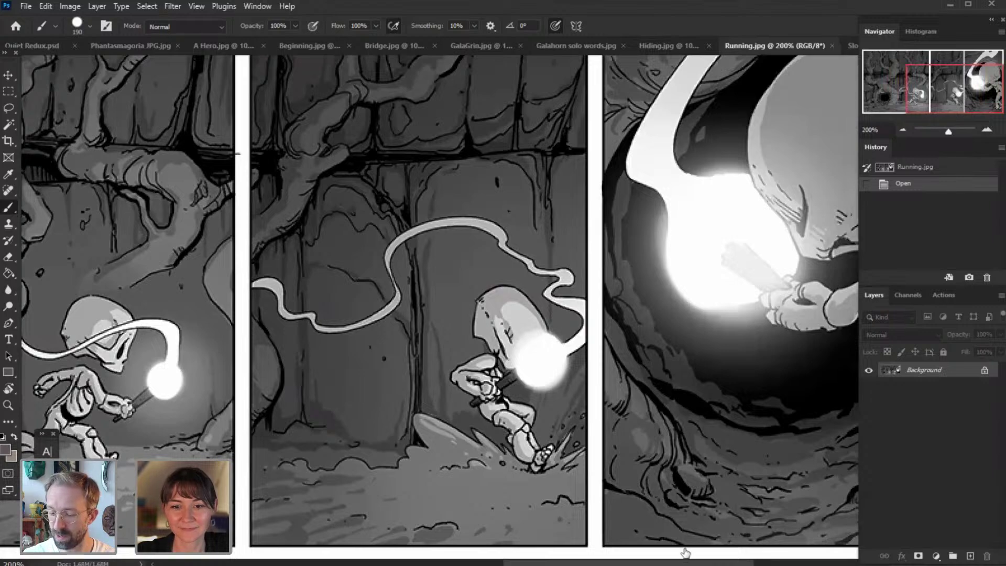
{"action": "left_click", "coordinate": [679, 564]}
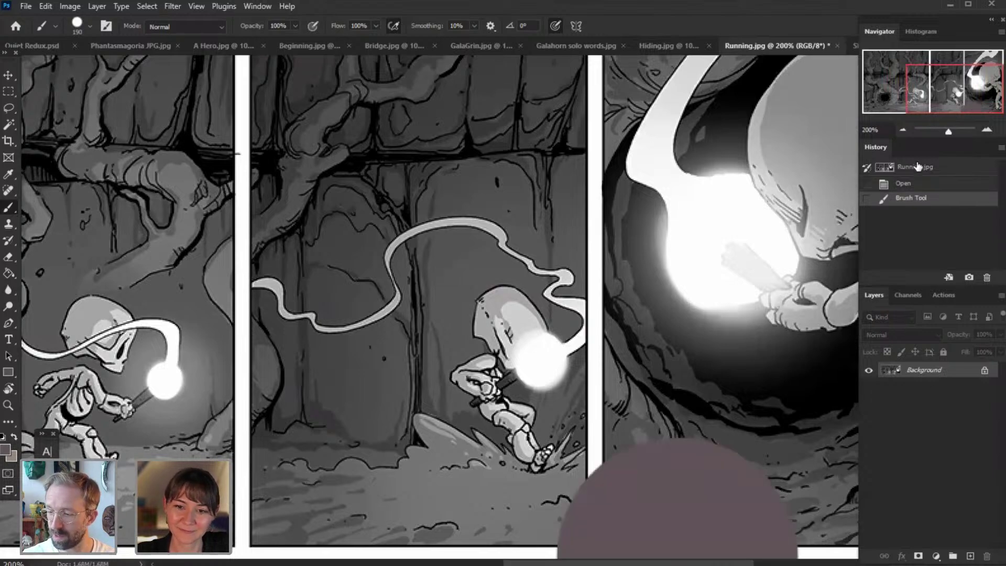
{"action": "key", "text": "ctrl+z"}
{"action": "left_click_drag", "start_coordinate": [679, 563], "coordinate": [752, 564]}
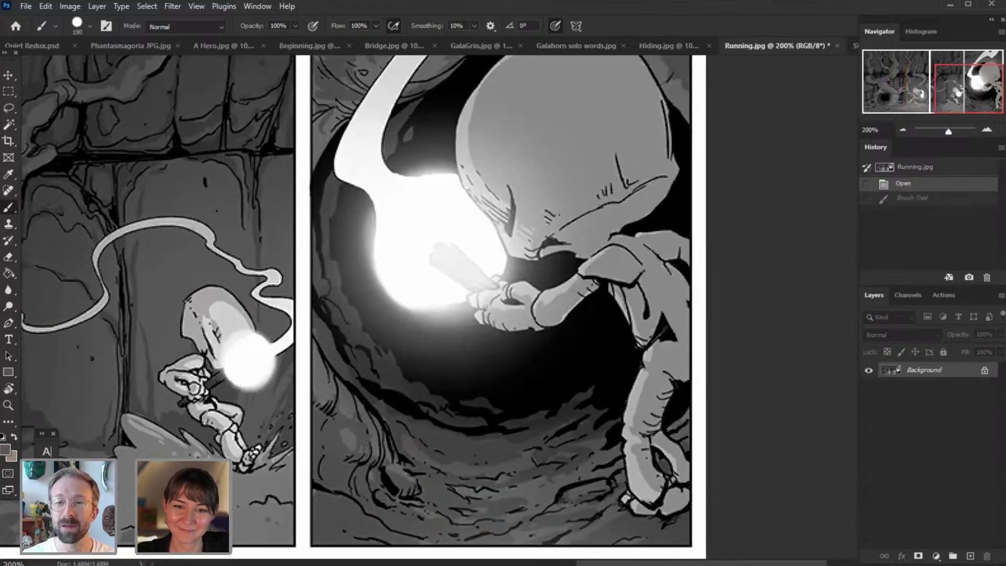
{"action": "key", "text": "ctrl+w"}
{"action": "left_click", "coordinate": [616, 265]}
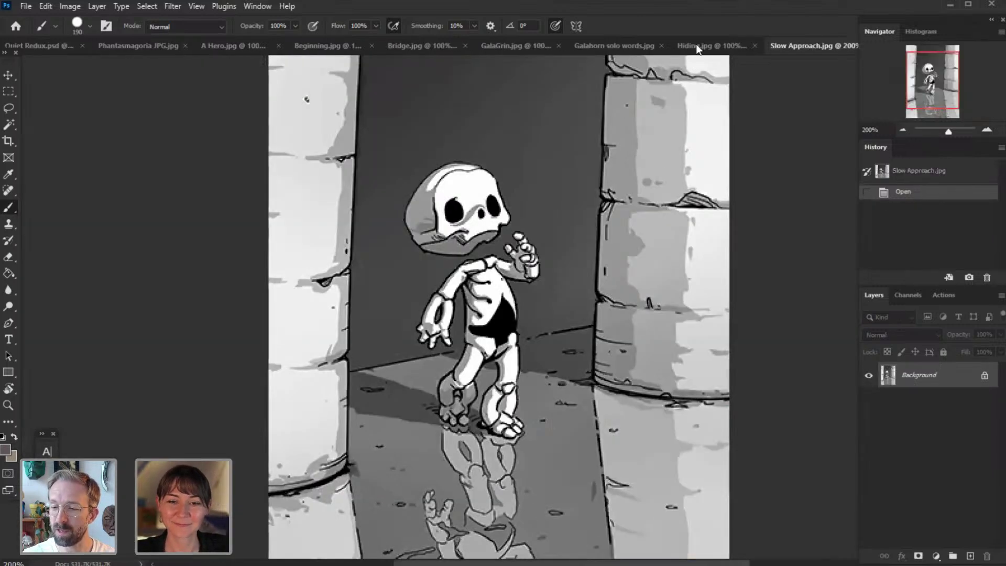
- View Hiding.jpg, examine the horned warrior and his axe in Galahorn solo words.jpg at 66.7%, and close the Galahorn image
{"action": "left_click", "coordinate": [697, 50]}
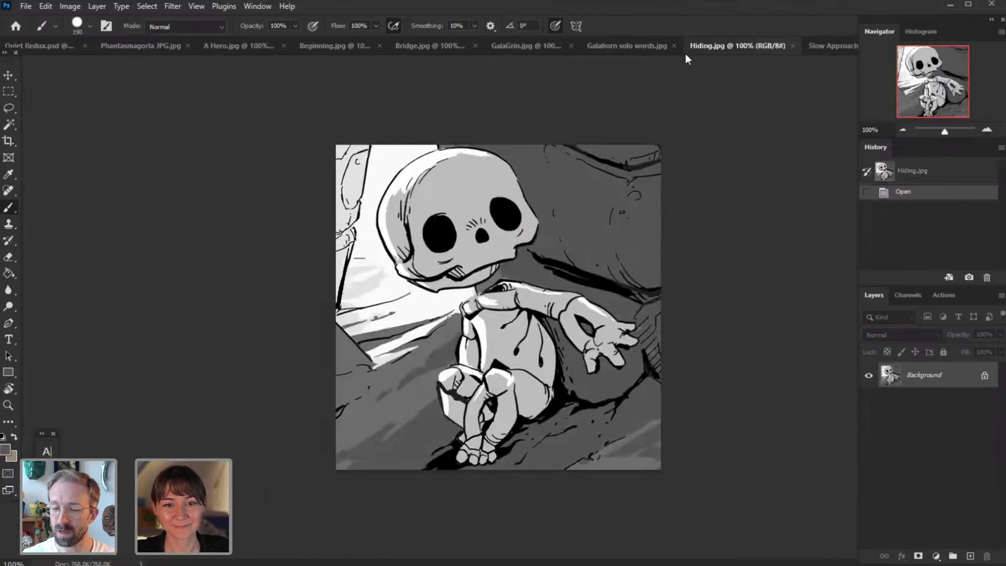
{"action": "left_click", "coordinate": [639, 47]}
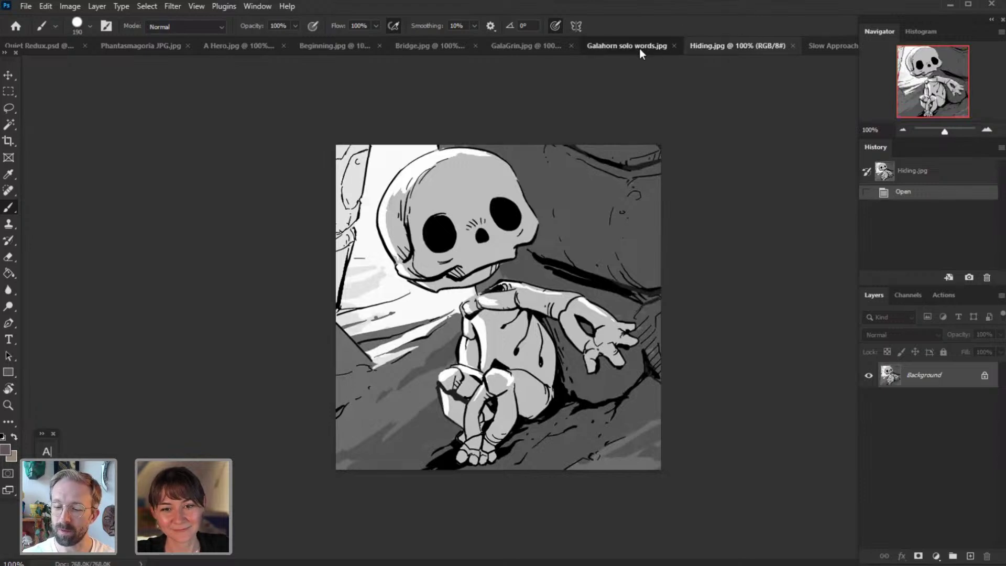
{"action": "left_click", "coordinate": [988, 130]}
{"action": "left_click_drag", "start_coordinate": [931, 78], "coordinate": [932, 76]}
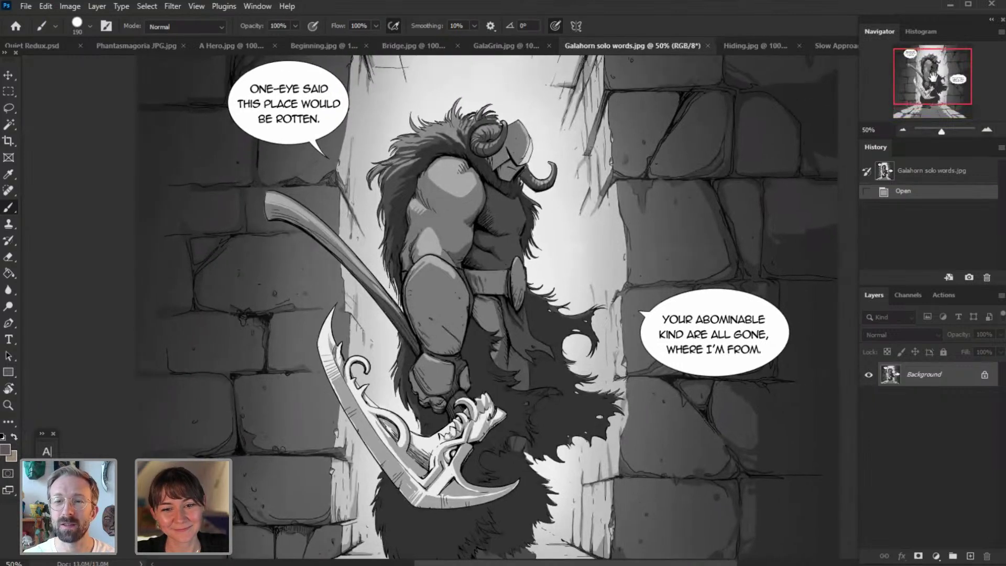
{"action": "left_click", "coordinate": [989, 129]}
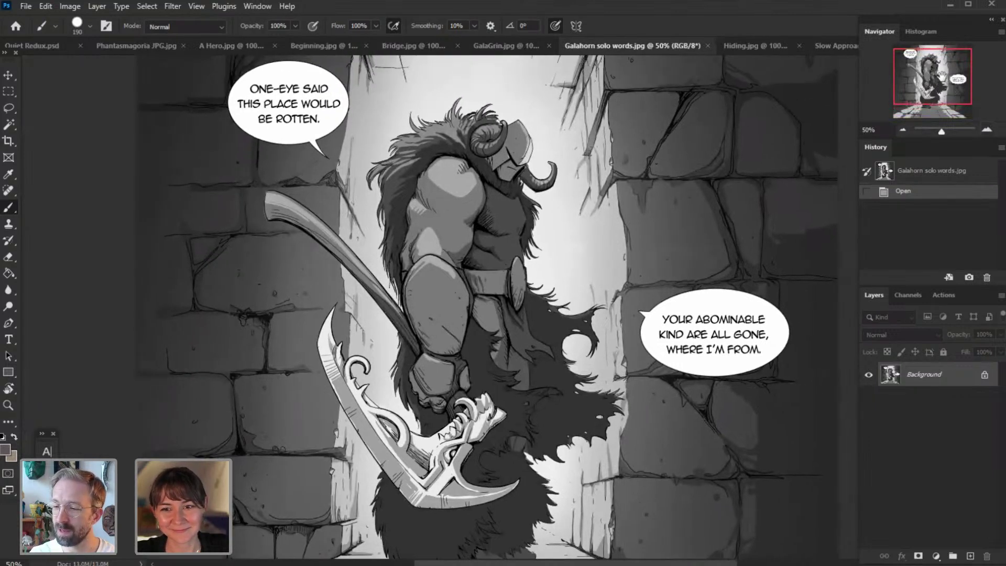
{"action": "left_click_drag", "start_coordinate": [942, 76], "coordinate": [942, 66]}
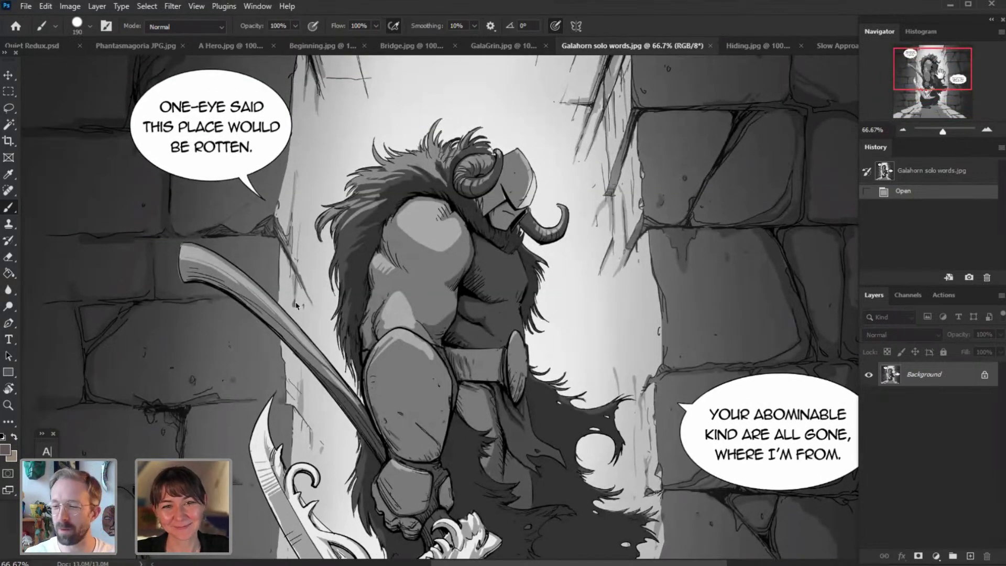
{"action": "scroll", "coordinate": [430, 305], "scroll_direction": "down", "scroll_amount": 4}
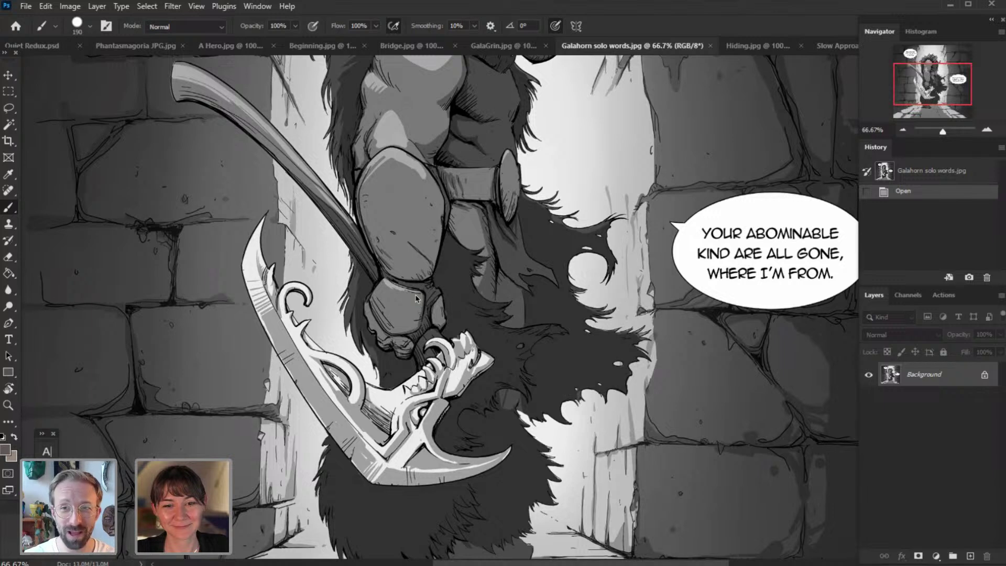
{"action": "left_click", "coordinate": [710, 45]}
- View GalaGrin.jpg, examine the spear-carrying figure in Bridge.jpg at 200%, and close both images
{"action": "left_click", "coordinate": [598, 48]}
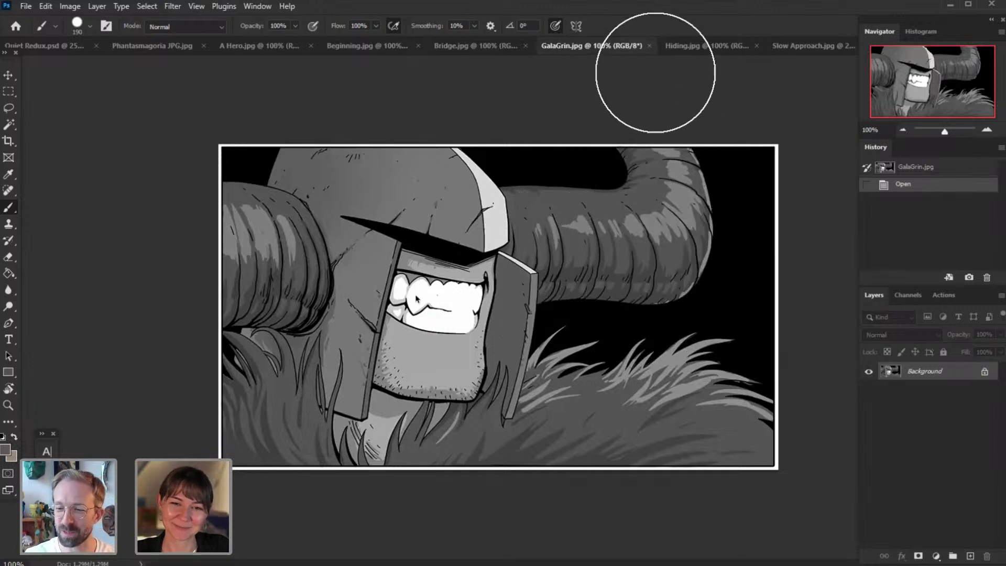
{"action": "left_click", "coordinate": [649, 46]}
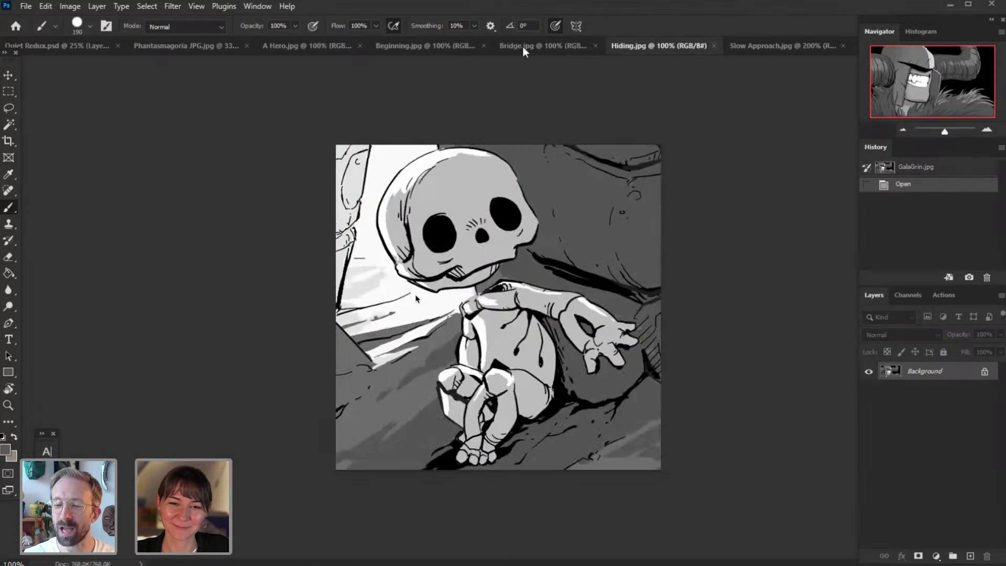
{"action": "left_click", "coordinate": [523, 46]}
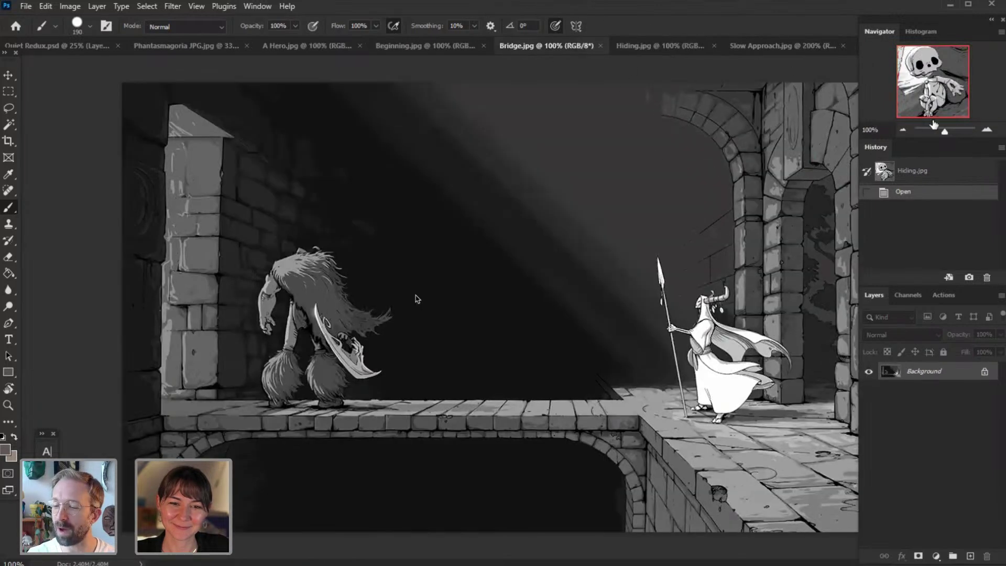
{"action": "left_click", "coordinate": [988, 130]}
{"action": "left_click_drag", "start_coordinate": [944, 95], "coordinate": [970, 103]}
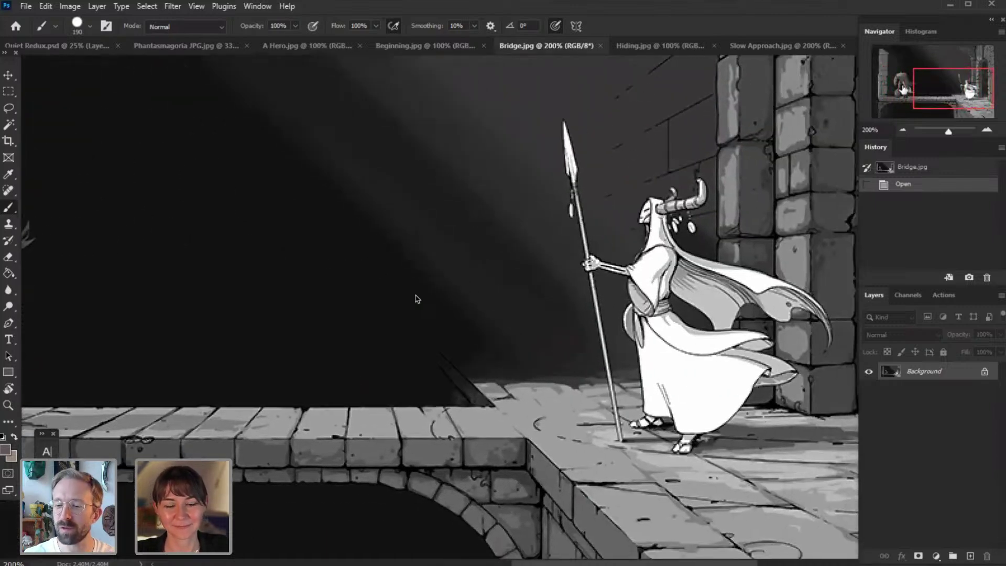
{"action": "left_click", "coordinate": [600, 46]}
- Examine the skeleton and the butterfly trail in Beginning.jpg at 200% and close the image
{"action": "left_click", "coordinate": [518, 48]}
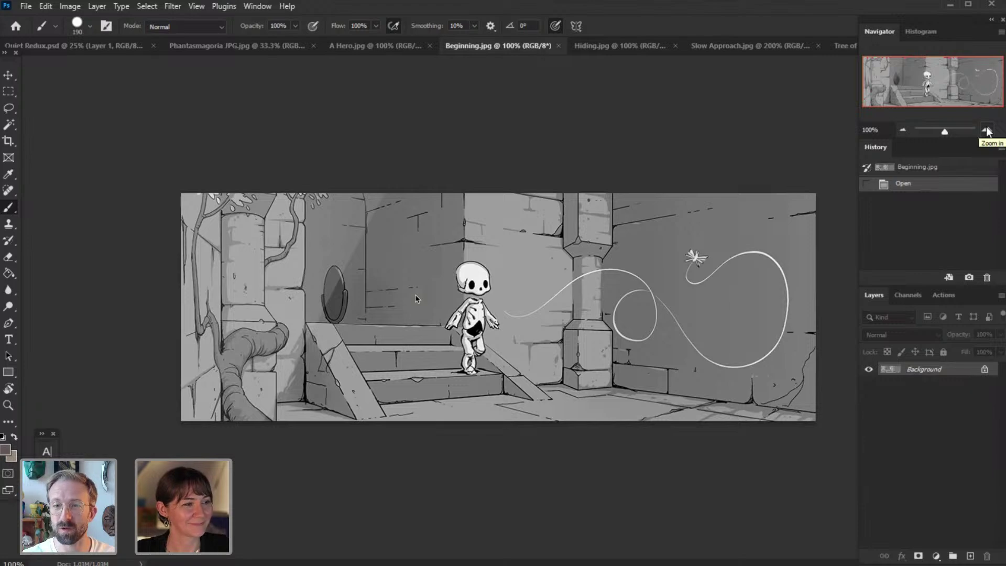
{"action": "left_click", "coordinate": [988, 131]}
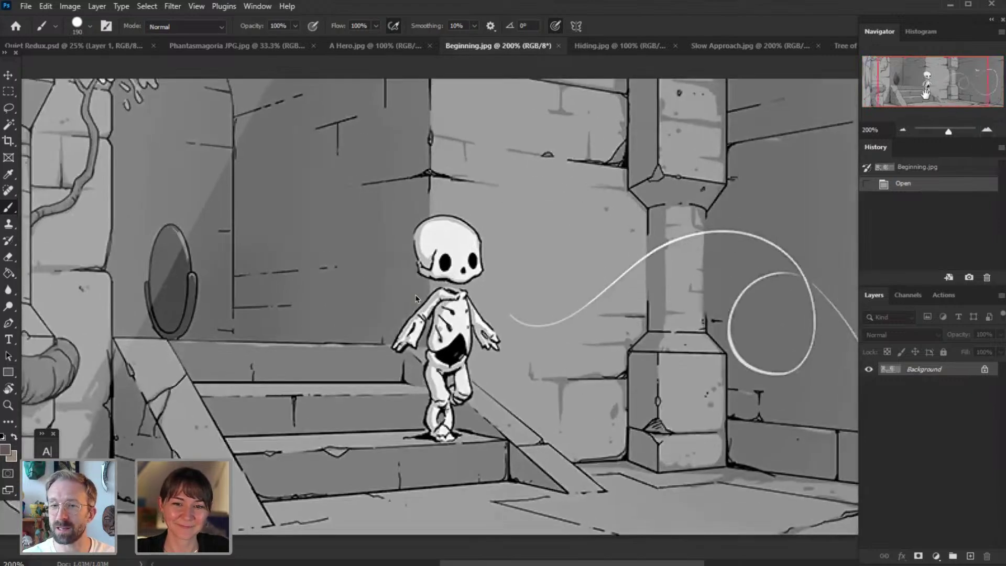
{"action": "left_click_drag", "start_coordinate": [926, 94], "coordinate": [946, 97]}
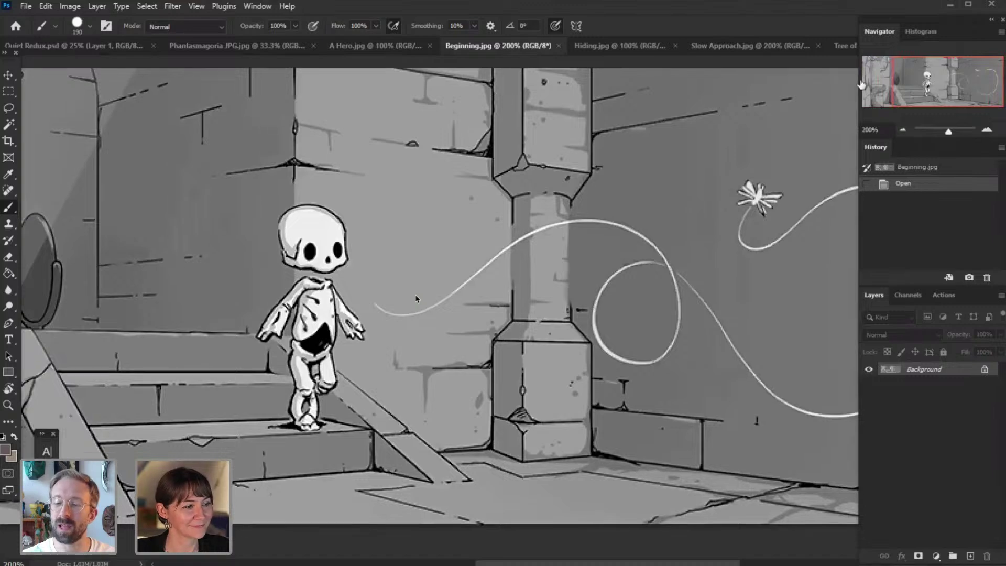
{"action": "left_click", "coordinate": [560, 47]}
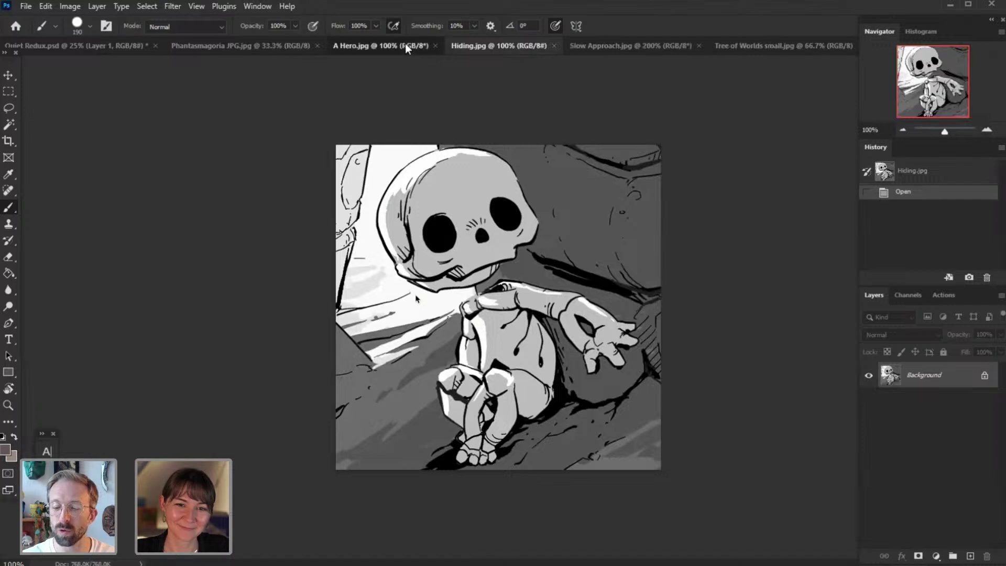
- Examine the comic panels of A Hero.jpg at 200% with the interface panels hidden, and close the image
{"action": "left_click", "coordinate": [405, 44]}
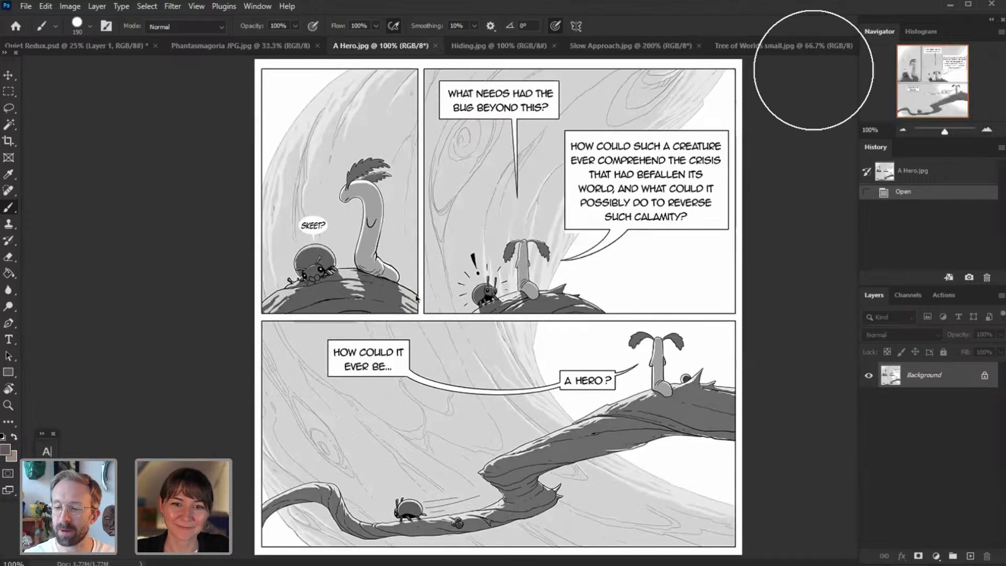
{"action": "left_click", "coordinate": [987, 131]}
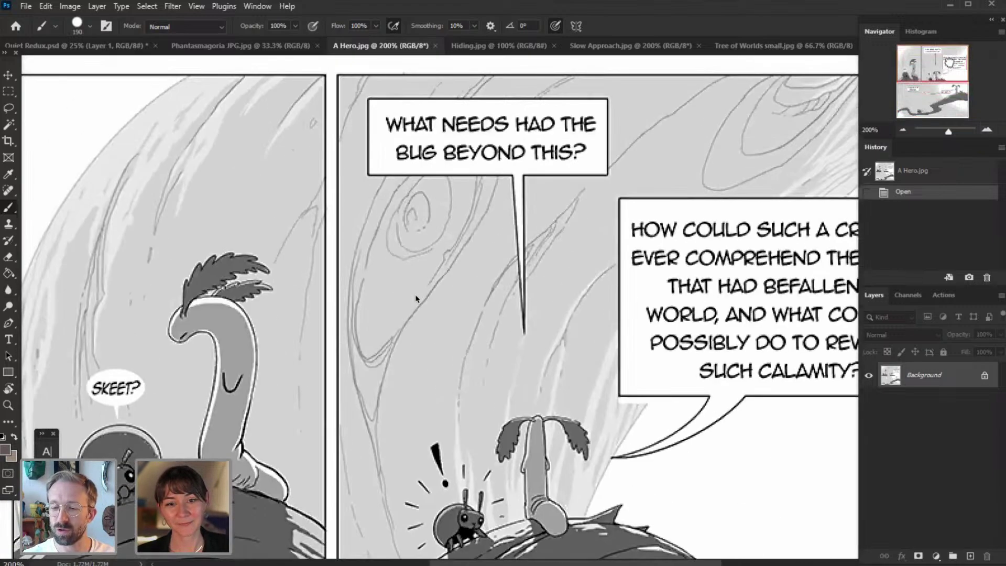
{"action": "left_click_drag", "start_coordinate": [949, 62], "coordinate": [949, 64]}
{"action": "key", "text": "Tab"}
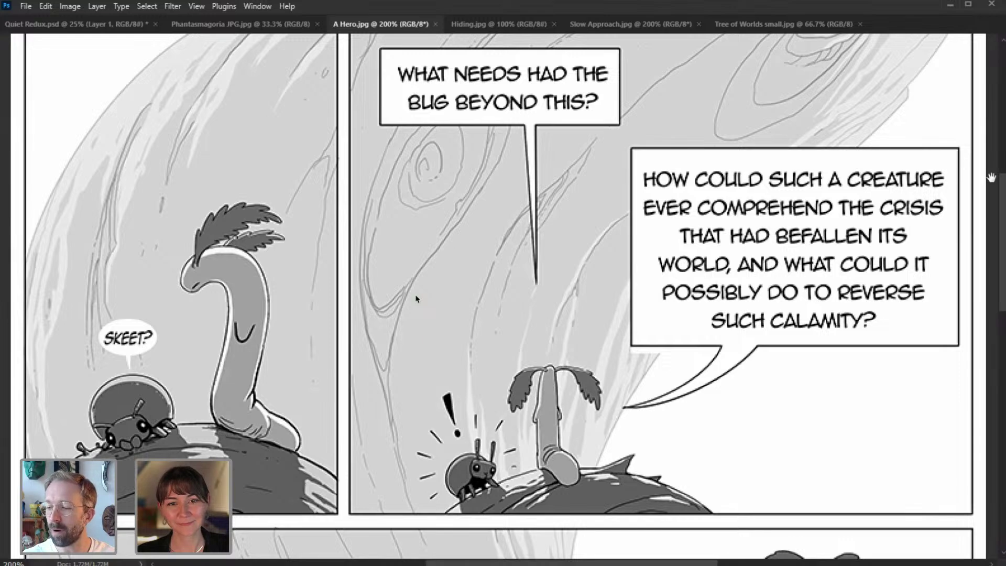
{"action": "left_click_drag", "start_coordinate": [1002, 169], "coordinate": [998, 294]}
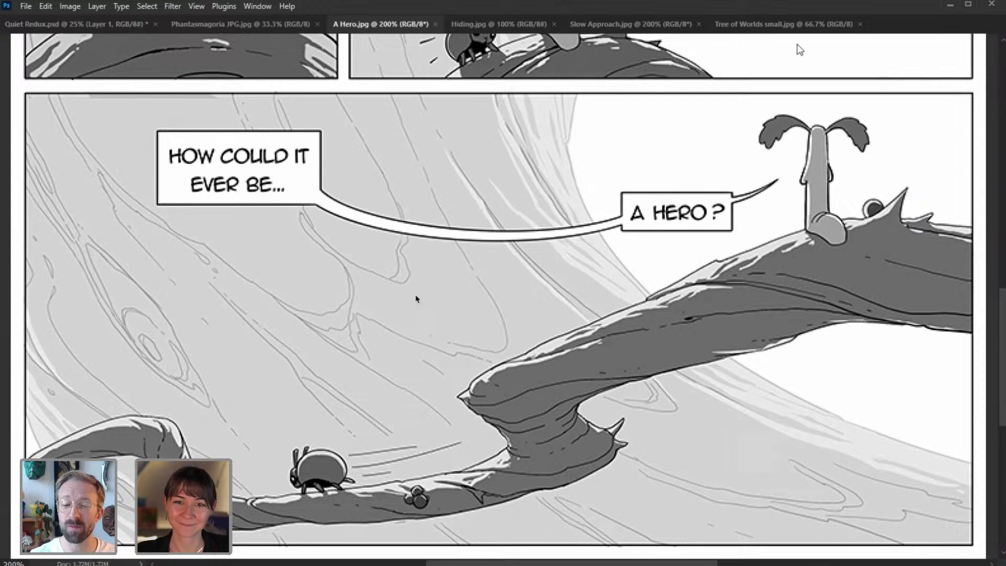
{"action": "left_click", "coordinate": [436, 24]}
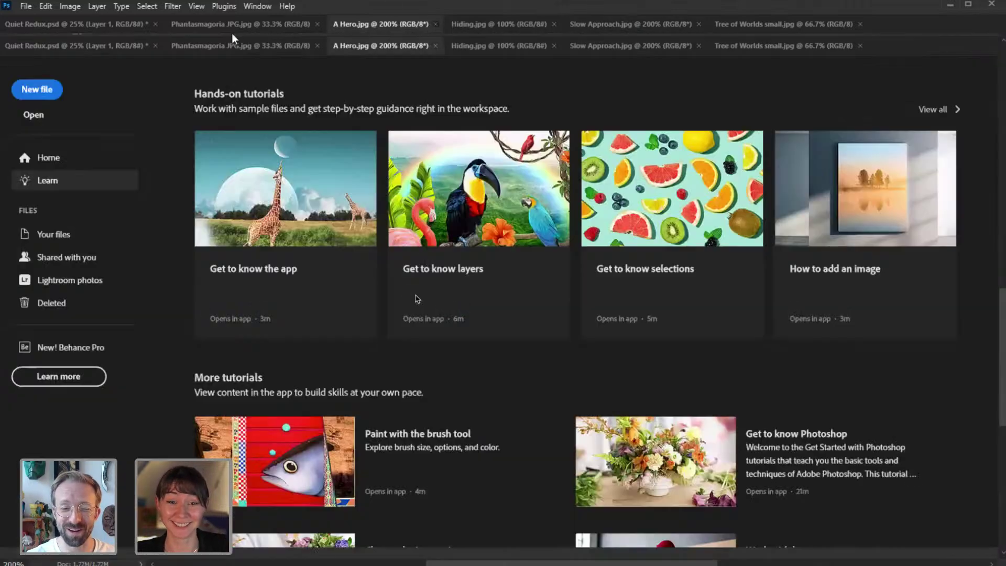
- Browse to the Germaine Pics folder inside Quiet's Misc Files to choose images for opening
{"action": "left_click", "coordinate": [26, 6]}
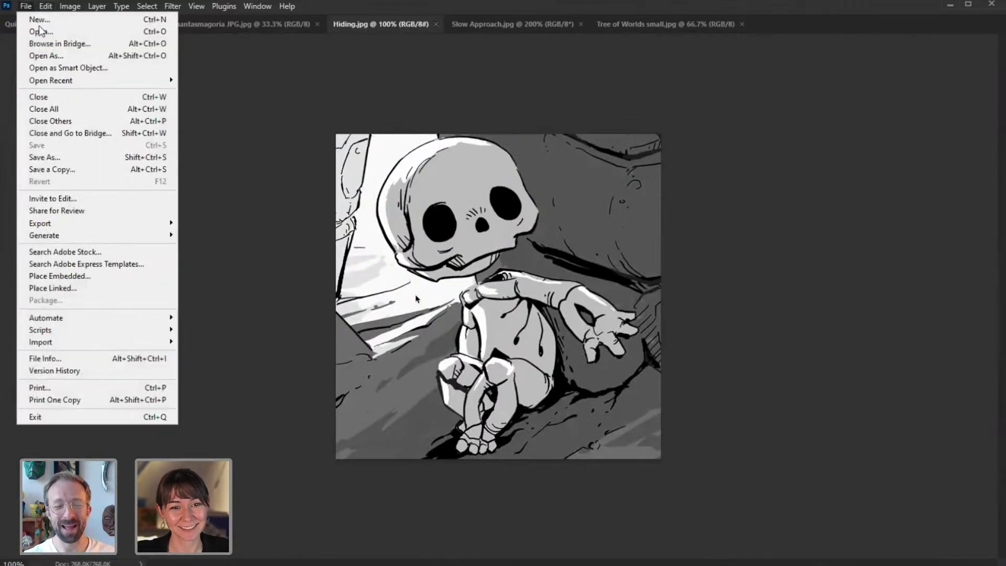
{"action": "left_click", "coordinate": [317, 126]}
{"action": "double_click", "coordinate": [328, 124]}
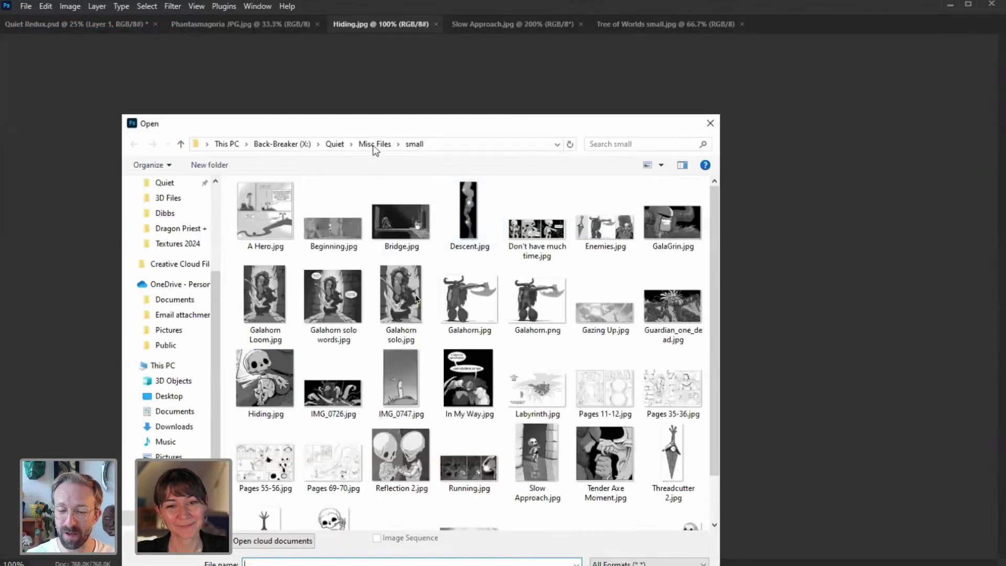
{"action": "left_click", "coordinate": [374, 145]}
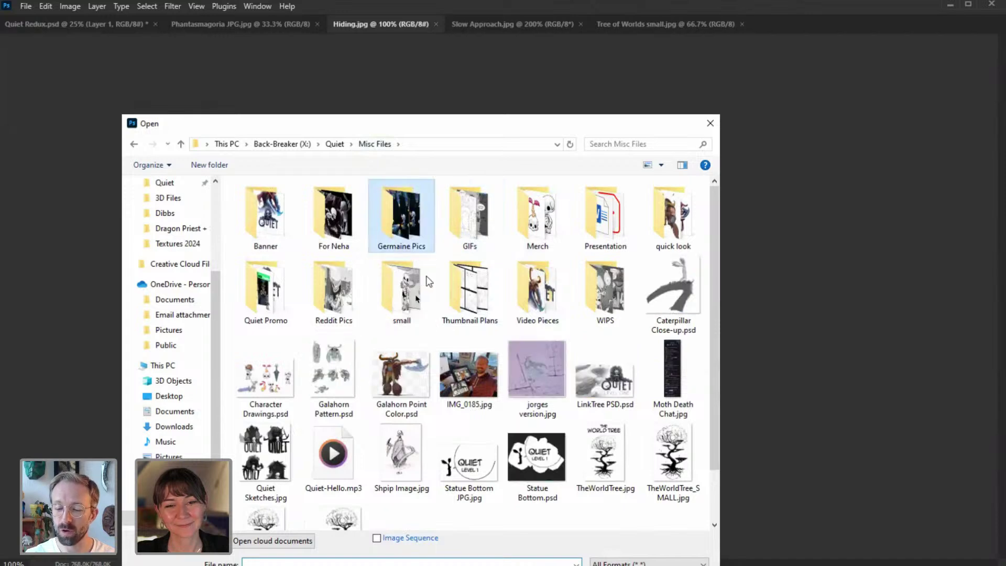
{"action": "double_click", "coordinate": [421, 238]}
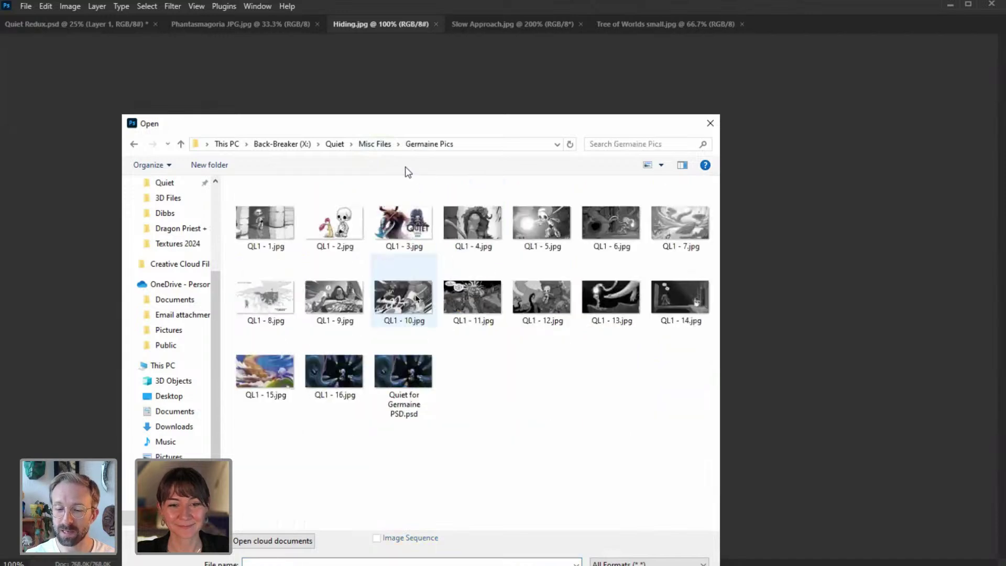
- Open QL1 - 3.jpg, QL1 - 8.jpg, QL1 - 9.jpg, QL1 - 13.jpg, QL1 - 15.jpg and QL1 - 16.jpg together
{"action": "left_click", "coordinate": [335, 374]}
{"action": "left_click", "coordinate": [278, 370], "text": "ctrl"}
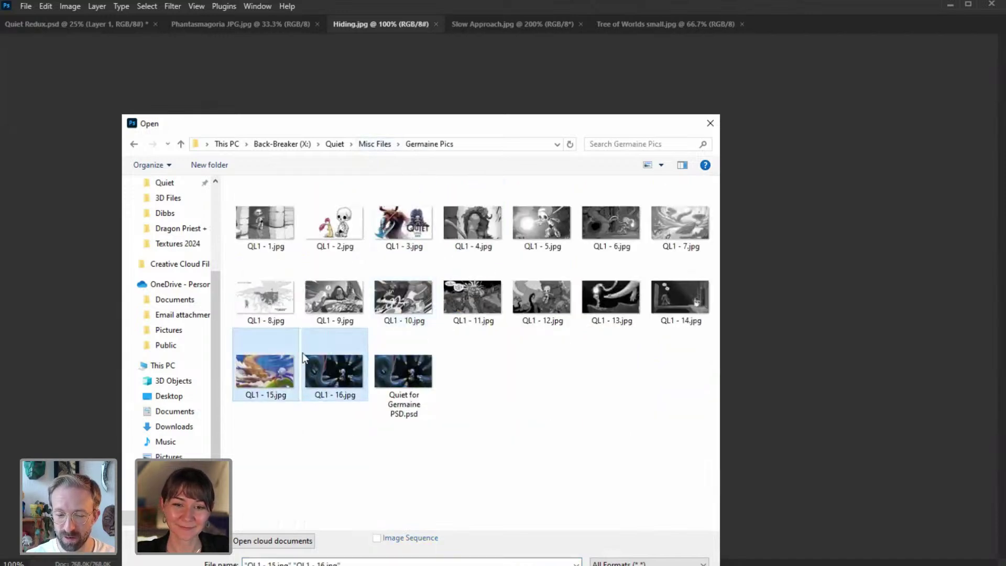
{"action": "left_click", "coordinate": [281, 312], "text": "ctrl"}
{"action": "left_click", "coordinate": [333, 307], "text": "ctrl"}
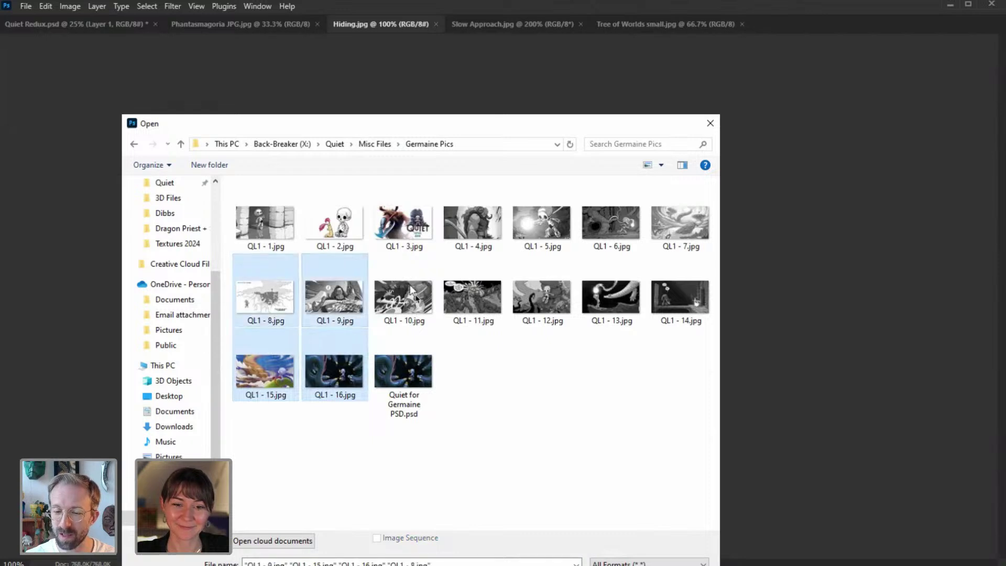
{"action": "left_click", "coordinate": [416, 233], "text": "ctrl"}
{"action": "left_click", "coordinate": [604, 303], "text": "ctrl"}
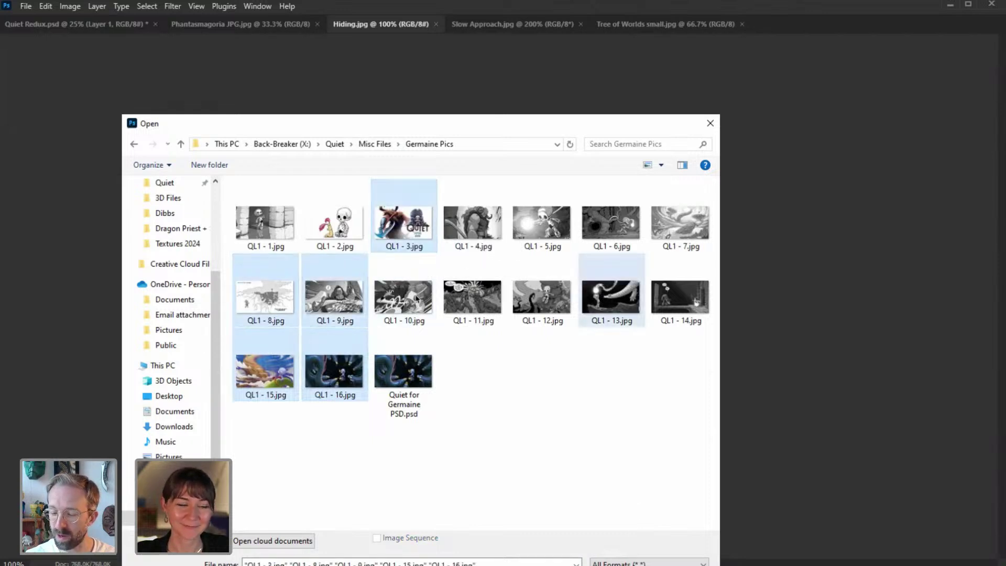
{"action": "key", "text": "Return"}
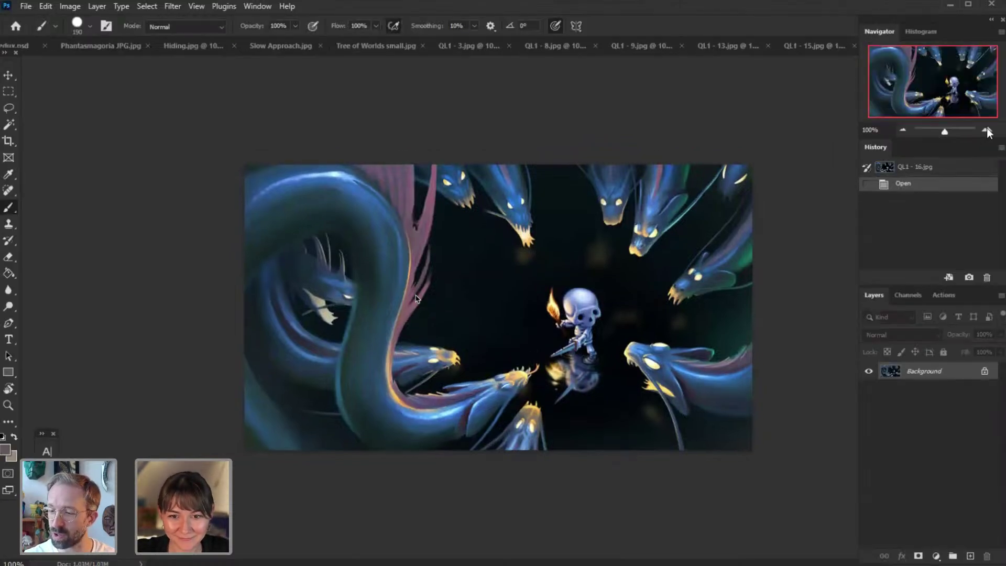
- Examine the torch-bearing skeleton surrounded by serpents in QL1 - 16.jpg at 200% with the interface panels hidden, and close the image
{"action": "left_click", "coordinate": [987, 129]}
{"action": "key", "text": "Tab"}
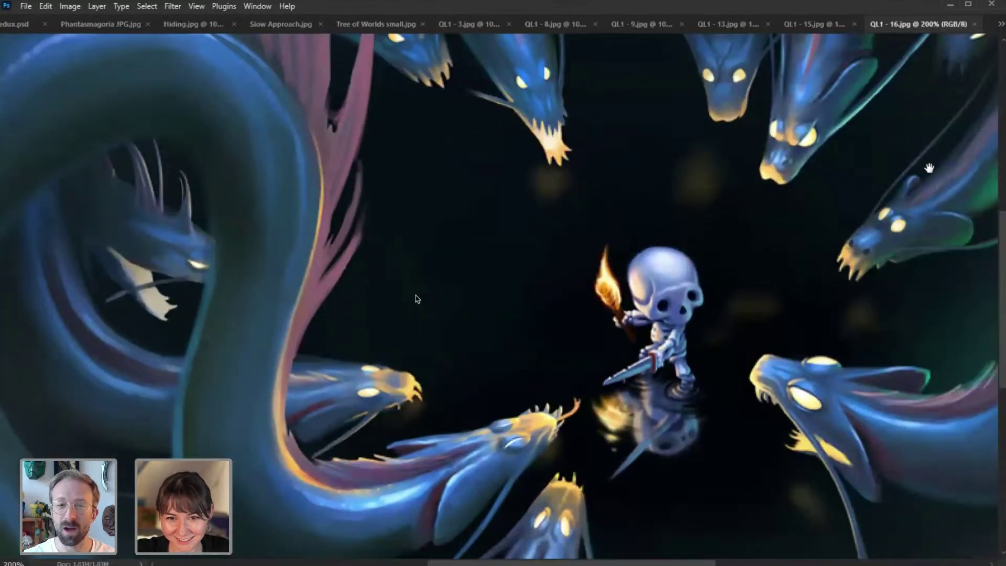
{"action": "left_click", "coordinate": [975, 24]}
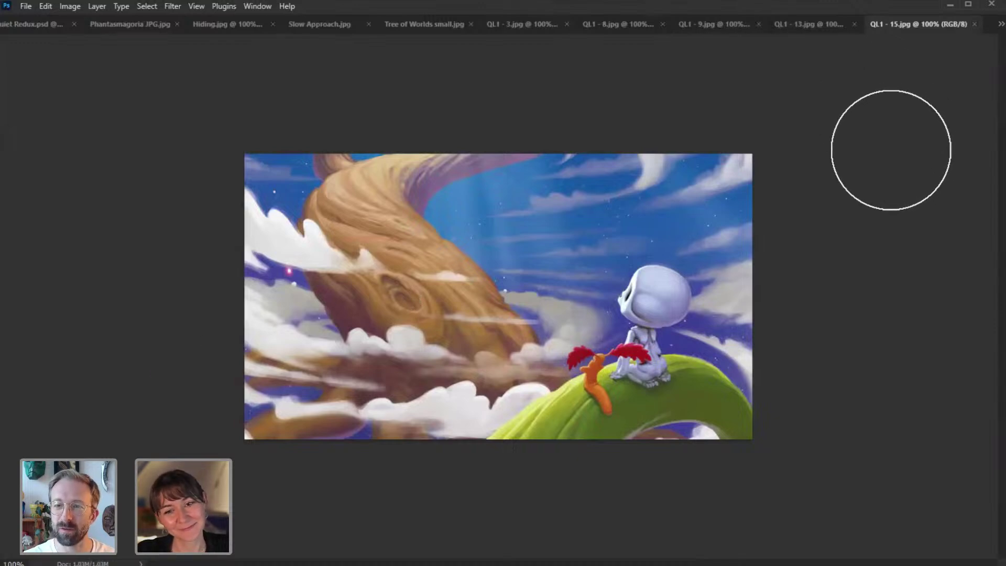
- Examine the skeleton and the giant tree in QL1 - 15.jpg at 200% with the interface panels hidden, and close the image
{"action": "key", "text": "Tab"}
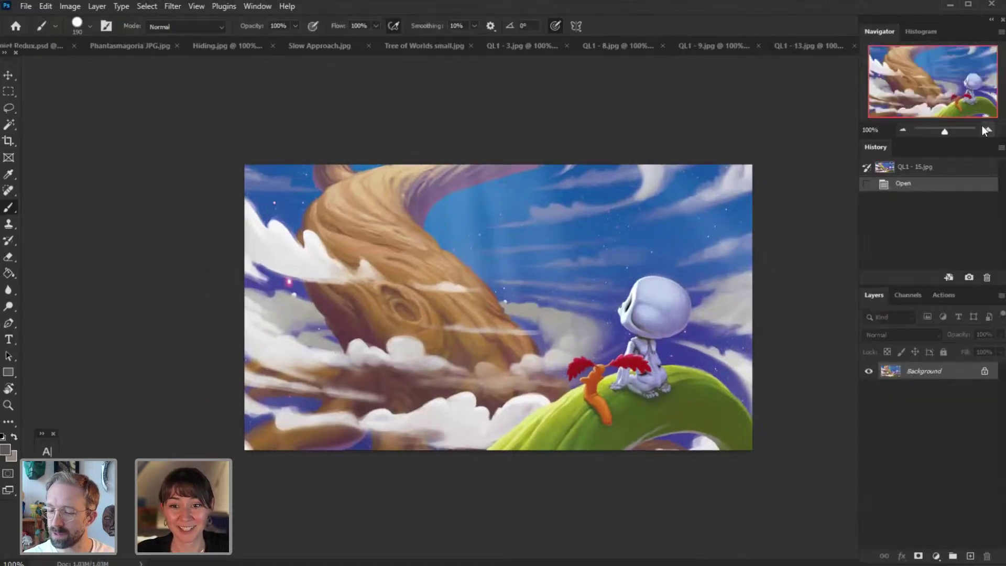
{"action": "left_click", "coordinate": [986, 130]}
{"action": "left_click_drag", "start_coordinate": [953, 84], "coordinate": [938, 130]}
{"action": "key", "text": "Tab"}
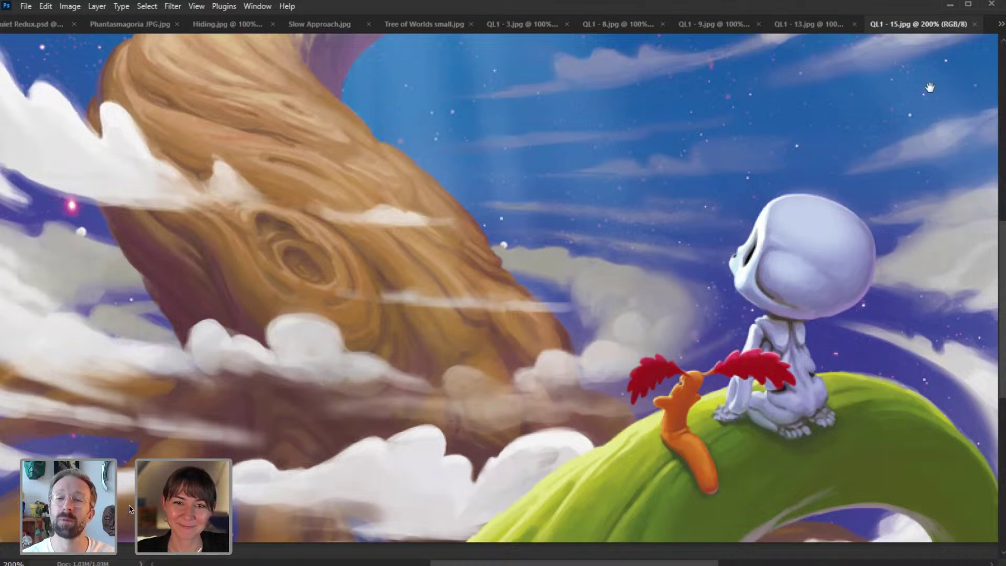
{"action": "left_click", "coordinate": [976, 25]}
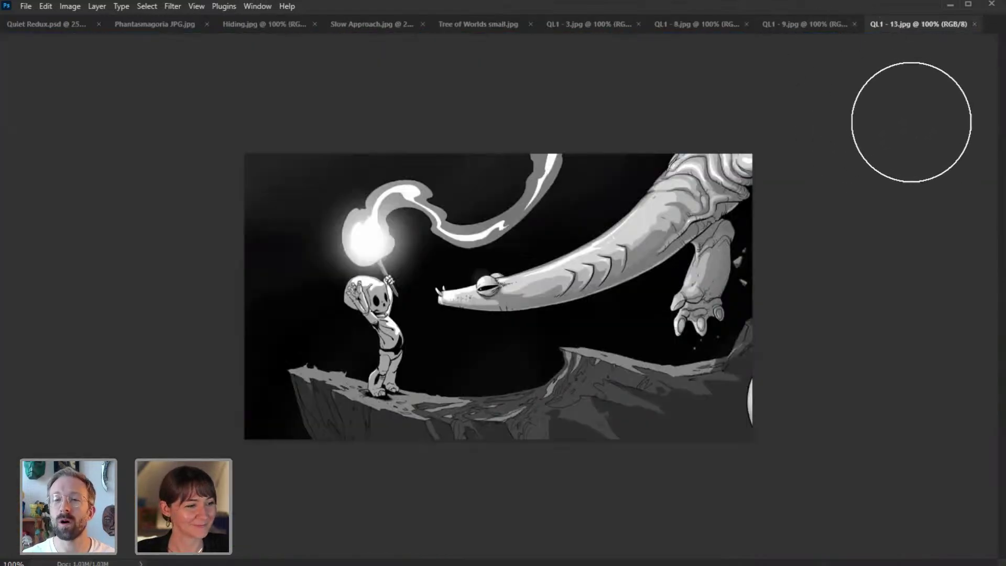
- Examine the skeleton's torch and the long-necked creature in QL1 - 13.jpg at 200%, and close the image
{"action": "key", "text": "Tab"}
{"action": "key", "text": "ctrl+plus"}
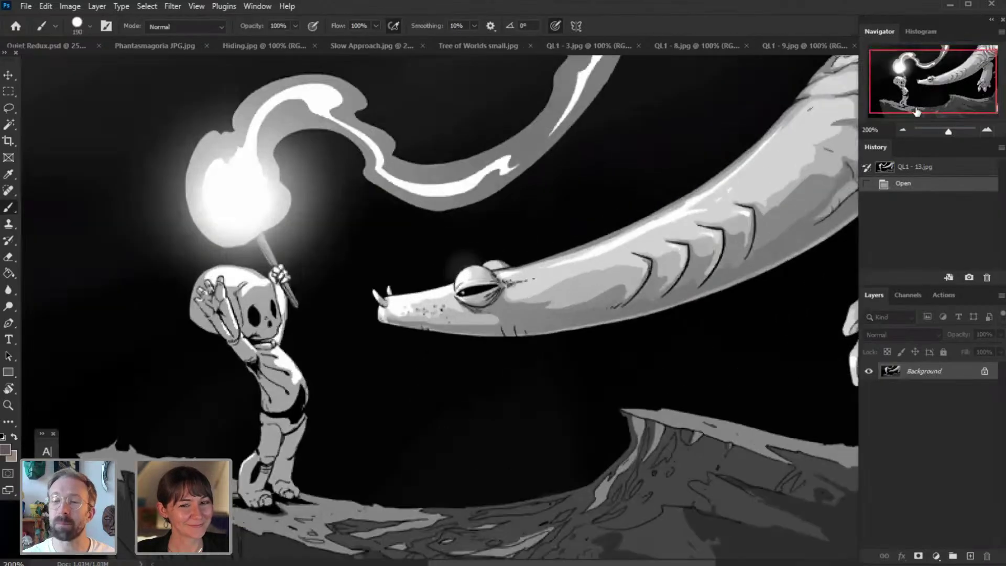
{"action": "key", "text": "Tab"}
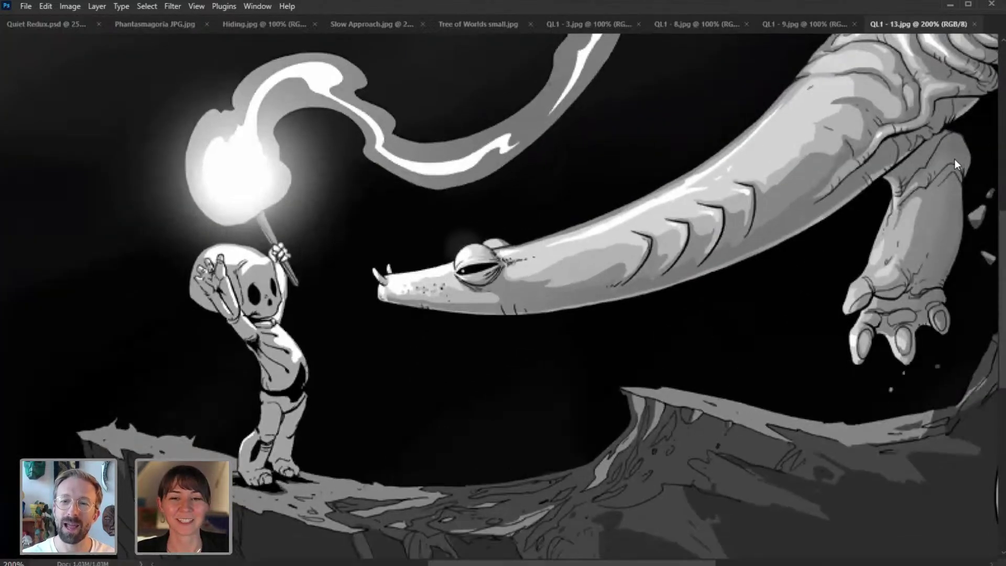
{"action": "left_click", "coordinate": [974, 24]}
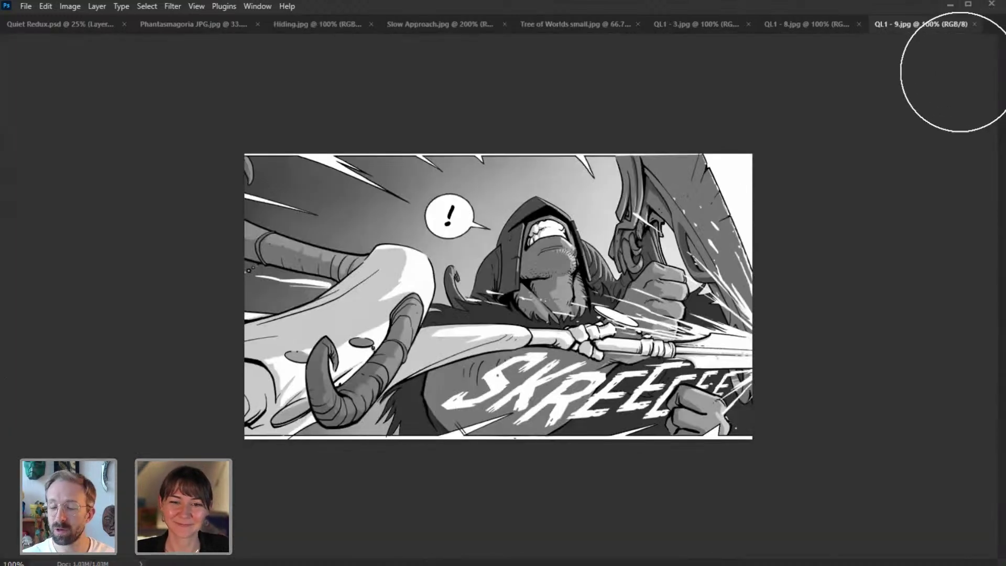
- Examine the labyrinth map in QL1 - 8.jpg at 200%, undo the stray brush mark, and close the image
{"action": "left_click", "coordinate": [838, 26]}
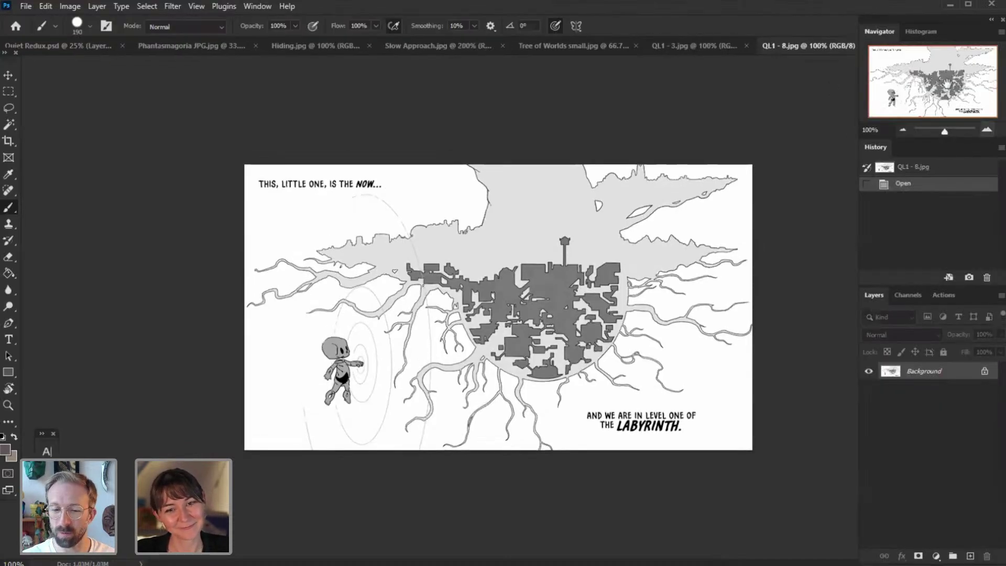
{"action": "left_click", "coordinate": [988, 129]}
{"action": "key", "text": "Tab"}
{"action": "left_click", "coordinate": [949, 78]}
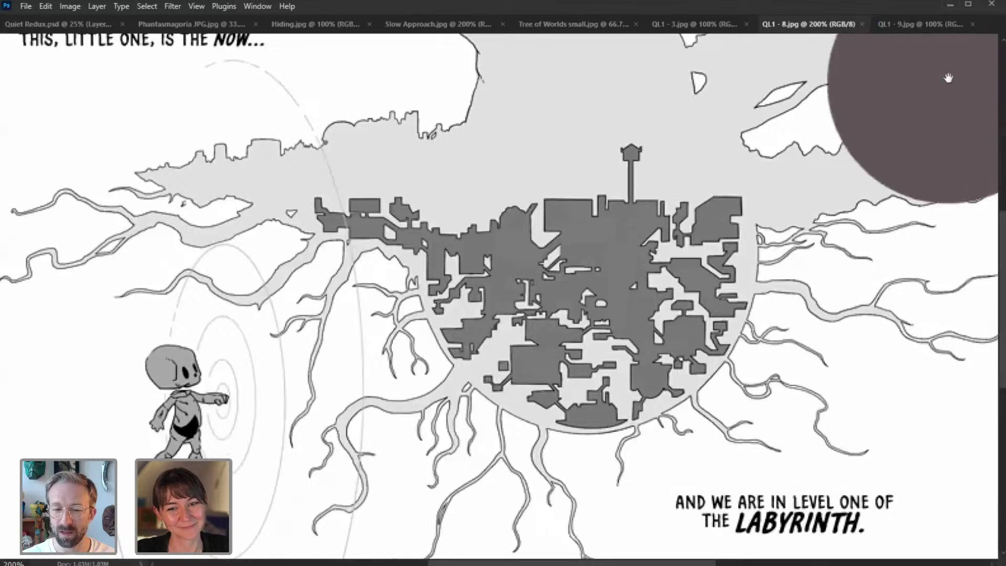
{"action": "scroll", "coordinate": [903, 161], "scroll_direction": "up", "scroll_amount": 2}
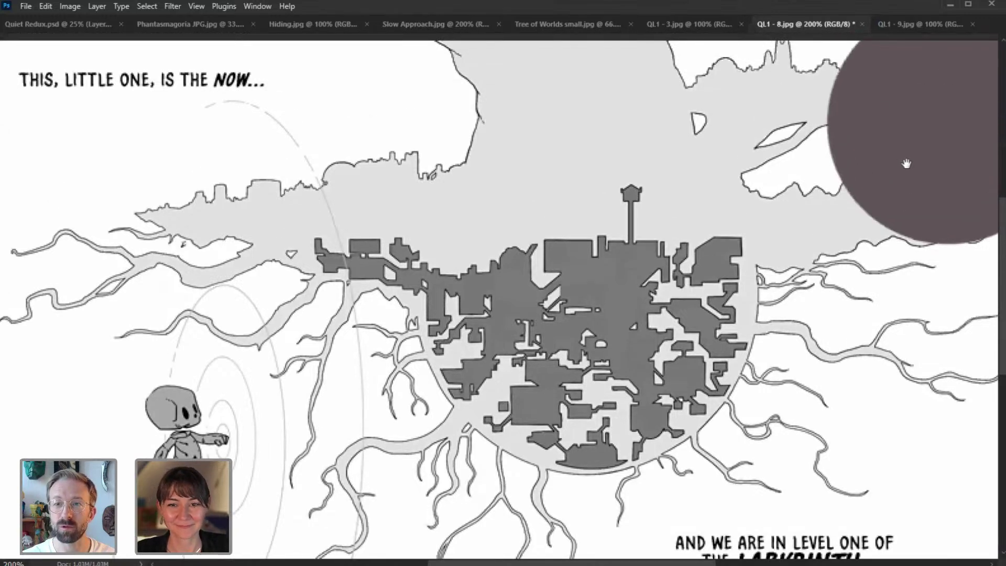
{"action": "scroll", "coordinate": [907, 163], "scroll_direction": "down", "scroll_amount": 1}
{"action": "key", "text": "ctrl+z"}
{"action": "scroll", "coordinate": [907, 164], "scroll_direction": "down", "scroll_amount": 1}
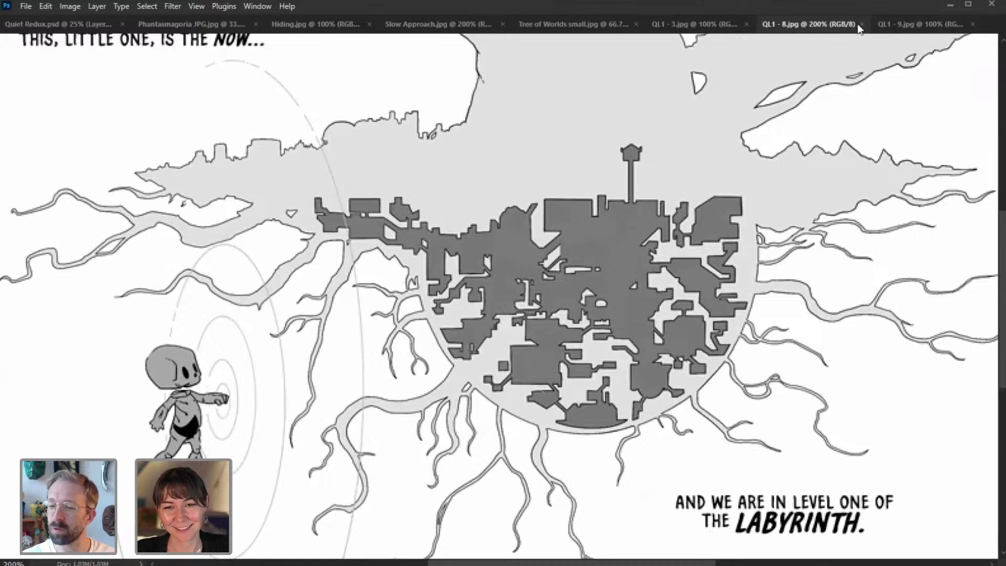
{"action": "key", "text": "Tab"}
{"action": "key", "text": "ctrl+w"}
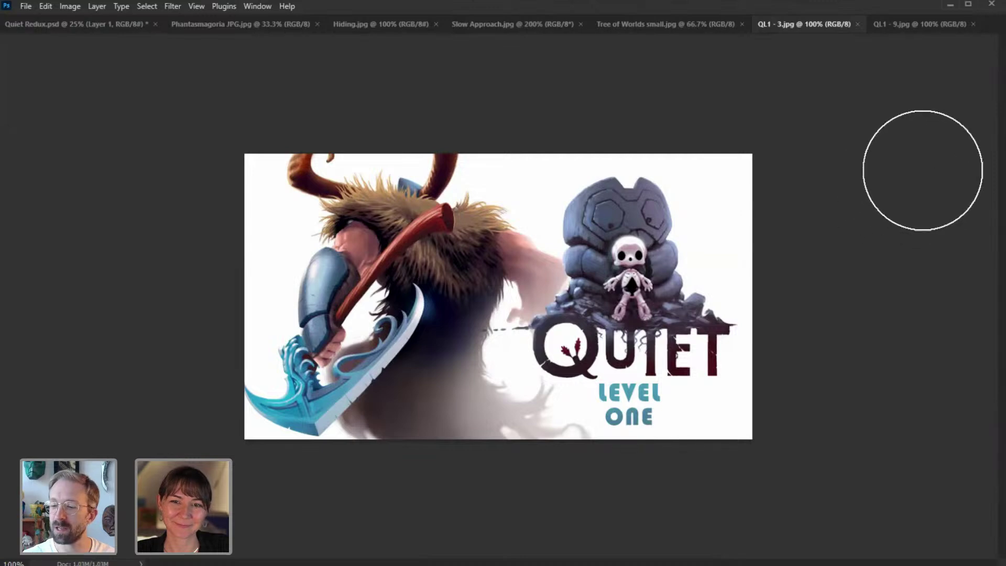
- Examine the Quiet Level One cover art in QL1 - 3.jpg at 200% with the interface panels hidden, and close the image
{"action": "key", "text": "Tab"}
{"action": "left_click", "coordinate": [987, 130]}
{"action": "key", "text": "Tab"}
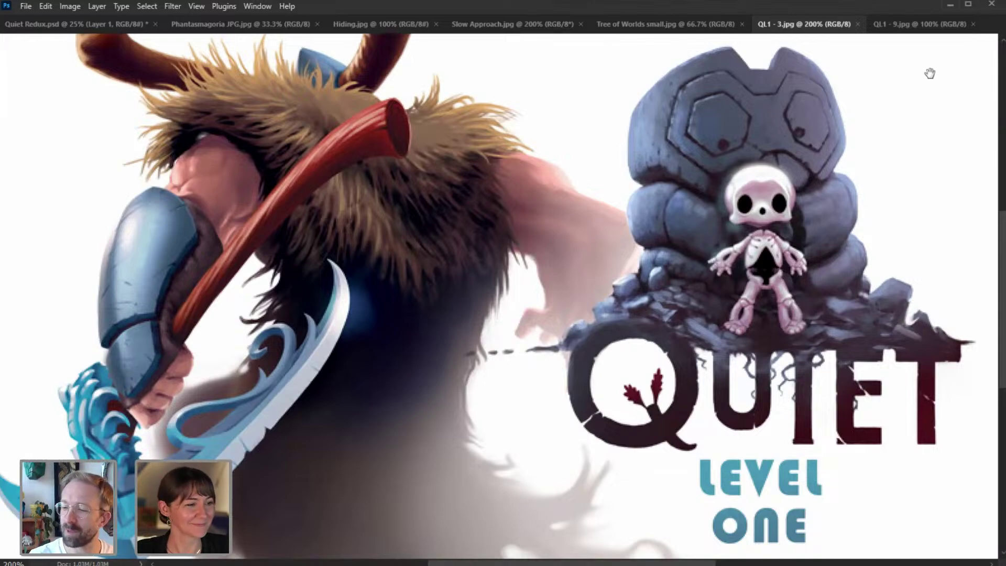
{"action": "left_click", "coordinate": [858, 24]}
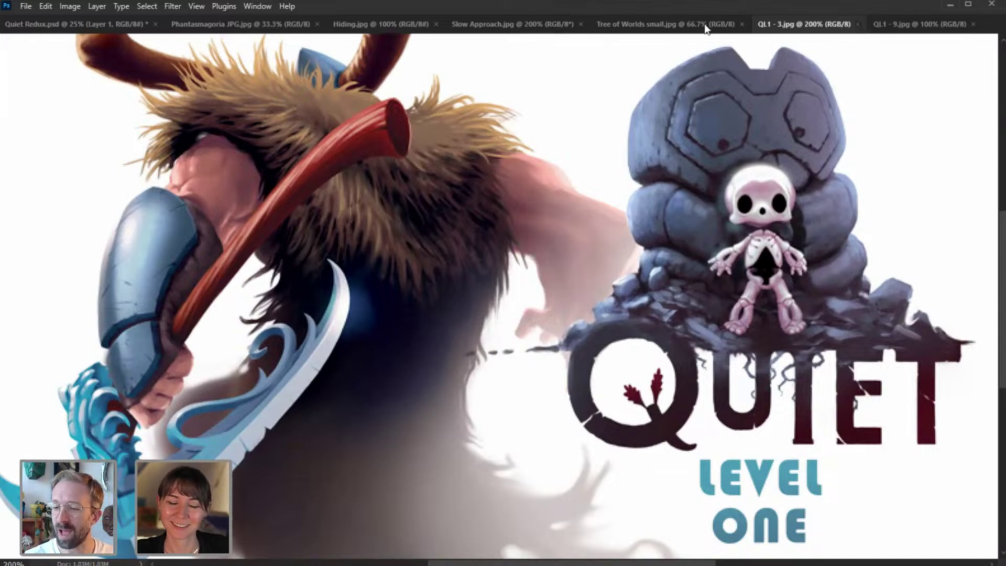
- View Tree of Worlds small.jpg, and close it together with QL1 - 9.jpg, Slow Approach.jpg and Hiding.jpg
{"action": "left_click", "coordinate": [690, 25]}
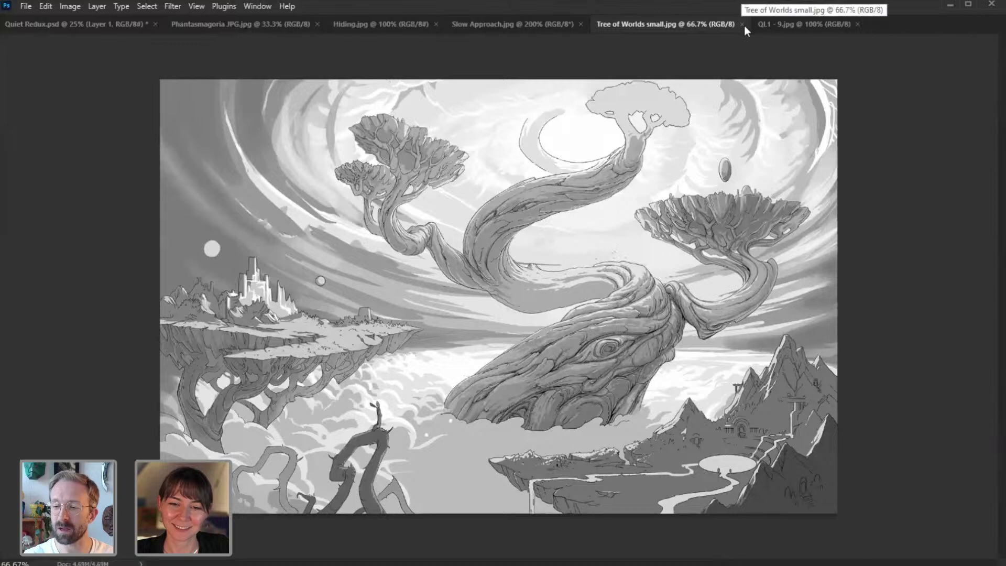
{"action": "left_click", "coordinate": [742, 24]}
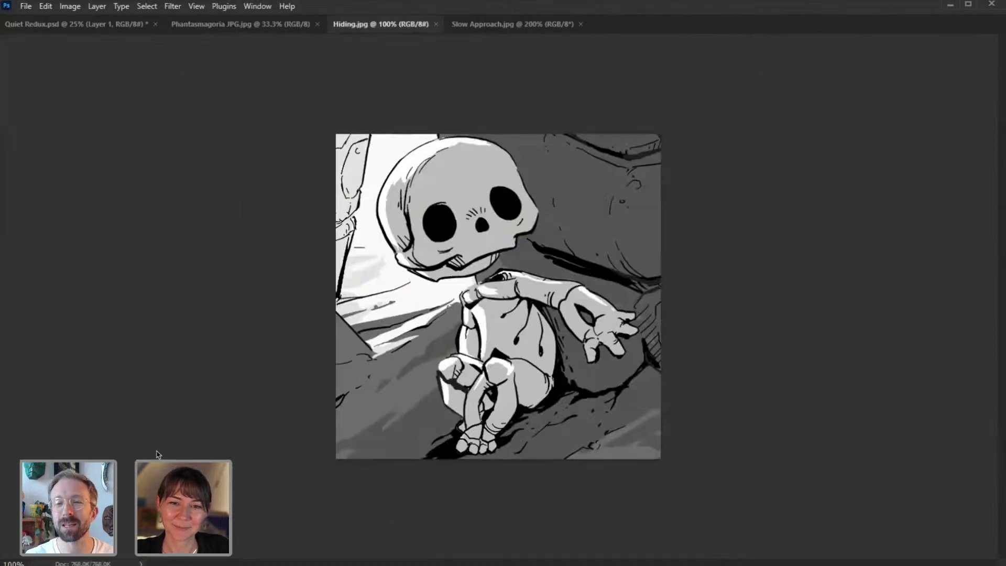
{"action": "left_click", "coordinate": [509, 25]}
{"action": "key", "text": "ctrl+w"}
{"action": "left_click", "coordinate": [436, 24]}
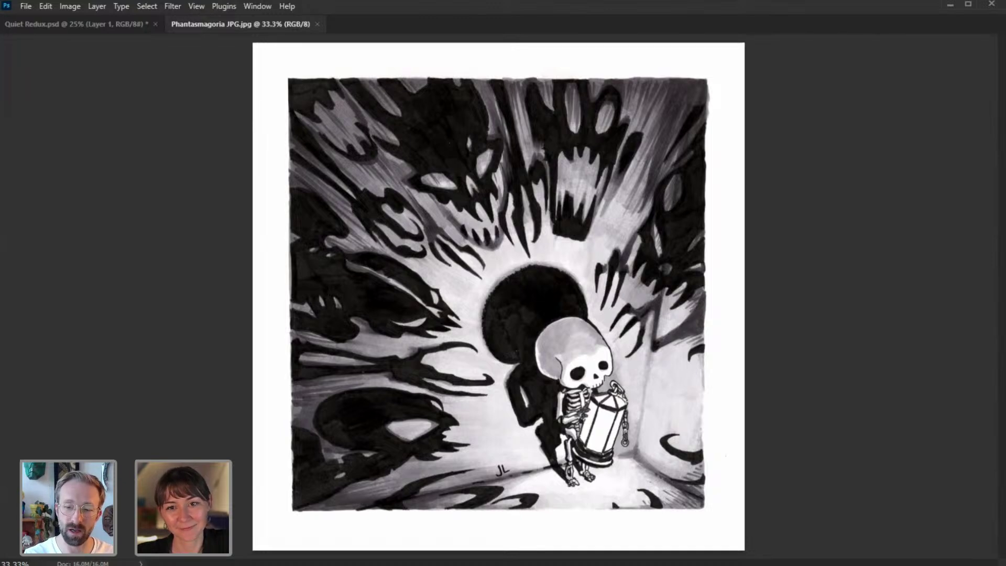
- Examine the lantern-carrying skeleton and the surrounding shadow creatures in Phantasmagoria JPG.jpg at 66.7%, and reduce the view to 50%
{"action": "key", "text": "Tab"}
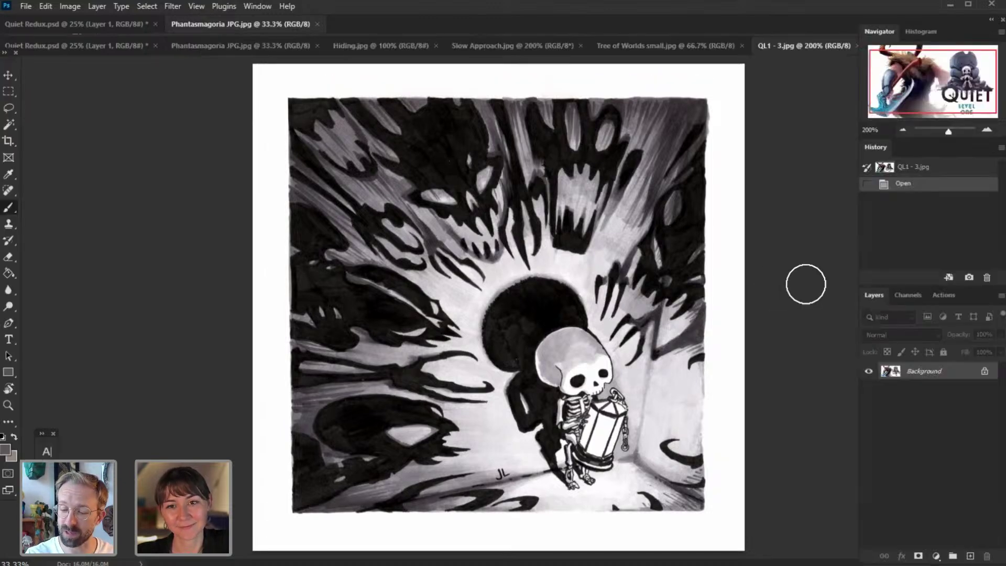
{"action": "left_click", "coordinate": [987, 130]}
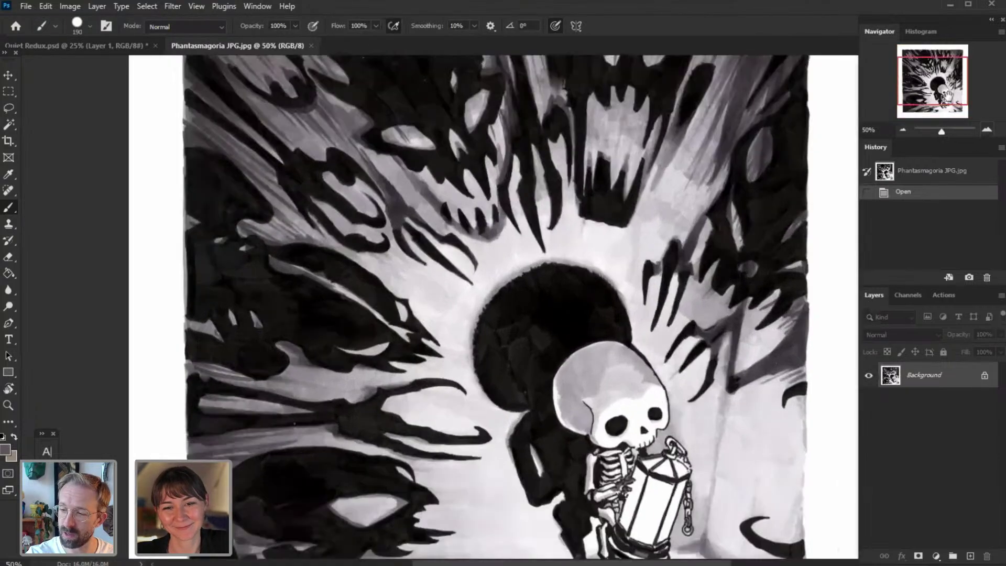
{"action": "left_click", "coordinate": [987, 131]}
{"action": "left_click_drag", "start_coordinate": [949, 100], "coordinate": [948, 101]}
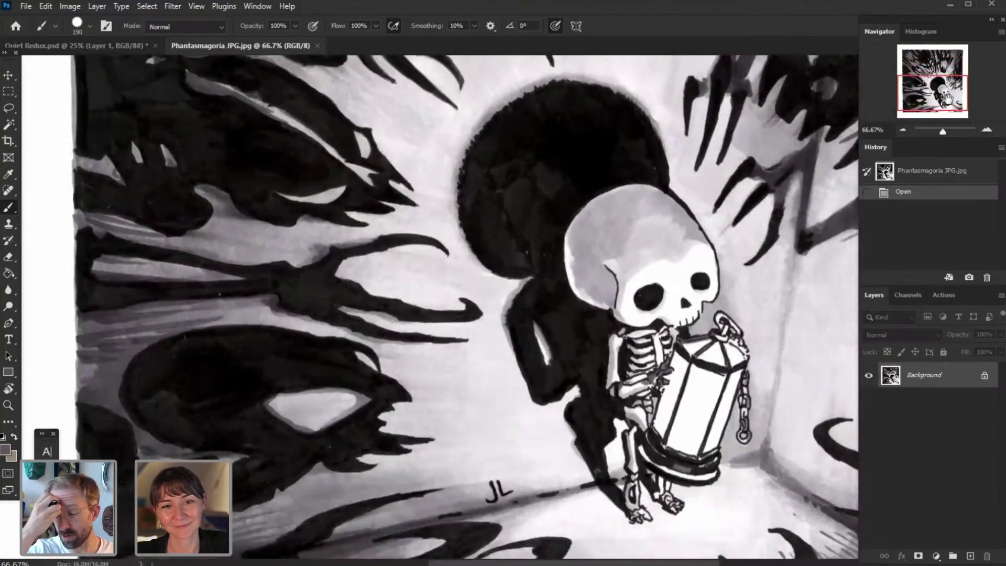
{"action": "key", "text": "Tab"}
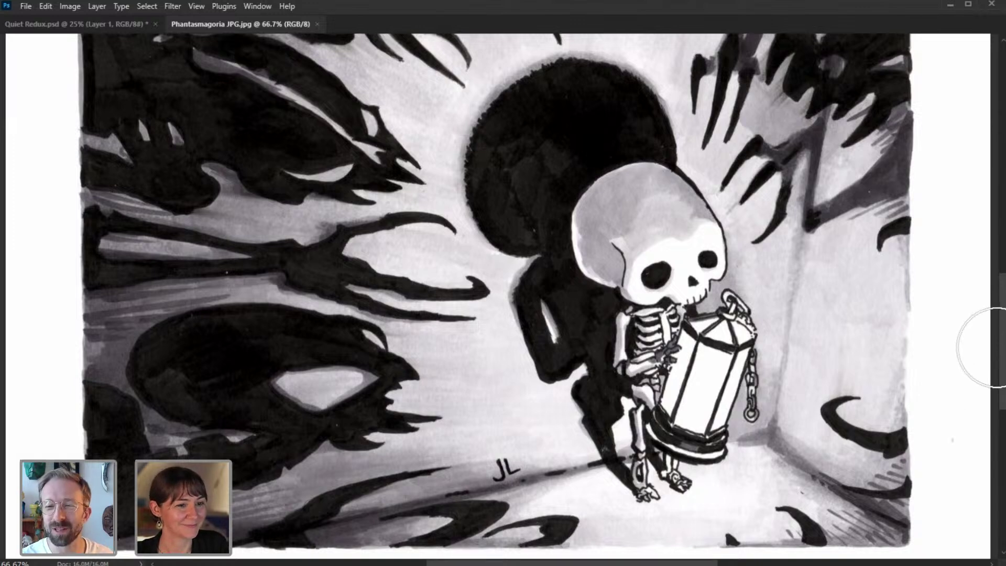
{"action": "scroll", "coordinate": [1005, 345], "scroll_direction": "up", "scroll_amount": 1}
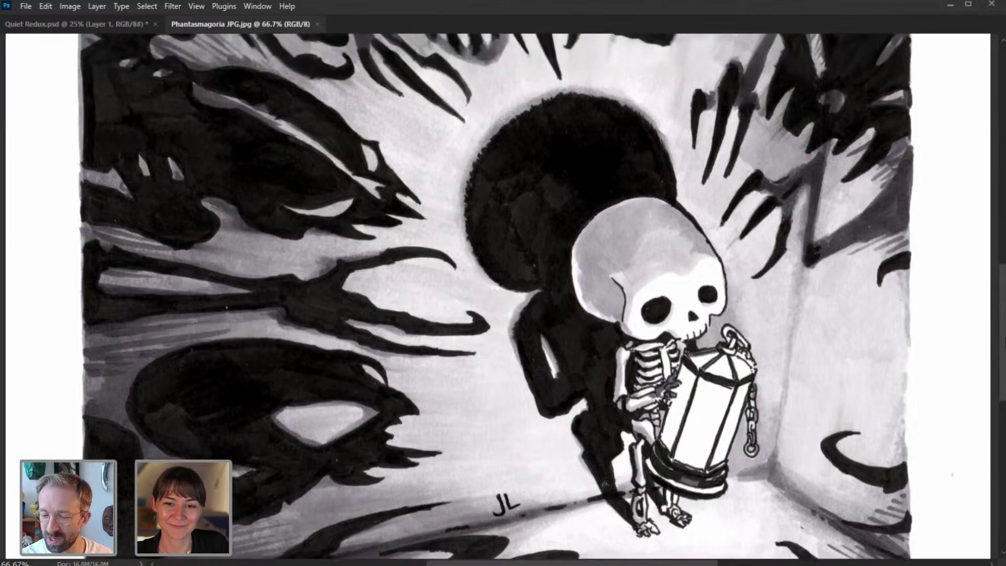
{"action": "scroll", "coordinate": [1004, 345], "scroll_direction": "down", "scroll_amount": 1}
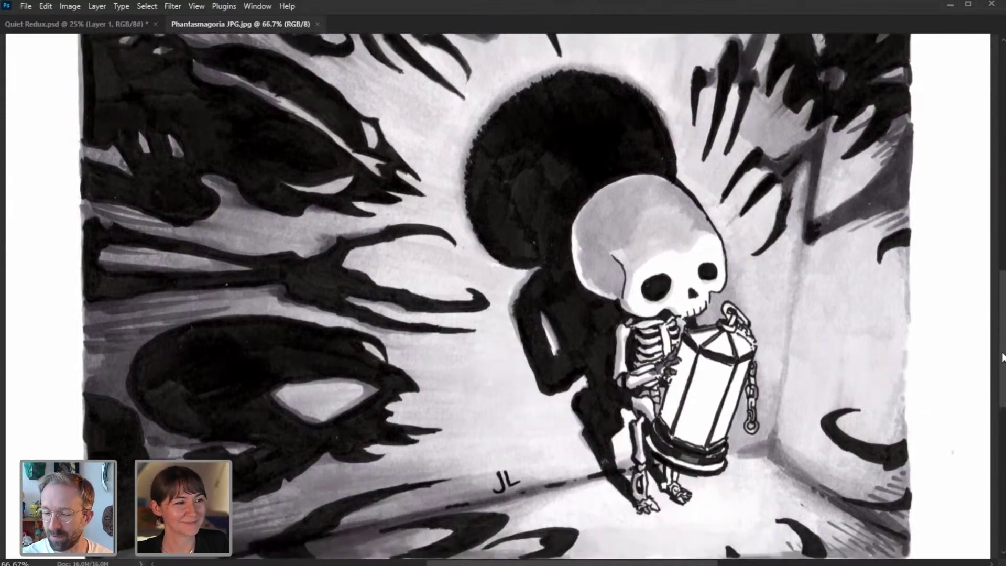
{"action": "scroll", "coordinate": [1002, 356], "scroll_direction": "up", "scroll_amount": 1}
{"action": "mouse_move", "coordinate": [1001, 355]}
{"action": "left_mouse_down"}
{"action": "mouse_move", "coordinate": [1000, 225]}
{"action": "mouse_move", "coordinate": [959, 306]}
{"action": "mouse_move", "coordinate": [955, 346]}
{"action": "mouse_move", "coordinate": [949, 328]}
{"action": "left_mouse_up"}
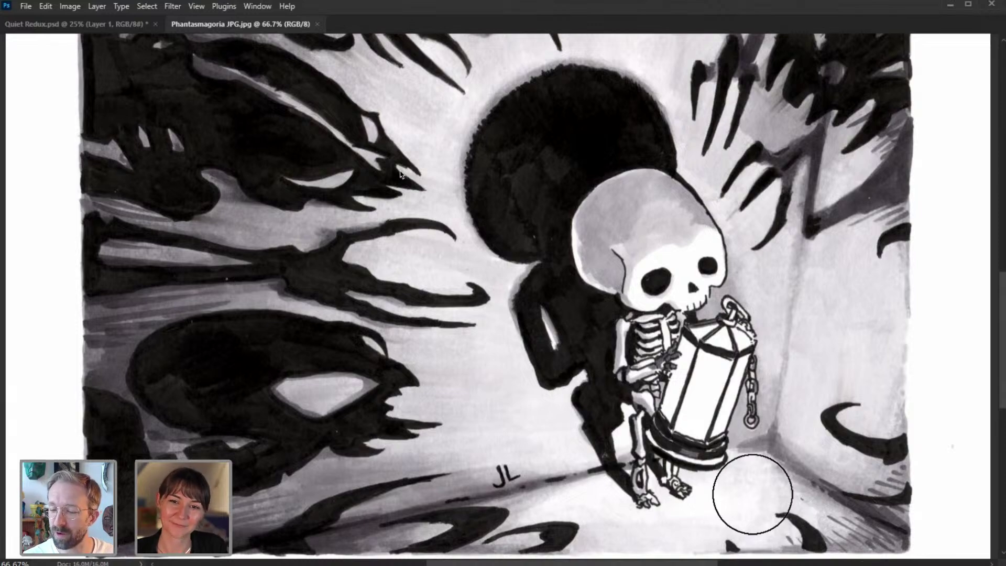
{"action": "key", "text": "Tab"}
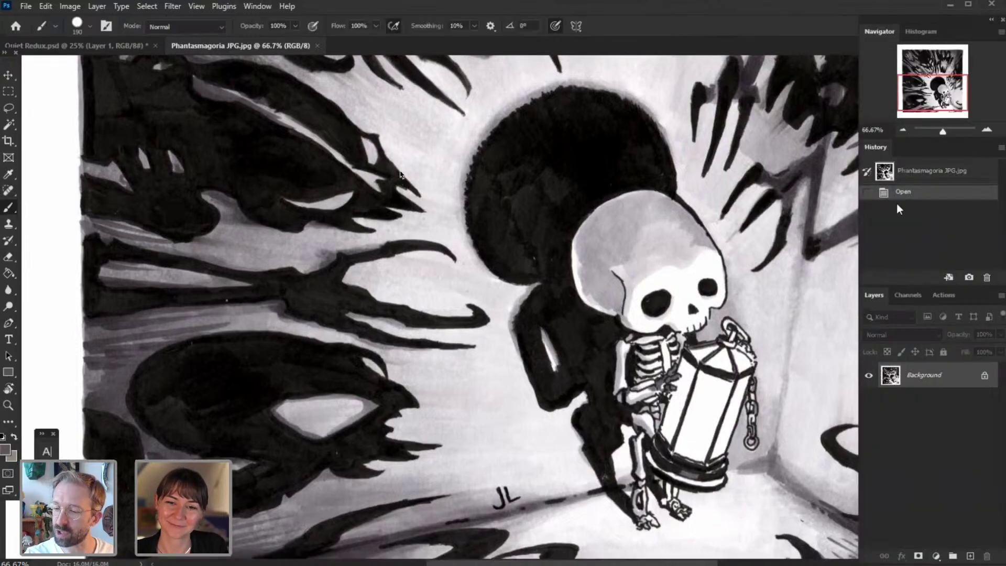
{"action": "left_click", "coordinate": [903, 130]}
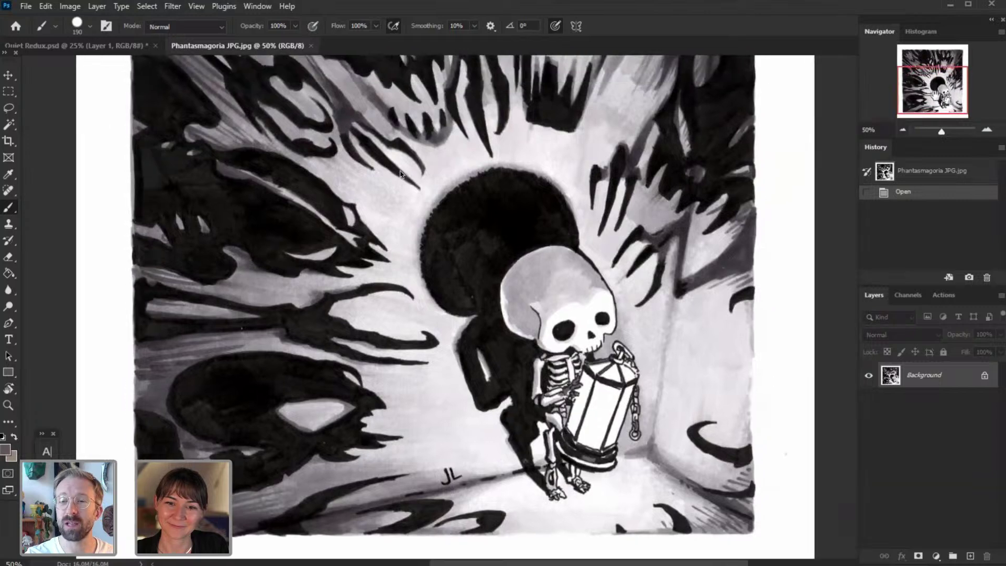
- Switch to Quiet Redux.psd and fill Layer 1 with a near-black green foreground colour, Lab 13, -4, 4
{"action": "key", "text": "Tab"}
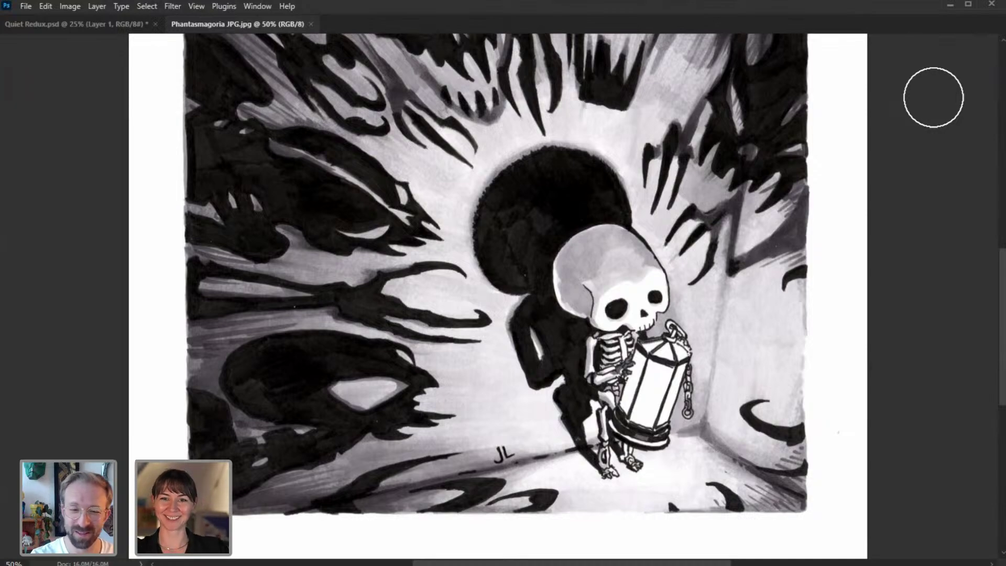
{"action": "left_click", "coordinate": [120, 24]}
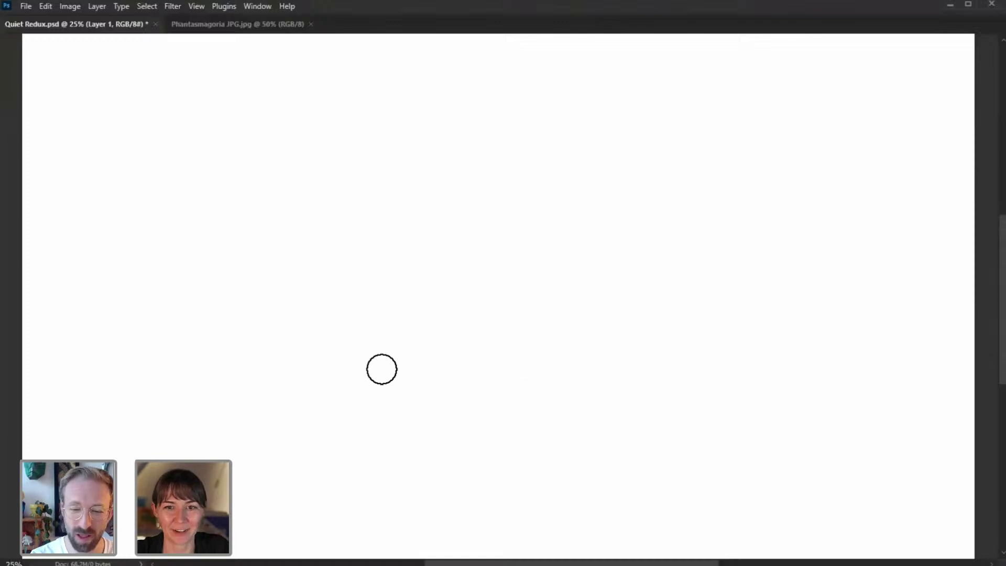
{"action": "key", "text": "Tab"}
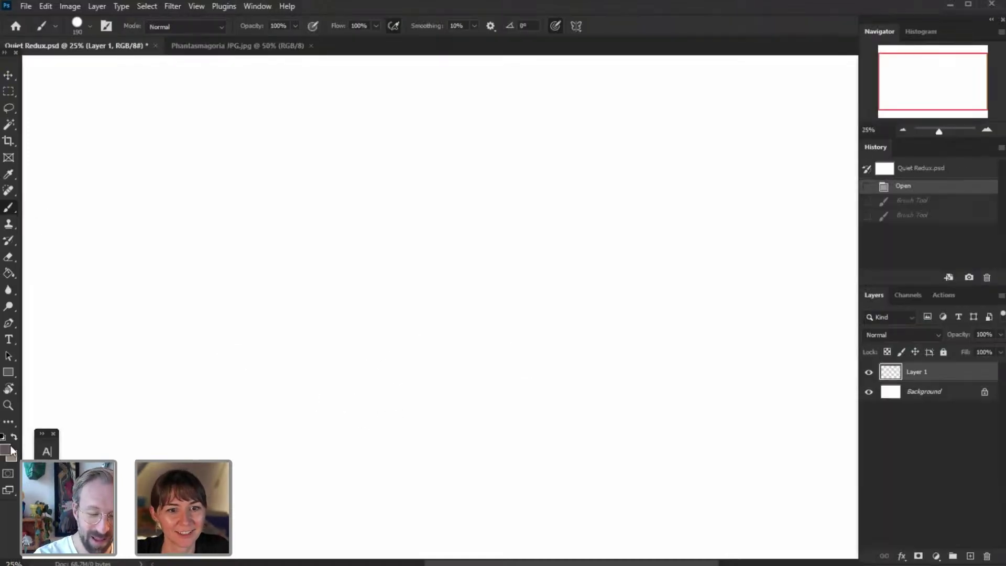
{"action": "left_click", "coordinate": [7, 450]}
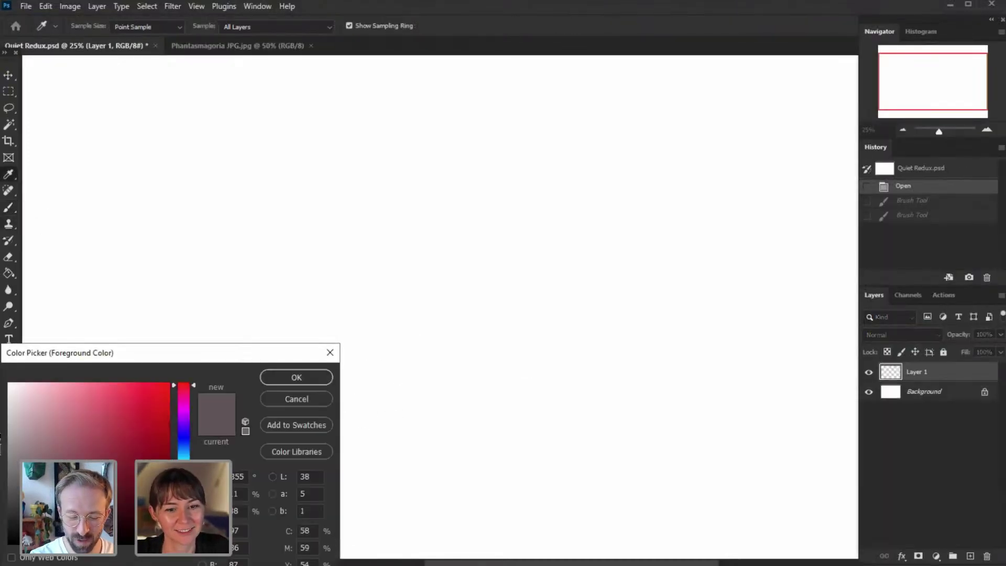
{"action": "left_click", "coordinate": [184, 496]}
{"action": "left_click", "coordinate": [34, 525]}
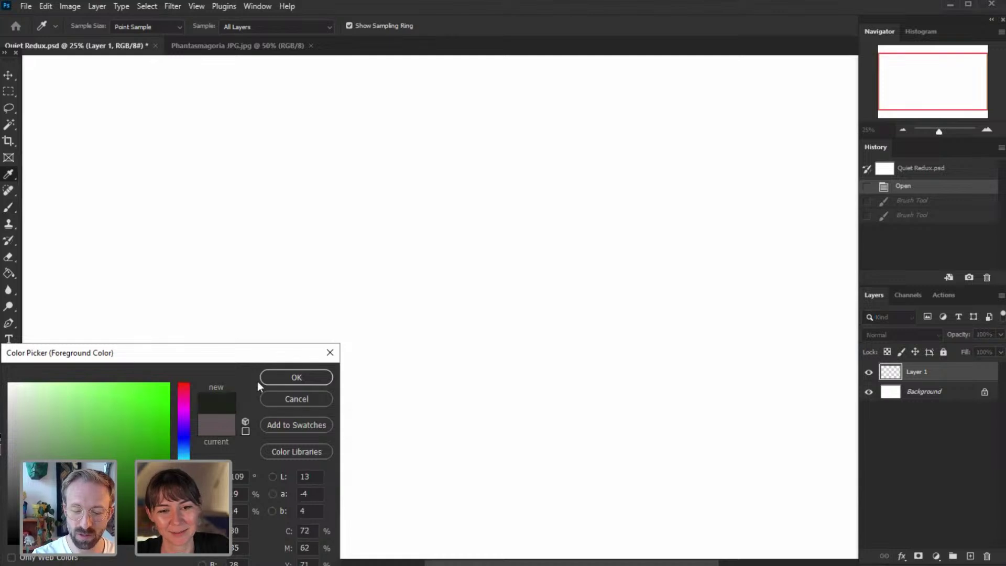
{"action": "left_click", "coordinate": [297, 380]}
{"action": "key", "text": "g"}
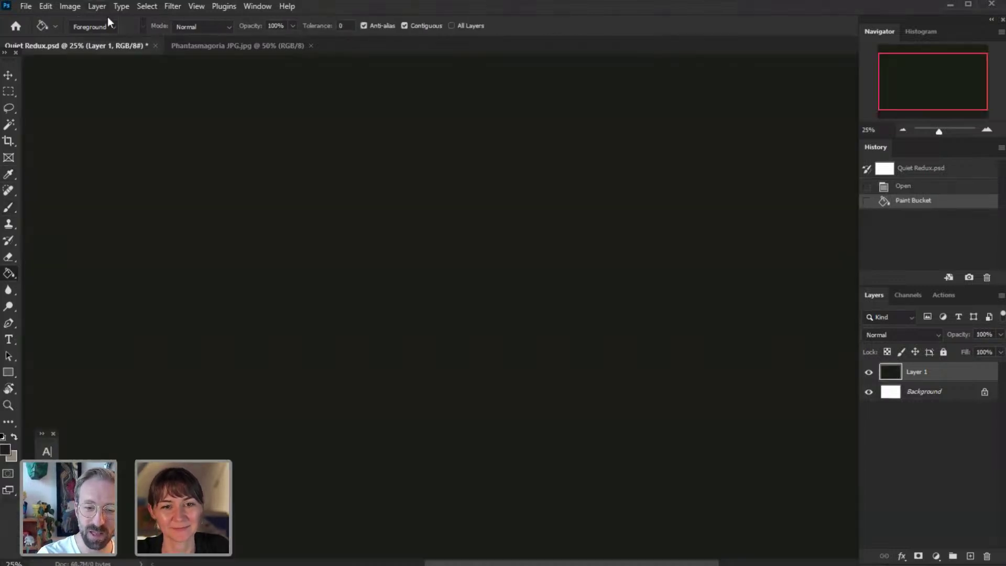
- Add a new layer named Layer 2 above the dark fill and hide Layer 1
{"action": "left_click", "coordinate": [97, 6]}
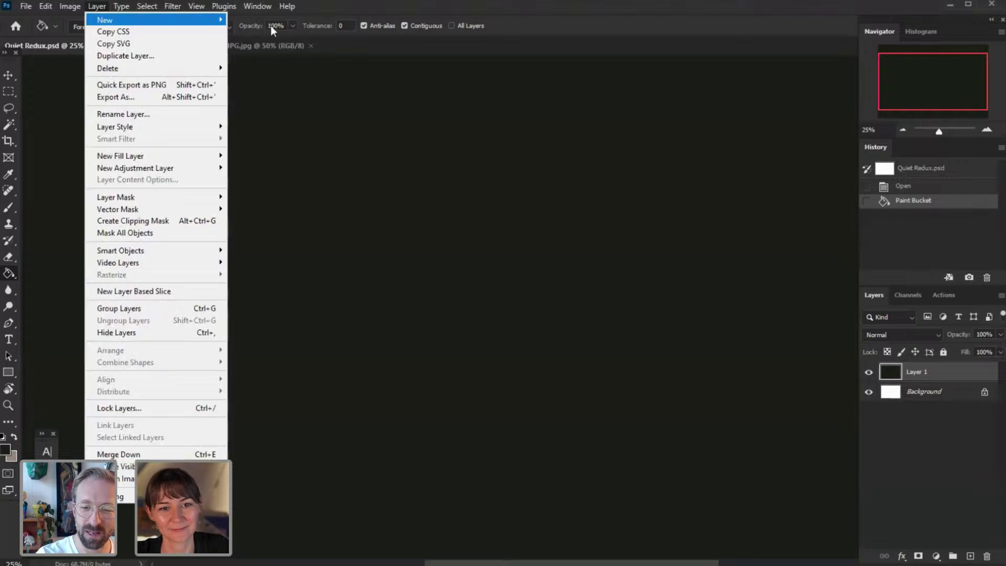
{"action": "left_click", "coordinate": [262, 20]}
{"action": "left_click", "coordinate": [691, 516]}
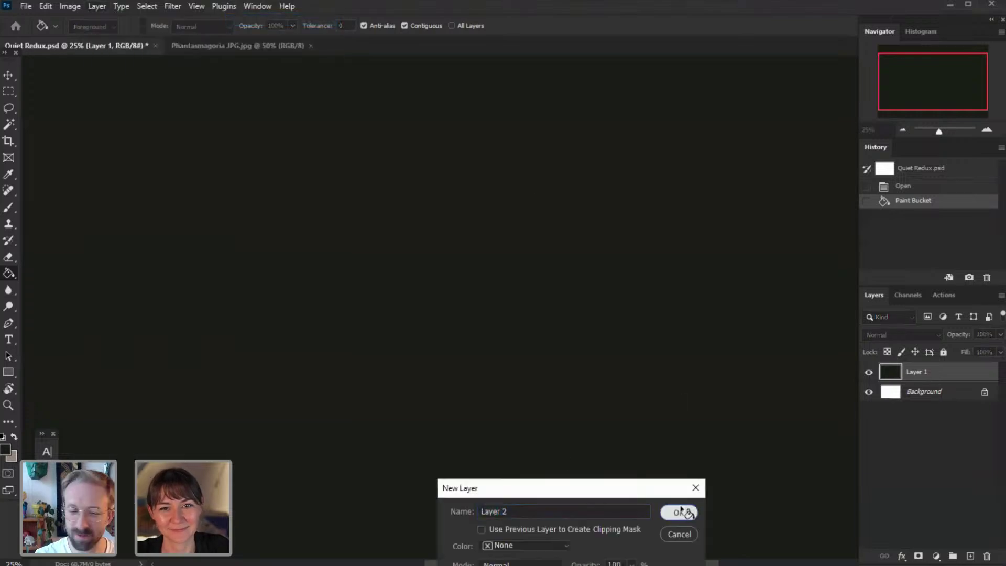
{"action": "key", "text": "b"}
{"action": "left_click", "coordinate": [870, 392]}
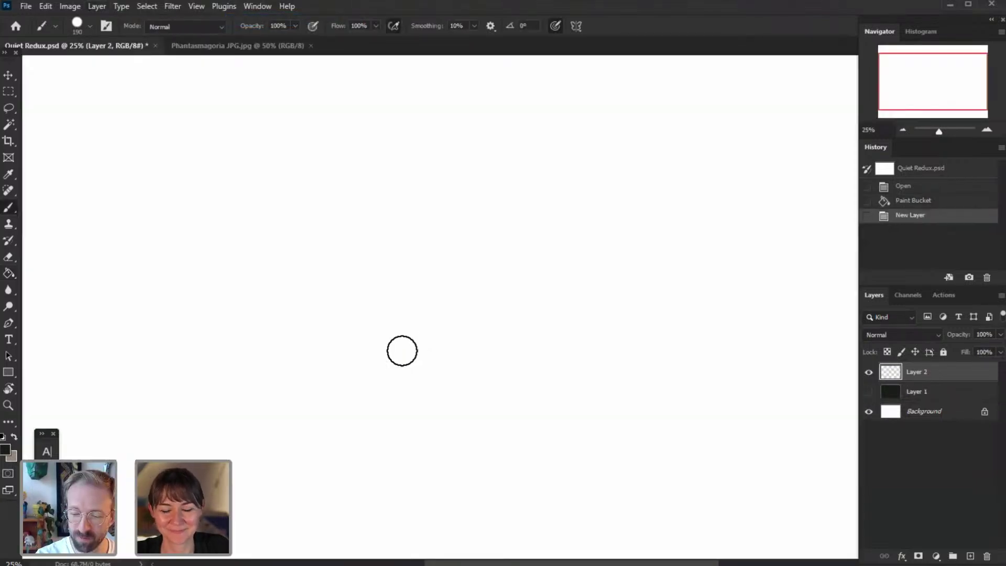
- Set the brush size to 9 px, and compare the canvas with the dark fill layer shown and hidden
{"action": "right_click", "coordinate": [539, 414]}
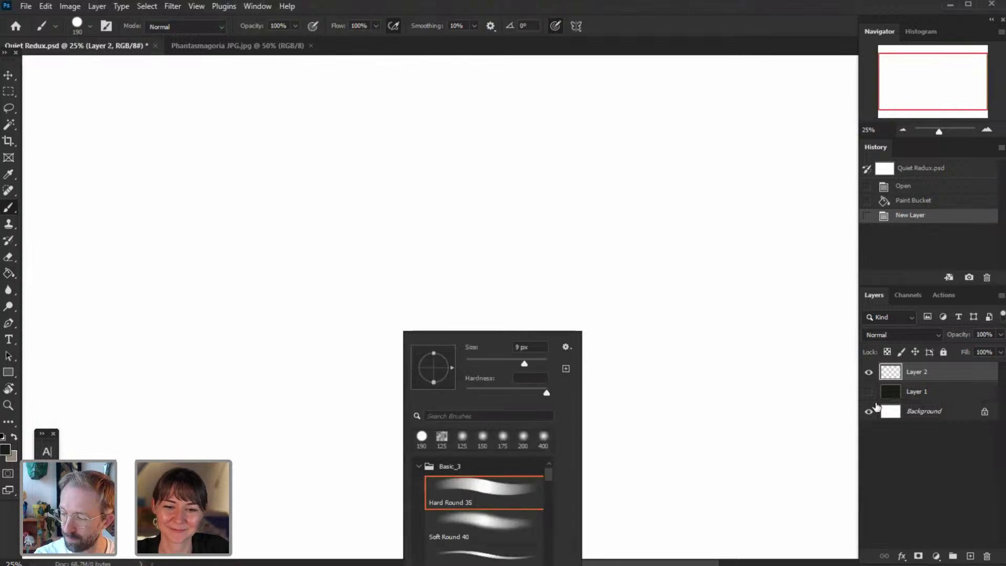
{"action": "left_click", "coordinate": [869, 392]}
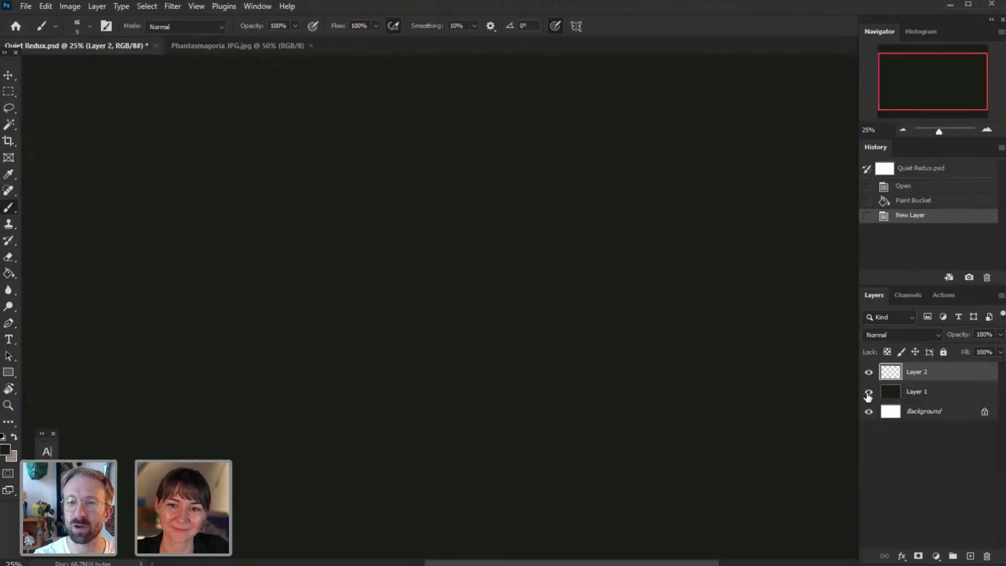
{"action": "left_click", "coordinate": [869, 392]}
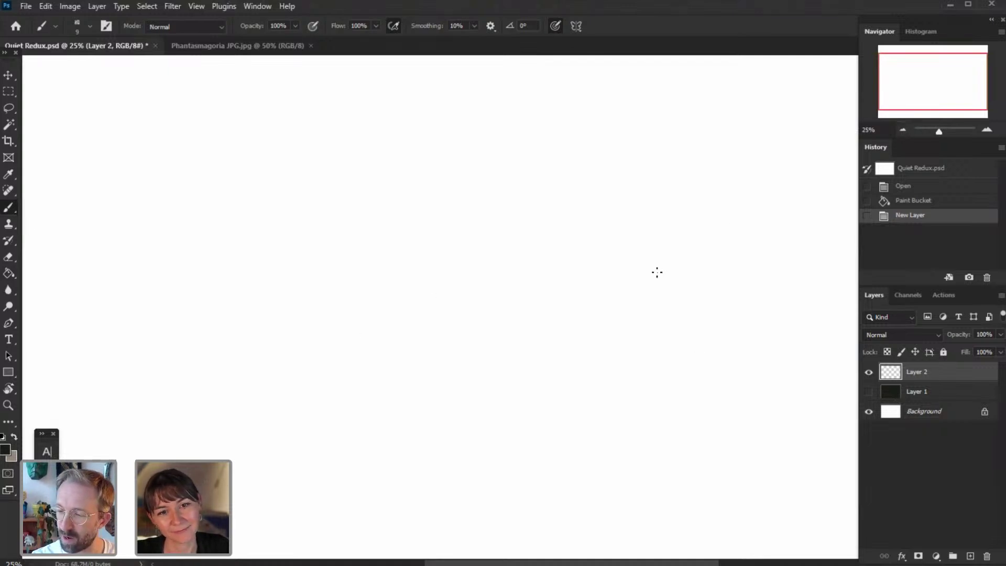
- View the whole Phantasmagoria JPG.jpg composition at 33.3%, and return to Quiet Redux.psd with its full page in view at 16.7%
{"action": "left_click", "coordinate": [903, 130]}
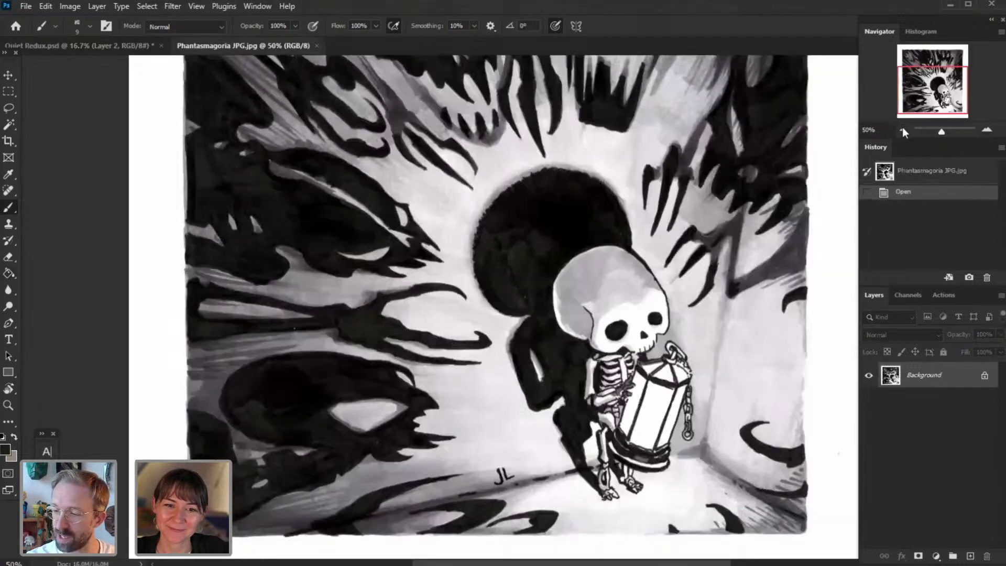
{"action": "left_click", "coordinate": [903, 129]}
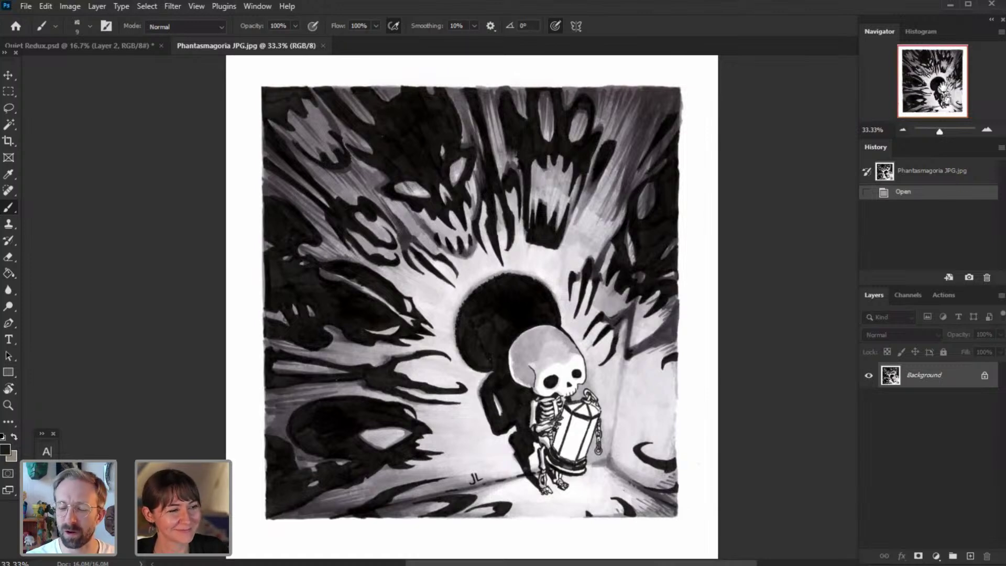
{"action": "left_click", "coordinate": [128, 46]}
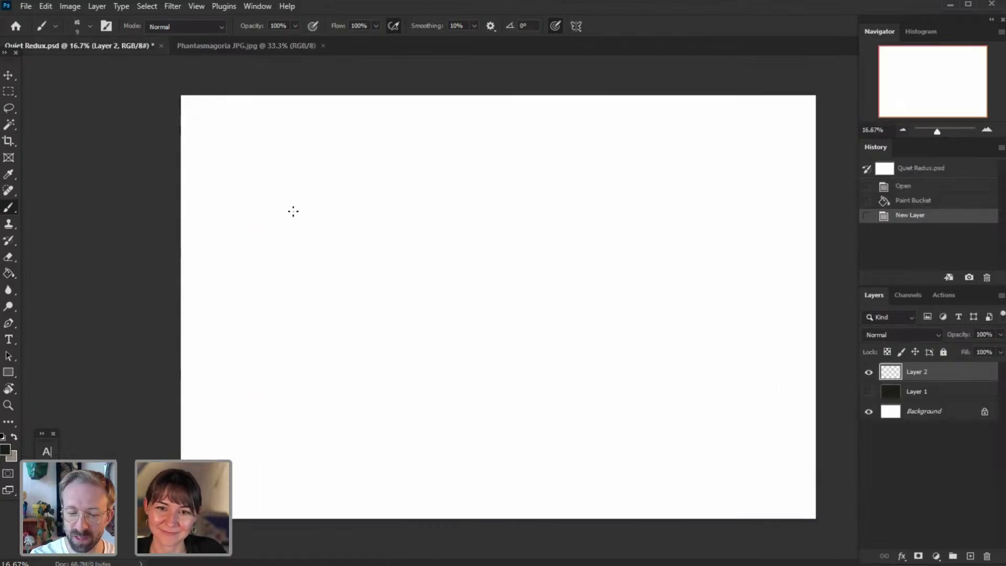
- Sketch a tall portrait frame and, beside it, a wide landscape frame as freehand outlines on Layer 2
{"action": "mouse_move", "coordinate": [252, 434]}
{"action": "left_mouse_down"}
{"action": "mouse_move", "coordinate": [247, 166]}
{"action": "mouse_move", "coordinate": [397, 152]}
{"action": "mouse_move", "coordinate": [406, 159]}
{"action": "mouse_move", "coordinate": [415, 427]}
{"action": "left_mouse_up"}
{"action": "left_click_drag", "start_coordinate": [286, 442], "coordinate": [251, 439]}
{"action": "mouse_move", "coordinate": [467, 235]}
{"action": "left_mouse_down"}
{"action": "mouse_move", "coordinate": [472, 400]}
{"action": "mouse_move", "coordinate": [670, 394]}
{"action": "mouse_move", "coordinate": [749, 295]}
{"action": "mouse_move", "coordinate": [749, 240]}
{"action": "left_mouse_up"}
{"action": "left_click_drag", "start_coordinate": [538, 227], "coordinate": [479, 231]}
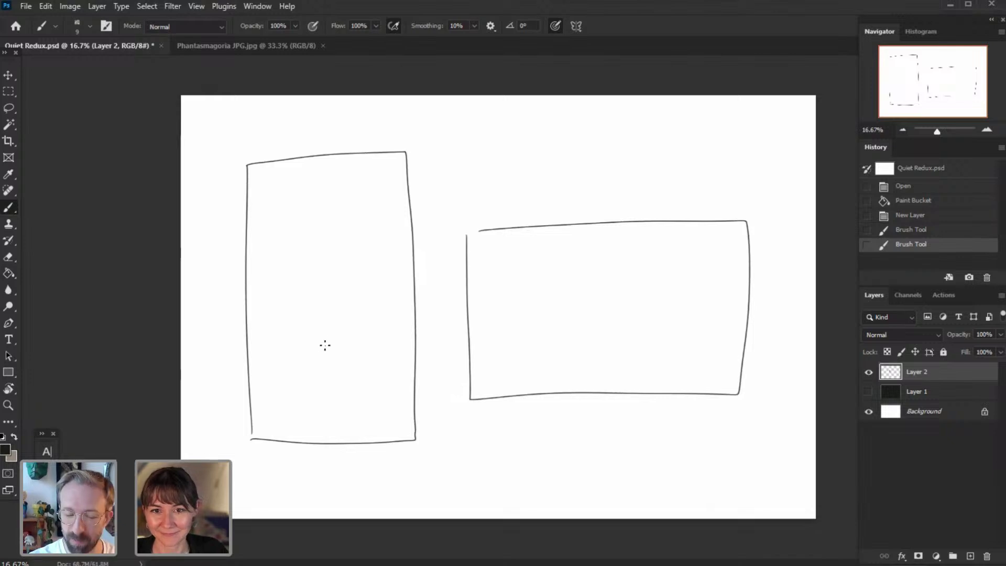
- Sketch a circle low in the middle of the portrait frame, with rays running from its edges towards the circle
{"action": "mouse_move", "coordinate": [338, 330]}
{"action": "left_mouse_down"}
{"action": "mouse_move", "coordinate": [312, 354]}
{"action": "mouse_move", "coordinate": [350, 346]}
{"action": "left_mouse_up"}
{"action": "left_click_drag", "start_coordinate": [408, 199], "coordinate": [361, 283]}
{"action": "left_click_drag", "start_coordinate": [336, 152], "coordinate": [328, 260]}
{"action": "left_click_drag", "start_coordinate": [251, 165], "coordinate": [307, 298]}
{"action": "mouse_move", "coordinate": [239, 262]}
{"action": "left_mouse_down"}
{"action": "mouse_move", "coordinate": [288, 313]}
{"action": "mouse_move", "coordinate": [286, 352]}
{"action": "left_mouse_up"}
{"action": "mouse_move", "coordinate": [425, 306]}
{"action": "left_mouse_down"}
{"action": "mouse_move", "coordinate": [383, 336]}
{"action": "mouse_move", "coordinate": [391, 367]}
{"action": "left_mouse_up"}
{"action": "left_click_drag", "start_coordinate": [240, 403], "coordinate": [280, 387]}
{"action": "left_click_drag", "start_coordinate": [412, 392], "coordinate": [380, 389]}
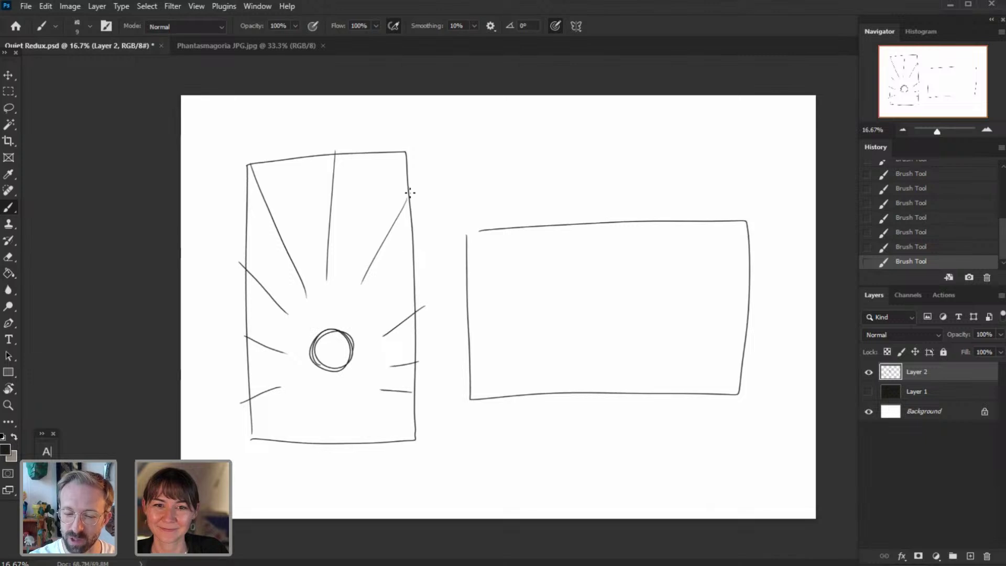
{"action": "left_click_drag", "start_coordinate": [410, 189], "coordinate": [358, 298]}
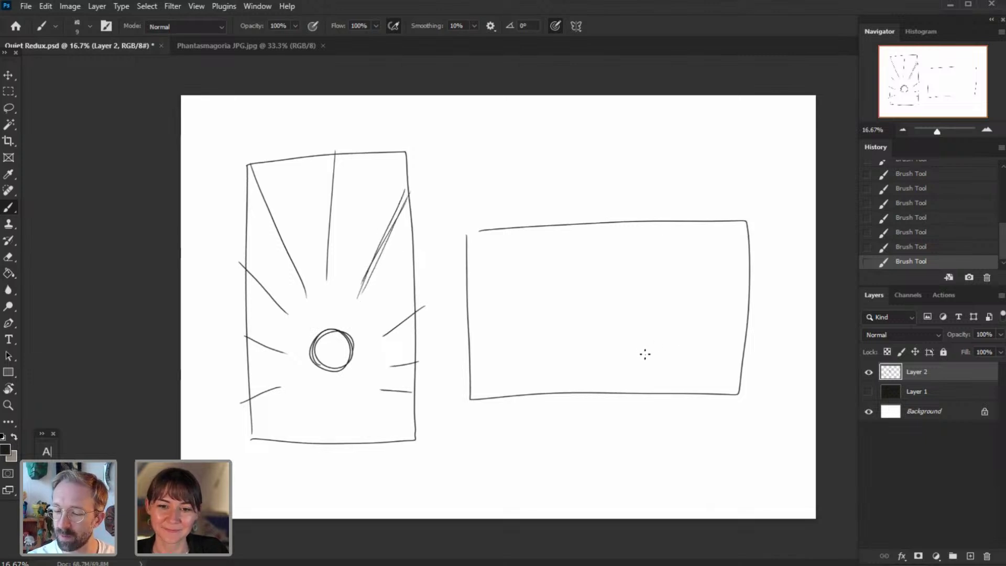
- Sketch a circle right of centre in the landscape frame with rays converging on it, and retrace the borders of both frames
{"action": "mouse_move", "coordinate": [642, 355]}
{"action": "left_mouse_down"}
{"action": "mouse_move", "coordinate": [674, 321]}
{"action": "mouse_move", "coordinate": [653, 358]}
{"action": "left_mouse_up"}
{"action": "left_click_drag", "start_coordinate": [470, 350], "coordinate": [585, 346]}
{"action": "left_click_drag", "start_coordinate": [461, 289], "coordinate": [595, 316]}
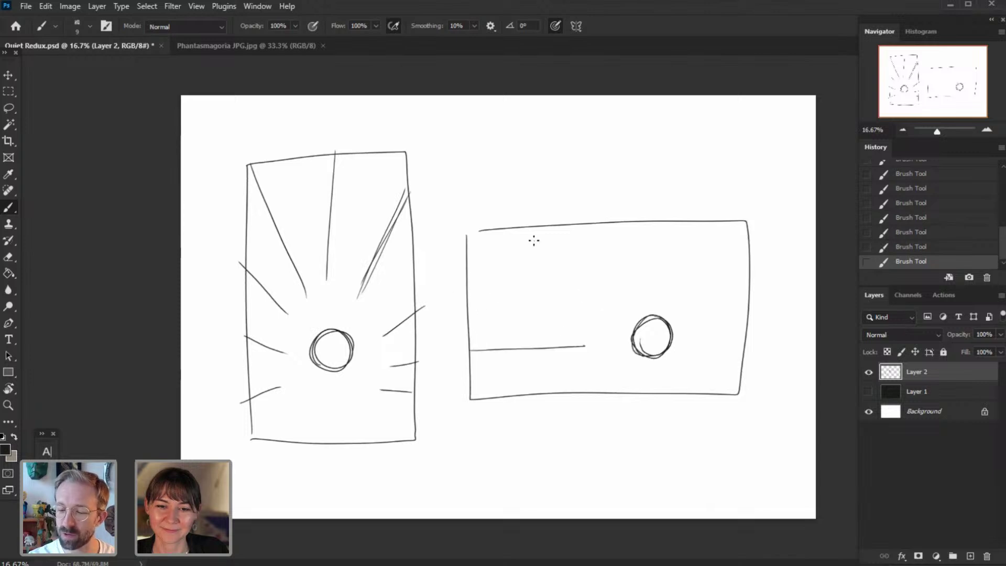
{"action": "left_click_drag", "start_coordinate": [511, 216], "coordinate": [603, 290]}
{"action": "left_click_drag", "start_coordinate": [607, 209], "coordinate": [633, 272]}
{"action": "left_click_drag", "start_coordinate": [700, 212], "coordinate": [683, 271]}
{"action": "left_click_drag", "start_coordinate": [749, 229], "coordinate": [709, 284]}
{"action": "left_click_drag", "start_coordinate": [707, 328], "coordinate": [750, 311]}
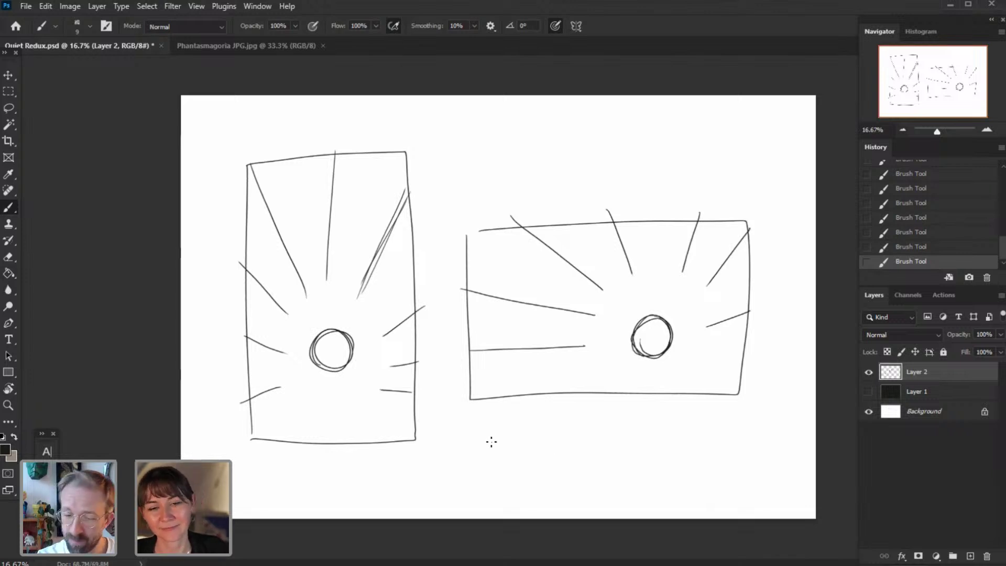
{"action": "mouse_move", "coordinate": [416, 335]}
{"action": "left_mouse_down"}
{"action": "mouse_move", "coordinate": [413, 166]}
{"action": "mouse_move", "coordinate": [309, 155]}
{"action": "mouse_move", "coordinate": [247, 163]}
{"action": "left_mouse_up"}
{"action": "left_click_drag", "start_coordinate": [467, 229], "coordinate": [716, 214]}
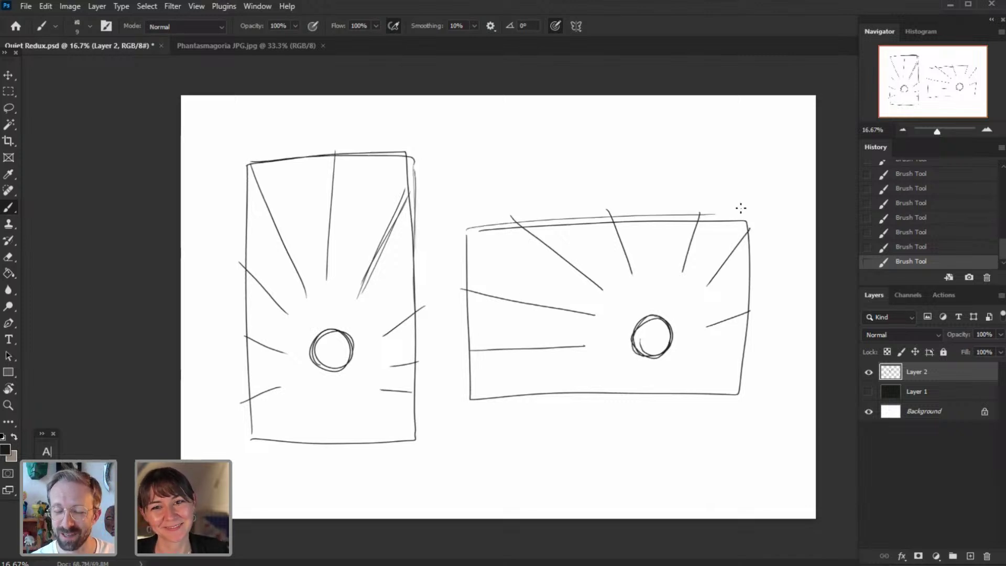
- Add a small body beneath the portrait frame's circle, and sketch extra converging strokes and oval shapes along its rays
{"action": "mouse_move", "coordinate": [331, 371]}
{"action": "left_mouse_down"}
{"action": "mouse_move", "coordinate": [325, 414]}
{"action": "mouse_move", "coordinate": [333, 371]}
{"action": "mouse_move", "coordinate": [343, 415]}
{"action": "mouse_move", "coordinate": [350, 383]}
{"action": "mouse_move", "coordinate": [309, 393]}
{"action": "mouse_move", "coordinate": [327, 379]}
{"action": "mouse_move", "coordinate": [349, 387]}
{"action": "mouse_move", "coordinate": [330, 407]}
{"action": "mouse_move", "coordinate": [347, 417]}
{"action": "left_mouse_up"}
{"action": "left_click_drag", "start_coordinate": [413, 294], "coordinate": [383, 338]}
{"action": "left_click_drag", "start_coordinate": [412, 231], "coordinate": [358, 299]}
{"action": "left_click_drag", "start_coordinate": [373, 266], "coordinate": [398, 201]}
{"action": "left_click_drag", "start_coordinate": [335, 172], "coordinate": [331, 212]}
{"action": "mouse_move", "coordinate": [367, 173]}
{"action": "left_mouse_down"}
{"action": "mouse_move", "coordinate": [383, 167]}
{"action": "mouse_move", "coordinate": [362, 220]}
{"action": "left_mouse_up"}
{"action": "mouse_move", "coordinate": [283, 226]}
{"action": "left_mouse_down"}
{"action": "mouse_move", "coordinate": [294, 265]}
{"action": "mouse_move", "coordinate": [274, 256]}
{"action": "left_mouse_up"}
{"action": "left_click_drag", "start_coordinate": [274, 161], "coordinate": [309, 166]}
{"action": "left_click_drag", "start_coordinate": [406, 298], "coordinate": [405, 301]}
{"action": "left_click_drag", "start_coordinate": [268, 318], "coordinate": [262, 321]}
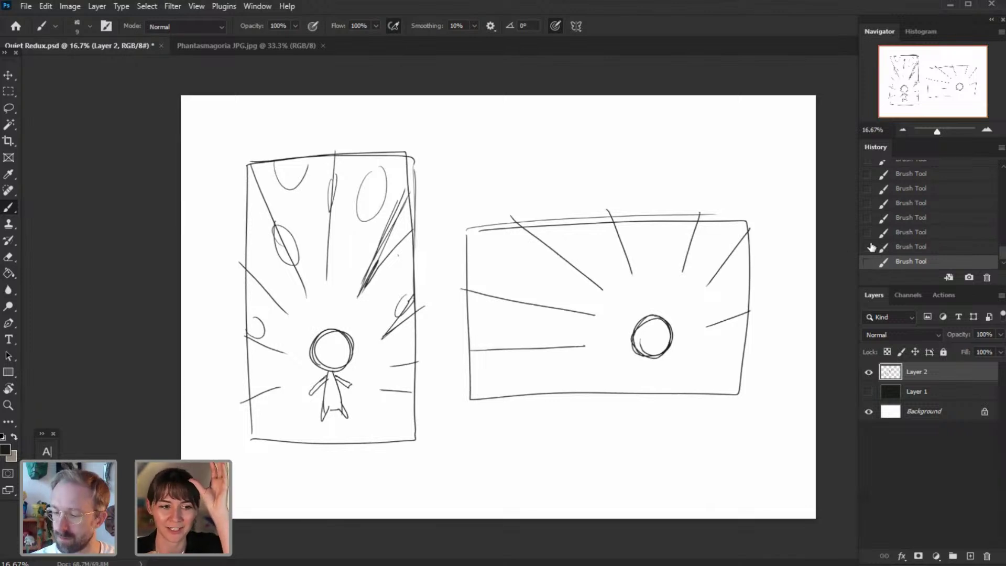
- Double the rays in the landscape frame and sketch oval shapes along them, largest near the upper-left corner and smaller towards the right
{"action": "left_click", "coordinate": [986, 130]}
{"action": "left_click_drag", "start_coordinate": [945, 83], "coordinate": [942, 80]}
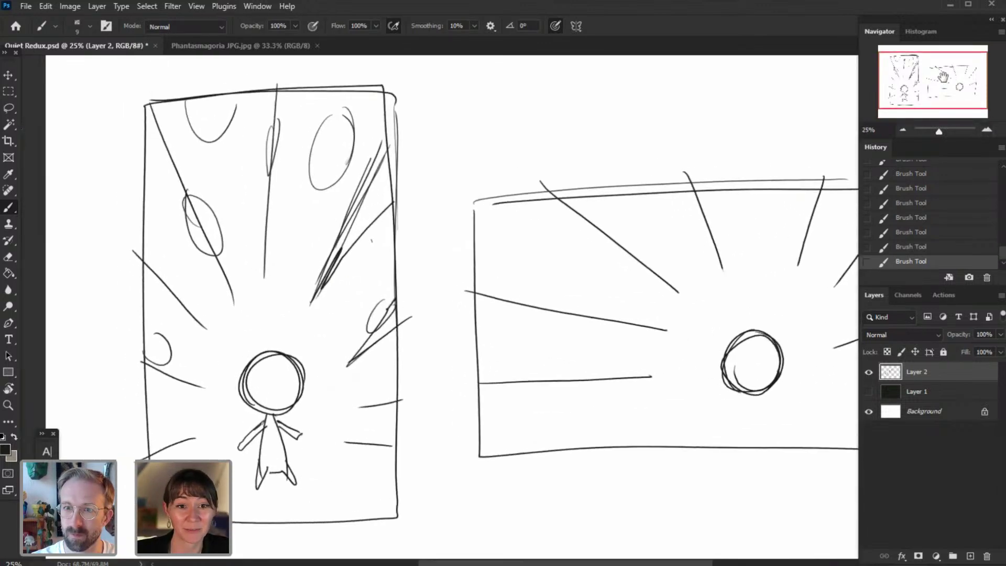
{"action": "left_click_drag", "start_coordinate": [612, 564], "coordinate": [636, 560]}
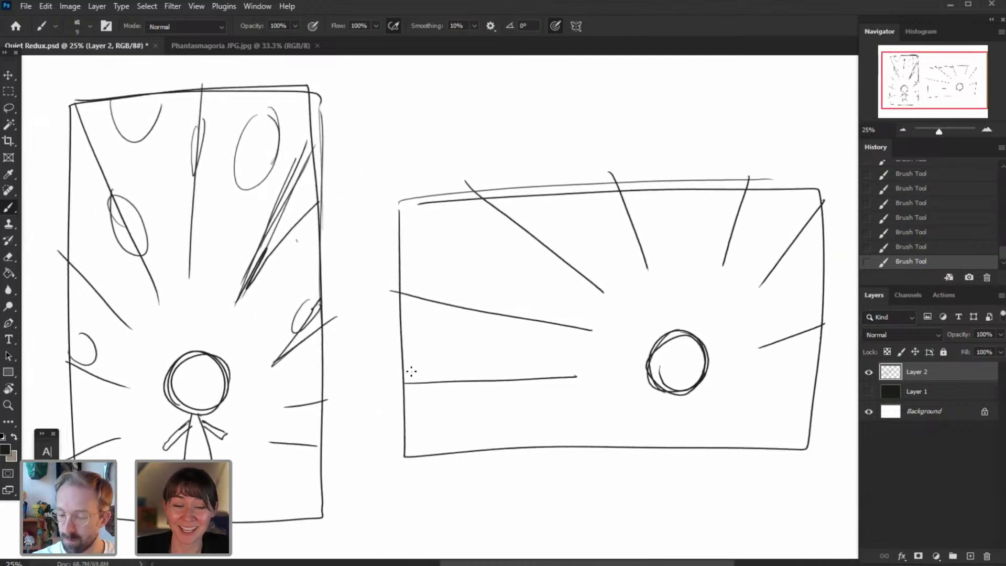
{"action": "left_click_drag", "start_coordinate": [406, 369], "coordinate": [579, 382]}
{"action": "left_click_drag", "start_coordinate": [591, 330], "coordinate": [399, 276]}
{"action": "mouse_move", "coordinate": [462, 199]}
{"action": "left_mouse_down"}
{"action": "mouse_move", "coordinate": [523, 246]}
{"action": "mouse_move", "coordinate": [585, 273]}
{"action": "left_mouse_up"}
{"action": "left_click_drag", "start_coordinate": [525, 225], "coordinate": [567, 257]}
{"action": "left_click_drag", "start_coordinate": [635, 223], "coordinate": [632, 234]}
{"action": "left_click_drag", "start_coordinate": [462, 292], "coordinate": [415, 271]}
{"action": "left_click_drag", "start_coordinate": [485, 208], "coordinate": [420, 206]}
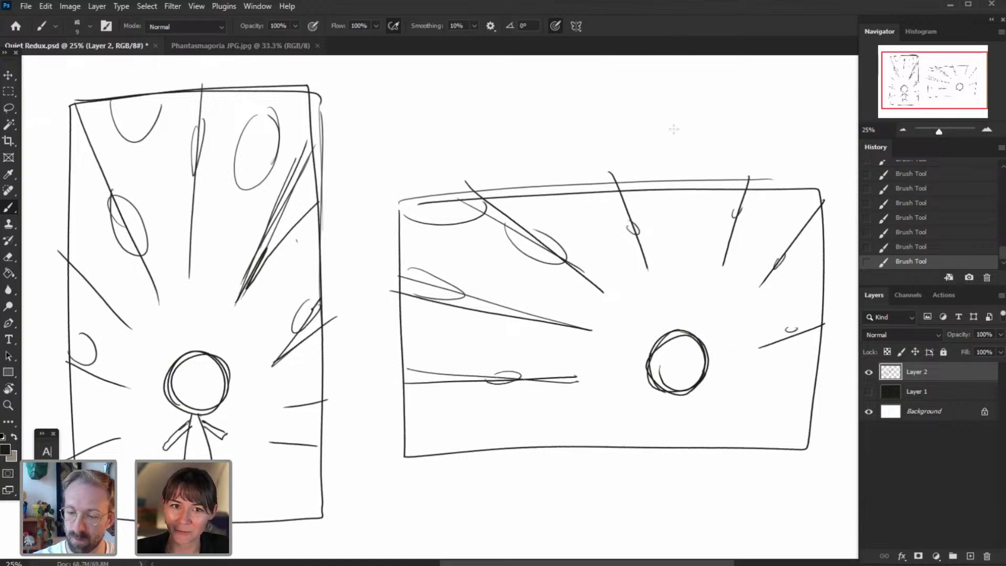
- Recheck the Phantasmagoria JPG.jpg composition, and add short extra ray strokes to both frames in Quiet Redux.psd
{"action": "key", "text": "ctrl+Tab"}
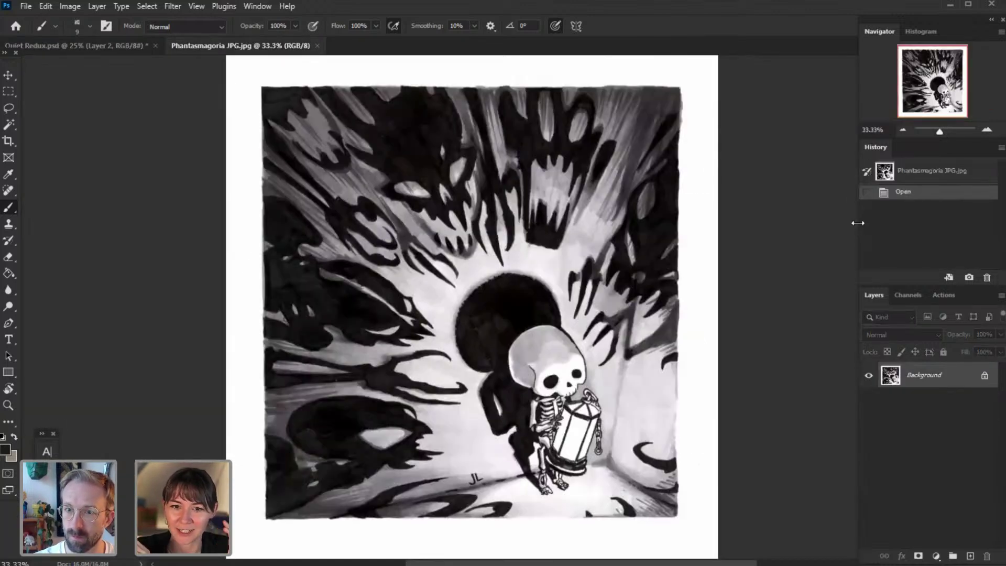
{"action": "left_click", "coordinate": [113, 46]}
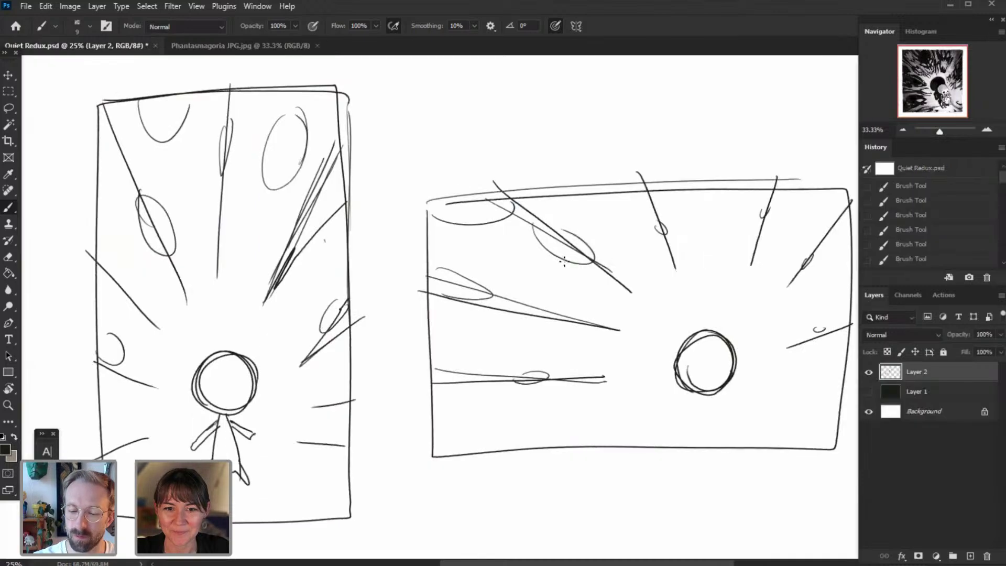
{"action": "left_click_drag", "start_coordinate": [343, 205], "coordinate": [336, 149]}
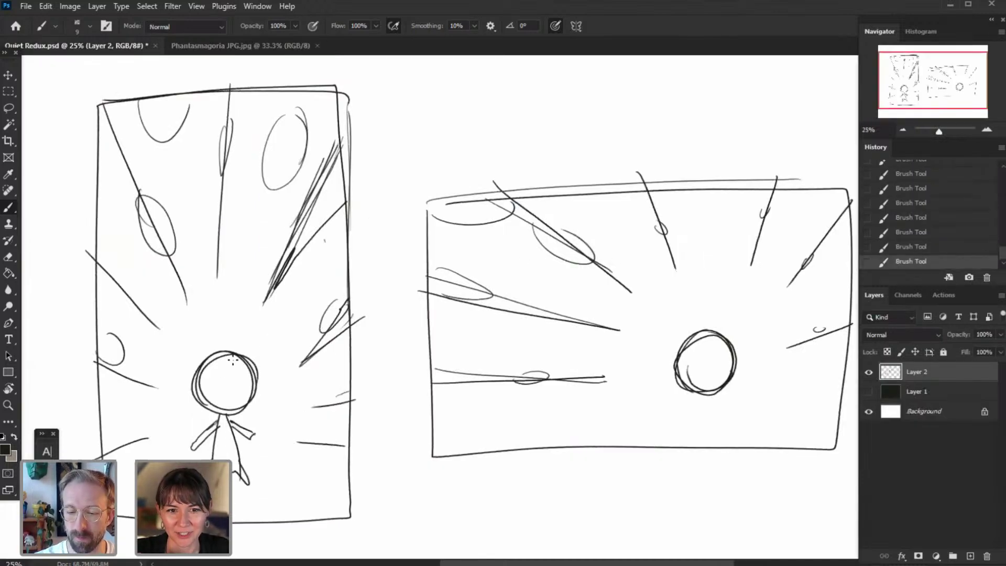
{"action": "left_click_drag", "start_coordinate": [447, 419], "coordinate": [457, 424]}
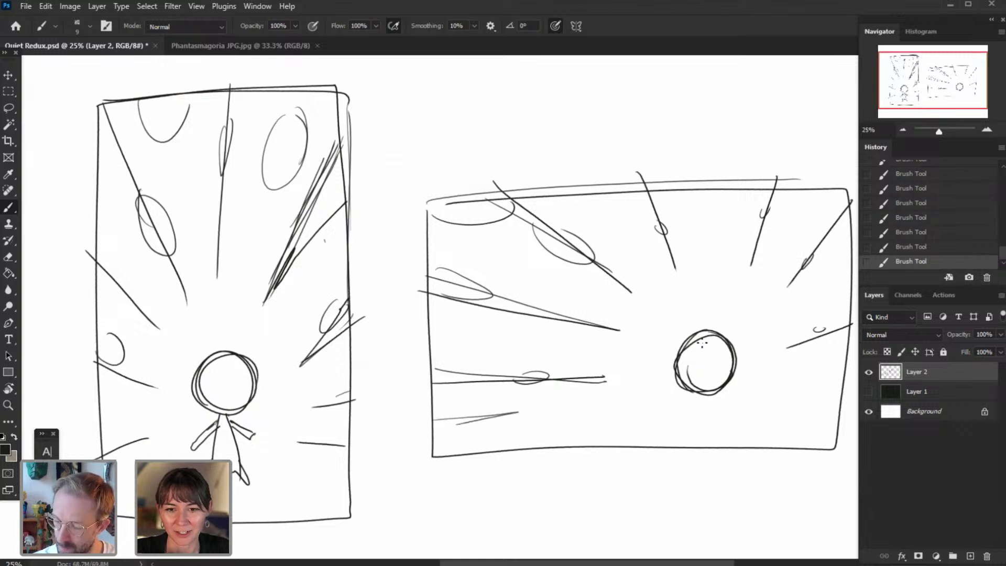
- Erase the landscape frame's circle and redraw it as a small figure with a rounded skull, eyes, arms and legs
{"action": "mouse_move", "coordinate": [703, 327]}
{"action": "left_mouse_down"}
{"action": "mouse_move", "coordinate": [730, 344]}
{"action": "mouse_move", "coordinate": [698, 389]}
{"action": "mouse_move", "coordinate": [732, 378]}
{"action": "left_mouse_up"}
{"action": "left_click", "coordinate": [9, 257]}
{"action": "key", "text": "b"}
{"action": "mouse_move", "coordinate": [716, 317]}
{"action": "left_mouse_down"}
{"action": "mouse_move", "coordinate": [725, 313]}
{"action": "mouse_move", "coordinate": [690, 339]}
{"action": "mouse_move", "coordinate": [729, 353]}
{"action": "mouse_move", "coordinate": [737, 325]}
{"action": "mouse_move", "coordinate": [725, 359]}
{"action": "mouse_move", "coordinate": [736, 349]}
{"action": "left_mouse_up"}
{"action": "key", "text": "ctrl+z"}
{"action": "left_click_drag", "start_coordinate": [736, 346], "coordinate": [736, 349]}
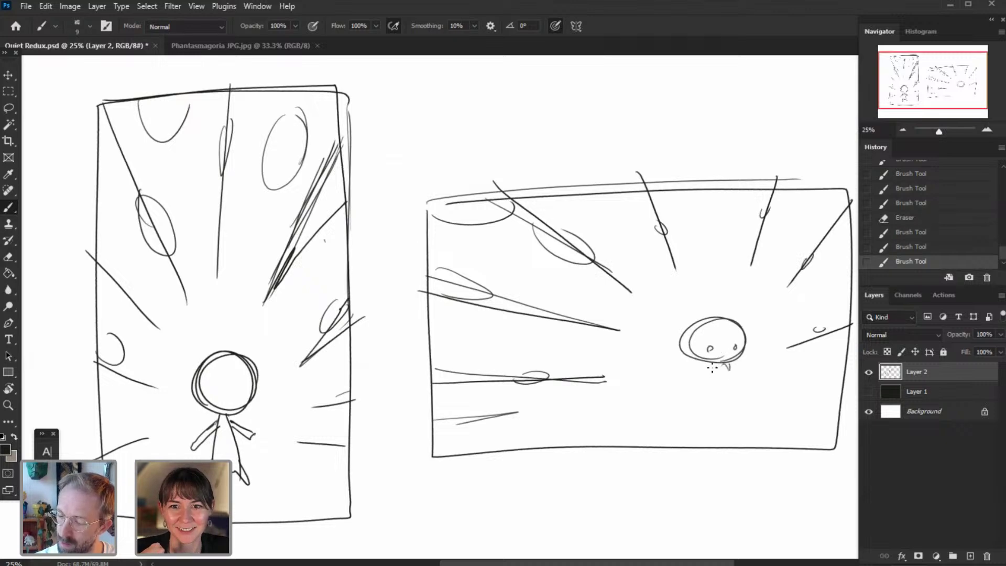
{"action": "mouse_move", "coordinate": [699, 414]}
{"action": "left_mouse_down"}
{"action": "mouse_move", "coordinate": [710, 375]}
{"action": "mouse_move", "coordinate": [741, 389]}
{"action": "left_mouse_up"}
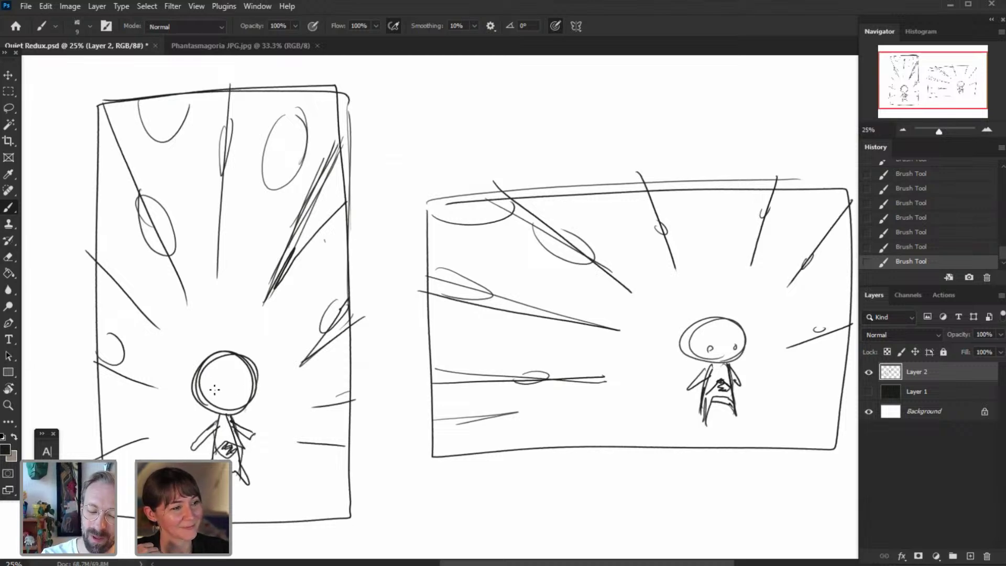
- Thicken the upper rays of the portrait frame with extra strokes converging on the figure's head
{"action": "left_click_drag", "start_coordinate": [265, 292], "coordinate": [325, 187]}
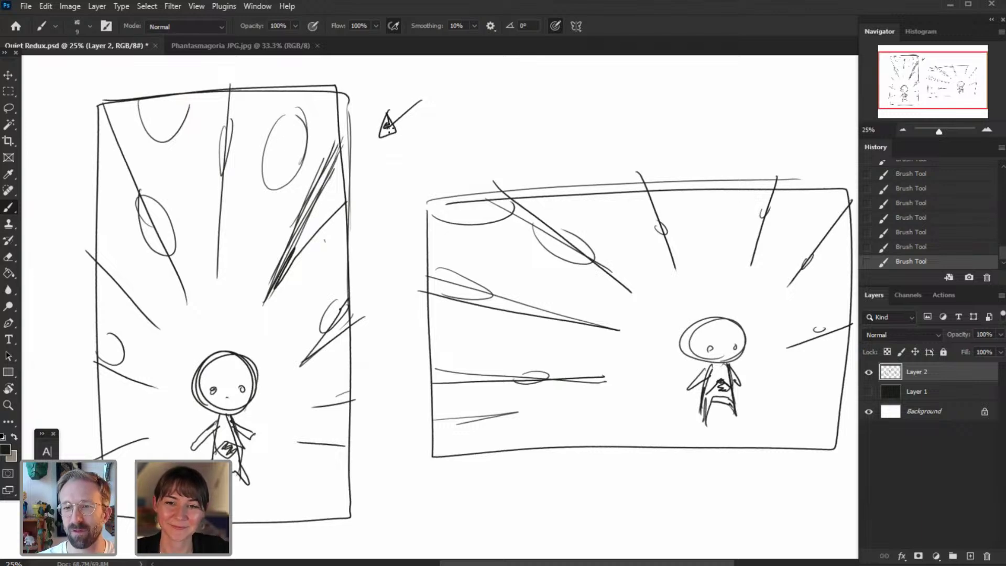
{"action": "left_click_drag", "start_coordinate": [266, 310], "coordinate": [340, 135]}
{"action": "left_click_drag", "start_coordinate": [238, 87], "coordinate": [220, 208]}
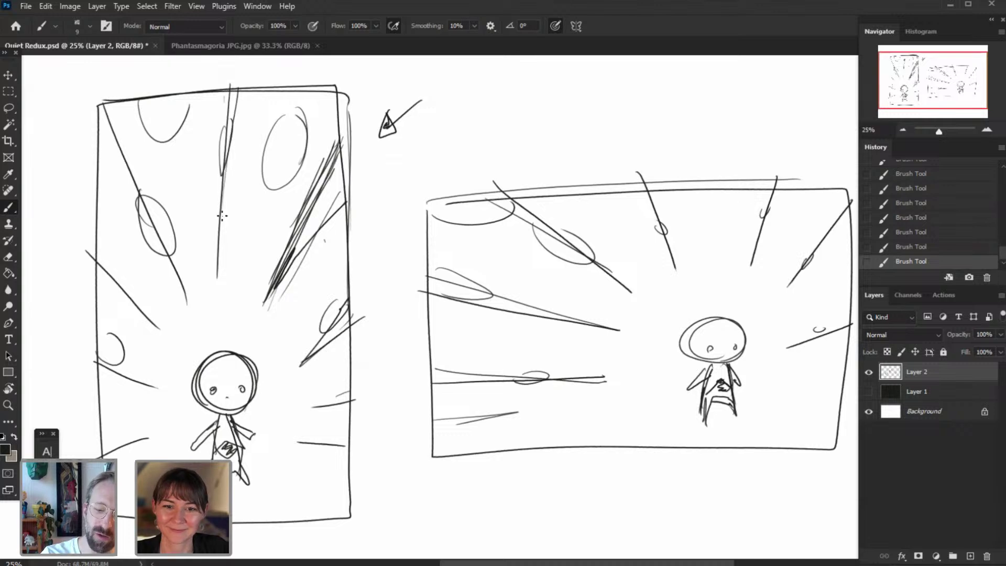
{"action": "left_click_drag", "start_coordinate": [219, 246], "coordinate": [223, 135]}
{"action": "left_click_drag", "start_coordinate": [138, 203], "coordinate": [111, 116]}
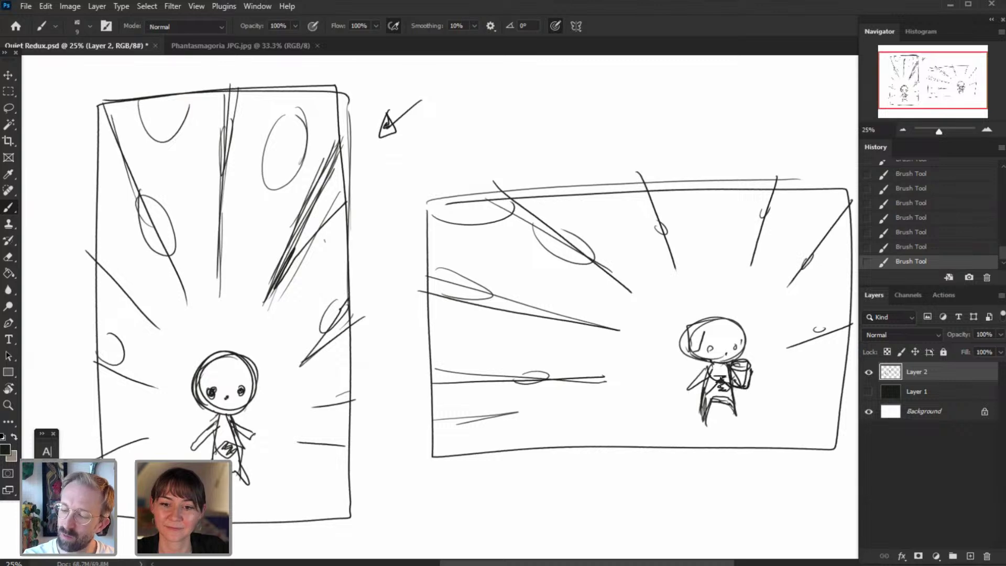
- Erase the landscape figure's outstretched left-hand arm and thicken the matching arm of the portrait figure with extra strokes
{"action": "left_click", "coordinate": [9, 257]}
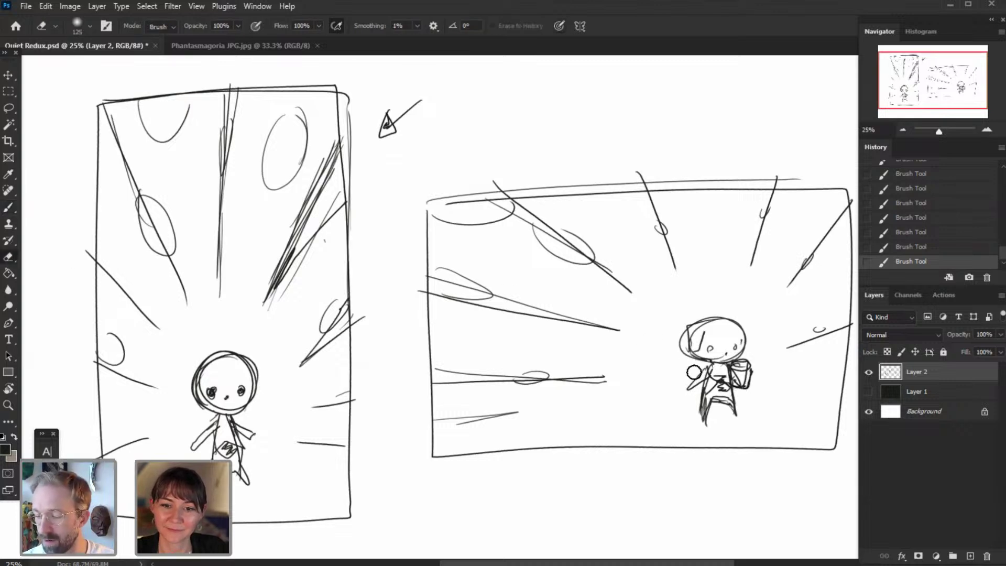
{"action": "left_click_drag", "start_coordinate": [700, 366], "coordinate": [704, 393]}
{"action": "left_click", "coordinate": [15, 207]}
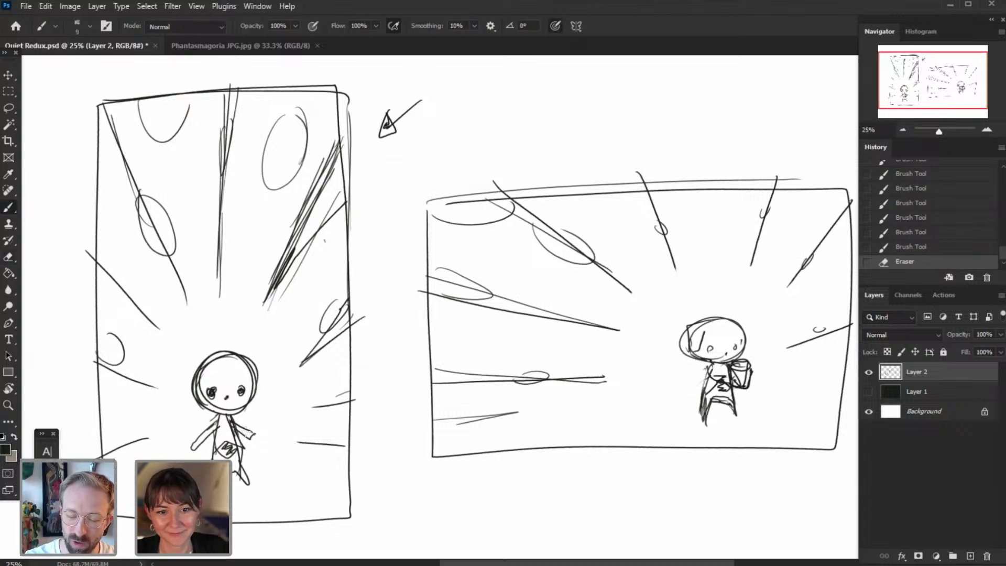
{"action": "left_click_drag", "start_coordinate": [218, 416], "coordinate": [199, 432]}
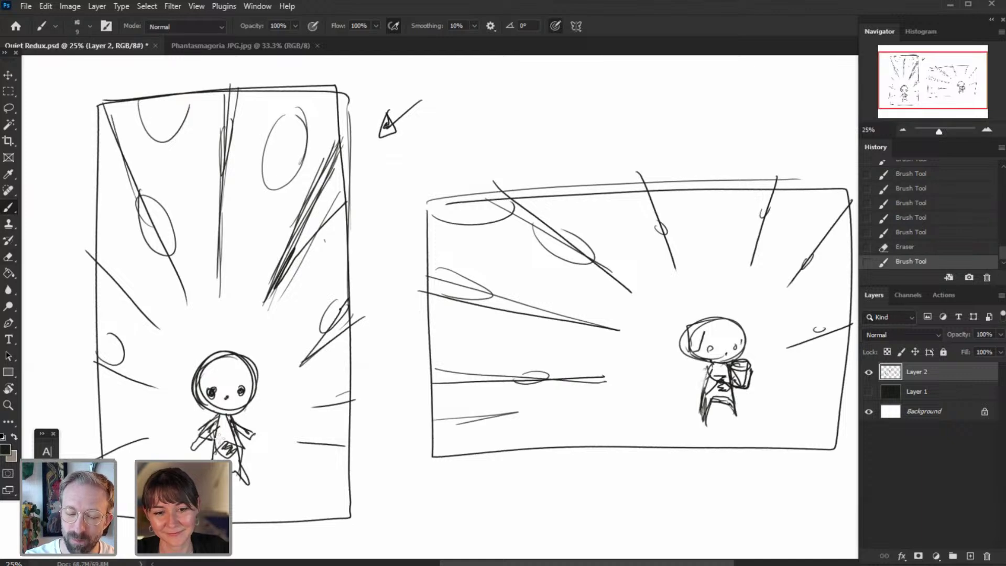
{"action": "left_click", "coordinate": [219, 427]}
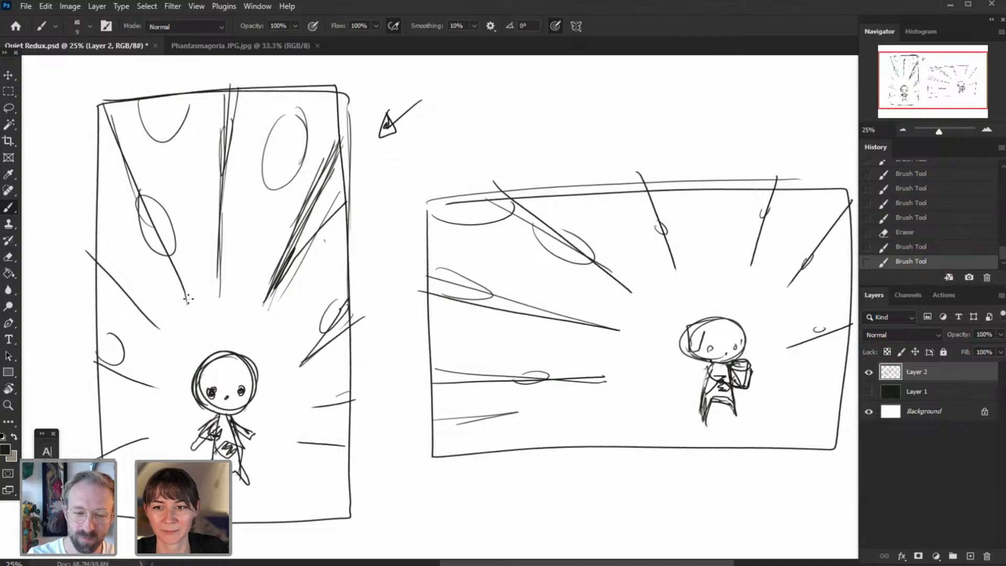
- Select the portrait figure with a rectangular marquee, shift it slightly right and down, and deselect it
{"action": "left_click", "coordinate": [10, 91]}
{"action": "left_click_drag", "start_coordinate": [274, 335], "coordinate": [190, 501]}
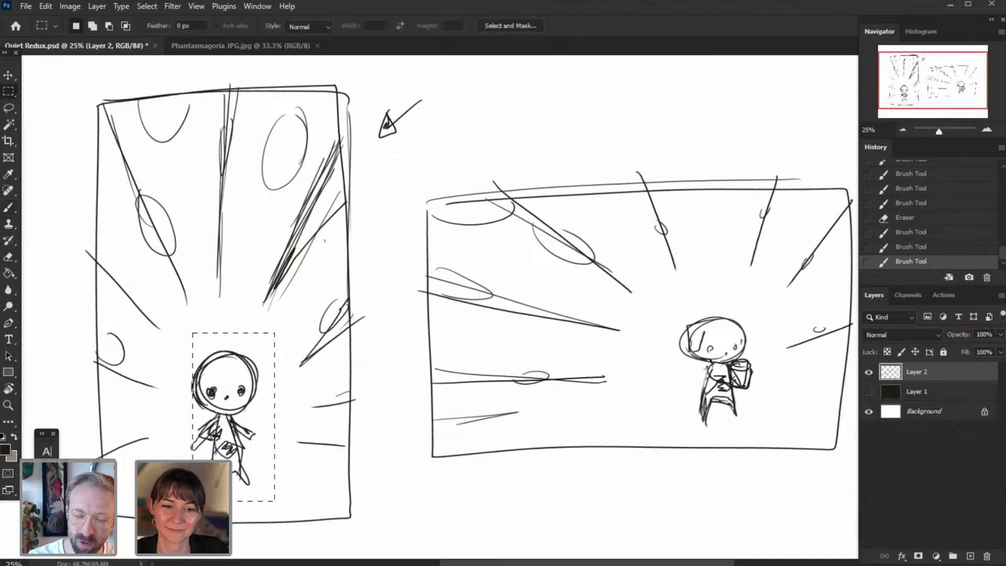
{"action": "key", "text": "v"}
{"action": "mouse_move", "coordinate": [228, 443]}
{"action": "left_mouse_down"}
{"action": "mouse_move", "coordinate": [251, 448]}
{"action": "mouse_move", "coordinate": [238, 425]}
{"action": "mouse_move", "coordinate": [221, 429]}
{"action": "mouse_move", "coordinate": [236, 427]}
{"action": "left_mouse_up"}
{"action": "left_click", "coordinate": [147, 6]}
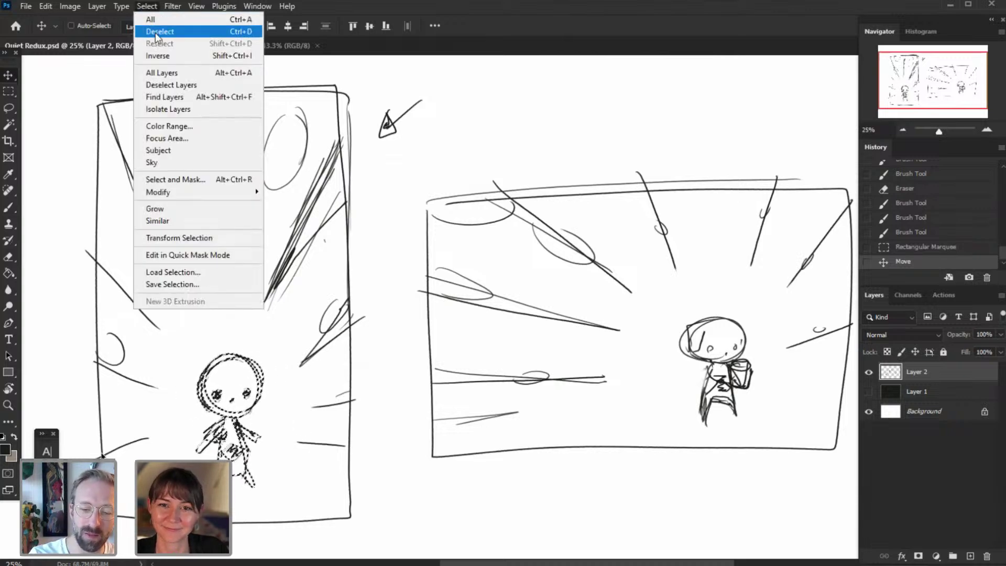
{"action": "key", "text": "ctrl+d"}
- Reinforce the portrait figure's jaw and body lines and sketch a boxy lantern beside its right-hand arm
{"action": "left_click", "coordinate": [9, 208]}
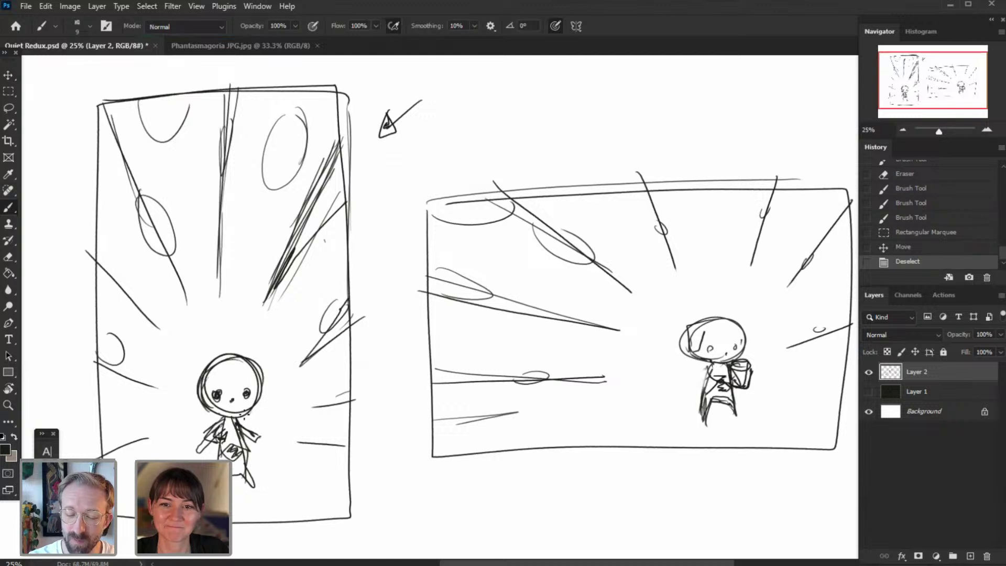
{"action": "left_click", "coordinate": [232, 418]}
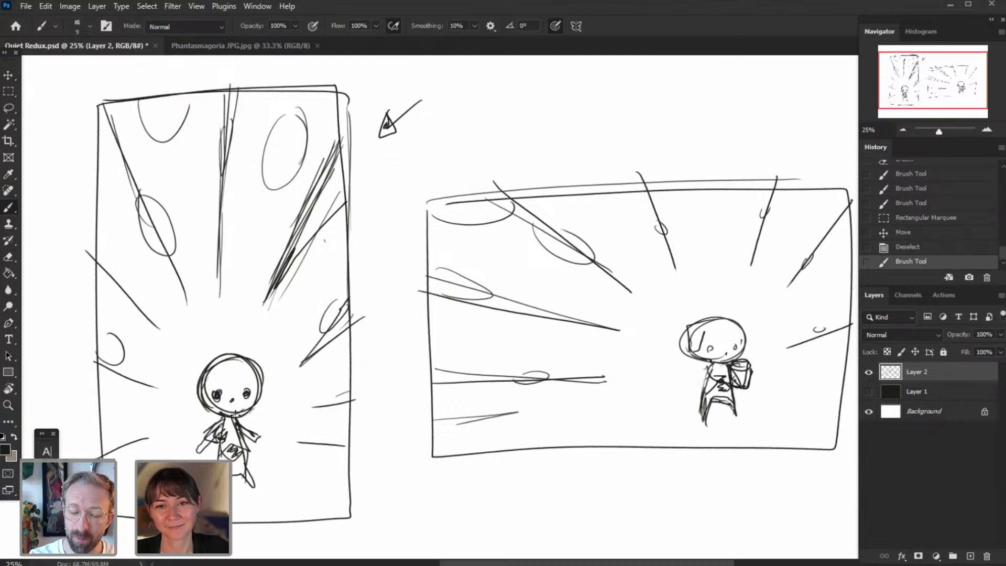
{"action": "mouse_move", "coordinate": [252, 403]}
{"action": "left_mouse_down"}
{"action": "mouse_move", "coordinate": [239, 413]}
{"action": "mouse_move", "coordinate": [250, 409]}
{"action": "left_mouse_up"}
{"action": "left_click_drag", "start_coordinate": [239, 471], "coordinate": [243, 474]}
{"action": "left_click_drag", "start_coordinate": [239, 432], "coordinate": [248, 453]}
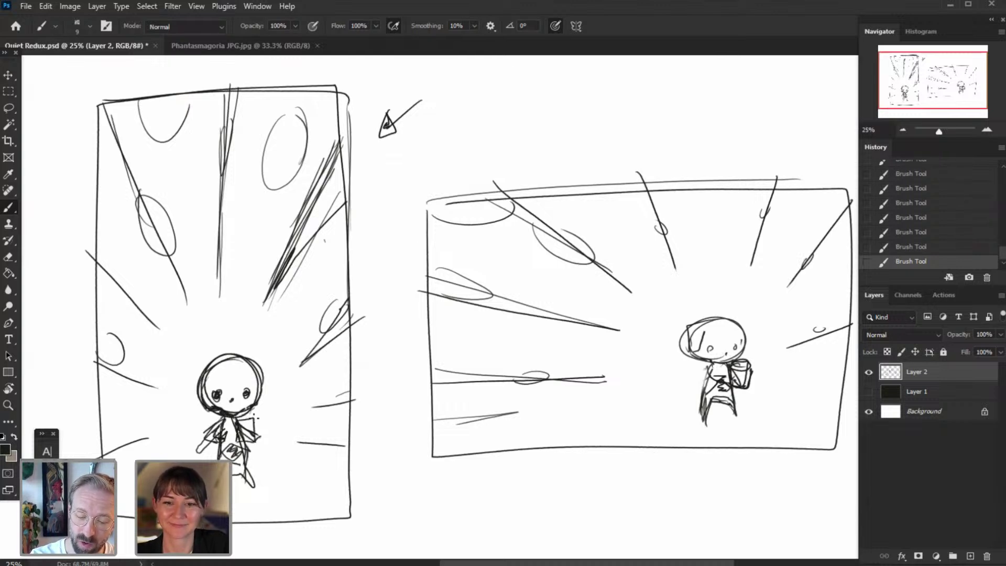
- Erase the stray lines inside the portrait figure's lantern, keeping its box outline
{"action": "key", "text": "e"}
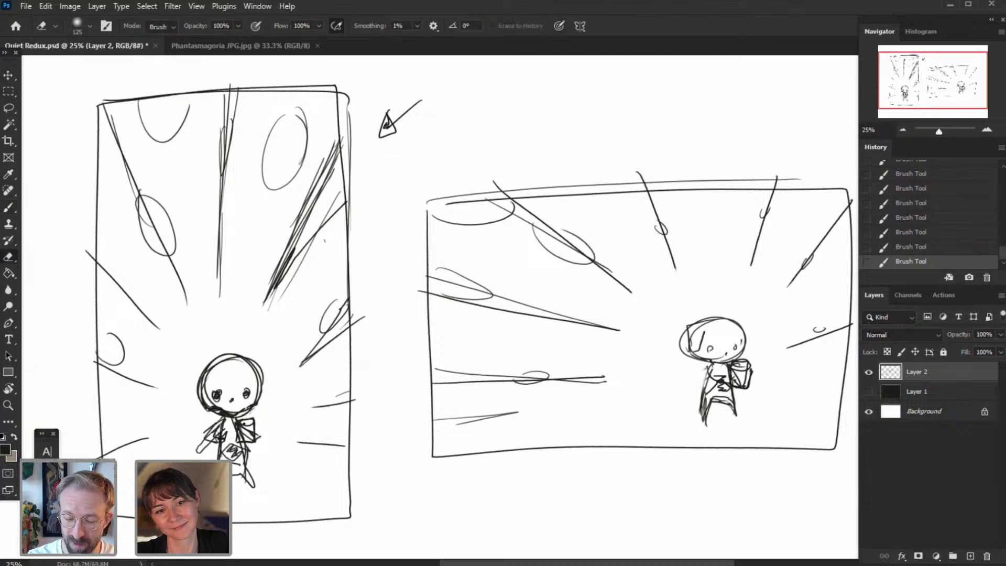
{"action": "scroll", "coordinate": [250, 423], "scroll_direction": "down", "scroll_amount": 2}
{"action": "scroll", "coordinate": [250, 425], "scroll_direction": "up", "scroll_amount": 4}
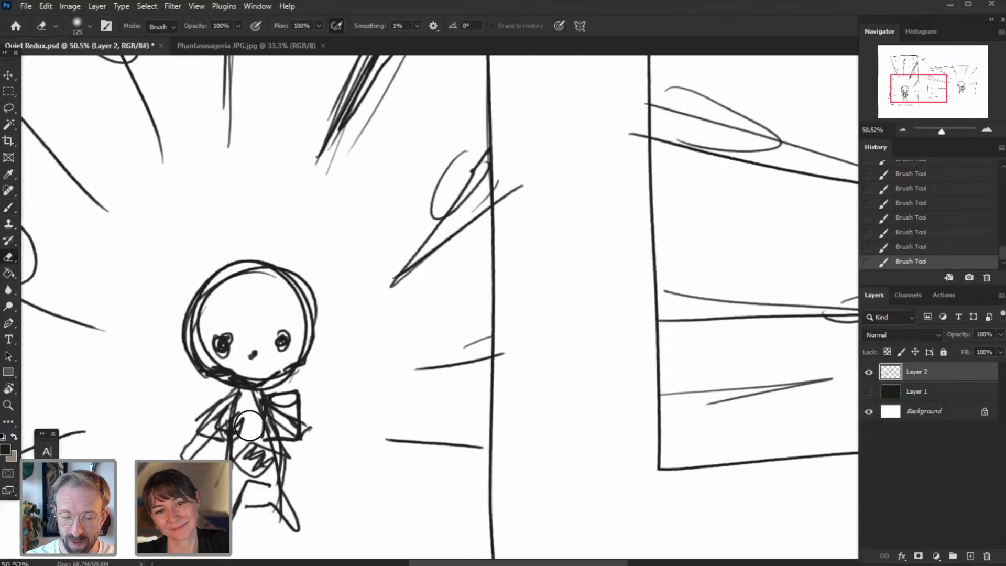
{"action": "left_click_drag", "start_coordinate": [280, 422], "coordinate": [296, 422]}
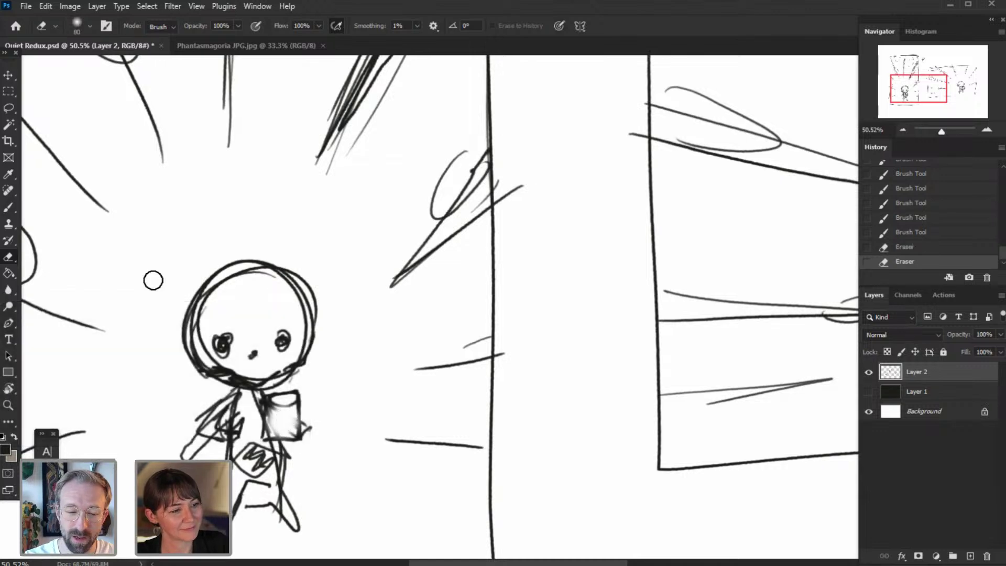
{"action": "left_click", "coordinate": [9, 209]}
{"action": "left_click", "coordinate": [903, 128]}
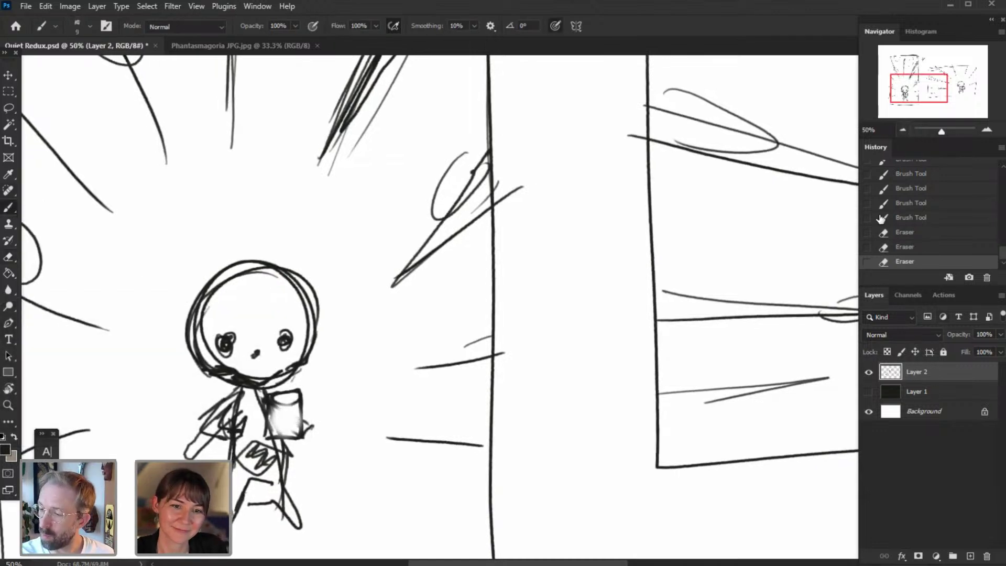
{"action": "left_click", "coordinate": [907, 129]}
{"action": "left_click_drag", "start_coordinate": [932, 87], "coordinate": [954, 76]}
{"action": "left_click", "coordinate": [904, 129]}
- Add a new layer above the sketch and select rectangular areas covering both the portrait and landscape frames
{"action": "left_click", "coordinate": [97, 6]}
{"action": "mouse_move", "coordinate": [141, 22]}
{"action": "left_click", "coordinate": [249, 19]}
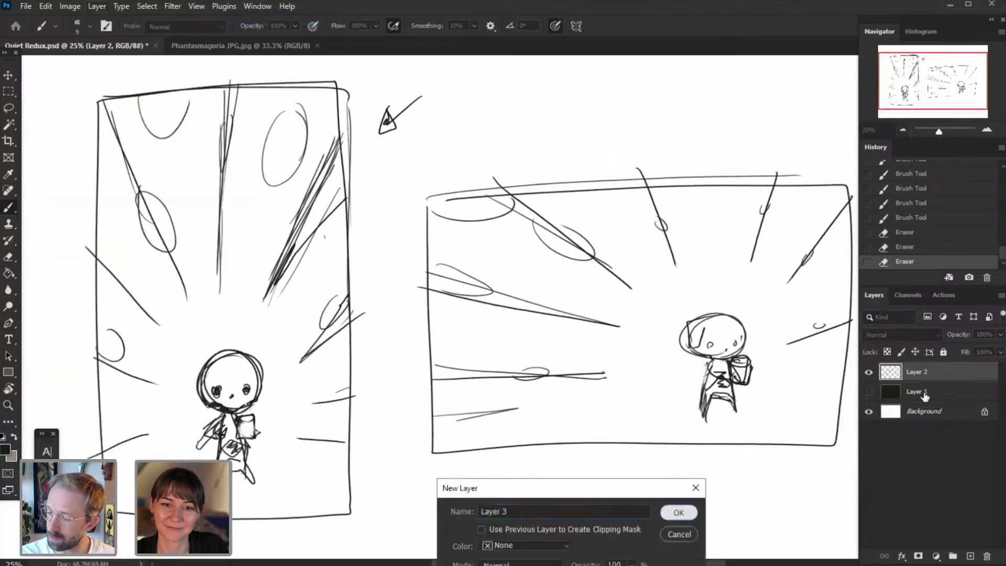
{"action": "key", "text": "Return"}
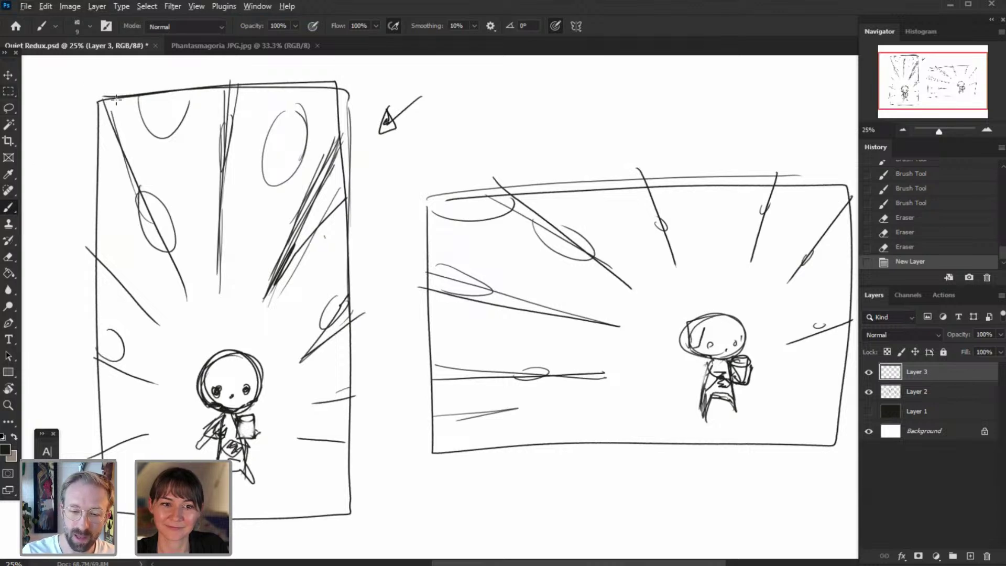
{"action": "key", "text": "m"}
{"action": "mouse_move", "coordinate": [93, 91]}
{"action": "left_mouse_down"}
{"action": "mouse_move", "coordinate": [126, 104]}
{"action": "mouse_move", "coordinate": [352, 546]}
{"action": "mouse_move", "coordinate": [366, 479]}
{"action": "left_mouse_up"}
{"action": "left_click_drag", "start_coordinate": [429, 184], "coordinate": [843, 449], "text": "shift"}
- Fill both selected frame areas with a flat medium-dark grey
{"action": "left_click", "coordinate": [5, 449]}
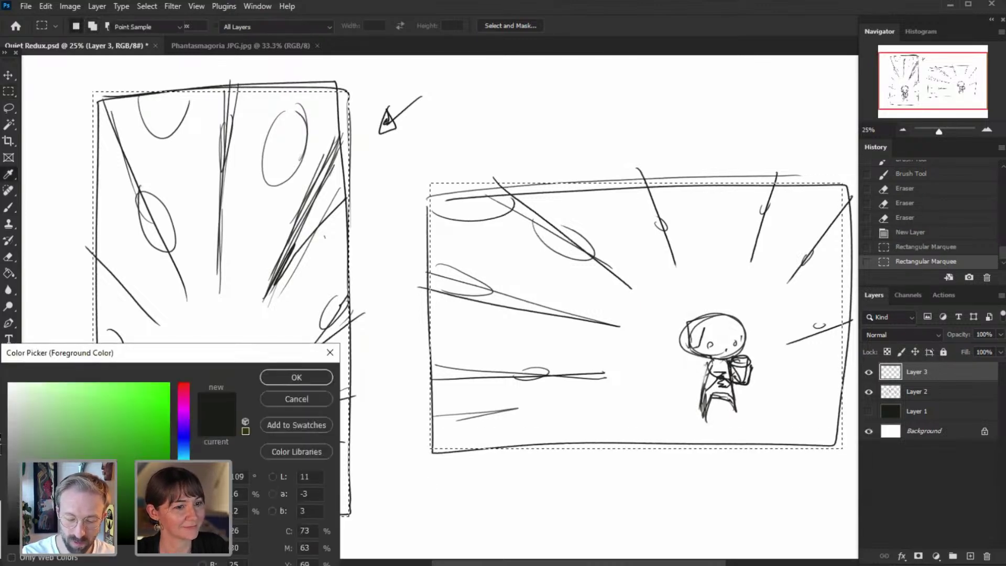
{"action": "left_click", "coordinate": [308, 377]}
{"action": "key", "text": "g"}
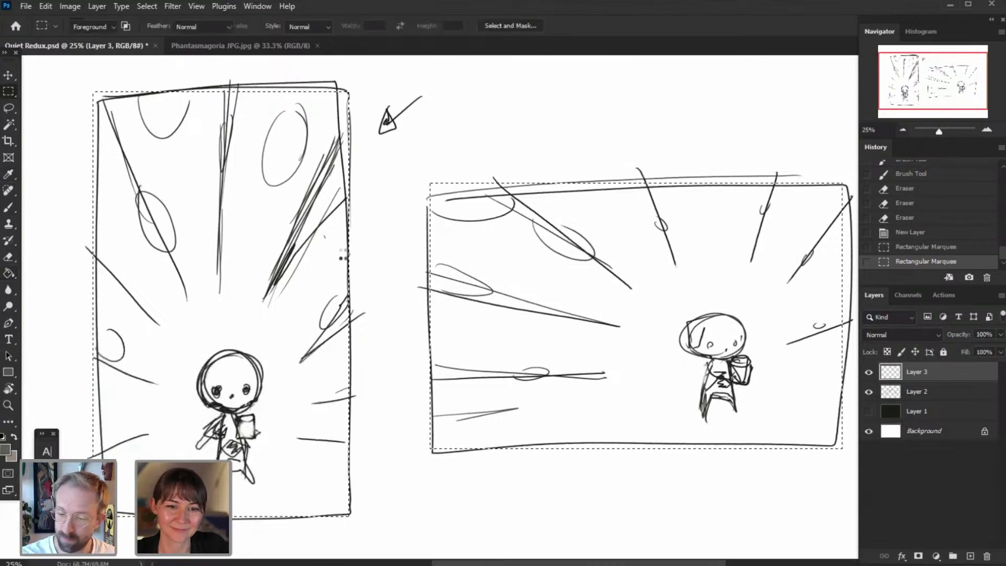
{"action": "left_click", "coordinate": [841, 422]}
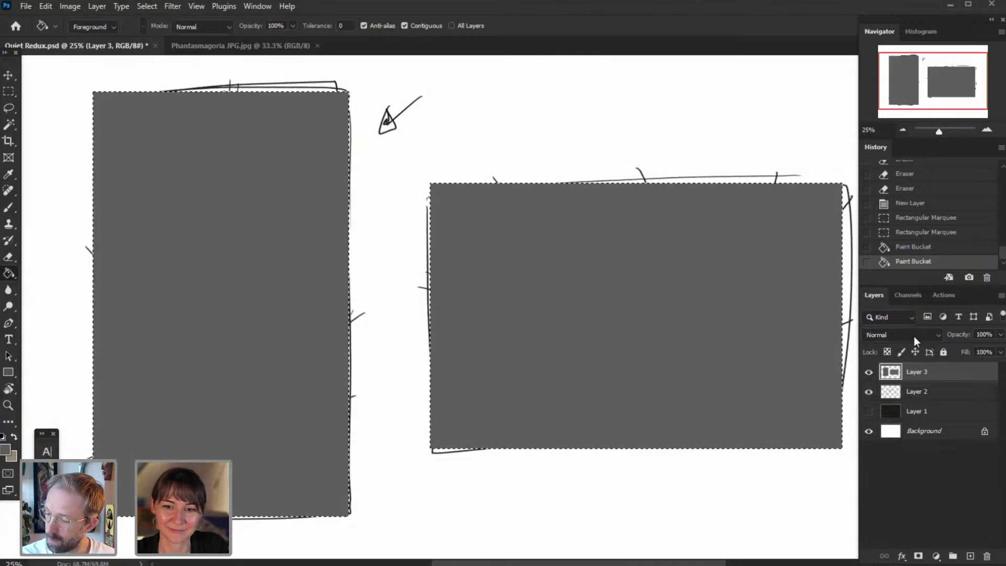
- Set the grey fill layer's blending mode to Multiply and clear the selection
{"action": "left_click", "coordinate": [914, 335]}
{"action": "left_click", "coordinate": [890, 379]}
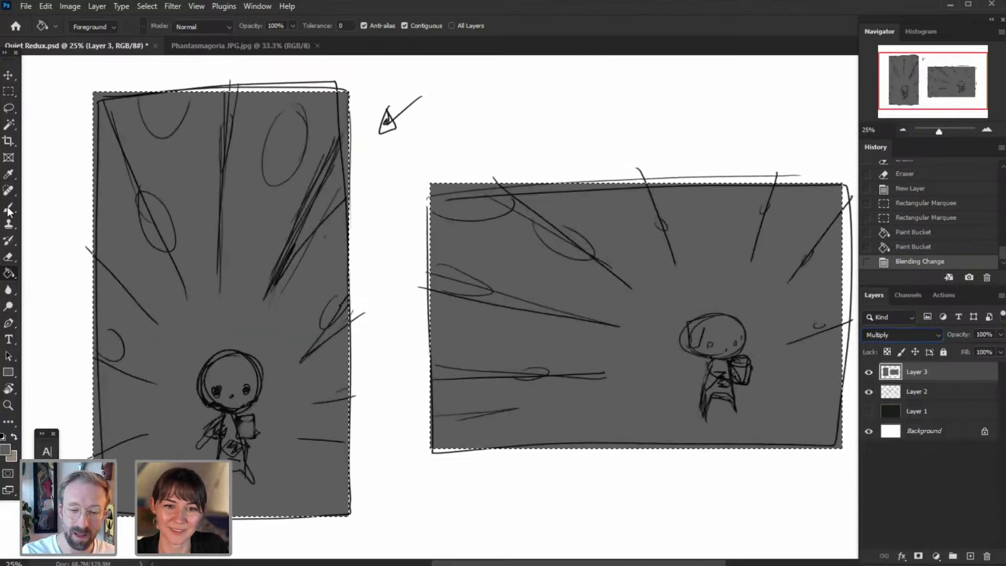
{"action": "key", "text": "b"}
{"action": "left_click", "coordinate": [147, 6]}
{"action": "left_click", "coordinate": [154, 29]}
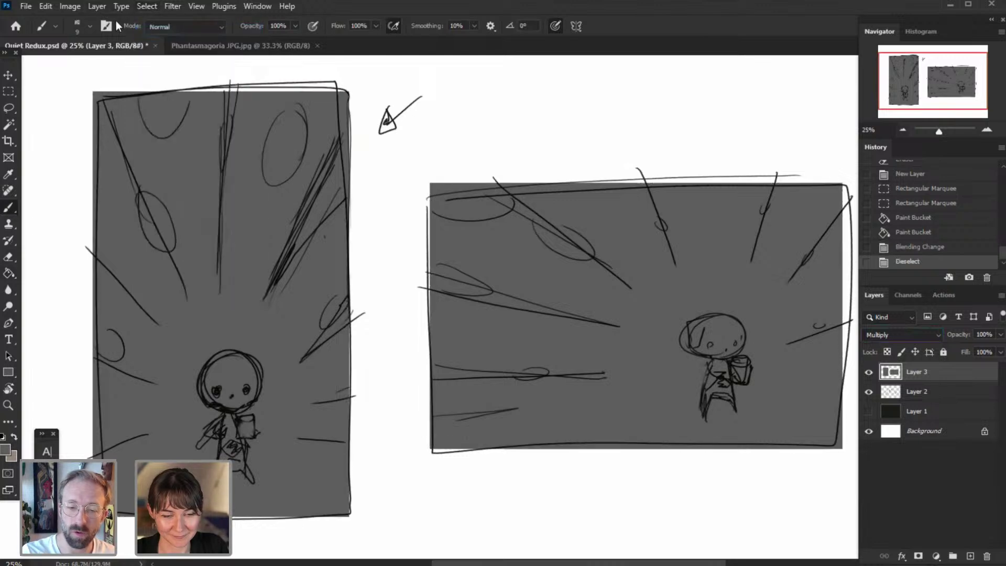
- Add a new layer and clip it to the grey fill layer below
{"action": "left_click", "coordinate": [97, 7]}
{"action": "mouse_move", "coordinate": [110, 18]}
{"action": "left_click", "coordinate": [278, 18]}
{"action": "key", "text": "Return"}
{"action": "left_click", "coordinate": [926, 383], "text": "alt"}
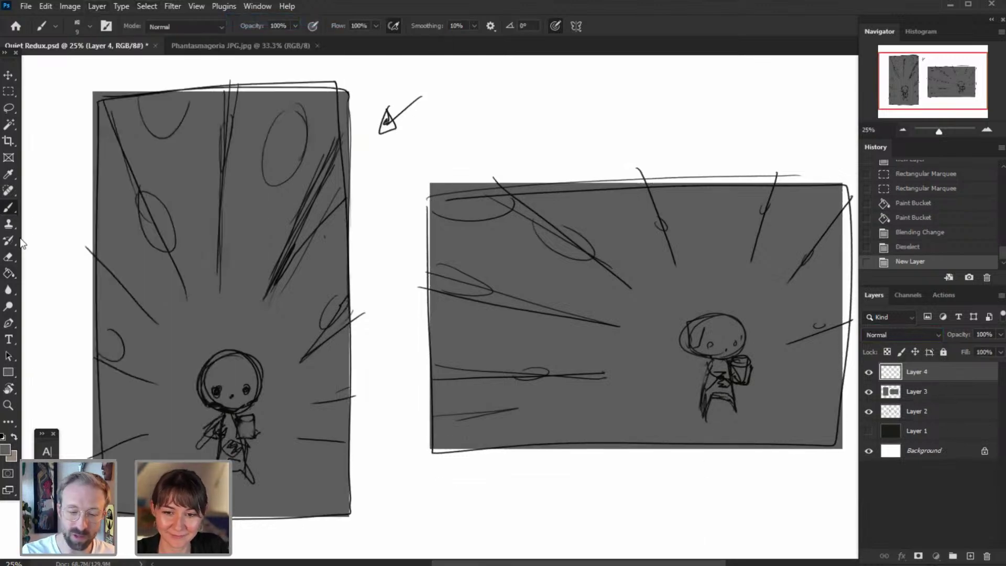
- Switch to a larger white brush and dab a patch onto the portrait figure's skull
{"action": "left_click", "coordinate": [5, 450]}
{"action": "left_click_drag", "start_coordinate": [108, 399], "coordinate": [9, 386]}
{"action": "left_click", "coordinate": [296, 378]}
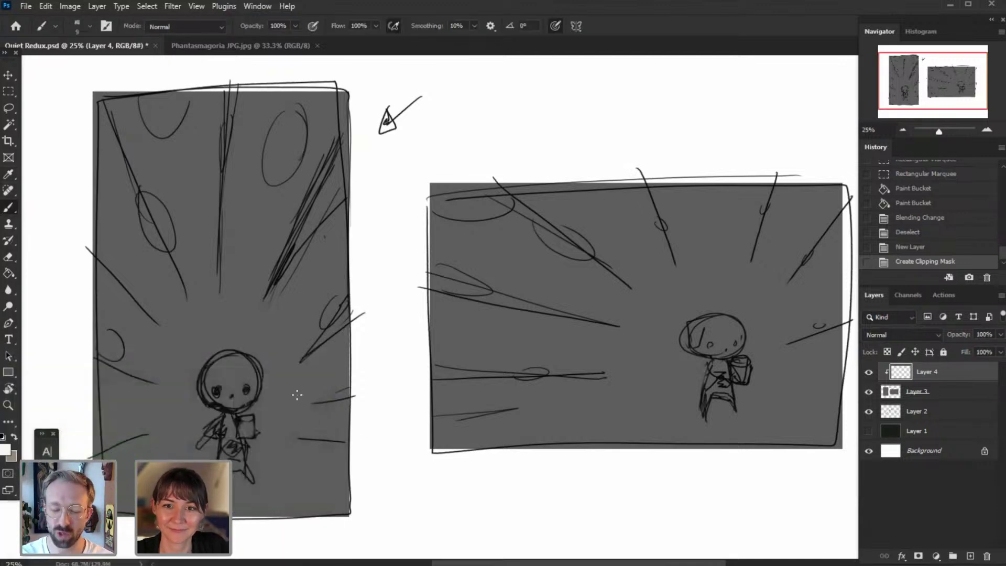
{"action": "right_click", "coordinate": [332, 393]}
{"action": "left_click", "coordinate": [353, 363]}
{"action": "left_click_drag", "start_coordinate": [235, 385], "coordinate": [233, 391]}
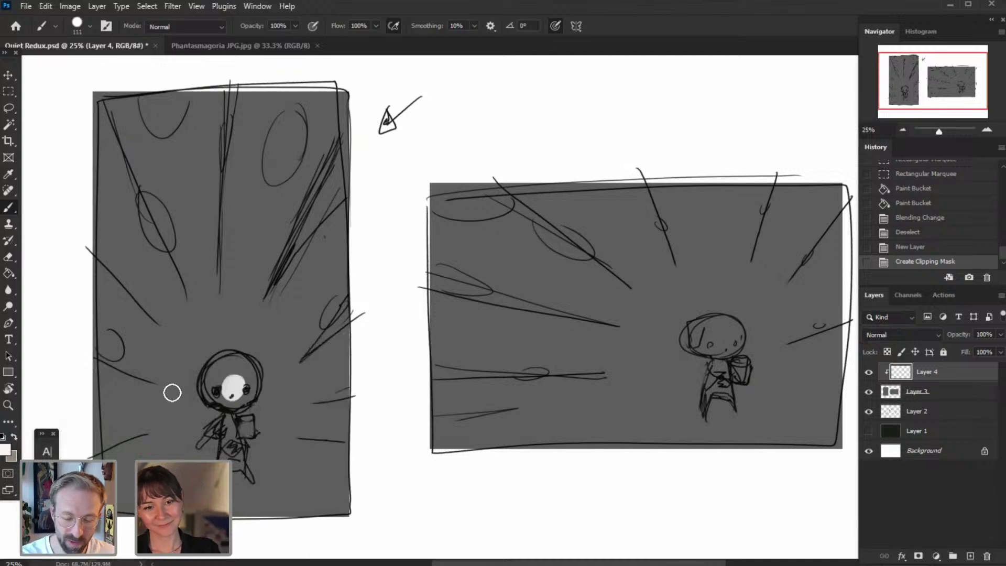
- Paint the portrait figure's skull, torso and legs light grey, using a smaller brush for the body
{"action": "left_click", "coordinate": [5, 449]}
{"action": "left_click_drag", "start_coordinate": [29, 425], "coordinate": [8, 413]}
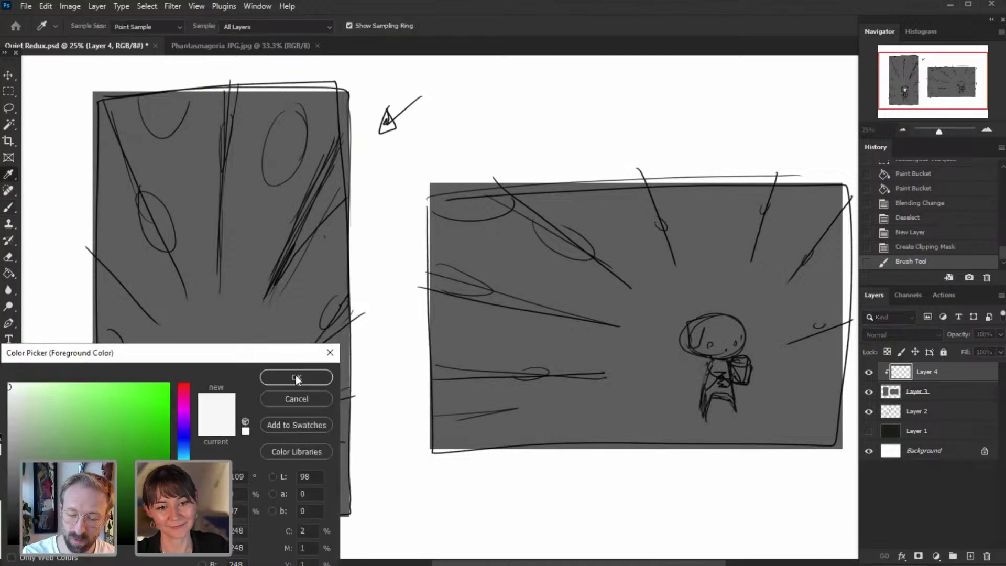
{"action": "left_click", "coordinate": [318, 374]}
{"action": "mouse_move", "coordinate": [231, 386]}
{"action": "left_mouse_down"}
{"action": "mouse_move", "coordinate": [235, 374]}
{"action": "mouse_move", "coordinate": [245, 392]}
{"action": "mouse_move", "coordinate": [221, 392]}
{"action": "mouse_move", "coordinate": [225, 370]}
{"action": "left_mouse_up"}
{"action": "key", "text": "bracketleft"}
{"action": "key", "text": "bracketleft"}
{"action": "key", "text": "bracketleft"}
{"action": "key", "text": "bracketleft"}
{"action": "mouse_move", "coordinate": [234, 423]}
{"action": "left_mouse_down"}
{"action": "mouse_move", "coordinate": [226, 450]}
{"action": "mouse_move", "coordinate": [245, 471]}
{"action": "left_mouse_up"}
{"action": "mouse_move", "coordinate": [224, 423]}
{"action": "left_mouse_down"}
{"action": "mouse_move", "coordinate": [216, 432]}
{"action": "mouse_move", "coordinate": [243, 435]}
{"action": "left_mouse_up"}
{"action": "left_click_drag", "start_coordinate": [214, 370], "coordinate": [208, 399]}
{"action": "mouse_move", "coordinate": [215, 367]}
{"action": "left_mouse_down"}
{"action": "mouse_move", "coordinate": [231, 380]}
{"action": "mouse_move", "coordinate": [251, 369]}
{"action": "left_mouse_up"}
- Paint the landscape figure's skull, torso and legs in the same light grey
{"action": "key", "text": "bracketright"}
{"action": "key", "text": "bracketright"}
{"action": "key", "text": "bracketright"}
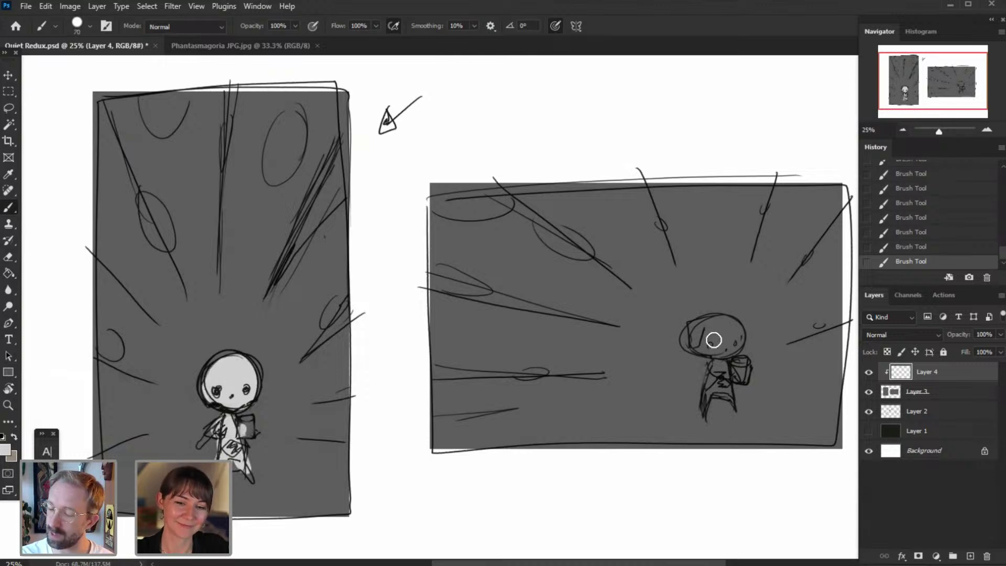
{"action": "mouse_move", "coordinate": [706, 330]}
{"action": "left_mouse_down"}
{"action": "mouse_move", "coordinate": [732, 343]}
{"action": "mouse_move", "coordinate": [698, 339]}
{"action": "mouse_move", "coordinate": [712, 393]}
{"action": "mouse_move", "coordinate": [721, 385]}
{"action": "mouse_move", "coordinate": [707, 412]}
{"action": "left_mouse_up"}
{"action": "key", "text": "bracketleft"}
{"action": "mouse_move", "coordinate": [720, 387]}
{"action": "left_mouse_down"}
{"action": "mouse_move", "coordinate": [728, 390]}
{"action": "mouse_move", "coordinate": [725, 372]}
{"action": "left_mouse_up"}
{"action": "key", "text": "bracketleft"}
{"action": "key", "text": "bracketleft"}
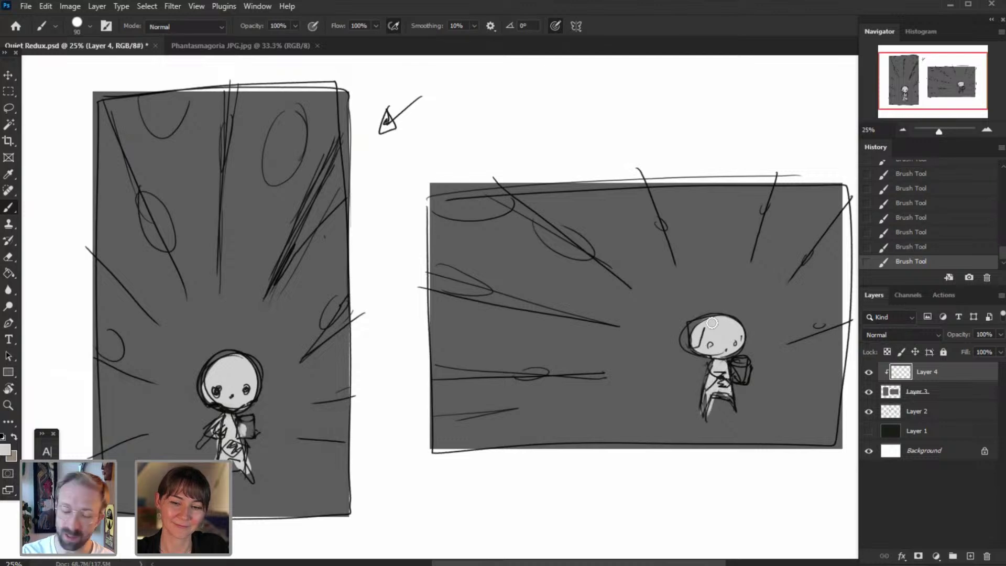
- Paint the lanterns of both figures pure white
{"action": "left_click", "coordinate": [5, 450]}
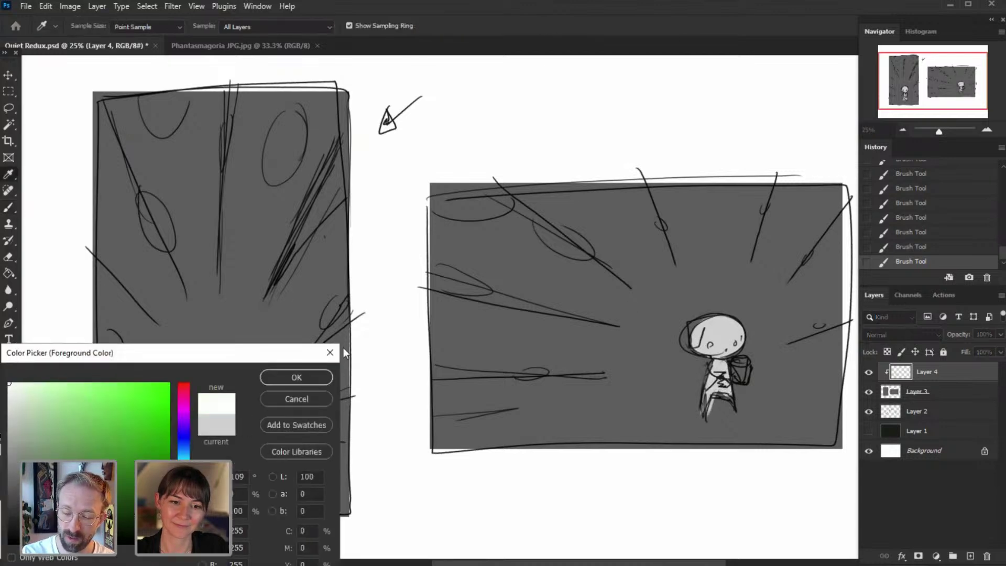
{"action": "left_click", "coordinate": [281, 377]}
{"action": "left_click_drag", "start_coordinate": [252, 427], "coordinate": [253, 432]}
{"action": "left_click_drag", "start_coordinate": [740, 381], "coordinate": [743, 375]}
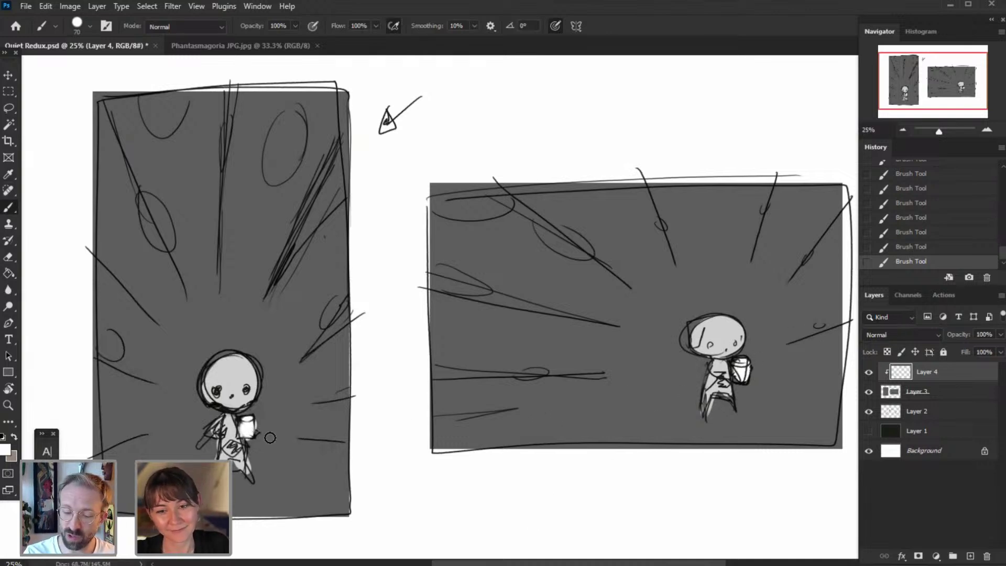
- Pick a dark grey and paint a rounded shadow behind the portrait figure's head and body, refining it near the legs
{"action": "left_click", "coordinate": [14, 437]}
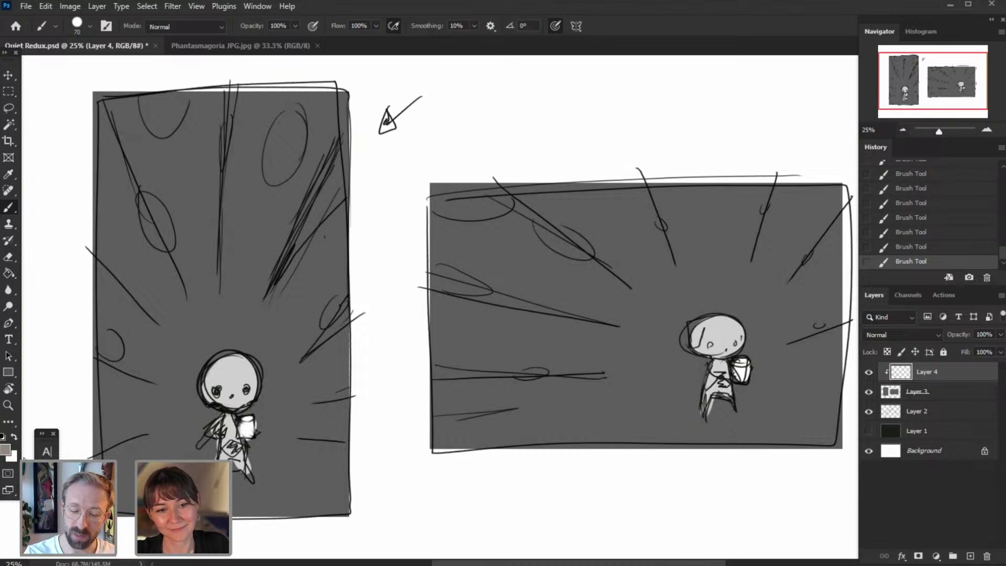
{"action": "left_click", "coordinate": [5, 449]}
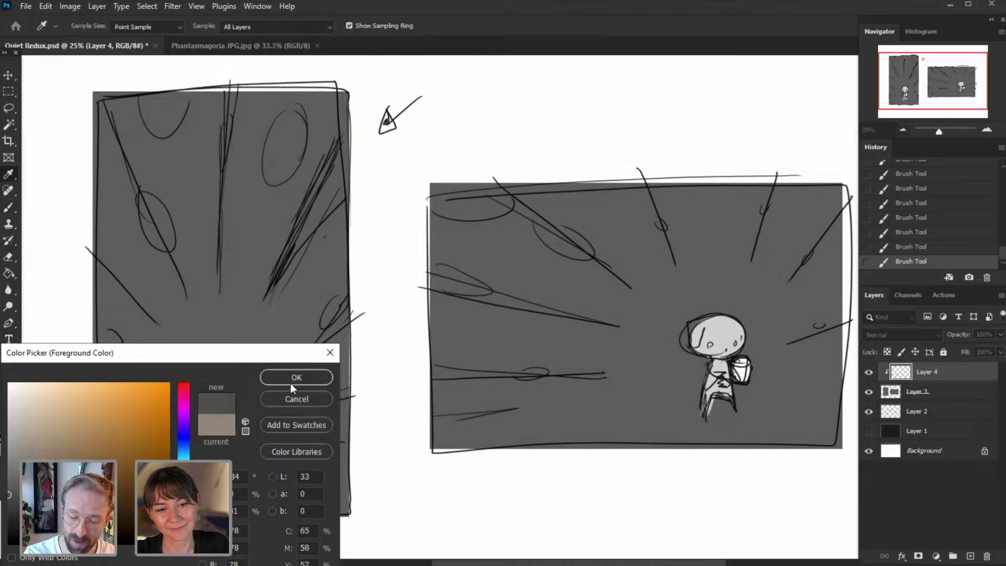
{"action": "left_click", "coordinate": [294, 377]}
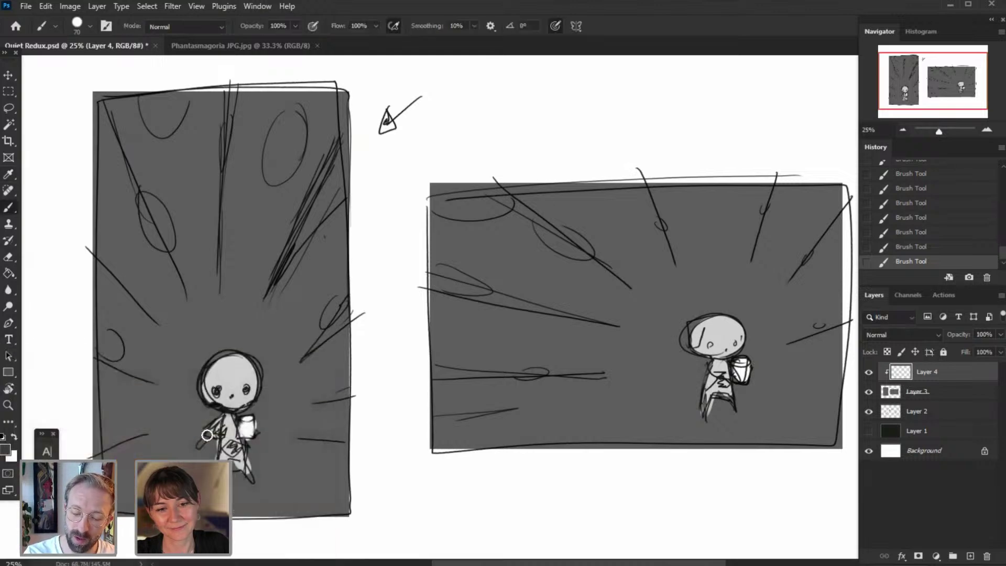
{"action": "mouse_move", "coordinate": [199, 456]}
{"action": "left_mouse_down"}
{"action": "mouse_move", "coordinate": [202, 427]}
{"action": "mouse_move", "coordinate": [176, 336]}
{"action": "mouse_move", "coordinate": [195, 325]}
{"action": "left_mouse_up"}
{"action": "key", "text": "]"}
{"action": "key", "text": "]"}
{"action": "key", "text": "]"}
{"action": "key", "text": "]"}
{"action": "mouse_move", "coordinate": [188, 416]}
{"action": "left_mouse_down"}
{"action": "mouse_move", "coordinate": [177, 358]}
{"action": "mouse_move", "coordinate": [193, 381]}
{"action": "mouse_move", "coordinate": [207, 353]}
{"action": "mouse_move", "coordinate": [238, 348]}
{"action": "mouse_move", "coordinate": [220, 329]}
{"action": "mouse_move", "coordinate": [249, 352]}
{"action": "mouse_move", "coordinate": [219, 322]}
{"action": "mouse_move", "coordinate": [279, 334]}
{"action": "mouse_move", "coordinate": [255, 357]}
{"action": "left_mouse_up"}
{"action": "key", "text": "["}
{"action": "key", "text": "["}
{"action": "key", "text": "["}
{"action": "key", "text": "["}
{"action": "left_click_drag", "start_coordinate": [213, 441], "coordinate": [209, 459]}
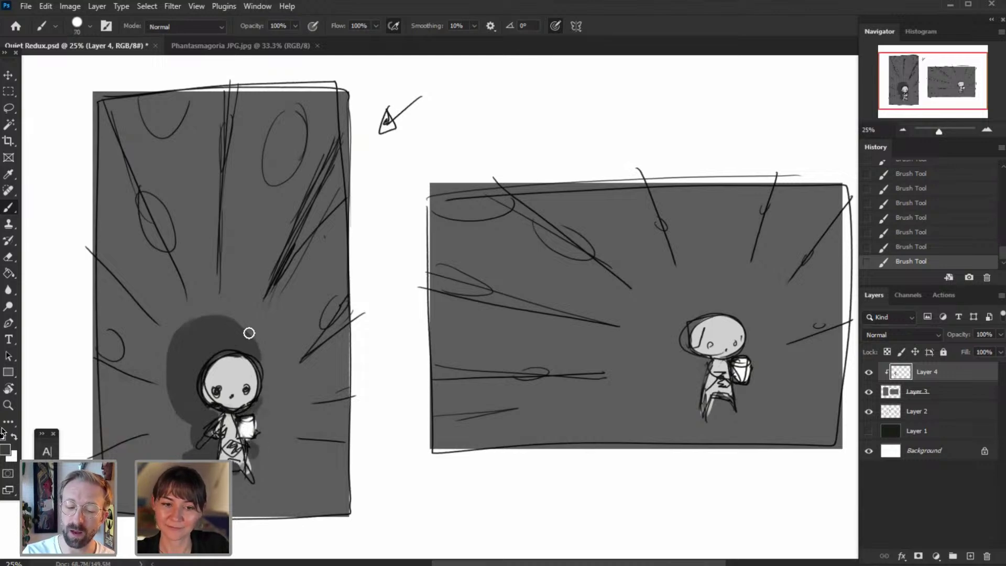
- Enlarge the dark shadow around the portrait figure's head with a bigger brush
{"action": "key", "text": "]"}
{"action": "key", "text": "]"}
{"action": "key", "text": "]"}
{"action": "key", "text": "]"}
{"action": "key", "text": "]"}
{"action": "mouse_move", "coordinate": [181, 370]}
{"action": "left_mouse_down"}
{"action": "mouse_move", "coordinate": [183, 335]}
{"action": "mouse_move", "coordinate": [257, 352]}
{"action": "left_mouse_up"}
- Paint a dark grey shadow of the head, body and legs behind the landscape figure, offset to its left
{"action": "mouse_move", "coordinate": [656, 323]}
{"action": "left_mouse_down"}
{"action": "mouse_move", "coordinate": [645, 348]}
{"action": "mouse_move", "coordinate": [653, 318]}
{"action": "mouse_move", "coordinate": [673, 320]}
{"action": "mouse_move", "coordinate": [678, 344]}
{"action": "mouse_move", "coordinate": [661, 329]}
{"action": "mouse_move", "coordinate": [665, 300]}
{"action": "mouse_move", "coordinate": [684, 303]}
{"action": "mouse_move", "coordinate": [667, 313]}
{"action": "mouse_move", "coordinate": [702, 313]}
{"action": "mouse_move", "coordinate": [678, 332]}
{"action": "mouse_move", "coordinate": [689, 361]}
{"action": "mouse_move", "coordinate": [670, 351]}
{"action": "mouse_move", "coordinate": [685, 365]}
{"action": "mouse_move", "coordinate": [663, 369]}
{"action": "mouse_move", "coordinate": [655, 394]}
{"action": "mouse_move", "coordinate": [675, 375]}
{"action": "mouse_move", "coordinate": [660, 383]}
{"action": "mouse_move", "coordinate": [664, 404]}
{"action": "mouse_move", "coordinate": [682, 416]}
{"action": "mouse_move", "coordinate": [734, 409]}
{"action": "left_mouse_up"}
{"action": "key", "text": "bracketleft"}
{"action": "key", "text": "bracketleft"}
{"action": "key", "text": "bracketleft"}
{"action": "key", "text": "bracketleft"}
{"action": "key", "text": "bracketleft"}
{"action": "key", "text": "bracketleft"}
{"action": "left_click_drag", "start_coordinate": [674, 395], "coordinate": [694, 397]}
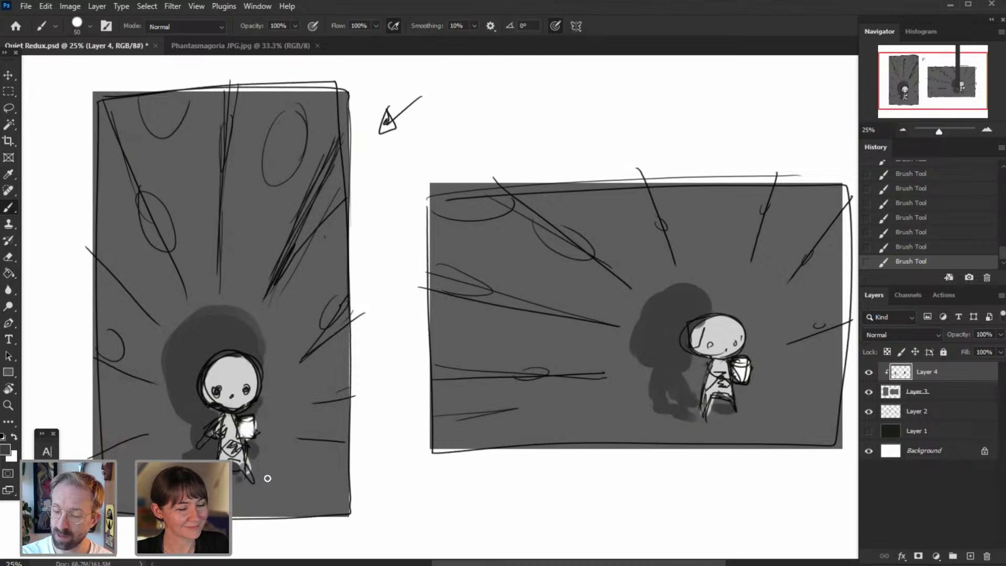
- Fill out and smooth the head of the landscape figure's shadow with a larger brush
{"action": "key", "text": "bracketright"}
{"action": "key", "text": "bracketright"}
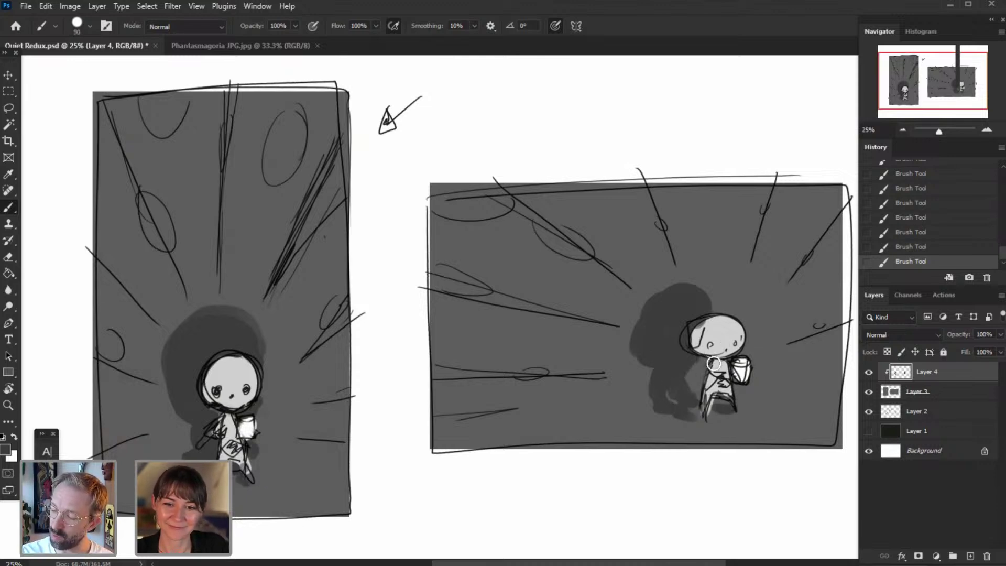
{"action": "key", "text": "bracketright"}
{"action": "mouse_move", "coordinate": [635, 346]}
{"action": "left_mouse_down"}
{"action": "mouse_move", "coordinate": [676, 291]}
{"action": "mouse_move", "coordinate": [688, 302]}
{"action": "mouse_move", "coordinate": [676, 367]}
{"action": "left_mouse_up"}
{"action": "key", "text": "bracketright"}
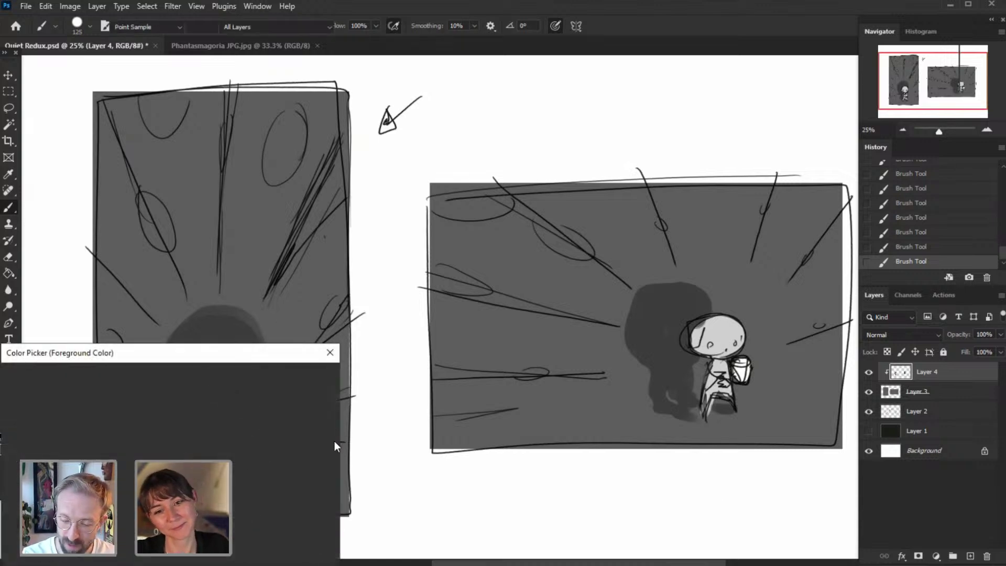
- Pick a lighter grey and begin a glow around the edge of the portrait figure's shadow
{"action": "left_click", "coordinate": [300, 400]}
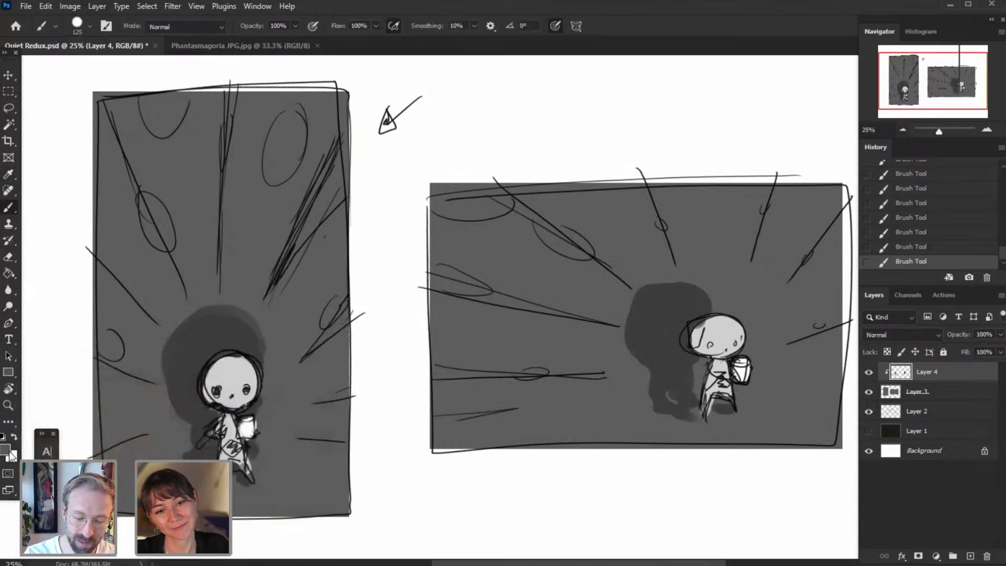
{"action": "left_click", "coordinate": [5, 450]}
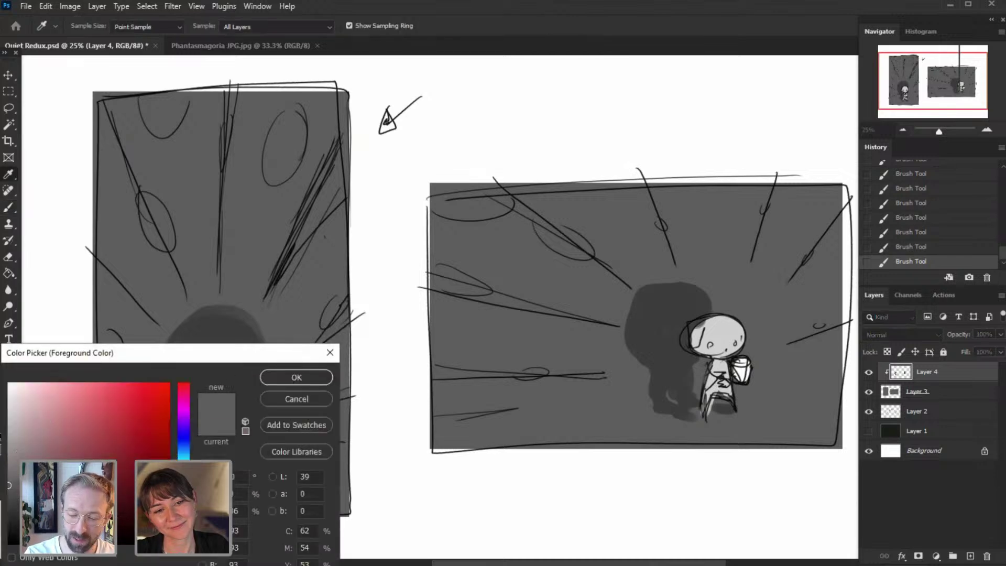
{"action": "left_click", "coordinate": [8, 456]}
{"action": "left_click", "coordinate": [297, 377]}
{"action": "left_click_drag", "start_coordinate": [151, 371], "coordinate": [161, 420]}
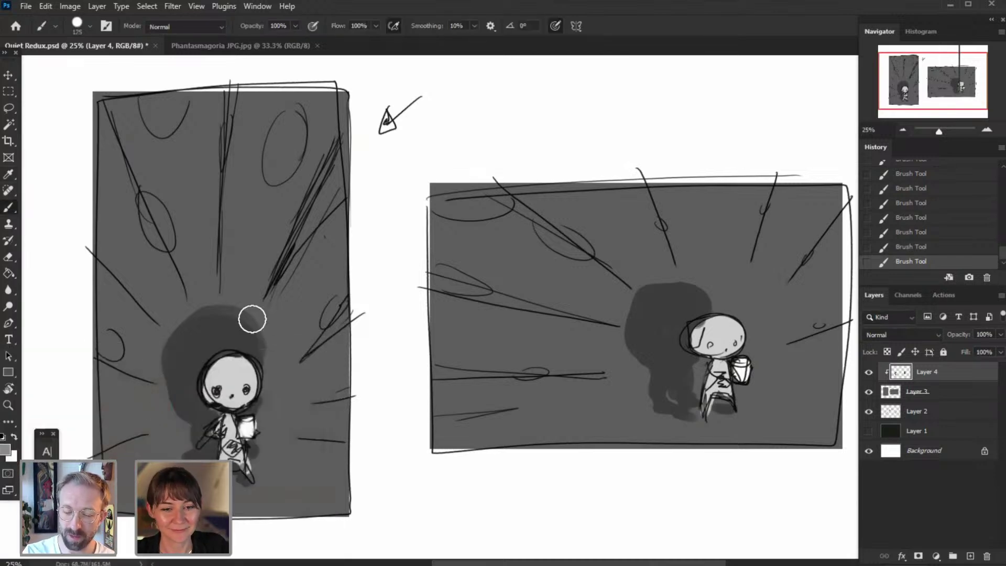
{"action": "left_click_drag", "start_coordinate": [267, 325], "coordinate": [279, 359]}
{"action": "left_click_drag", "start_coordinate": [156, 367], "coordinate": [263, 317]}
- Widen the light grey glow around the portrait figure with a much larger brush, blending it outward
{"action": "key", "text": "bracketright"}
{"action": "key", "text": "bracketright"}
{"action": "key", "text": "bracketright"}
{"action": "key", "text": "bracketright"}
{"action": "key", "text": "bracketright"}
{"action": "key", "text": "bracketright"}
{"action": "mouse_move", "coordinate": [156, 332]}
{"action": "left_mouse_down"}
{"action": "mouse_move", "coordinate": [234, 259]}
{"action": "mouse_move", "coordinate": [272, 310]}
{"action": "mouse_move", "coordinate": [291, 363]}
{"action": "mouse_move", "coordinate": [280, 416]}
{"action": "left_mouse_up"}
{"action": "key", "text": "bracketleft"}
{"action": "key", "text": "bracketleft"}
{"action": "key", "text": "bracketleft"}
{"action": "key", "text": "bracketleft"}
{"action": "key", "text": "bracketright"}
{"action": "key", "text": "bracketright"}
{"action": "key", "text": "bracketright"}
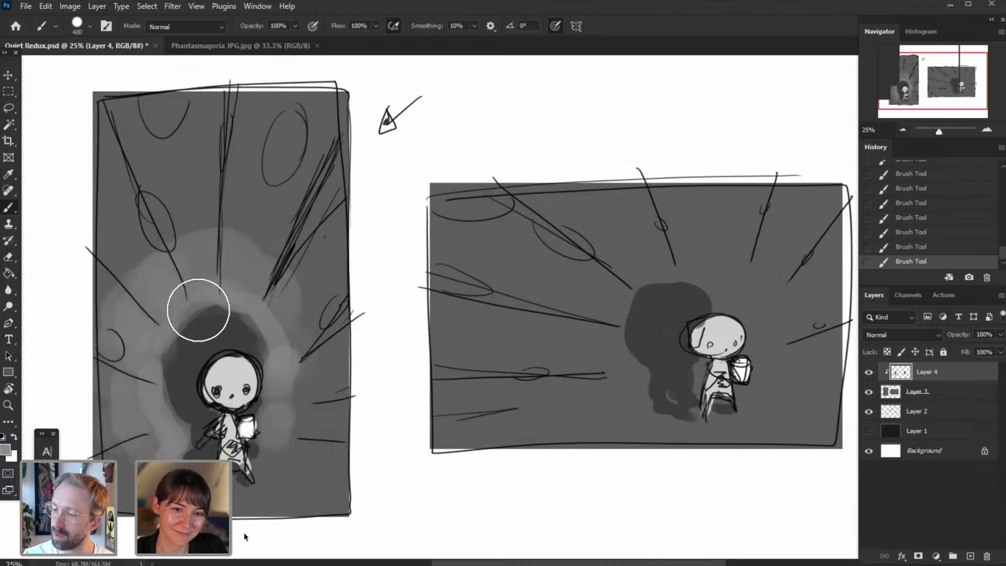
- Paint a light grey glow beside and above the landscape figure's shadow, varying the brush size
{"action": "key", "text": "bracketleft"}
{"action": "key", "text": "bracketleft"}
{"action": "key", "text": "bracketleft"}
{"action": "key", "text": "bracketleft"}
{"action": "key", "text": "bracketleft"}
{"action": "mouse_move", "coordinate": [644, 393]}
{"action": "left_mouse_down"}
{"action": "mouse_move", "coordinate": [618, 365]}
{"action": "mouse_move", "coordinate": [614, 330]}
{"action": "mouse_move", "coordinate": [648, 272]}
{"action": "mouse_move", "coordinate": [609, 334]}
{"action": "mouse_move", "coordinate": [626, 393]}
{"action": "mouse_move", "coordinate": [588, 344]}
{"action": "mouse_move", "coordinate": [626, 281]}
{"action": "mouse_move", "coordinate": [573, 356]}
{"action": "mouse_move", "coordinate": [603, 393]}
{"action": "left_mouse_up"}
{"action": "key", "text": "bracketright"}
{"action": "key", "text": "bracketright"}
{"action": "key", "text": "bracketright"}
{"action": "key", "text": "bracketright"}
{"action": "key", "text": "bracketright"}
{"action": "key", "text": "bracketleft"}
{"action": "key", "text": "bracketleft"}
{"action": "key", "text": "bracketleft"}
{"action": "key", "text": "bracketleft"}
{"action": "key", "text": "bracketleft"}
{"action": "left_click_drag", "start_coordinate": [638, 276], "coordinate": [700, 274]}
{"action": "key", "text": "bracketleft"}
{"action": "key", "text": "bracketleft"}
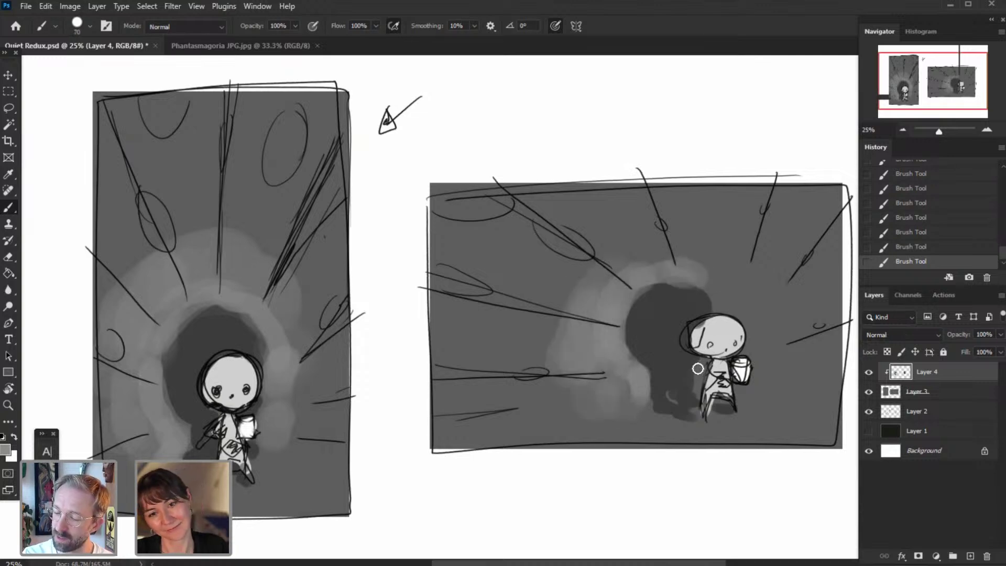
- Refine the landscape shadow's outline with light grey around its legs and beside its head
{"action": "key", "text": "bracketright"}
{"action": "mouse_move", "coordinate": [669, 399]}
{"action": "left_mouse_down"}
{"action": "mouse_move", "coordinate": [700, 413]}
{"action": "mouse_move", "coordinate": [632, 415]}
{"action": "mouse_move", "coordinate": [655, 415]}
{"action": "left_mouse_up"}
{"action": "key", "text": "bracketright"}
{"action": "key", "text": "bracketright"}
{"action": "key", "text": "bracketright"}
{"action": "key", "text": "bracketright"}
{"action": "key", "text": "bracketright"}
{"action": "key", "text": "bracketright"}
{"action": "key", "text": "bracketright"}
{"action": "key", "text": "bracketright"}
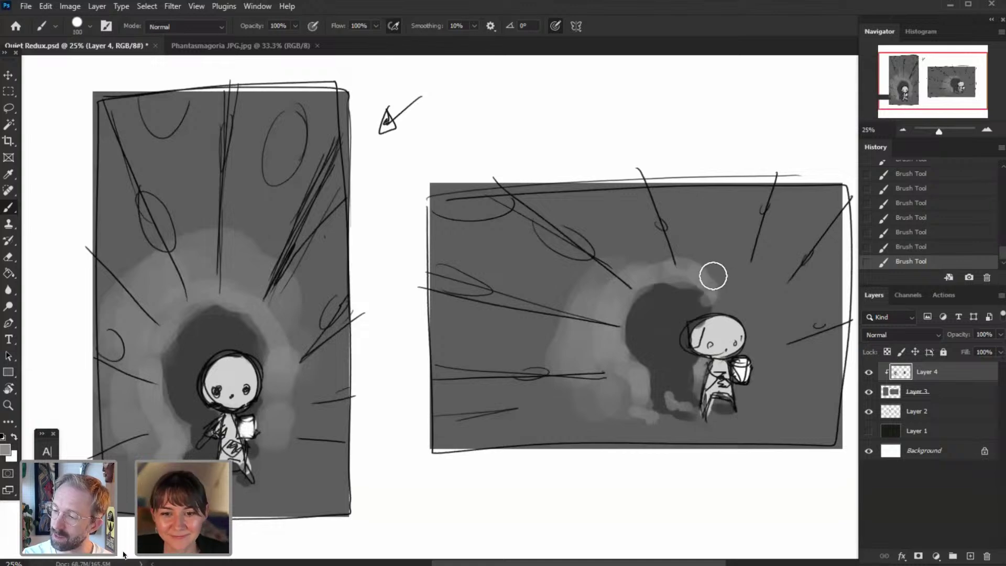
- Pick a dark grey with lightness 18 and darken the outer areas of the portrait thumbnail with a very large brush
{"action": "left_click", "coordinate": [5, 450]}
{"action": "left_click", "coordinate": [9, 498]}
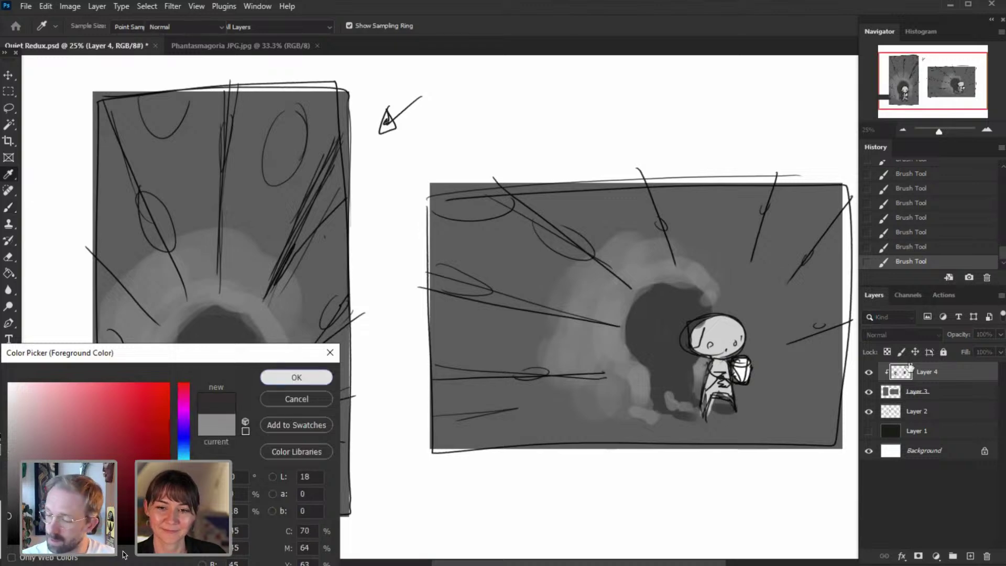
{"action": "left_click", "coordinate": [295, 377]}
{"action": "mouse_move", "coordinate": [72, 169]}
{"action": "left_mouse_down"}
{"action": "mouse_move", "coordinate": [227, 101]}
{"action": "mouse_move", "coordinate": [182, 121]}
{"action": "mouse_move", "coordinate": [253, 105]}
{"action": "mouse_move", "coordinate": [290, 123]}
{"action": "mouse_move", "coordinate": [334, 97]}
{"action": "mouse_move", "coordinate": [370, 126]}
{"action": "mouse_move", "coordinate": [378, 313]}
{"action": "left_mouse_up"}
{"action": "key", "text": "bracketright"}
{"action": "key", "text": "bracketright"}
{"action": "key", "text": "bracketright"}
{"action": "key", "text": "bracketright"}
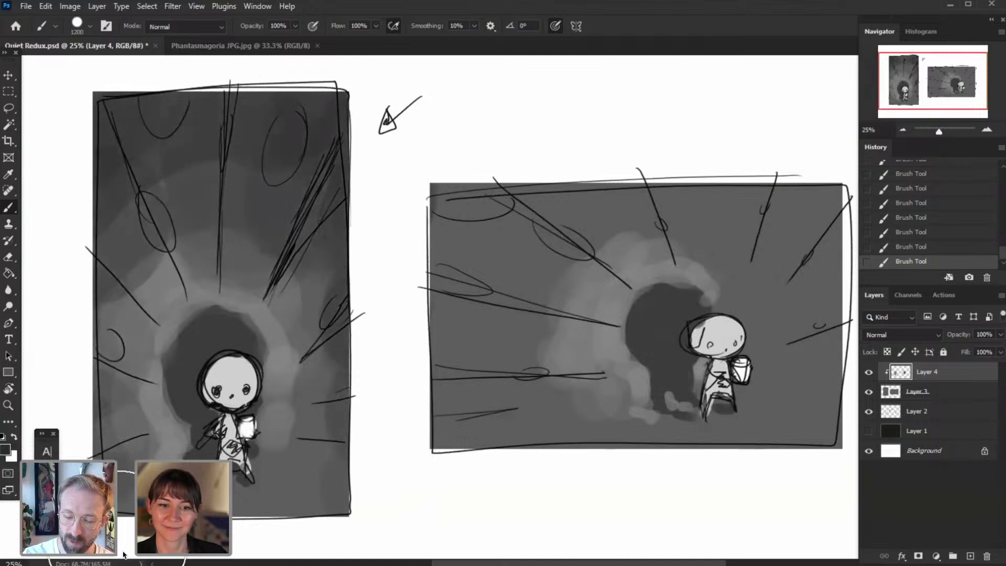
- Darken the outer edges and corners of the landscape thumbnail with the large brush to form a vignette
{"action": "mouse_move", "coordinate": [414, 208]}
{"action": "left_mouse_down"}
{"action": "mouse_move", "coordinate": [586, 206]}
{"action": "mouse_move", "coordinate": [714, 169]}
{"action": "mouse_move", "coordinate": [832, 194]}
{"action": "left_mouse_up"}
{"action": "mouse_move", "coordinate": [451, 351]}
{"action": "left_mouse_down"}
{"action": "mouse_move", "coordinate": [445, 381]}
{"action": "mouse_move", "coordinate": [466, 415]}
{"action": "mouse_move", "coordinate": [515, 428]}
{"action": "mouse_move", "coordinate": [540, 479]}
{"action": "left_mouse_up"}
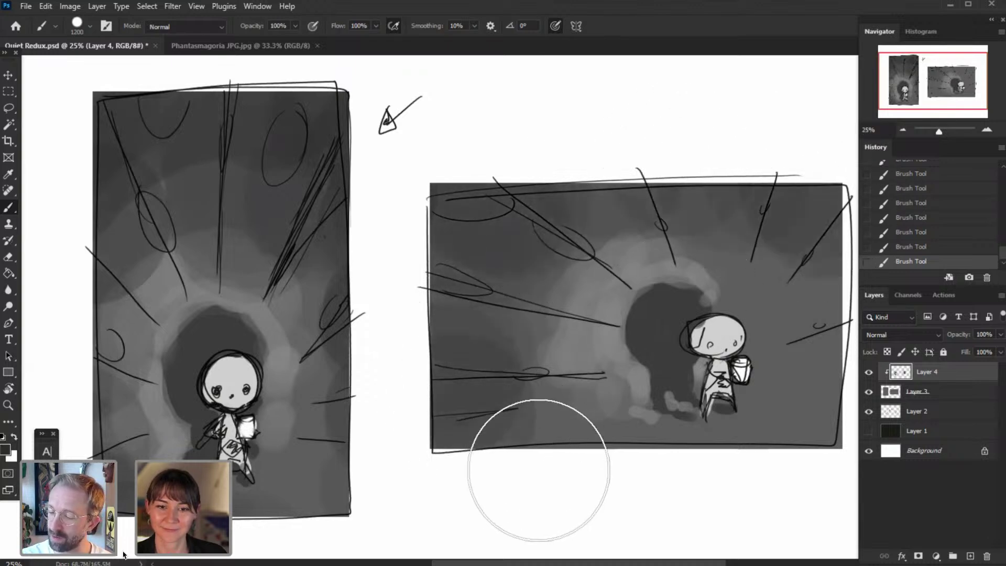
{"action": "left_click_drag", "start_coordinate": [824, 318], "coordinate": [836, 444]}
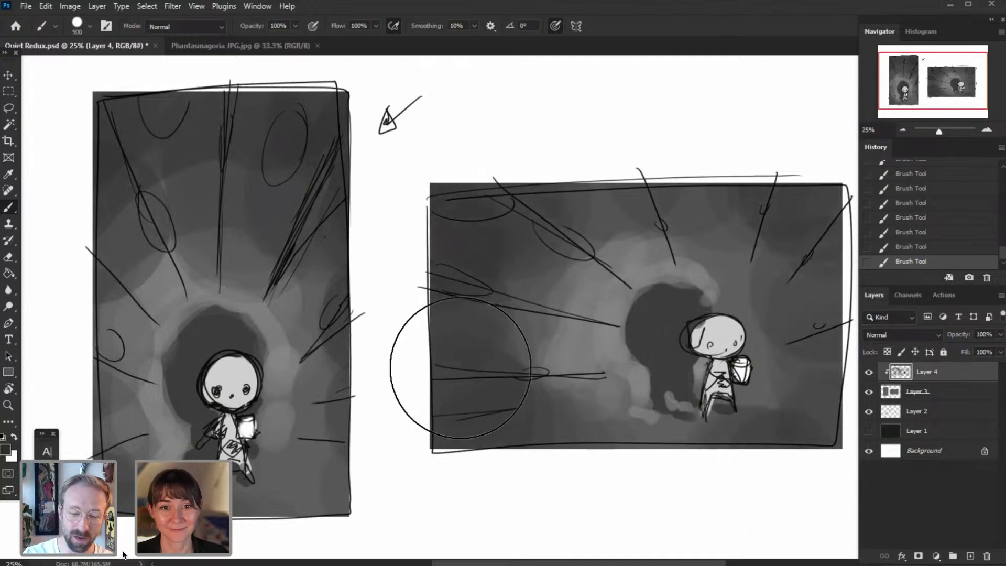
- Pick a darker grey and paint dark streaks along the radiating lines in the portrait thumbnail's upper-left area
{"action": "left_click", "coordinate": [5, 449]}
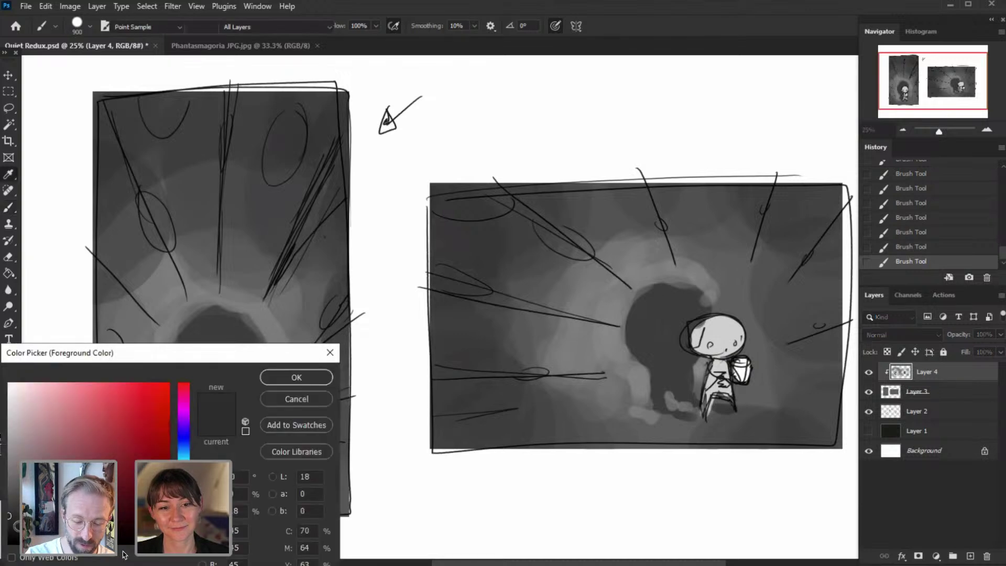
{"action": "left_click", "coordinate": [287, 376]}
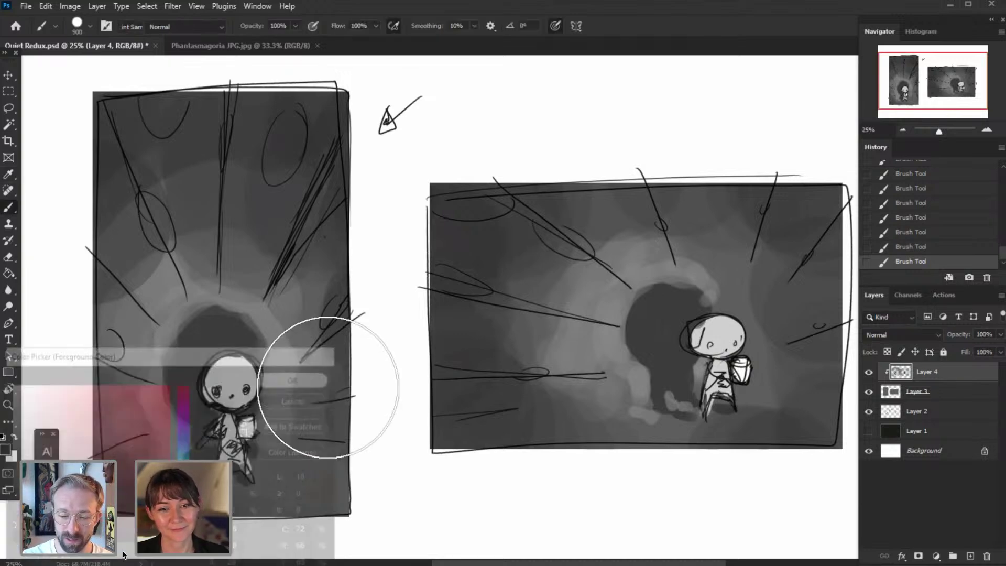
{"action": "key", "text": "bracketleft"}
{"action": "left_click_drag", "start_coordinate": [96, 274], "coordinate": [137, 308]}
{"action": "left_click_drag", "start_coordinate": [98, 246], "coordinate": [166, 314]}
{"action": "left_click_drag", "start_coordinate": [96, 220], "coordinate": [130, 264]}
{"action": "left_click_drag", "start_coordinate": [127, 157], "coordinate": [192, 295]}
{"action": "left_click_drag", "start_coordinate": [153, 211], "coordinate": [180, 211]}
- Fill the portrait thumbnail's top shapes, upper oval and diagonal upper-right spike with dark grey
{"action": "key", "text": "bracketright"}
{"action": "key", "text": "bracketright"}
{"action": "key", "text": "bracketright"}
{"action": "key", "text": "bracketright"}
{"action": "mouse_move", "coordinate": [157, 99]}
{"action": "left_mouse_down"}
{"action": "mouse_move", "coordinate": [193, 92]}
{"action": "mouse_move", "coordinate": [179, 137]}
{"action": "left_mouse_up"}
{"action": "key", "text": "bracketleft"}
{"action": "key", "text": "bracketleft"}
{"action": "key", "text": "bracketleft"}
{"action": "key", "text": "bracketleft"}
{"action": "mouse_move", "coordinate": [231, 106]}
{"action": "left_mouse_down"}
{"action": "mouse_move", "coordinate": [218, 267]}
{"action": "mouse_move", "coordinate": [237, 127]}
{"action": "mouse_move", "coordinate": [285, 130]}
{"action": "mouse_move", "coordinate": [283, 172]}
{"action": "mouse_move", "coordinate": [302, 109]}
{"action": "left_mouse_up"}
{"action": "mouse_move", "coordinate": [335, 178]}
{"action": "left_mouse_down"}
{"action": "mouse_move", "coordinate": [324, 220]}
{"action": "mouse_move", "coordinate": [277, 288]}
{"action": "left_mouse_up"}
- Paint dark grey streaks with a smaller brush along the lower side spikes of the portrait thumbnail
{"action": "key", "text": "bracketleft"}
{"action": "key", "text": "bracketleft"}
{"action": "mouse_move", "coordinate": [341, 303]}
{"action": "left_mouse_down"}
{"action": "mouse_move", "coordinate": [326, 335]}
{"action": "mouse_move", "coordinate": [338, 336]}
{"action": "left_mouse_up"}
{"action": "mouse_move", "coordinate": [100, 363]}
{"action": "left_mouse_down"}
{"action": "mouse_move", "coordinate": [144, 384]}
{"action": "mouse_move", "coordinate": [114, 352]}
{"action": "left_mouse_up"}
{"action": "left_click_drag", "start_coordinate": [118, 450], "coordinate": [129, 436]}
{"action": "left_click_drag", "start_coordinate": [340, 442], "coordinate": [321, 438]}
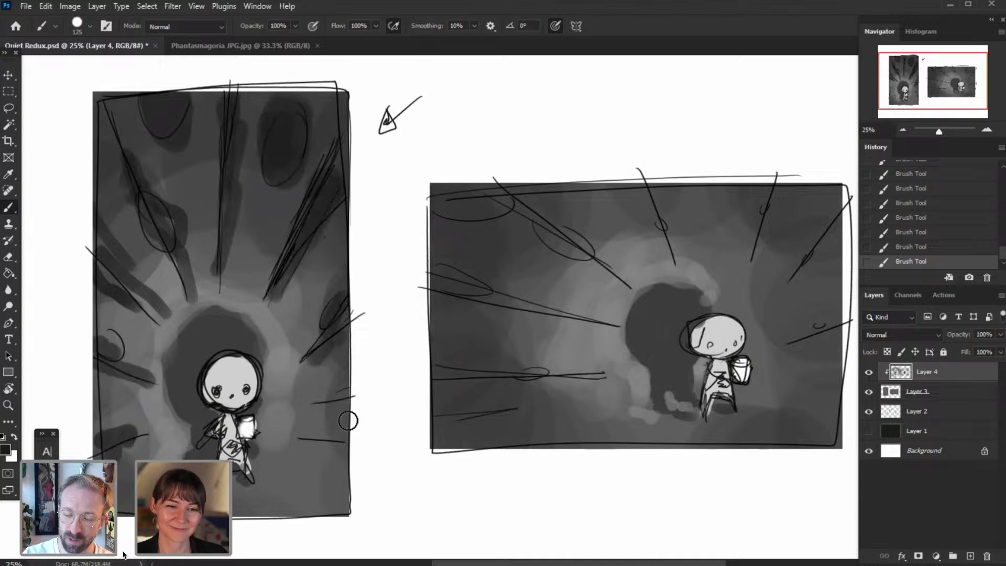
{"action": "left_click_drag", "start_coordinate": [347, 402], "coordinate": [328, 405]}
{"action": "left_click", "coordinate": [340, 470]}
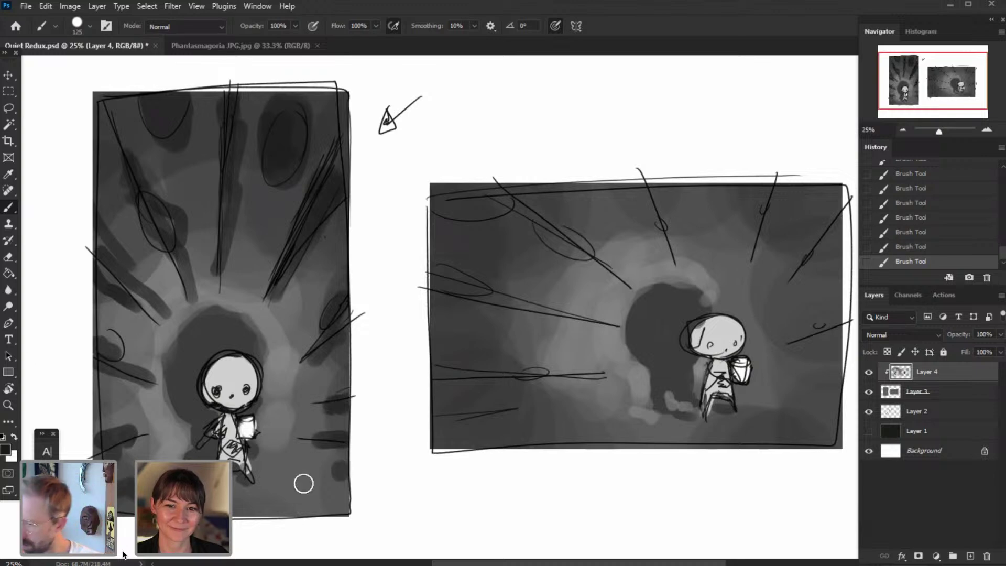
- Add extra dark streaks between the radiating lines in the upper half of the portrait thumbnail
{"action": "key", "text": "bracketright"}
{"action": "key", "text": "bracketleft"}
{"action": "key", "text": "bracketleft"}
{"action": "key", "text": "bracketleft"}
{"action": "left_click_drag", "start_coordinate": [165, 245], "coordinate": [157, 261]}
{"action": "left_click_drag", "start_coordinate": [133, 205], "coordinate": [138, 263]}
{"action": "left_click", "coordinate": [155, 280]}
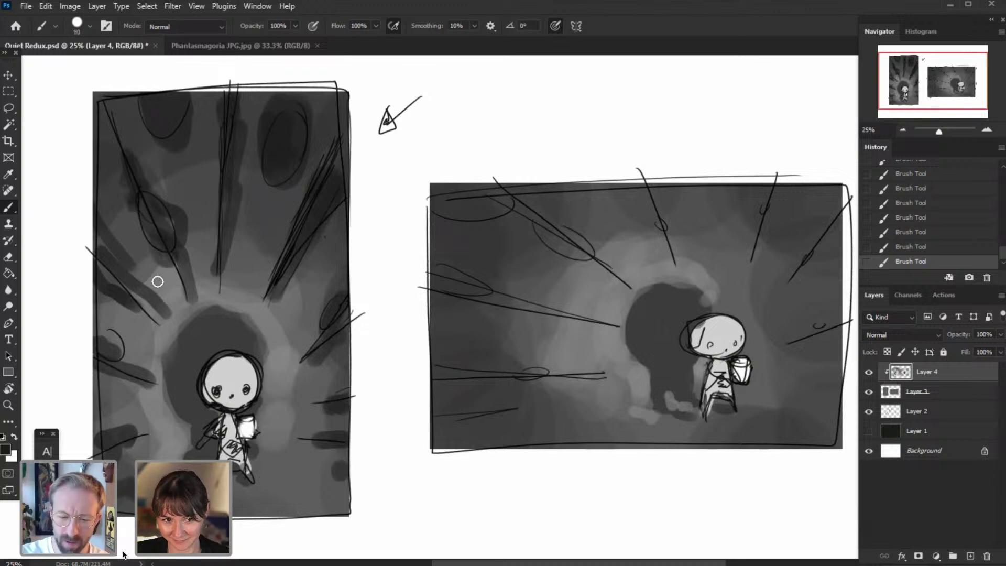
{"action": "key", "text": "bracketright"}
{"action": "key", "text": "bracketleft"}
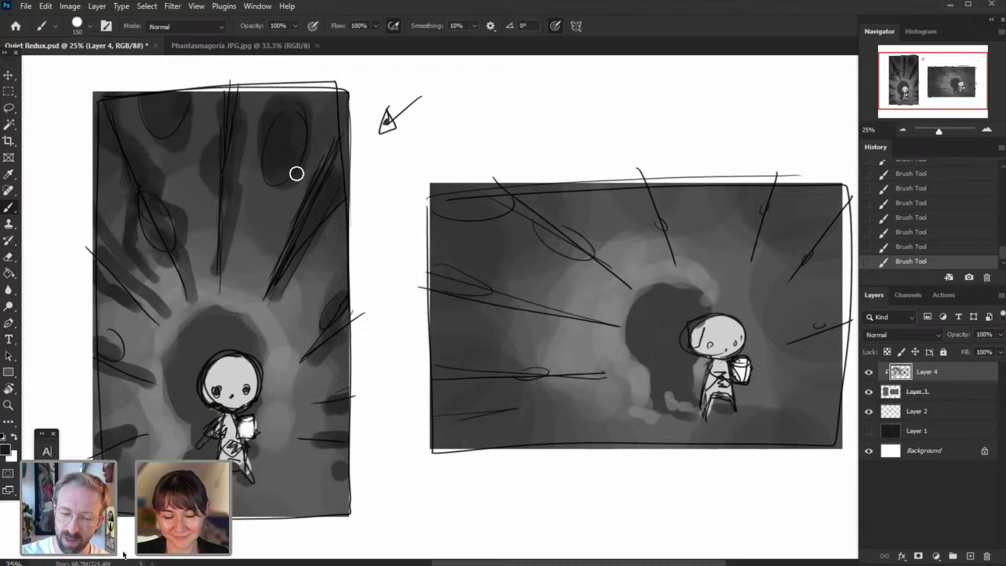
{"action": "key", "text": "bracketright"}
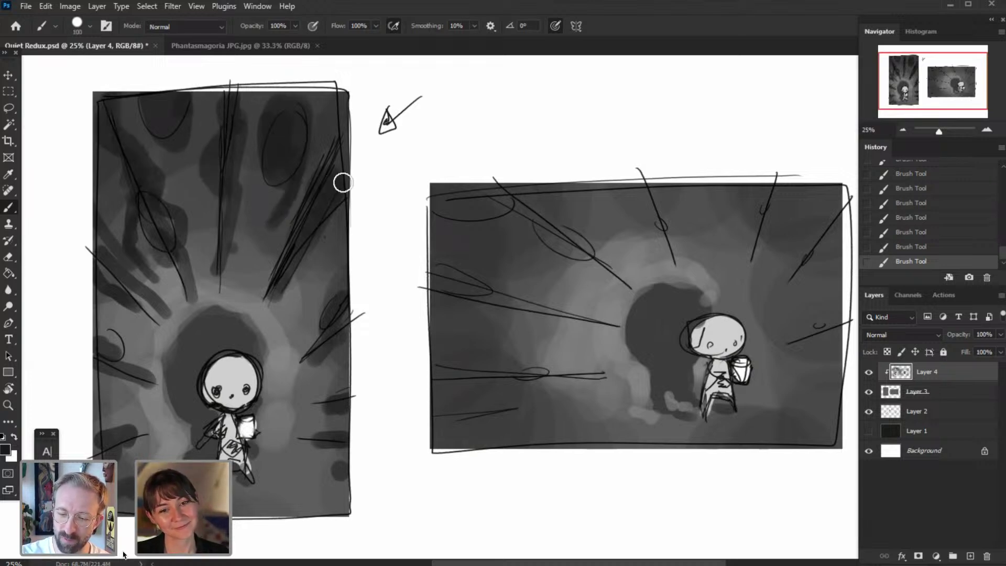
{"action": "key", "text": "bracketright"}
{"action": "key", "text": "bracketright"}
{"action": "key", "text": "bracketright"}
{"action": "key", "text": "bracketright"}
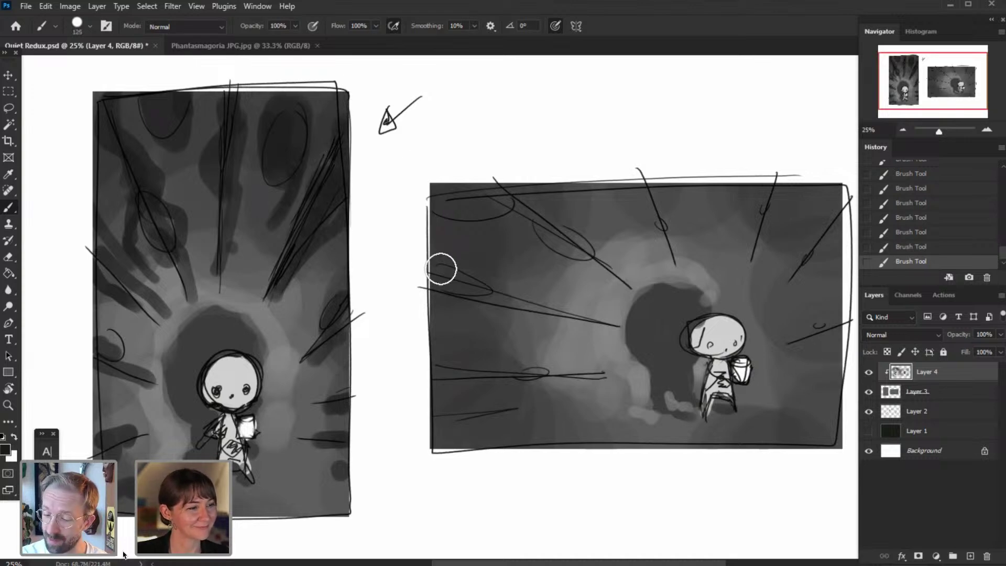
- Paint dark grey over the spikes, ovals and corner shape in the landscape thumbnail's upper-left area
{"action": "mouse_move", "coordinate": [439, 286]}
{"action": "left_mouse_down"}
{"action": "mouse_move", "coordinate": [481, 286]}
{"action": "mouse_move", "coordinate": [509, 308]}
{"action": "mouse_move", "coordinate": [498, 321]}
{"action": "mouse_move", "coordinate": [519, 319]}
{"action": "left_mouse_up"}
{"action": "left_click_drag", "start_coordinate": [616, 325], "coordinate": [604, 324]}
{"action": "mouse_move", "coordinate": [594, 258]}
{"action": "left_mouse_down"}
{"action": "mouse_move", "coordinate": [562, 250]}
{"action": "mouse_move", "coordinate": [582, 252]}
{"action": "left_mouse_up"}
{"action": "left_click_drag", "start_coordinate": [609, 279], "coordinate": [618, 285]}
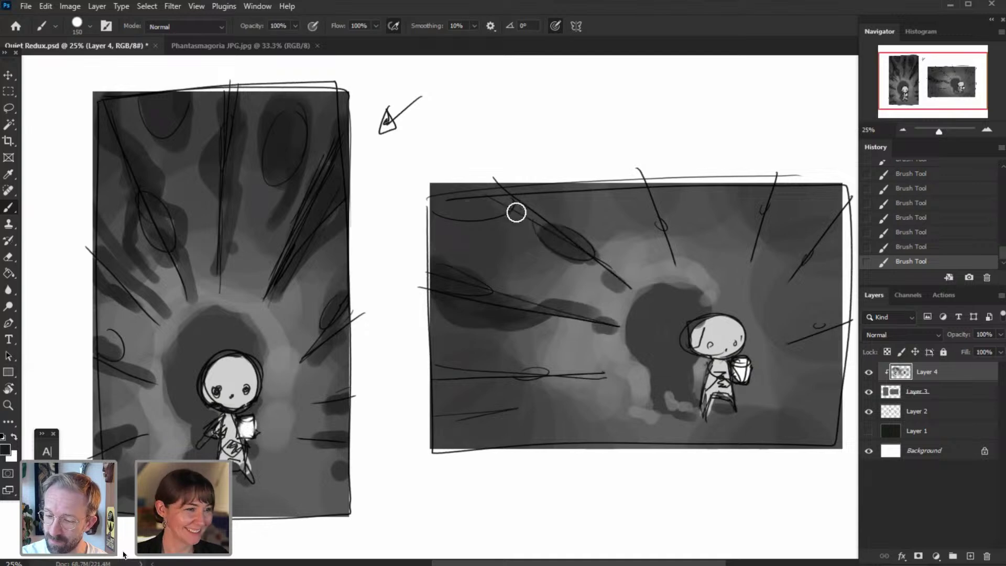
{"action": "left_click_drag", "start_coordinate": [517, 213], "coordinate": [477, 209]}
{"action": "key", "text": "bracketright"}
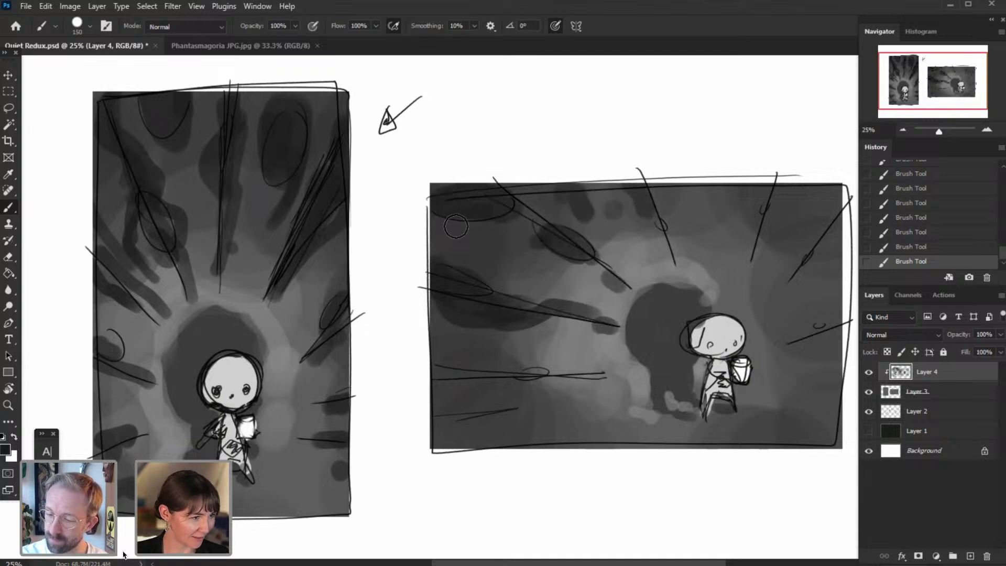
- Paint dark streaks along the landscape thumbnail's lower-left spikes and the spikes near its right edge
{"action": "left_click_drag", "start_coordinate": [451, 355], "coordinate": [597, 373]}
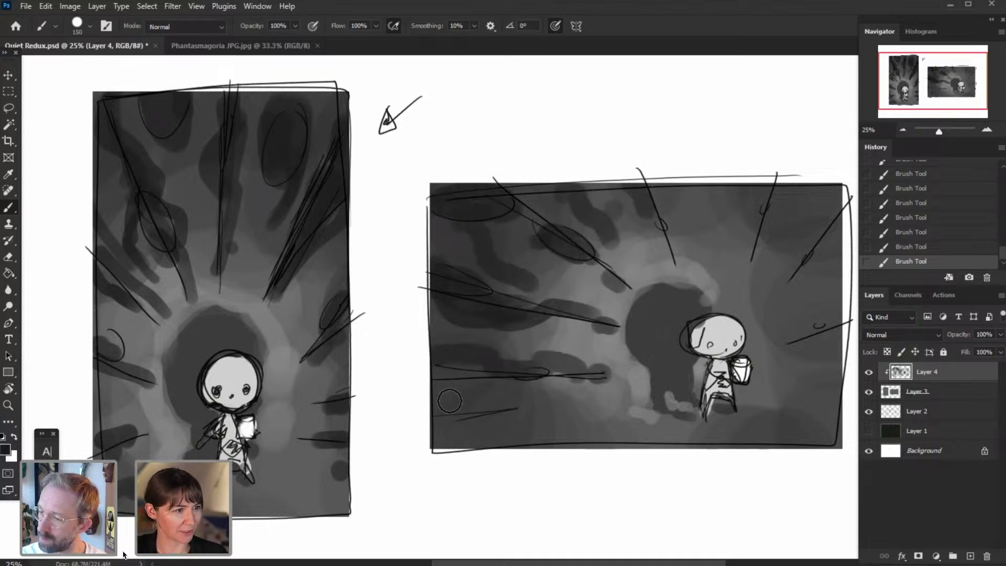
{"action": "mouse_move", "coordinate": [441, 406]}
{"action": "left_mouse_down"}
{"action": "mouse_move", "coordinate": [525, 406]}
{"action": "mouse_move", "coordinate": [475, 430]}
{"action": "mouse_move", "coordinate": [543, 420]}
{"action": "mouse_move", "coordinate": [563, 425]}
{"action": "left_mouse_up"}
{"action": "key", "text": "bracketleft"}
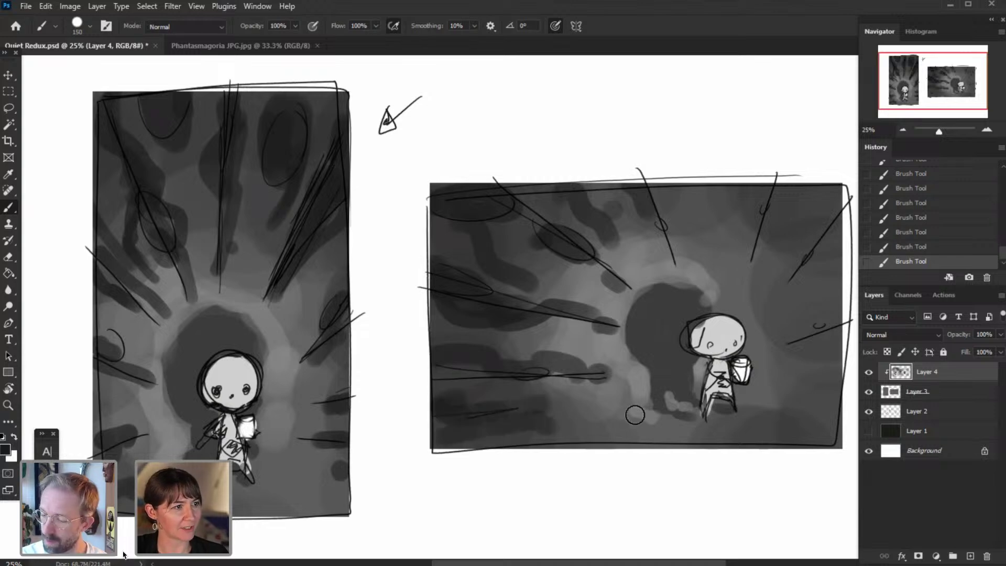
{"action": "mouse_move", "coordinate": [844, 318]}
{"action": "left_mouse_down"}
{"action": "mouse_move", "coordinate": [808, 340]}
{"action": "mouse_move", "coordinate": [836, 330]}
{"action": "mouse_move", "coordinate": [841, 255]}
{"action": "mouse_move", "coordinate": [787, 278]}
{"action": "mouse_move", "coordinate": [850, 221]}
{"action": "mouse_move", "coordinate": [793, 182]}
{"action": "mouse_move", "coordinate": [773, 219]}
{"action": "mouse_move", "coordinate": [739, 181]}
{"action": "left_mouse_up"}
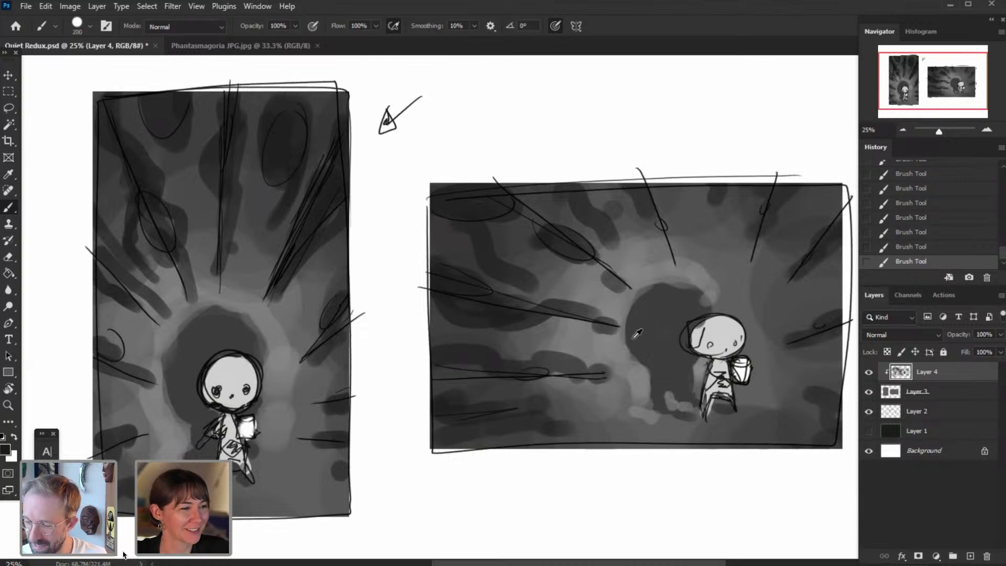
- Sample a lighter grey and paint lit ground around both figures' feet, checking the line art with the tones briefly hidden
{"action": "left_click", "coordinate": [628, 305], "text": "alt"}
{"action": "key", "text": "bracketleft"}
{"action": "key", "text": "bracketleft"}
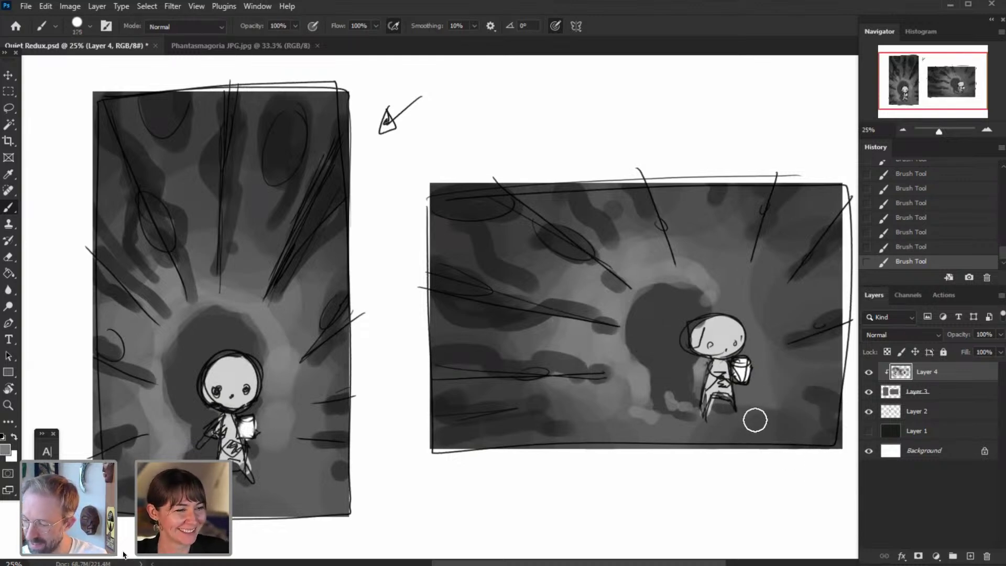
{"action": "mouse_move", "coordinate": [717, 422]}
{"action": "left_mouse_down"}
{"action": "mouse_move", "coordinate": [771, 416]}
{"action": "mouse_move", "coordinate": [724, 421]}
{"action": "mouse_move", "coordinate": [777, 419]}
{"action": "mouse_move", "coordinate": [749, 432]}
{"action": "mouse_move", "coordinate": [786, 425]}
{"action": "mouse_move", "coordinate": [732, 437]}
{"action": "mouse_move", "coordinate": [771, 406]}
{"action": "mouse_move", "coordinate": [788, 425]}
{"action": "mouse_move", "coordinate": [694, 434]}
{"action": "mouse_move", "coordinate": [787, 436]}
{"action": "left_mouse_up"}
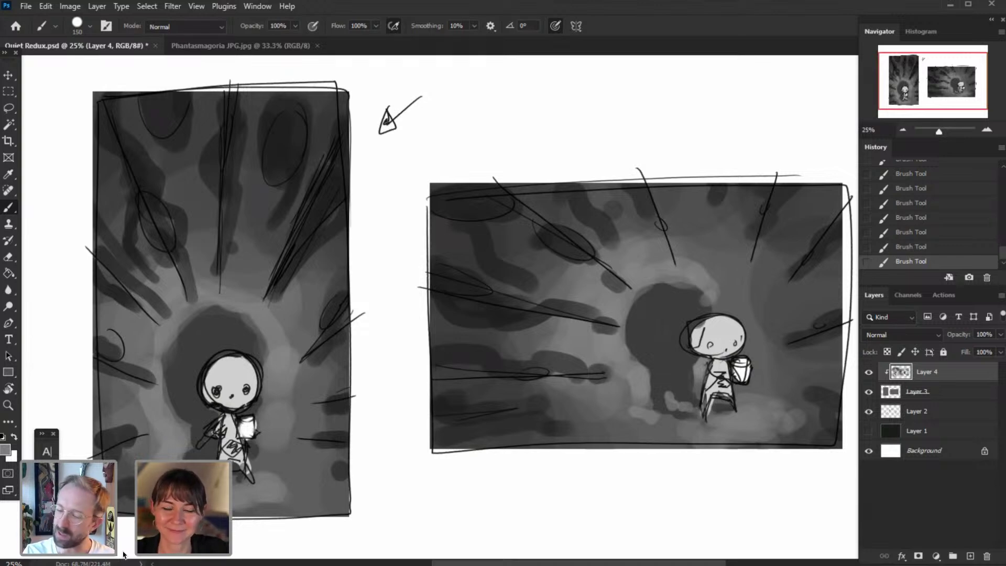
{"action": "left_click", "coordinate": [870, 392]}
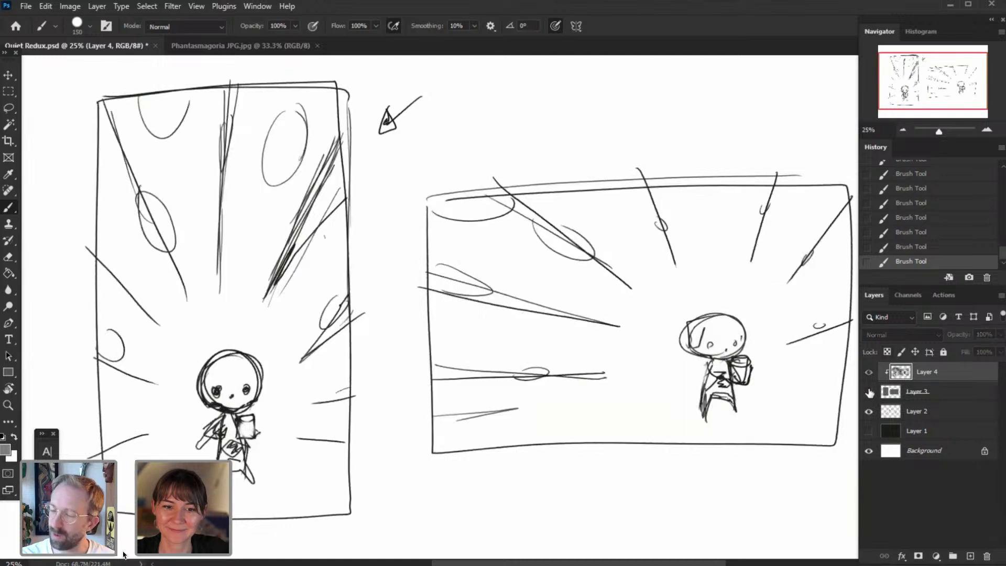
{"action": "left_click", "coordinate": [870, 392]}
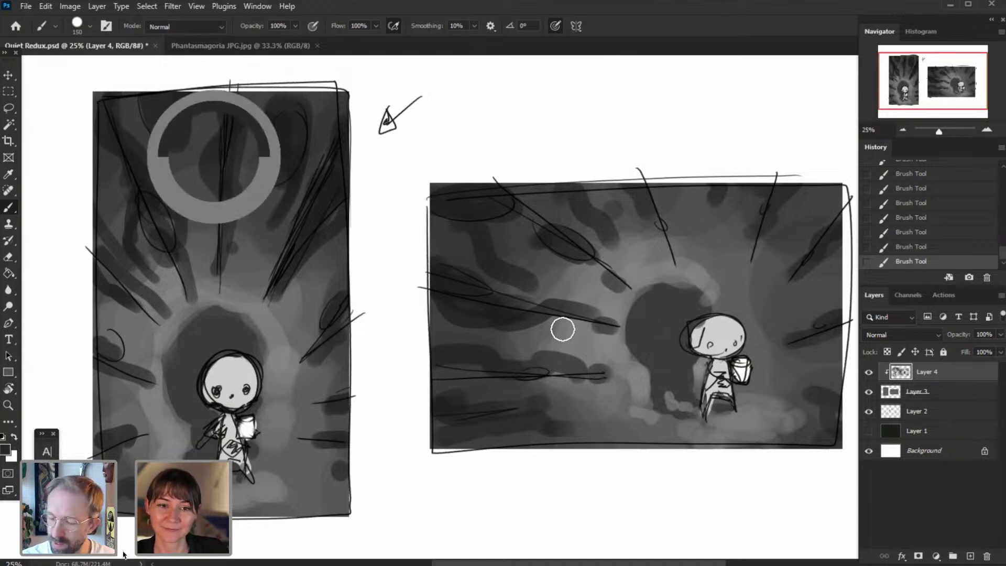
- Paint the eye sockets and small facial and belly details of both skeletons dark with a small brush
{"action": "key", "text": "bracketleft"}
{"action": "key", "text": "bracketleft"}
{"action": "key", "text": "bracketleft"}
{"action": "key", "text": "bracketleft"}
{"action": "key", "text": "bracketleft"}
{"action": "left_click", "coordinate": [217, 391]}
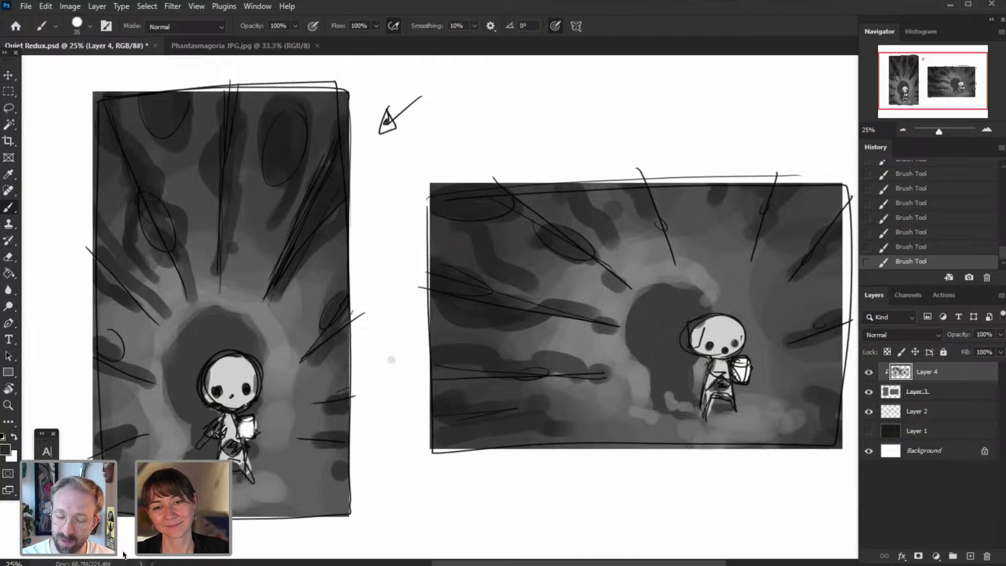
- Shade the tops of both skulls with a sampled mid grey, sampling the light skull tone for touch-ups
{"action": "left_click", "coordinate": [205, 378], "text": "alt"}
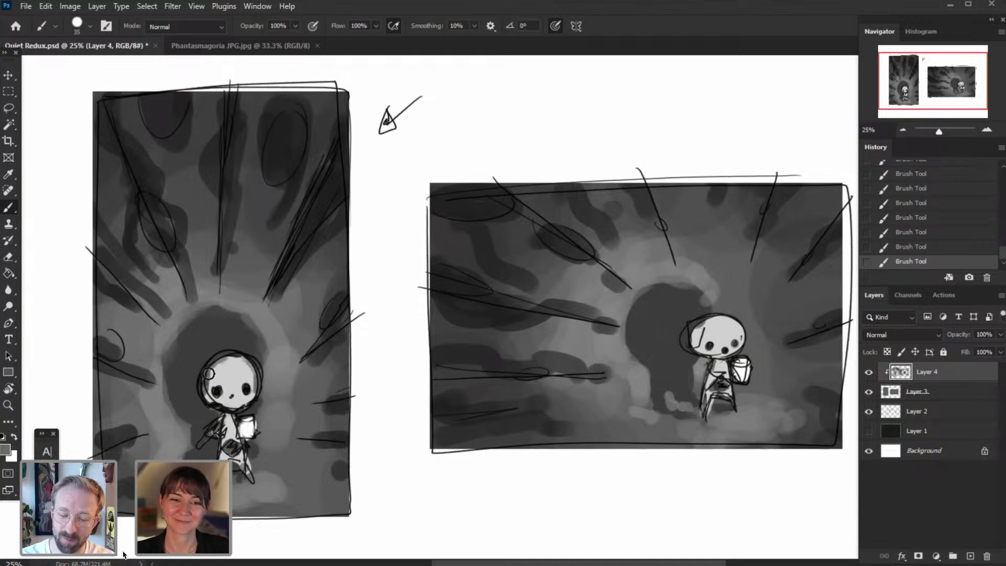
{"action": "left_click_drag", "start_coordinate": [240, 365], "coordinate": [216, 371]}
{"action": "left_click_drag", "start_coordinate": [693, 341], "coordinate": [715, 326]}
{"action": "left_click", "coordinate": [731, 337], "text": "alt"}
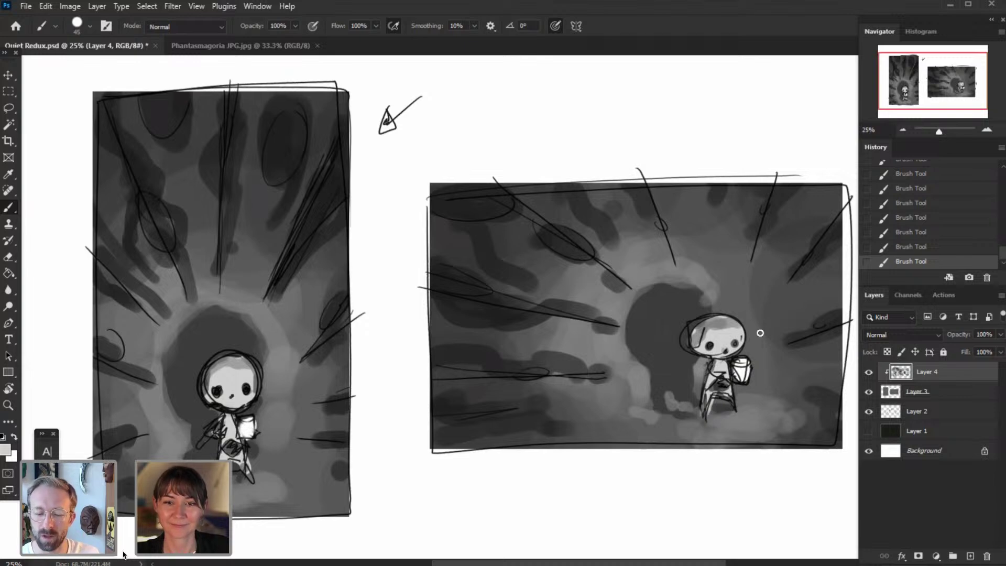
- Add a new layer above the grey tones and ready a 39 px textured brush with a near-black sampled from a spike
{"action": "left_click", "coordinate": [928, 392]}
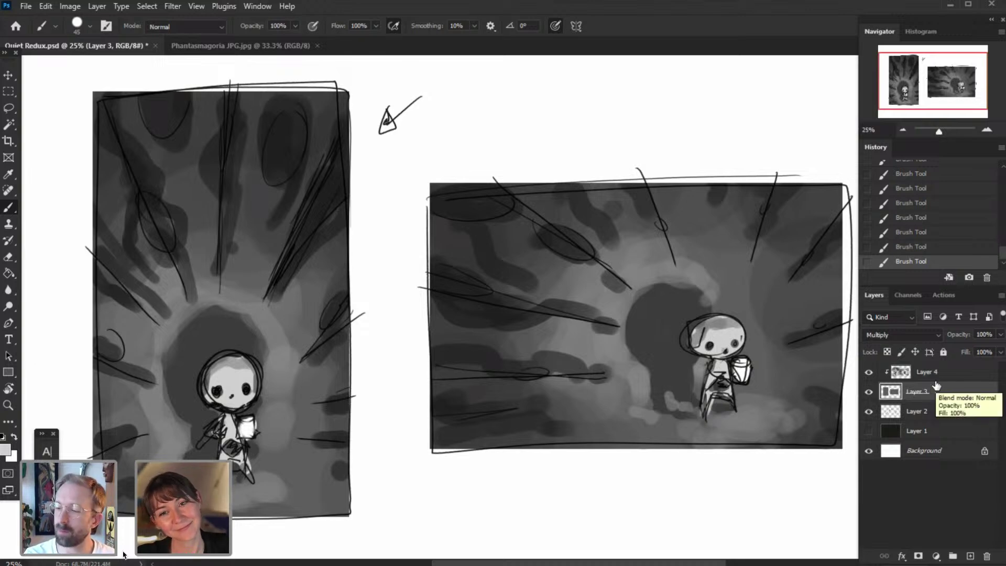
{"action": "mouse_move", "coordinate": [931, 92]}
{"action": "left_mouse_down"}
{"action": "mouse_move", "coordinate": [926, 97]}
{"action": "mouse_move", "coordinate": [931, 86]}
{"action": "left_mouse_up"}
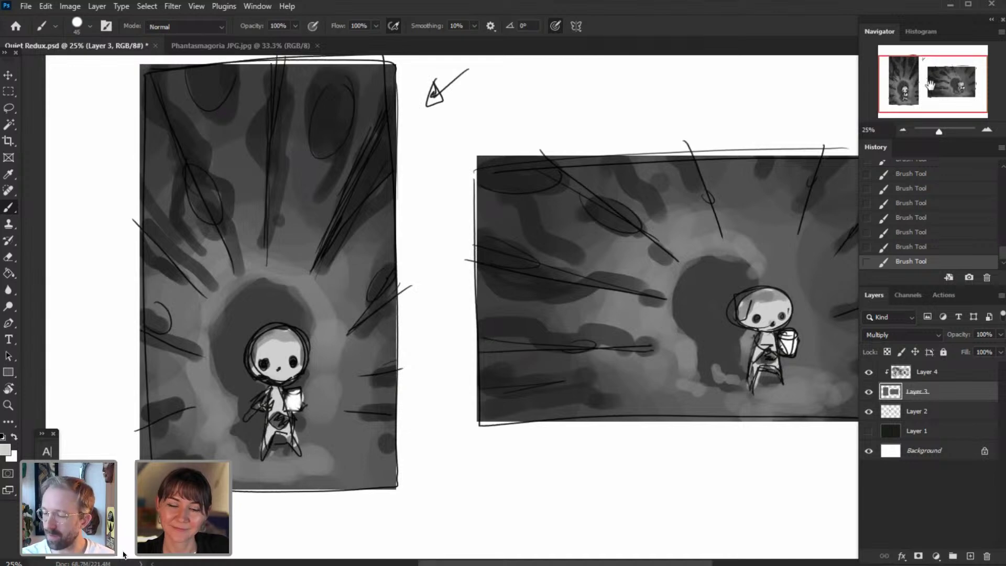
{"action": "left_click", "coordinate": [942, 377]}
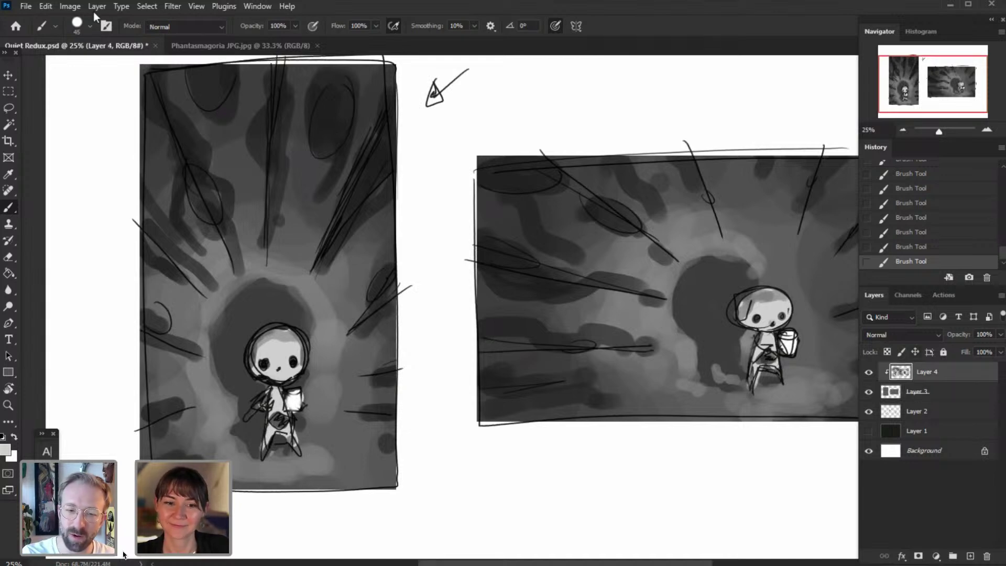
{"action": "left_click", "coordinate": [97, 6]}
{"action": "left_click", "coordinate": [279, 14]}
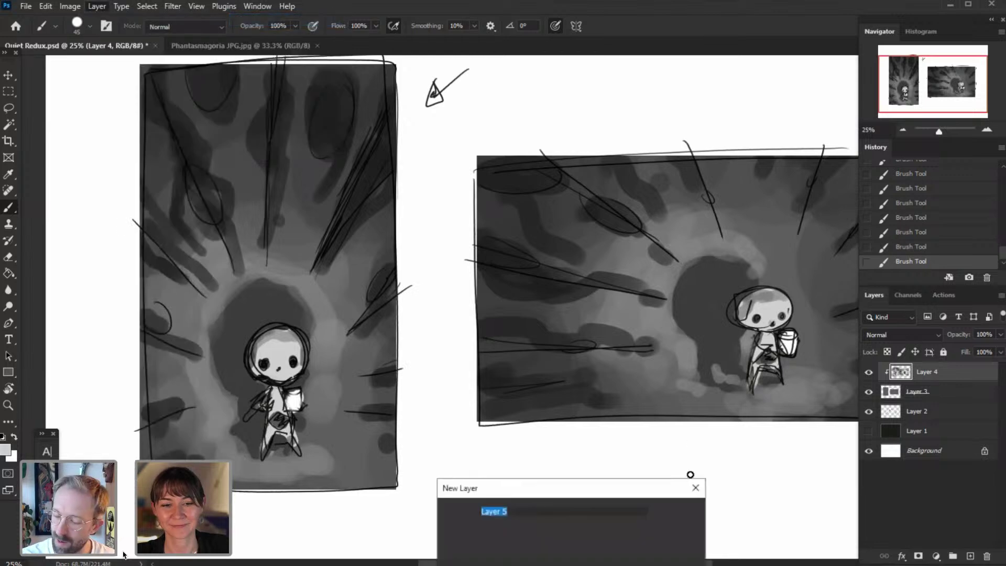
{"action": "left_click", "coordinate": [678, 514]}
{"action": "right_click", "coordinate": [449, 382]}
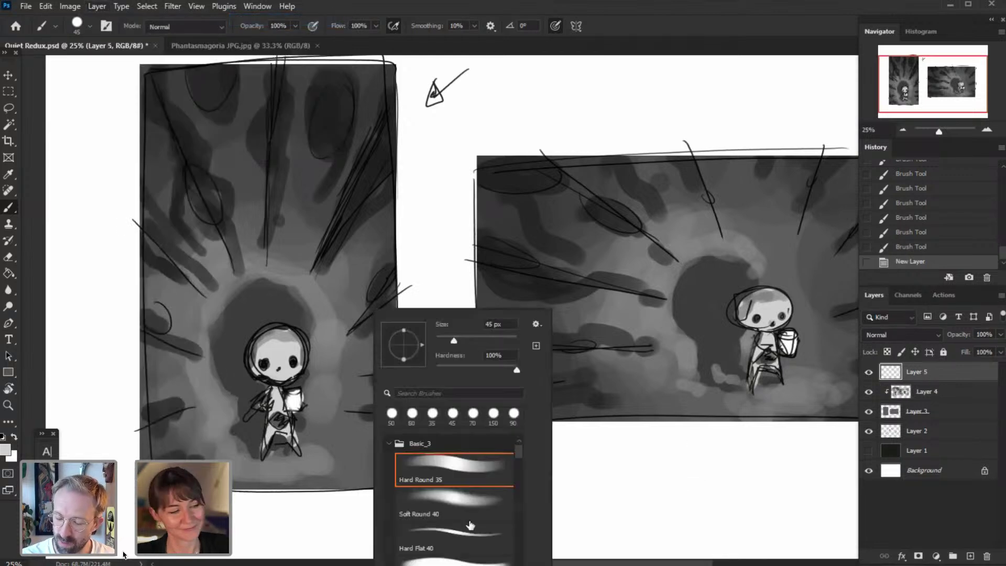
{"action": "left_click_drag", "start_coordinate": [454, 341], "coordinate": [452, 341]}
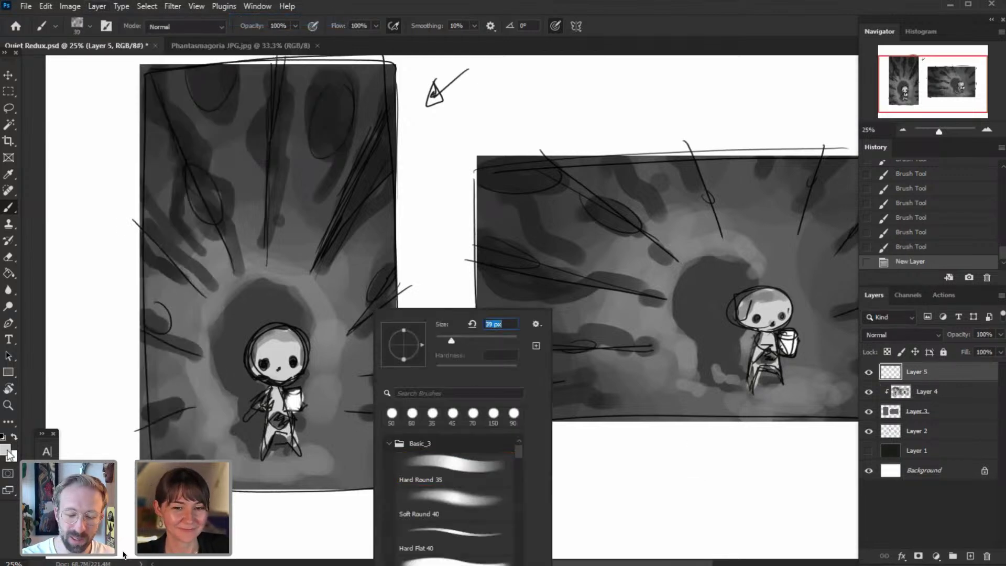
{"action": "key", "text": "Return"}
{"action": "left_click", "coordinate": [273, 110], "text": "alt"}
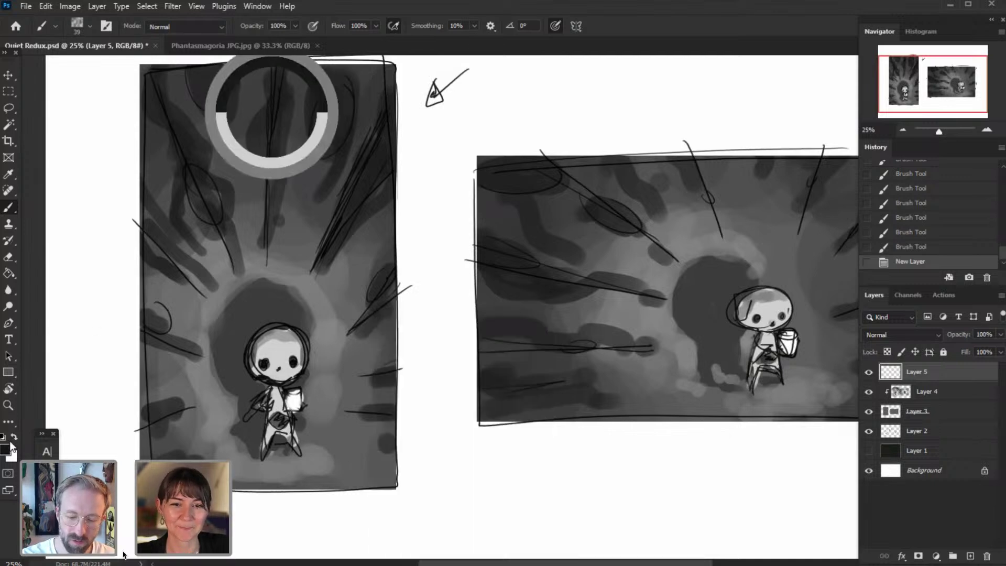
- Try sketching an arched doorway outline around the portrait skeleton, then revert those strokes
{"action": "mouse_move", "coordinate": [189, 397]}
{"action": "left_mouse_down"}
{"action": "mouse_move", "coordinate": [187, 263]}
{"action": "mouse_move", "coordinate": [288, 220]}
{"action": "mouse_move", "coordinate": [329, 266]}
{"action": "left_mouse_up"}
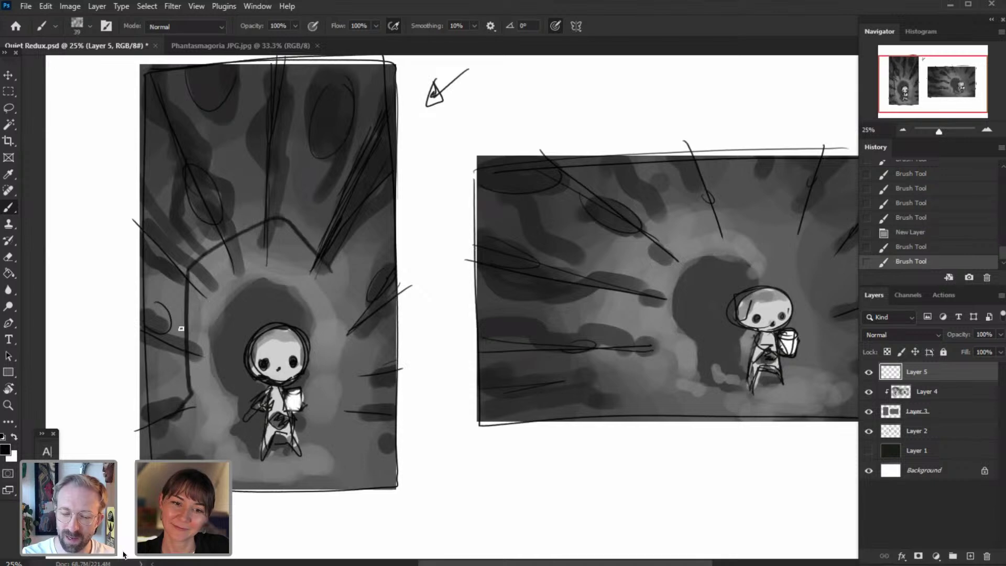
{"action": "key", "text": "ctrl+z"}
{"action": "mouse_move", "coordinate": [179, 390]}
{"action": "left_mouse_down"}
{"action": "mouse_move", "coordinate": [264, 233]}
{"action": "mouse_move", "coordinate": [308, 236]}
{"action": "mouse_move", "coordinate": [343, 272]}
{"action": "mouse_move", "coordinate": [348, 427]}
{"action": "left_mouse_up"}
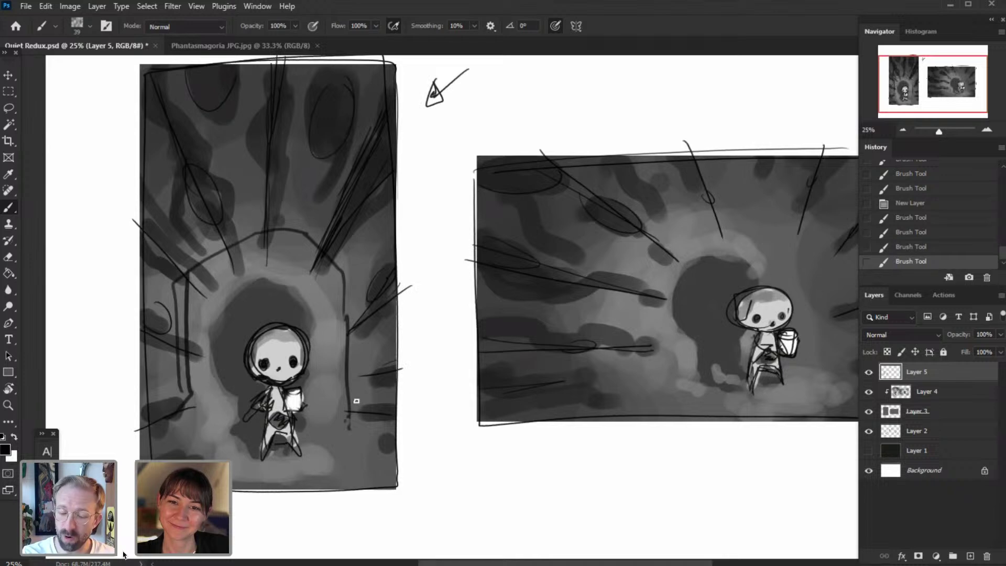
{"action": "left_click", "coordinate": [921, 207]}
- Sketch a footed bowl beside the portrait skeleton's feet and scribble dark detail over the spikes along the thumbnail's left edge
{"action": "mouse_move", "coordinate": [347, 424]}
{"action": "left_mouse_down"}
{"action": "mouse_move", "coordinate": [314, 419]}
{"action": "mouse_move", "coordinate": [326, 438]}
{"action": "mouse_move", "coordinate": [364, 424]}
{"action": "mouse_move", "coordinate": [347, 445]}
{"action": "mouse_move", "coordinate": [311, 422]}
{"action": "mouse_move", "coordinate": [338, 442]}
{"action": "mouse_move", "coordinate": [366, 423]}
{"action": "mouse_move", "coordinate": [325, 459]}
{"action": "mouse_move", "coordinate": [336, 471]}
{"action": "mouse_move", "coordinate": [353, 454]}
{"action": "left_mouse_up"}
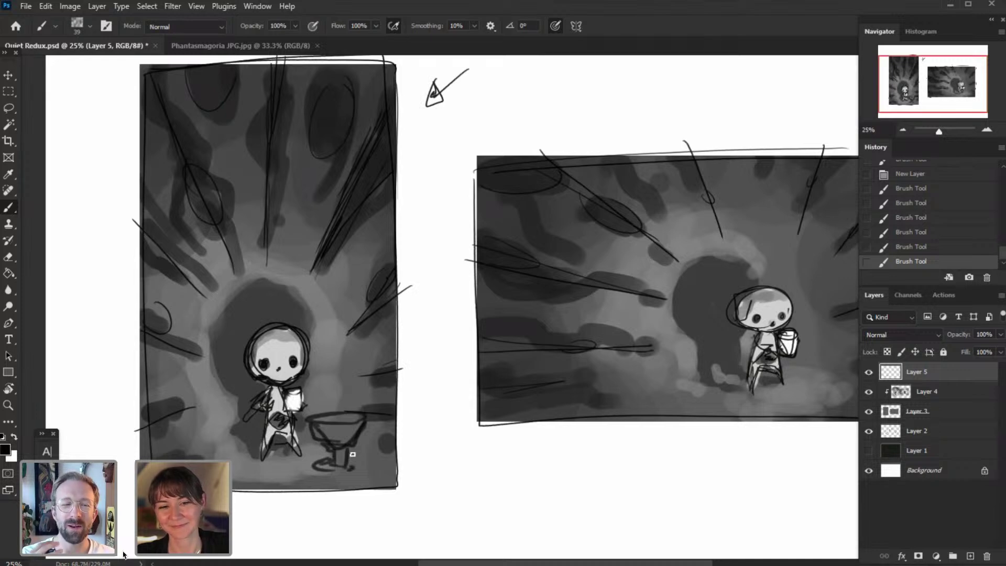
{"action": "left_click_drag", "start_coordinate": [348, 334], "coordinate": [372, 286]}
{"action": "key", "text": "ctrl+z"}
{"action": "left_click_drag", "start_coordinate": [348, 333], "coordinate": [365, 291]}
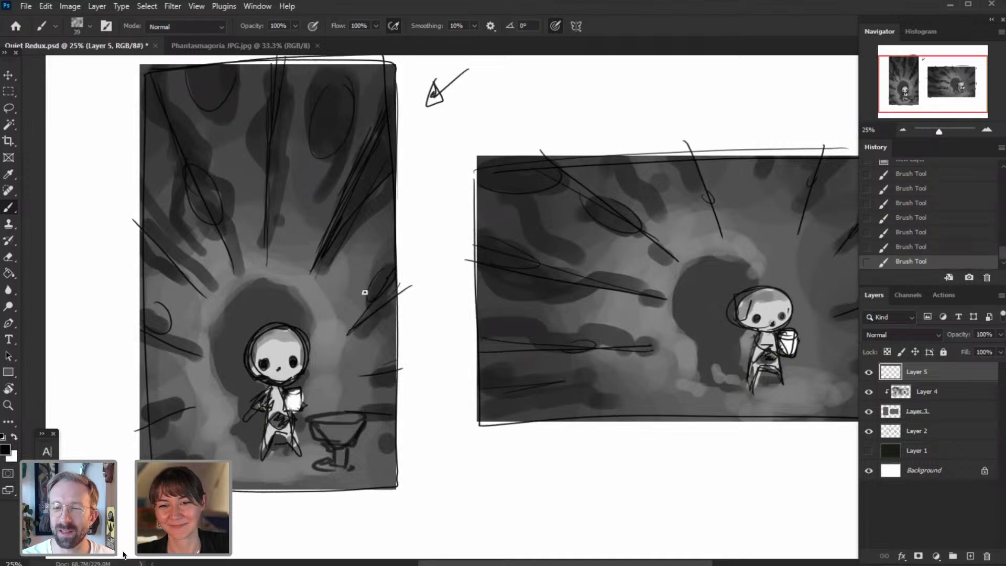
{"action": "mouse_move", "coordinate": [177, 351]}
{"action": "left_mouse_down"}
{"action": "mouse_move", "coordinate": [142, 321]}
{"action": "mouse_move", "coordinate": [166, 320]}
{"action": "mouse_move", "coordinate": [150, 306]}
{"action": "left_mouse_up"}
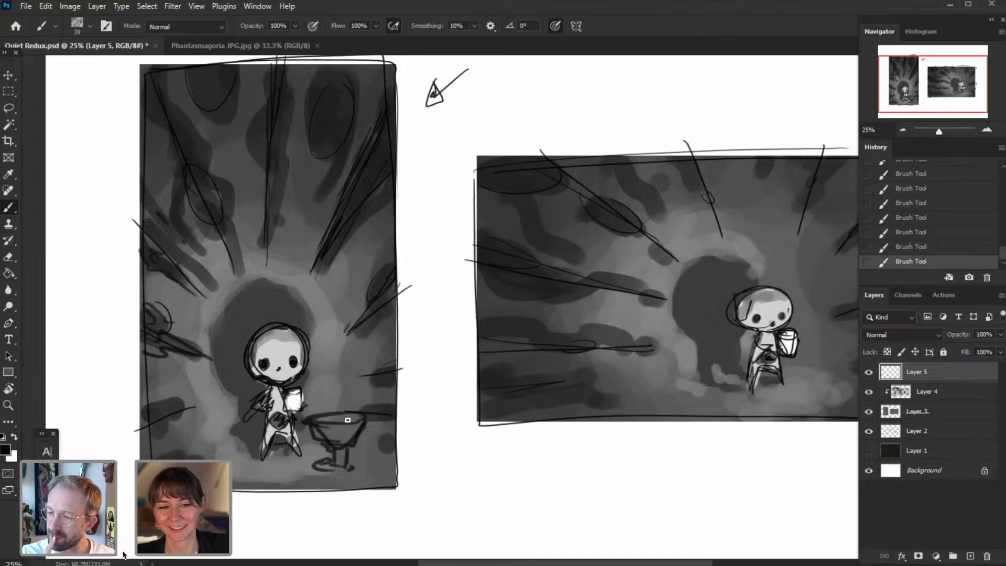
- Block in the footed bowl with a larger brush, using the dark grey sampled from the shadow behind the portrait skeleton
{"action": "key", "text": "bracketright"}
{"action": "key", "text": "bracketright"}
{"action": "key", "text": "bracketright"}
{"action": "key", "text": "bracketright"}
{"action": "key", "text": "bracketright"}
{"action": "key", "text": "bracketright"}
{"action": "key", "text": "bracketright"}
{"action": "key", "text": "bracketright"}
{"action": "key", "text": "bracketright"}
{"action": "key", "text": "bracketright"}
{"action": "left_click", "coordinate": [261, 310], "text": "alt"}
{"action": "mouse_move", "coordinate": [345, 424]}
{"action": "left_mouse_down"}
{"action": "mouse_move", "coordinate": [329, 473]}
{"action": "mouse_move", "coordinate": [336, 438]}
{"action": "mouse_move", "coordinate": [319, 428]}
{"action": "mouse_move", "coordinate": [344, 456]}
{"action": "left_mouse_up"}
- Redraw the bowl's rim, body and base in near-black with a 25 px brush
{"action": "key", "text": "bracketleft"}
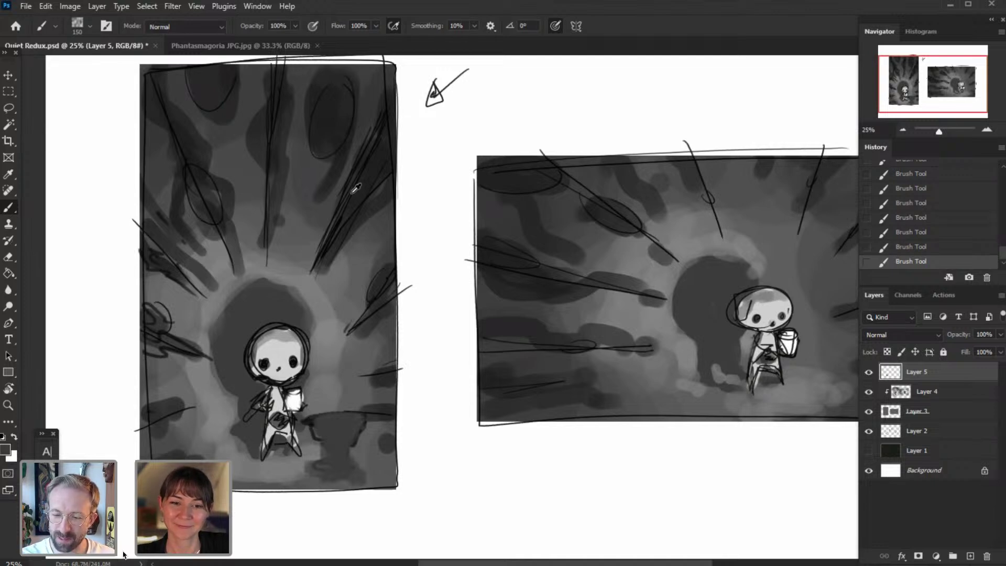
{"action": "key", "text": "bracketleft"}
{"action": "key", "text": "bracketleft"}
{"action": "key", "text": "bracketleft"}
{"action": "key", "text": "bracketleft"}
{"action": "key", "text": "bracketleft"}
{"action": "key", "text": "bracketleft"}
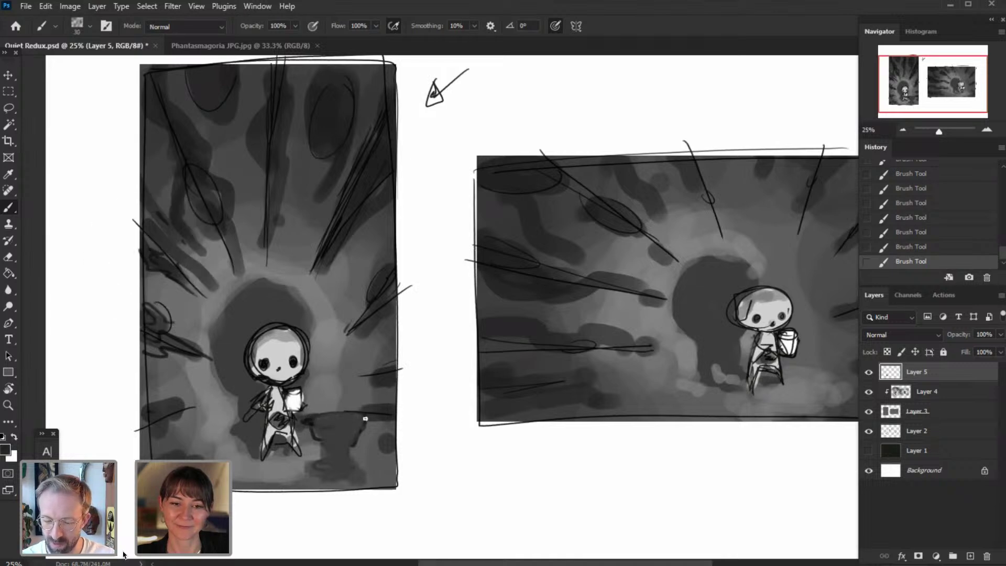
{"action": "left_click", "coordinate": [6, 450]}
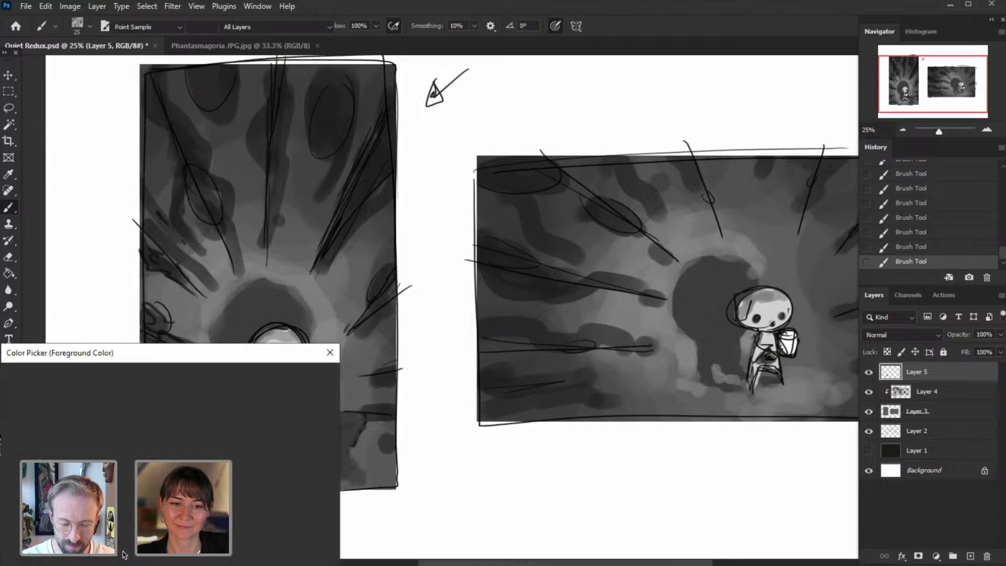
{"action": "left_click", "coordinate": [9, 533]}
{"action": "left_click", "coordinate": [296, 377]}
{"action": "key", "text": "Return"}
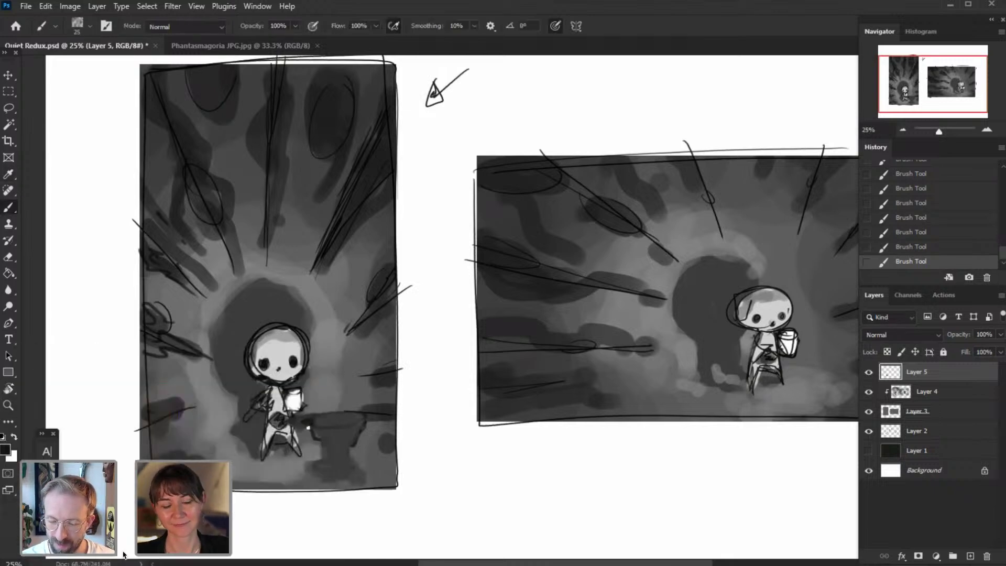
{"action": "mouse_move", "coordinate": [367, 420]}
{"action": "left_mouse_down"}
{"action": "mouse_move", "coordinate": [320, 450]}
{"action": "mouse_move", "coordinate": [362, 430]}
{"action": "mouse_move", "coordinate": [297, 435]}
{"action": "mouse_move", "coordinate": [332, 459]}
{"action": "left_mouse_up"}
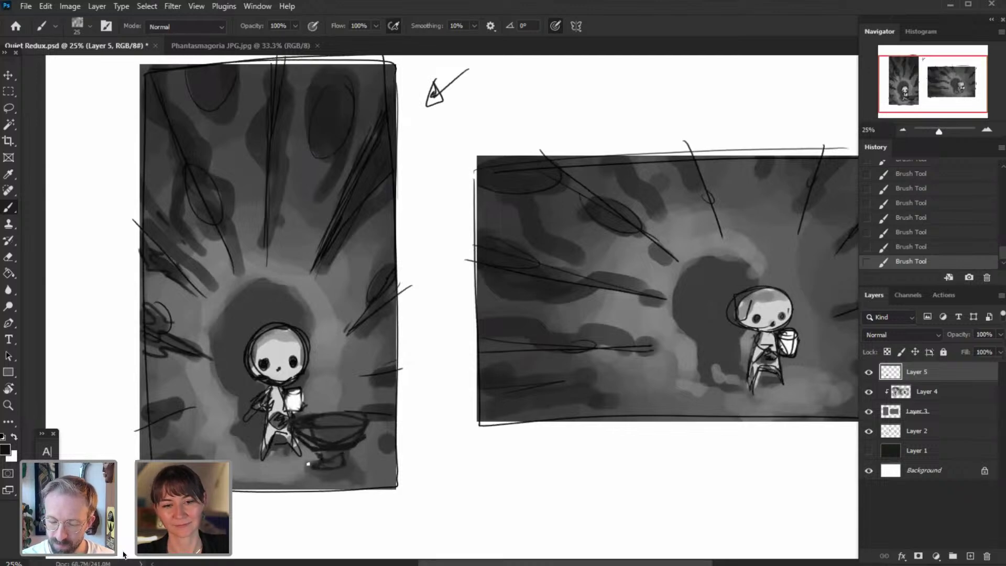
{"action": "left_click_drag", "start_coordinate": [356, 477], "coordinate": [358, 476]}
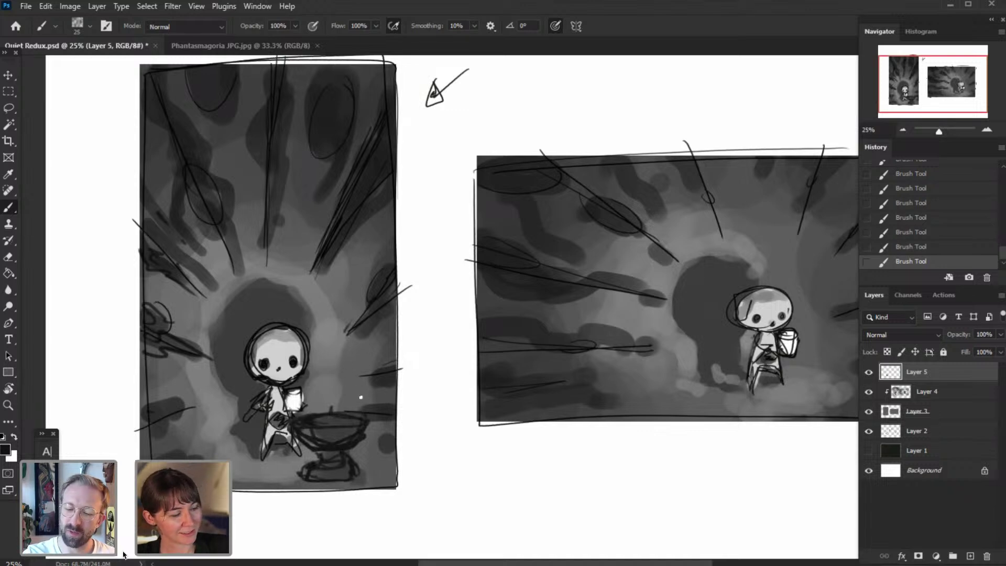
- Try sketching a large frame with upright posts and crossbeams around the portrait skeleton, then revert those strokes
{"action": "left_click_drag", "start_coordinate": [341, 266], "coordinate": [303, 237]}
{"action": "key", "text": "ctrl+z"}
{"action": "mouse_move", "coordinate": [364, 405]}
{"action": "left_mouse_down"}
{"action": "mouse_move", "coordinate": [333, 278]}
{"action": "mouse_move", "coordinate": [301, 234]}
{"action": "mouse_move", "coordinate": [181, 257]}
{"action": "mouse_move", "coordinate": [192, 429]}
{"action": "left_mouse_up"}
{"action": "left_click", "coordinate": [912, 233]}
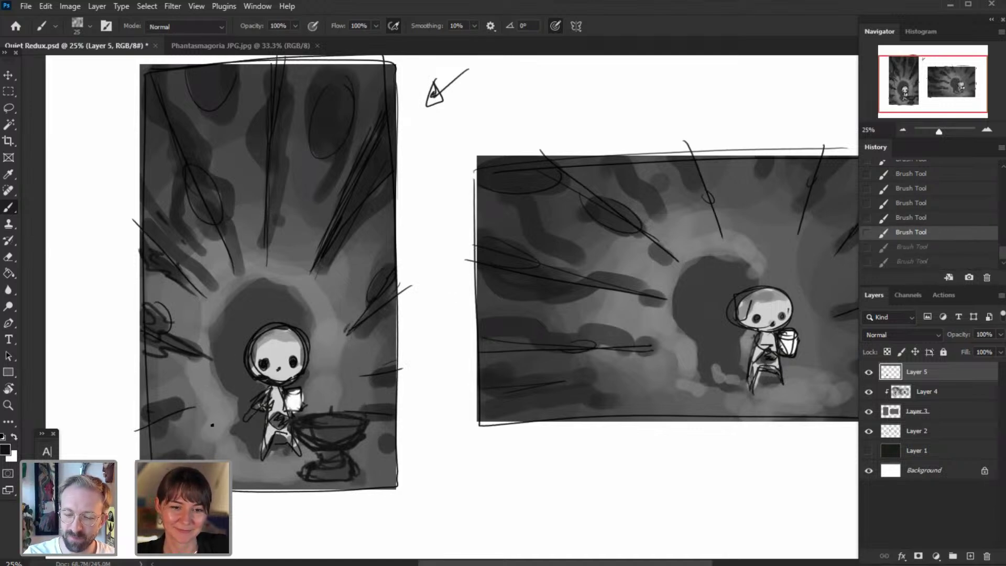
{"action": "left_click_drag", "start_coordinate": [206, 235], "coordinate": [211, 431]}
{"action": "left_click_drag", "start_coordinate": [339, 261], "coordinate": [339, 404]}
{"action": "left_click_drag", "start_coordinate": [236, 242], "coordinate": [322, 225]}
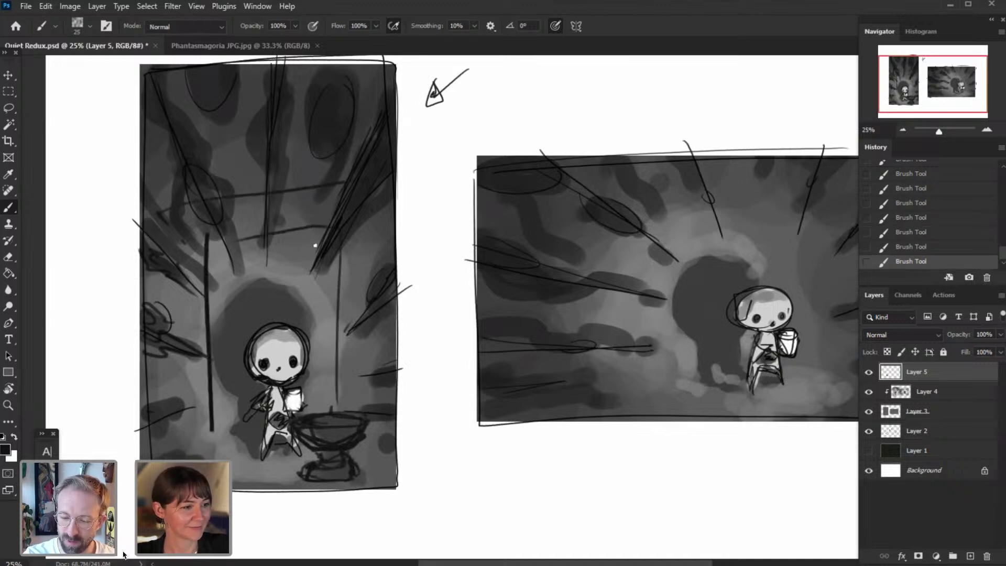
{"action": "left_click_drag", "start_coordinate": [209, 270], "coordinate": [275, 251]}
{"action": "left_click", "coordinate": [926, 217]}
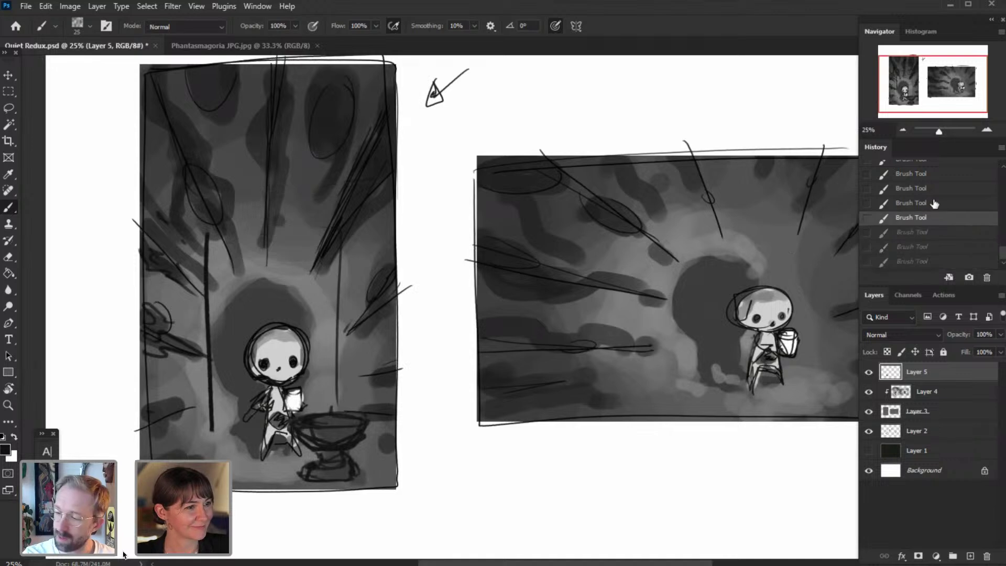
{"action": "left_click", "coordinate": [913, 174]}
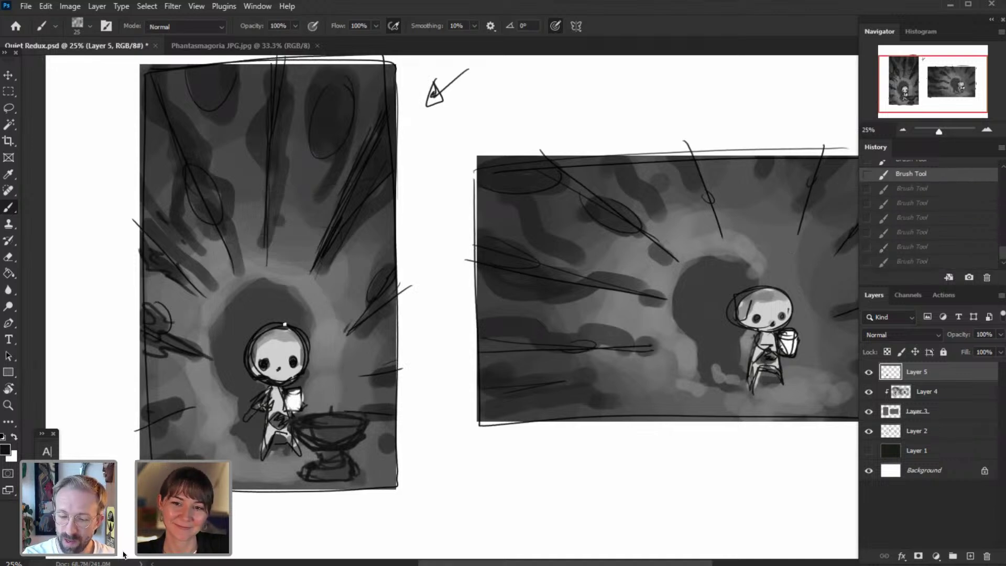
- Outline a tall rectangular doorway behind the portrait skeleton, redoing the first upright strokes
{"action": "left_click_drag", "start_coordinate": [207, 392], "coordinate": [213, 264]}
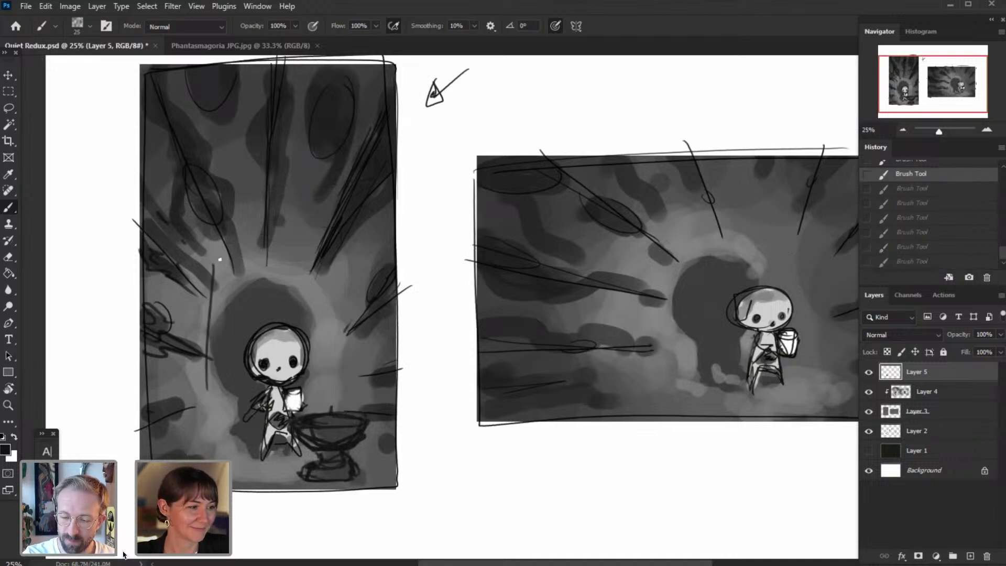
{"action": "key", "text": "ctrl+z"}
{"action": "left_click_drag", "start_coordinate": [213, 395], "coordinate": [214, 270]}
{"action": "key", "text": "ctrl+z"}
{"action": "mouse_move", "coordinate": [200, 396]}
{"action": "left_mouse_down"}
{"action": "mouse_move", "coordinate": [206, 260]}
{"action": "mouse_move", "coordinate": [206, 270]}
{"action": "mouse_move", "coordinate": [287, 260]}
{"action": "mouse_move", "coordinate": [286, 309]}
{"action": "left_mouse_up"}
- Try filling the doorway with a mid grey, then undo the stroke
{"action": "key", "text": "x"}
{"action": "left_click", "coordinate": [9, 450]}
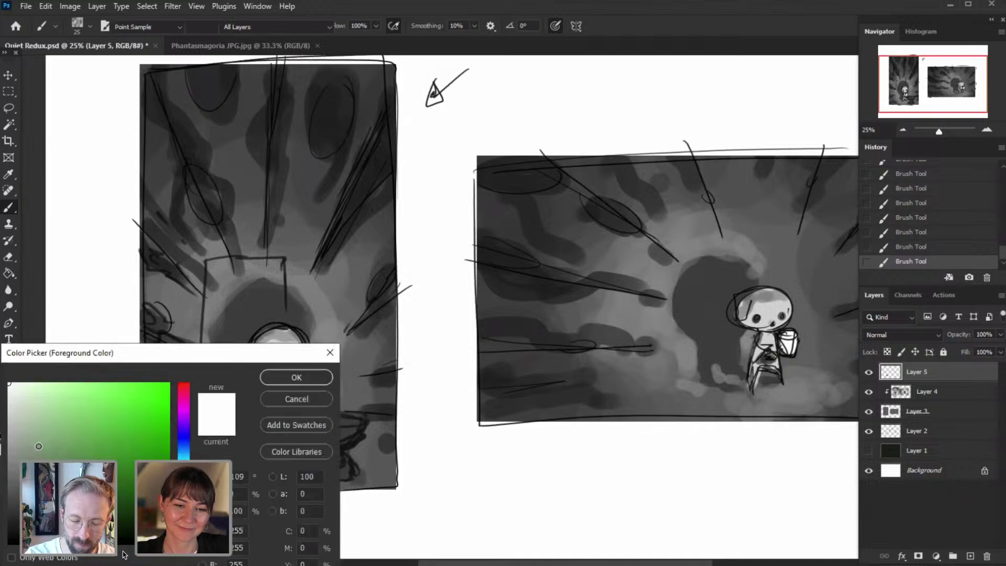
{"action": "left_click", "coordinate": [10, 450]}
{"action": "left_click", "coordinate": [295, 378]}
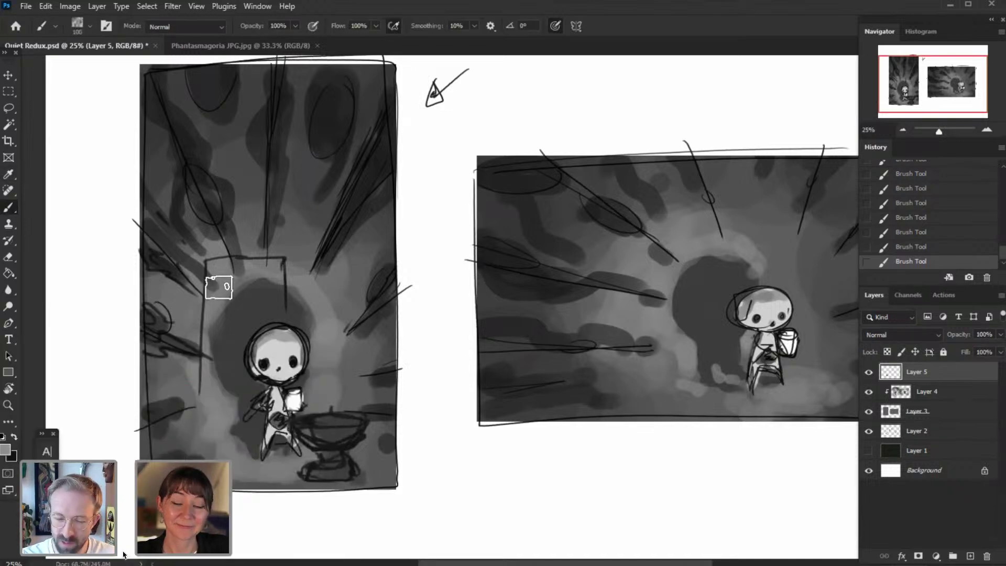
{"action": "left_click_drag", "start_coordinate": [216, 270], "coordinate": [208, 386]}
{"action": "key", "text": "ctrl+z"}
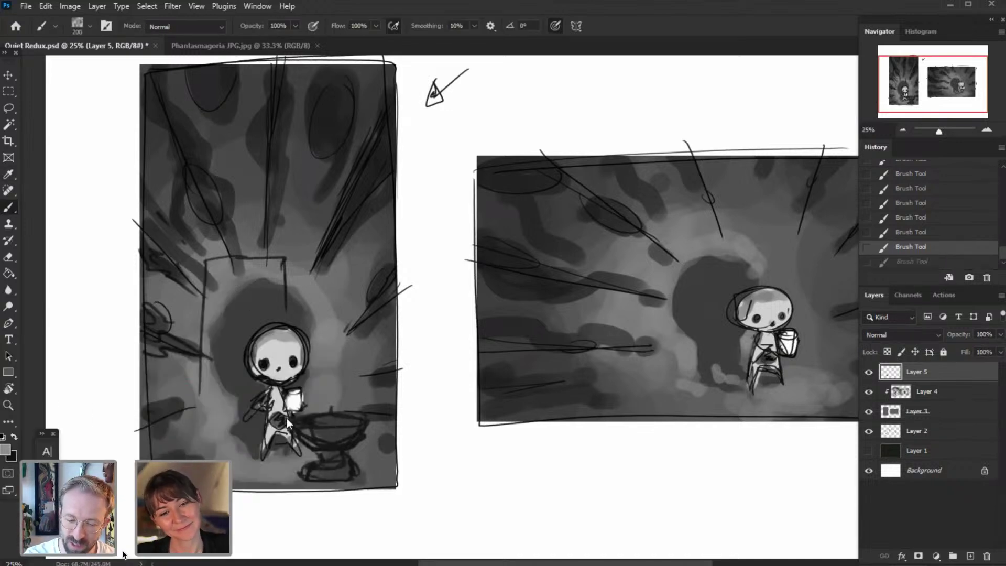
- Fill the doorway behind the portrait skeleton with a light near-white grey, working around the head and body
{"action": "left_click", "coordinate": [8, 450]}
{"action": "left_click", "coordinate": [10, 417]}
{"action": "left_click", "coordinate": [295, 377]}
{"action": "mouse_move", "coordinate": [216, 271]}
{"action": "left_mouse_down"}
{"action": "mouse_move", "coordinate": [216, 391]}
{"action": "mouse_move", "coordinate": [205, 361]}
{"action": "mouse_move", "coordinate": [274, 299]}
{"action": "mouse_move", "coordinate": [259, 273]}
{"action": "mouse_move", "coordinate": [282, 371]}
{"action": "mouse_move", "coordinate": [226, 406]}
{"action": "mouse_move", "coordinate": [220, 367]}
{"action": "mouse_move", "coordinate": [231, 398]}
{"action": "mouse_move", "coordinate": [234, 333]}
{"action": "mouse_move", "coordinate": [242, 359]}
{"action": "mouse_move", "coordinate": [262, 299]}
{"action": "mouse_move", "coordinate": [212, 414]}
{"action": "mouse_move", "coordinate": [220, 423]}
{"action": "mouse_move", "coordinate": [218, 404]}
{"action": "left_mouse_up"}
{"action": "key", "text": "bracketleft"}
{"action": "key", "text": "bracketleft"}
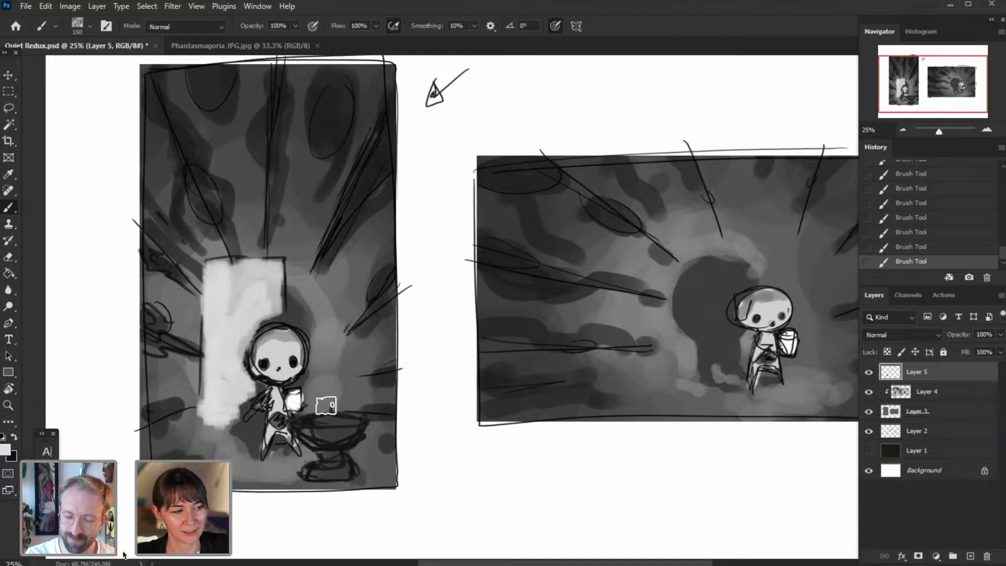
- Sample a dark grey beside the doorway and paint along its lower edge with a 90 px brush to define the threshold
{"action": "left_click", "coordinate": [196, 396], "text": "alt"}
{"action": "key", "text": "bracketleft"}
{"action": "key", "text": "bracketleft"}
{"action": "key", "text": "bracketleft"}
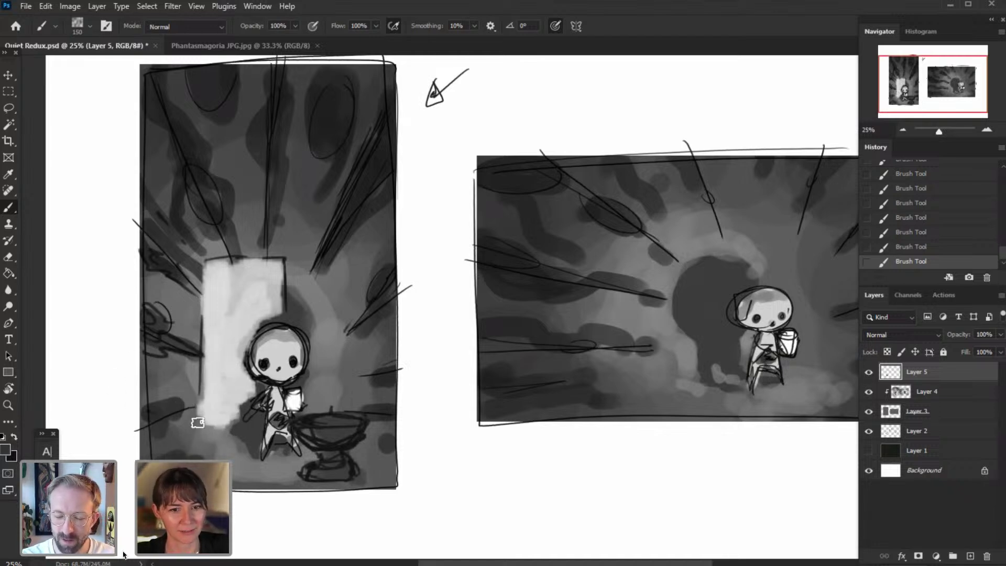
{"action": "mouse_move", "coordinate": [208, 425]}
{"action": "left_mouse_down"}
{"action": "mouse_move", "coordinate": [207, 414]}
{"action": "mouse_move", "coordinate": [220, 424]}
{"action": "mouse_move", "coordinate": [198, 431]}
{"action": "left_mouse_up"}
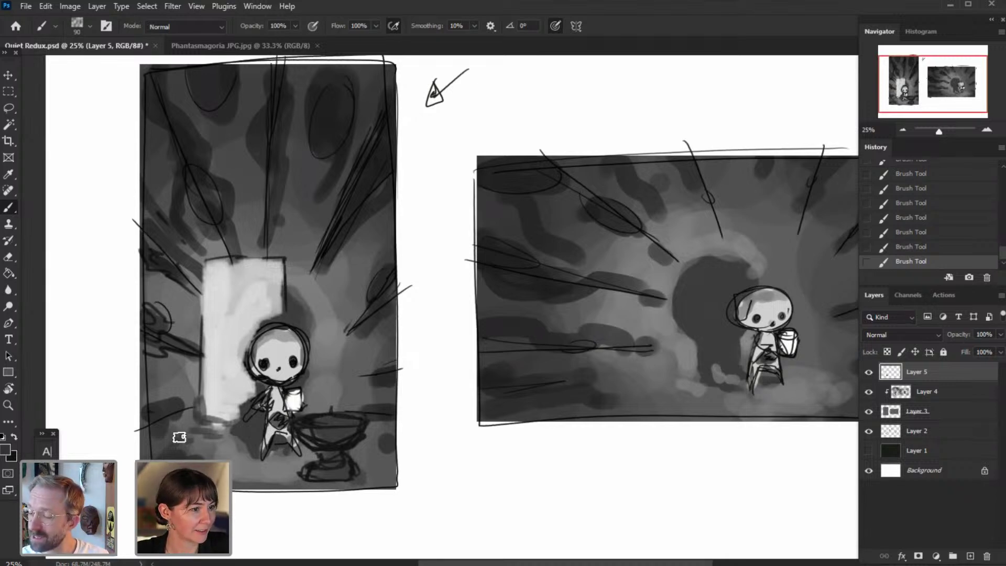
- Check the portrait thumbnail with the doorway layer briefly hidden, and flip the canvas horizontally
{"action": "left_click", "coordinate": [869, 372]}
{"action": "left_click", "coordinate": [869, 372]}
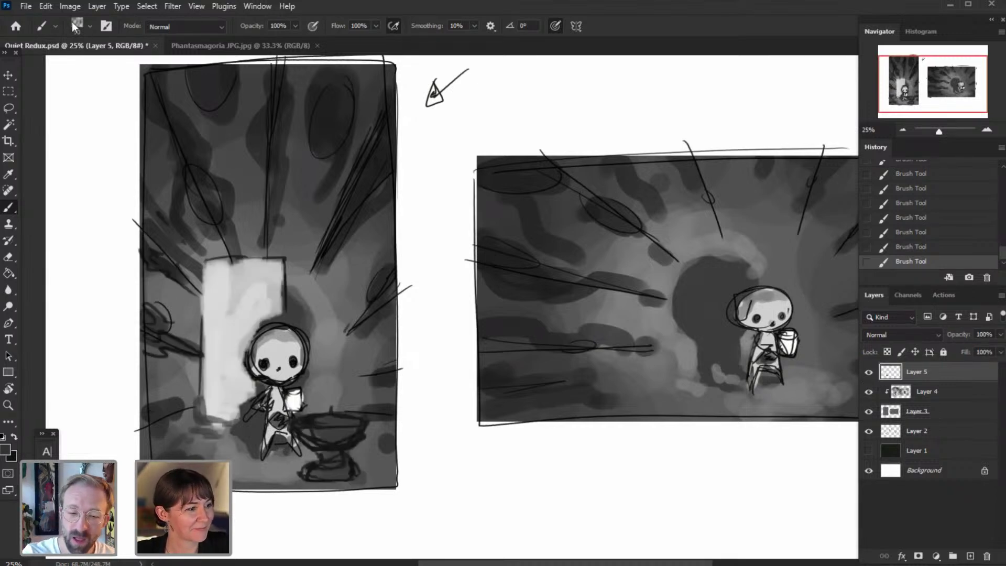
{"action": "left_click", "coordinate": [70, 6]}
{"action": "mouse_move", "coordinate": [158, 120]}
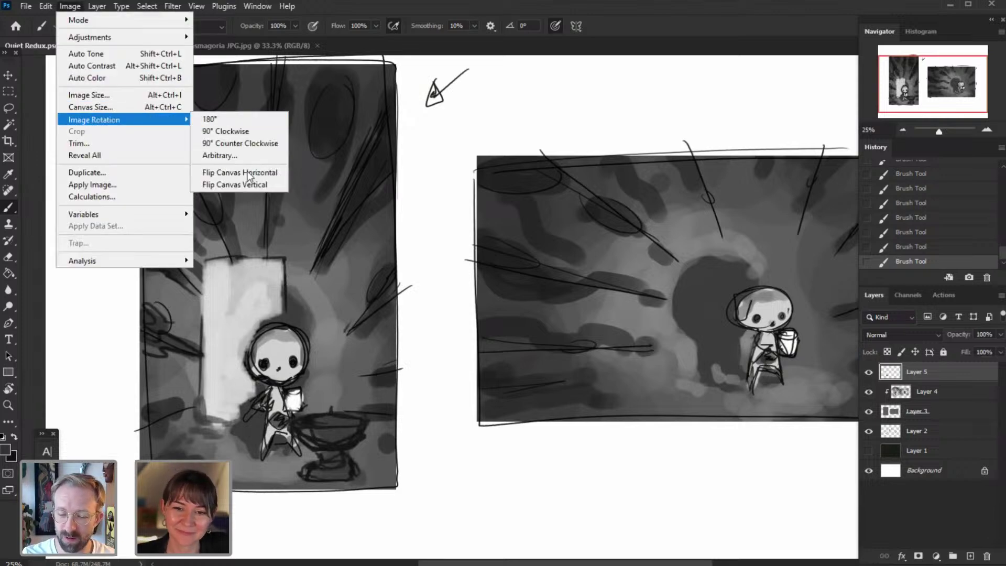
{"action": "left_click", "coordinate": [249, 176]}
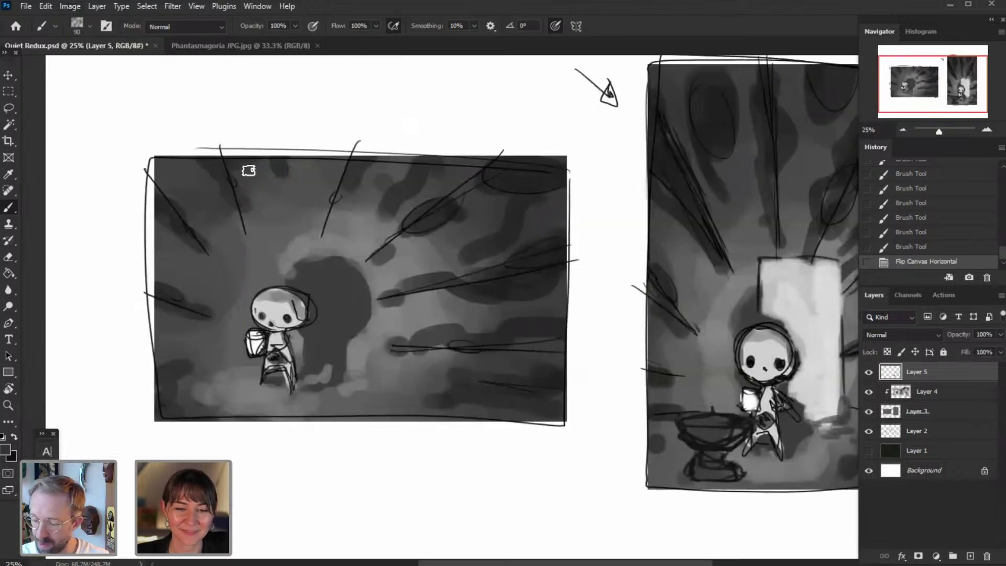
{"action": "left_click_drag", "start_coordinate": [578, 565], "coordinate": [598, 564]}
- Compare the flipped portrait thumbnail with and without the doorway and bowl layer
{"action": "left_click", "coordinate": [870, 374]}
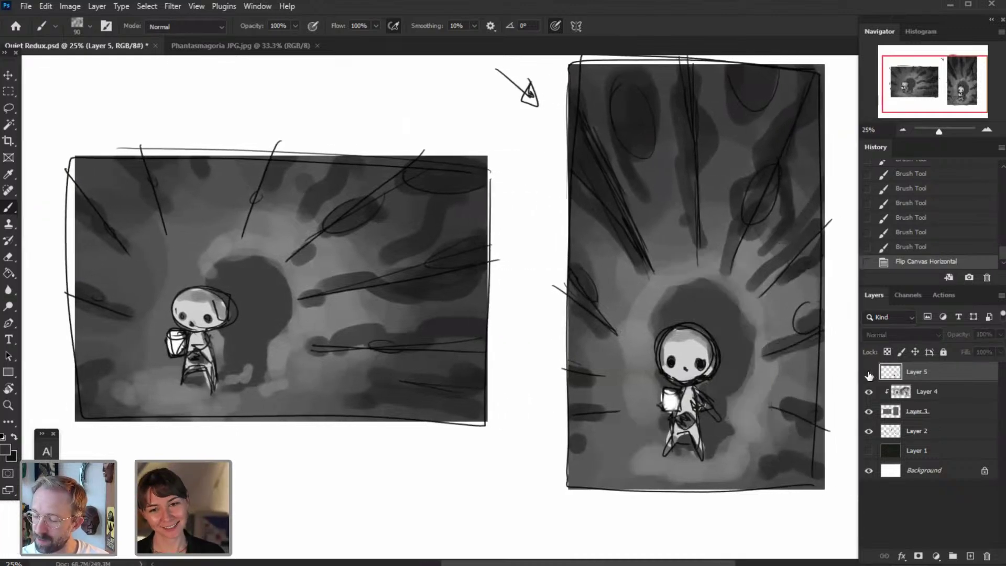
{"action": "left_click", "coordinate": [869, 373]}
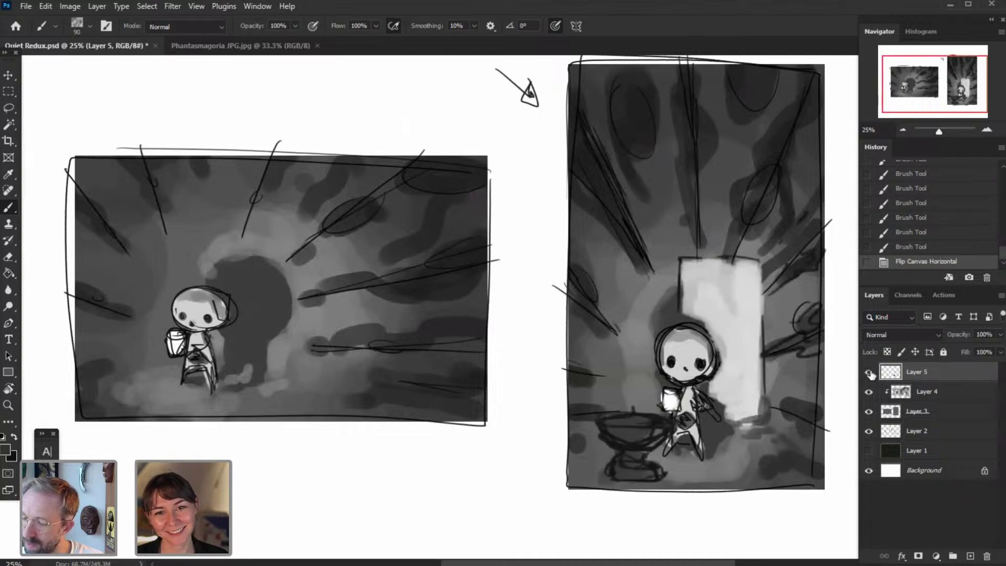
{"action": "left_click", "coordinate": [871, 374]}
{"action": "left_click", "coordinate": [869, 373]}
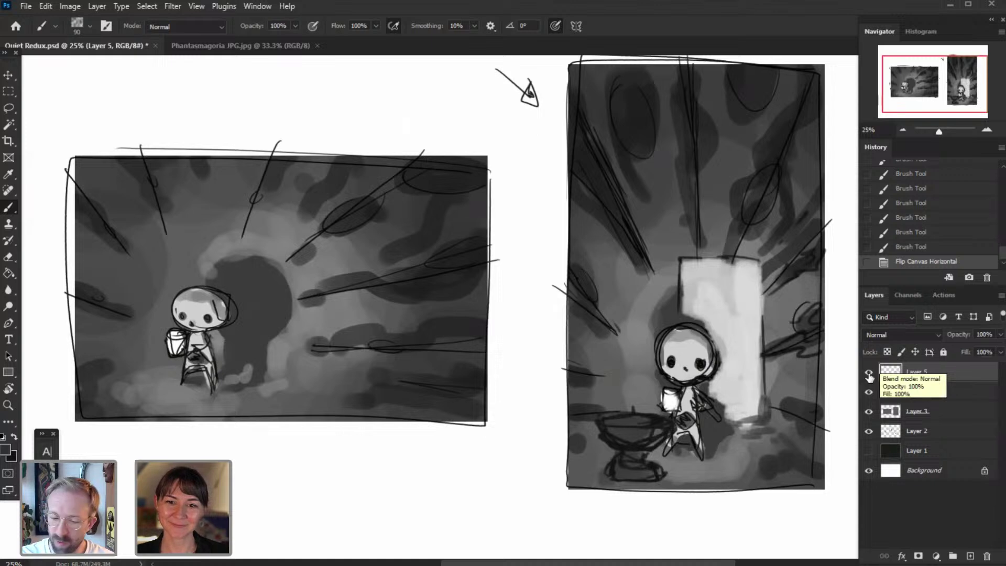
- Group Layers 2 through 5, which hold both existing thumbnails
{"action": "left_click", "coordinate": [869, 373]}
{"action": "left_click", "coordinate": [869, 373]}
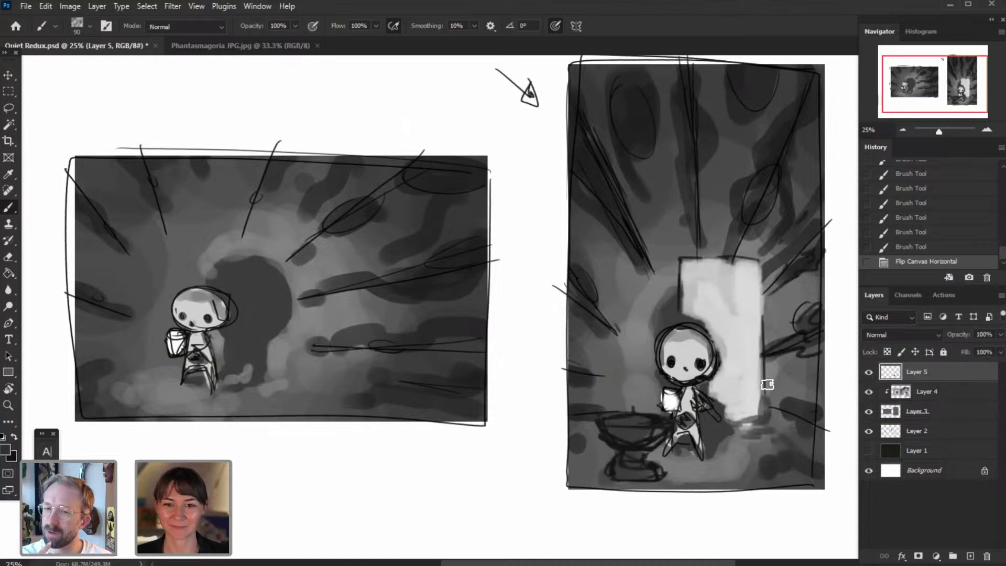
{"action": "left_click", "coordinate": [950, 415], "text": "shift"}
{"action": "left_click", "coordinate": [869, 431]}
{"action": "left_click", "coordinate": [869, 431]}
{"action": "left_click", "coordinate": [949, 431], "text": "shift"}
{"action": "left_click", "coordinate": [96, 7]}
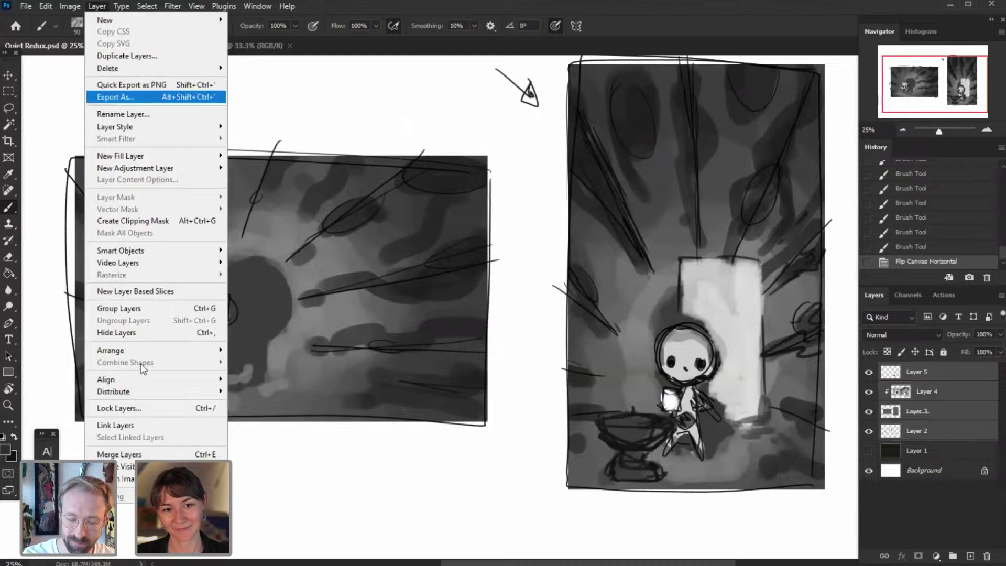
{"action": "left_click", "coordinate": [131, 310]}
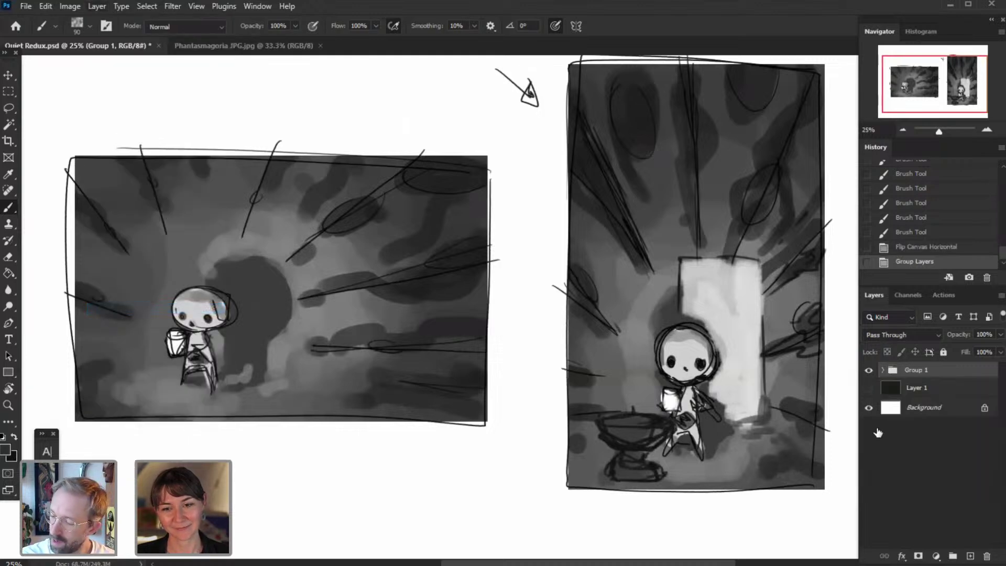
- Choose a near-black foreground colour and add a new empty layer above the thumbnail group
{"action": "left_click", "coordinate": [6, 449]}
{"action": "left_click", "coordinate": [8, 518]}
{"action": "left_click", "coordinate": [8, 534]}
{"action": "left_click", "coordinate": [295, 377]}
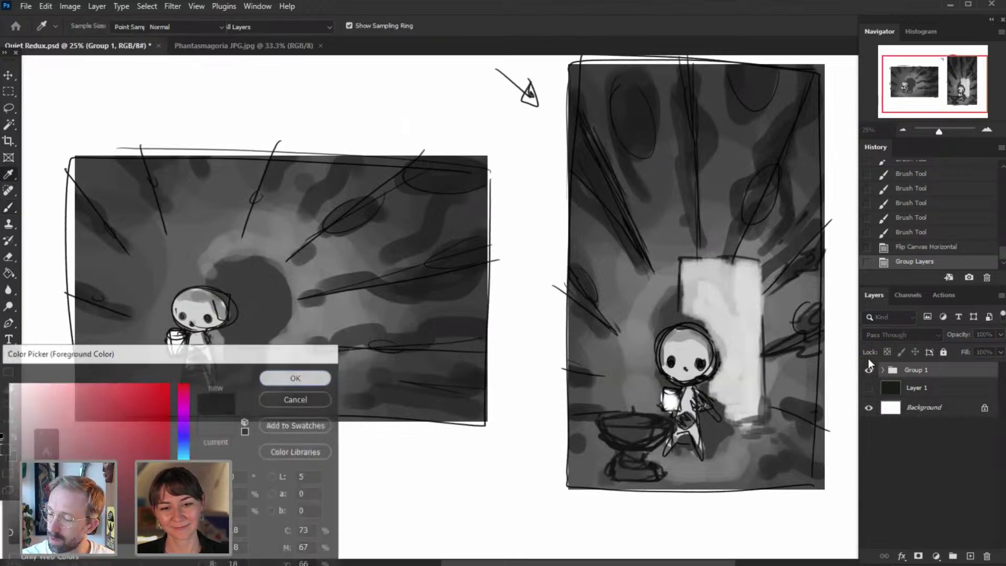
{"action": "left_click", "coordinate": [97, 5]}
{"action": "mouse_move", "coordinate": [157, 18]}
{"action": "left_click", "coordinate": [272, 20]}
{"action": "left_click", "coordinate": [679, 510]}
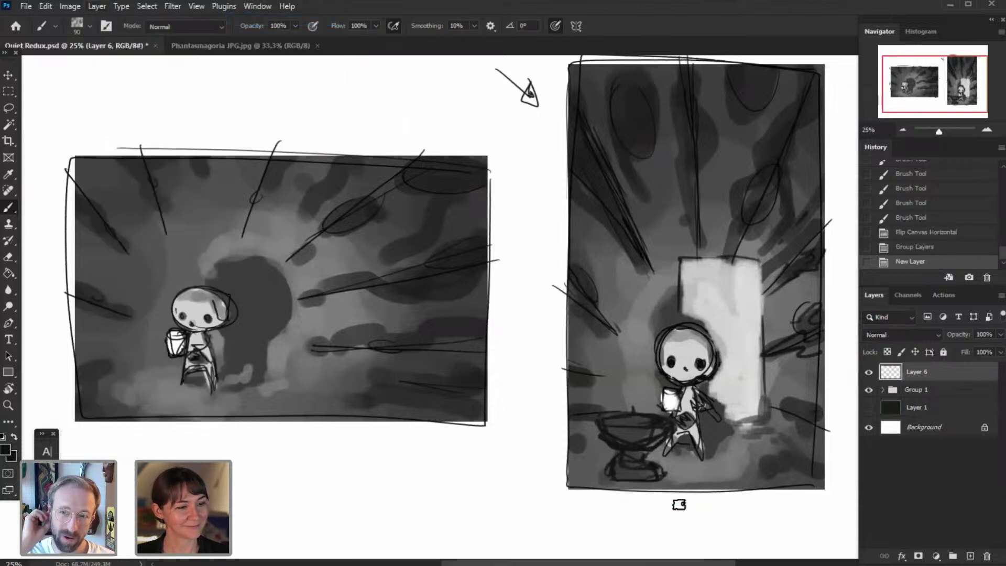
- Hide the thumbnail group and sketch a new portrait frame on the empty layer with a 45 px brush
{"action": "left_click", "coordinate": [869, 389]}
{"action": "mouse_move", "coordinate": [270, 497]}
{"action": "left_mouse_down"}
{"action": "mouse_move", "coordinate": [283, 141]}
{"action": "mouse_move", "coordinate": [455, 121]}
{"action": "left_mouse_up"}
{"action": "left_click_drag", "start_coordinate": [537, 129], "coordinate": [529, 485]}
{"action": "mouse_move", "coordinate": [556, 195]}
{"action": "left_mouse_down"}
{"action": "mouse_move", "coordinate": [533, 515]}
{"action": "mouse_move", "coordinate": [274, 519]}
{"action": "mouse_move", "coordinate": [277, 137]}
{"action": "left_mouse_up"}
{"action": "left_click_drag", "start_coordinate": [546, 186], "coordinate": [550, 128]}
- Examine the earlier thumbnails up close with the new frame hidden, and return to the new frame's layer alone
{"action": "left_click", "coordinate": [869, 372]}
{"action": "left_click", "coordinate": [869, 391]}
{"action": "left_click", "coordinate": [921, 391]}
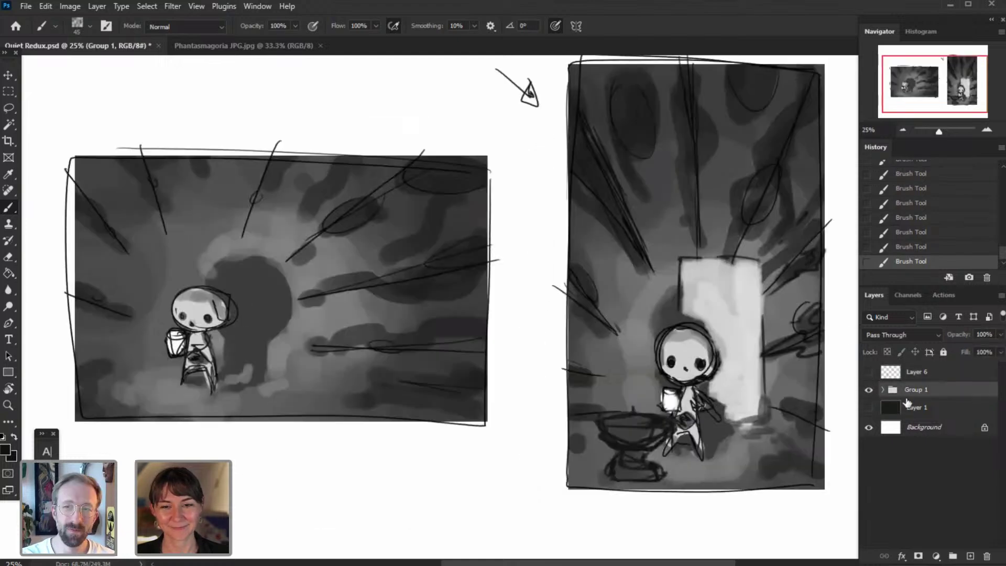
{"action": "key", "text": "ctrl+plus"}
{"action": "key", "text": "ctrl+plus"}
{"action": "mouse_move", "coordinate": [936, 87]}
{"action": "left_mouse_down"}
{"action": "mouse_move", "coordinate": [953, 92]}
{"action": "mouse_move", "coordinate": [929, 94]}
{"action": "left_mouse_up"}
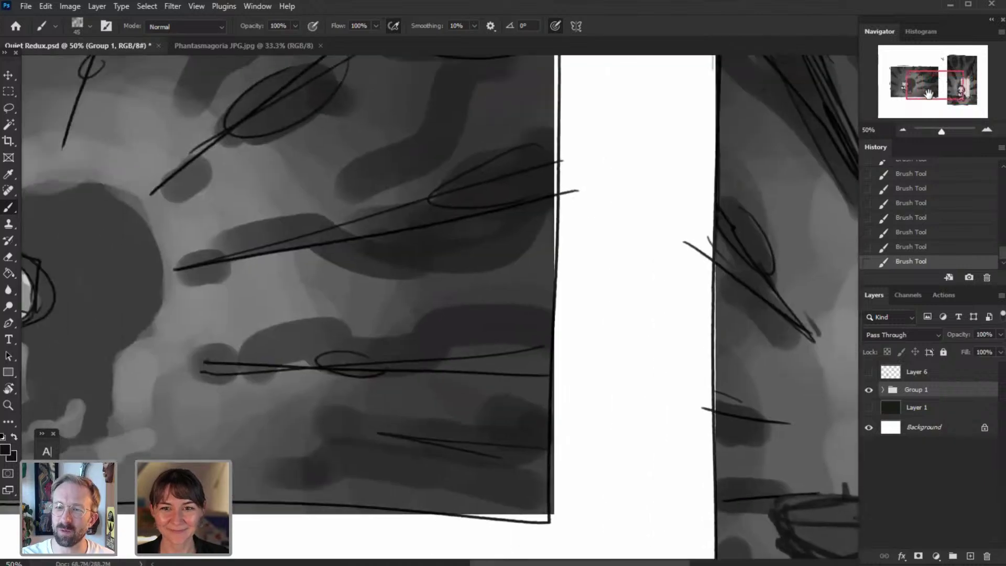
{"action": "left_click", "coordinate": [902, 130]}
{"action": "left_click", "coordinate": [869, 389]}
{"action": "left_click", "coordinate": [869, 372]}
{"action": "left_click", "coordinate": [921, 373]}
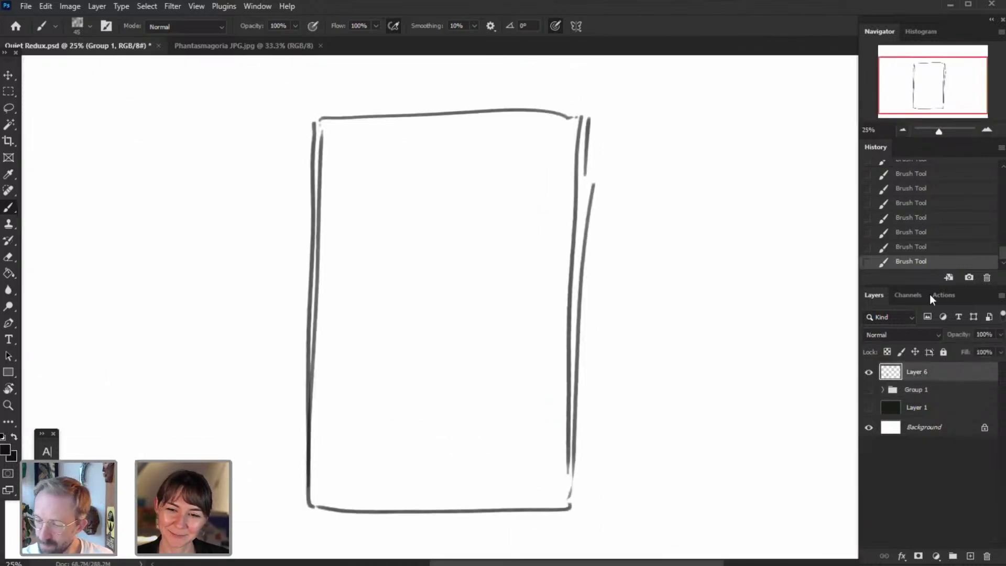
- Reinforce the portrait frame's edges and sketch a small skeleton's blocky head and body in its lower centre
{"action": "mouse_move", "coordinate": [581, 363]}
{"action": "left_mouse_down"}
{"action": "mouse_move", "coordinate": [575, 111]}
{"action": "mouse_move", "coordinate": [307, 112]}
{"action": "mouse_move", "coordinate": [306, 355]}
{"action": "left_mouse_up"}
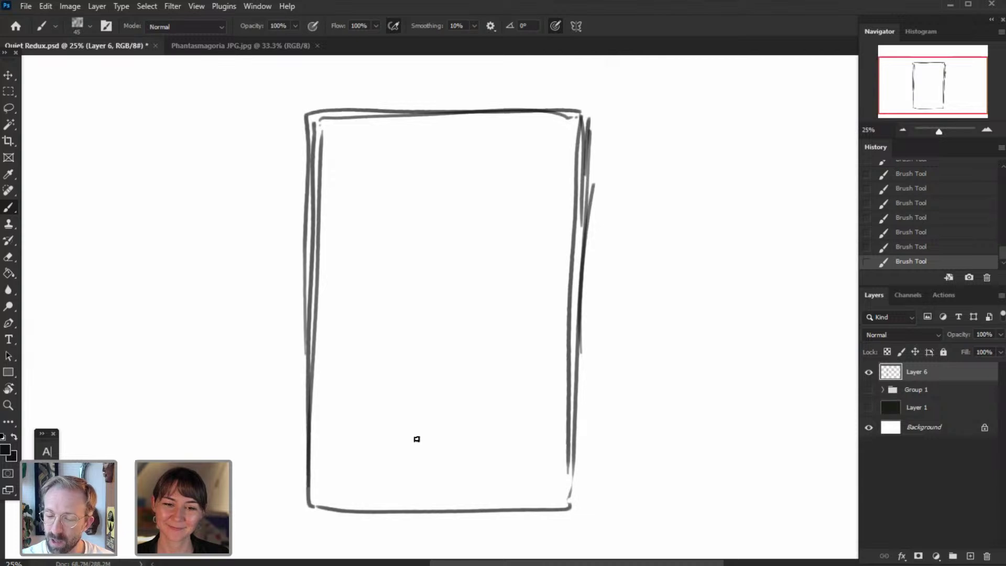
{"action": "mouse_move", "coordinate": [426, 333]}
{"action": "left_mouse_down"}
{"action": "mouse_move", "coordinate": [471, 336]}
{"action": "mouse_move", "coordinate": [487, 357]}
{"action": "mouse_move", "coordinate": [495, 420]}
{"action": "left_mouse_up"}
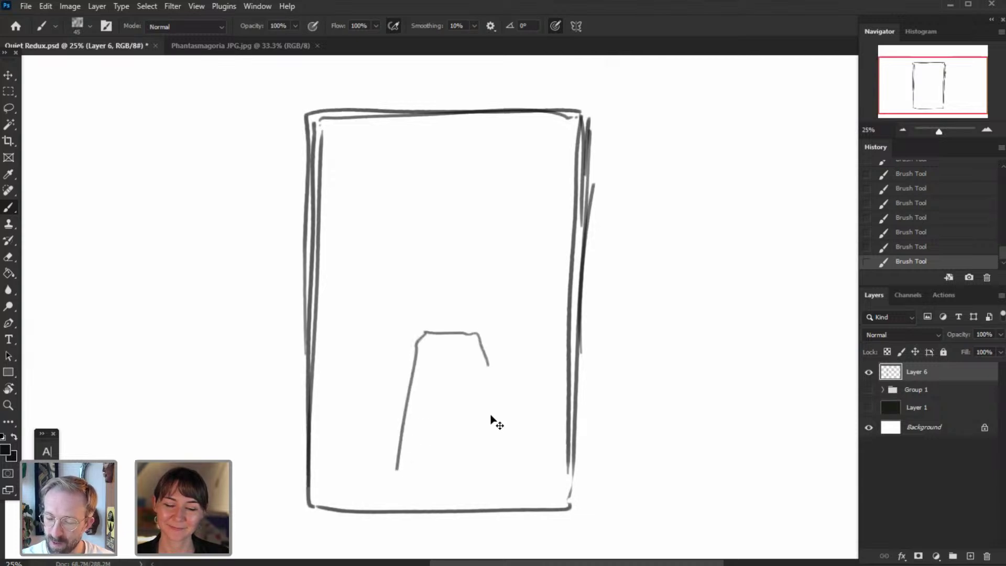
{"action": "key", "text": "ctrl+z"}
{"action": "mouse_move", "coordinate": [477, 352]}
{"action": "left_mouse_down"}
{"action": "mouse_move", "coordinate": [405, 458]}
{"action": "mouse_move", "coordinate": [478, 398]}
{"action": "mouse_move", "coordinate": [478, 424]}
{"action": "left_mouse_up"}
{"action": "mouse_move", "coordinate": [407, 479]}
{"action": "left_mouse_down"}
{"action": "mouse_move", "coordinate": [430, 442]}
{"action": "mouse_move", "coordinate": [486, 479]}
{"action": "left_mouse_up"}
{"action": "left_click_drag", "start_coordinate": [434, 451], "coordinate": [470, 465]}
{"action": "mouse_move", "coordinate": [419, 391]}
{"action": "left_mouse_down"}
{"action": "mouse_move", "coordinate": [495, 331]}
{"action": "mouse_move", "coordinate": [495, 372]}
{"action": "left_mouse_up"}
{"action": "mouse_move", "coordinate": [499, 377]}
{"action": "left_mouse_down"}
{"action": "mouse_move", "coordinate": [458, 303]}
{"action": "mouse_move", "coordinate": [426, 400]}
{"action": "mouse_move", "coordinate": [467, 395]}
{"action": "left_mouse_up"}
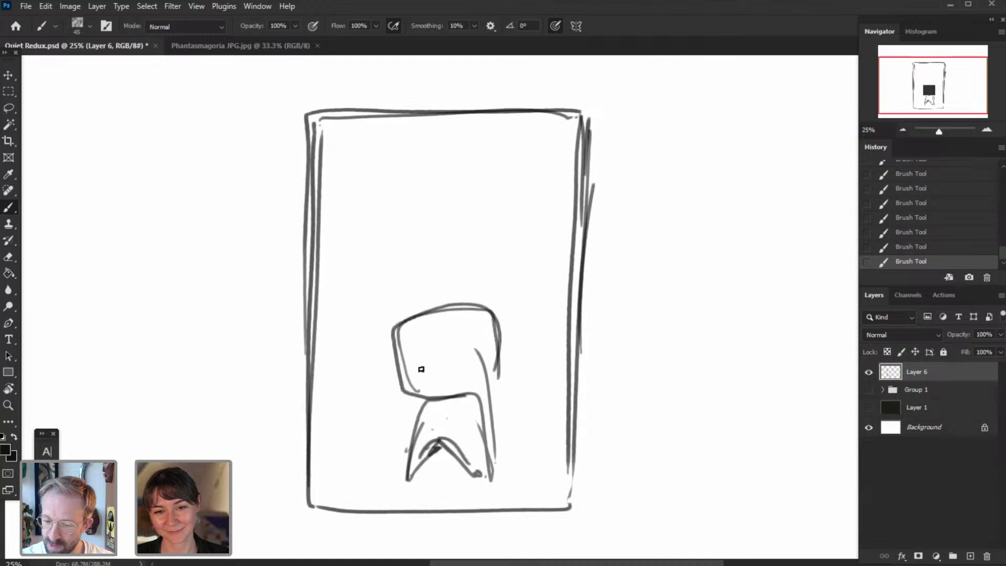
- Add the skull's inner contour, black eyes and nose, and strengthen the sides of the body
{"action": "mouse_move", "coordinate": [403, 372]}
{"action": "left_mouse_down"}
{"action": "mouse_move", "coordinate": [478, 364]}
{"action": "mouse_move", "coordinate": [469, 362]}
{"action": "mouse_move", "coordinate": [466, 372]}
{"action": "mouse_move", "coordinate": [479, 370]}
{"action": "mouse_move", "coordinate": [414, 376]}
{"action": "mouse_move", "coordinate": [402, 357]}
{"action": "mouse_move", "coordinate": [396, 370]}
{"action": "mouse_move", "coordinate": [425, 321]}
{"action": "left_mouse_up"}
{"action": "left_click", "coordinate": [415, 373]}
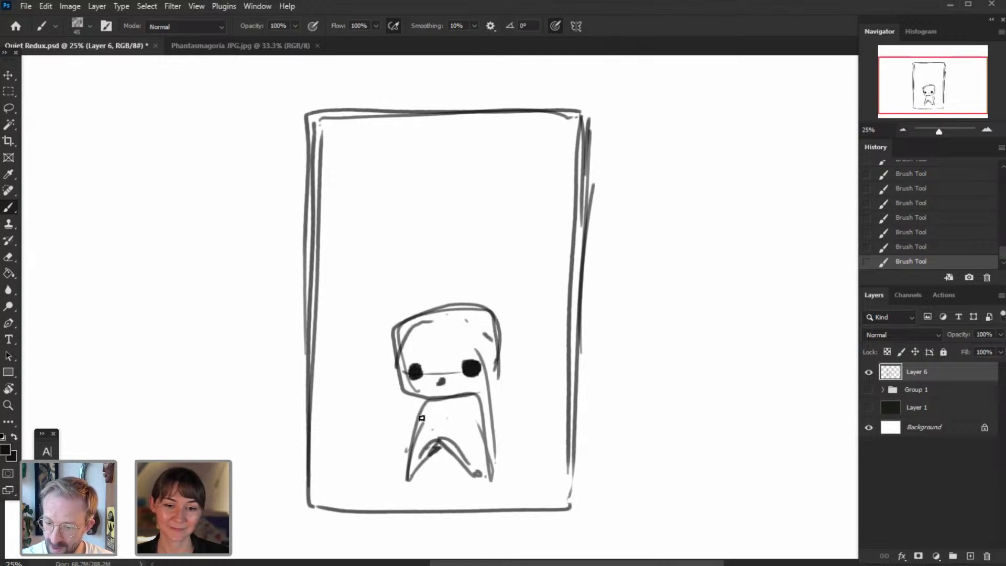
{"action": "mouse_move", "coordinate": [458, 401]}
{"action": "left_mouse_down"}
{"action": "mouse_move", "coordinate": [478, 412]}
{"action": "mouse_move", "coordinate": [452, 411]}
{"action": "mouse_move", "coordinate": [409, 477]}
{"action": "mouse_move", "coordinate": [449, 406]}
{"action": "mouse_move", "coordinate": [460, 406]}
{"action": "mouse_move", "coordinate": [478, 482]}
{"action": "left_mouse_up"}
{"action": "right_click", "coordinate": [605, 367]}
{"action": "left_click", "coordinate": [902, 188]}
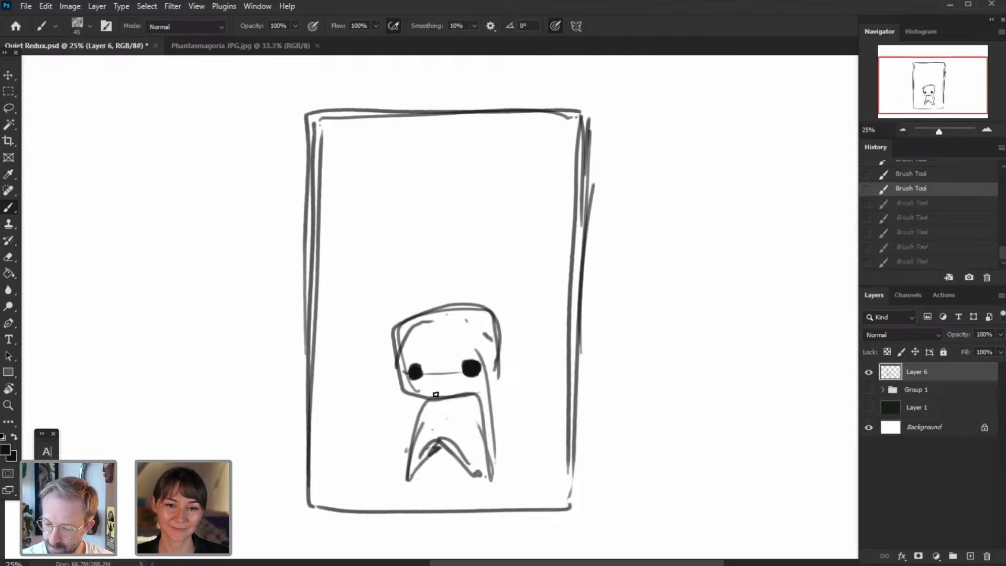
{"action": "key", "text": "ctrl+shift+z"}
{"action": "key", "text": "ctrl+shift+z"}
{"action": "key", "text": "ctrl+shift+z"}
{"action": "key", "text": "ctrl+shift+z"}
{"action": "key", "text": "ctrl+shift+z"}
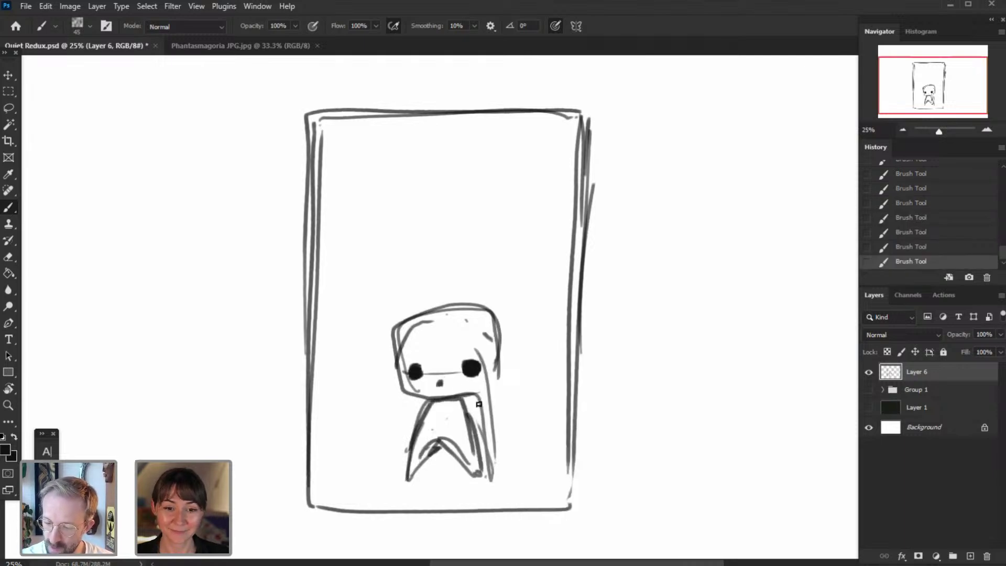
- Sketch a cup held in front of the skeleton, erase the overlapping body lines, and draw the arm and legs
{"action": "mouse_move", "coordinate": [434, 432]}
{"action": "left_mouse_down"}
{"action": "mouse_move", "coordinate": [475, 403]}
{"action": "mouse_move", "coordinate": [440, 420]}
{"action": "mouse_move", "coordinate": [412, 403]}
{"action": "mouse_move", "coordinate": [379, 418]}
{"action": "mouse_move", "coordinate": [384, 439]}
{"action": "mouse_move", "coordinate": [391, 407]}
{"action": "mouse_move", "coordinate": [396, 451]}
{"action": "left_mouse_up"}
{"action": "mouse_move", "coordinate": [390, 406]}
{"action": "left_mouse_down"}
{"action": "mouse_move", "coordinate": [398, 452]}
{"action": "mouse_move", "coordinate": [416, 466]}
{"action": "mouse_move", "coordinate": [390, 458]}
{"action": "left_mouse_up"}
{"action": "left_click", "coordinate": [9, 257]}
{"action": "mouse_move", "coordinate": [419, 415]}
{"action": "left_mouse_down"}
{"action": "mouse_move", "coordinate": [412, 441]}
{"action": "mouse_move", "coordinate": [396, 414]}
{"action": "mouse_move", "coordinate": [398, 452]}
{"action": "mouse_move", "coordinate": [394, 417]}
{"action": "mouse_move", "coordinate": [418, 404]}
{"action": "mouse_move", "coordinate": [466, 419]}
{"action": "left_mouse_up"}
{"action": "left_click", "coordinate": [8, 207]}
{"action": "left_click", "coordinate": [419, 429]}
{"action": "left_click_drag", "start_coordinate": [465, 420], "coordinate": [392, 443]}
{"action": "mouse_move", "coordinate": [473, 435]}
{"action": "left_mouse_down"}
{"action": "mouse_move", "coordinate": [472, 486]}
{"action": "mouse_move", "coordinate": [459, 465]}
{"action": "mouse_move", "coordinate": [420, 464]}
{"action": "mouse_move", "coordinate": [408, 505]}
{"action": "left_mouse_up"}
{"action": "left_click_drag", "start_coordinate": [473, 484], "coordinate": [476, 505]}
- Draw a large cropped bowl with a thick rim and narrow base in the frame's lower corner beside the cup
{"action": "mouse_move", "coordinate": [315, 410]}
{"action": "left_mouse_down"}
{"action": "mouse_move", "coordinate": [380, 435]}
{"action": "mouse_move", "coordinate": [349, 493]}
{"action": "left_mouse_up"}
{"action": "key", "text": "ctrl+z"}
{"action": "left_click_drag", "start_coordinate": [312, 413], "coordinate": [382, 447]}
{"action": "mouse_move", "coordinate": [317, 410]}
{"action": "left_mouse_down"}
{"action": "mouse_move", "coordinate": [386, 452]}
{"action": "mouse_move", "coordinate": [359, 487]}
{"action": "left_mouse_up"}
{"action": "mouse_move", "coordinate": [379, 455]}
{"action": "left_mouse_down"}
{"action": "mouse_move", "coordinate": [344, 501]}
{"action": "mouse_move", "coordinate": [335, 486]}
{"action": "mouse_move", "coordinate": [348, 503]}
{"action": "mouse_move", "coordinate": [392, 458]}
{"action": "mouse_move", "coordinate": [352, 497]}
{"action": "left_mouse_up"}
{"action": "left_click_drag", "start_coordinate": [312, 409], "coordinate": [386, 455]}
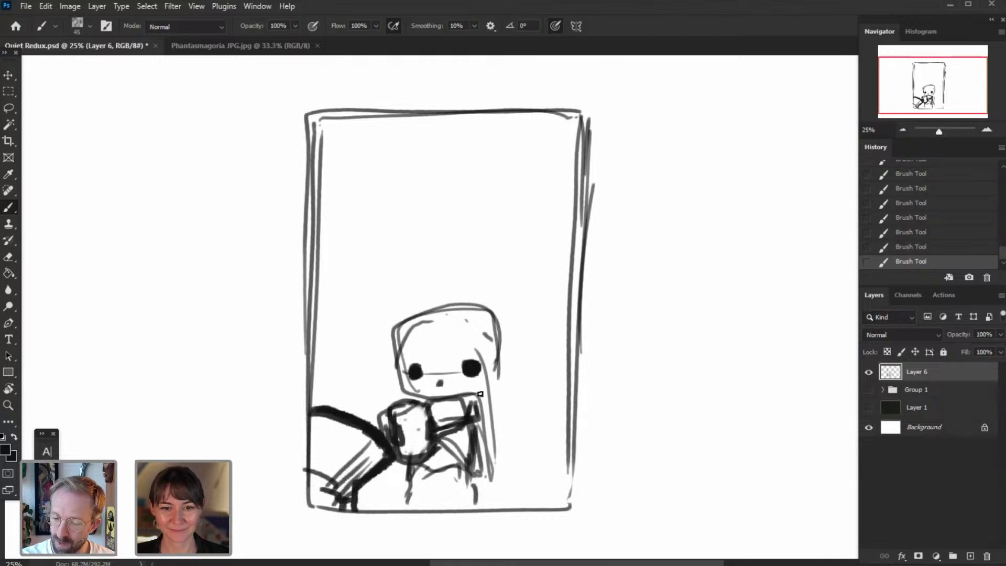
- Darken the skeleton's jaw and side, and extend its legs down to the frame's lower edge
{"action": "left_click_drag", "start_coordinate": [484, 387], "coordinate": [452, 395]}
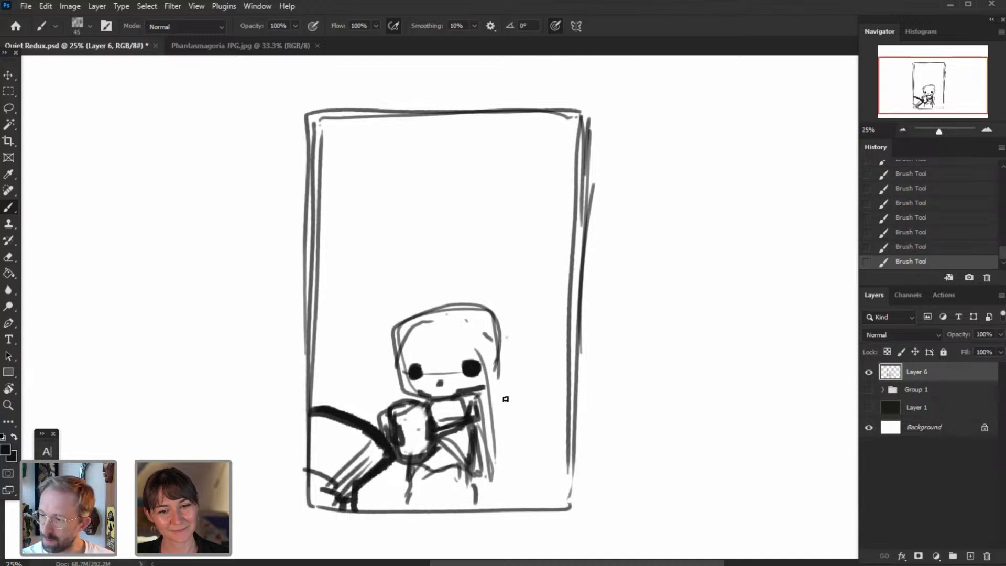
{"action": "left_click_drag", "start_coordinate": [475, 414], "coordinate": [465, 511]}
{"action": "left_click_drag", "start_coordinate": [470, 437], "coordinate": [465, 507]}
{"action": "mouse_move", "coordinate": [445, 472]}
{"action": "left_mouse_down"}
{"action": "mouse_move", "coordinate": [419, 504]}
{"action": "mouse_move", "coordinate": [428, 469]}
{"action": "mouse_move", "coordinate": [424, 507]}
{"action": "left_mouse_up"}
{"action": "left_click_drag", "start_coordinate": [414, 470], "coordinate": [409, 510]}
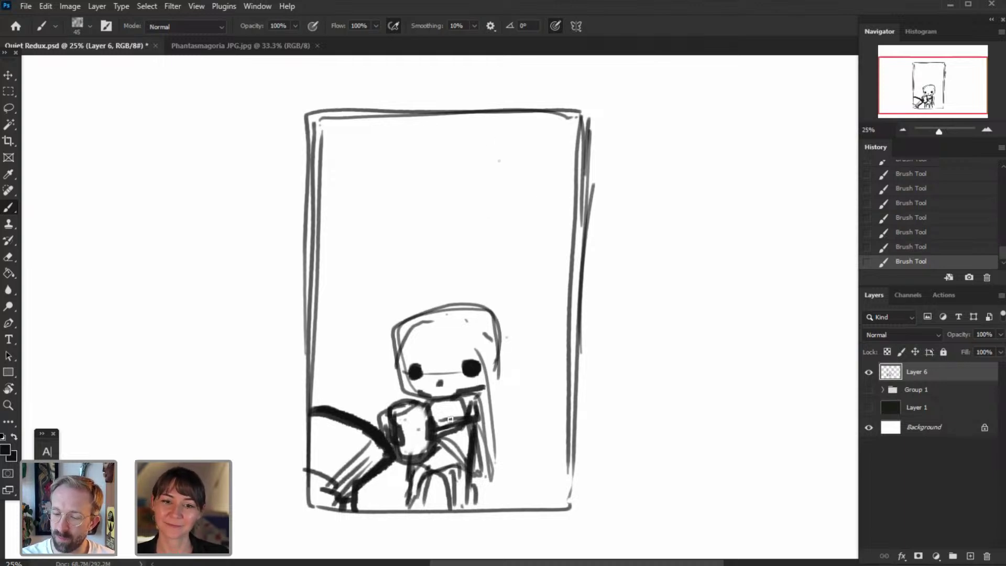
- Sketch straight lines radiating from the skeleton towards the frame's upper edge and sides
{"action": "left_click_drag", "start_coordinate": [547, 120], "coordinate": [507, 243]}
{"action": "left_click_drag", "start_coordinate": [553, 145], "coordinate": [505, 260]}
{"action": "left_click_drag", "start_coordinate": [537, 325], "coordinate": [588, 270]}
{"action": "left_click_drag", "start_coordinate": [450, 119], "coordinate": [450, 150]}
{"action": "left_click_drag", "start_coordinate": [342, 127], "coordinate": [381, 278]}
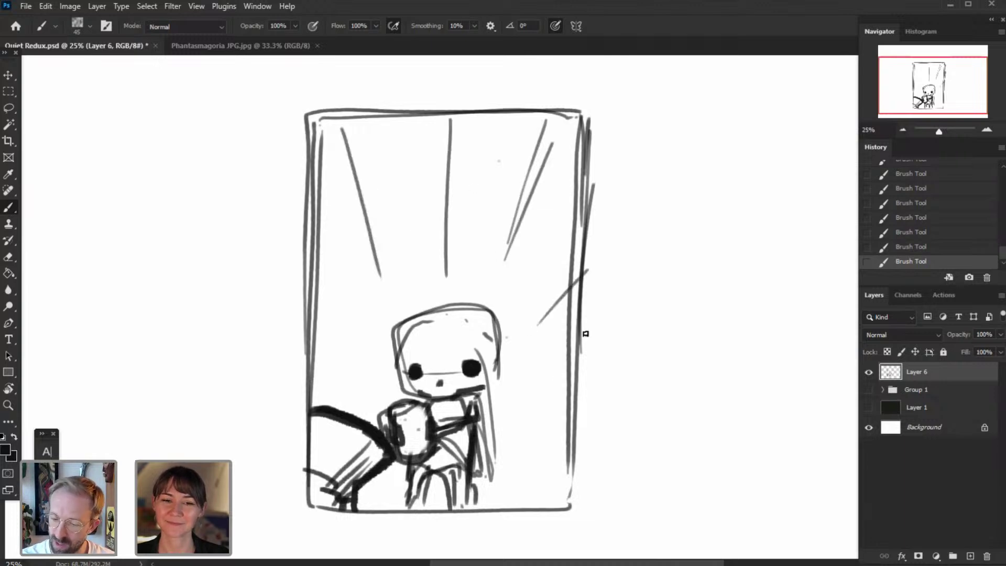
{"action": "mouse_move", "coordinate": [568, 381]}
{"action": "left_mouse_down"}
{"action": "mouse_move", "coordinate": [518, 412]}
{"action": "mouse_move", "coordinate": [520, 447]}
{"action": "left_mouse_up"}
{"action": "left_click", "coordinate": [323, 350]}
{"action": "left_click_drag", "start_coordinate": [315, 268], "coordinate": [342, 323]}
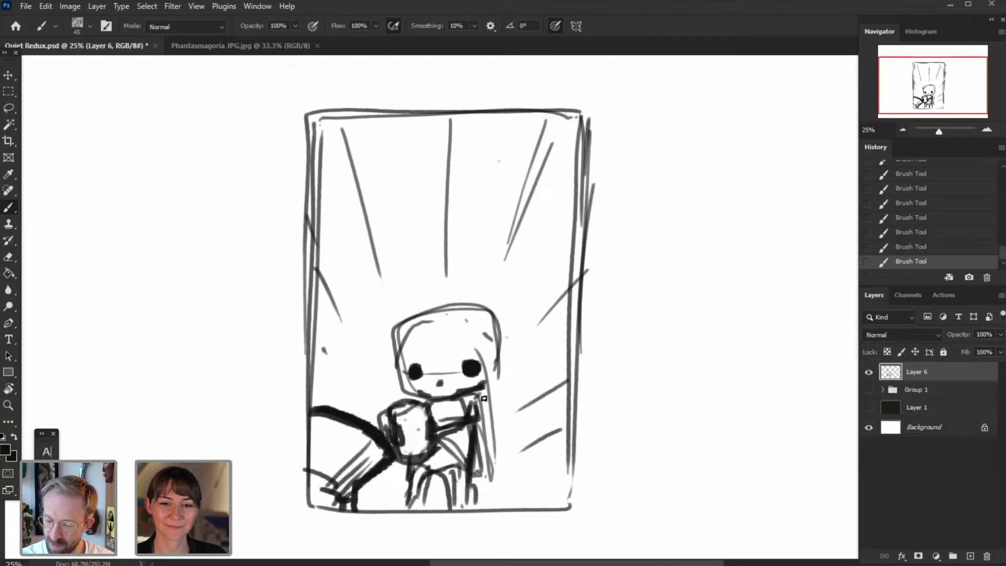
- Erase the stray vertical line beside the skeleton's body and redraw the body's side and hip
{"action": "key", "text": "e"}
{"action": "mouse_move", "coordinate": [486, 395]}
{"action": "left_mouse_down"}
{"action": "mouse_move", "coordinate": [481, 476]}
{"action": "mouse_move", "coordinate": [471, 444]}
{"action": "mouse_move", "coordinate": [472, 475]}
{"action": "left_mouse_up"}
{"action": "key", "text": "b"}
{"action": "mouse_move", "coordinate": [467, 427]}
{"action": "left_mouse_down"}
{"action": "mouse_move", "coordinate": [465, 476]}
{"action": "mouse_move", "coordinate": [465, 461]}
{"action": "left_mouse_up"}
{"action": "mouse_move", "coordinate": [468, 495]}
{"action": "left_mouse_down"}
{"action": "mouse_move", "coordinate": [447, 466]}
{"action": "mouse_move", "coordinate": [456, 454]}
{"action": "left_mouse_up"}
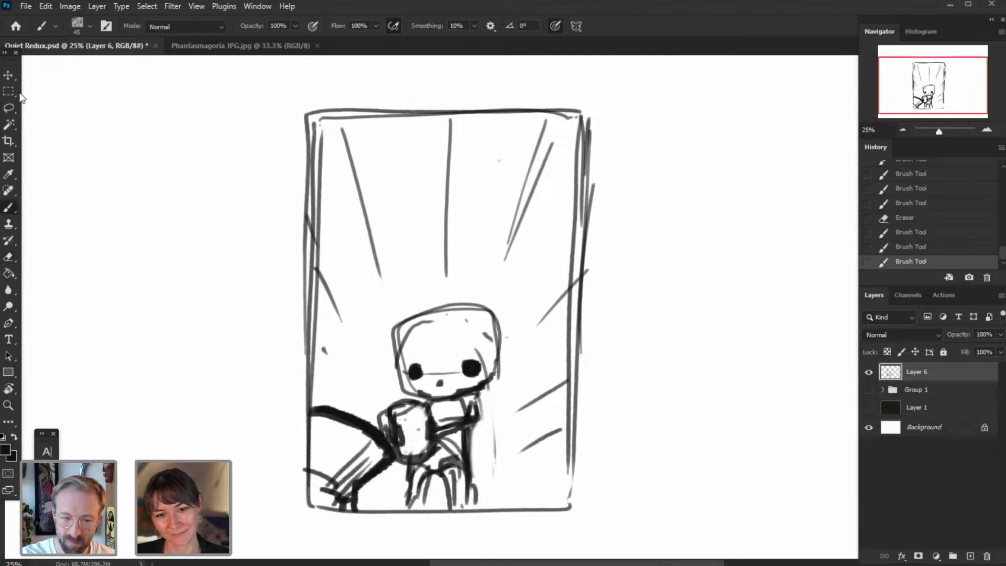
- Flip the new sketch layer horizontally
{"action": "left_click", "coordinate": [45, 6]}
{"action": "mouse_move", "coordinate": [157, 294]}
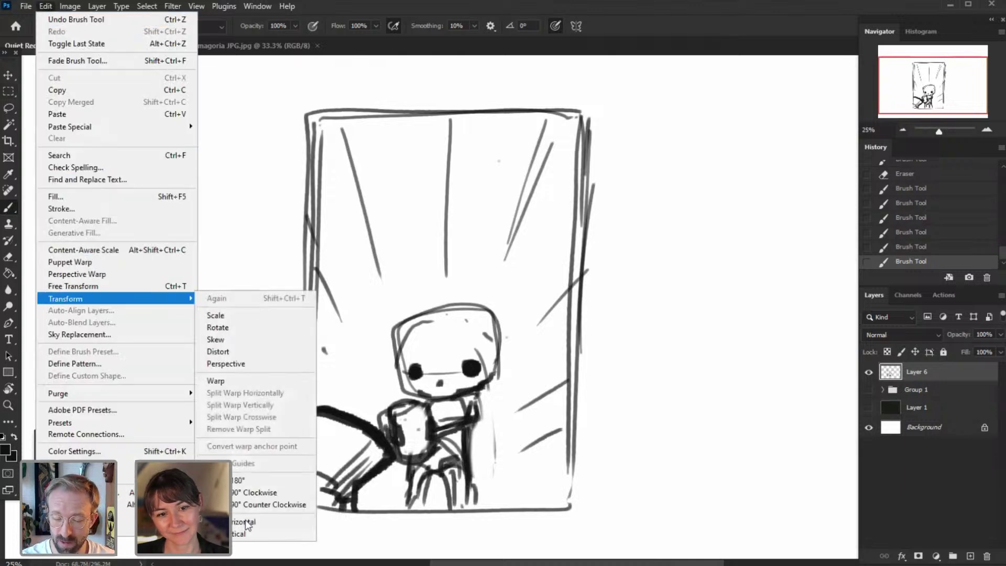
{"action": "left_click", "coordinate": [249, 511]}
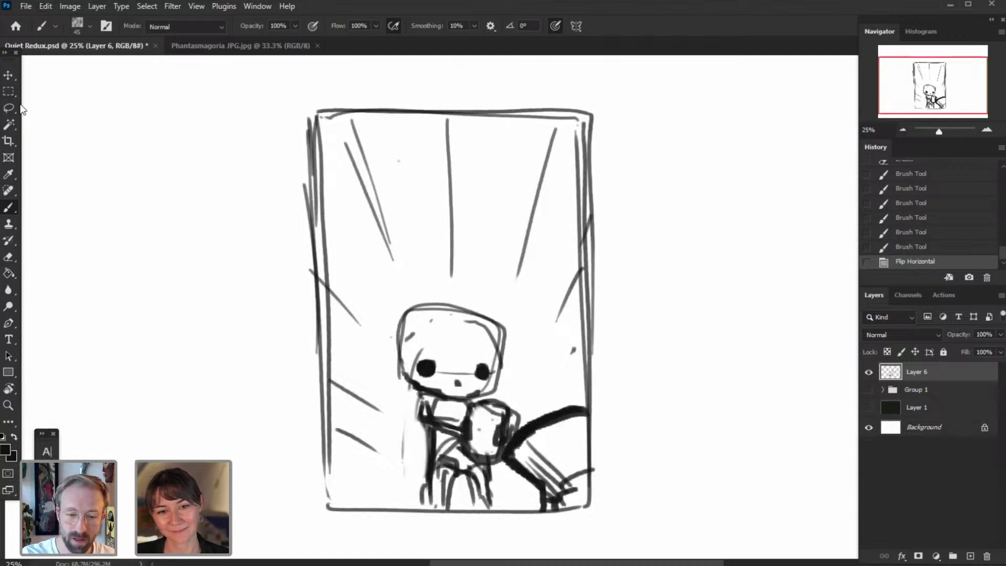
- Erase the top of the skull and redraw it as a rounder outline with a slight central peak
{"action": "key", "text": "e"}
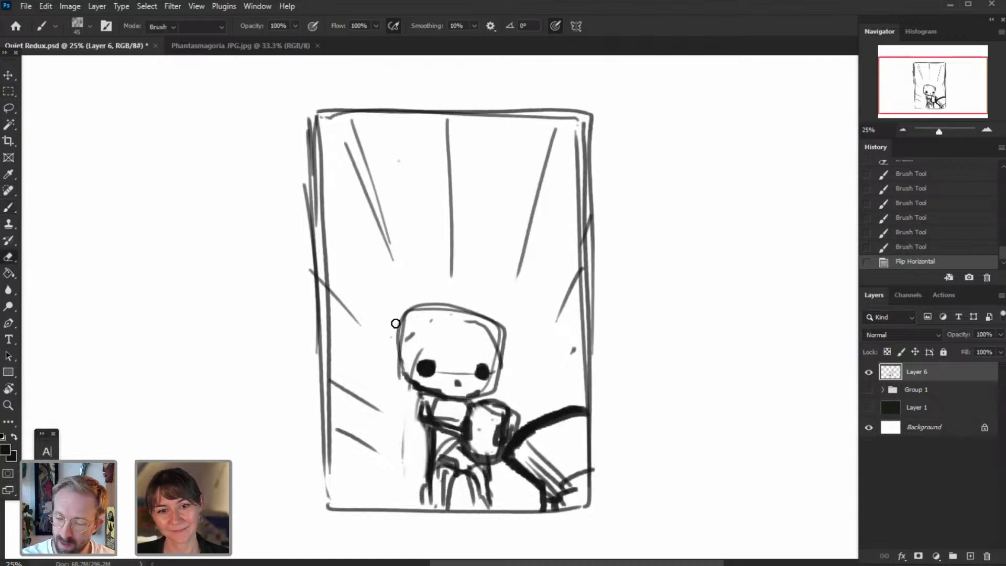
{"action": "left_click_drag", "start_coordinate": [404, 317], "coordinate": [459, 309]}
{"action": "left_click", "coordinate": [16, 208]}
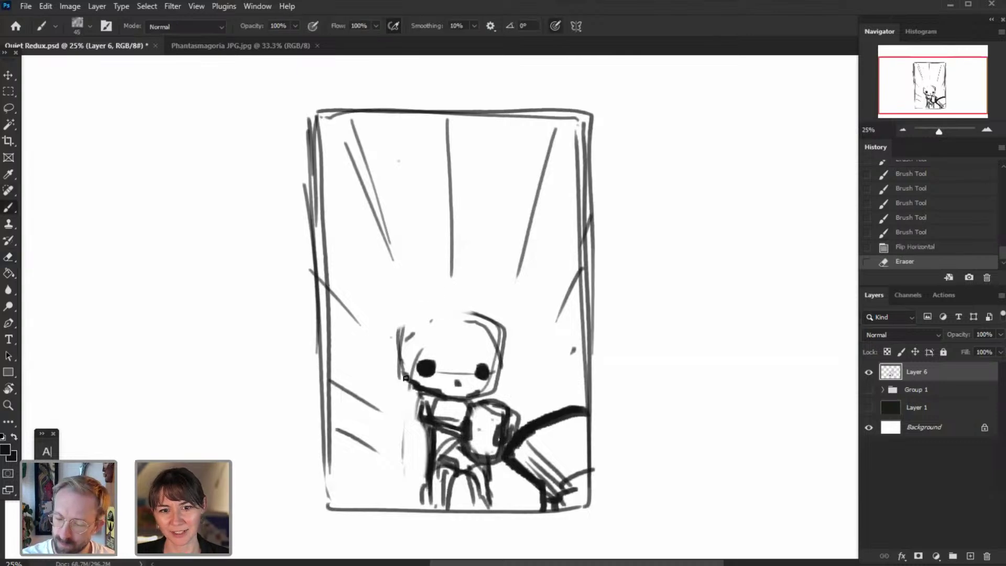
{"action": "mouse_move", "coordinate": [403, 374]}
{"action": "left_mouse_down"}
{"action": "mouse_move", "coordinate": [454, 309]}
{"action": "mouse_move", "coordinate": [509, 325]}
{"action": "left_mouse_up"}
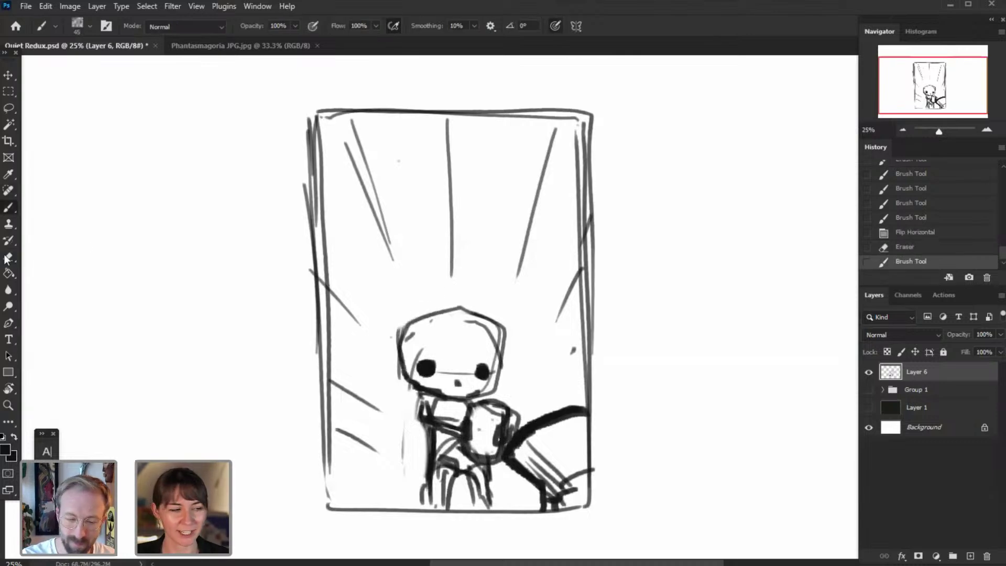
- Erase the edge of the skull's larger eye, and redraw the eye and the temple contour above it
{"action": "key", "text": "e"}
{"action": "left_click_drag", "start_coordinate": [428, 357], "coordinate": [417, 370]}
{"action": "mouse_move", "coordinate": [422, 361]}
{"action": "left_mouse_down"}
{"action": "mouse_move", "coordinate": [417, 375]}
{"action": "mouse_move", "coordinate": [435, 363]}
{"action": "mouse_move", "coordinate": [425, 376]}
{"action": "left_mouse_up"}
{"action": "left_click", "coordinate": [8, 210]}
{"action": "left_click_drag", "start_coordinate": [428, 341], "coordinate": [411, 370]}
{"action": "left_click_drag", "start_coordinate": [494, 359], "coordinate": [493, 363]}
{"action": "left_click_drag", "start_coordinate": [432, 328], "coordinate": [421, 349]}
- Strengthen the skeleton's neck, chest and side strokes beside the cup
{"action": "left_click_drag", "start_coordinate": [434, 408], "coordinate": [431, 447]}
{"action": "mouse_move", "coordinate": [436, 402]}
{"action": "left_mouse_down"}
{"action": "mouse_move", "coordinate": [470, 430]}
{"action": "mouse_move", "coordinate": [473, 416]}
{"action": "left_mouse_up"}
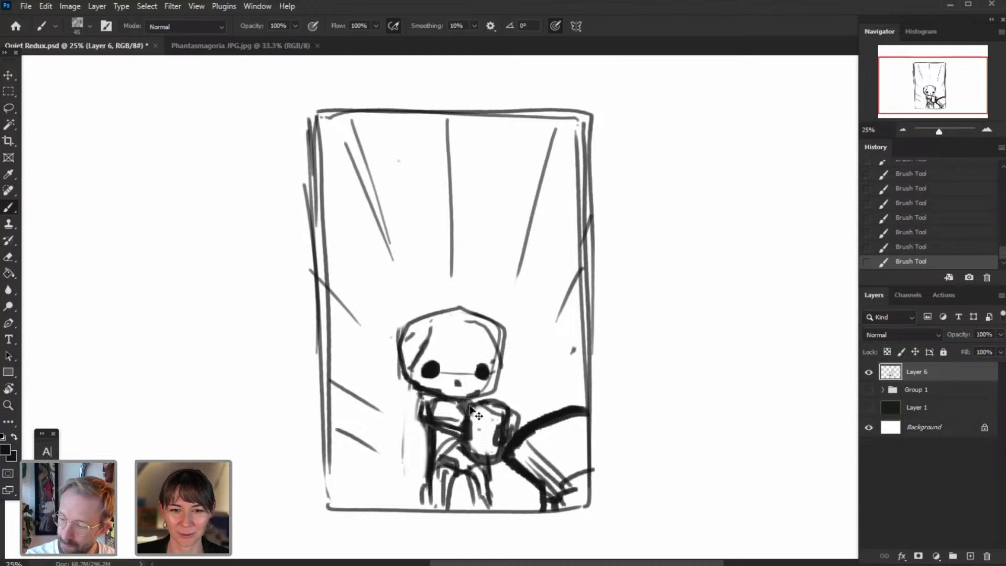
{"action": "left_click", "coordinate": [903, 236]}
{"action": "key", "text": "ctrl+shift+z"}
{"action": "key", "text": "ctrl+shift+z"}
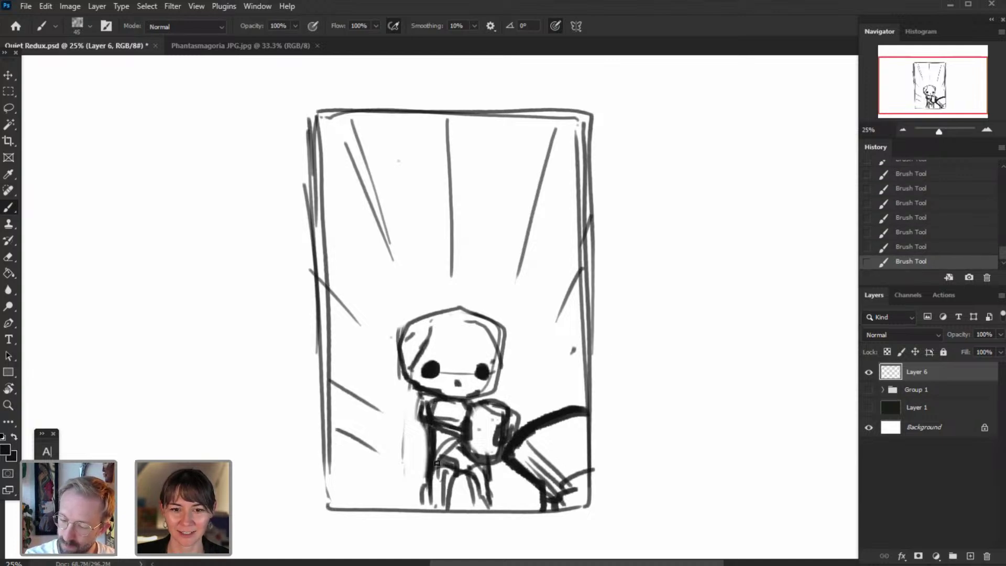
{"action": "left_click_drag", "start_coordinate": [435, 485], "coordinate": [432, 477]}
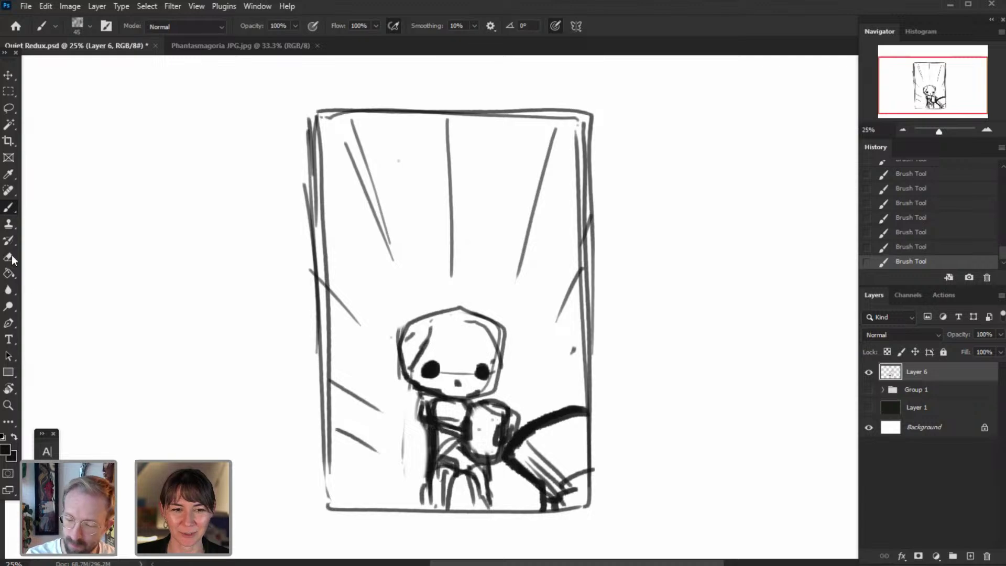
- Erase the leftover lines beside the skeleton's head and body, enlarging the eraser to 70 px
{"action": "left_click", "coordinate": [9, 256]}
{"action": "right_click", "coordinate": [435, 435]}
{"action": "left_click", "coordinate": [537, 485]}
{"action": "mouse_move", "coordinate": [425, 429]}
{"action": "left_mouse_down"}
{"action": "mouse_move", "coordinate": [425, 488]}
{"action": "mouse_move", "coordinate": [403, 479]}
{"action": "left_mouse_up"}
{"action": "key", "text": "bracketright"}
{"action": "key", "text": "bracketright"}
{"action": "key", "text": "bracketright"}
{"action": "key", "text": "bracketright"}
{"action": "key", "text": "bracketright"}
{"action": "left_click_drag", "start_coordinate": [406, 402], "coordinate": [404, 464]}
{"action": "left_click", "coordinate": [408, 396]}
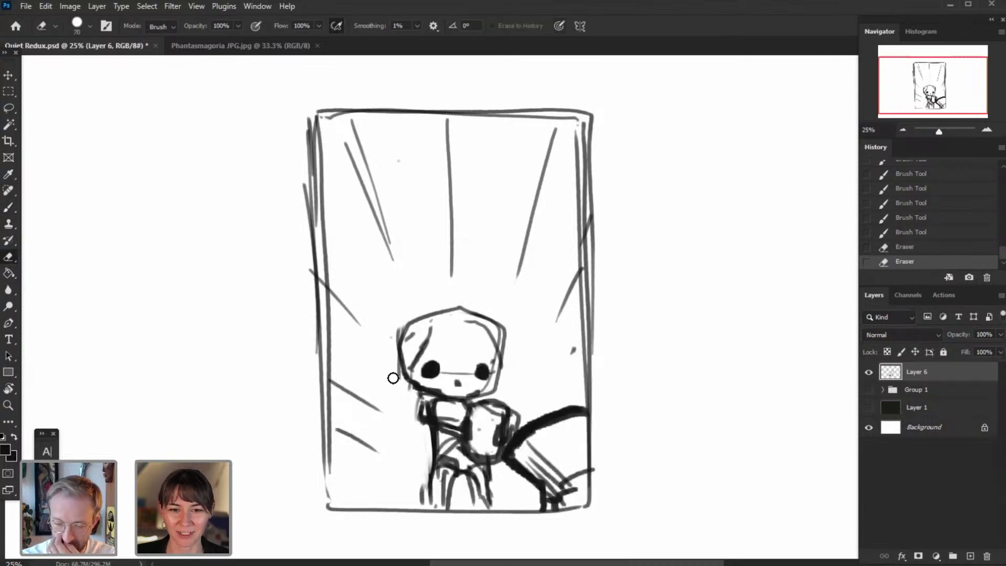
- Trim the skull's outer side and the cup's edge with a smaller eraser, and redraw the cup's elliptical rim
{"action": "key", "text": "bracketleft"}
{"action": "key", "text": "bracketleft"}
{"action": "key", "text": "bracketleft"}
{"action": "left_click_drag", "start_coordinate": [510, 362], "coordinate": [503, 387]}
{"action": "mouse_move", "coordinate": [506, 371]}
{"action": "left_mouse_down"}
{"action": "mouse_move", "coordinate": [498, 398]}
{"action": "mouse_move", "coordinate": [475, 383]}
{"action": "mouse_move", "coordinate": [508, 394]}
{"action": "left_mouse_up"}
{"action": "key", "text": "bracketright"}
{"action": "mouse_move", "coordinate": [469, 433]}
{"action": "left_mouse_down"}
{"action": "mouse_move", "coordinate": [469, 424]}
{"action": "mouse_move", "coordinate": [459, 447]}
{"action": "left_mouse_up"}
{"action": "left_click", "coordinate": [9, 208]}
{"action": "mouse_move", "coordinate": [468, 411]}
{"action": "left_mouse_down"}
{"action": "mouse_move", "coordinate": [502, 415]}
{"action": "mouse_move", "coordinate": [500, 426]}
{"action": "mouse_move", "coordinate": [523, 417]}
{"action": "mouse_move", "coordinate": [490, 408]}
{"action": "left_mouse_up"}
{"action": "key", "text": "e"}
{"action": "mouse_move", "coordinate": [500, 375]}
{"action": "left_mouse_down"}
{"action": "mouse_move", "coordinate": [496, 387]}
{"action": "mouse_move", "coordinate": [505, 319]}
{"action": "left_mouse_up"}
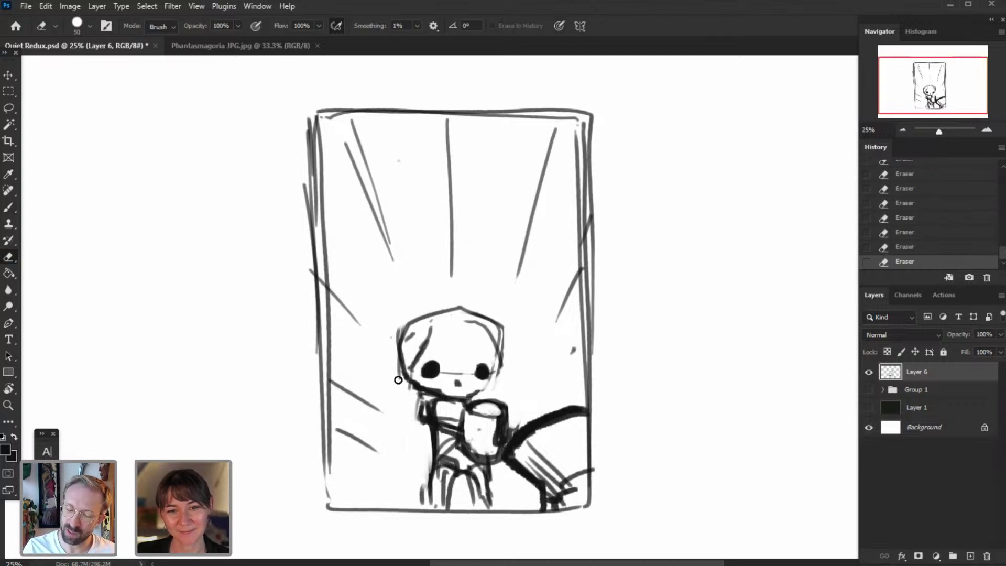
- Add brush marks around the skull's nose and draw the face contour across the forehead and cheek
{"action": "left_click", "coordinate": [11, 206]}
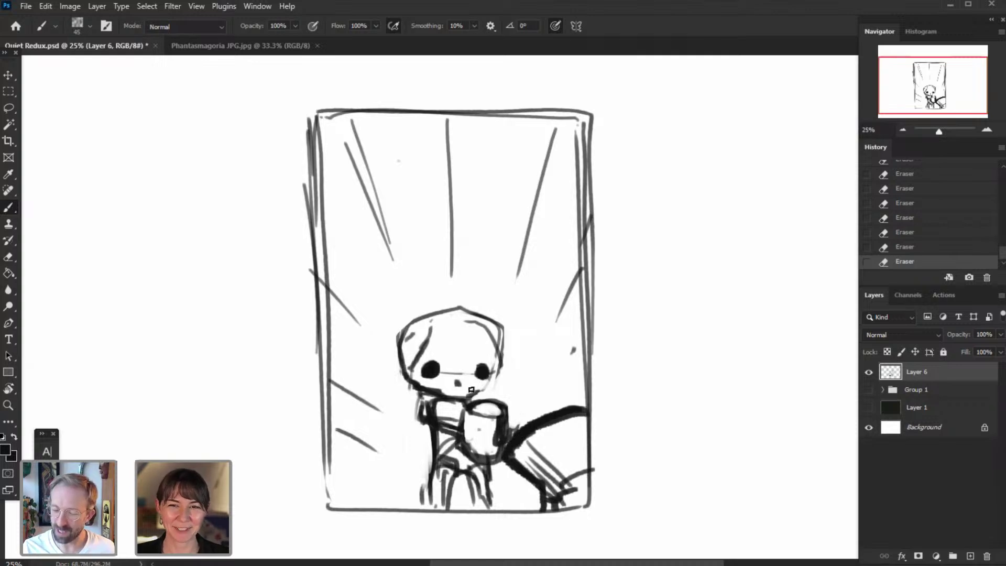
{"action": "left_click_drag", "start_coordinate": [449, 378], "coordinate": [452, 375]}
{"action": "left_click_drag", "start_coordinate": [453, 375], "coordinate": [464, 374]}
{"action": "left_click_drag", "start_coordinate": [428, 333], "coordinate": [457, 323]}
{"action": "left_click_drag", "start_coordinate": [501, 355], "coordinate": [478, 328]}
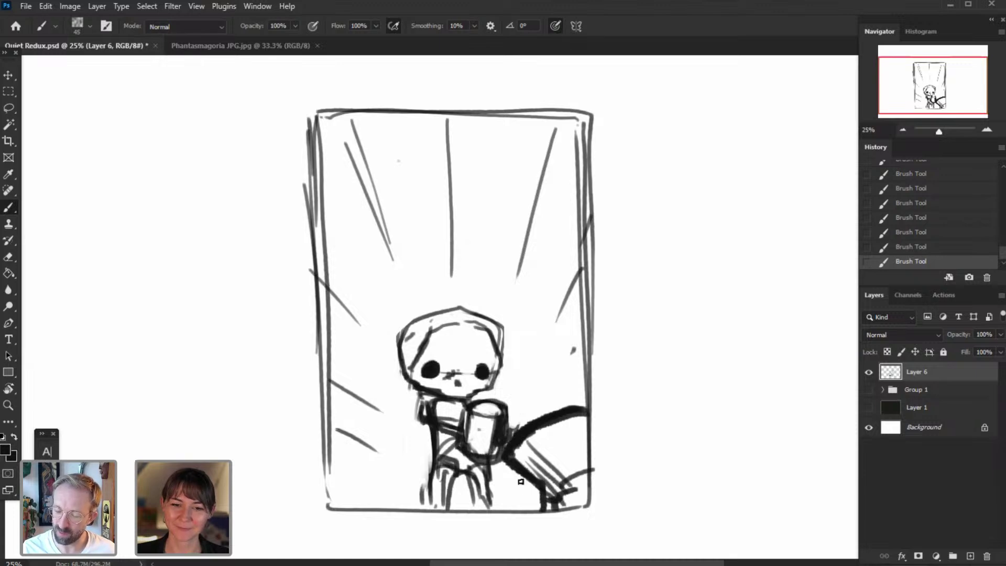
- Add a vertical stroke to the bowl's base, and darken the skeleton's hips and legs
{"action": "left_click_drag", "start_coordinate": [530, 487], "coordinate": [530, 510]}
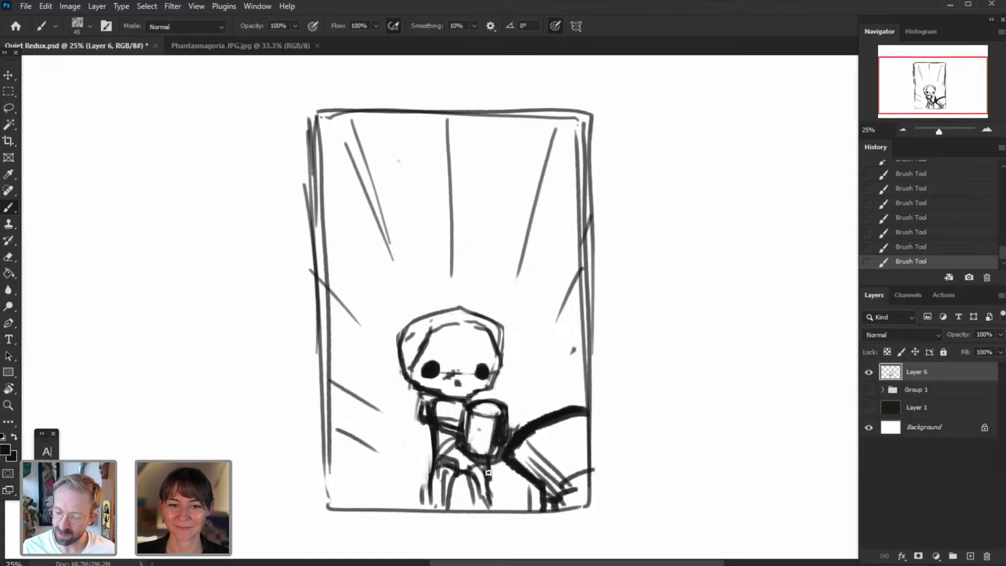
{"action": "left_click_drag", "start_coordinate": [485, 472], "coordinate": [493, 498]}
{"action": "mouse_move", "coordinate": [440, 493]}
{"action": "left_mouse_down"}
{"action": "mouse_move", "coordinate": [455, 510]}
{"action": "mouse_move", "coordinate": [426, 511]}
{"action": "left_mouse_up"}
{"action": "left_click_drag", "start_coordinate": [469, 460], "coordinate": [476, 469]}
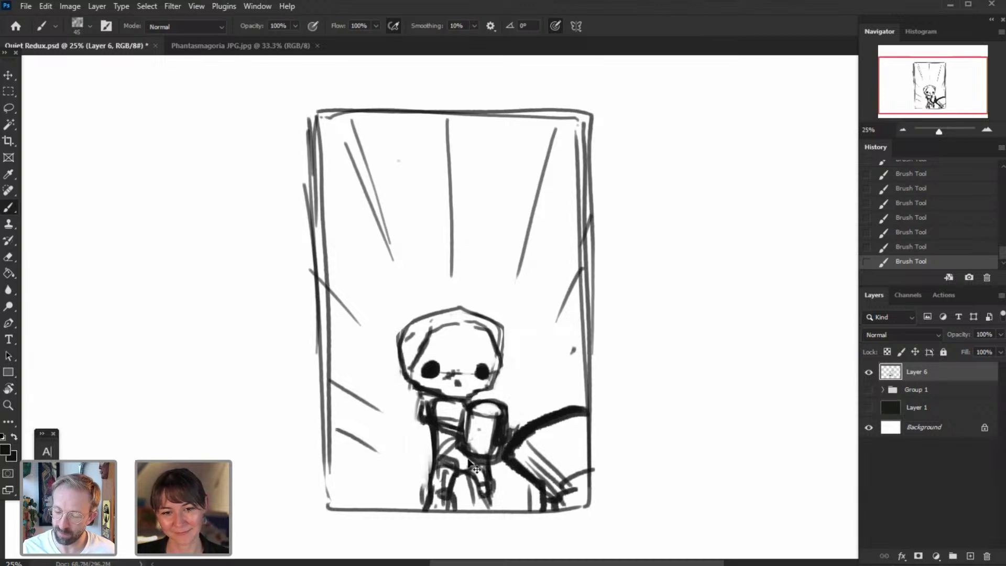
{"action": "left_click_drag", "start_coordinate": [426, 492], "coordinate": [426, 509]}
{"action": "left_click_drag", "start_coordinate": [443, 483], "coordinate": [437, 497]}
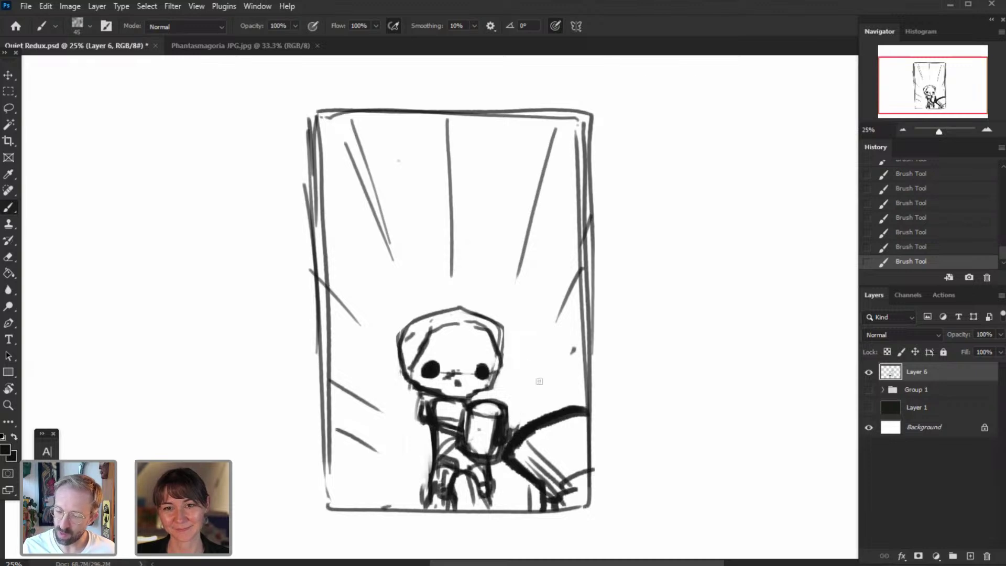
- Thicken the radiating line clusters in the upper part of the portrait frame with additional converging brush strokes
{"action": "mouse_move", "coordinate": [426, 151]}
{"action": "left_mouse_down"}
{"action": "mouse_move", "coordinate": [418, 124]}
{"action": "mouse_move", "coordinate": [446, 245]}
{"action": "left_mouse_up"}
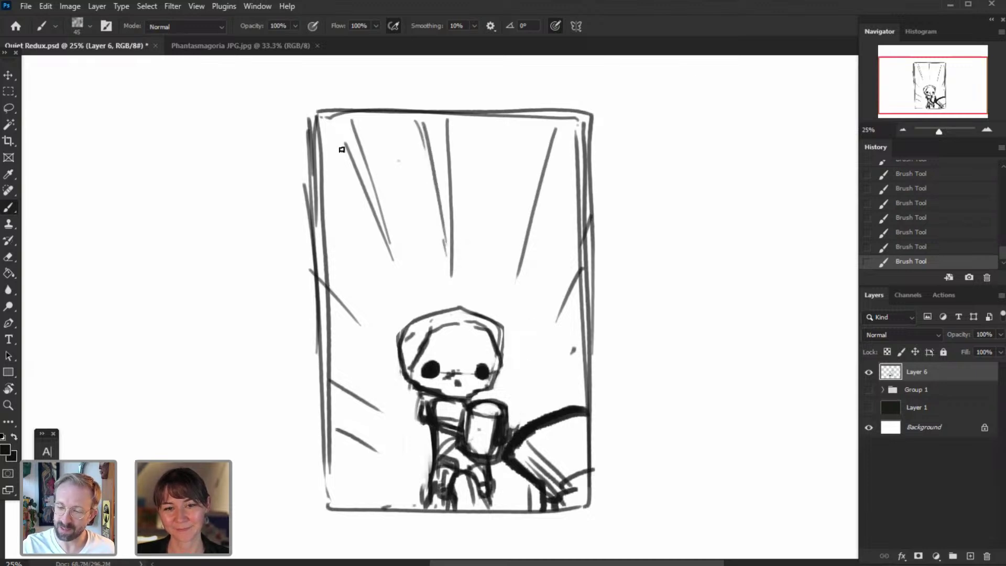
{"action": "left_click_drag", "start_coordinate": [319, 140], "coordinate": [391, 257]}
{"action": "left_click_drag", "start_coordinate": [335, 178], "coordinate": [376, 247]}
{"action": "left_click_drag", "start_coordinate": [544, 127], "coordinate": [528, 202]}
{"action": "left_click_drag", "start_coordinate": [543, 143], "coordinate": [530, 192]}
{"action": "left_click_drag", "start_coordinate": [341, 168], "coordinate": [397, 277]}
{"action": "left_click_drag", "start_coordinate": [360, 124], "coordinate": [405, 283]}
{"action": "left_click_drag", "start_coordinate": [412, 119], "coordinate": [447, 263]}
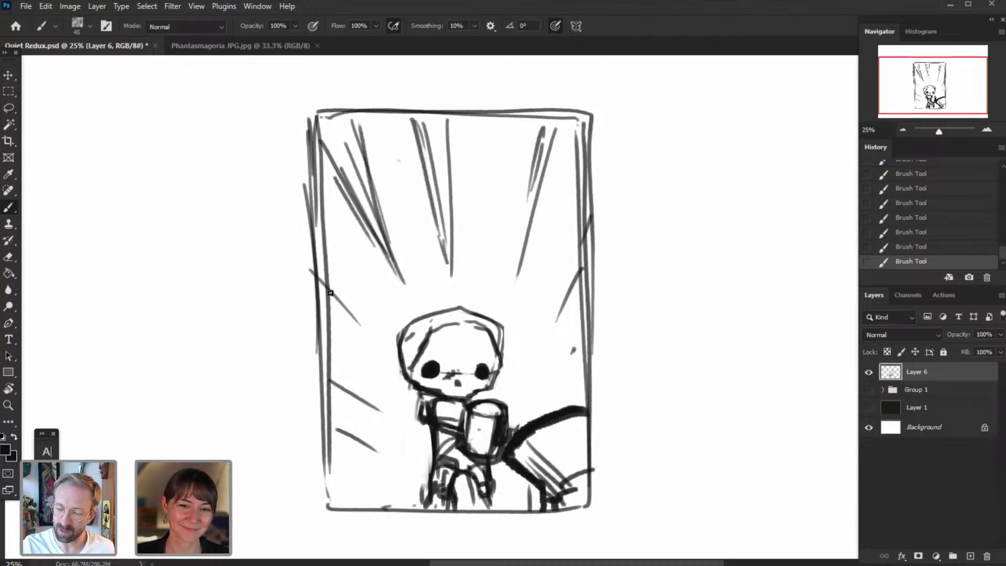
- Add short radiating strokes along the portrait frame's left side, angled inward toward the skeleton
{"action": "left_click_drag", "start_coordinate": [316, 246], "coordinate": [367, 318]}
{"action": "mouse_move", "coordinate": [375, 394]}
{"action": "left_mouse_down"}
{"action": "mouse_move", "coordinate": [321, 368]}
{"action": "mouse_move", "coordinate": [325, 359]}
{"action": "left_mouse_up"}
{"action": "left_click_drag", "start_coordinate": [355, 411], "coordinate": [321, 395]}
{"action": "left_click_drag", "start_coordinate": [358, 443], "coordinate": [328, 429]}
{"action": "left_click_drag", "start_coordinate": [325, 443], "coordinate": [353, 456]}
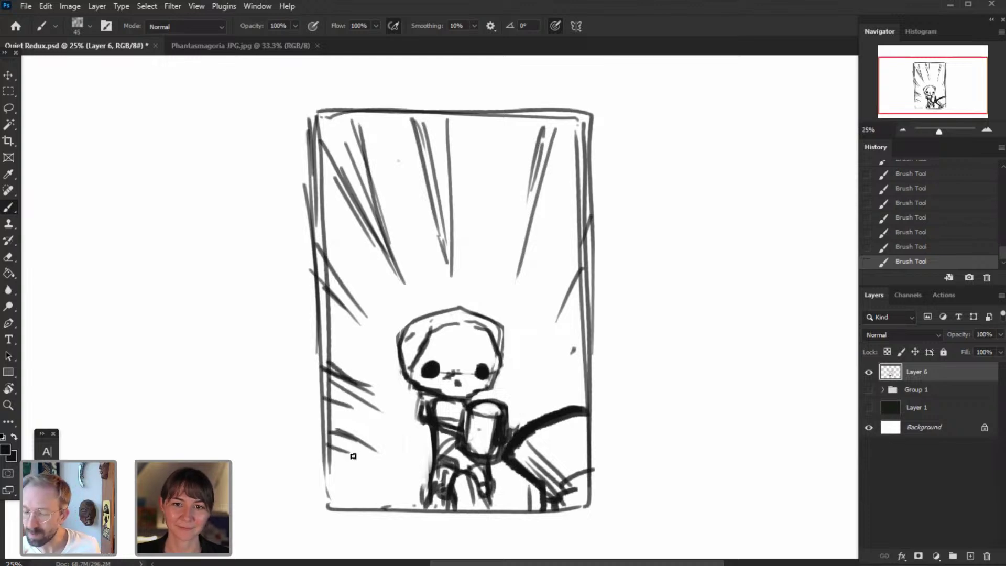
- Thin the bowl's heavy outline and base with the eraser, and redraw the lines of its base
{"action": "left_click_drag", "start_coordinate": [535, 478], "coordinate": [543, 492]}
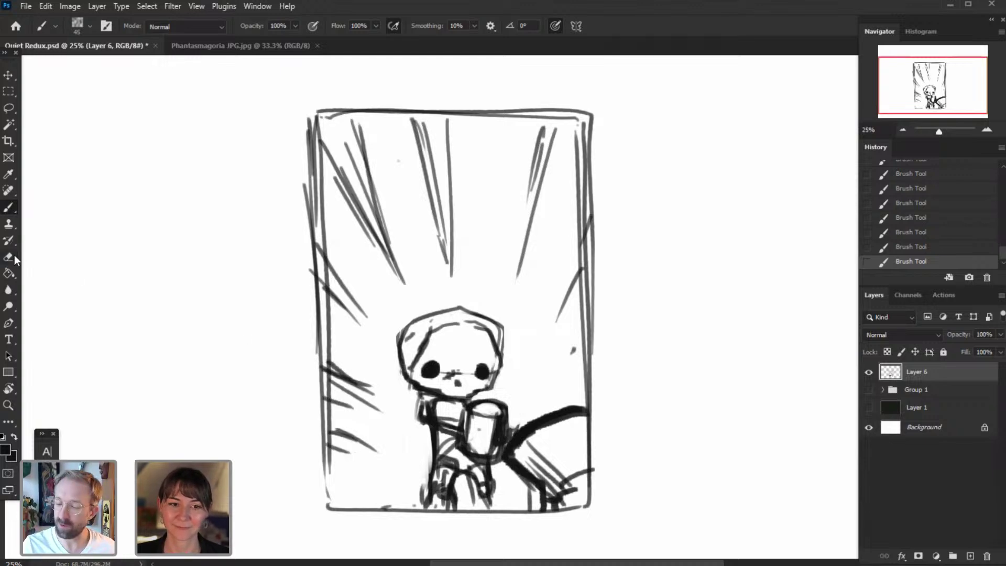
{"action": "left_click", "coordinate": [14, 256]}
{"action": "mouse_move", "coordinate": [518, 447]}
{"action": "left_mouse_down"}
{"action": "mouse_move", "coordinate": [583, 408]}
{"action": "mouse_move", "coordinate": [512, 433]}
{"action": "mouse_move", "coordinate": [583, 412]}
{"action": "mouse_move", "coordinate": [538, 432]}
{"action": "mouse_move", "coordinate": [522, 455]}
{"action": "left_mouse_up"}
{"action": "mouse_move", "coordinate": [562, 428]}
{"action": "left_mouse_down"}
{"action": "mouse_move", "coordinate": [511, 472]}
{"action": "mouse_move", "coordinate": [538, 494]}
{"action": "left_mouse_up"}
{"action": "mouse_move", "coordinate": [508, 463]}
{"action": "left_mouse_down"}
{"action": "mouse_move", "coordinate": [537, 495]}
{"action": "mouse_move", "coordinate": [571, 493]}
{"action": "mouse_move", "coordinate": [564, 502]}
{"action": "left_mouse_up"}
{"action": "left_click", "coordinate": [9, 208]}
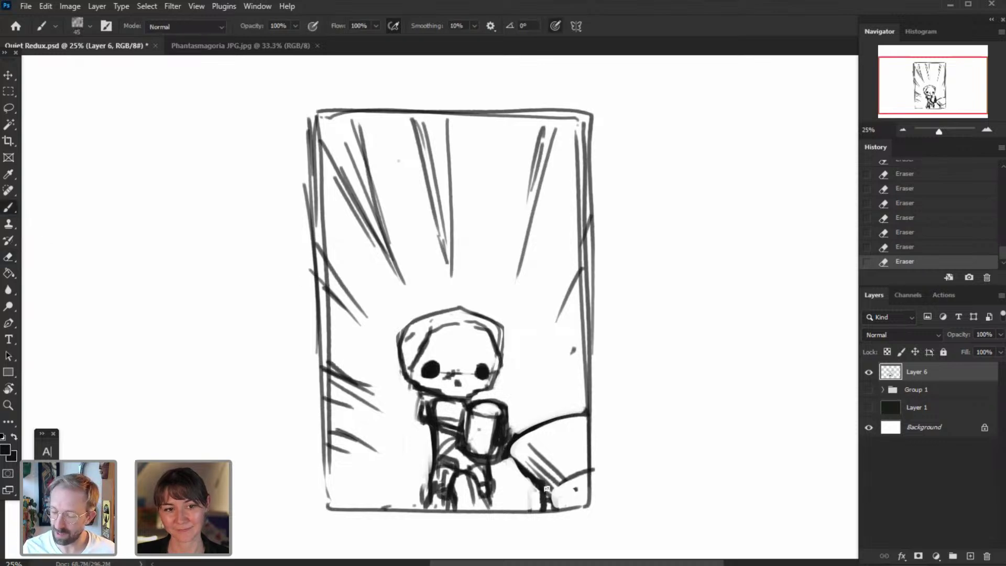
{"action": "left_click_drag", "start_coordinate": [591, 469], "coordinate": [553, 477]}
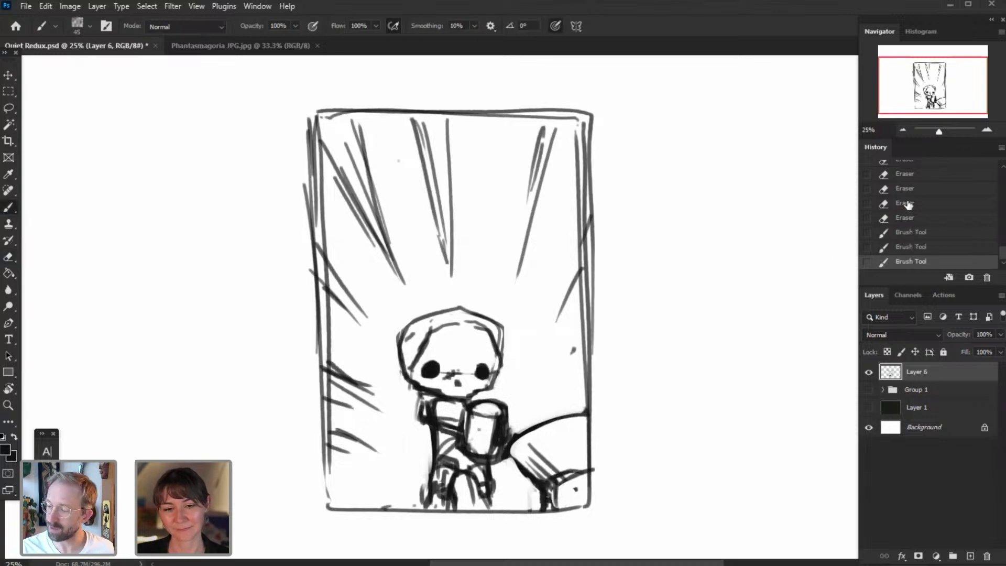
- Hide Layer 6 and show Group 1 to review the earlier thumbnails, and return to the closer portrait sketch
{"action": "left_click", "coordinate": [869, 373]}
{"action": "left_click", "coordinate": [869, 389]}
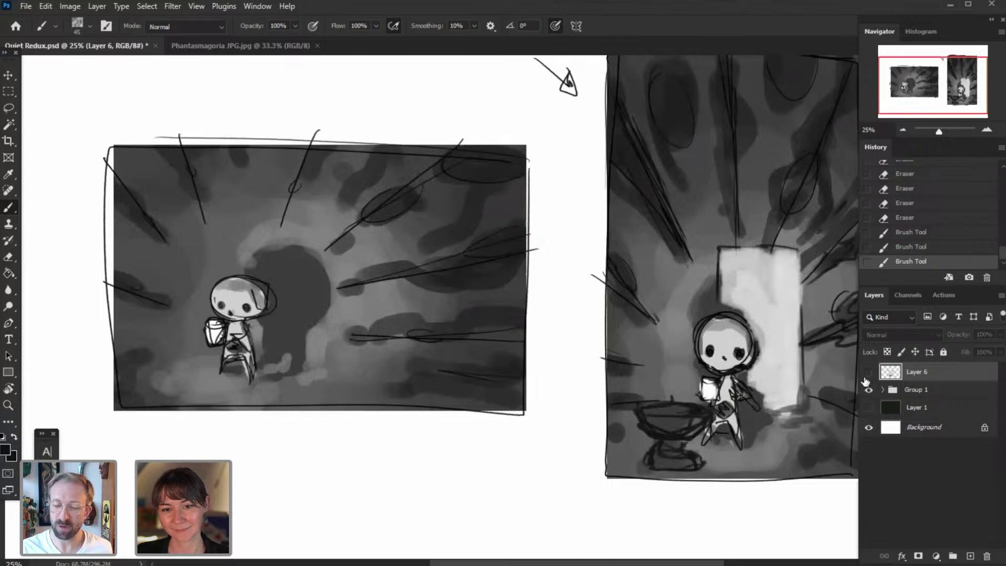
{"action": "left_click_drag", "start_coordinate": [951, 96], "coordinate": [953, 94]}
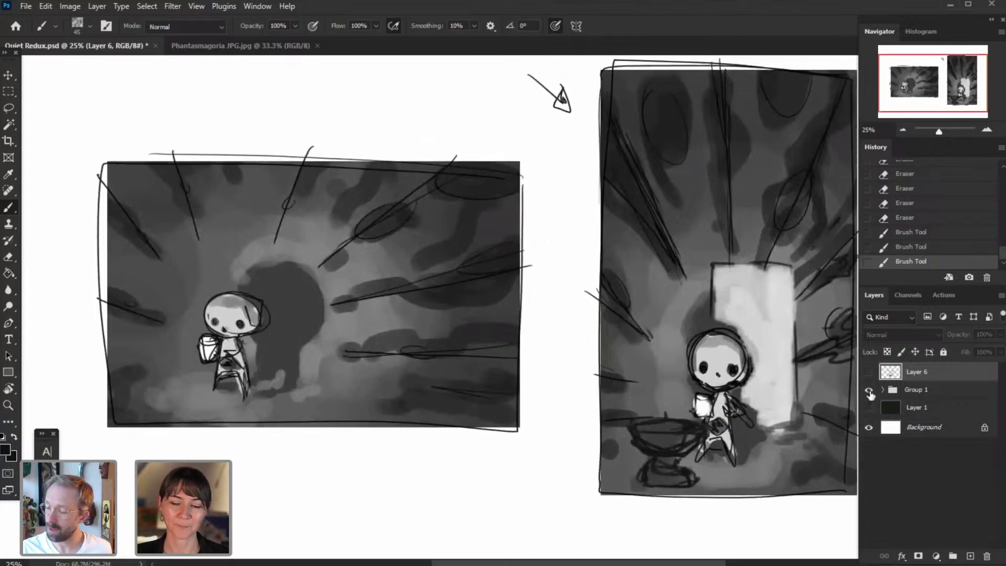
{"action": "left_click", "coordinate": [869, 389]}
{"action": "left_click", "coordinate": [869, 372]}
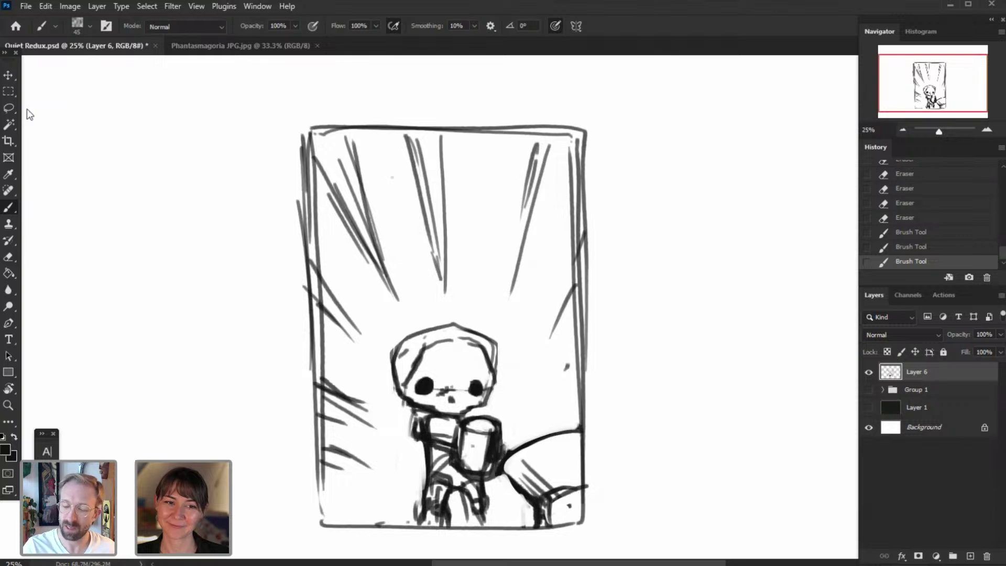
- Lasso the skeleton with its cup and scale the selection down to 95.77% with Free Transform
{"action": "left_click", "coordinate": [8, 108]}
{"action": "mouse_move", "coordinate": [520, 381]}
{"action": "left_mouse_down"}
{"action": "mouse_move", "coordinate": [432, 312]}
{"action": "mouse_move", "coordinate": [387, 406]}
{"action": "mouse_move", "coordinate": [407, 519]}
{"action": "mouse_move", "coordinate": [490, 523]}
{"action": "mouse_move", "coordinate": [529, 411]}
{"action": "left_mouse_up"}
{"action": "left_click", "coordinate": [45, 6]}
{"action": "left_click", "coordinate": [104, 286]}
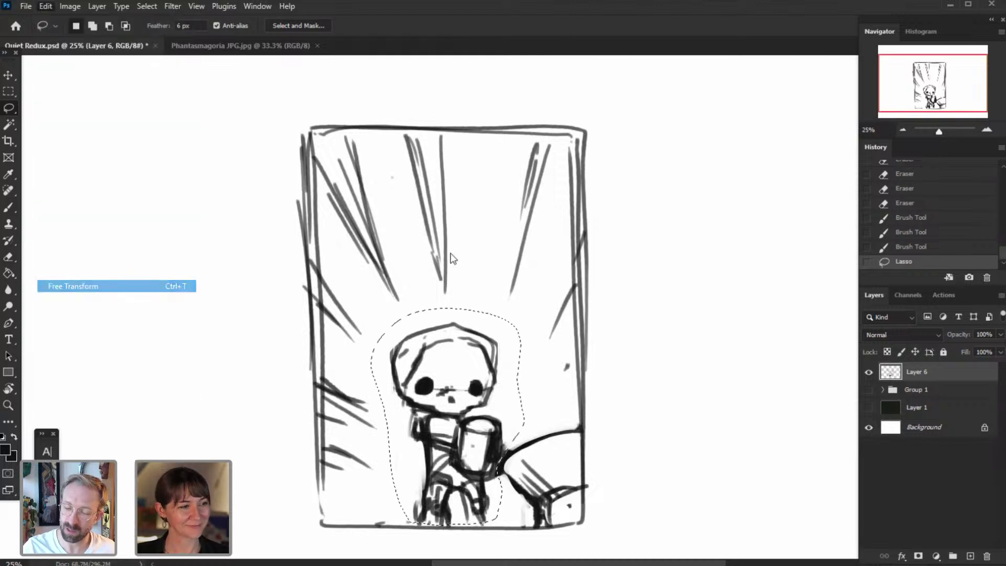
{"action": "left_click_drag", "start_coordinate": [369, 306], "coordinate": [375, 315]}
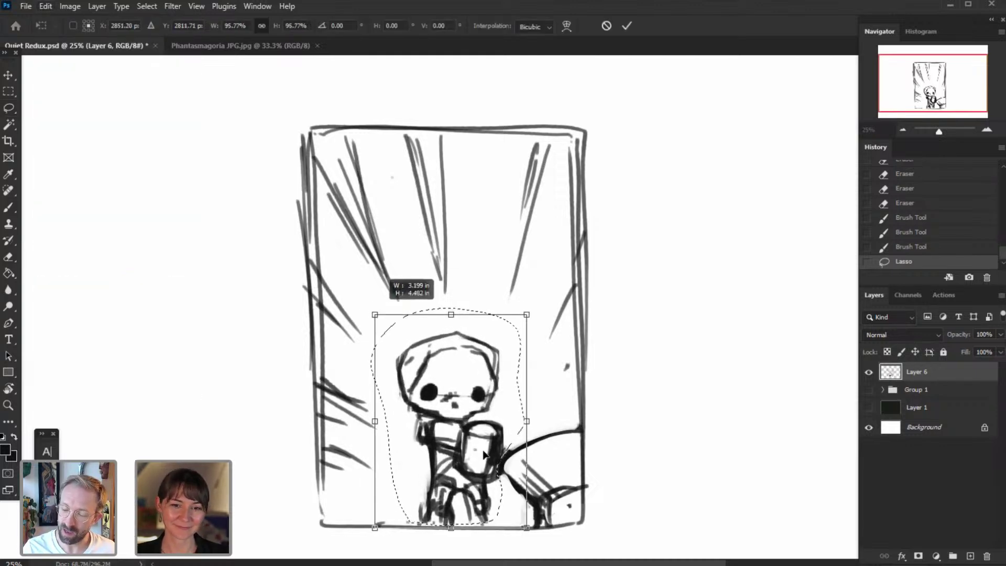
- Move the scaled skeleton right toward the bowl, standing on the frame's bottom edge, apply the transform and deselect
{"action": "left_click_drag", "start_coordinate": [485, 455], "coordinate": [480, 480]}
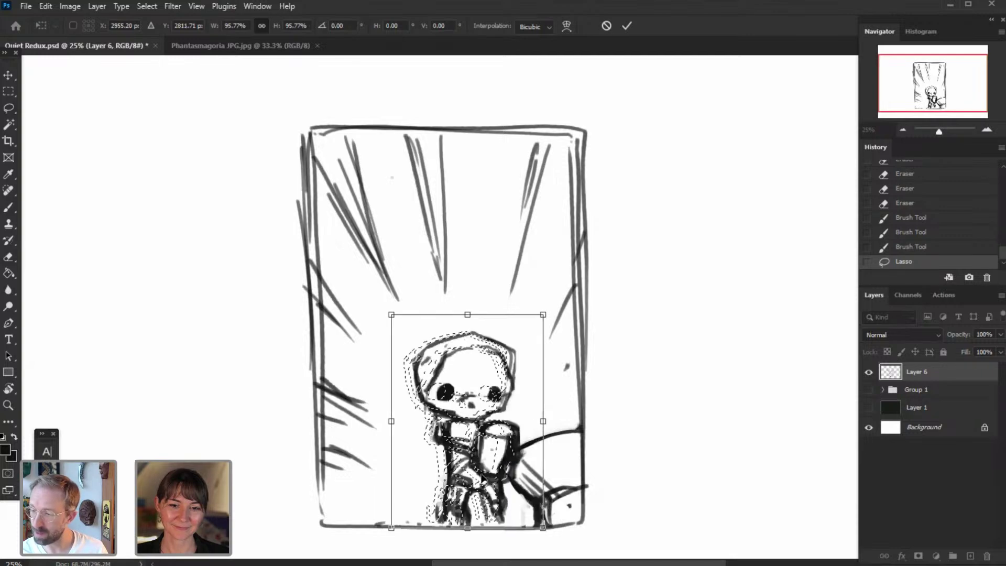
{"action": "key", "text": "Up"}
{"action": "key", "text": "Up"}
{"action": "key", "text": "Up"}
{"action": "key", "text": "Up"}
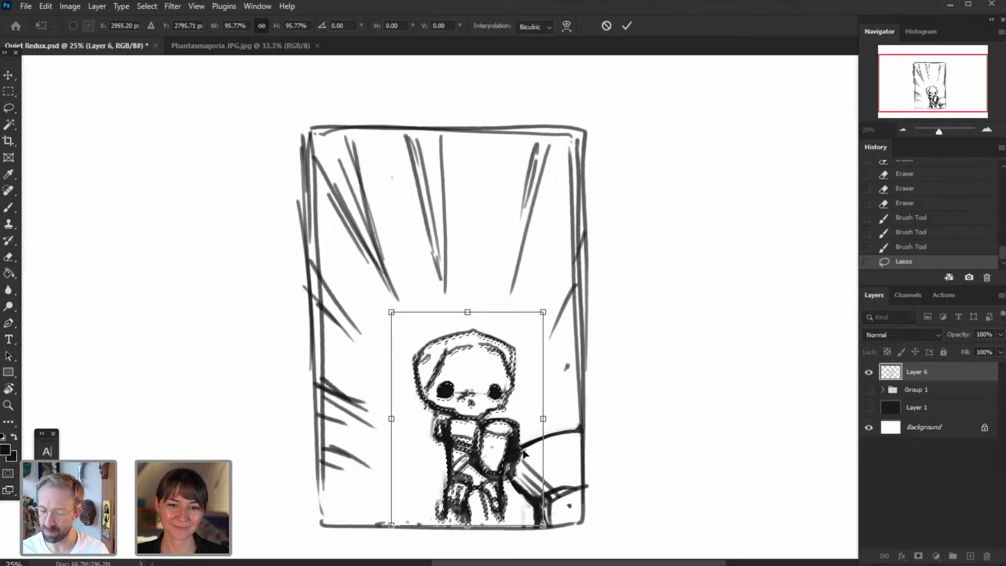
{"action": "left_click_drag", "start_coordinate": [492, 463], "coordinate": [486, 468]}
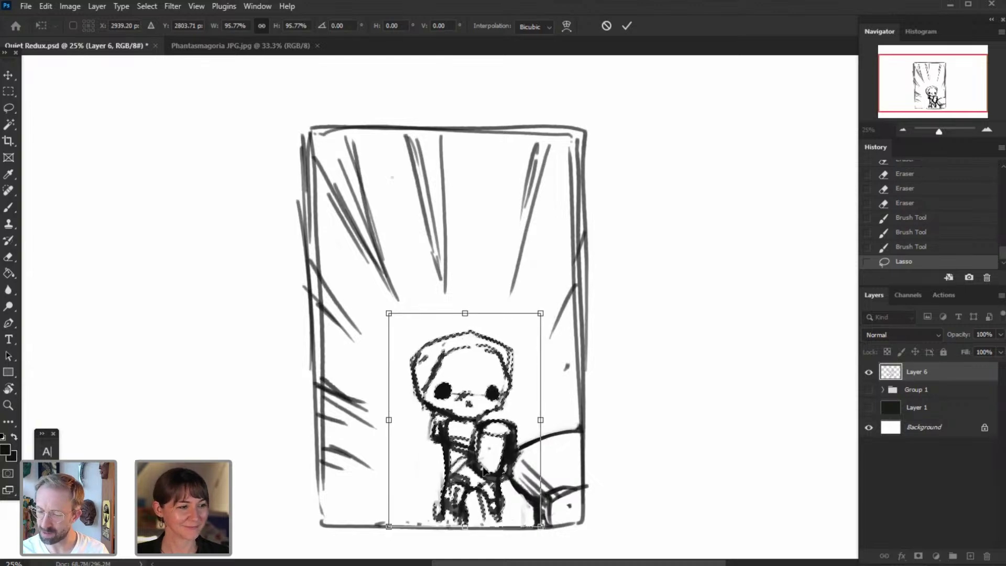
{"action": "mouse_move", "coordinate": [485, 472]}
{"action": "left_mouse_down"}
{"action": "mouse_move", "coordinate": [477, 492]}
{"action": "mouse_move", "coordinate": [484, 475]}
{"action": "left_mouse_up"}
{"action": "key", "text": "Return"}
{"action": "left_click", "coordinate": [147, 6]}
{"action": "left_click", "coordinate": [157, 32]}
- Brush more radiating lines into the upper-left and upper-right clusters above the skeleton
{"action": "left_click", "coordinate": [12, 211]}
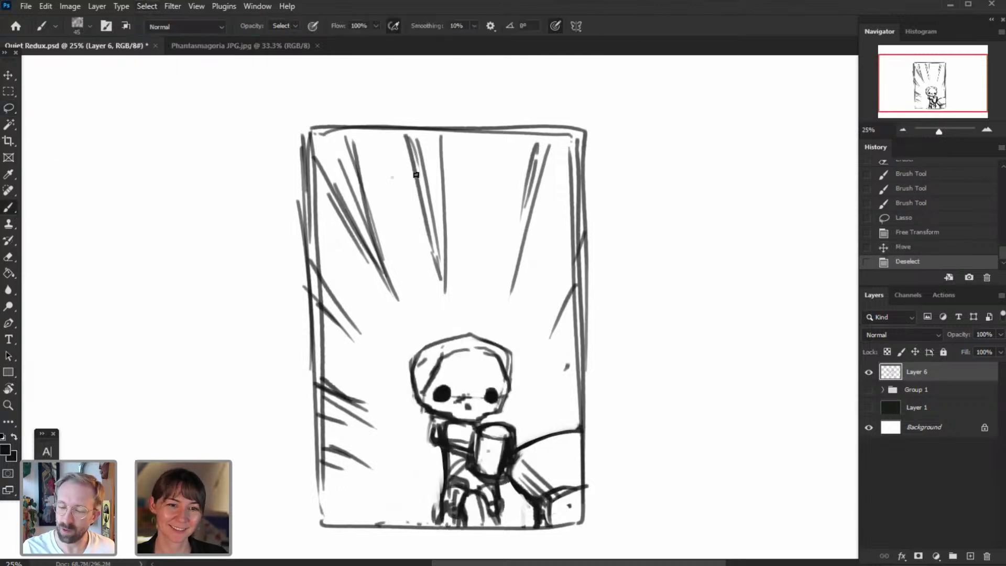
{"action": "left_click_drag", "start_coordinate": [329, 199], "coordinate": [385, 288]}
{"action": "left_click_drag", "start_coordinate": [330, 195], "coordinate": [401, 311]}
{"action": "mouse_move", "coordinate": [523, 137]}
{"action": "left_mouse_down"}
{"action": "mouse_move", "coordinate": [504, 258]}
{"action": "mouse_move", "coordinate": [494, 266]}
{"action": "left_mouse_up"}
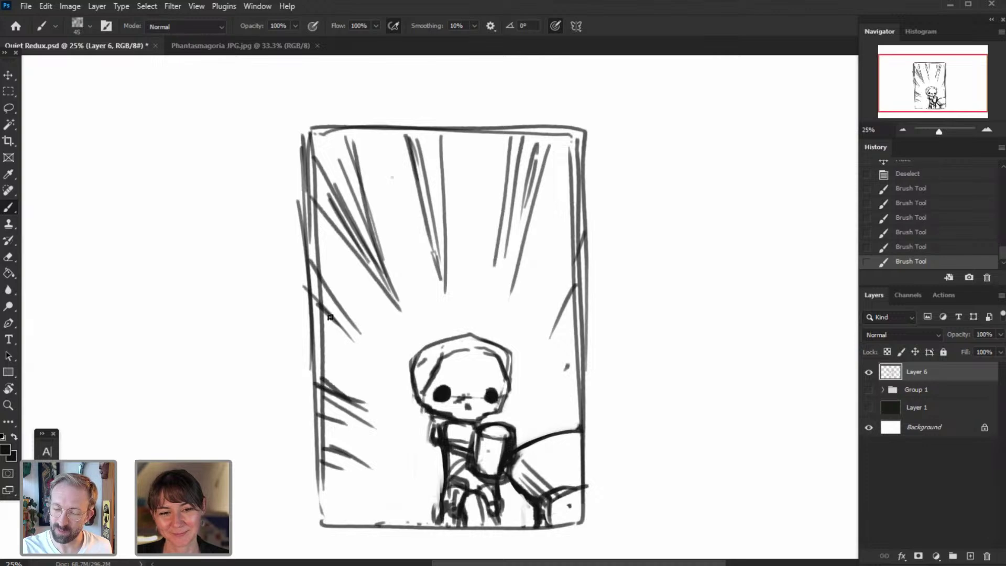
- Build up the radiating strokes along the frame's left edge with darker, longer lines pointing at the skeleton
{"action": "left_click_drag", "start_coordinate": [310, 281], "coordinate": [379, 339]}
{"action": "left_click_drag", "start_coordinate": [312, 310], "coordinate": [378, 345]}
{"action": "mouse_move", "coordinate": [318, 323]}
{"action": "left_mouse_down"}
{"action": "mouse_move", "coordinate": [359, 347]}
{"action": "mouse_move", "coordinate": [354, 400]}
{"action": "mouse_move", "coordinate": [324, 378]}
{"action": "mouse_move", "coordinate": [373, 412]}
{"action": "mouse_move", "coordinate": [340, 398]}
{"action": "mouse_move", "coordinate": [342, 389]}
{"action": "mouse_move", "coordinate": [366, 409]}
{"action": "left_mouse_up"}
{"action": "left_click_drag", "start_coordinate": [318, 375], "coordinate": [373, 396]}
{"action": "mouse_move", "coordinate": [318, 372]}
{"action": "left_mouse_down"}
{"action": "mouse_move", "coordinate": [374, 400]}
{"action": "mouse_move", "coordinate": [358, 429]}
{"action": "left_mouse_up"}
{"action": "mouse_move", "coordinate": [318, 462]}
{"action": "left_mouse_down"}
{"action": "mouse_move", "coordinate": [378, 474]}
{"action": "mouse_move", "coordinate": [360, 475]}
{"action": "mouse_move", "coordinate": [367, 480]}
{"action": "mouse_move", "coordinate": [375, 477]}
{"action": "mouse_move", "coordinate": [334, 449]}
{"action": "left_mouse_up"}
- Erase the stray outer lines of the frame's left edge, enlarging the eraser to 150 px
{"action": "key", "text": "e"}
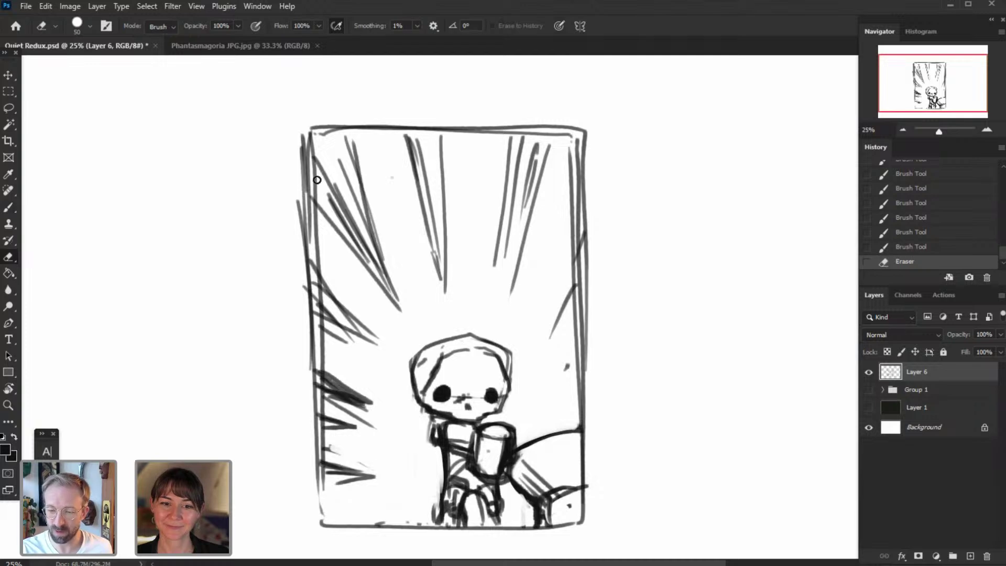
{"action": "left_click_drag", "start_coordinate": [302, 141], "coordinate": [302, 256]}
{"action": "left_click_drag", "start_coordinate": [303, 179], "coordinate": [304, 283]}
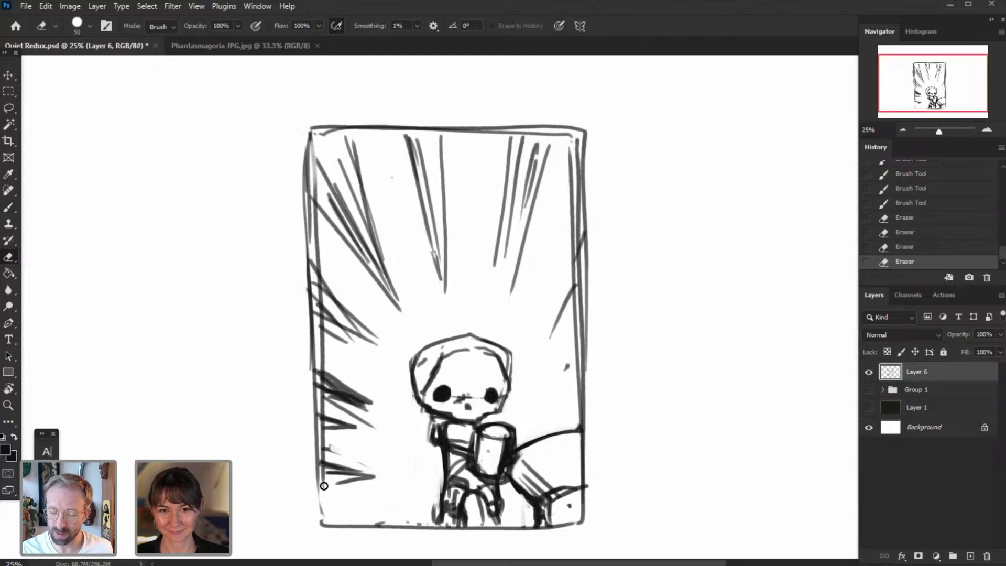
{"action": "left_click_drag", "start_coordinate": [323, 449], "coordinate": [324, 461]}
{"action": "key", "text": "bracketright"}
{"action": "key", "text": "bracketright"}
{"action": "key", "text": "bracketright"}
{"action": "key", "text": "bracketright"}
{"action": "key", "text": "bracketright"}
{"action": "key", "text": "bracketright"}
{"action": "key", "text": "bracketright"}
{"action": "left_click_drag", "start_coordinate": [323, 336], "coordinate": [322, 442]}
{"action": "left_click_drag", "start_coordinate": [313, 513], "coordinate": [308, 302]}
{"action": "mouse_move", "coordinate": [295, 226]}
{"action": "left_mouse_down"}
{"action": "mouse_move", "coordinate": [299, 473]}
{"action": "mouse_move", "coordinate": [308, 528]}
{"action": "left_mouse_up"}
- Undo the last erasure and draw thick vertical lines for the frame's left edge and a wider right edge
{"action": "left_click", "coordinate": [7, 209]}
{"action": "key", "text": "ctrl+z"}
{"action": "mouse_move", "coordinate": [308, 142]}
{"action": "left_mouse_down"}
{"action": "mouse_move", "coordinate": [293, 464]}
{"action": "mouse_move", "coordinate": [310, 526]}
{"action": "left_mouse_up"}
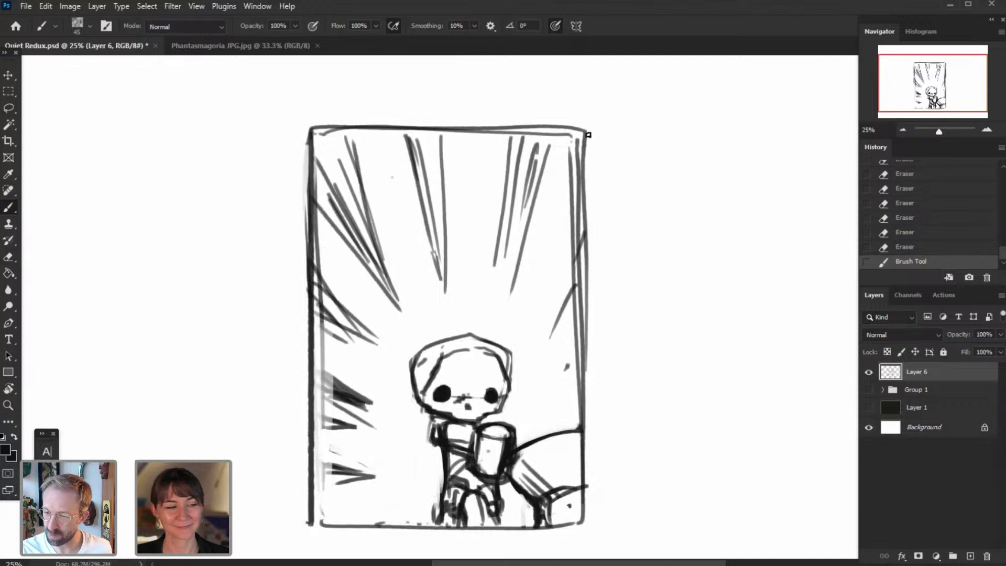
{"action": "left_click_drag", "start_coordinate": [595, 125], "coordinate": [596, 511]}
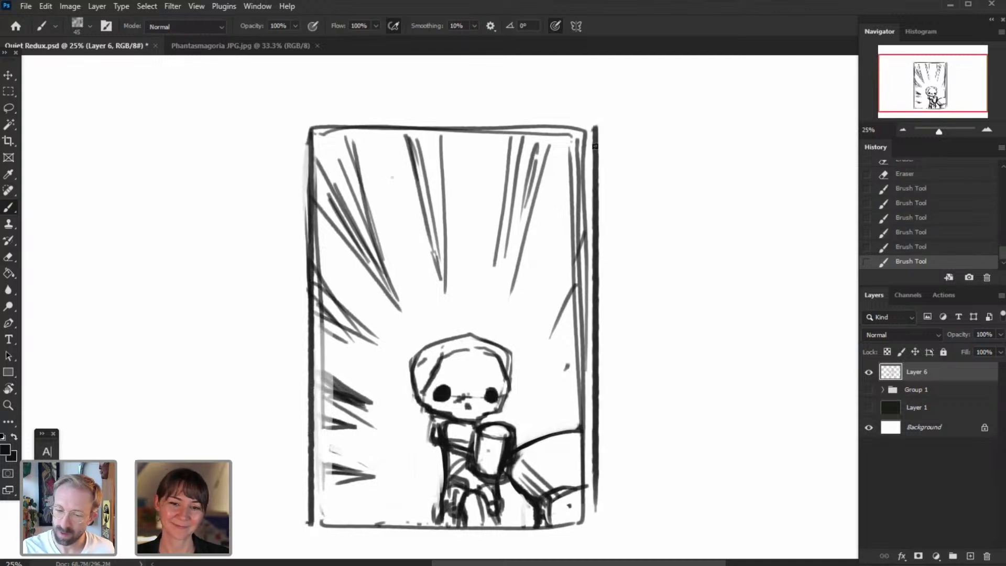
- Erase the old right frame lines, the short rays beside them and the overlapping ends of the bowl
{"action": "left_click", "coordinate": [10, 252]}
{"action": "left_click_drag", "start_coordinate": [575, 149], "coordinate": [574, 406]}
{"action": "left_click_drag", "start_coordinate": [325, 267], "coordinate": [327, 244]}
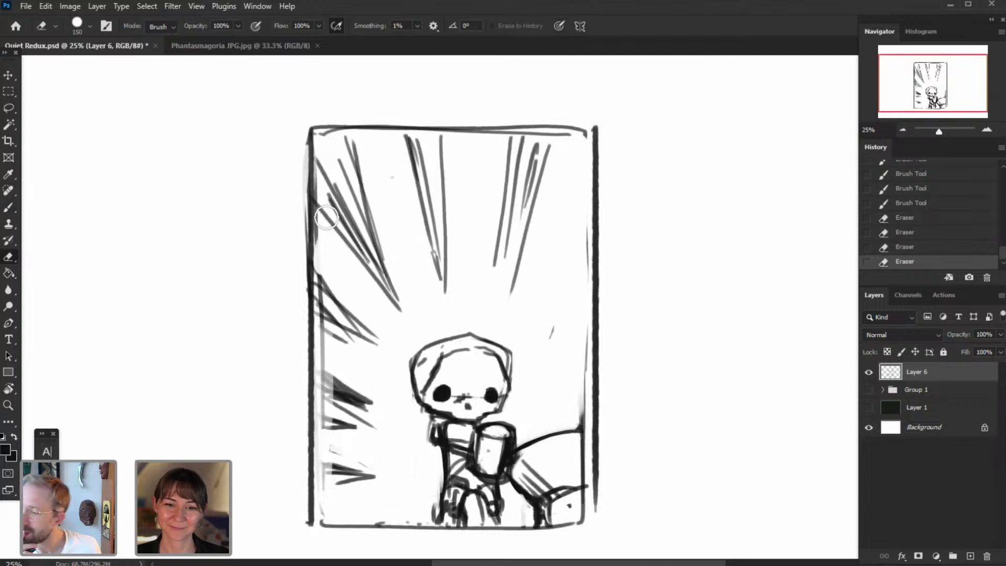
{"action": "left_click_drag", "start_coordinate": [579, 331], "coordinate": [577, 414]}
{"action": "left_click", "coordinate": [557, 326]}
{"action": "right_click", "coordinate": [560, 323]}
{"action": "left_click", "coordinate": [578, 267]}
{"action": "left_click_drag", "start_coordinate": [580, 449], "coordinate": [576, 506]}
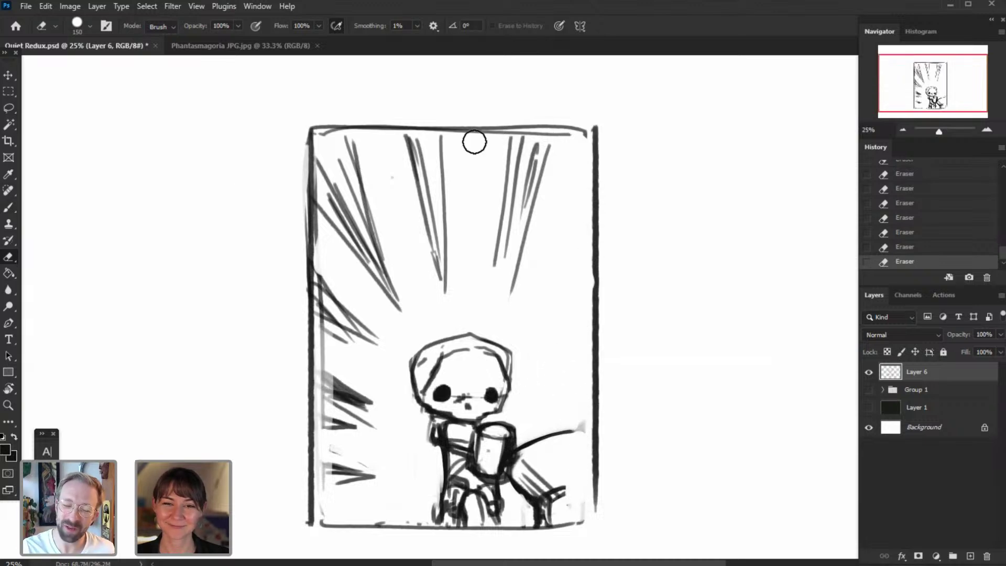
- Close the frame's bottom corners with brush strokes, and darken the skeleton's waist beneath the cup
{"action": "left_click", "coordinate": [9, 211]}
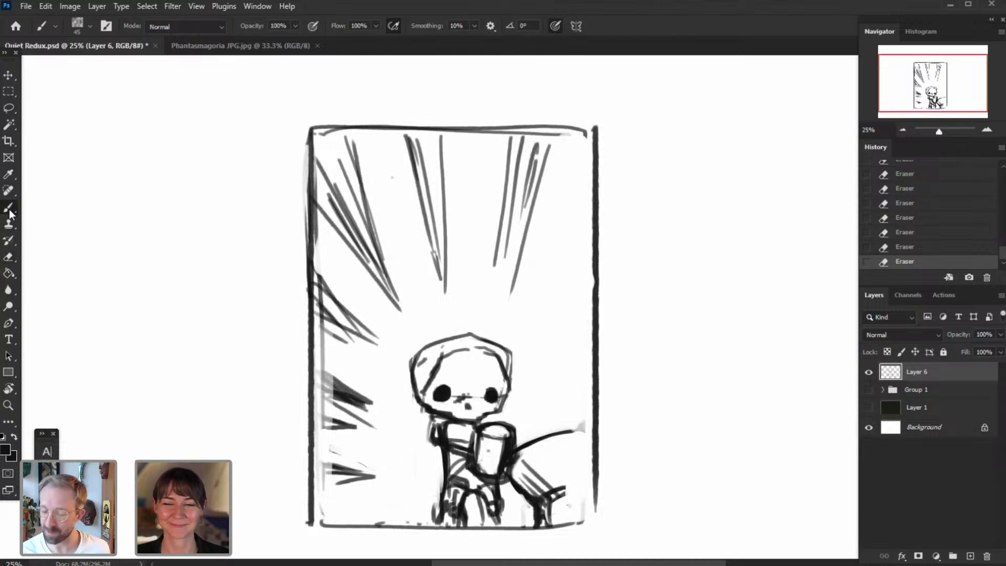
{"action": "left_click_drag", "start_coordinate": [594, 519], "coordinate": [568, 527]}
{"action": "mouse_move", "coordinate": [328, 526]}
{"action": "left_mouse_down"}
{"action": "mouse_move", "coordinate": [311, 523]}
{"action": "mouse_move", "coordinate": [346, 527]}
{"action": "left_mouse_up"}
{"action": "left_click_drag", "start_coordinate": [452, 478], "coordinate": [461, 474]}
{"action": "left_click_drag", "start_coordinate": [453, 477], "coordinate": [466, 466]}
{"action": "mouse_move", "coordinate": [452, 474]}
{"action": "left_mouse_down"}
{"action": "mouse_move", "coordinate": [468, 476]}
{"action": "mouse_move", "coordinate": [470, 460]}
{"action": "left_mouse_up"}
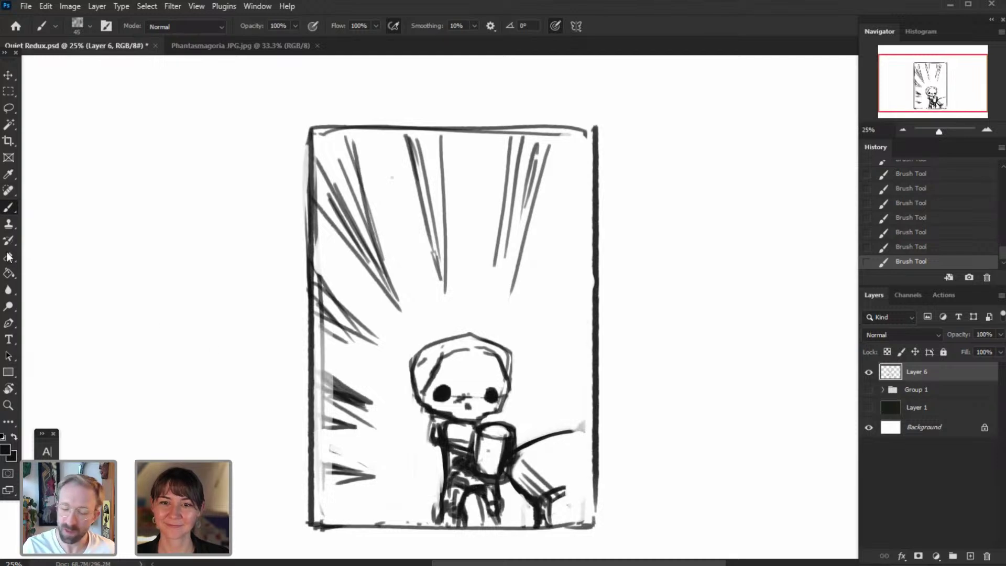
- Clean up the lines between and beside the skeleton's legs, reducing the eraser to 60 px
{"action": "left_click", "coordinate": [9, 257]}
{"action": "mouse_move", "coordinate": [480, 511]}
{"action": "left_mouse_down"}
{"action": "mouse_move", "coordinate": [491, 491]}
{"action": "mouse_move", "coordinate": [491, 500]}
{"action": "left_mouse_up"}
{"action": "key", "text": "bracketleft"}
{"action": "key", "text": "bracketleft"}
{"action": "key", "text": "bracketleft"}
{"action": "mouse_move", "coordinate": [487, 509]}
{"action": "left_mouse_down"}
{"action": "mouse_move", "coordinate": [467, 517]}
{"action": "mouse_move", "coordinate": [455, 501]}
{"action": "mouse_move", "coordinate": [438, 500]}
{"action": "left_mouse_up"}
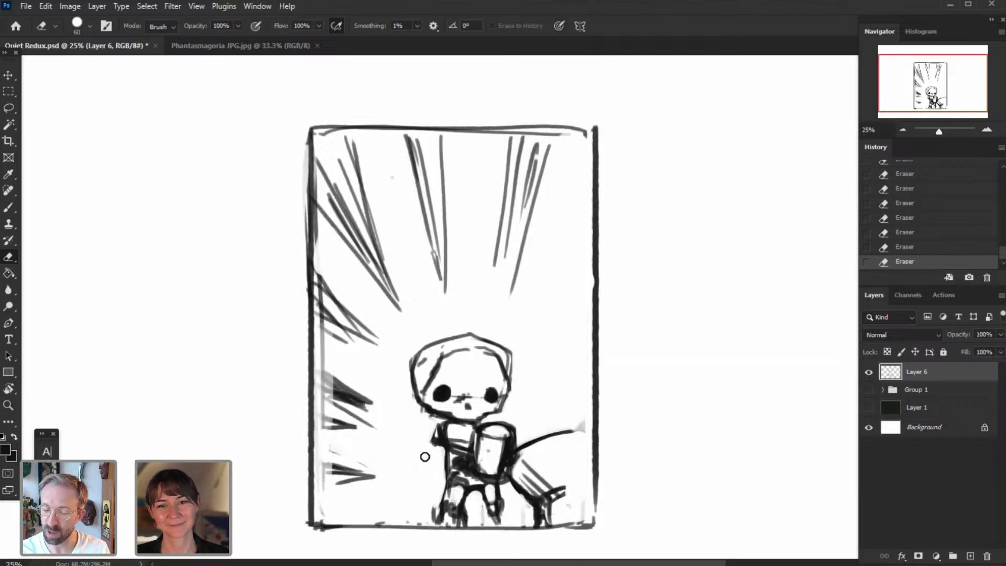
- Trim the skeleton's raised arm with a smaller eraser and redraw its lower contour with the brush
{"action": "key", "text": "bracketleft"}
{"action": "mouse_move", "coordinate": [434, 435]}
{"action": "left_mouse_down"}
{"action": "mouse_move", "coordinate": [455, 450]}
{"action": "mouse_move", "coordinate": [445, 459]}
{"action": "mouse_move", "coordinate": [474, 455]}
{"action": "left_mouse_up"}
{"action": "left_click", "coordinate": [7, 209]}
{"action": "left_click_drag", "start_coordinate": [443, 452], "coordinate": [456, 458]}
- Carve light gaps into the dark area of the skeleton's ribs and arm with a 25 px eraser
{"action": "left_click", "coordinate": [9, 257]}
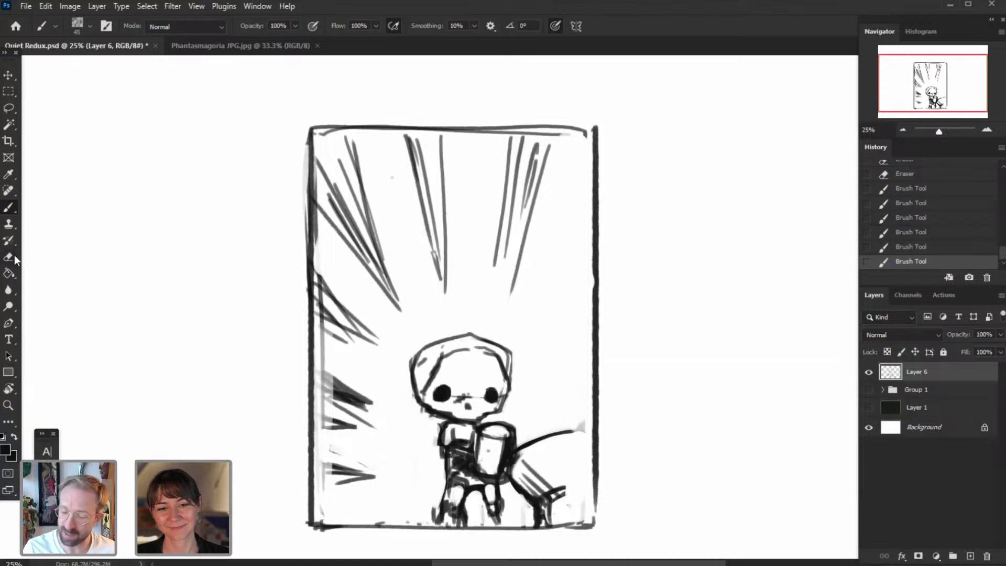
{"action": "key", "text": "bracketleft"}
{"action": "key", "text": "bracketleft"}
{"action": "key", "text": "bracketleft"}
{"action": "key", "text": "bracketleft"}
{"action": "left_click_drag", "start_coordinate": [456, 450], "coordinate": [471, 455]}
{"action": "left_click_drag", "start_coordinate": [454, 452], "coordinate": [469, 455]}
{"action": "left_click_drag", "start_coordinate": [462, 445], "coordinate": [471, 446]}
{"action": "left_click_drag", "start_coordinate": [456, 451], "coordinate": [470, 455]}
{"action": "left_click_drag", "start_coordinate": [463, 454], "coordinate": [470, 457]}
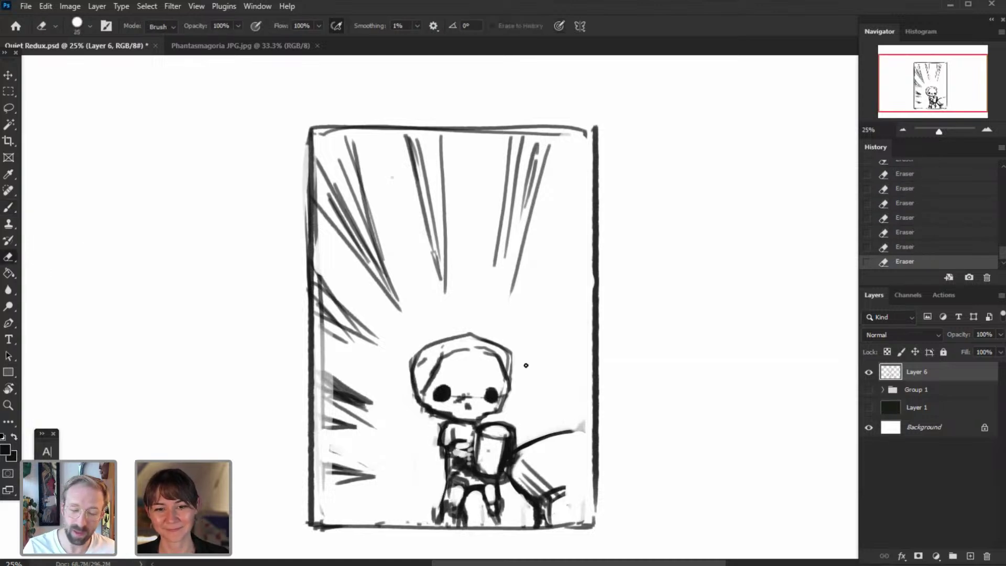
- Draw the skeleton's hand against the cup, and trim the cup's upper outer edge with the eraser
{"action": "left_click", "coordinate": [8, 208]}
{"action": "mouse_move", "coordinate": [465, 449]}
{"action": "left_mouse_down"}
{"action": "mouse_move", "coordinate": [463, 437]}
{"action": "mouse_move", "coordinate": [480, 431]}
{"action": "mouse_move", "coordinate": [509, 448]}
{"action": "mouse_move", "coordinate": [513, 427]}
{"action": "left_mouse_up"}
{"action": "key", "text": "e"}
{"action": "left_click_drag", "start_coordinate": [505, 418], "coordinate": [515, 430]}
{"action": "left_click", "coordinate": [12, 209]}
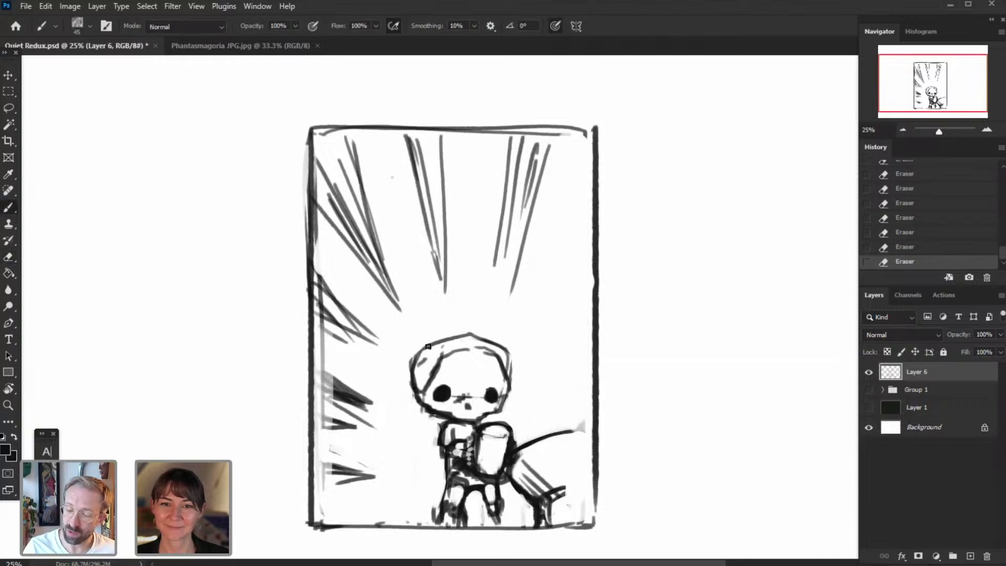
- Thicken and round the left contour of the skull with the brush, and trim the skull's right side
{"action": "left_click_drag", "start_coordinate": [414, 376], "coordinate": [419, 398]}
{"action": "mouse_move", "coordinate": [410, 361]}
{"action": "left_mouse_down"}
{"action": "mouse_move", "coordinate": [418, 392]}
{"action": "mouse_move", "coordinate": [434, 397]}
{"action": "left_mouse_up"}
{"action": "left_click", "coordinate": [9, 257]}
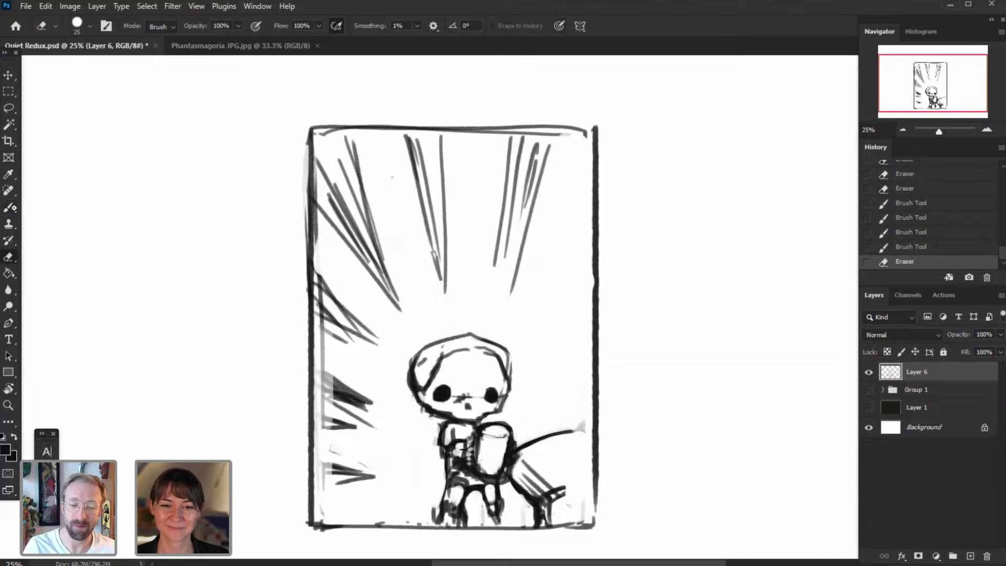
{"action": "left_click", "coordinate": [9, 207]}
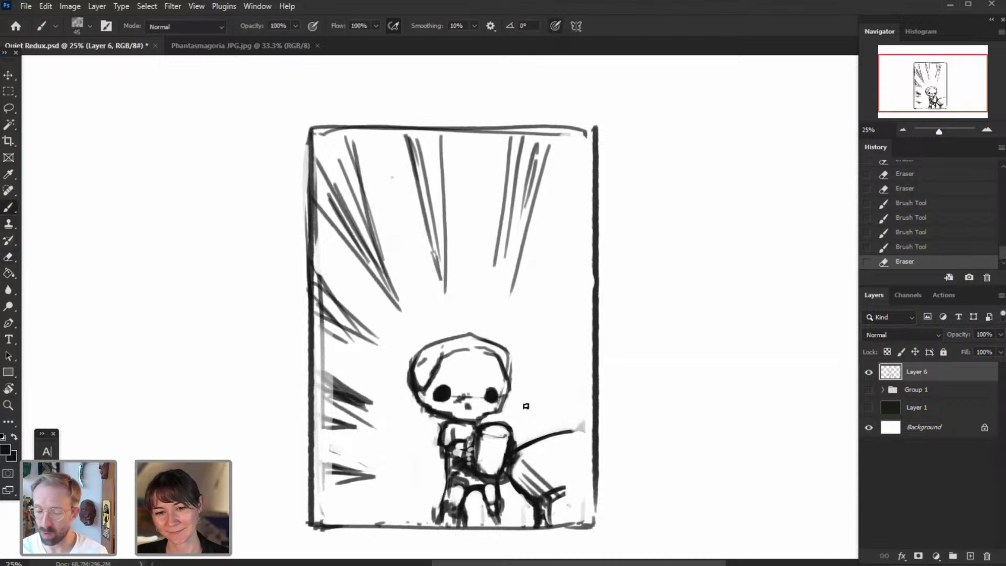
{"action": "left_click_drag", "start_coordinate": [416, 361], "coordinate": [433, 342]}
{"action": "mouse_move", "coordinate": [418, 386]}
{"action": "left_mouse_down"}
{"action": "mouse_move", "coordinate": [446, 337]}
{"action": "mouse_move", "coordinate": [460, 335]}
{"action": "mouse_move", "coordinate": [407, 364]}
{"action": "left_mouse_up"}
{"action": "left_click", "coordinate": [9, 257]}
{"action": "mouse_move", "coordinate": [516, 352]}
{"action": "left_mouse_down"}
{"action": "mouse_move", "coordinate": [524, 383]}
{"action": "mouse_move", "coordinate": [502, 403]}
{"action": "left_mouse_up"}
{"action": "left_click_drag", "start_coordinate": [506, 384], "coordinate": [506, 394]}
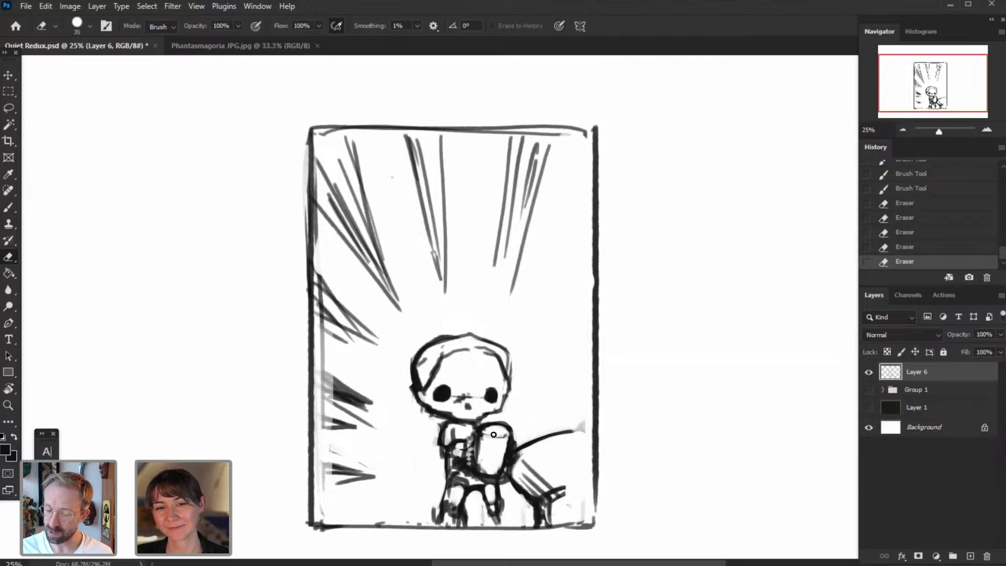
{"action": "left_click_drag", "start_coordinate": [507, 433], "coordinate": [504, 433]}
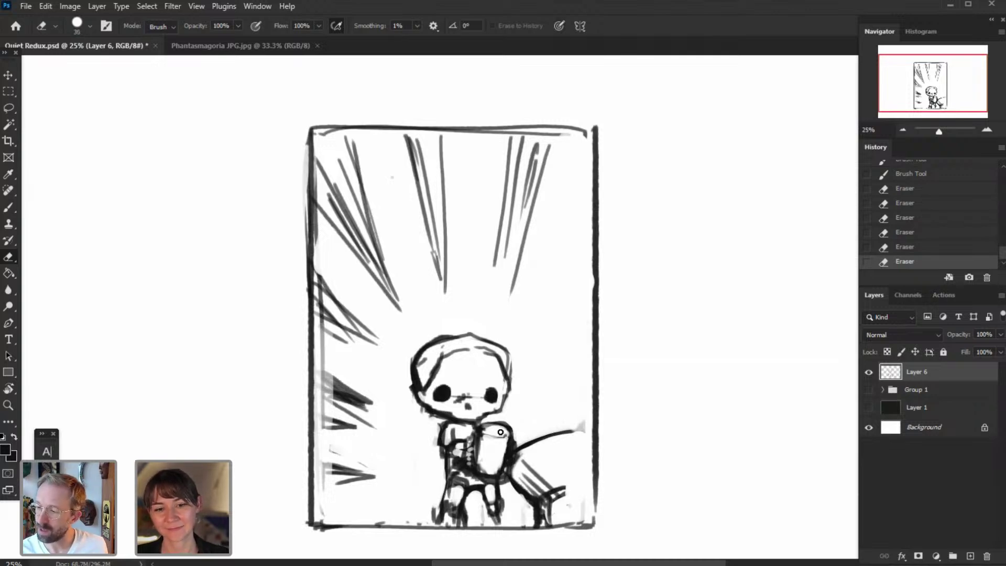
{"action": "key", "text": "ctrl+z"}
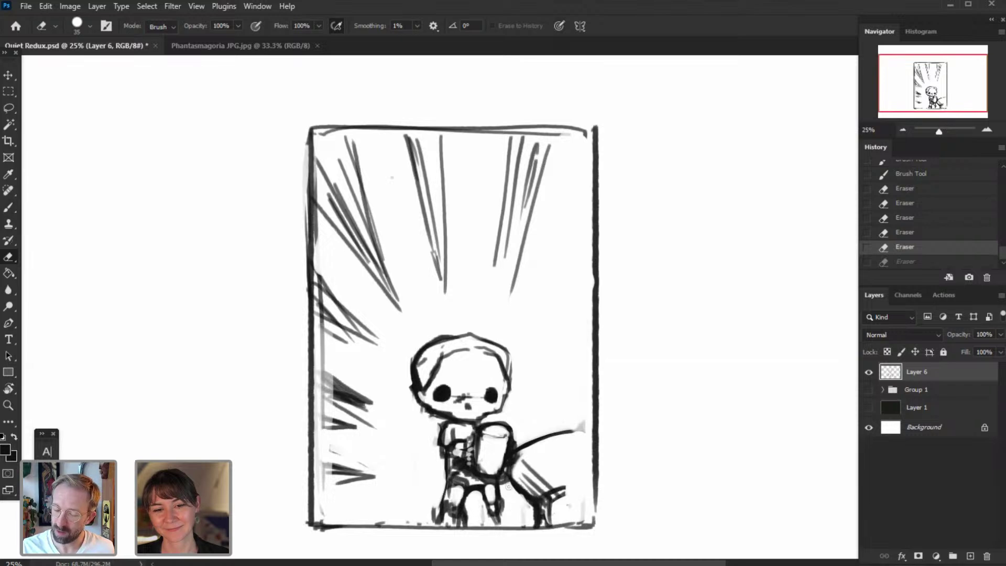
{"action": "mouse_move", "coordinate": [520, 494]}
{"action": "left_mouse_down"}
{"action": "mouse_move", "coordinate": [504, 468]}
{"action": "mouse_move", "coordinate": [597, 431]}
{"action": "mouse_move", "coordinate": [537, 440]}
{"action": "mouse_move", "coordinate": [511, 468]}
{"action": "mouse_move", "coordinate": [520, 458]}
{"action": "mouse_move", "coordinate": [505, 424]}
{"action": "mouse_move", "coordinate": [513, 454]}
{"action": "mouse_move", "coordinate": [501, 495]}
{"action": "mouse_move", "coordinate": [475, 522]}
{"action": "mouse_move", "coordinate": [501, 521]}
{"action": "left_mouse_up"}
{"action": "key", "text": "ctrl+z"}
- Redraw the skeleton's legs with the brush, and erase the bowl's upper rim and the cup's outer edge
{"action": "key", "text": "b"}
{"action": "mouse_move", "coordinate": [488, 517]}
{"action": "left_mouse_down"}
{"action": "mouse_move", "coordinate": [491, 527]}
{"action": "mouse_move", "coordinate": [456, 515]}
{"action": "mouse_move", "coordinate": [469, 495]}
{"action": "mouse_move", "coordinate": [433, 514]}
{"action": "left_mouse_up"}
{"action": "left_click", "coordinate": [8, 258]}
- Darken the skeleton's left leg and hip with short strokes of a smaller brush
{"action": "left_click", "coordinate": [8, 208]}
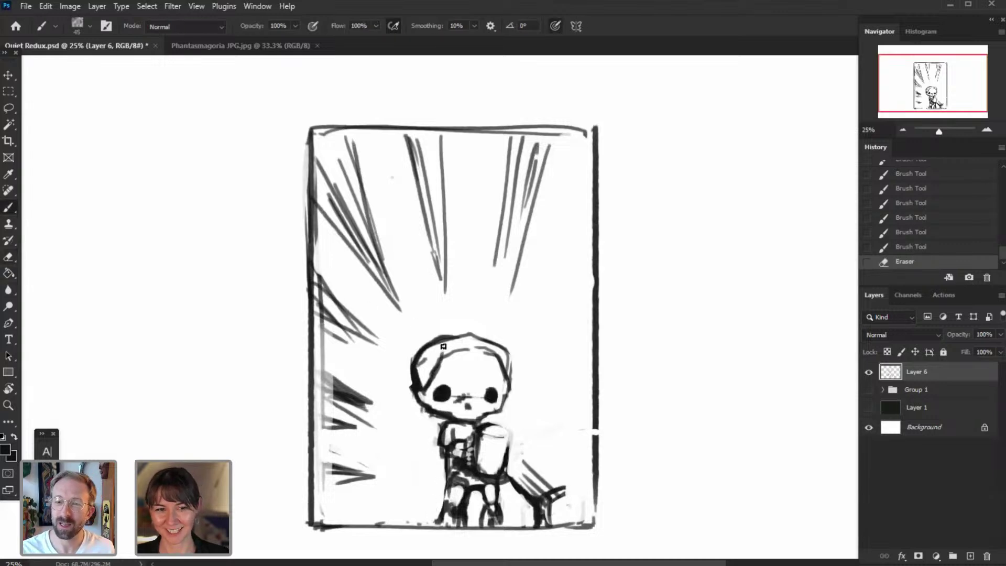
{"action": "key", "text": "["}
{"action": "left_click_drag", "start_coordinate": [462, 503], "coordinate": [452, 510]}
{"action": "left_click_drag", "start_coordinate": [455, 506], "coordinate": [460, 513]}
{"action": "left_click_drag", "start_coordinate": [457, 502], "coordinate": [453, 515]}
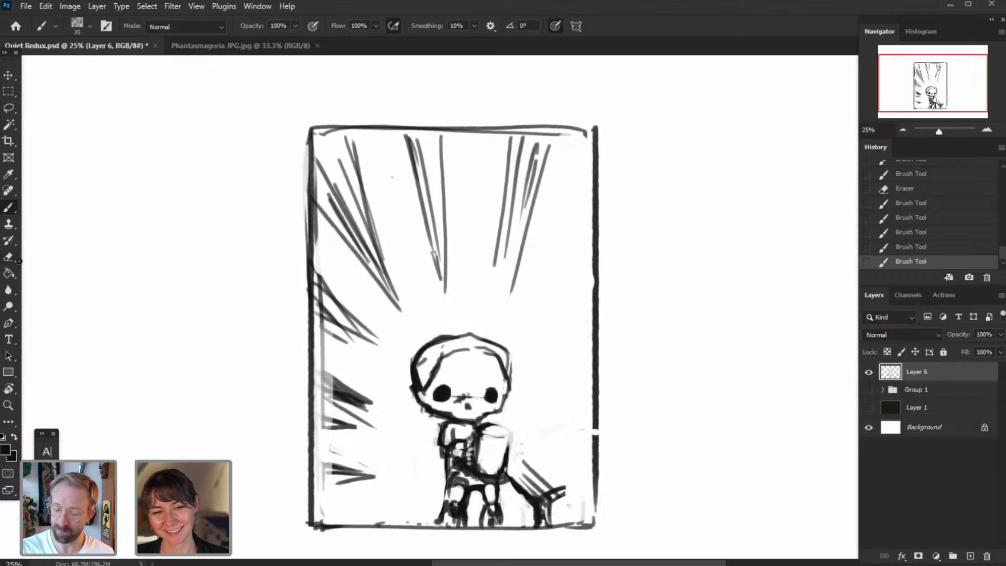
- Erase the cropped bowl beside the skeleton and clean up the gaps around its legs
{"action": "left_click", "coordinate": [9, 257]}
{"action": "left_click_drag", "start_coordinate": [492, 508], "coordinate": [492, 511]}
{"action": "mouse_move", "coordinate": [492, 509]}
{"action": "left_mouse_down"}
{"action": "mouse_move", "coordinate": [511, 478]}
{"action": "mouse_move", "coordinate": [556, 522]}
{"action": "left_mouse_up"}
{"action": "left_click", "coordinate": [457, 507]}
{"action": "left_click", "coordinate": [456, 507]}
{"action": "left_click", "coordinate": [455, 508]}
{"action": "left_click", "coordinate": [457, 507]}
- Erase the stray grey marks and hatching along the inside of the frame's left edge with a larger eraser
{"action": "key", "text": "bracketright"}
{"action": "key", "text": "bracketright"}
{"action": "key", "text": "bracketright"}
{"action": "key", "text": "bracketright"}
{"action": "key", "text": "bracketright"}
{"action": "key", "text": "bracketright"}
{"action": "key", "text": "bracketright"}
{"action": "key", "text": "bracketright"}
{"action": "key", "text": "bracketright"}
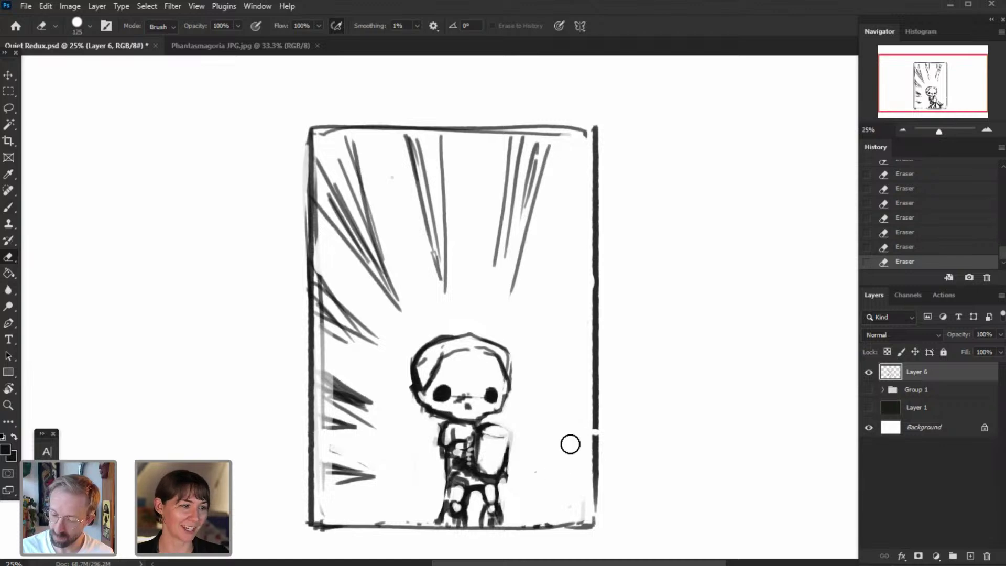
{"action": "key", "text": "bracketleft"}
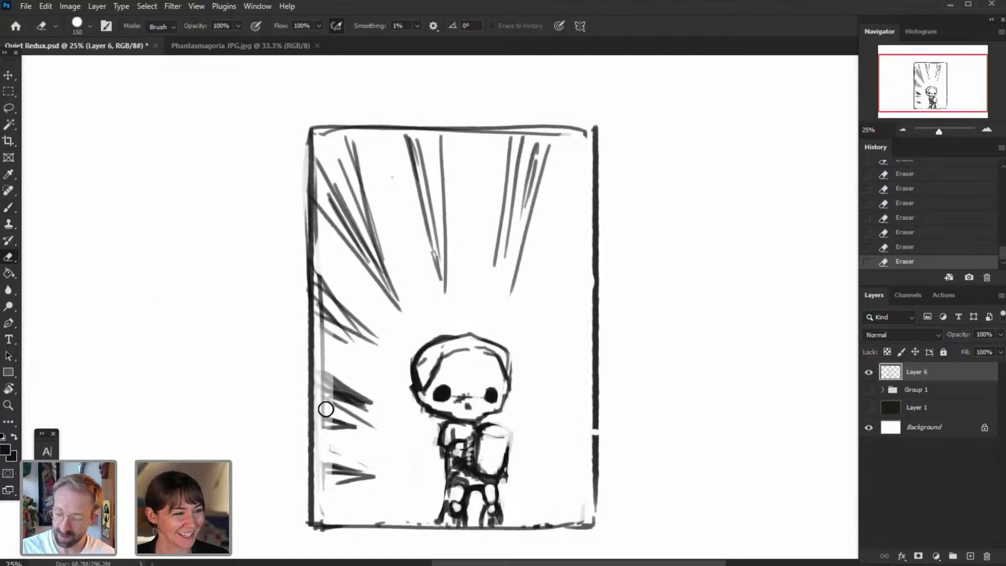
{"action": "left_click_drag", "start_coordinate": [354, 350], "coordinate": [333, 338]}
{"action": "left_click_drag", "start_coordinate": [322, 235], "coordinate": [323, 216]}
{"action": "left_click_drag", "start_coordinate": [302, 127], "coordinate": [299, 224]}
- Brush new thin radiating lines inside the frame's right edge and two more across the lower left rays
{"action": "left_click", "coordinate": [9, 208]}
{"action": "mouse_move", "coordinate": [581, 185]}
{"action": "left_mouse_down"}
{"action": "mouse_move", "coordinate": [539, 317]}
{"action": "mouse_move", "coordinate": [587, 208]}
{"action": "mouse_move", "coordinate": [540, 309]}
{"action": "left_mouse_up"}
{"action": "left_click_drag", "start_coordinate": [583, 207], "coordinate": [579, 219]}
{"action": "left_click_drag", "start_coordinate": [561, 247], "coordinate": [558, 254]}
{"action": "left_click_drag", "start_coordinate": [591, 201], "coordinate": [554, 276]}
{"action": "left_click_drag", "start_coordinate": [552, 281], "coordinate": [547, 292]}
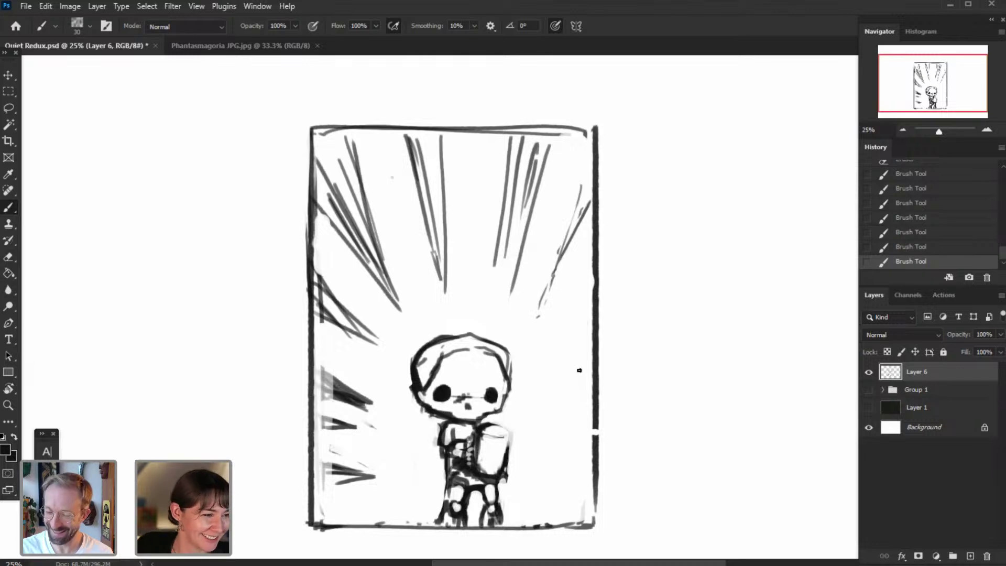
{"action": "left_click_drag", "start_coordinate": [591, 345], "coordinate": [561, 378]}
{"action": "left_click_drag", "start_coordinate": [309, 389], "coordinate": [379, 402]}
{"action": "left_click_drag", "start_coordinate": [311, 366], "coordinate": [380, 401]}
- Erase the dark hatching of the lower left rays around the two new lines with a smaller eraser
{"action": "left_click", "coordinate": [10, 258]}
{"action": "key", "text": "bracketleft"}
{"action": "key", "text": "bracketleft"}
{"action": "key", "text": "bracketleft"}
{"action": "key", "text": "bracketleft"}
{"action": "left_click_drag", "start_coordinate": [327, 385], "coordinate": [368, 402]}
{"action": "left_click_drag", "start_coordinate": [324, 399], "coordinate": [381, 414]}
{"action": "key", "text": "bracketleft"}
{"action": "left_click_drag", "start_coordinate": [320, 417], "coordinate": [362, 422]}
{"action": "mouse_move", "coordinate": [324, 419]}
{"action": "left_mouse_down"}
{"action": "mouse_move", "coordinate": [376, 430]}
{"action": "mouse_move", "coordinate": [359, 425]}
{"action": "left_mouse_up"}
{"action": "left_click_drag", "start_coordinate": [326, 426], "coordinate": [361, 427]}
{"action": "left_click_drag", "start_coordinate": [332, 396], "coordinate": [381, 403]}
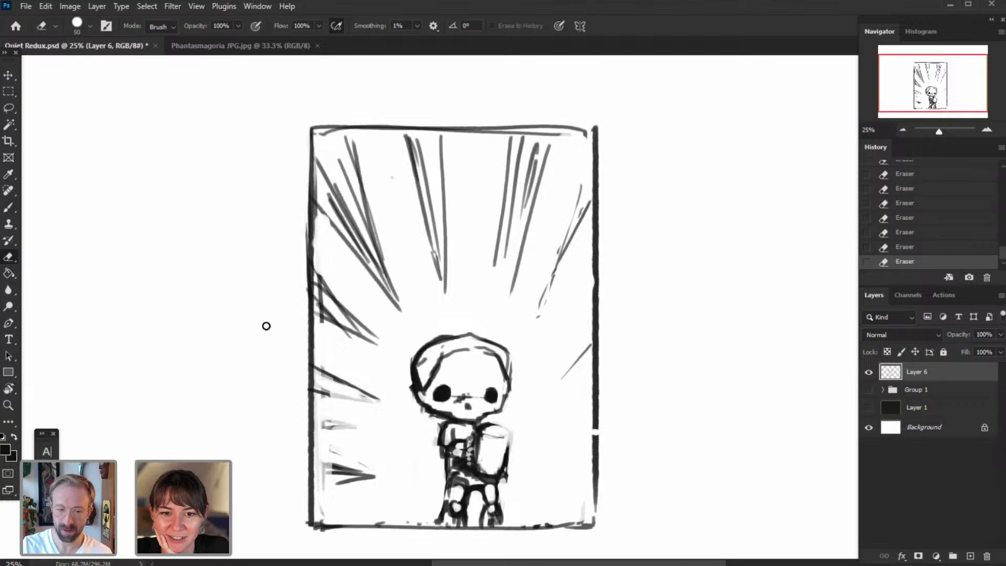
- Lasso the skeleton and cup, scale them to 97.79%, nudge them slightly to the right, and deselect
{"action": "left_click", "coordinate": [8, 109]}
{"action": "mouse_move", "coordinate": [536, 445]}
{"action": "left_mouse_down"}
{"action": "mouse_move", "coordinate": [451, 315]}
{"action": "mouse_move", "coordinate": [420, 322]}
{"action": "mouse_move", "coordinate": [414, 472]}
{"action": "mouse_move", "coordinate": [459, 527]}
{"action": "mouse_move", "coordinate": [525, 519]}
{"action": "mouse_move", "coordinate": [543, 471]}
{"action": "mouse_move", "coordinate": [537, 448]}
{"action": "left_mouse_up"}
{"action": "left_click", "coordinate": [45, 6]}
{"action": "left_click", "coordinate": [79, 286]}
{"action": "left_click_drag", "start_coordinate": [392, 315], "coordinate": [396, 320]}
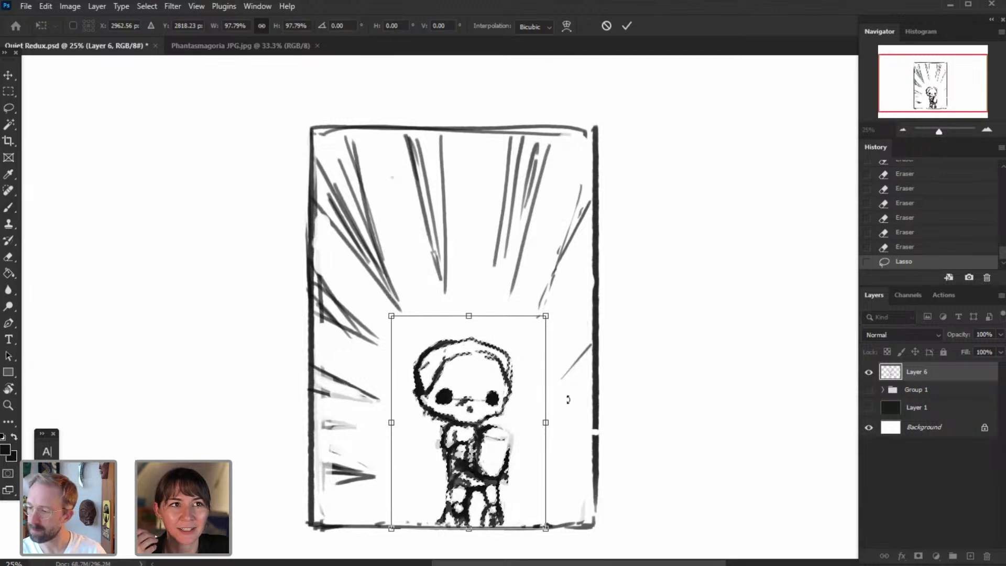
{"action": "left_click_drag", "start_coordinate": [480, 475], "coordinate": [481, 474]}
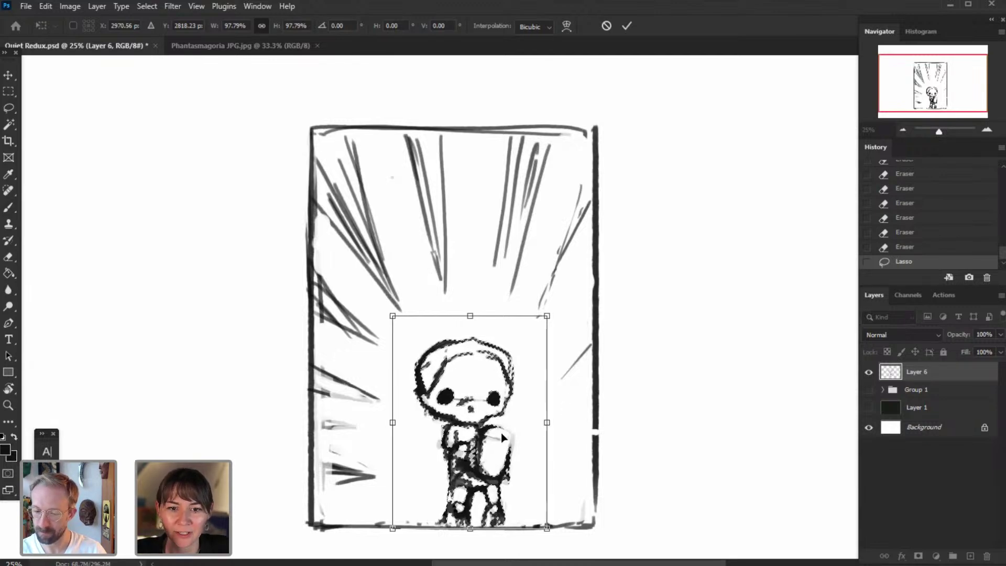
{"action": "key", "text": "Return"}
{"action": "left_click", "coordinate": [147, 6]}
{"action": "left_click", "coordinate": [161, 30]}
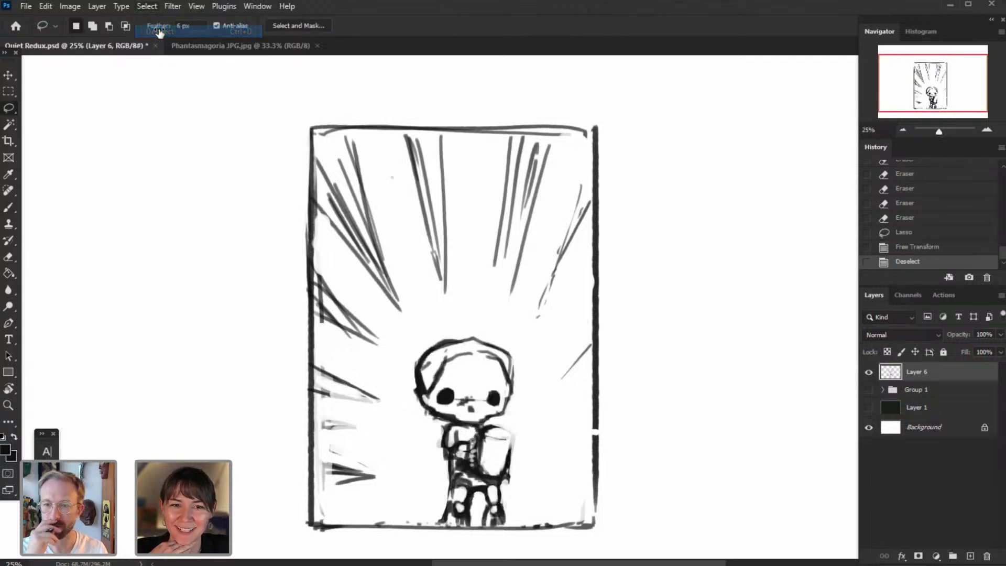
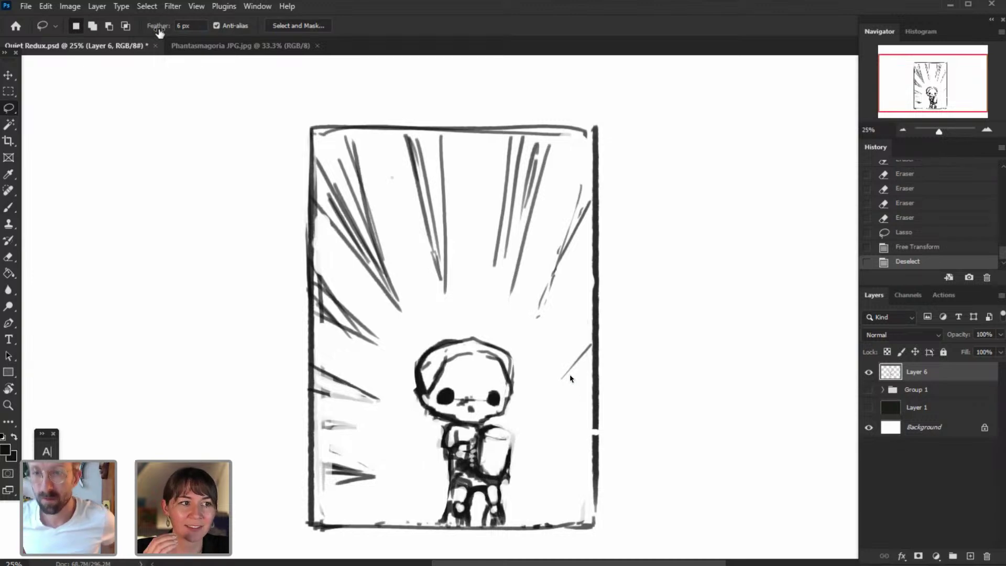
- Redraw the cup's rounded rim, the line beneath it and its outer side with the brush
{"action": "left_click", "coordinate": [16, 208]}
{"action": "mouse_move", "coordinate": [500, 425]}
{"action": "left_mouse_down"}
{"action": "mouse_move", "coordinate": [510, 452]}
{"action": "mouse_move", "coordinate": [512, 440]}
{"action": "mouse_move", "coordinate": [484, 466]}
{"action": "left_mouse_up"}
{"action": "left_click_drag", "start_coordinate": [486, 438], "coordinate": [508, 440]}
{"action": "mouse_move", "coordinate": [510, 442]}
{"action": "left_mouse_down"}
{"action": "mouse_move", "coordinate": [507, 470]}
{"action": "mouse_move", "coordinate": [491, 474]}
{"action": "left_mouse_up"}
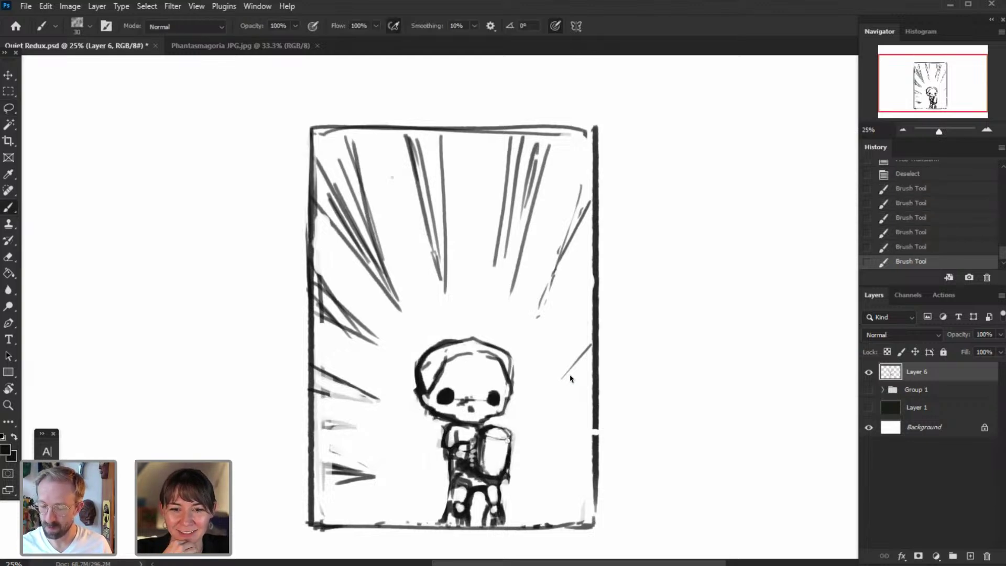
{"action": "mouse_move", "coordinate": [509, 438]}
{"action": "left_mouse_down"}
{"action": "mouse_move", "coordinate": [485, 474]}
{"action": "mouse_move", "coordinate": [503, 470]}
{"action": "left_mouse_up"}
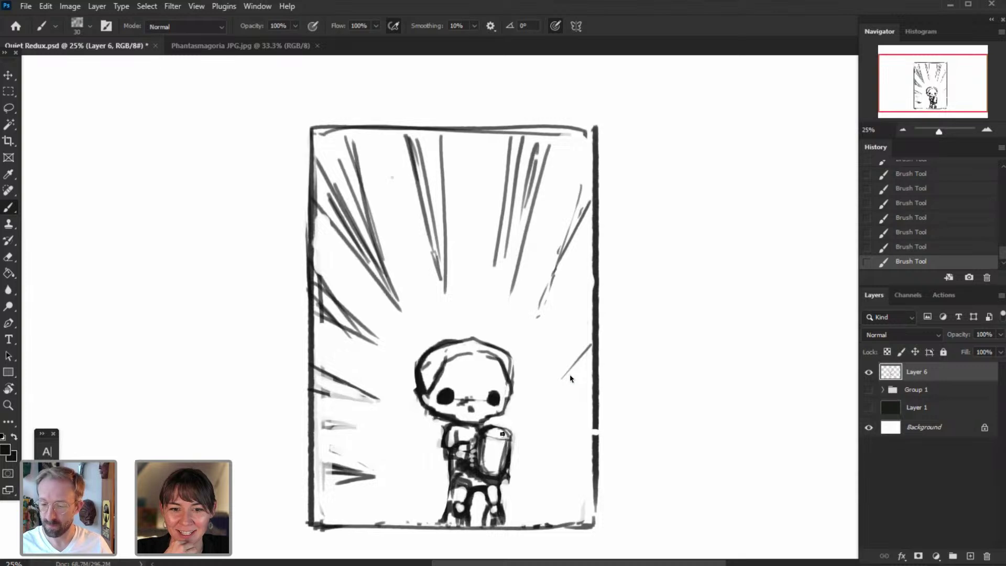
- Open the reference image Quiet 1 JPG.jpg from the Season 1 folder inside Quiet
{"action": "left_click", "coordinate": [25, 7]}
{"action": "left_click", "coordinate": [632, 351]}
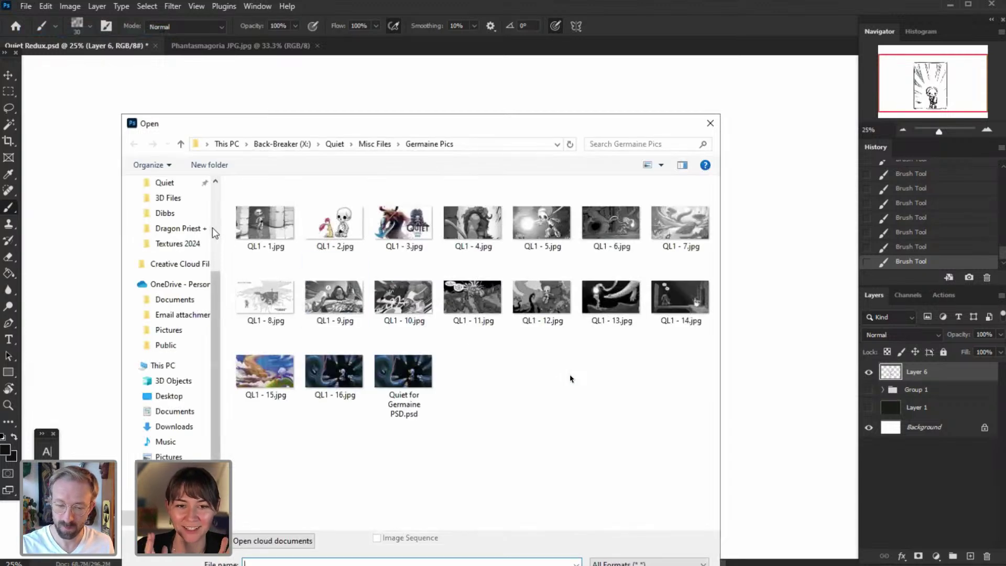
{"action": "scroll", "coordinate": [202, 251], "scroll_direction": "up", "scroll_amount": 3}
{"action": "left_click", "coordinate": [165, 315]}
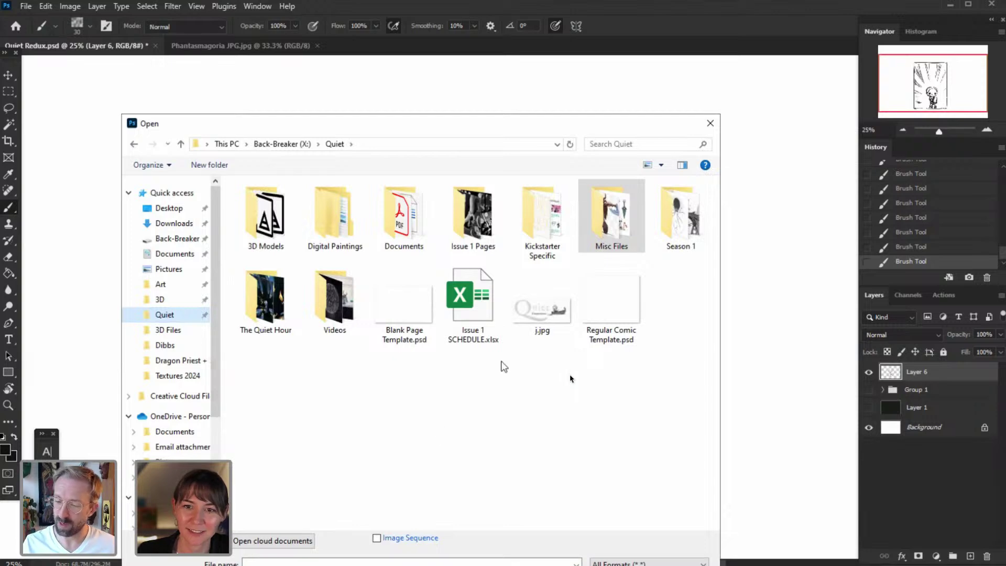
{"action": "left_click", "coordinate": [678, 238]}
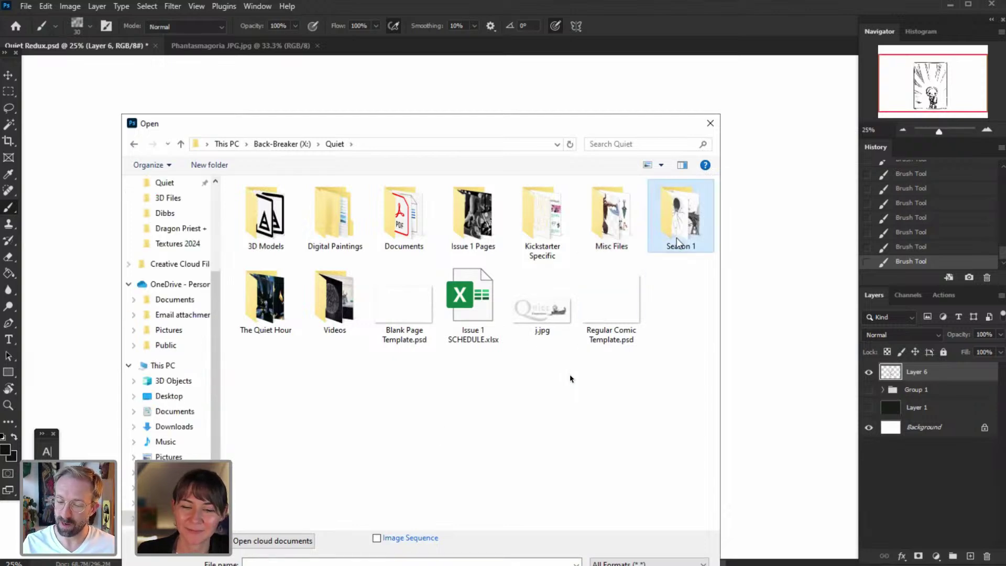
{"action": "double_click", "coordinate": [681, 246]}
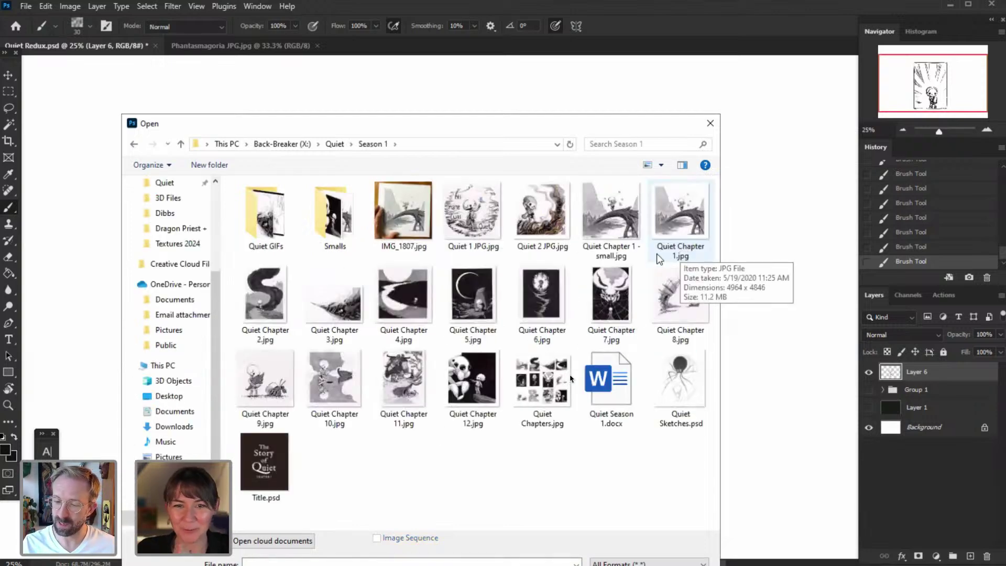
{"action": "left_click", "coordinate": [472, 215]}
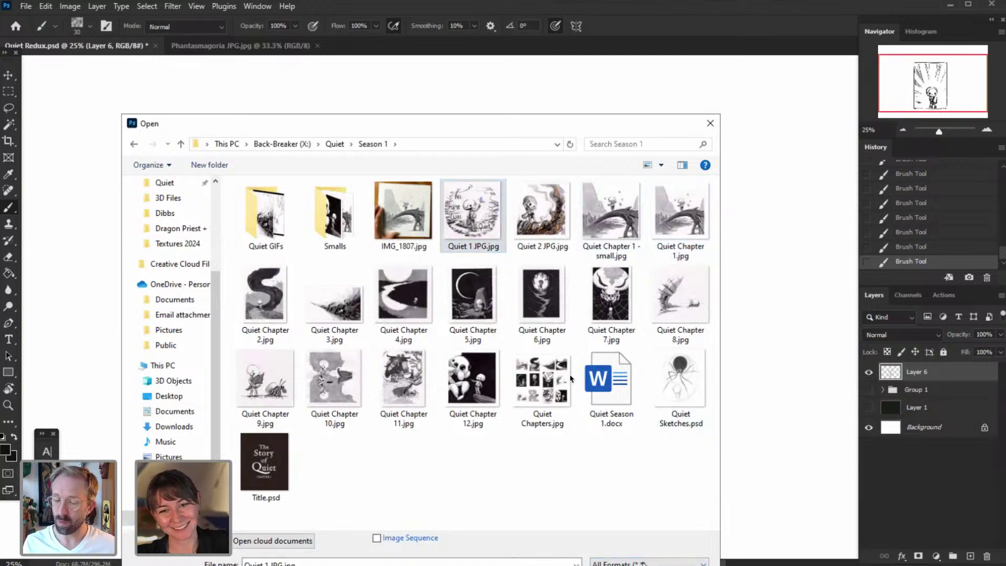
{"action": "key", "text": "Escape"}
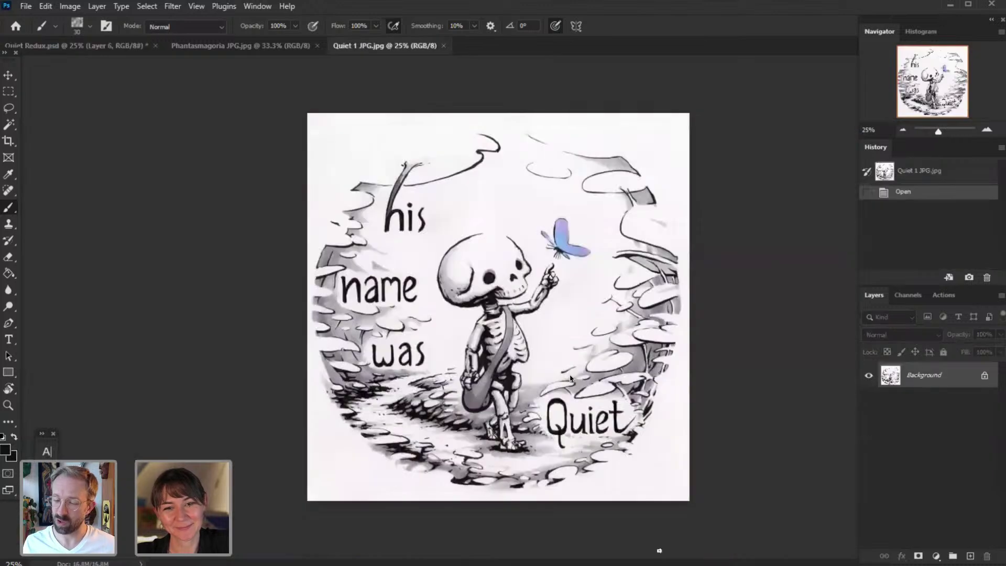
- Open the painting Moar to Death.psd from the Digital Painting folder inside Art
{"action": "left_click", "coordinate": [26, 6]}
{"action": "left_click", "coordinate": [32, 23]}
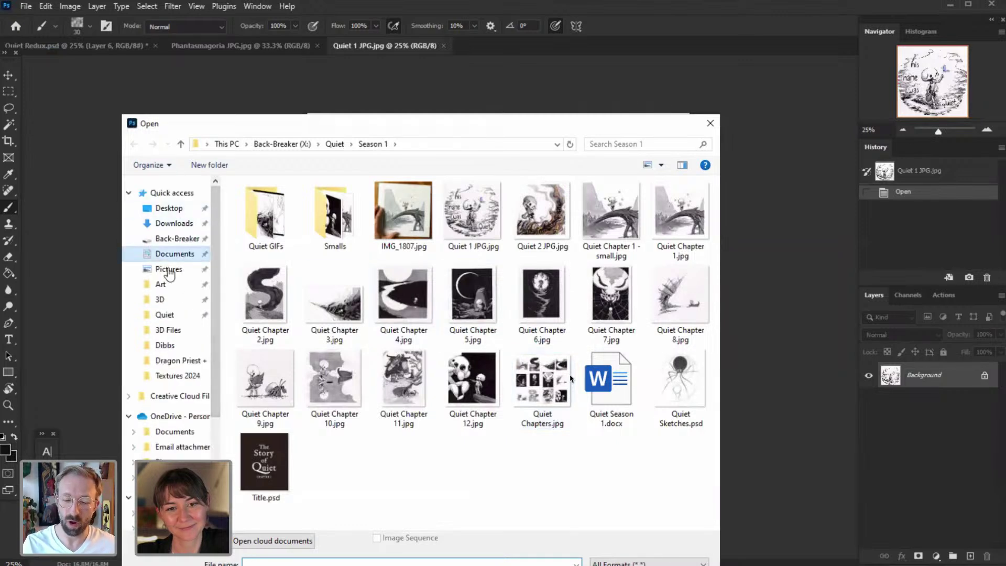
{"action": "left_click", "coordinate": [168, 270]}
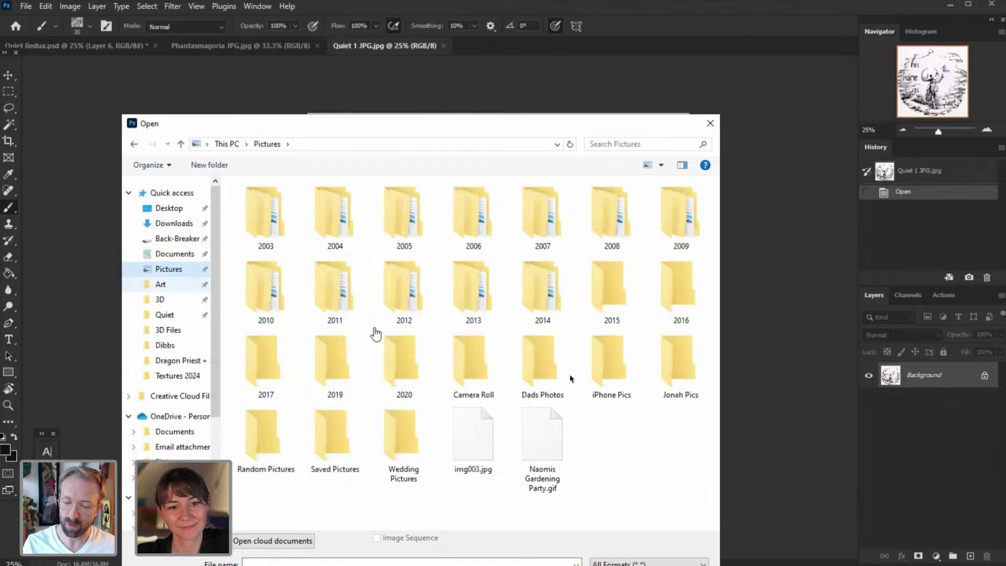
{"action": "left_click", "coordinate": [161, 284]}
{"action": "double_click", "coordinate": [280, 216]}
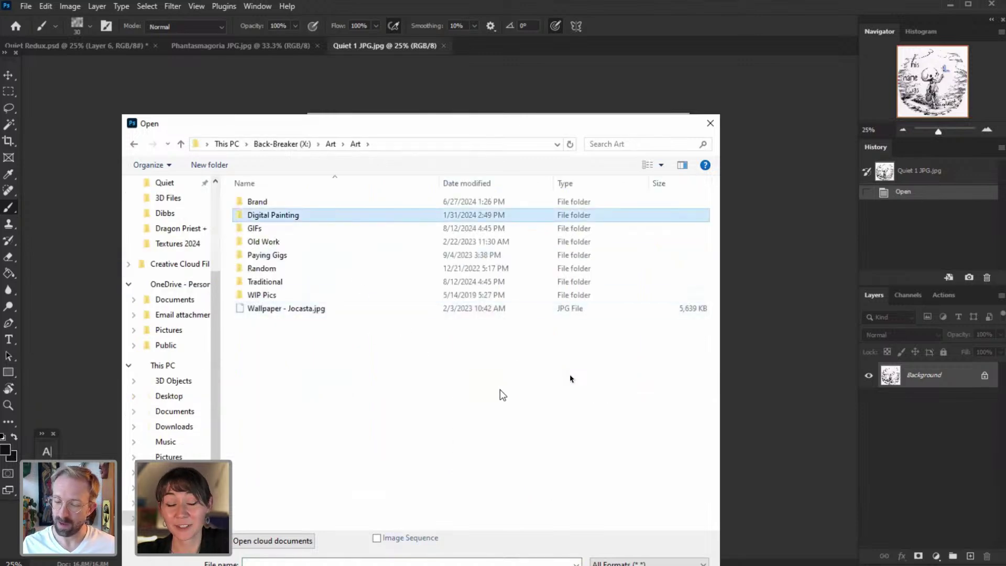
{"action": "key", "text": "Return"}
{"action": "mouse_move", "coordinate": [715, 244]}
{"action": "left_mouse_down"}
{"action": "mouse_move", "coordinate": [698, 352]}
{"action": "mouse_move", "coordinate": [625, 372]}
{"action": "left_mouse_up"}
{"action": "double_click", "coordinate": [624, 371]}
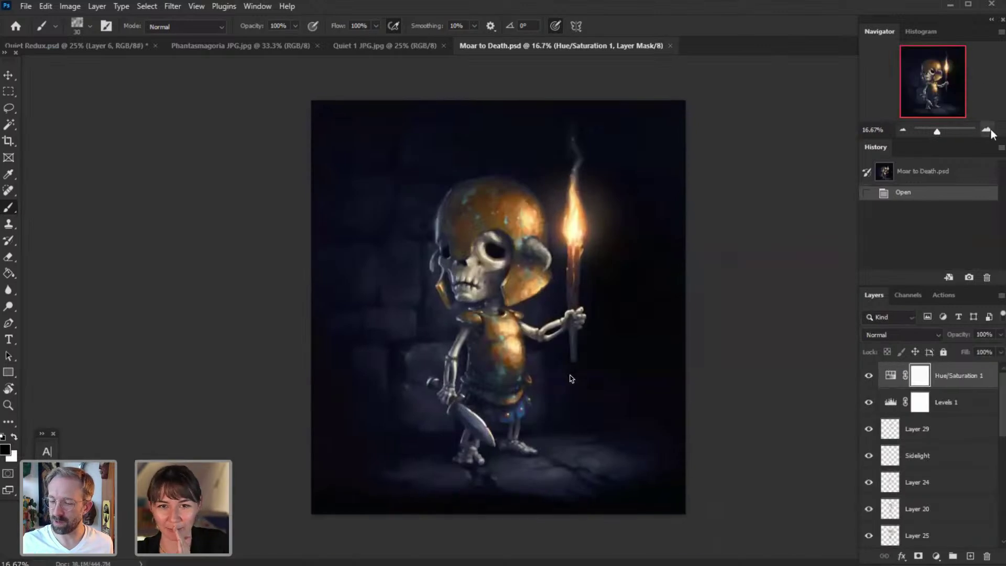
- Examine the armoured skeleton painting at up to 50%, from helmet and torch down to armour, sword and feet
{"action": "left_click", "coordinate": [988, 130]}
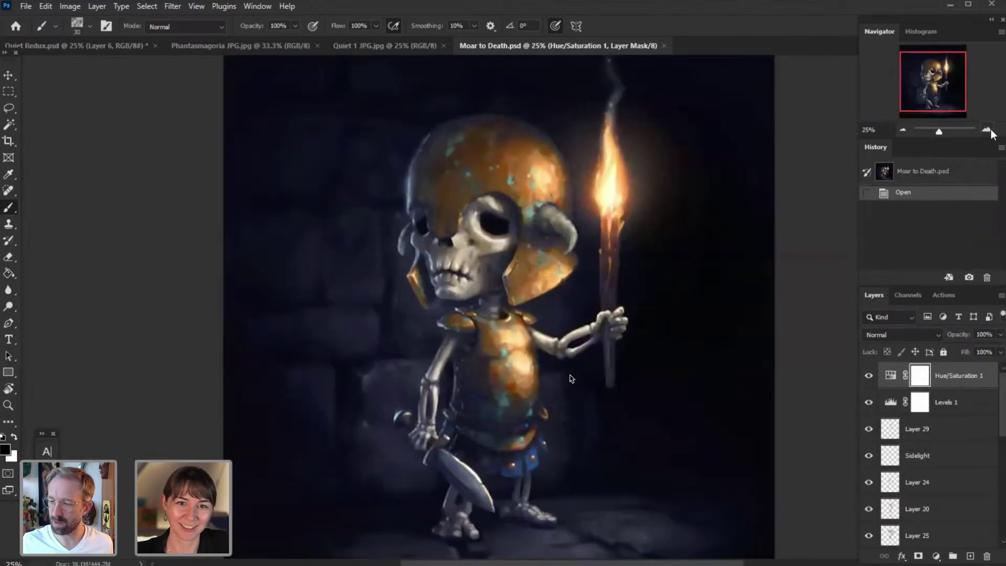
{"action": "left_click", "coordinate": [989, 130]}
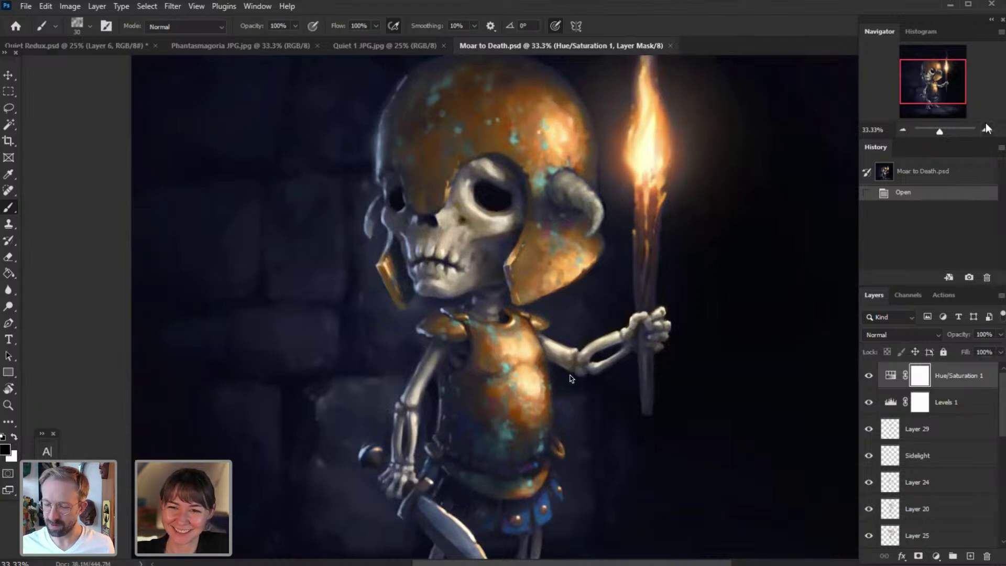
{"action": "left_click_drag", "start_coordinate": [929, 103], "coordinate": [929, 90]}
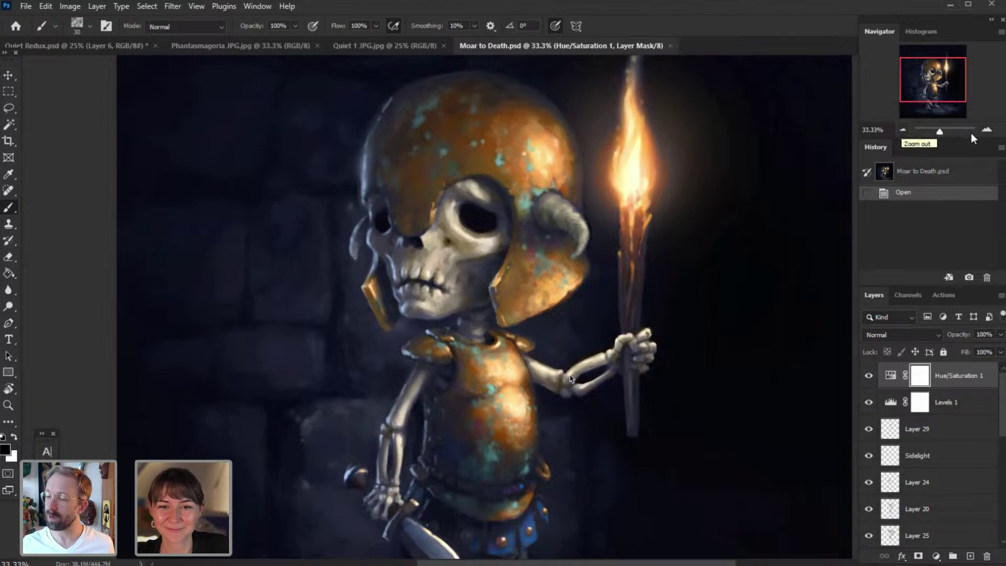
{"action": "key", "text": "ctrl+plus"}
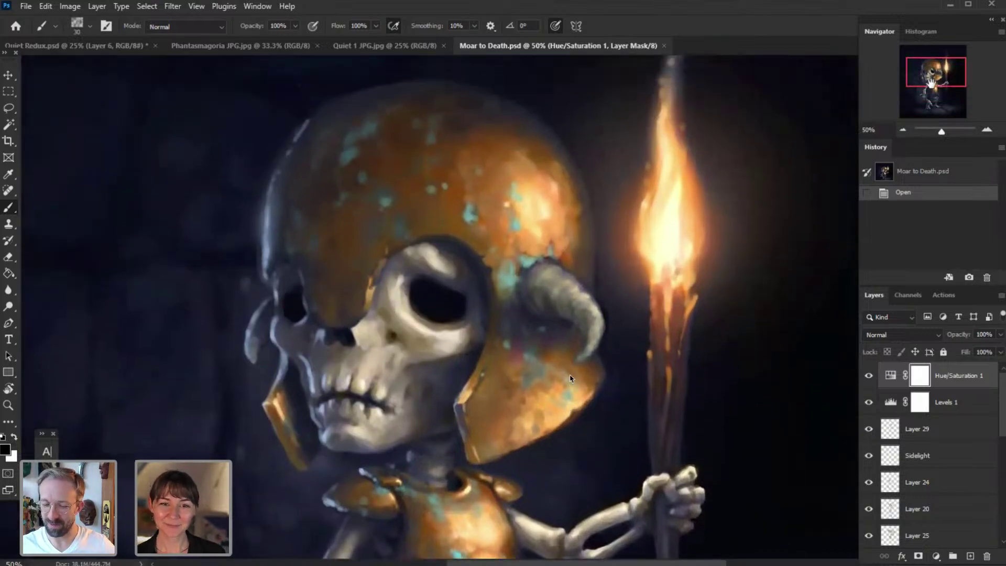
{"action": "scroll", "coordinate": [571, 379], "scroll_direction": "down", "scroll_amount": 3}
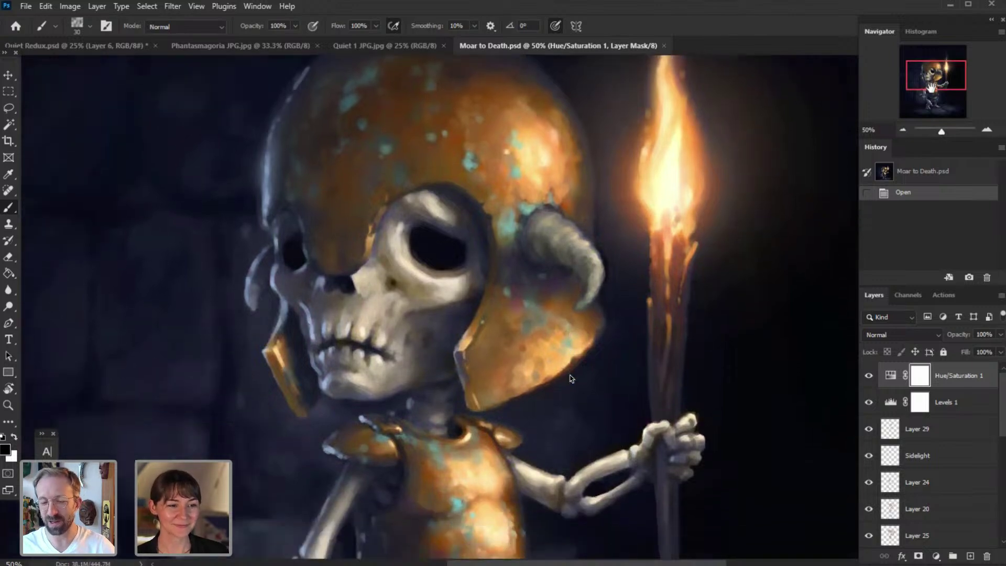
{"action": "scroll", "coordinate": [571, 378], "scroll_direction": "down", "scroll_amount": 15}
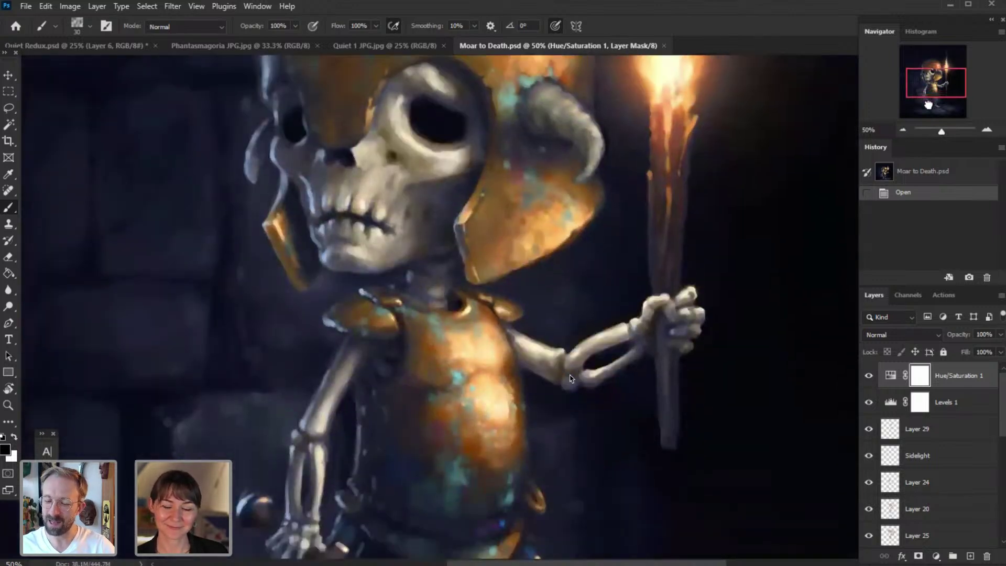
{"action": "scroll", "coordinate": [571, 379], "scroll_direction": "up", "scroll_amount": 1}
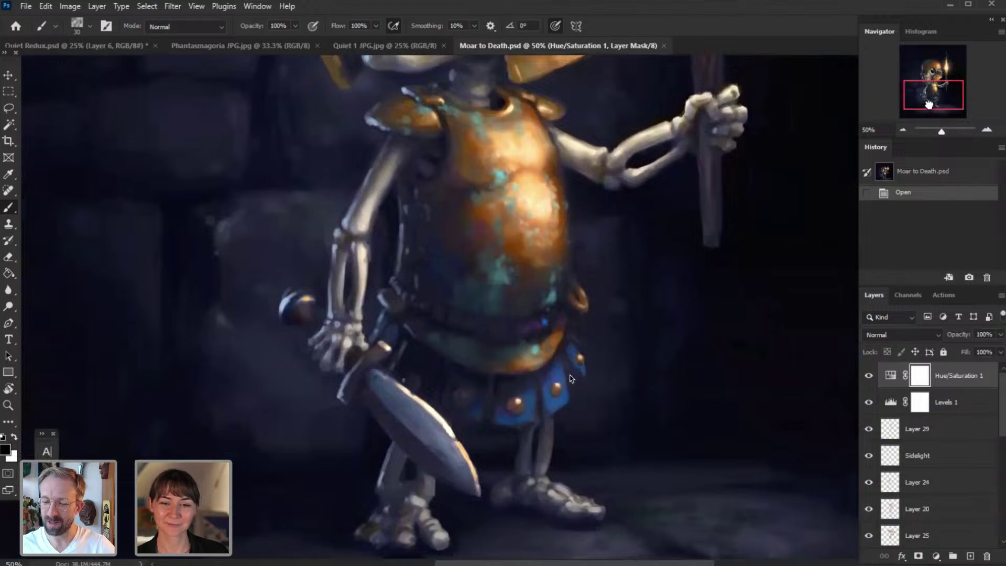
{"action": "scroll", "coordinate": [571, 379], "scroll_direction": "up", "scroll_amount": 15}
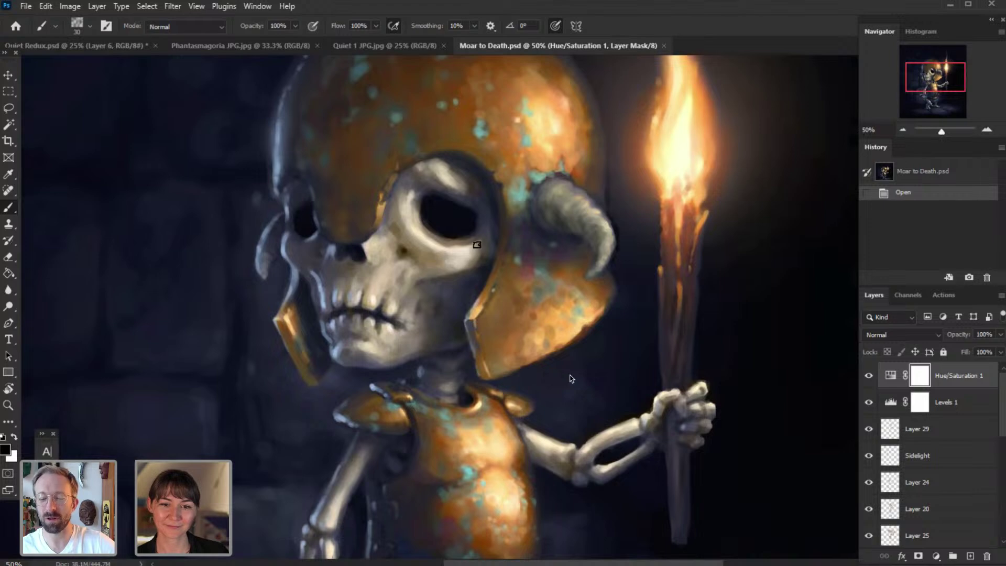
{"action": "scroll", "coordinate": [571, 378], "scroll_direction": "down", "scroll_amount": 10}
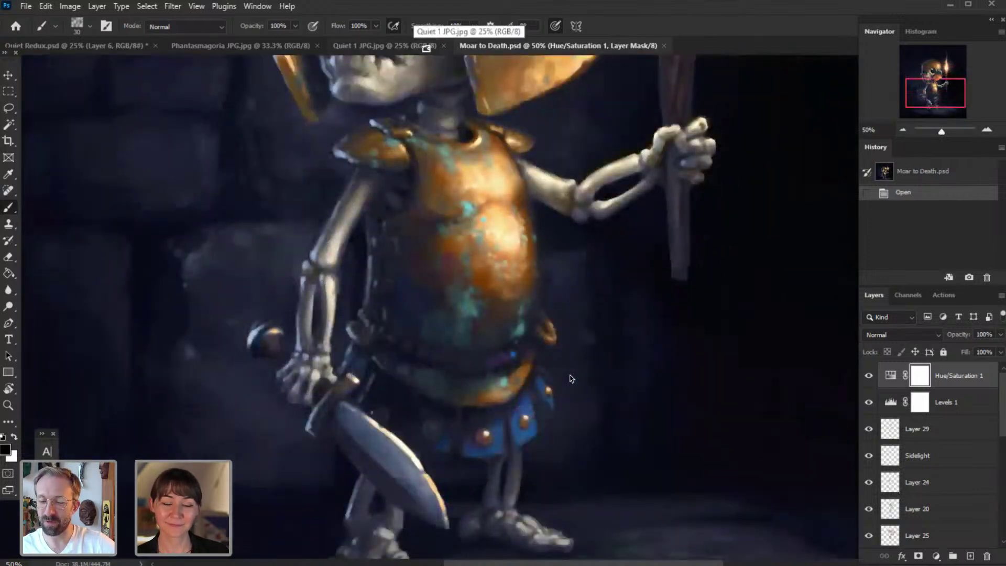
{"action": "scroll", "coordinate": [568, 163], "scroll_direction": "up", "scroll_amount": 3}
{"action": "scroll", "coordinate": [498, 110], "scroll_direction": "up", "scroll_amount": 2}
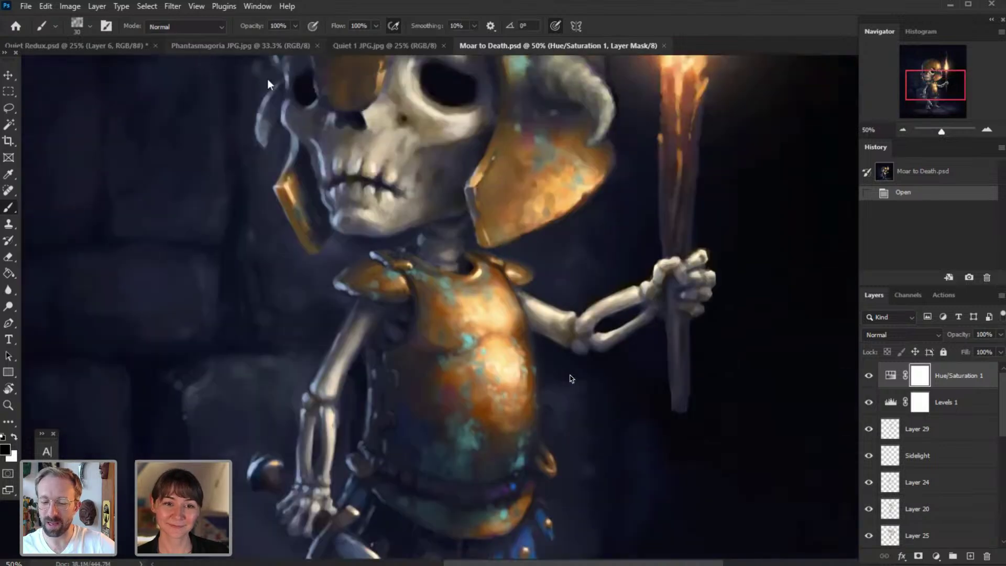
- Switch to Phantasmagoria JPG.jpg and inspect the skeleton and lantern at 66.7%
{"action": "left_click", "coordinate": [240, 45]}
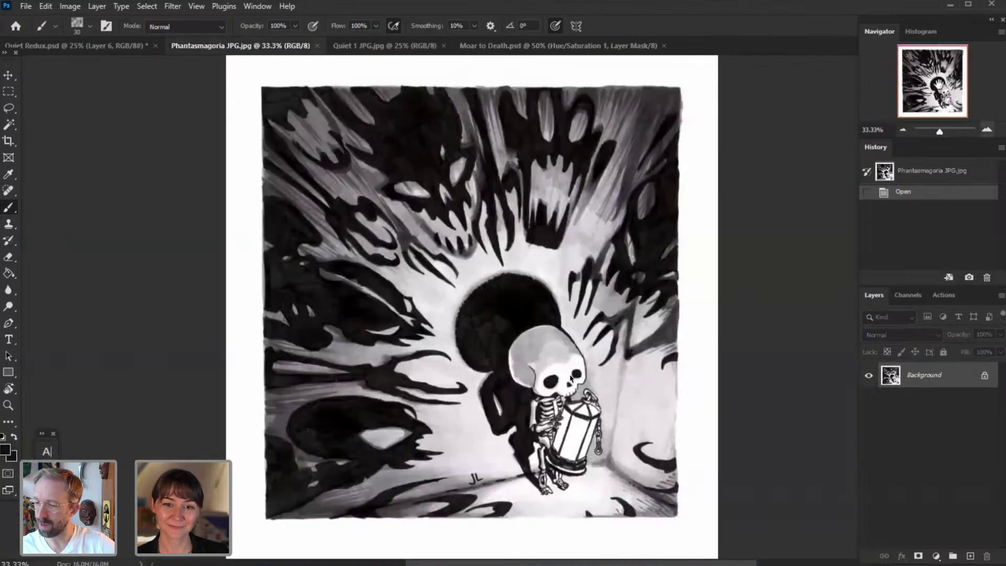
{"action": "left_click", "coordinate": [987, 130]}
{"action": "left_click", "coordinate": [987, 129]}
{"action": "scroll", "coordinate": [655, 283], "scroll_direction": "down", "scroll_amount": 4}
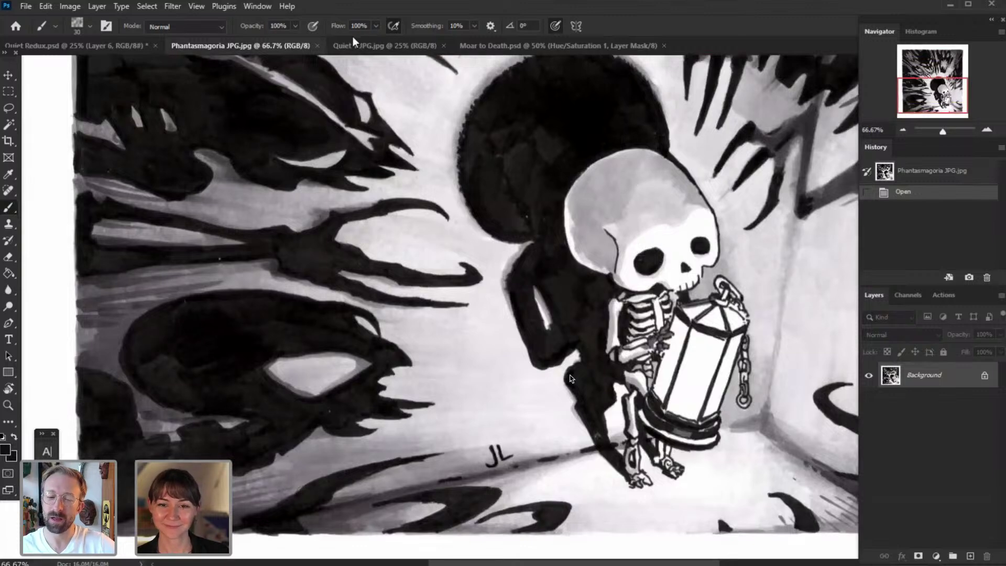
- Open the reference image Sticker Sheet 1 JPG.jpg from the Merch folder in Quiet's Misc Files
{"action": "left_click", "coordinate": [25, 8]}
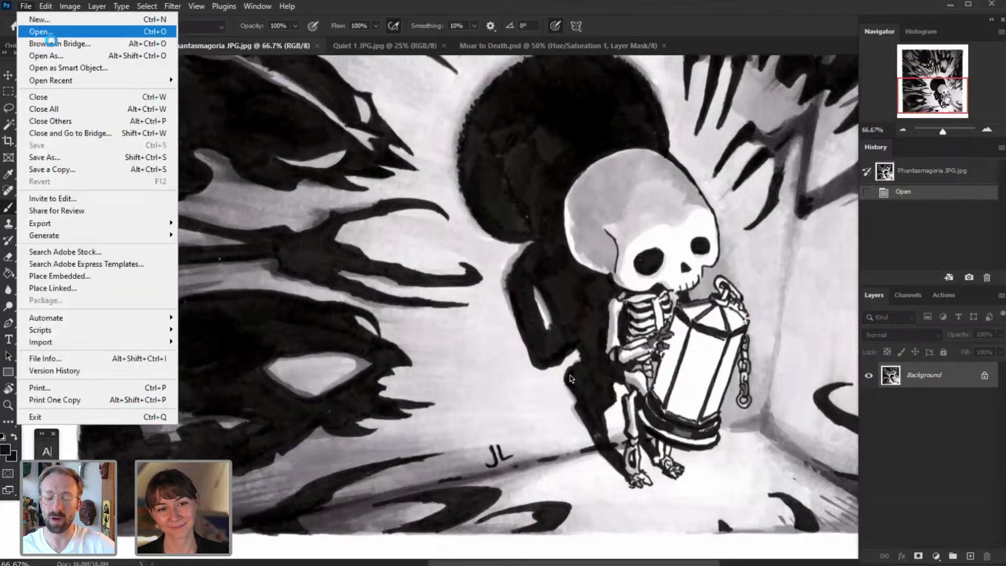
{"action": "left_click", "coordinate": [46, 34]}
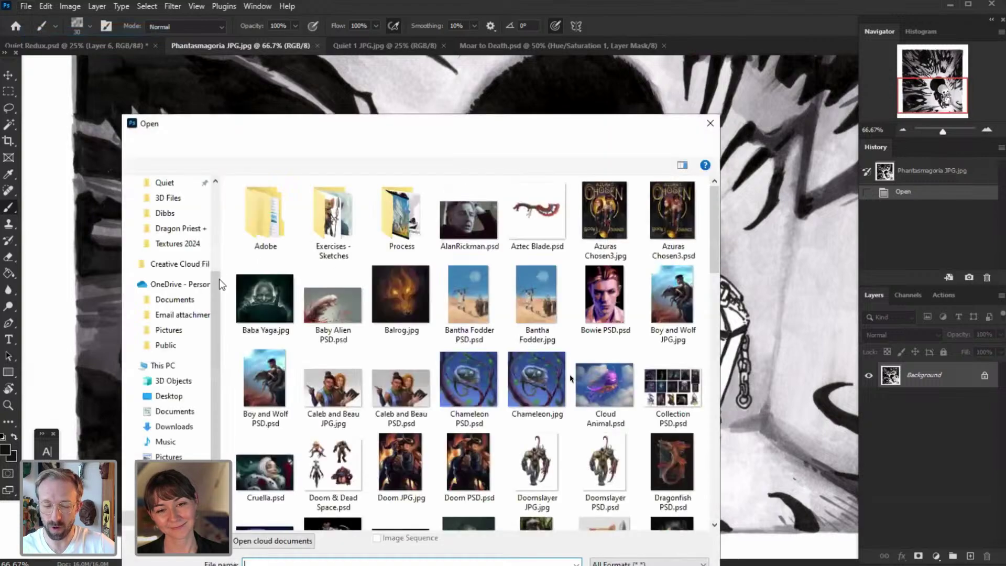
{"action": "scroll", "coordinate": [169, 215], "scroll_direction": "up", "scroll_amount": 1}
{"action": "left_click", "coordinate": [165, 197]}
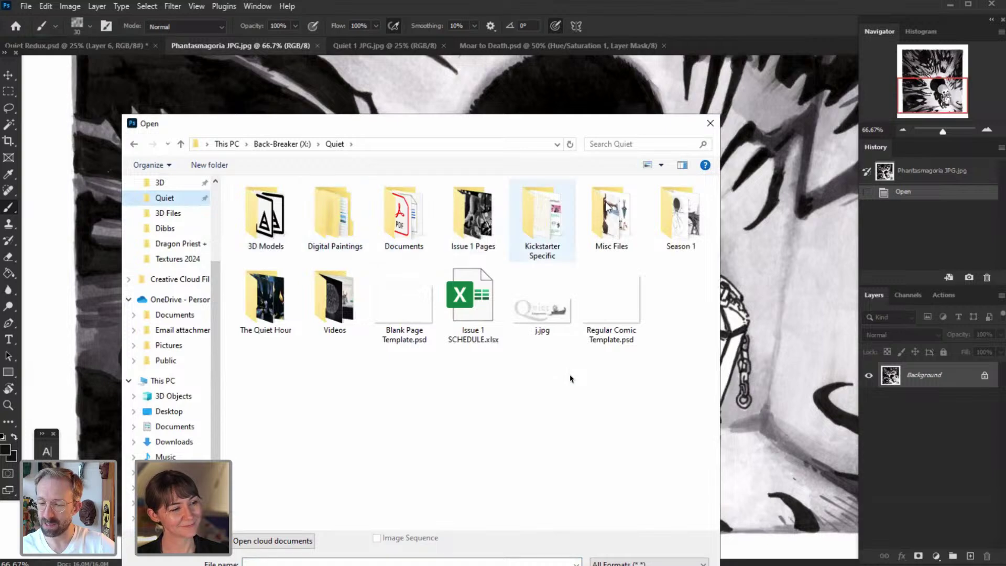
{"action": "double_click", "coordinate": [608, 215]}
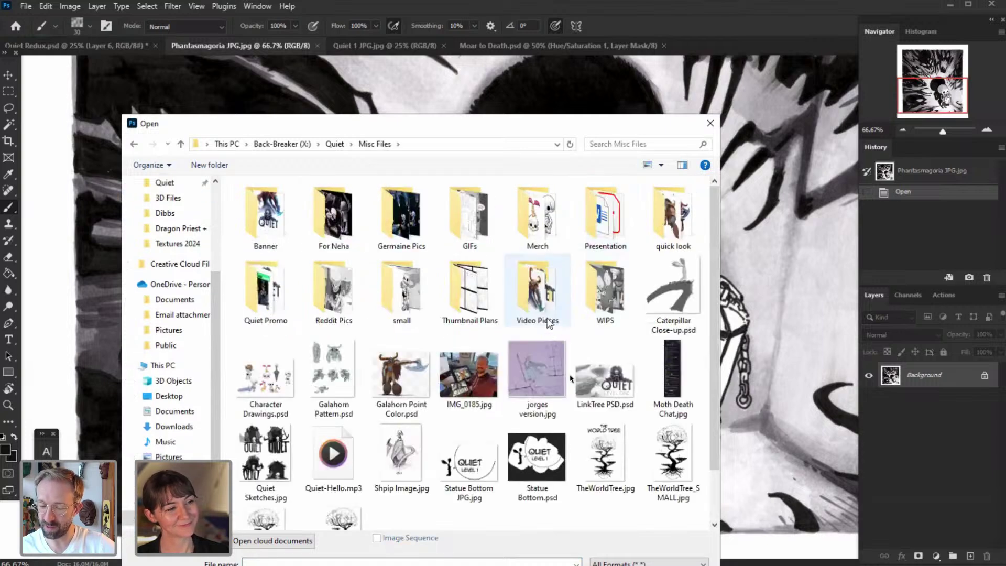
{"action": "scroll", "coordinate": [470, 294], "scroll_direction": "down", "scroll_amount": 1}
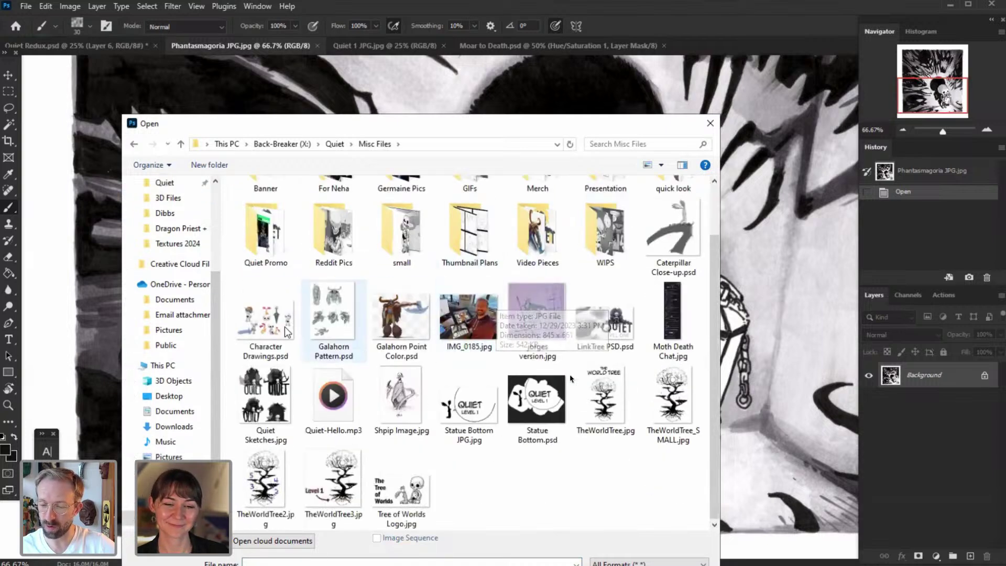
{"action": "scroll", "coordinate": [472, 323], "scroll_direction": "up", "scroll_amount": 2}
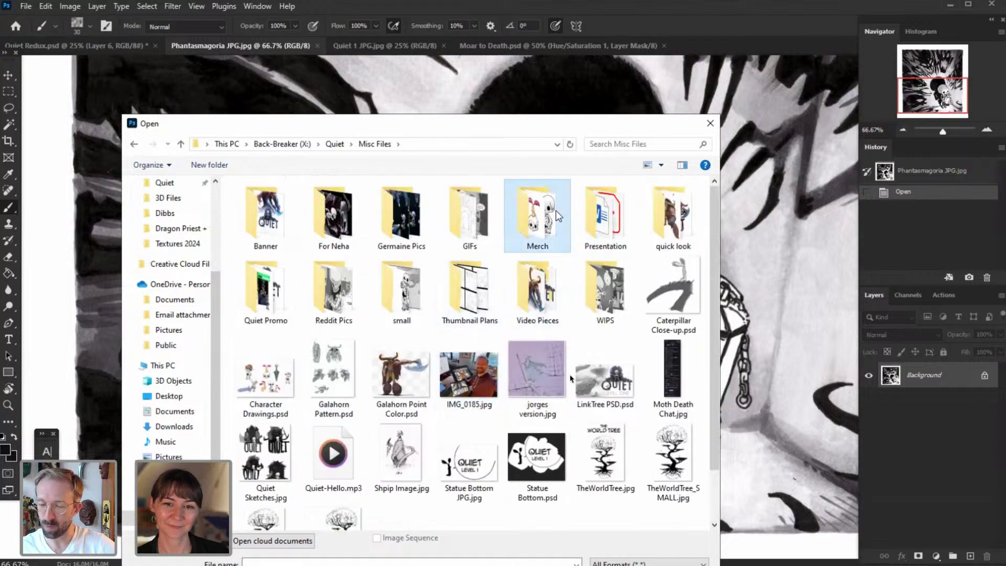
{"action": "double_click", "coordinate": [536, 218]}
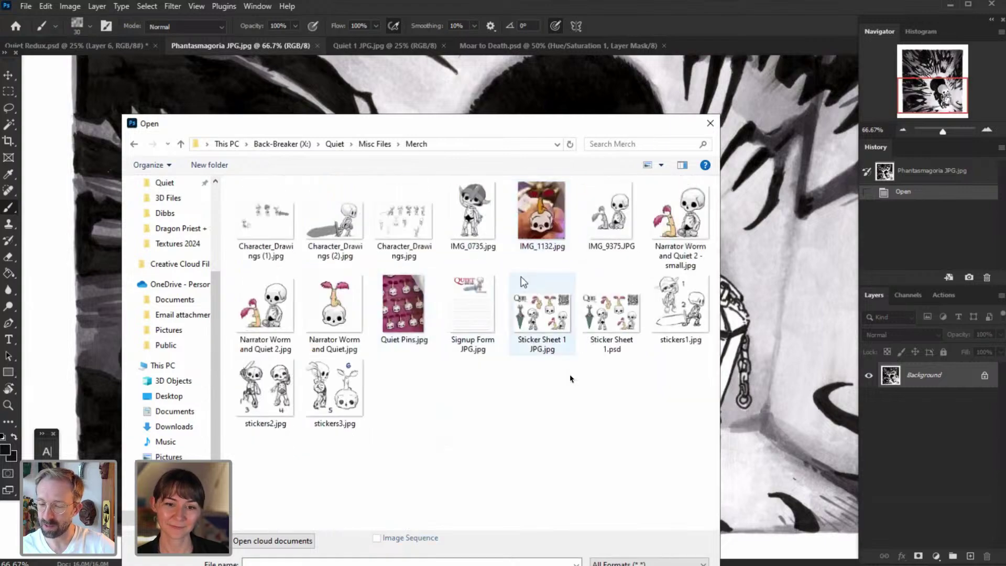
{"action": "double_click", "coordinate": [542, 309]}
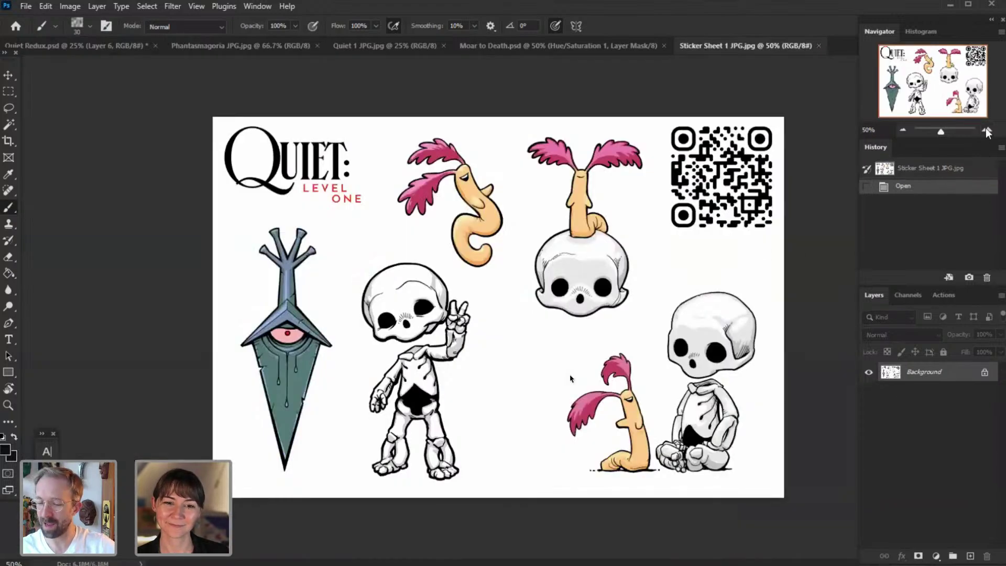
- Examine the waving skeleton, front-facing skull and seated skeleton on the sticker sheet at 100%, and the wider sheet at 66.7%
{"action": "left_click", "coordinate": [988, 130]}
{"action": "left_click", "coordinate": [988, 130]}
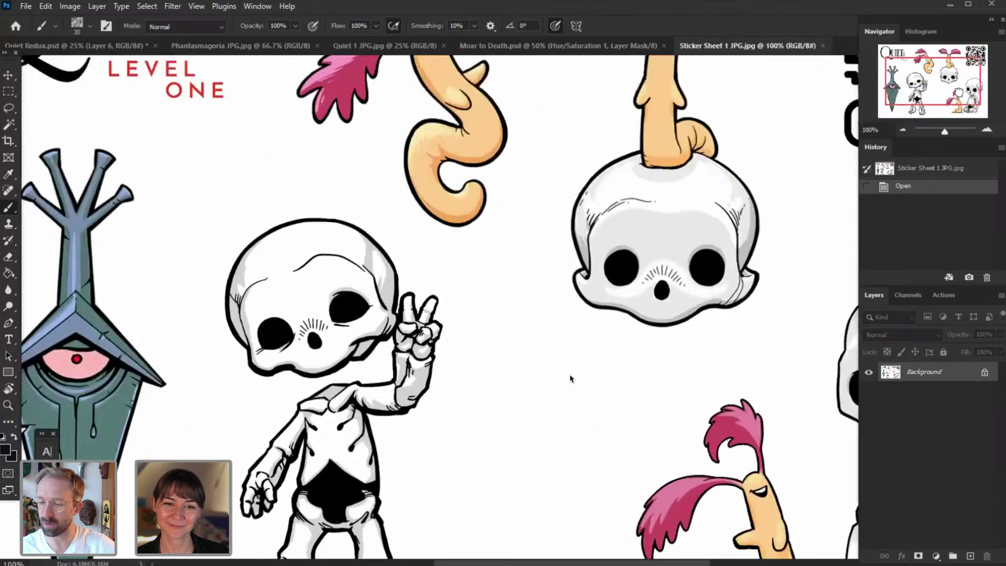
{"action": "scroll", "coordinate": [571, 379], "scroll_direction": "down", "scroll_amount": 3}
{"action": "scroll", "coordinate": [571, 379], "scroll_direction": "right", "scroll_amount": 3}
{"action": "scroll", "coordinate": [571, 378], "scroll_direction": "right", "scroll_amount": 4}
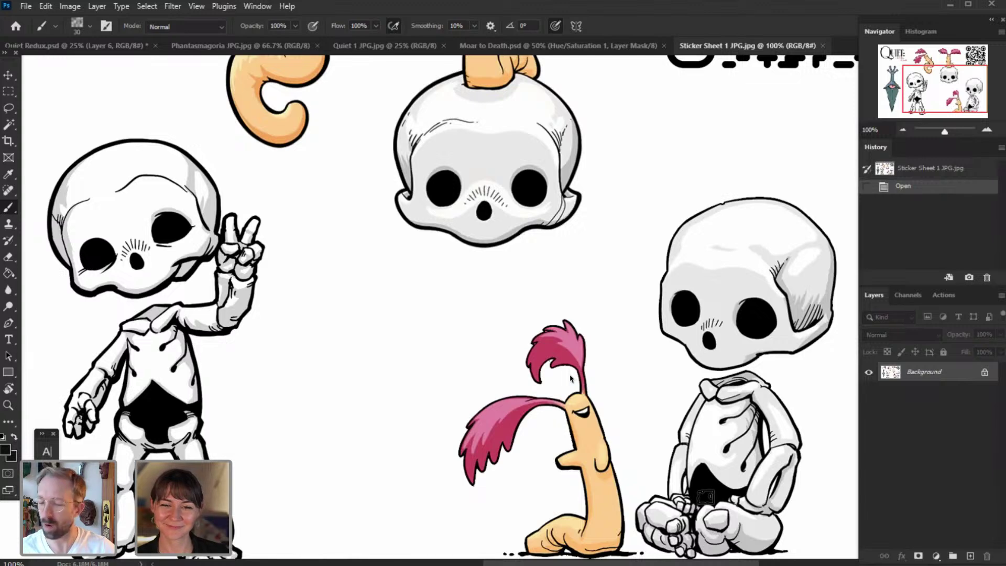
{"action": "scroll", "coordinate": [571, 378], "scroll_direction": "down", "scroll_amount": 1}
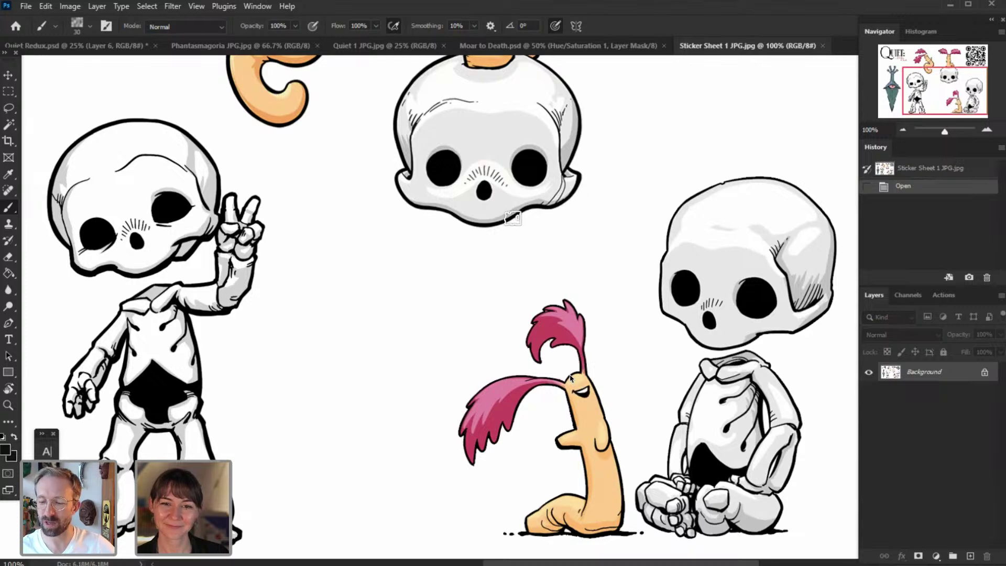
{"action": "scroll", "coordinate": [629, 230], "scroll_direction": "up", "scroll_amount": 1}
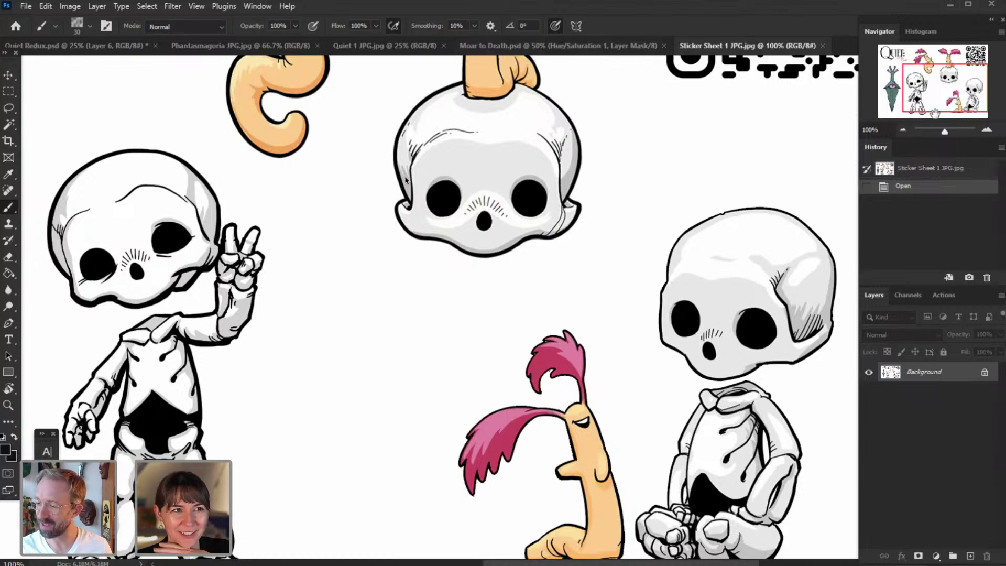
{"action": "left_click", "coordinate": [903, 130]}
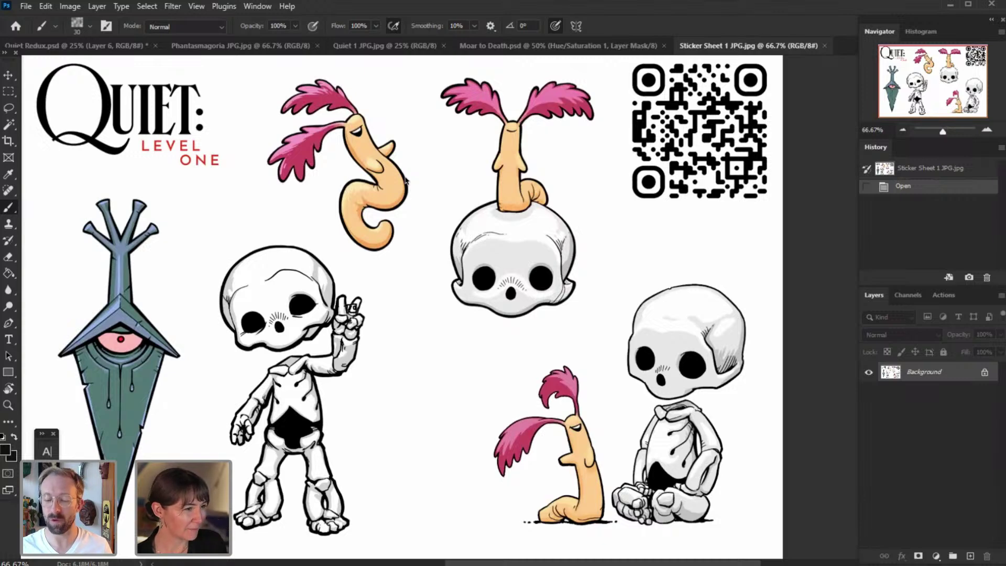
{"action": "scroll", "coordinate": [329, 419], "scroll_direction": "down", "scroll_amount": 2}
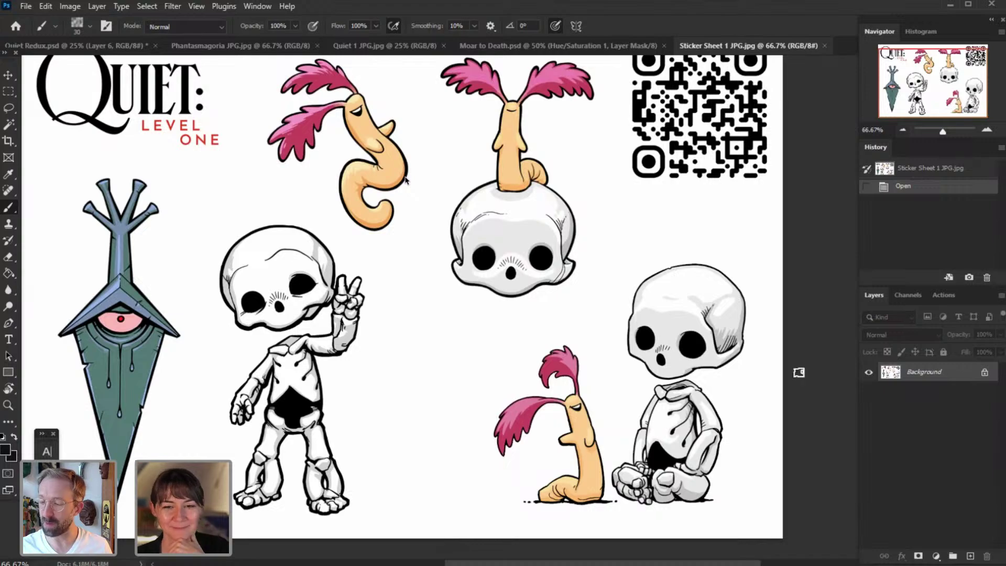
- Compare the skull shapes and skeleton bodies across the sticker sheet's characters at 100%
{"action": "left_click", "coordinate": [988, 129]}
{"action": "scroll", "coordinate": [734, 446], "scroll_direction": "down", "scroll_amount": 4}
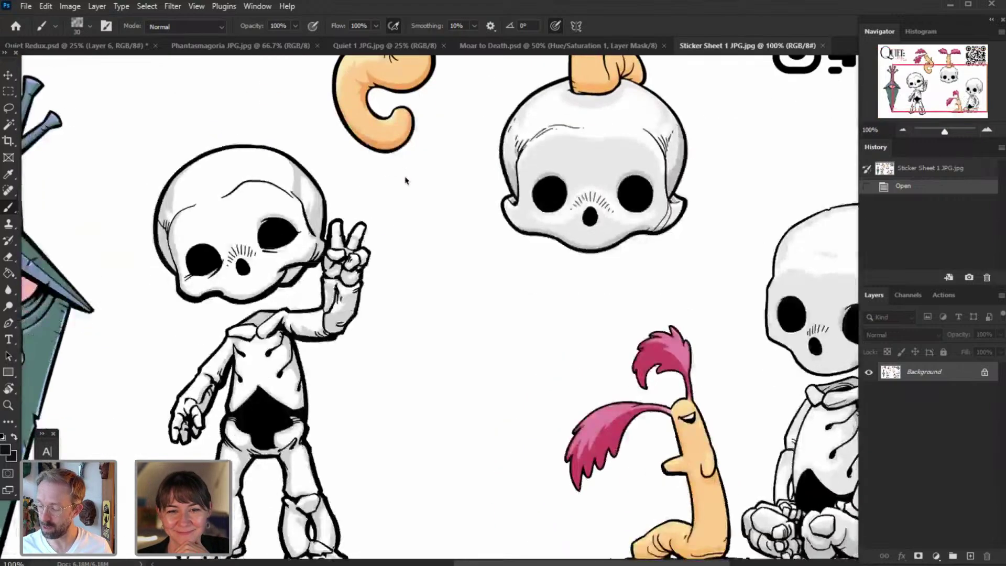
{"action": "scroll", "coordinate": [695, 375], "scroll_direction": "right", "scroll_amount": 5}
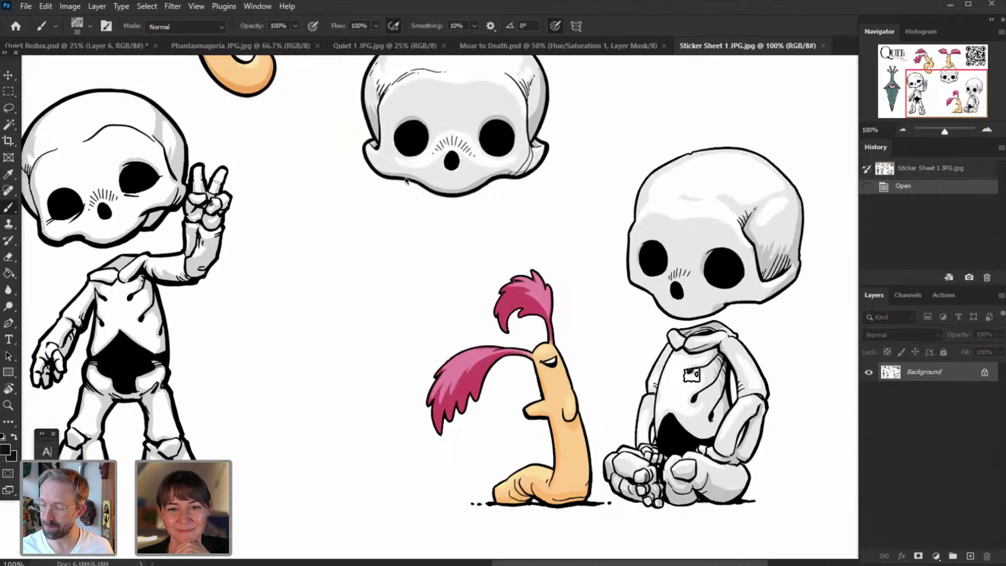
{"action": "scroll", "coordinate": [694, 367], "scroll_direction": "up", "scroll_amount": 3}
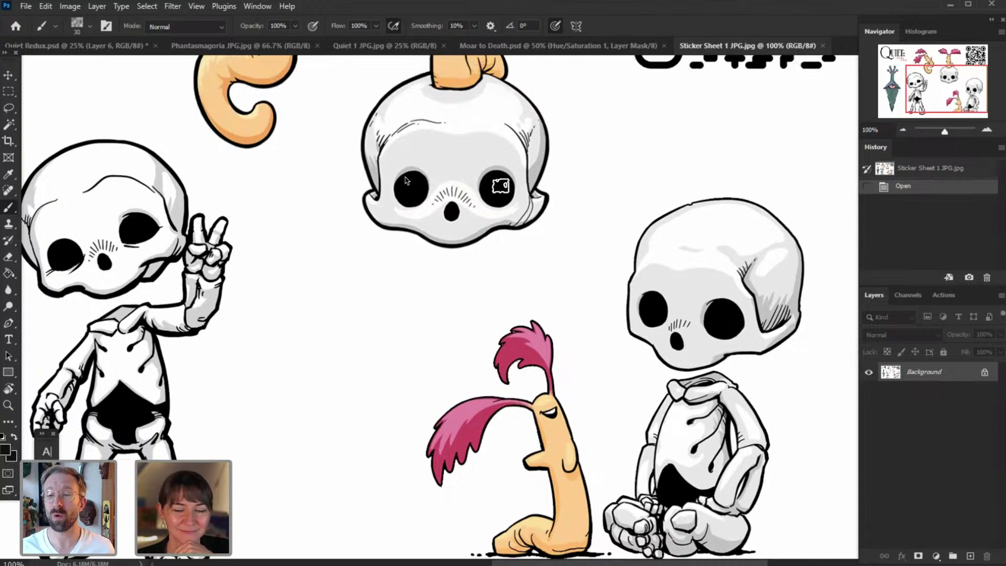
{"action": "scroll", "coordinate": [453, 235], "scroll_direction": "up", "scroll_amount": 1}
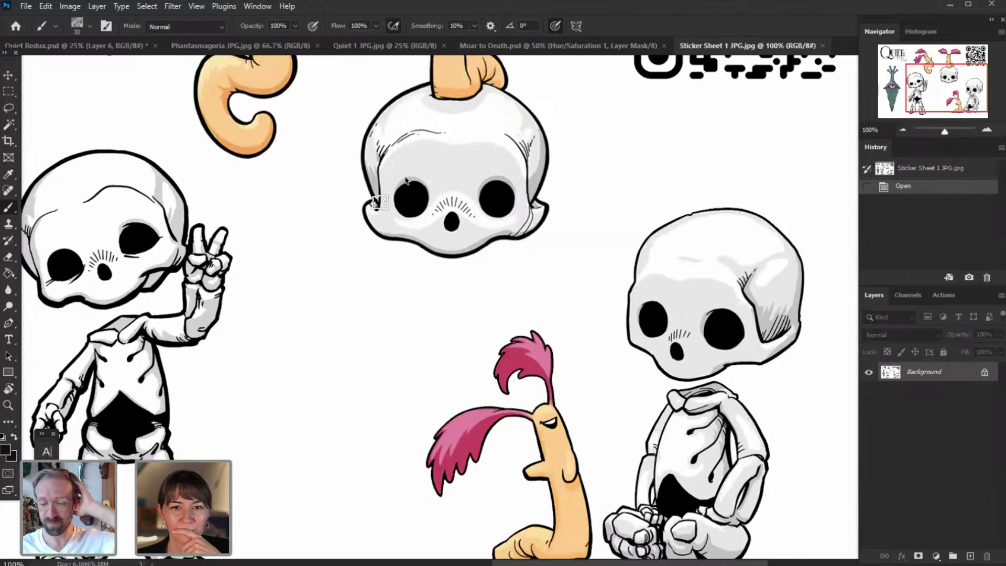
{"action": "mouse_move", "coordinate": [951, 103]}
{"action": "left_mouse_down"}
{"action": "mouse_move", "coordinate": [938, 107]}
{"action": "mouse_move", "coordinate": [931, 98]}
{"action": "mouse_move", "coordinate": [938, 88]}
{"action": "mouse_move", "coordinate": [939, 96]}
{"action": "left_mouse_up"}
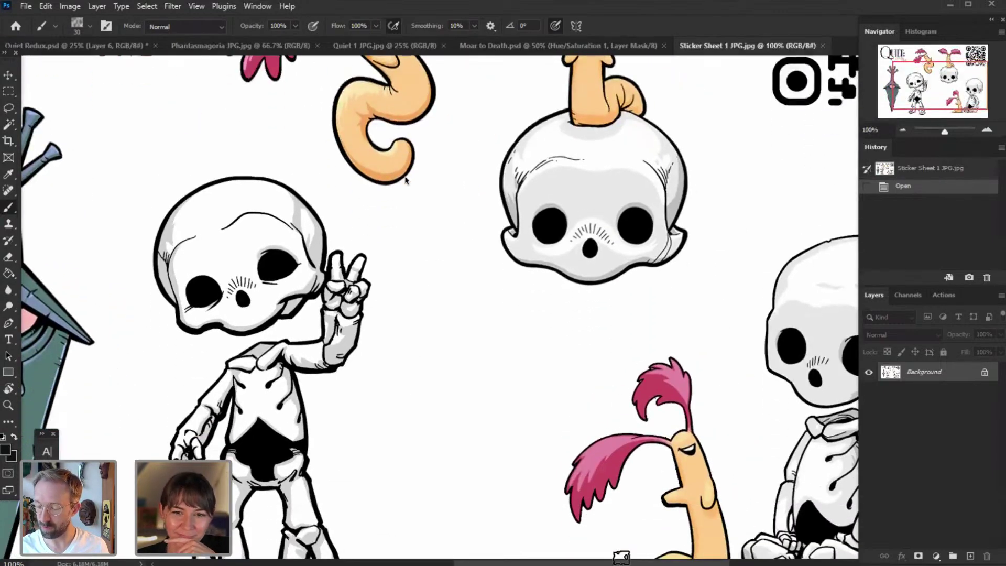
{"action": "left_click_drag", "start_coordinate": [622, 564], "coordinate": [667, 564]}
{"action": "scroll", "coordinate": [613, 280], "scroll_direction": "up", "scroll_amount": 5}
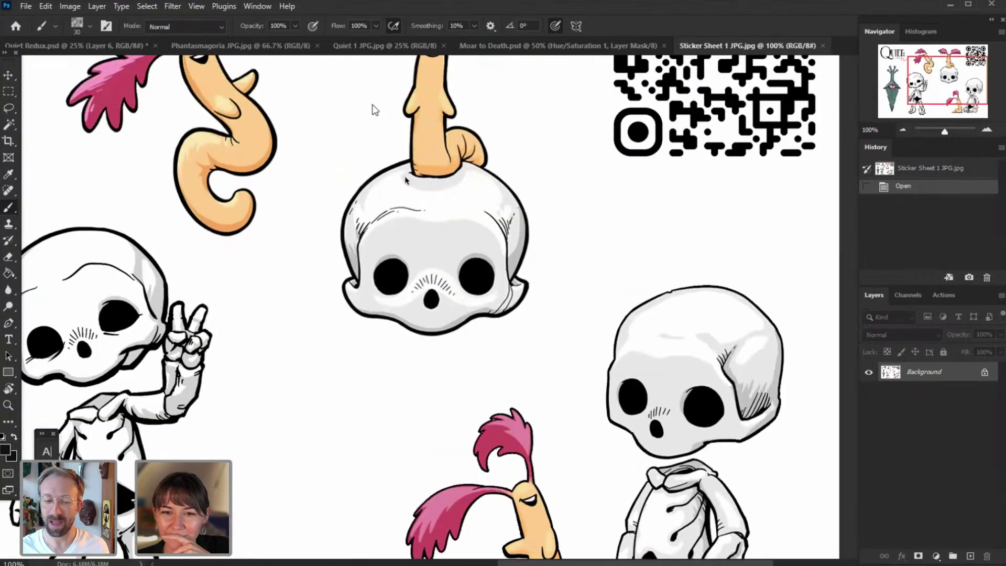
- Open the reference image Quiet Chapter 1 - small.jpg from the Season 1 folder inside Quiet
{"action": "left_click", "coordinate": [25, 7]}
{"action": "left_click", "coordinate": [47, 31]}
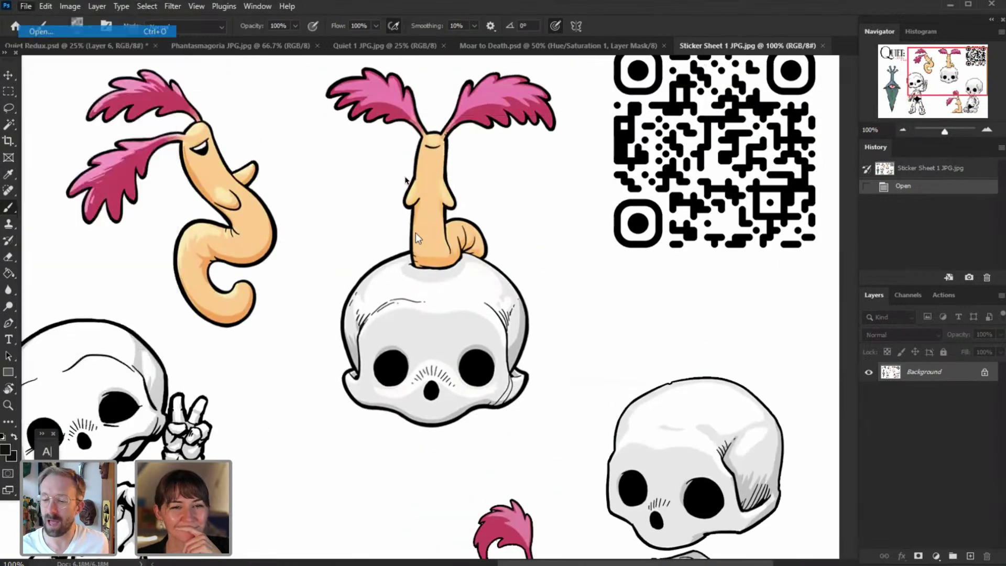
{"action": "key", "text": "ctrl+o"}
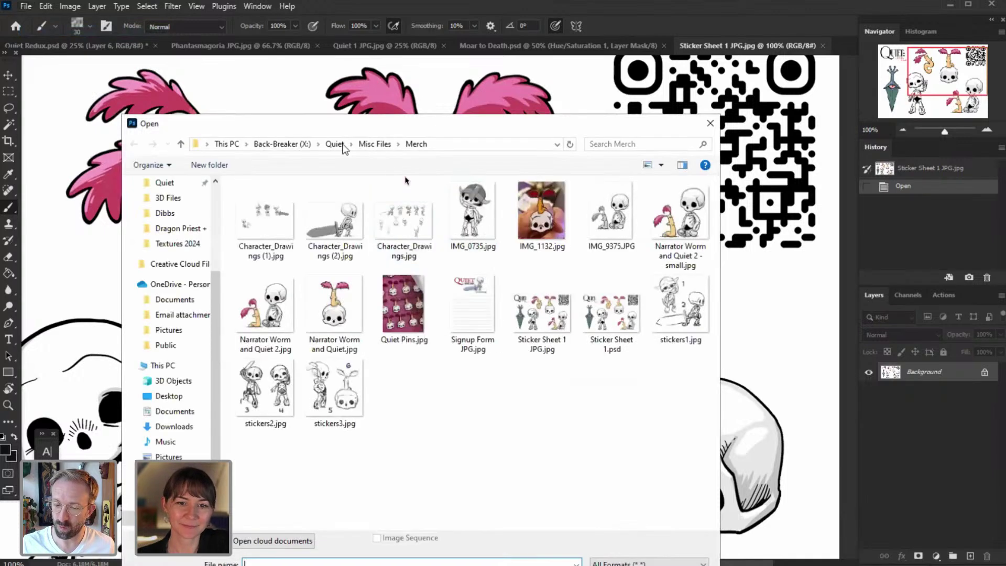
{"action": "left_click", "coordinate": [335, 144]}
{"action": "double_click", "coordinate": [668, 204]}
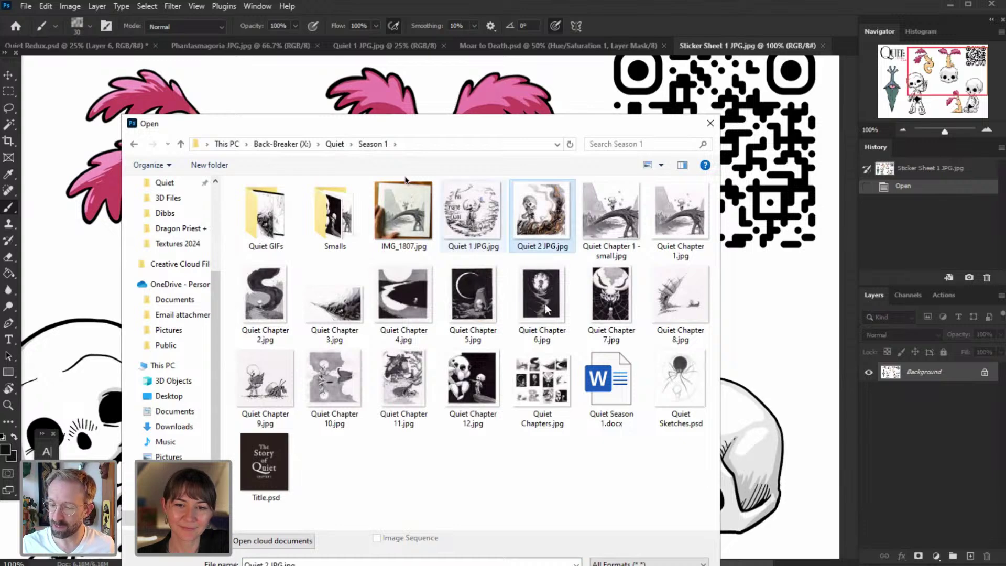
{"action": "left_click", "coordinate": [486, 246]}
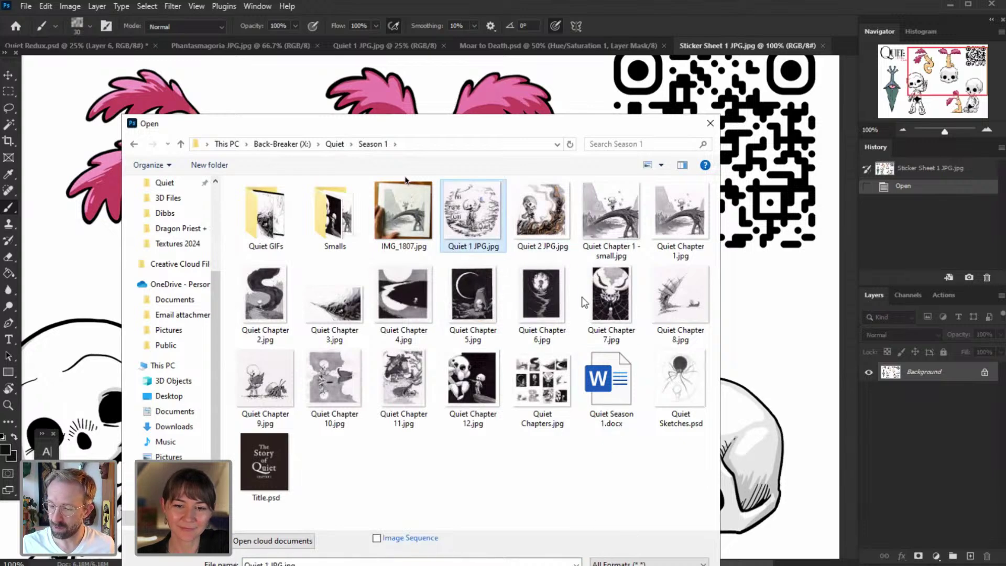
{"action": "left_click", "coordinate": [597, 214], "text": "ctrl"}
{"action": "key", "text": "Return"}
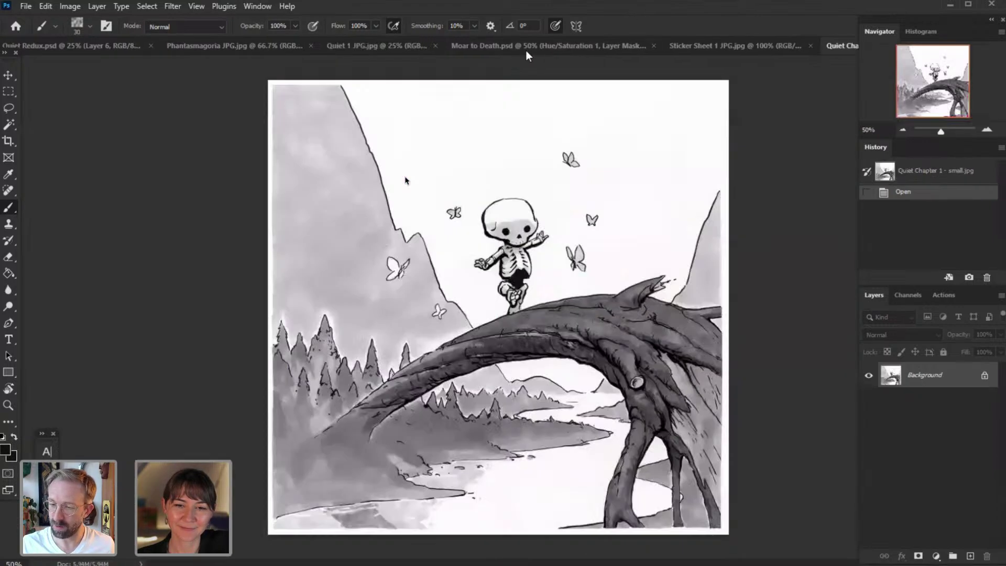
- Switch to Quiet 1 JPG.jpg and inspect the skeleton reaching for the butterfly at up to 50%
{"action": "left_click", "coordinate": [446, 45]}
{"action": "left_click", "coordinate": [405, 45]}
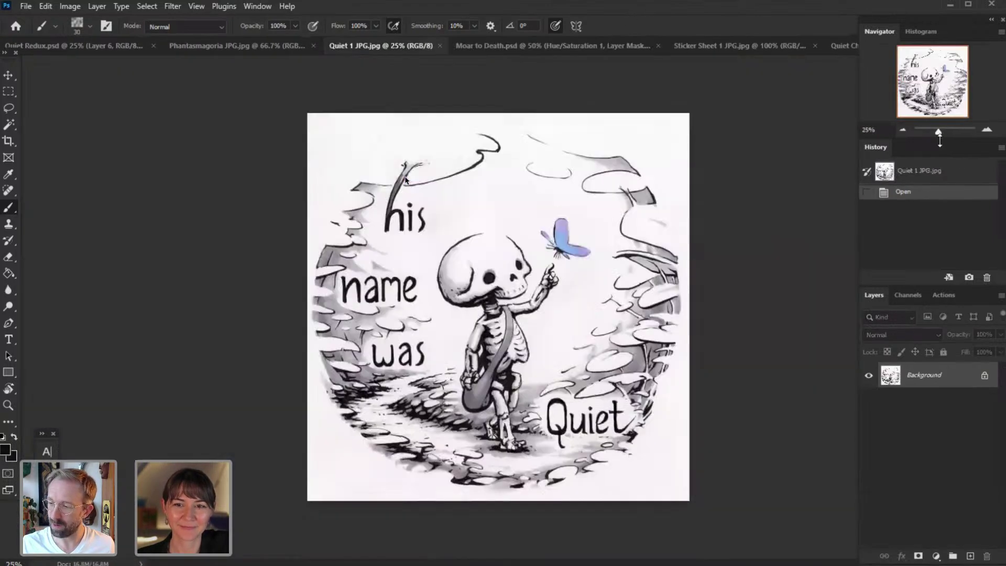
{"action": "left_click", "coordinate": [987, 130]}
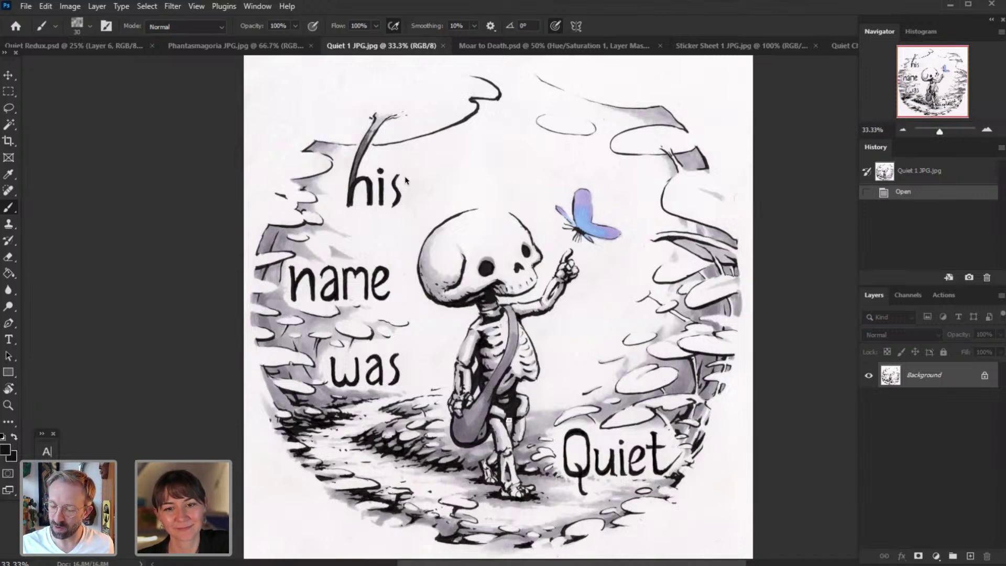
{"action": "left_click", "coordinate": [987, 129]}
{"action": "left_click_drag", "start_coordinate": [944, 88], "coordinate": [948, 93]}
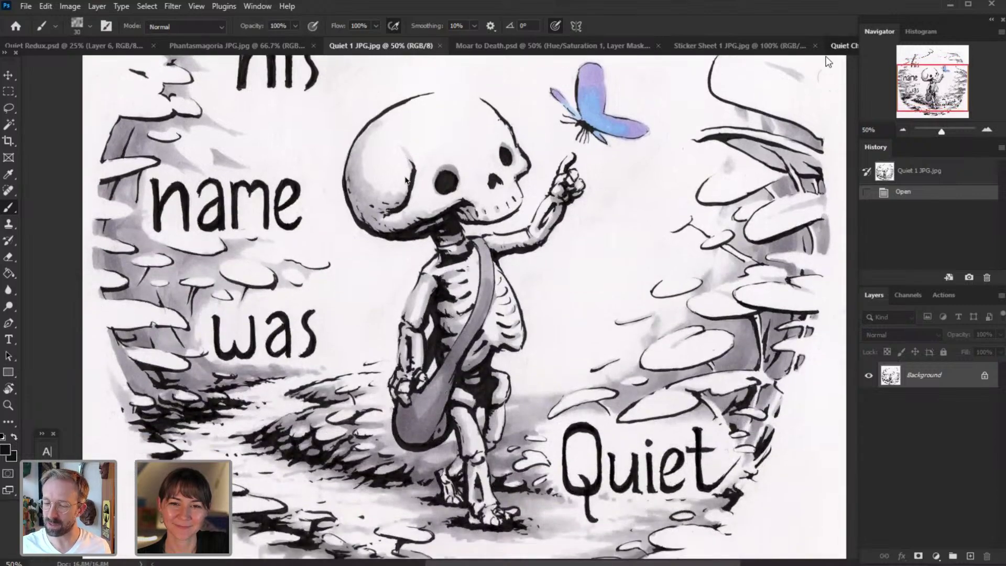
- Switch to Quiet Chapter 1 - small.jpg and inspect the skeleton balancing on the tree trunk at 100%
{"action": "left_click", "coordinate": [842, 45]}
{"action": "left_click", "coordinate": [987, 130]}
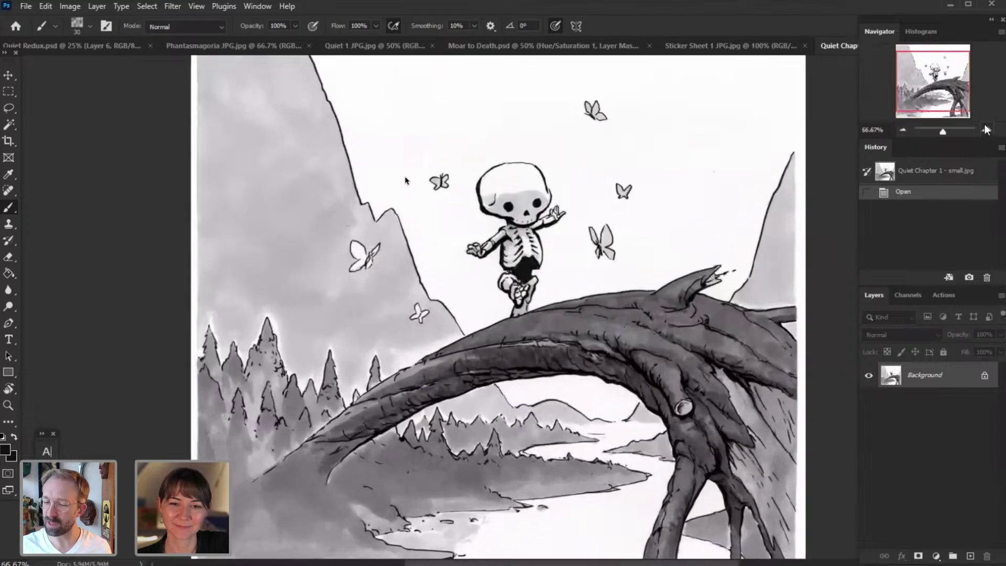
{"action": "left_click", "coordinate": [988, 130]}
{"action": "left_click_drag", "start_coordinate": [952, 83], "coordinate": [918, 90]}
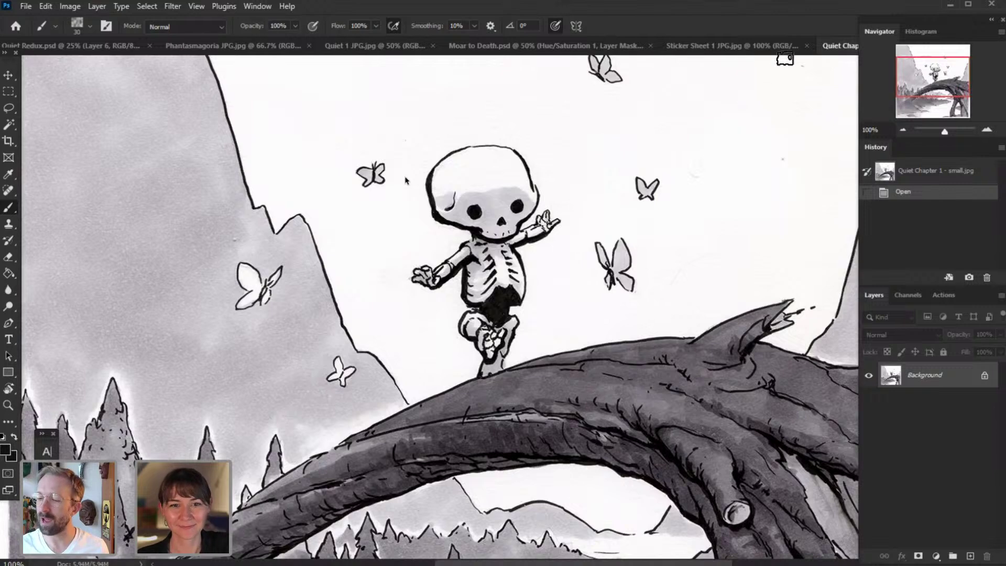
- Return to Sticker Sheet 1 JPG.jpg and review its full-body skeletons at 100% and 66.7%
{"action": "left_click", "coordinate": [756, 44]}
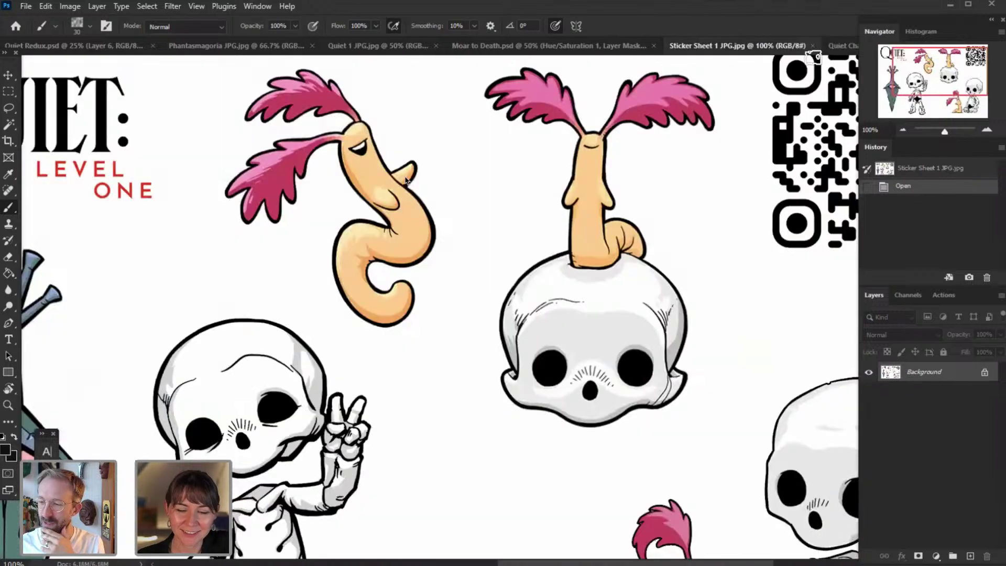
{"action": "left_click_drag", "start_coordinate": [930, 100], "coordinate": [911, 127]}
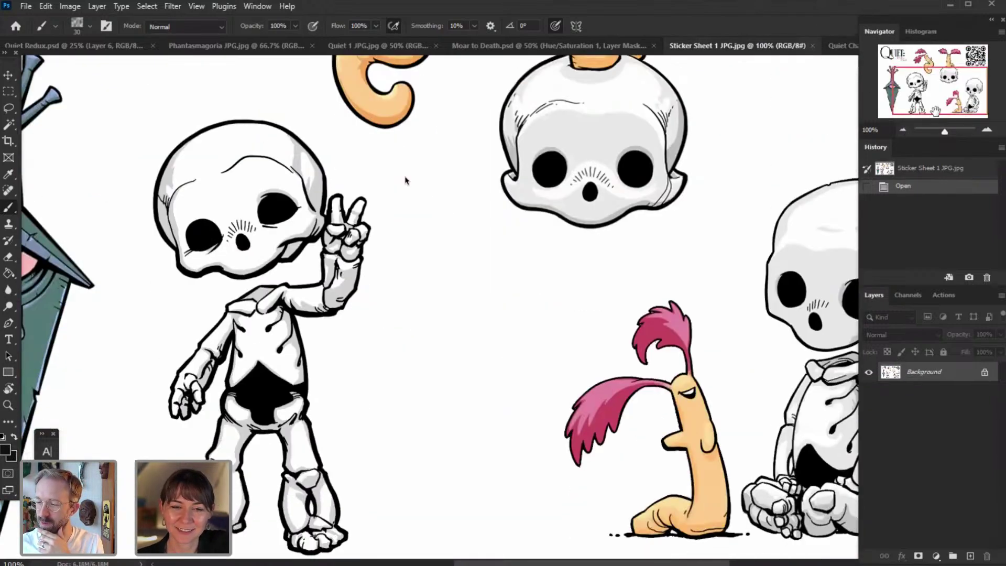
{"action": "key", "text": "ctrl+minus"}
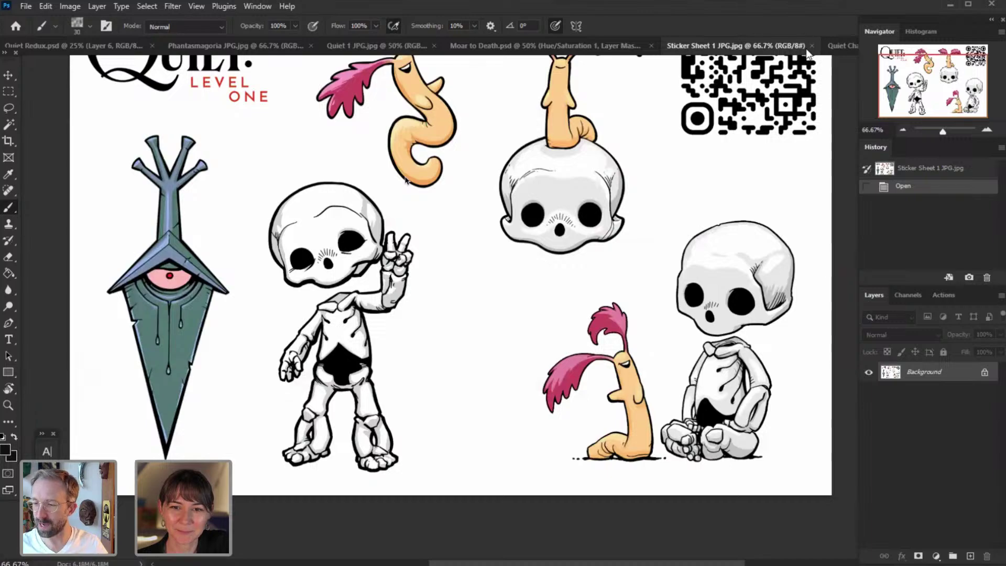
- Close the Sticker Sheet 1 JPG document and the document next to it
{"action": "left_click", "coordinate": [814, 47]}
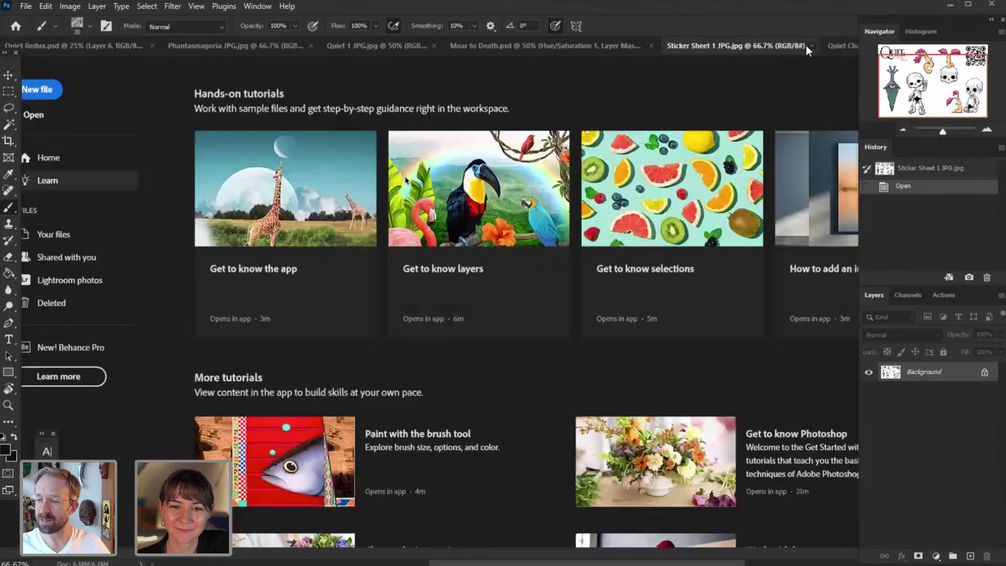
{"action": "key", "text": "ctrl+w"}
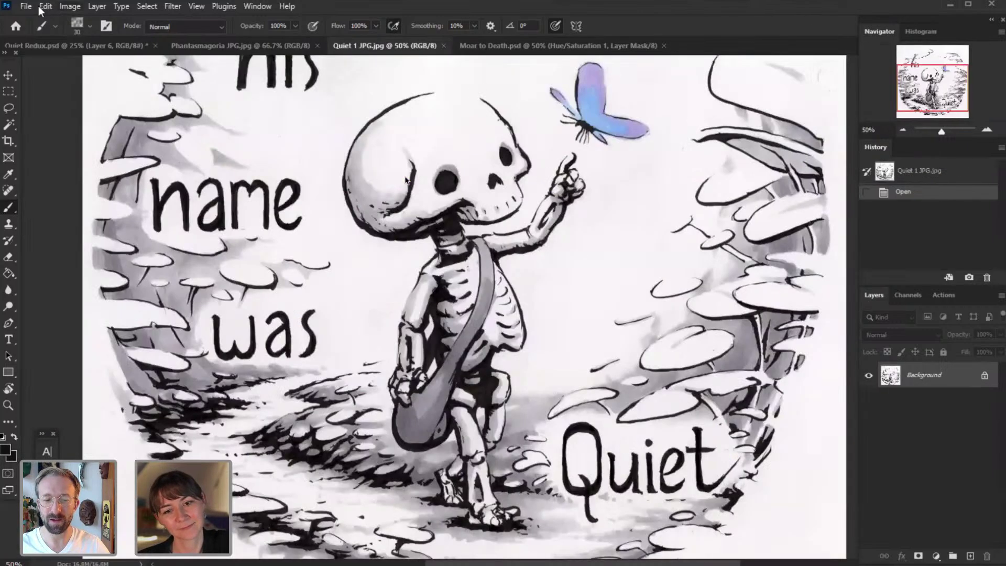
- Start opening files and browse to the Ordered Flats folder inside Quiet > Issue 1 Pages
{"action": "left_click", "coordinate": [26, 7]}
{"action": "left_click", "coordinate": [31, 28]}
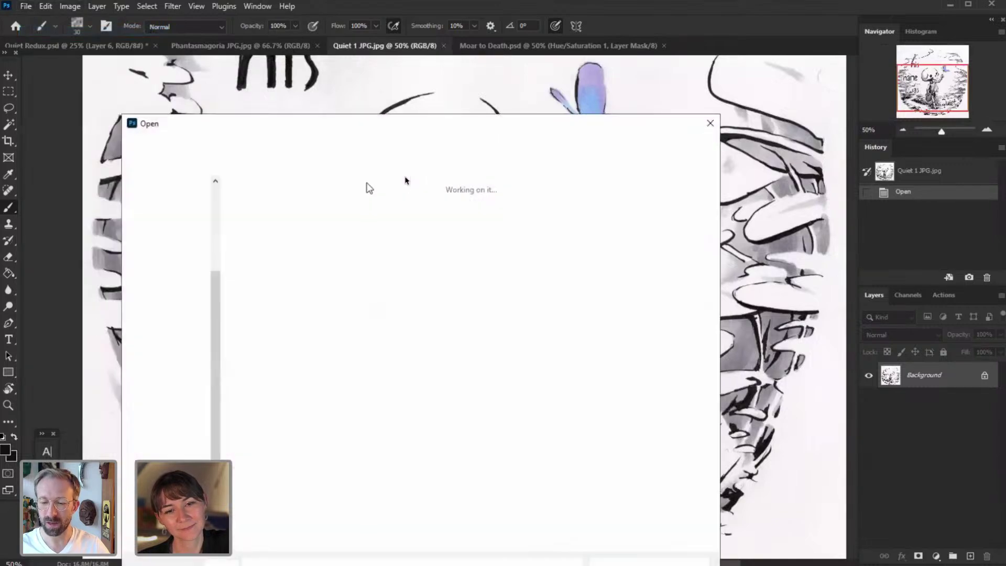
{"action": "left_click", "coordinate": [338, 145]}
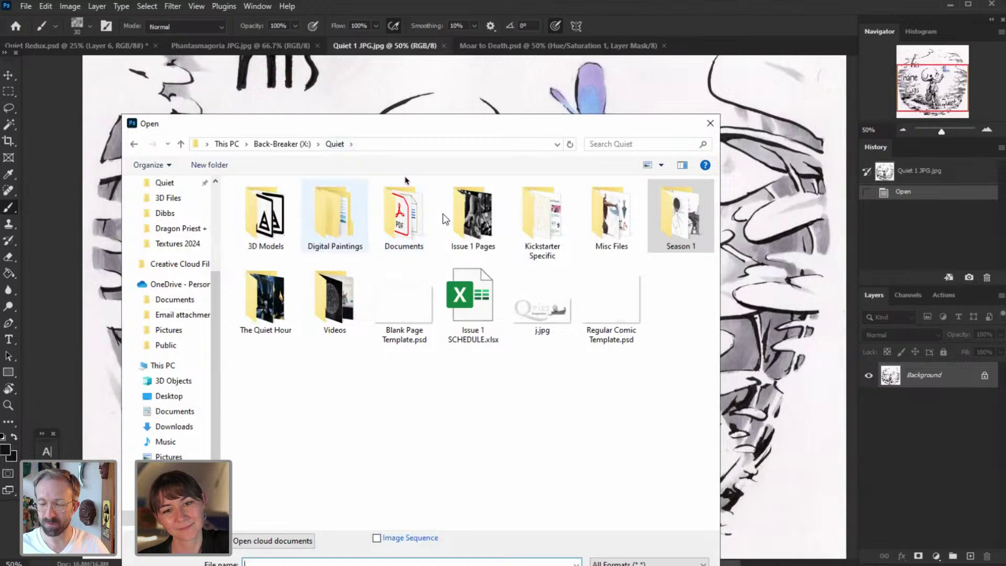
{"action": "double_click", "coordinate": [471, 216]}
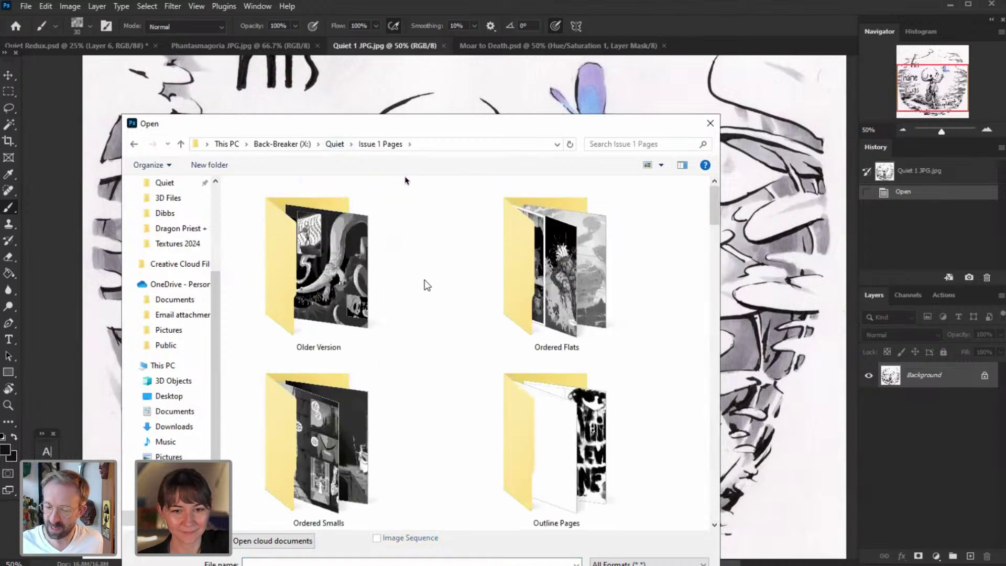
{"action": "scroll", "coordinate": [425, 278], "scroll_direction": "down", "scroll_amount": 5}
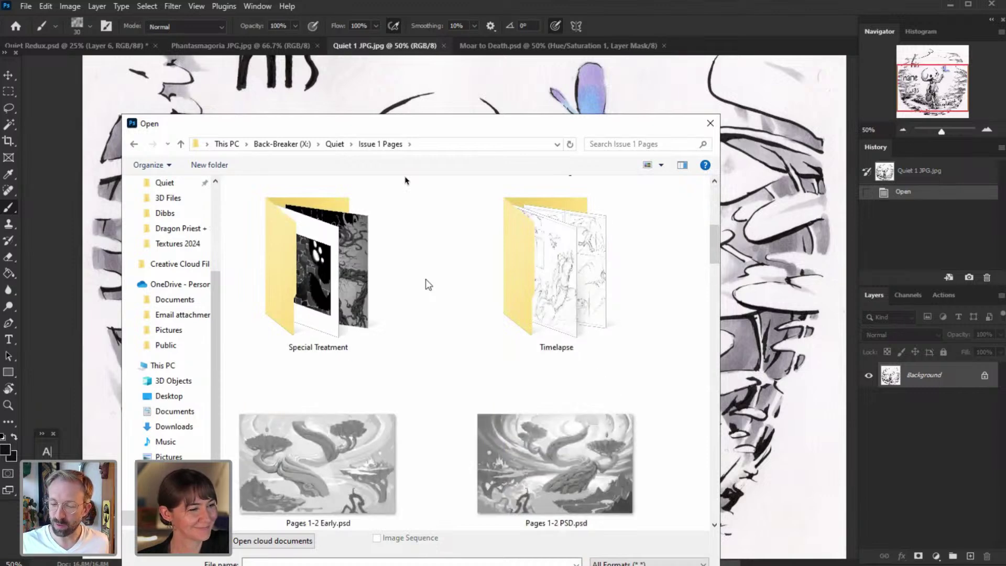
{"action": "scroll", "coordinate": [426, 280], "scroll_direction": "down", "scroll_amount": 5}
{"action": "scroll", "coordinate": [427, 270], "scroll_direction": "up", "scroll_amount": 10}
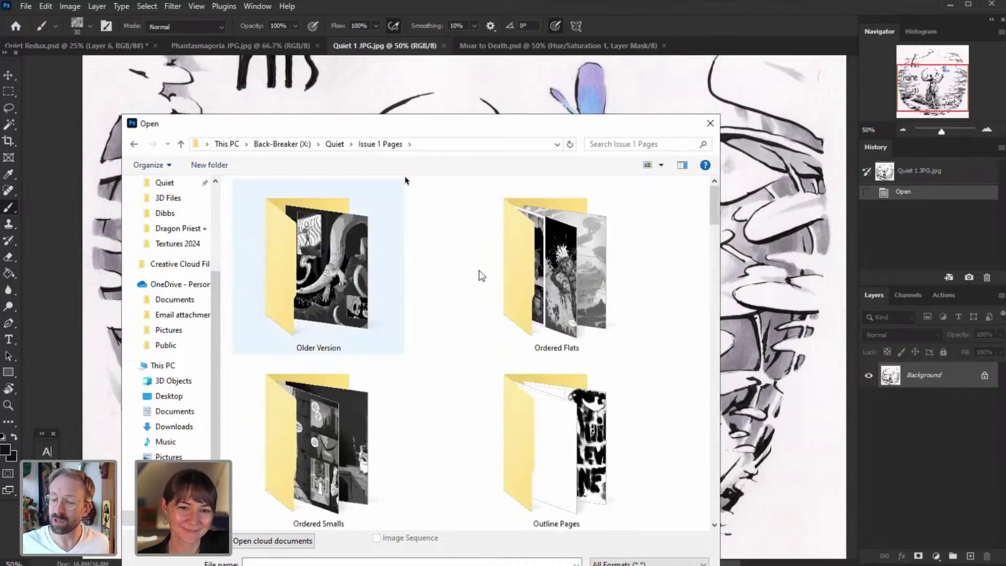
{"action": "double_click", "coordinate": [535, 274]}
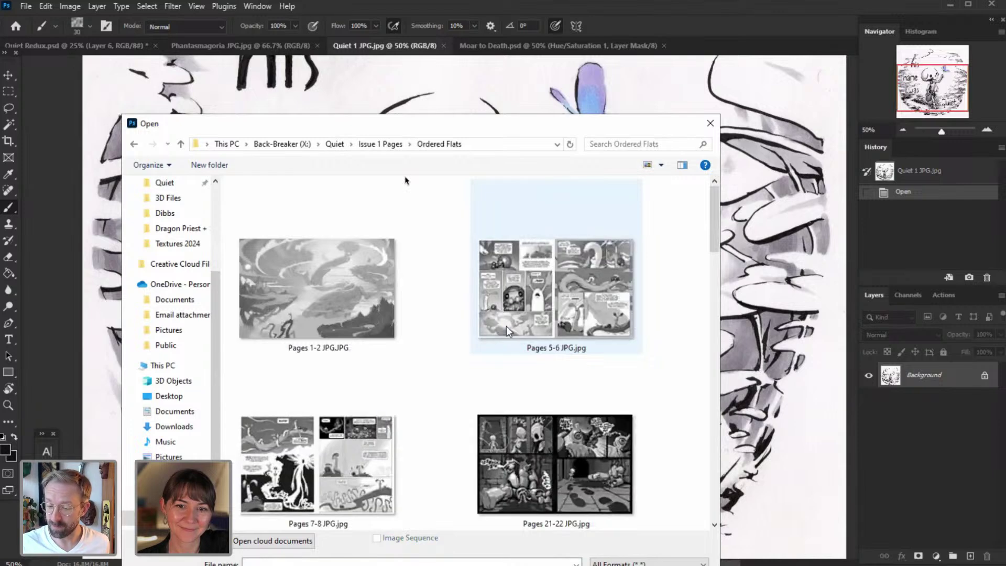
- Open Pages 27-28, Pages 50-51, Pages 63-64 and Pages 67-68 JPG together from the Ordered Flats folder
{"action": "scroll", "coordinate": [506, 325], "scroll_direction": "down", "scroll_amount": 3}
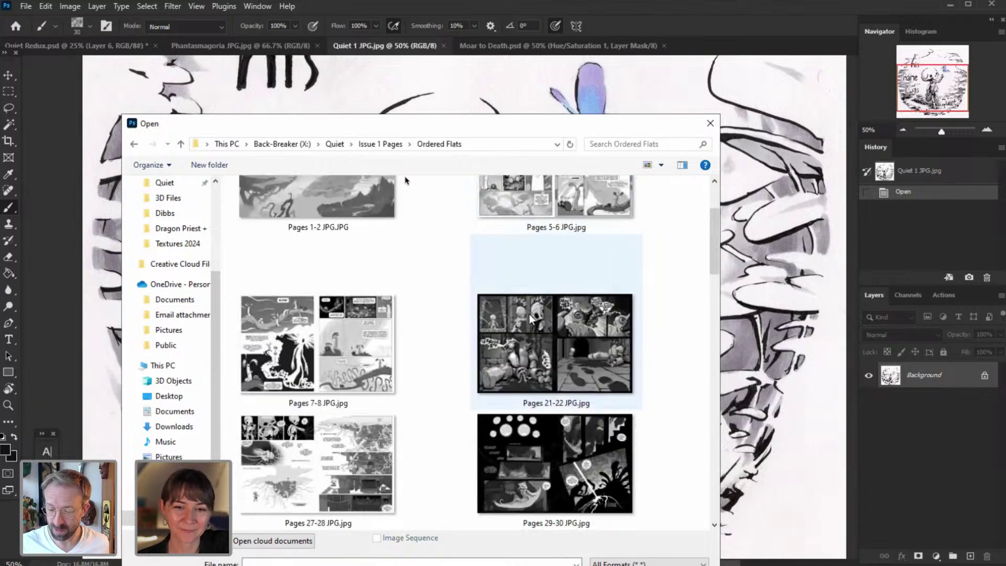
{"action": "scroll", "coordinate": [530, 314], "scroll_direction": "down", "scroll_amount": 1}
{"action": "left_click", "coordinate": [390, 361]}
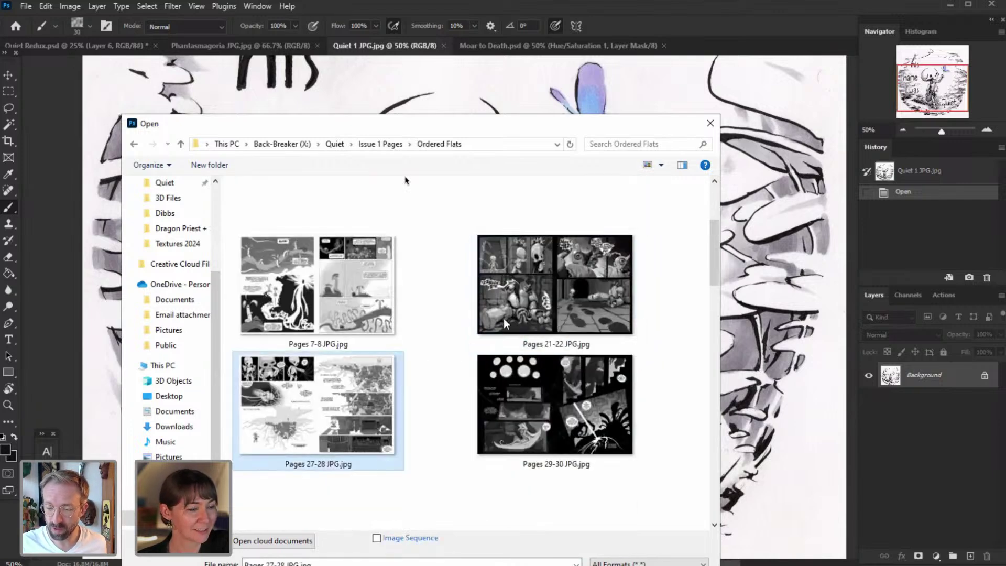
{"action": "scroll", "coordinate": [504, 317], "scroll_direction": "down", "scroll_amount": 5}
{"action": "scroll", "coordinate": [505, 318], "scroll_direction": "down", "scroll_amount": 5}
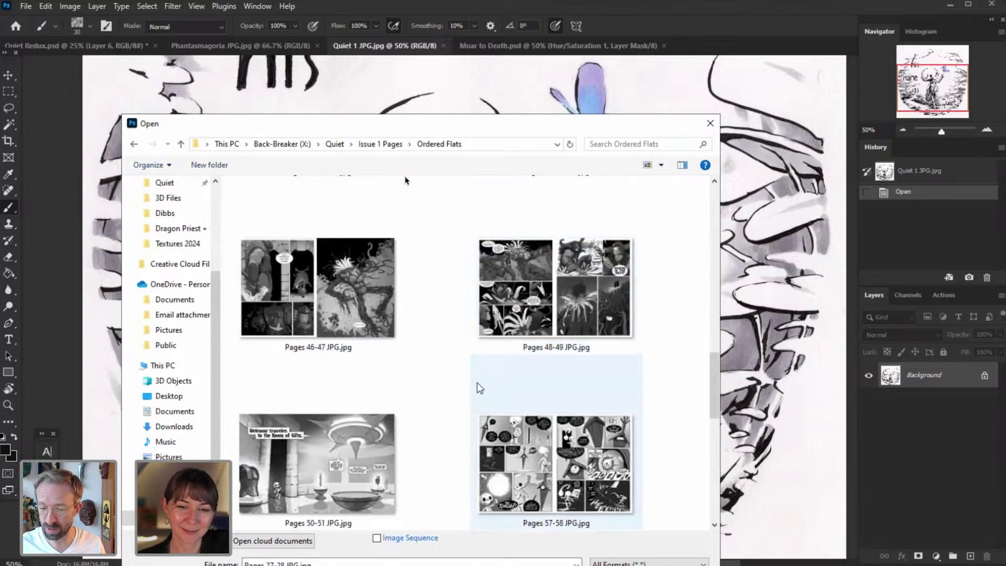
{"action": "left_click", "coordinate": [379, 432], "text": "ctrl"}
{"action": "scroll", "coordinate": [516, 414], "scroll_direction": "down", "scroll_amount": 3}
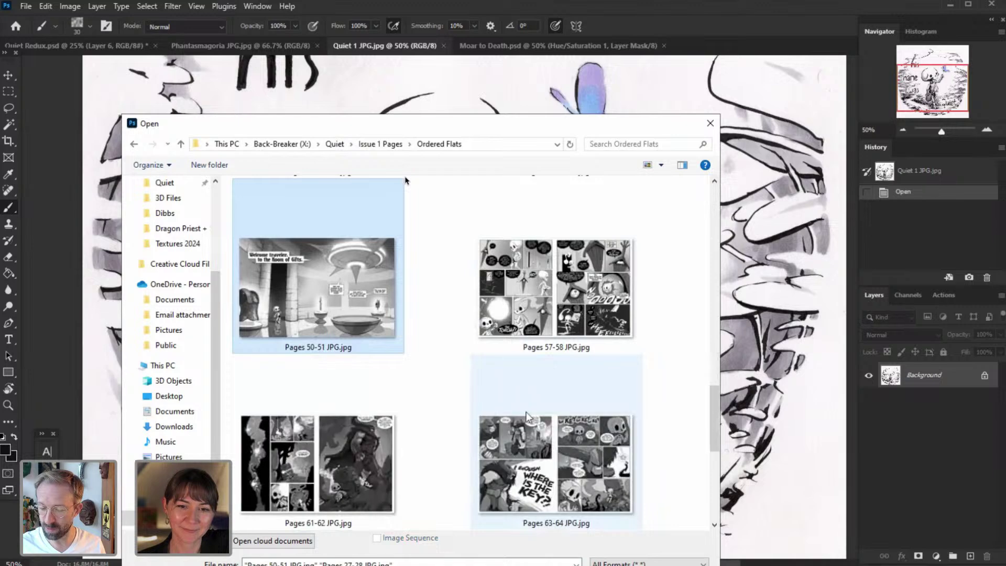
{"action": "left_click", "coordinate": [579, 445], "text": "ctrl"}
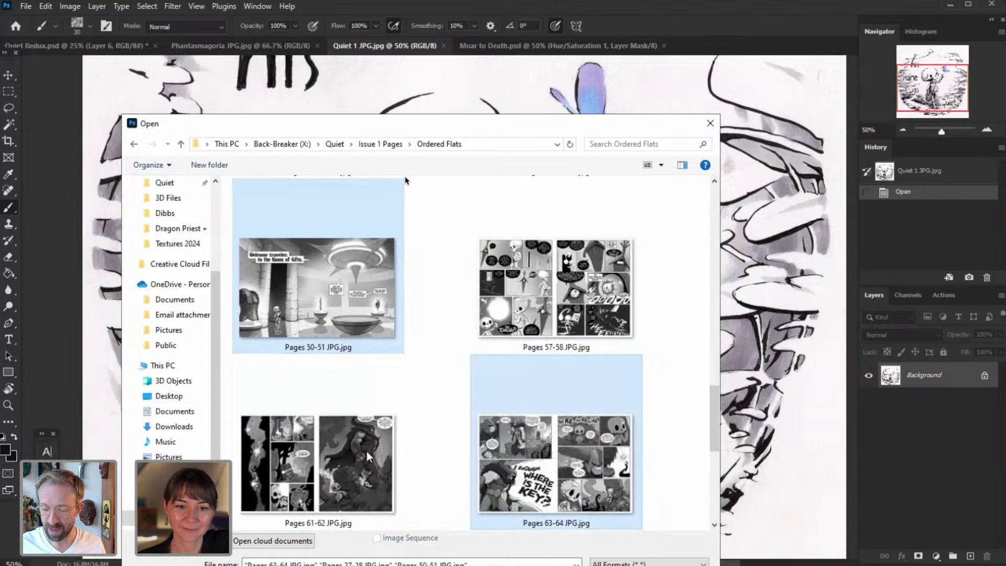
{"action": "scroll", "coordinate": [479, 452], "scroll_direction": "down", "scroll_amount": 3}
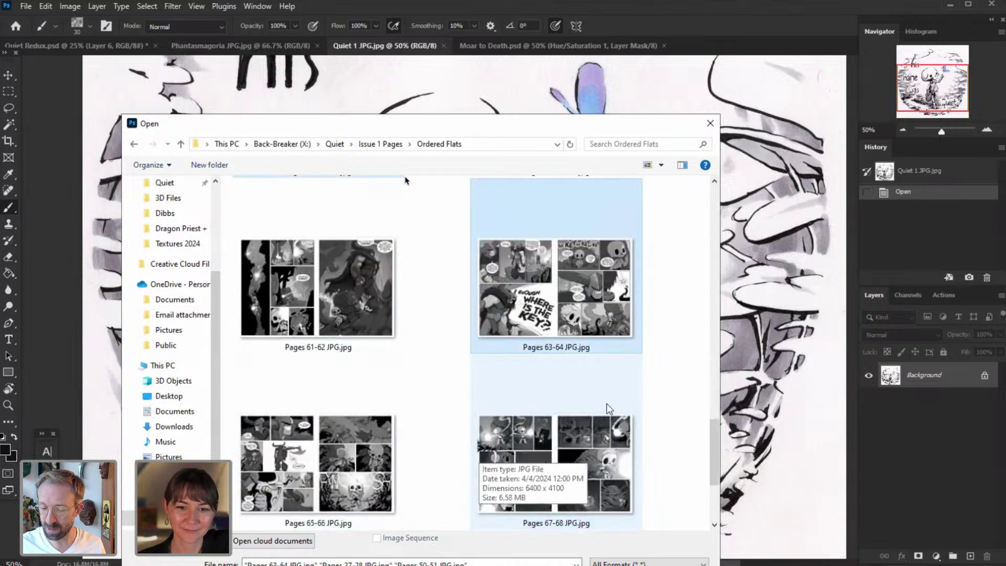
{"action": "left_click", "coordinate": [612, 442], "text": "ctrl"}
{"action": "key", "text": "Return"}
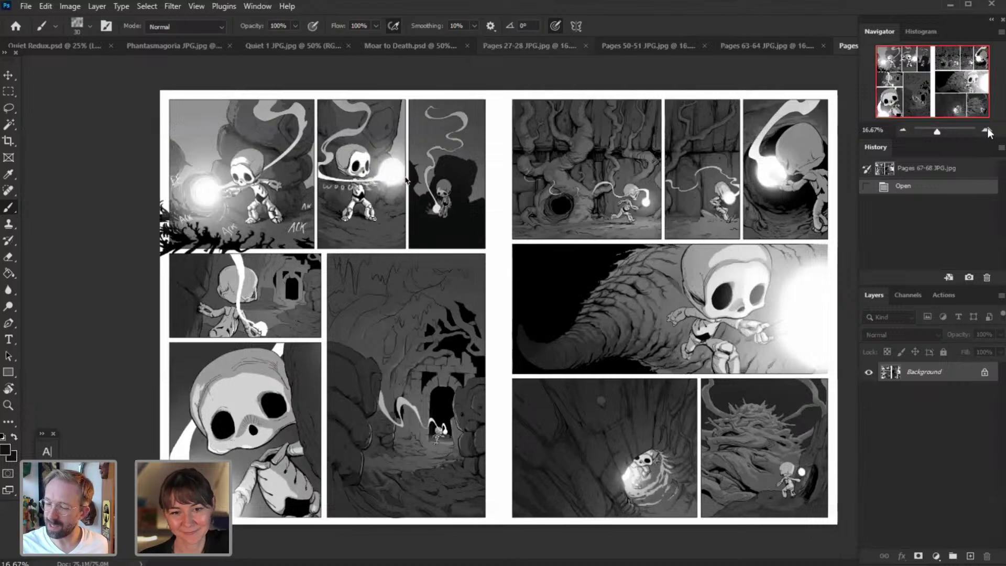
- Examine the top-row panels of the first page in Pages 67-68 at 50%, and the dark silhouette panel at 100%
{"action": "left_click", "coordinate": [988, 130]}
{"action": "left_click", "coordinate": [987, 130]}
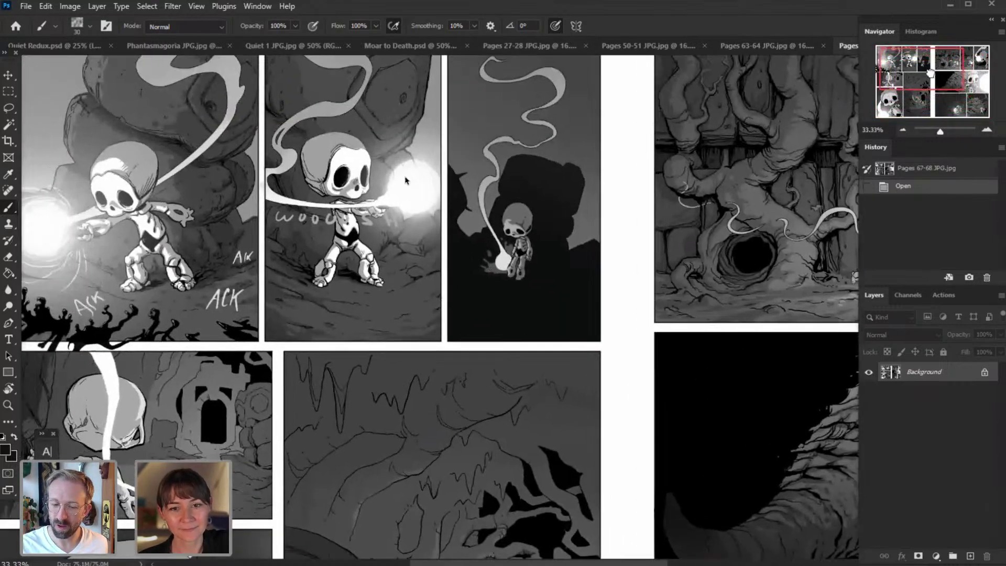
{"action": "left_click", "coordinate": [988, 130]}
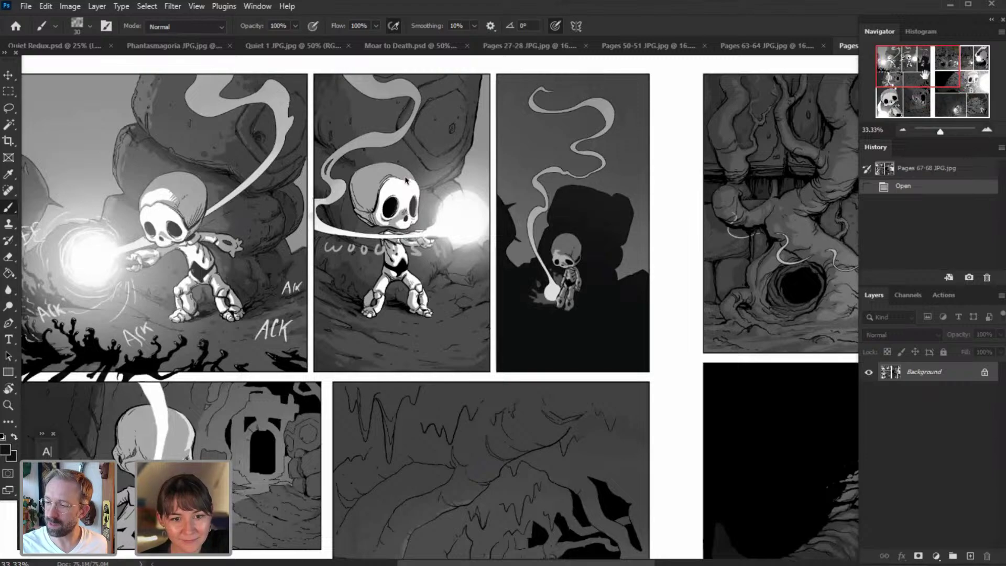
{"action": "left_click", "coordinate": [988, 130]}
{"action": "left_click_drag", "start_coordinate": [939, 72], "coordinate": [923, 67]}
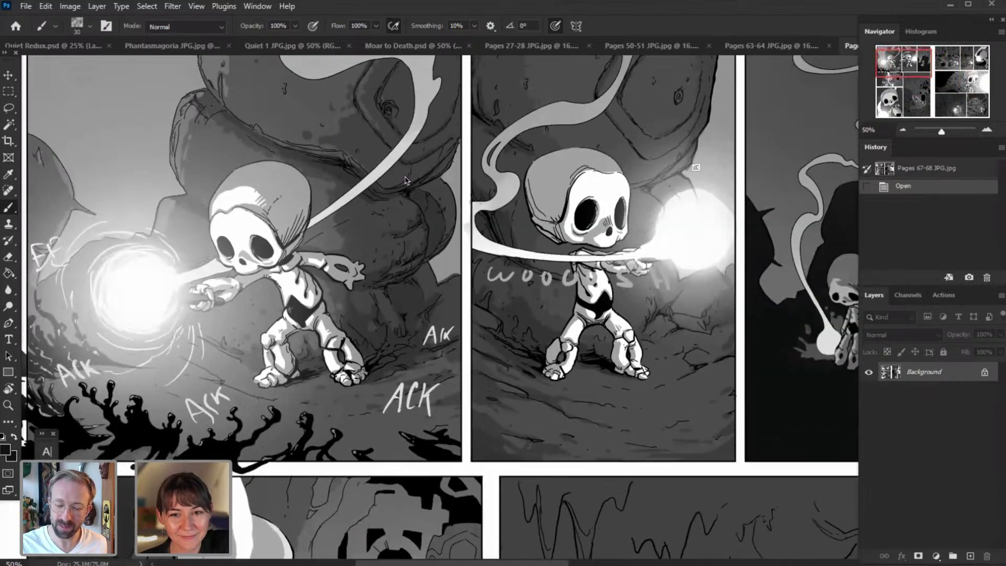
{"action": "scroll", "coordinate": [406, 181], "scroll_direction": "up", "scroll_amount": 2}
{"action": "scroll", "coordinate": [406, 180], "scroll_direction": "left", "scroll_amount": 4}
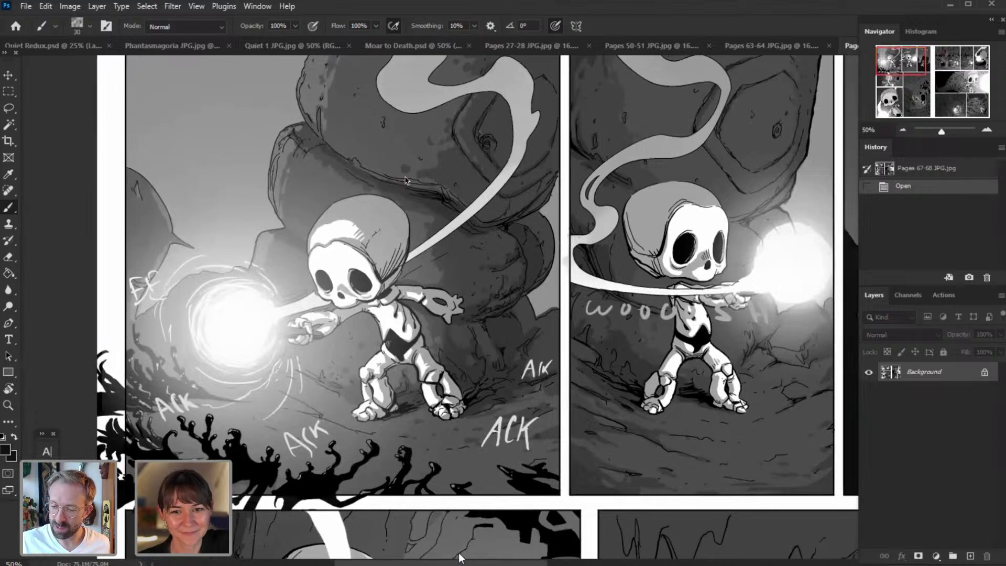
{"action": "scroll", "coordinate": [406, 181], "scroll_direction": "right", "scroll_amount": 7}
{"action": "scroll", "coordinate": [406, 181], "scroll_direction": "right", "scroll_amount": 7}
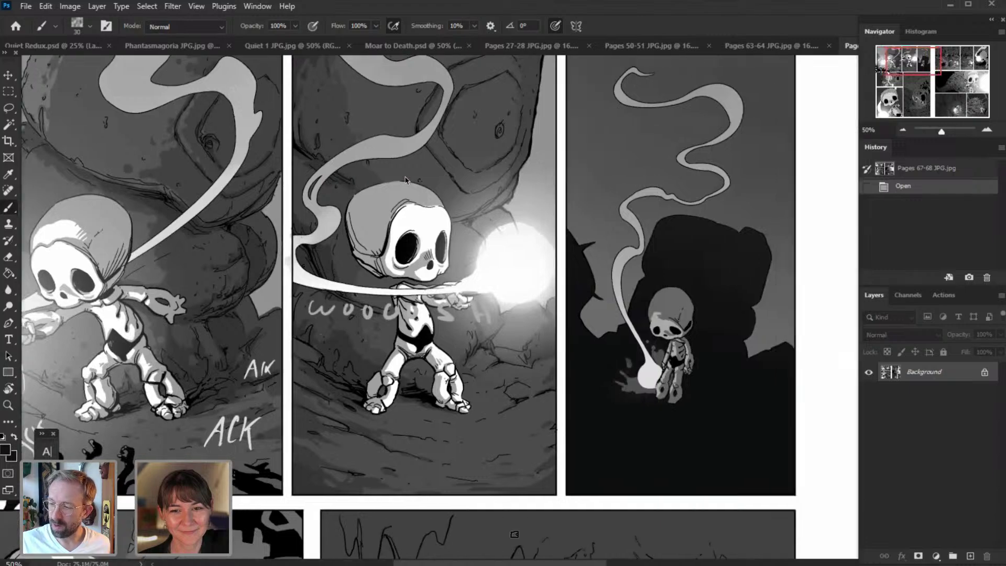
{"action": "left_click", "coordinate": [986, 131]}
{"action": "left_click", "coordinate": [987, 130]}
{"action": "left_click_drag", "start_coordinate": [927, 61], "coordinate": [929, 63]}
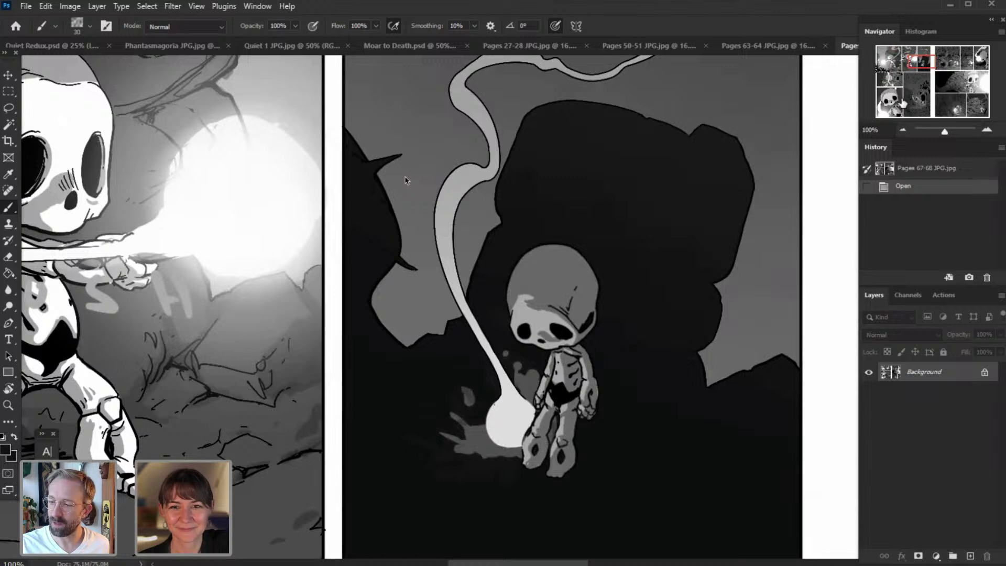
- Examine the large skull and cave entrance panels of Pages 67-68 at 50%, plus the wide glowing-light panel on the second page
{"action": "left_click", "coordinate": [903, 130]}
{"action": "left_click", "coordinate": [903, 130]}
{"action": "left_click_drag", "start_coordinate": [903, 102], "coordinate": [894, 100]}
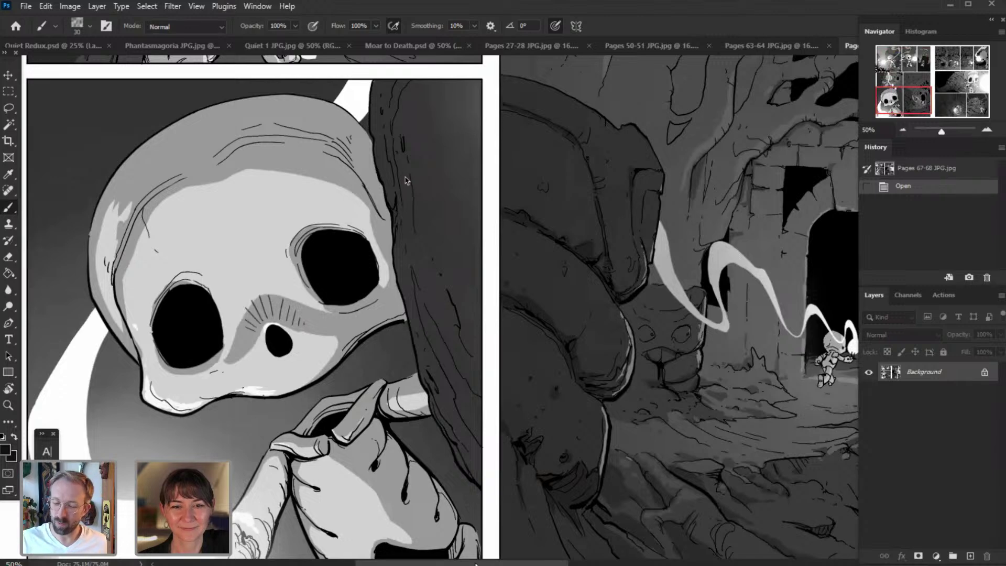
{"action": "left_click_drag", "start_coordinate": [475, 565], "coordinate": [520, 564]}
{"action": "scroll", "coordinate": [405, 181], "scroll_direction": "left", "scroll_amount": 1}
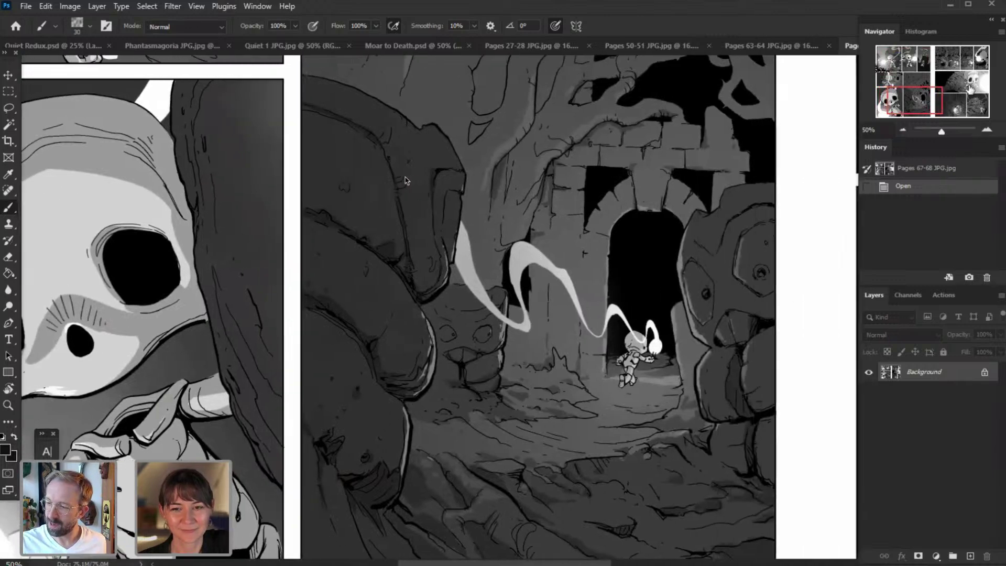
{"action": "left_click", "coordinate": [970, 81]}
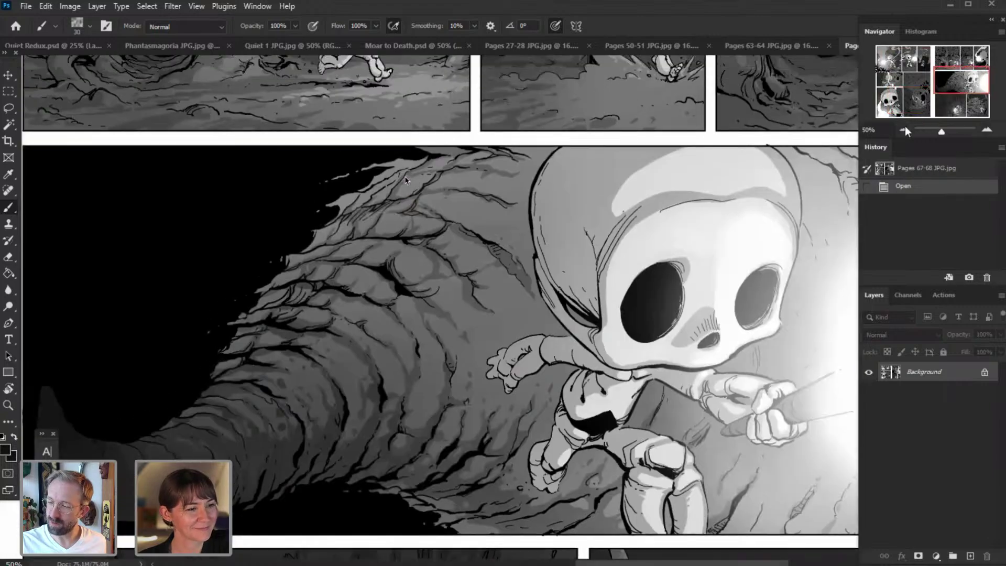
{"action": "left_click", "coordinate": [902, 130]}
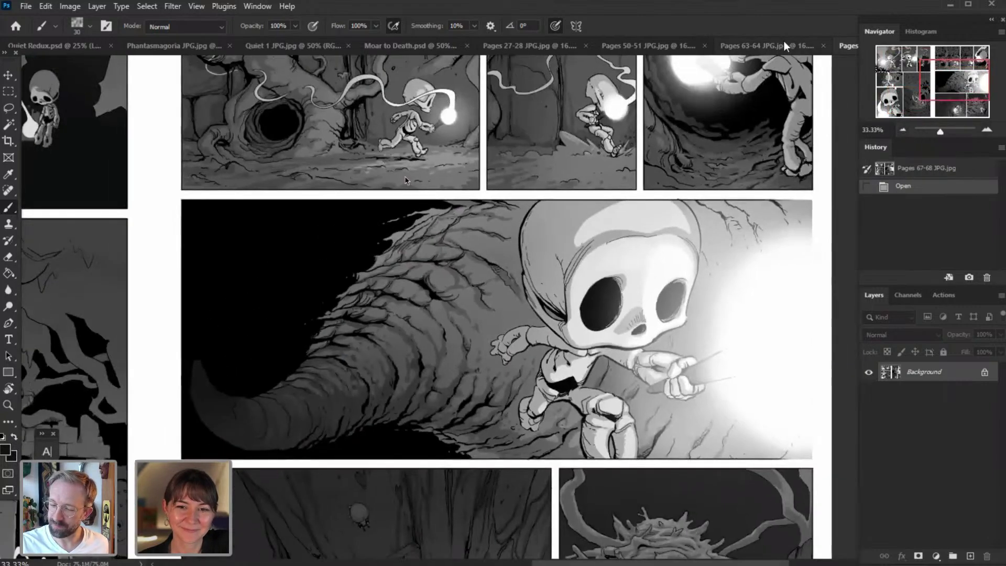
- Switch to Pages 63-64 and examine the "The Key" panel and the horned-helmet panel on the second page at 50%
{"action": "left_click", "coordinate": [786, 45]}
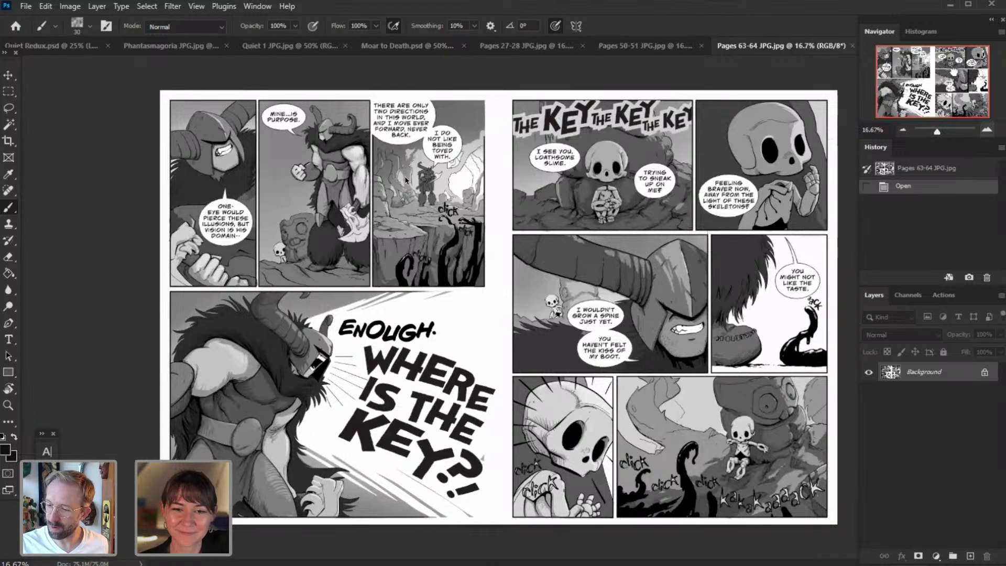
{"action": "left_click", "coordinate": [988, 130]}
{"action": "left_click", "coordinate": [987, 130]}
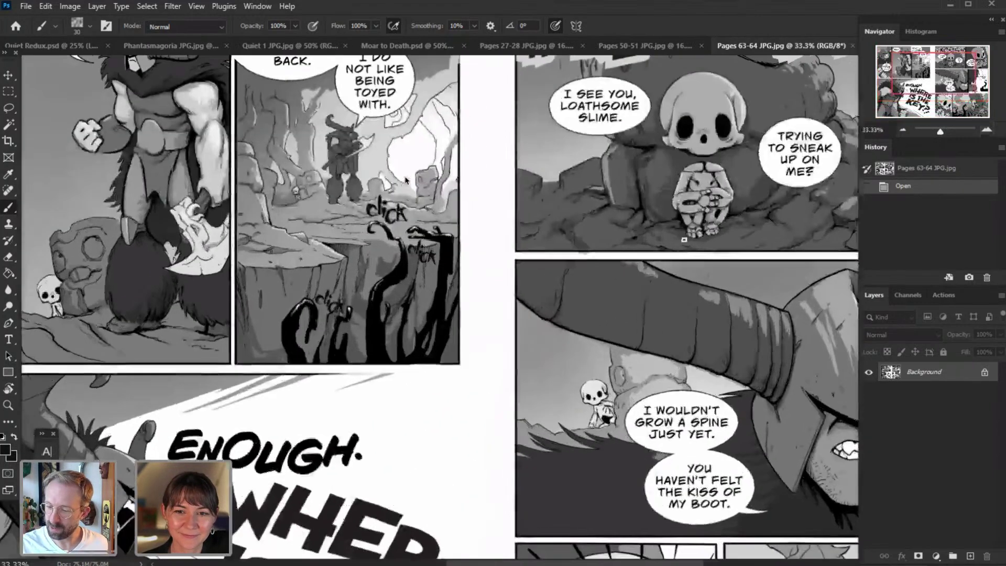
{"action": "left_click_drag", "start_coordinate": [949, 83], "coordinate": [963, 72]}
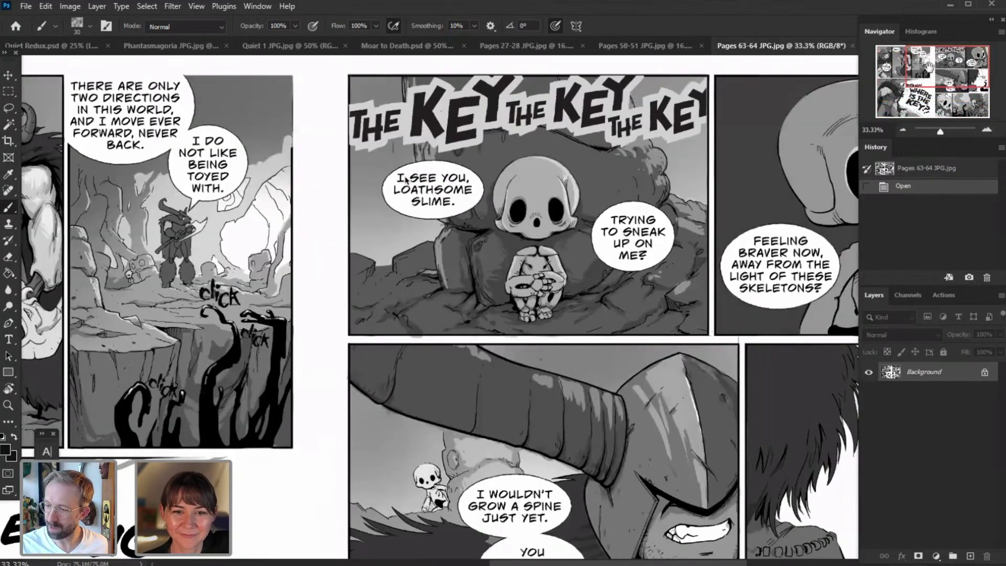
{"action": "left_click", "coordinate": [987, 130]}
{"action": "left_click_drag", "start_coordinate": [950, 63], "coordinate": [955, 62]}
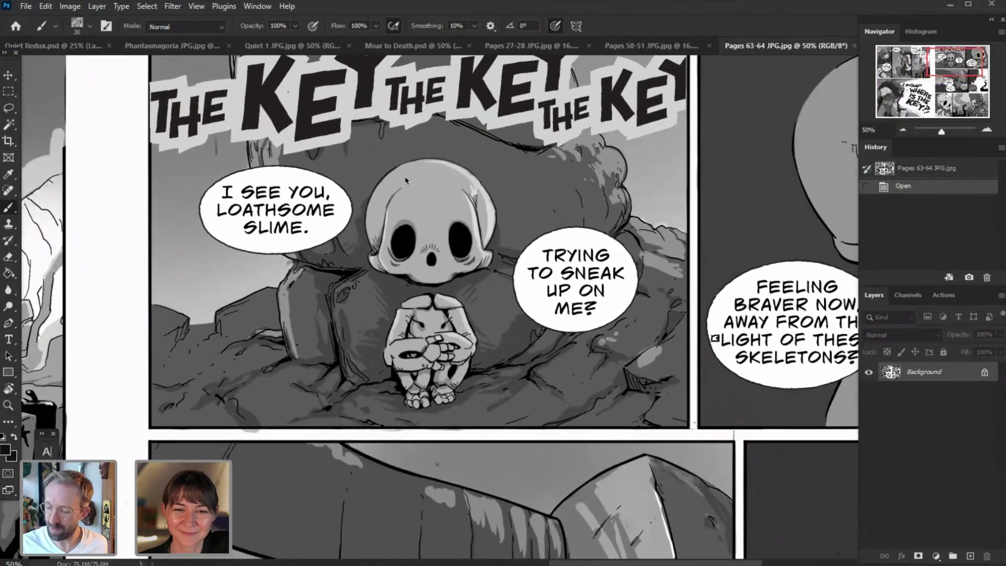
{"action": "left_click_drag", "start_coordinate": [676, 562], "coordinate": [738, 562]}
{"action": "left_click_drag", "start_coordinate": [961, 75], "coordinate": [936, 91]}
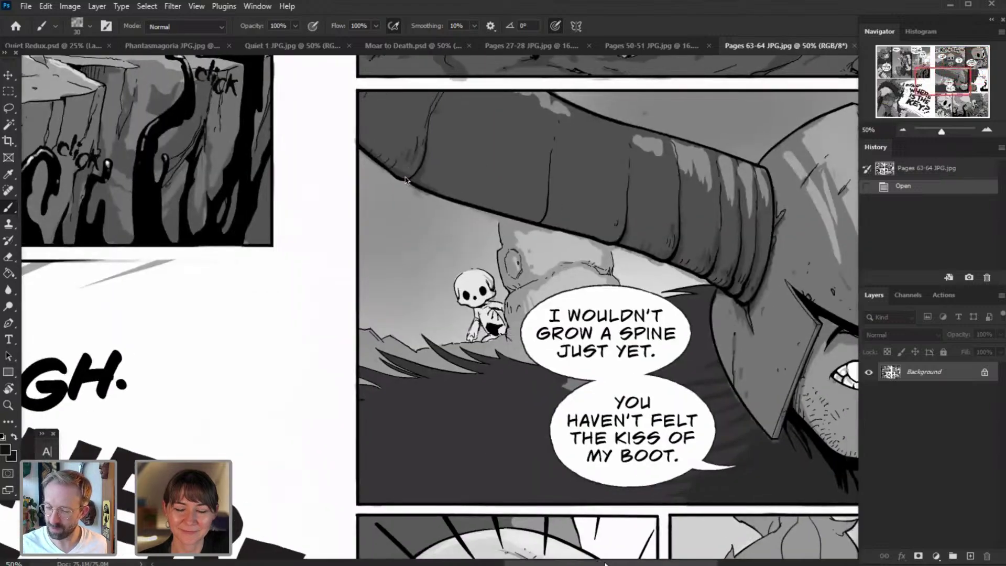
- Examine the helmet and boot panels and the bottom-row skeleton and tentacle panels of Pages 63-64
{"action": "scroll", "coordinate": [406, 180], "scroll_direction": "right", "scroll_amount": 8}
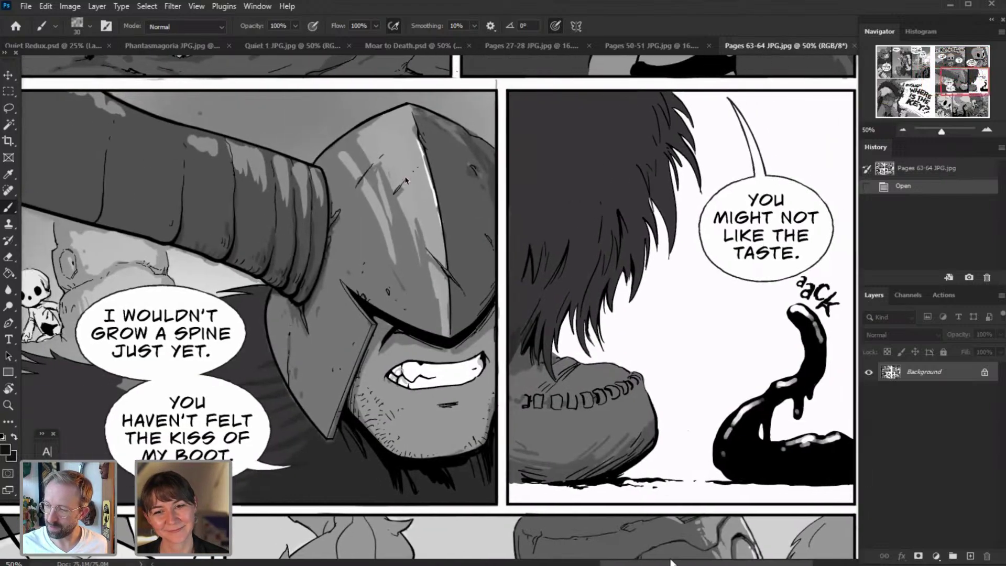
{"action": "scroll", "coordinate": [406, 180], "scroll_direction": "left", "scroll_amount": 5}
{"action": "scroll", "coordinate": [405, 180], "scroll_direction": "down", "scroll_amount": 8}
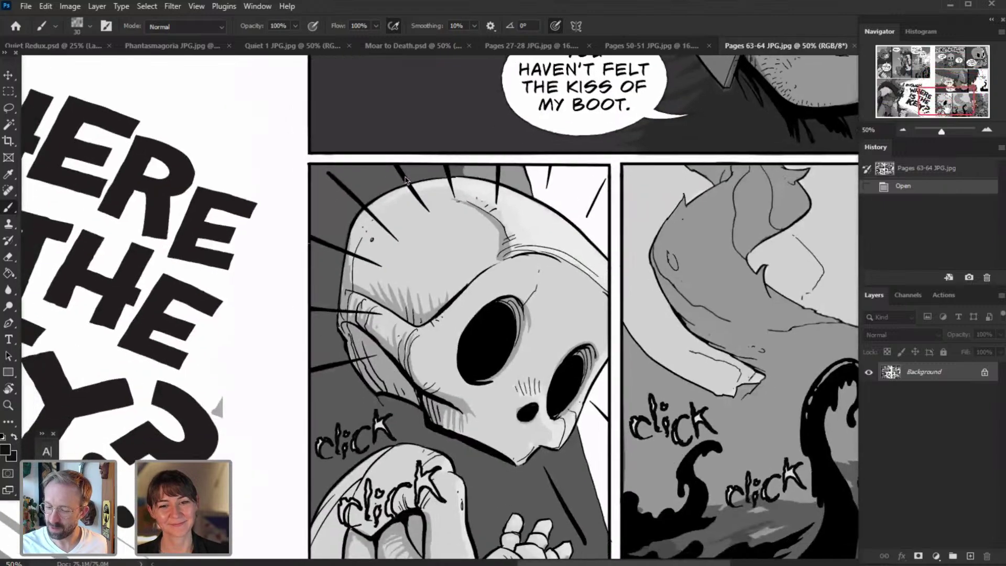
{"action": "scroll", "coordinate": [405, 180], "scroll_direction": "down", "scroll_amount": 2}
{"action": "scroll", "coordinate": [406, 179], "scroll_direction": "right", "scroll_amount": 6}
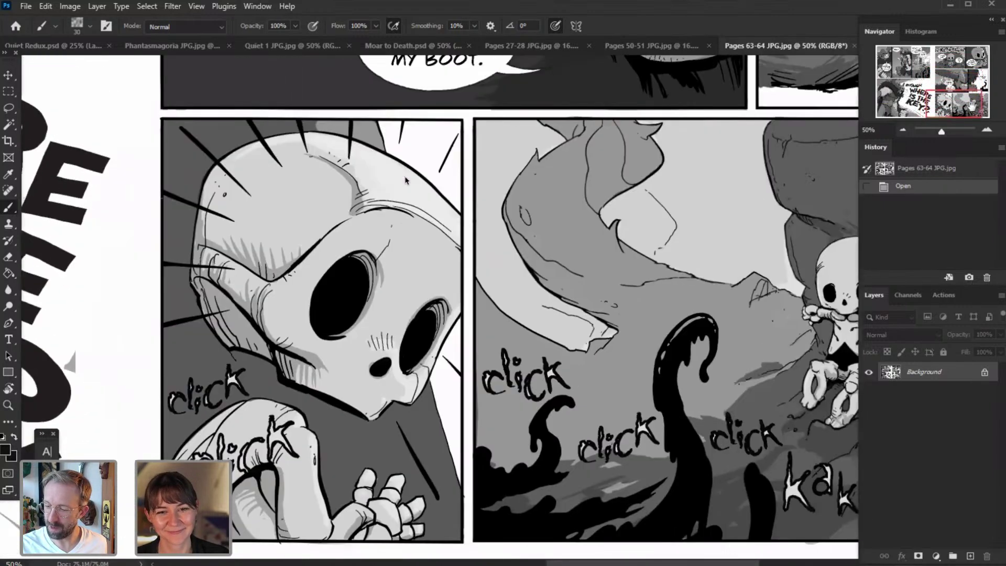
{"action": "left_click", "coordinate": [903, 130]}
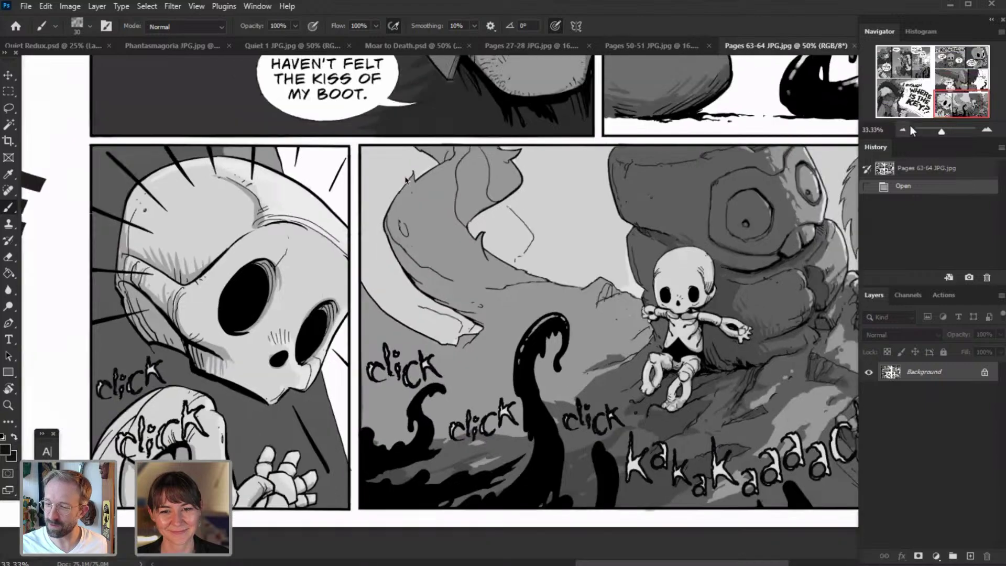
{"action": "left_click", "coordinate": [903, 130]}
- Close Pages 63-64, and examine the skeleton panels and the labyrinth cross-section panel on the first page of Pages 27-28 at 50%
{"action": "left_click", "coordinate": [856, 45]}
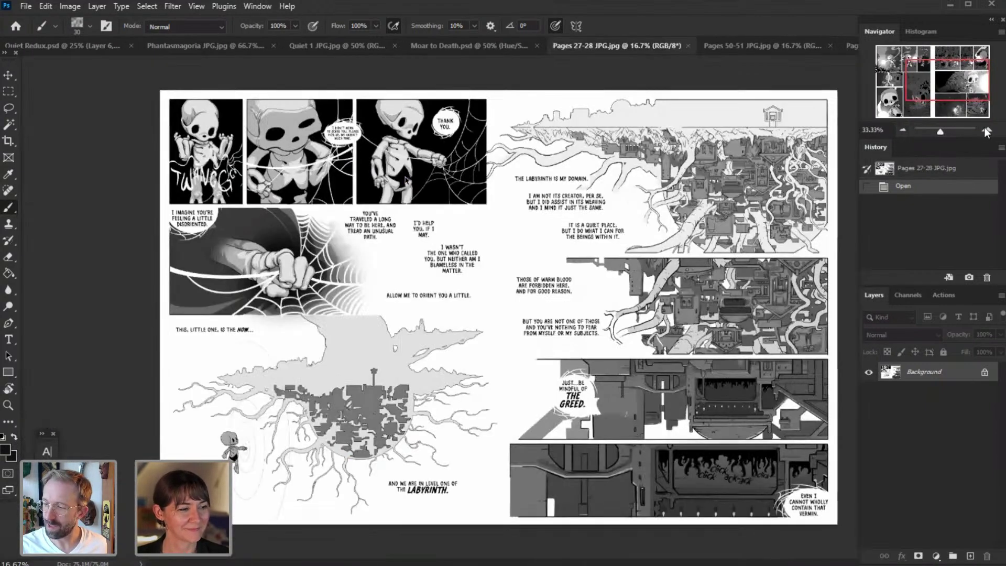
{"action": "left_click", "coordinate": [987, 130]}
{"action": "left_click", "coordinate": [988, 130]}
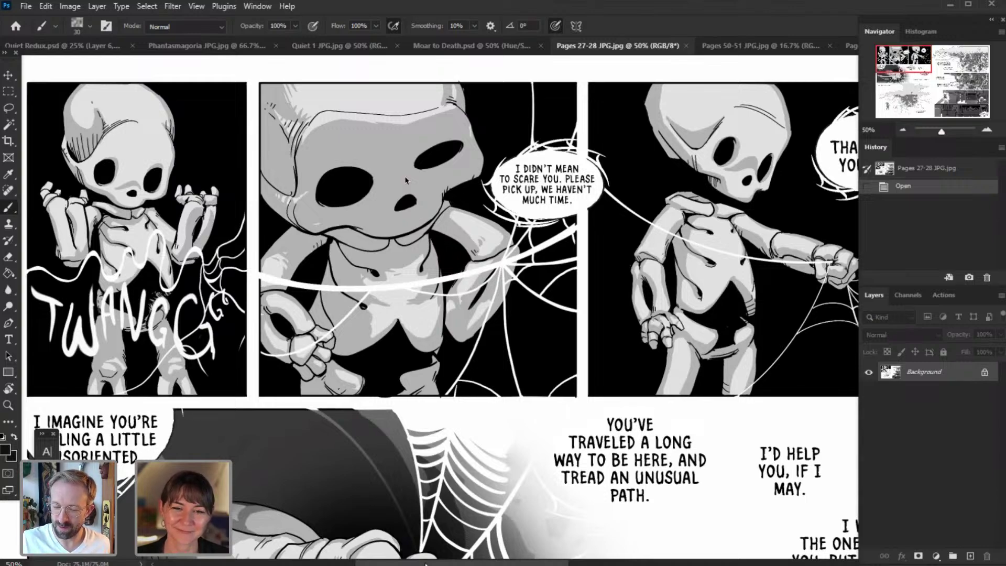
{"action": "mouse_move", "coordinate": [427, 564]}
{"action": "left_mouse_down"}
{"action": "mouse_move", "coordinate": [458, 565]}
{"action": "mouse_move", "coordinate": [419, 565]}
{"action": "left_mouse_up"}
{"action": "left_click", "coordinate": [894, 104]}
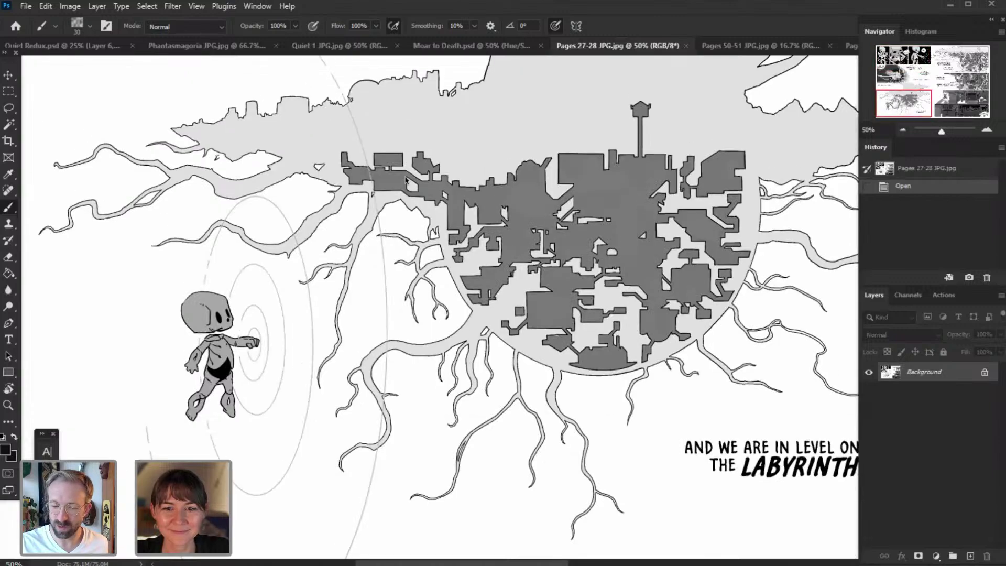
{"action": "left_click", "coordinate": [903, 131]}
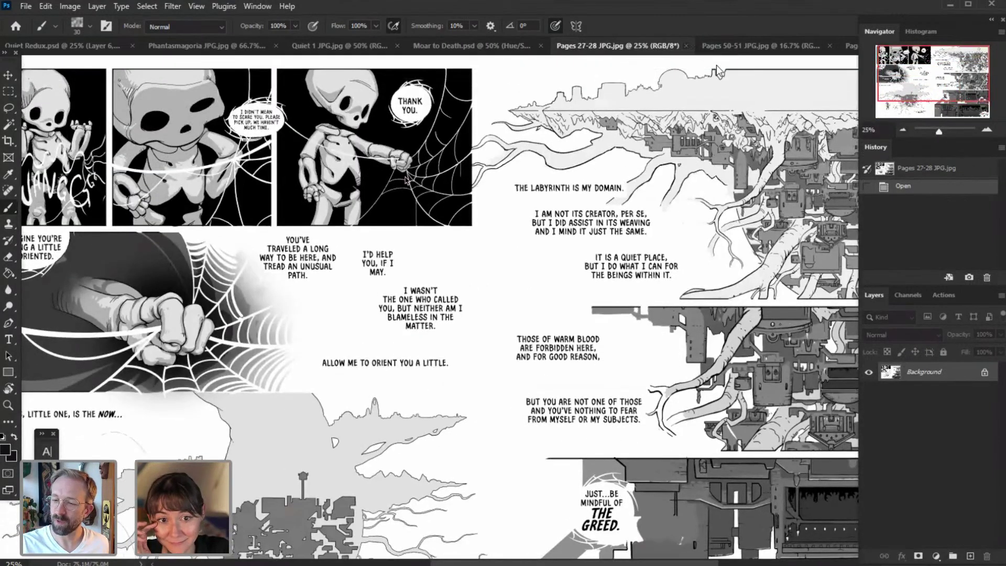
- Close the Pages 27-28, Moar to Death.psd and Pages 67-68 documents
{"action": "left_click", "coordinate": [687, 46]}
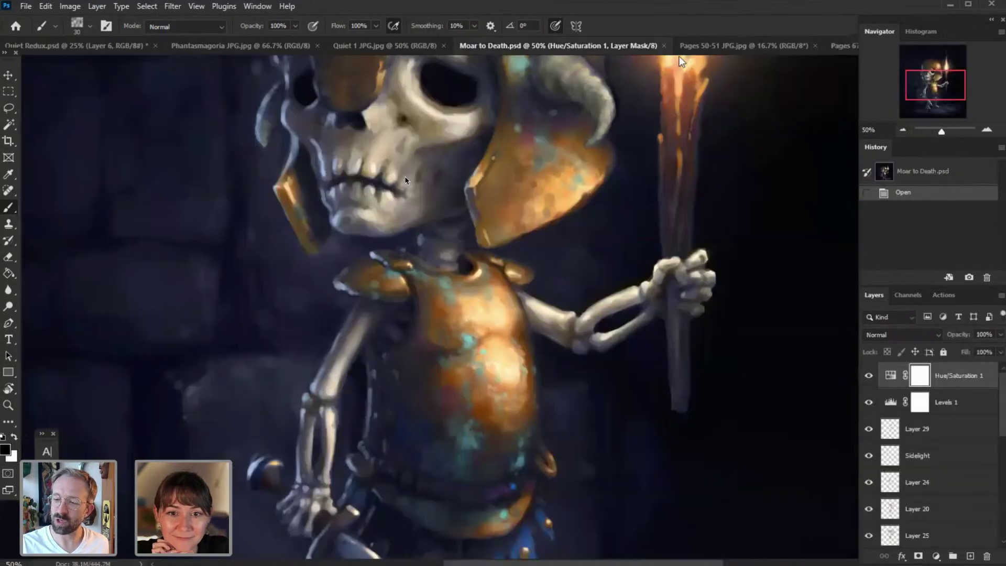
{"action": "left_click", "coordinate": [664, 46]}
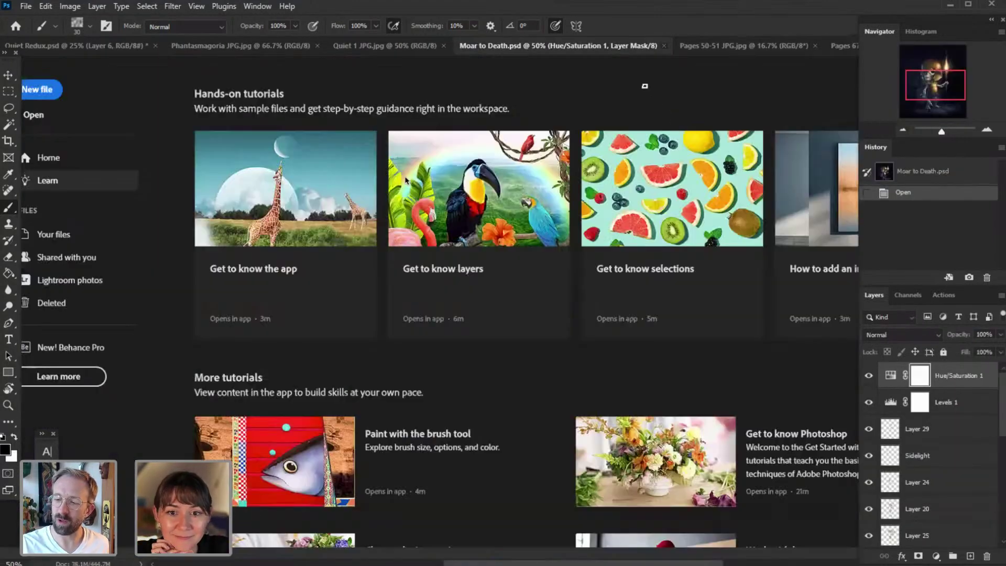
{"action": "left_click", "coordinate": [749, 46]}
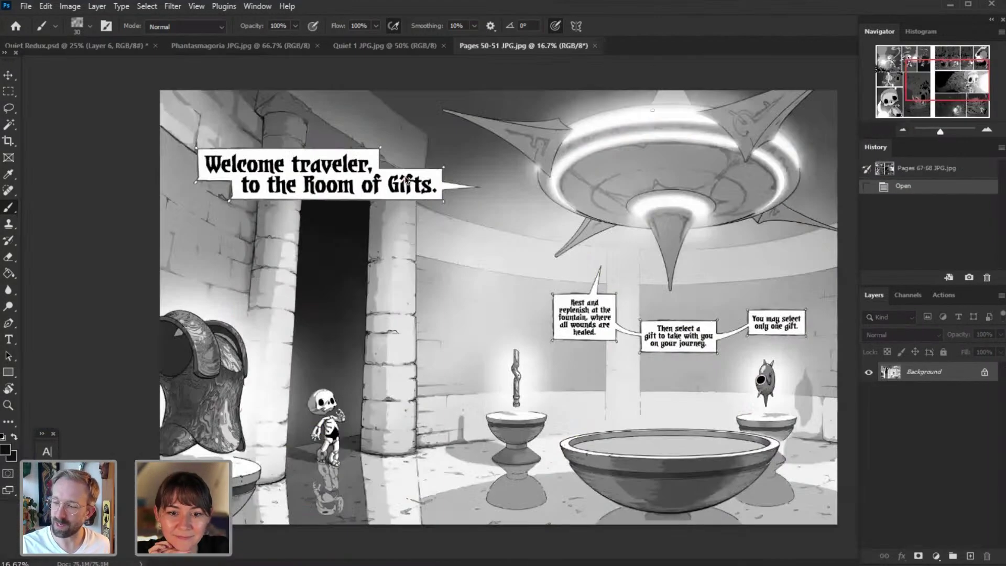
- Examine the skeleton standing beside the stone column in Pages 50-51 at 66.67%
{"action": "left_click", "coordinate": [987, 130]}
{"action": "left_click", "coordinate": [987, 130]}
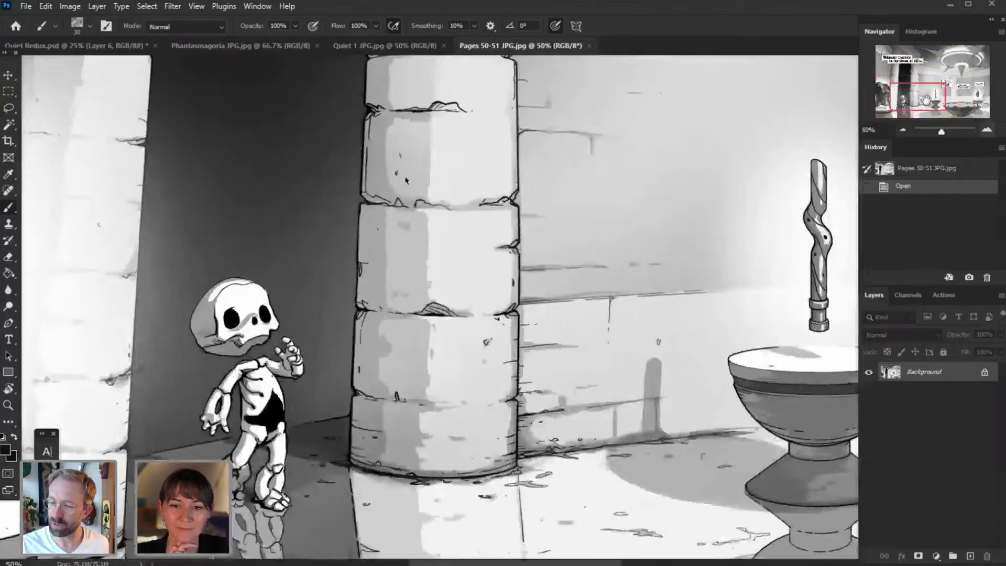
{"action": "left_click", "coordinate": [987, 130]}
{"action": "left_click", "coordinate": [987, 130]}
{"action": "left_click_drag", "start_coordinate": [922, 104], "coordinate": [921, 104]}
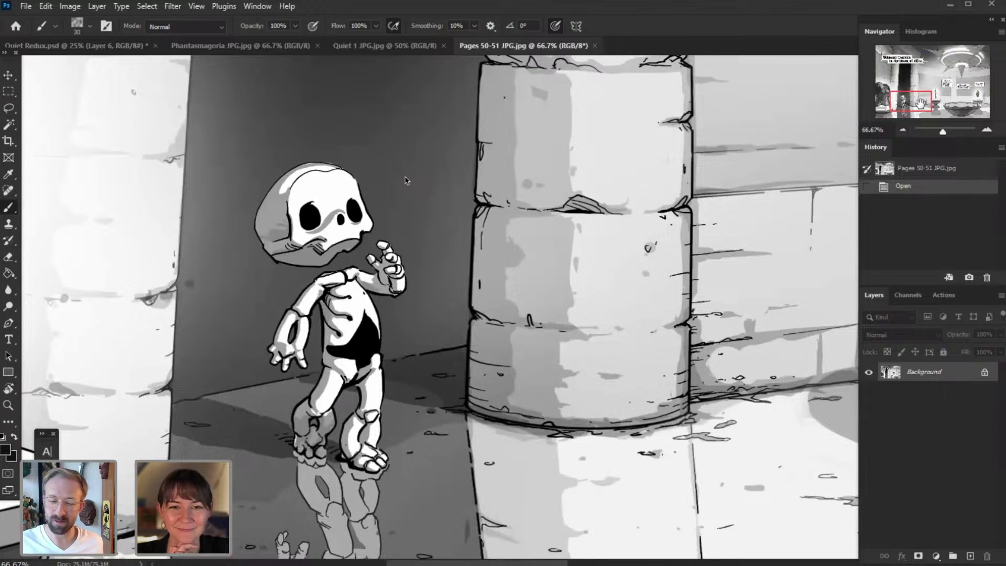
- Close the Pages 50-51 and Quiet 1 images and return to the Quiet Redux.psd sketch
{"action": "left_click", "coordinate": [595, 46]}
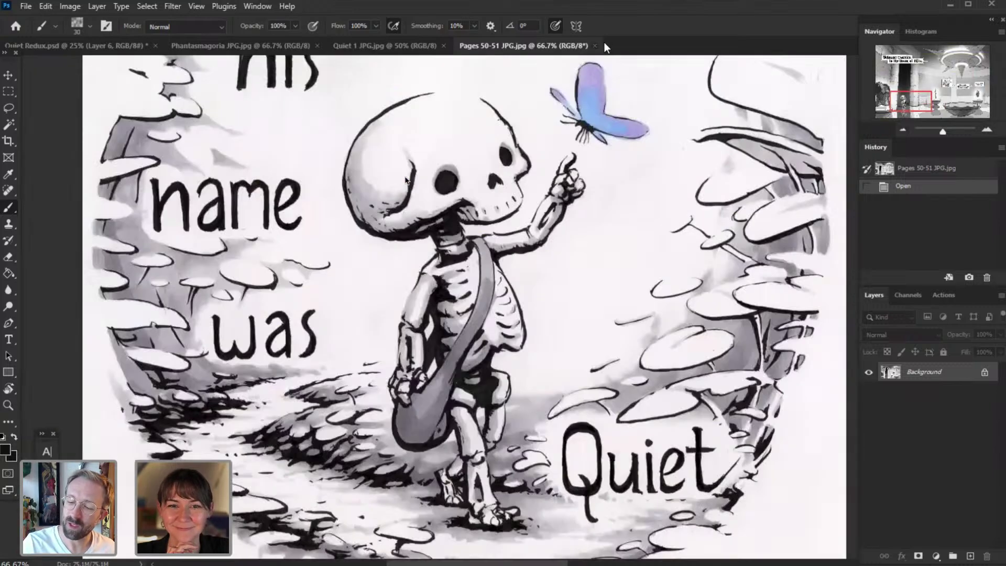
{"action": "left_click", "coordinate": [444, 45]}
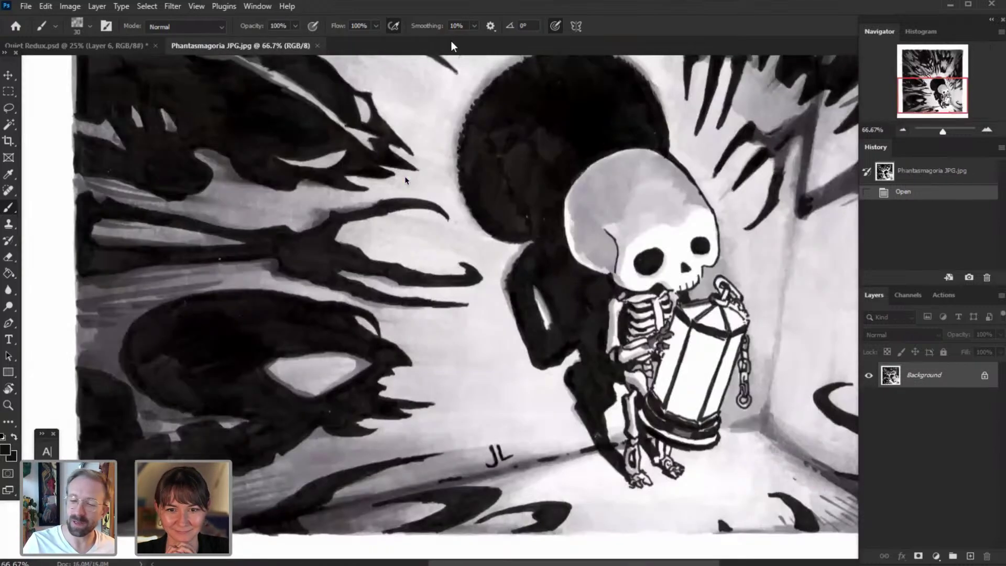
{"action": "left_click", "coordinate": [114, 46]}
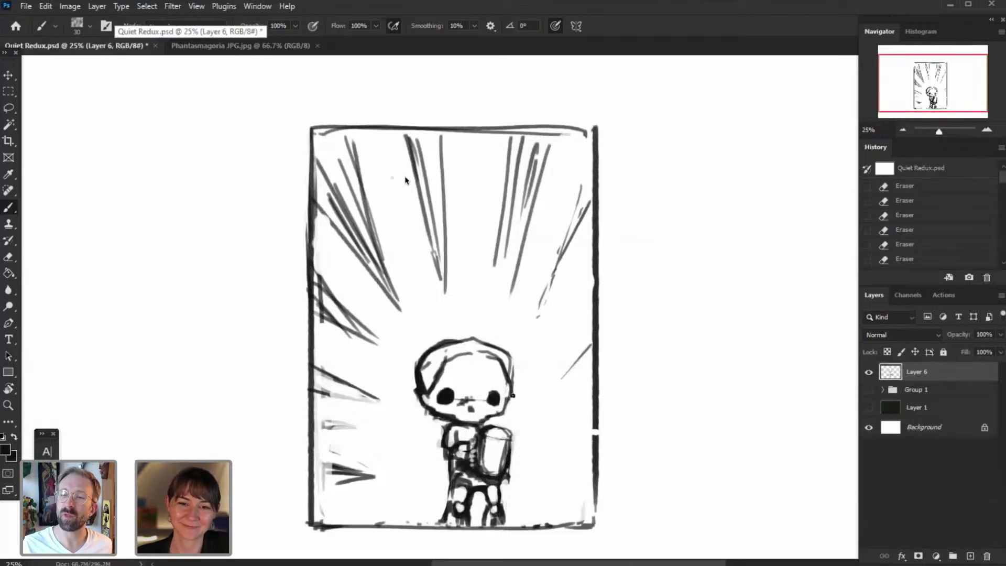
{"action": "left_click", "coordinate": [949, 94]}
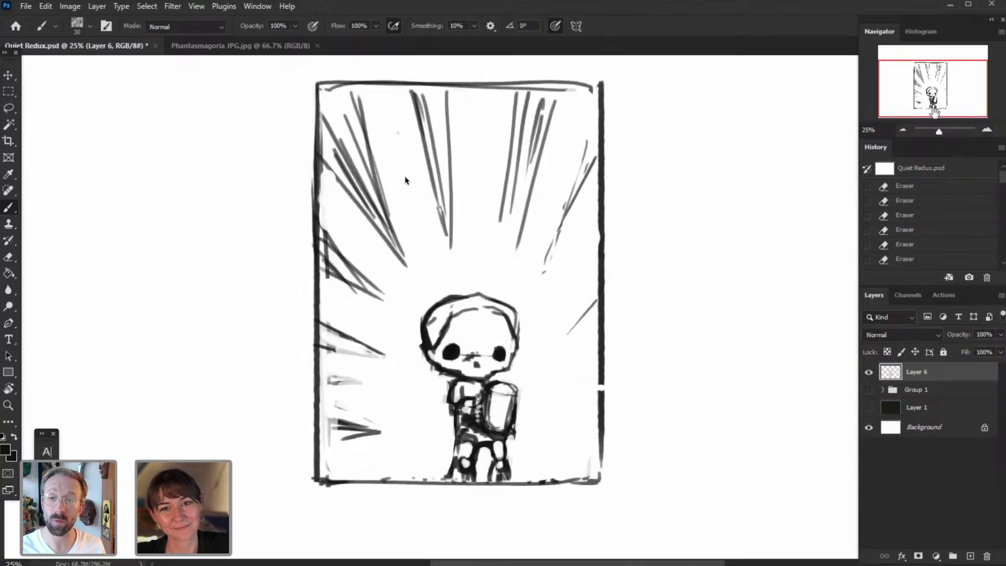
- Open the recent file Sticker Sheet 1 JPG.jpg and examine its worm and skull stickers at 100%
{"action": "left_click", "coordinate": [25, 6]}
{"action": "mouse_move", "coordinate": [71, 81]}
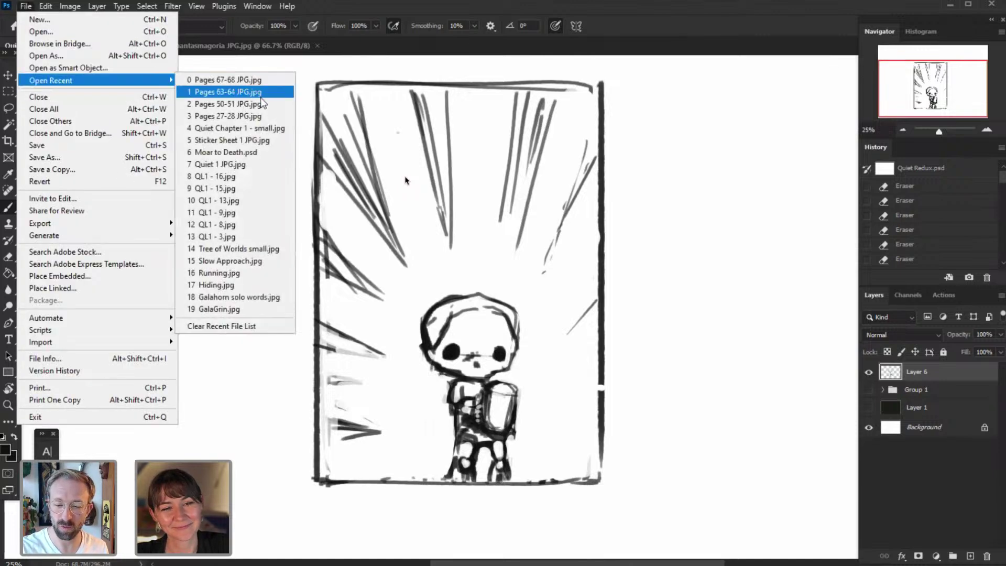
{"action": "left_click", "coordinate": [258, 140]}
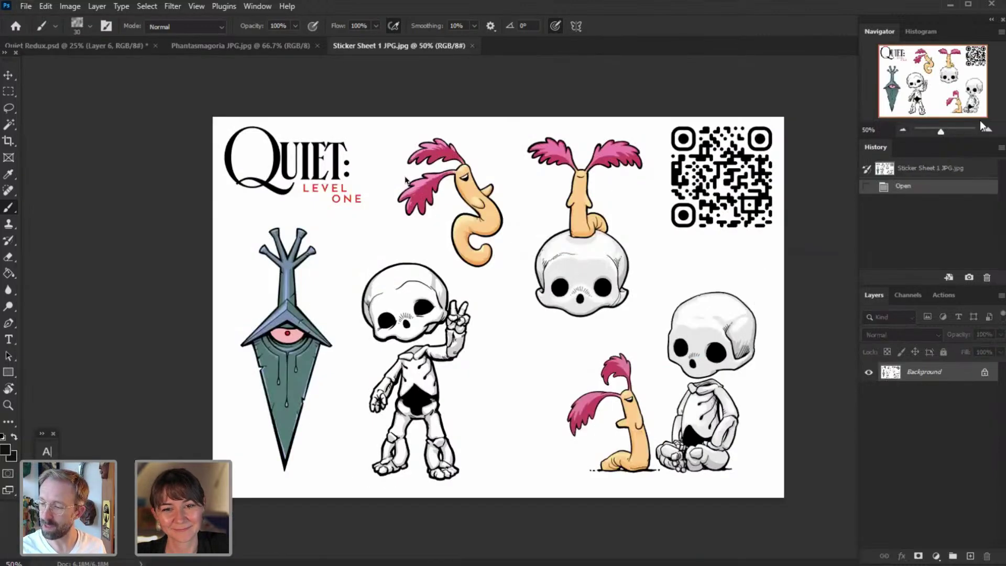
{"action": "left_click", "coordinate": [987, 131]}
{"action": "left_click", "coordinate": [986, 131]}
{"action": "mouse_move", "coordinate": [944, 79]}
{"action": "left_mouse_down"}
{"action": "mouse_move", "coordinate": [952, 69]}
{"action": "mouse_move", "coordinate": [937, 78]}
{"action": "left_mouse_up"}
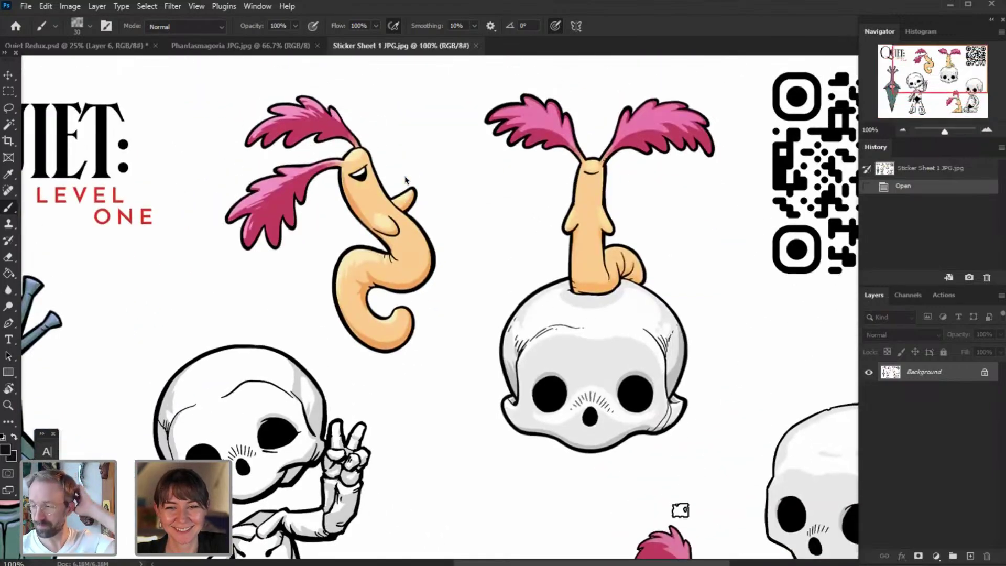
{"action": "scroll", "coordinate": [406, 180], "scroll_direction": "right", "scroll_amount": 3}
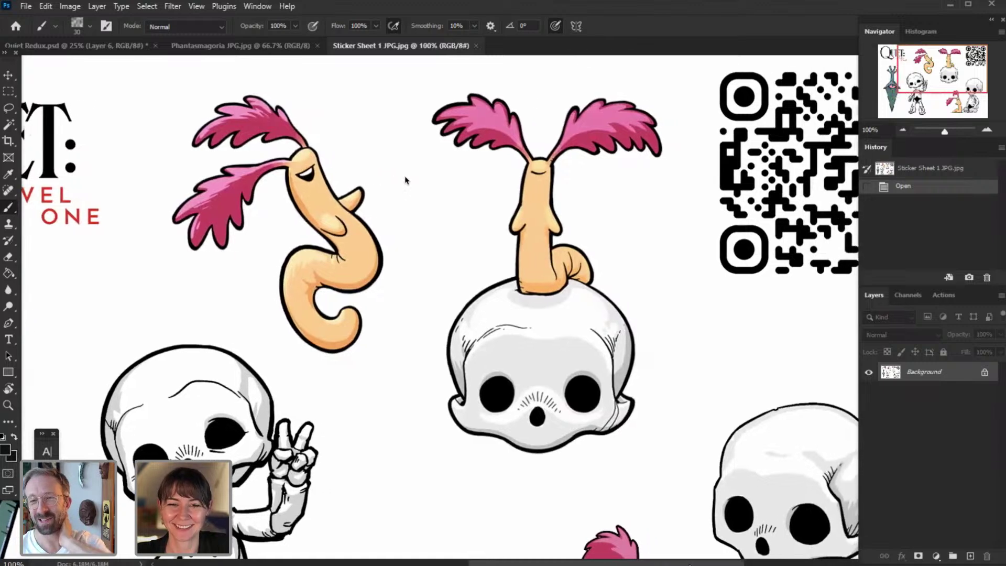
{"action": "scroll", "coordinate": [406, 180], "scroll_direction": "right", "scroll_amount": 1}
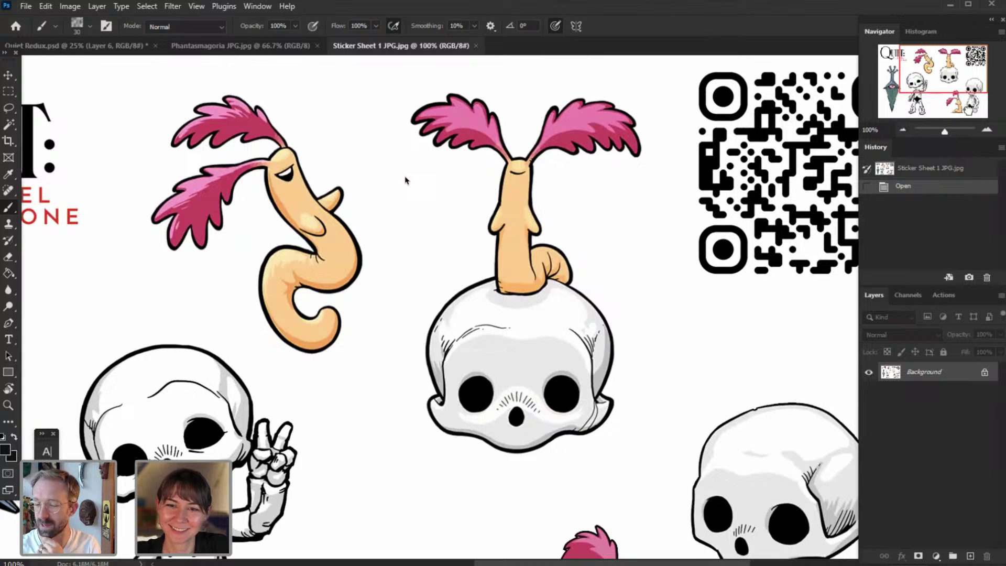
- Examine the seated skeleton and worm sticker on the lower half of the sticker sheet
{"action": "scroll", "coordinate": [406, 180], "scroll_direction": "down", "scroll_amount": 10}
{"action": "scroll", "coordinate": [406, 180], "scroll_direction": "left", "scroll_amount": 3}
{"action": "scroll", "coordinate": [406, 179], "scroll_direction": "right", "scroll_amount": 6}
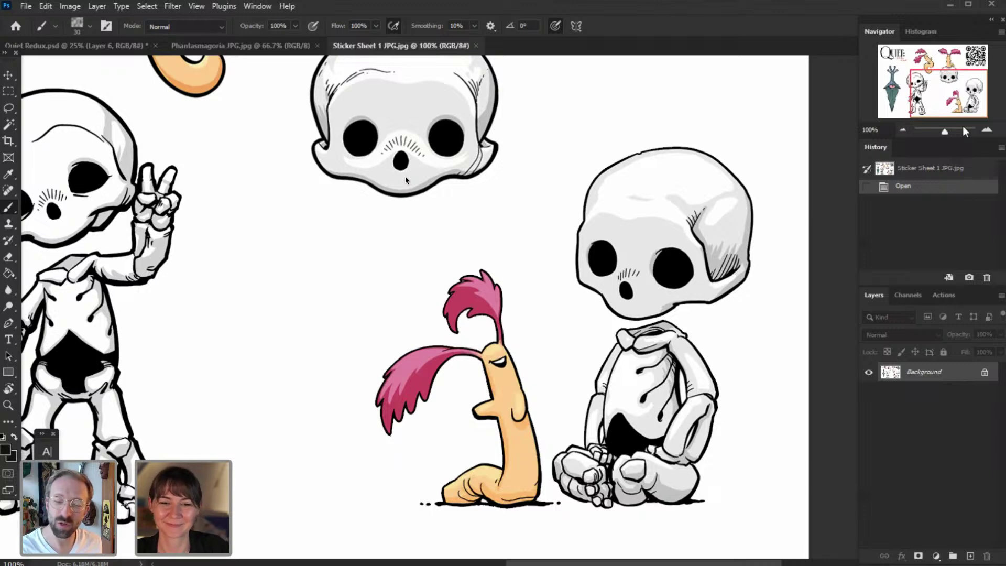
- Switch to Quiet Redux.psd and brush over the frame's lower-right corner and the skull's nose hole
{"action": "left_click", "coordinate": [118, 46]}
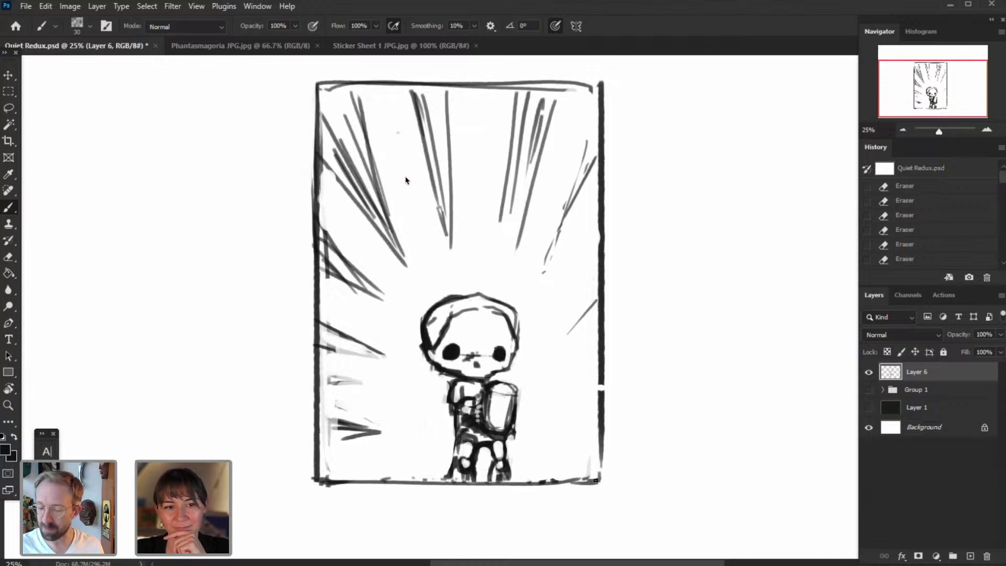
{"action": "left_click_drag", "start_coordinate": [601, 476], "coordinate": [603, 465]}
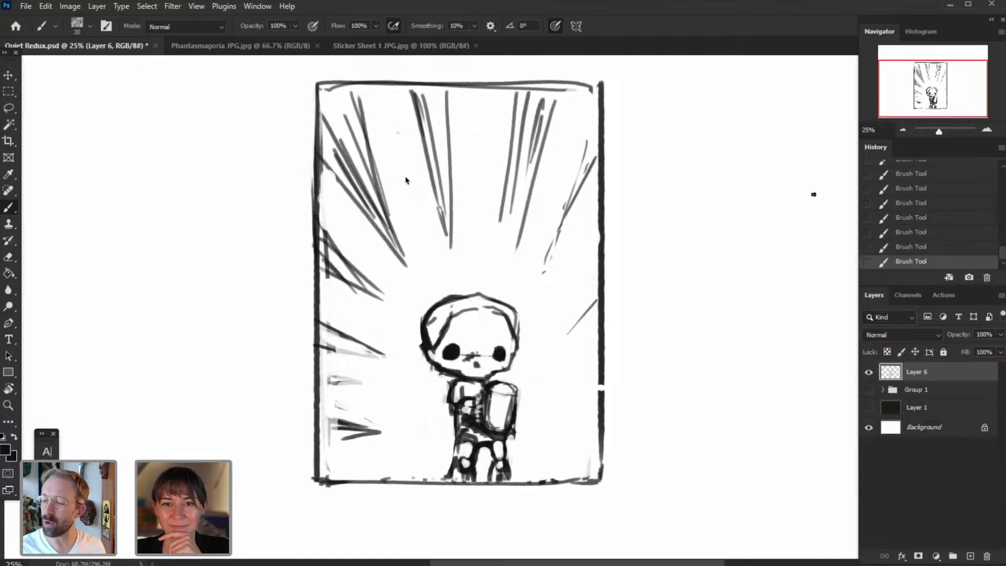
{"action": "left_click", "coordinate": [987, 129]}
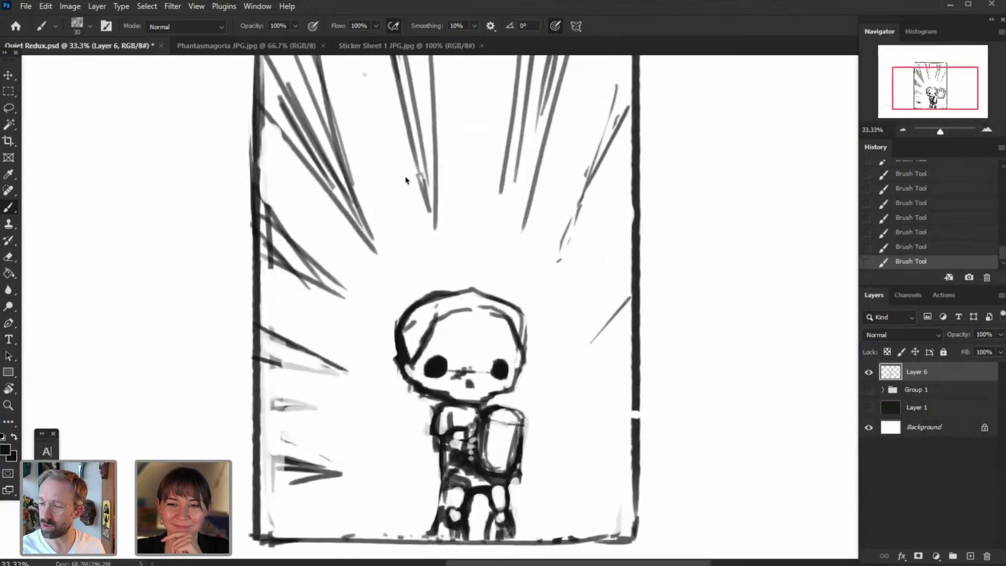
{"action": "left_click", "coordinate": [987, 129]}
{"action": "left_click_drag", "start_coordinate": [945, 99], "coordinate": [946, 107]}
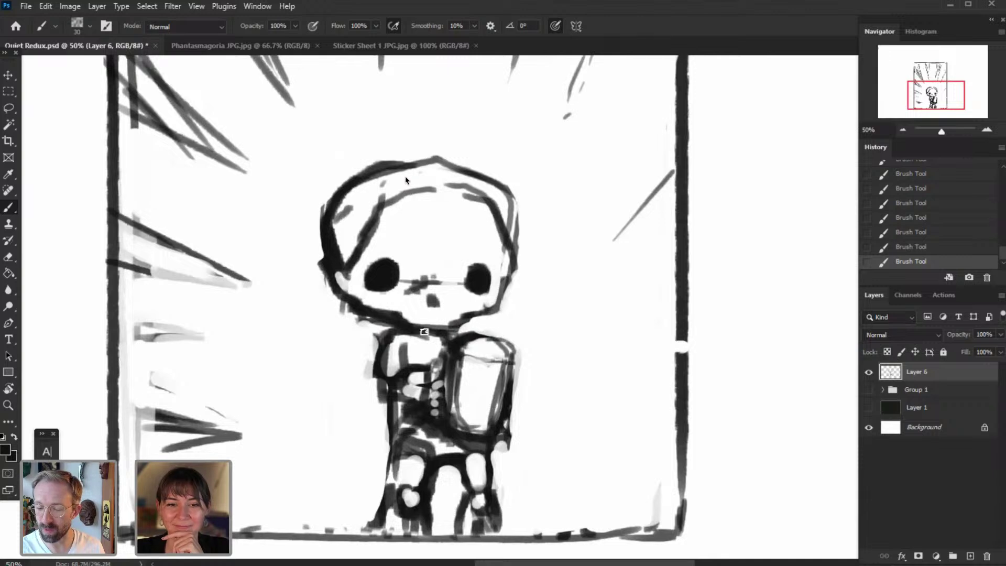
{"action": "left_click_drag", "start_coordinate": [434, 302], "coordinate": [436, 301]}
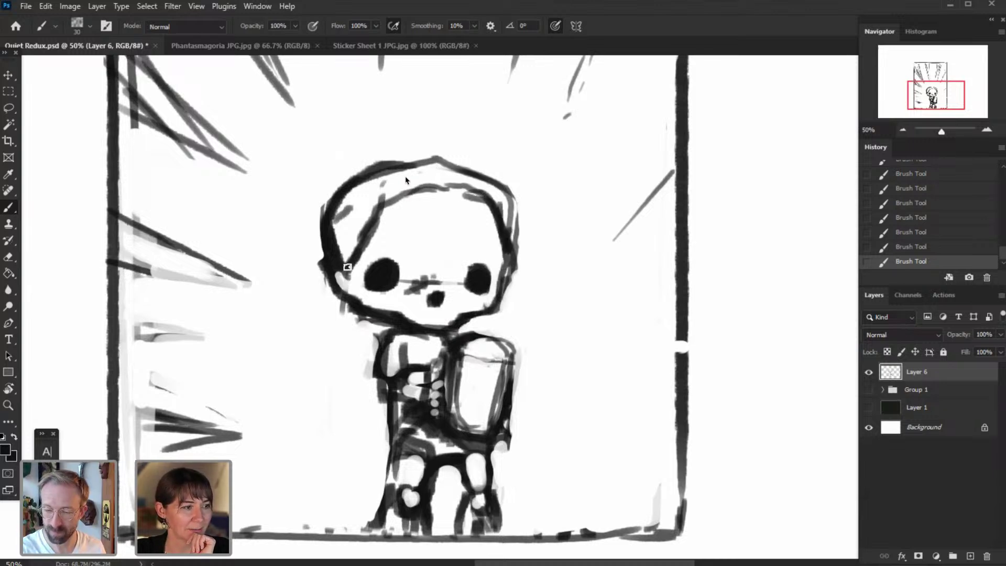
- Thin the skull's outline with the Eraser along its upper curve, left side and jaw
{"action": "key", "text": "e"}
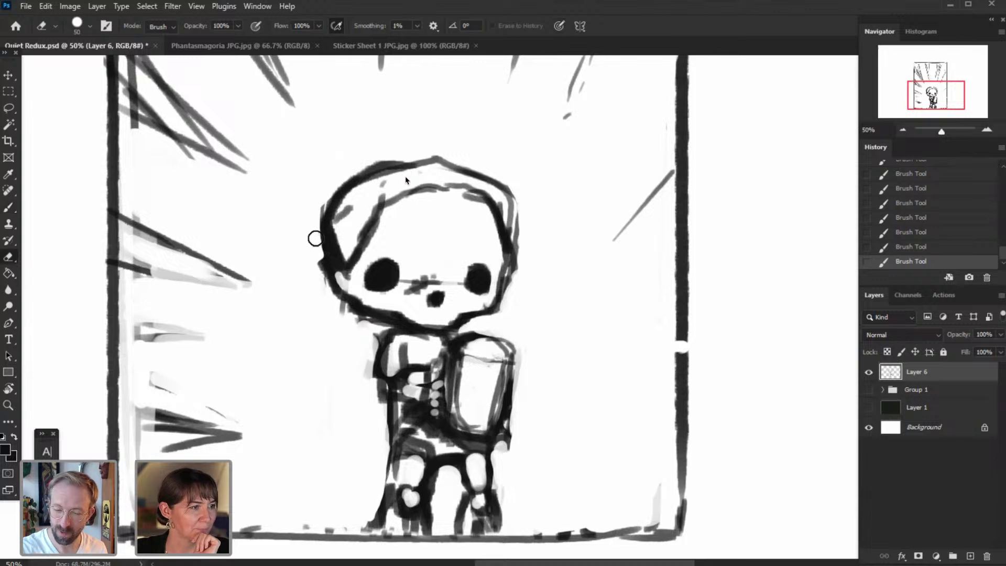
{"action": "mouse_move", "coordinate": [346, 223]}
{"action": "left_mouse_down"}
{"action": "mouse_move", "coordinate": [387, 179]}
{"action": "mouse_move", "coordinate": [370, 181]}
{"action": "mouse_move", "coordinate": [427, 165]}
{"action": "left_mouse_up"}
{"action": "left_click_drag", "start_coordinate": [367, 178], "coordinate": [425, 163]}
{"action": "left_click_drag", "start_coordinate": [315, 203], "coordinate": [321, 252]}
{"action": "left_click_drag", "start_coordinate": [316, 210], "coordinate": [321, 261]}
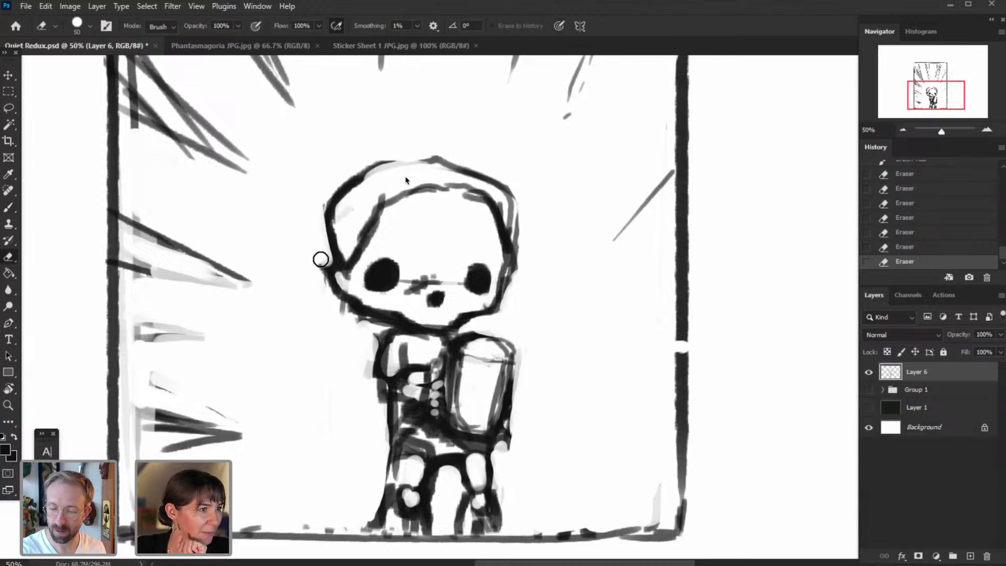
{"action": "left_click_drag", "start_coordinate": [340, 313], "coordinate": [388, 328]}
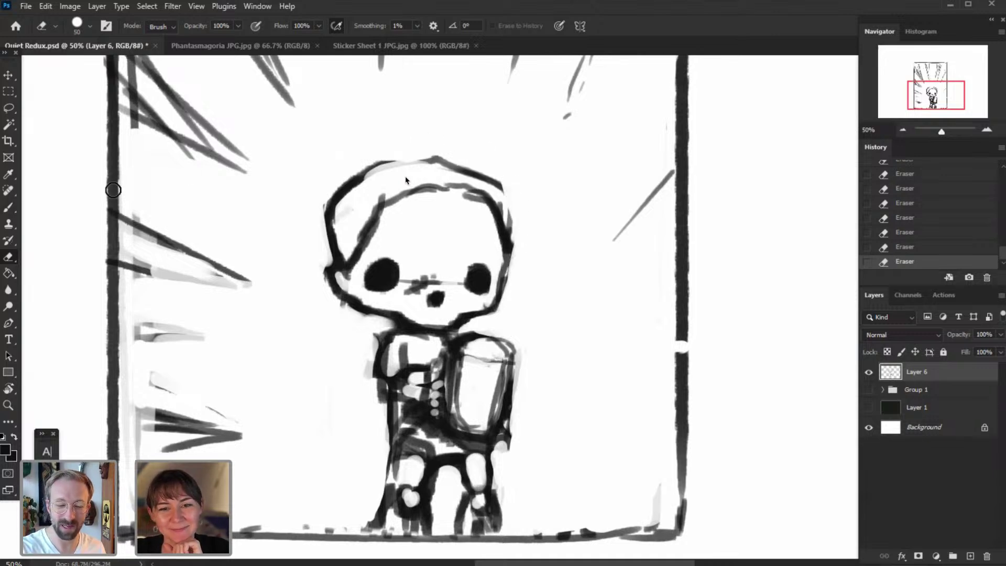
- Redraw the right edge of the skull beside the forehead with the Brush tool
{"action": "left_click", "coordinate": [9, 208]}
{"action": "left_click_drag", "start_coordinate": [510, 232], "coordinate": [502, 186]}
{"action": "left_click_drag", "start_coordinate": [511, 226], "coordinate": [501, 187]}
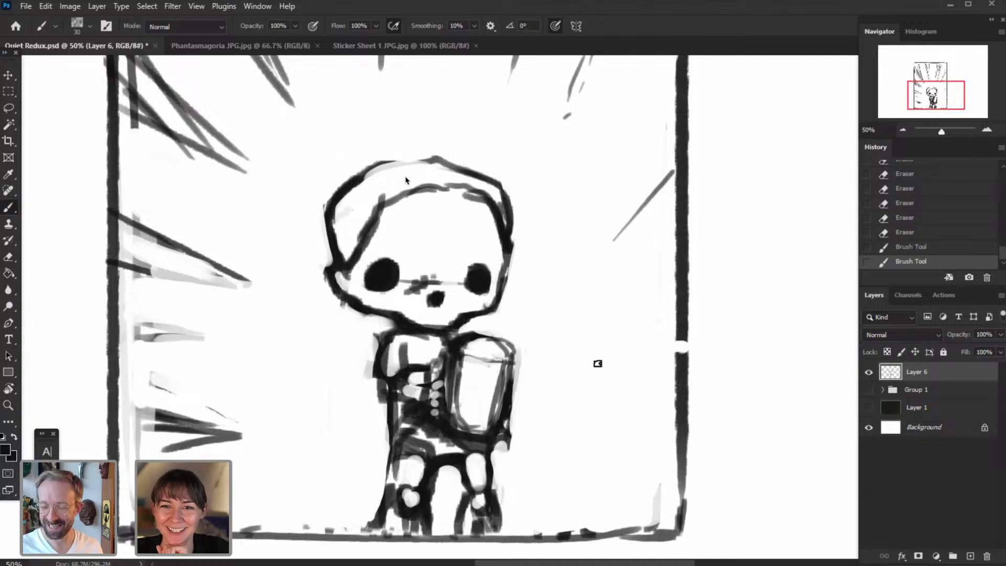
- Outline the skeleton's left-hand upper arm, then clean up the arm and forearm shapes with the Eraser, reducing its size to 35
{"action": "left_click_drag", "start_coordinate": [927, 97], "coordinate": [927, 102]}
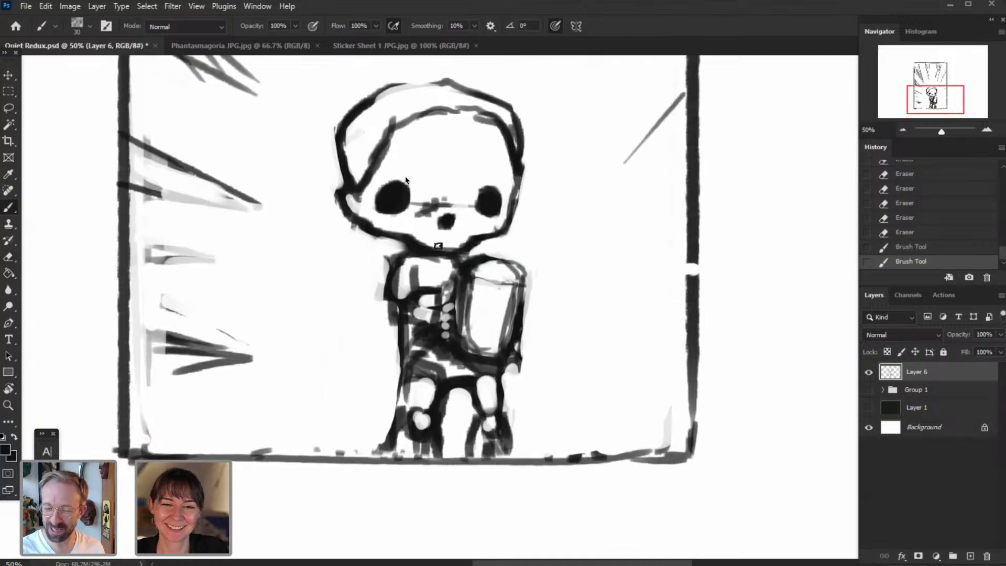
{"action": "key", "text": "bracketleft"}
{"action": "mouse_move", "coordinate": [418, 259]}
{"action": "left_mouse_down"}
{"action": "mouse_move", "coordinate": [395, 305]}
{"action": "mouse_move", "coordinate": [421, 284]}
{"action": "mouse_move", "coordinate": [415, 258]}
{"action": "mouse_move", "coordinate": [393, 276]}
{"action": "mouse_move", "coordinate": [390, 322]}
{"action": "mouse_move", "coordinate": [408, 259]}
{"action": "mouse_move", "coordinate": [385, 259]}
{"action": "mouse_move", "coordinate": [378, 294]}
{"action": "left_mouse_up"}
{"action": "left_click", "coordinate": [11, 257]}
{"action": "left_click_drag", "start_coordinate": [388, 253], "coordinate": [383, 303]}
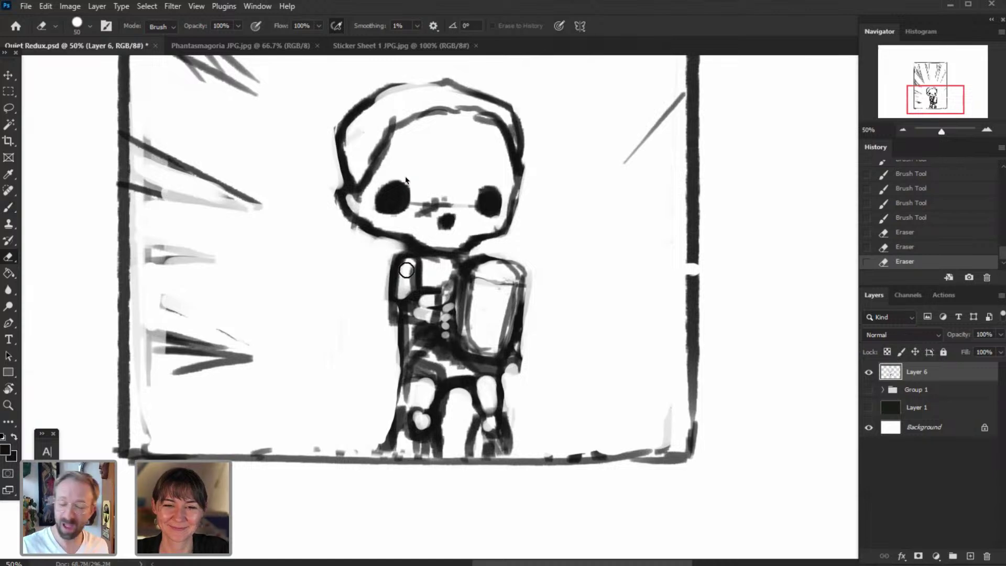
{"action": "mouse_move", "coordinate": [389, 254]}
{"action": "left_mouse_down"}
{"action": "mouse_move", "coordinate": [385, 315]}
{"action": "mouse_move", "coordinate": [409, 301]}
{"action": "mouse_move", "coordinate": [411, 314]}
{"action": "mouse_move", "coordinate": [427, 316]}
{"action": "left_mouse_up"}
{"action": "key", "text": "["}
{"action": "key", "text": "["}
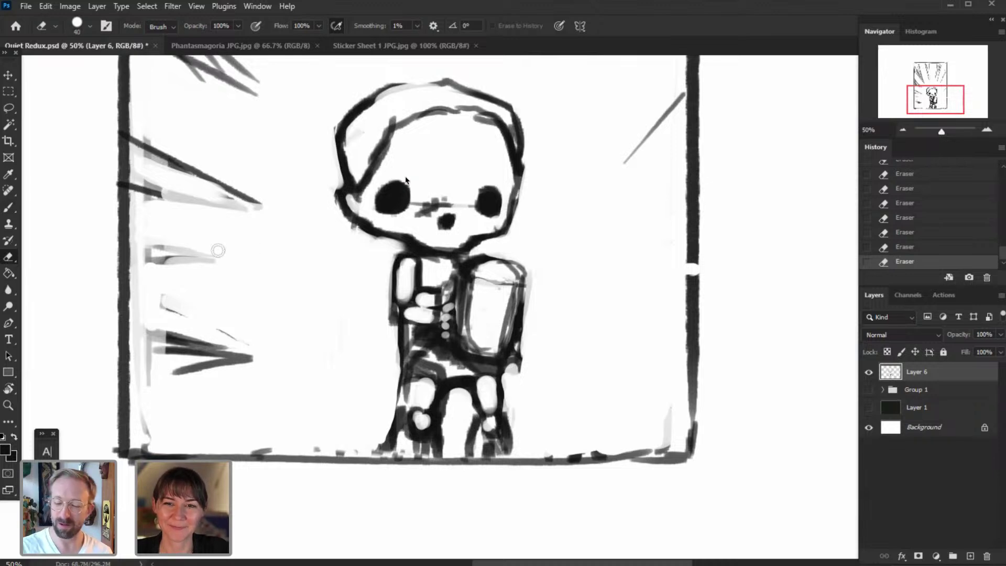
- Draw the hand and finger contours beside the lantern, reducing the brush size to 15 for the finer lines
{"action": "key", "text": "b"}
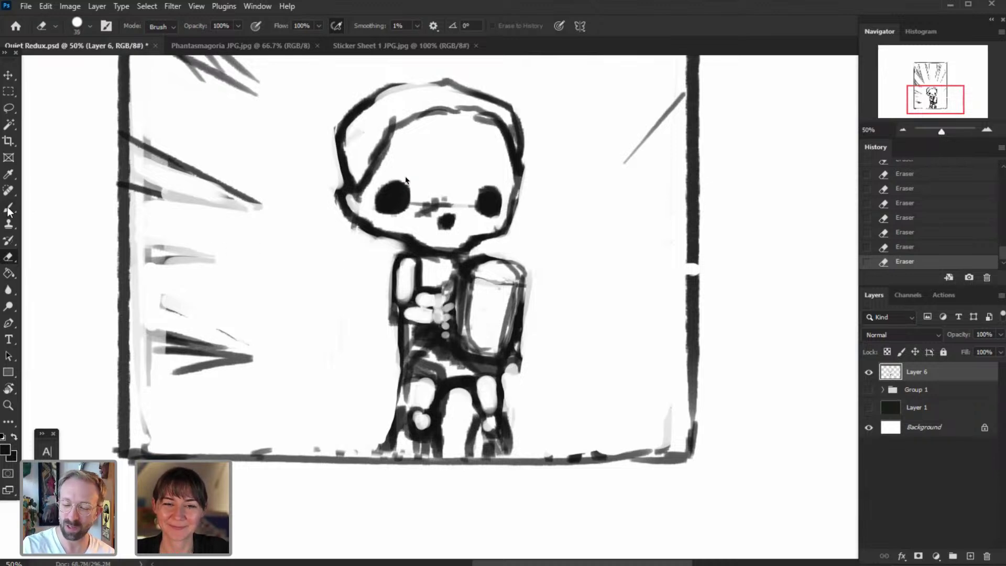
{"action": "mouse_move", "coordinate": [431, 312]}
{"action": "left_mouse_down"}
{"action": "mouse_move", "coordinate": [431, 321]}
{"action": "mouse_move", "coordinate": [438, 298]}
{"action": "mouse_move", "coordinate": [445, 304]}
{"action": "mouse_move", "coordinate": [442, 283]}
{"action": "mouse_move", "coordinate": [444, 301]}
{"action": "left_mouse_up"}
{"action": "key", "text": "["}
{"action": "key", "text": "["}
{"action": "key", "text": "["}
{"action": "mouse_move", "coordinate": [443, 299]}
{"action": "left_mouse_down"}
{"action": "mouse_move", "coordinate": [450, 277]}
{"action": "mouse_move", "coordinate": [454, 294]}
{"action": "left_mouse_up"}
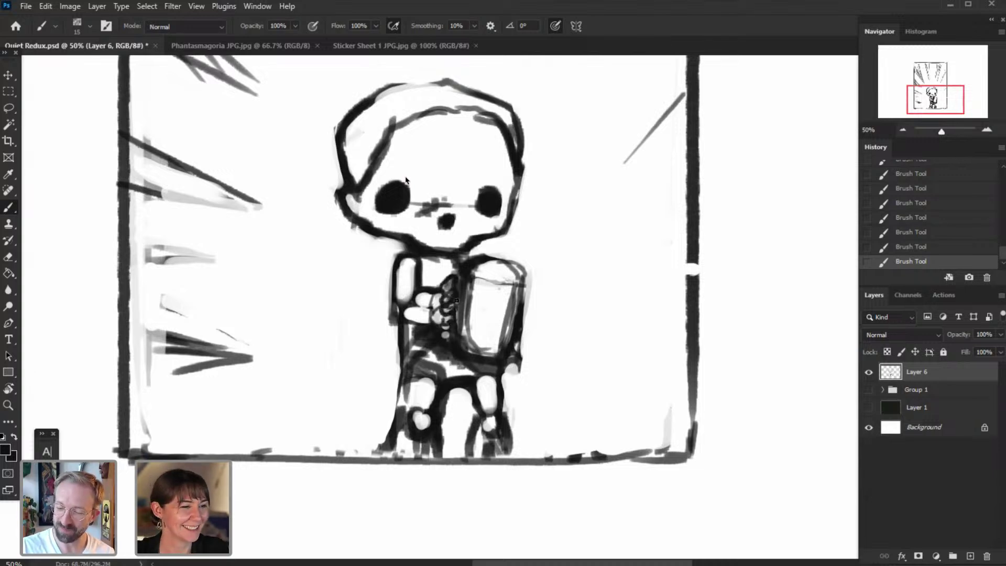
- Erase white finger shapes beside the lantern, then trim the shoulder and upper arm outline with the Eraser enlarged to 35
{"action": "key", "text": "e"}
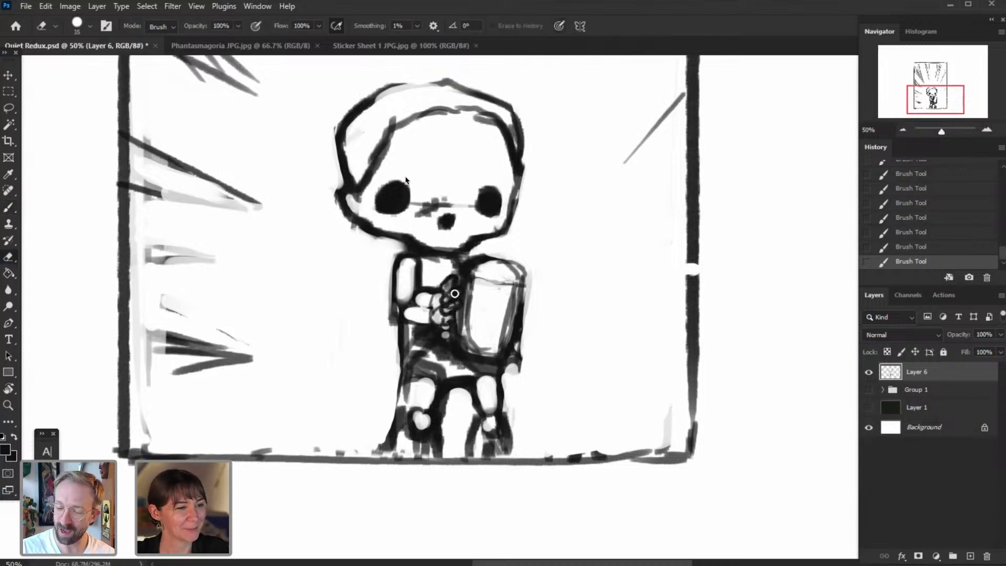
{"action": "left_click_drag", "start_coordinate": [454, 293], "coordinate": [448, 298]}
{"action": "mouse_move", "coordinate": [456, 291]}
{"action": "left_mouse_down"}
{"action": "mouse_move", "coordinate": [450, 297]}
{"action": "mouse_move", "coordinate": [450, 285]}
{"action": "mouse_move", "coordinate": [450, 309]}
{"action": "left_mouse_up"}
{"action": "left_click", "coordinate": [453, 308]}
{"action": "left_click", "coordinate": [451, 320]}
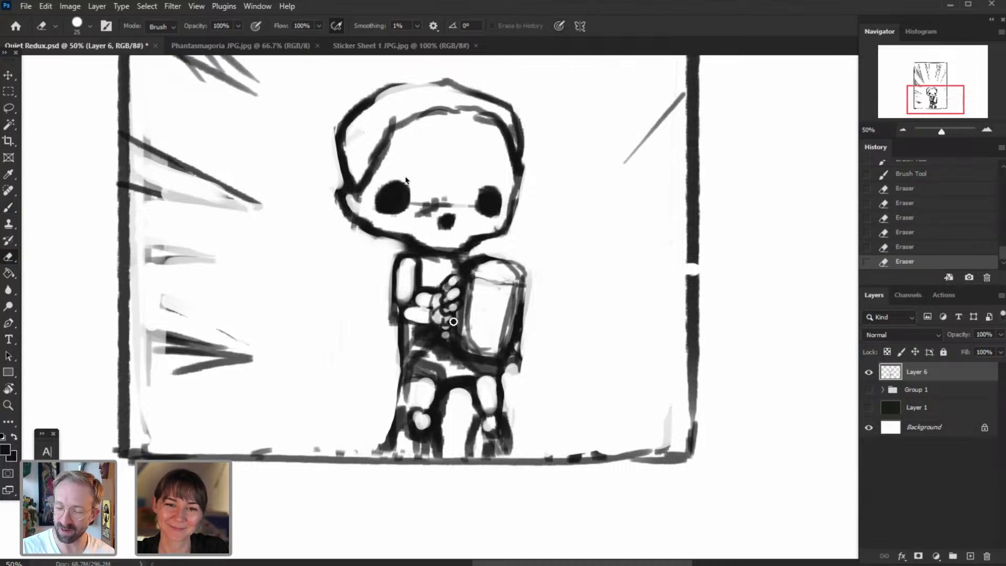
{"action": "left_click", "coordinate": [452, 321]}
{"action": "left_click", "coordinate": [447, 326]}
{"action": "mouse_move", "coordinate": [490, 263]}
{"action": "left_mouse_down"}
{"action": "mouse_move", "coordinate": [481, 269]}
{"action": "mouse_move", "coordinate": [504, 262]}
{"action": "mouse_move", "coordinate": [489, 248]}
{"action": "mouse_move", "coordinate": [460, 251]}
{"action": "left_mouse_up"}
{"action": "left_click_drag", "start_coordinate": [398, 253], "coordinate": [391, 306]}
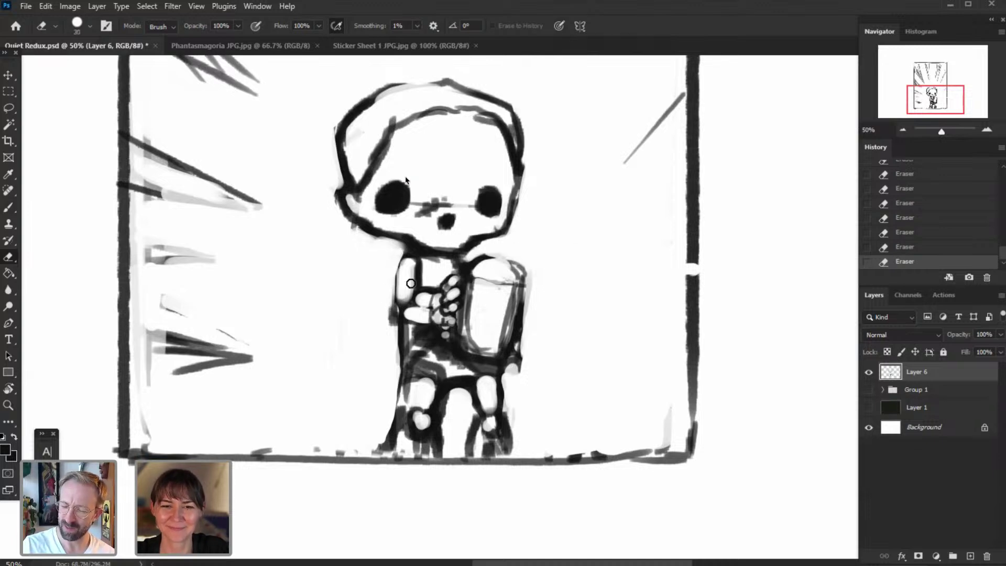
- Redraw the chest and shoulder lines beside the lantern, then darken the lantern's base and the torso's left edge with brush size 20
{"action": "key", "text": "b"}
{"action": "mouse_move", "coordinate": [457, 271]}
{"action": "left_mouse_down"}
{"action": "mouse_move", "coordinate": [413, 277]}
{"action": "mouse_move", "coordinate": [462, 260]}
{"action": "mouse_move", "coordinate": [455, 252]}
{"action": "mouse_move", "coordinate": [463, 262]}
{"action": "mouse_move", "coordinate": [435, 270]}
{"action": "mouse_move", "coordinate": [431, 258]}
{"action": "mouse_move", "coordinate": [468, 262]}
{"action": "left_mouse_up"}
{"action": "mouse_move", "coordinate": [470, 256]}
{"action": "left_mouse_down"}
{"action": "mouse_move", "coordinate": [421, 278]}
{"action": "mouse_move", "coordinate": [466, 297]}
{"action": "left_mouse_up"}
{"action": "key", "text": "bracketright"}
{"action": "left_click_drag", "start_coordinate": [468, 358], "coordinate": [462, 373]}
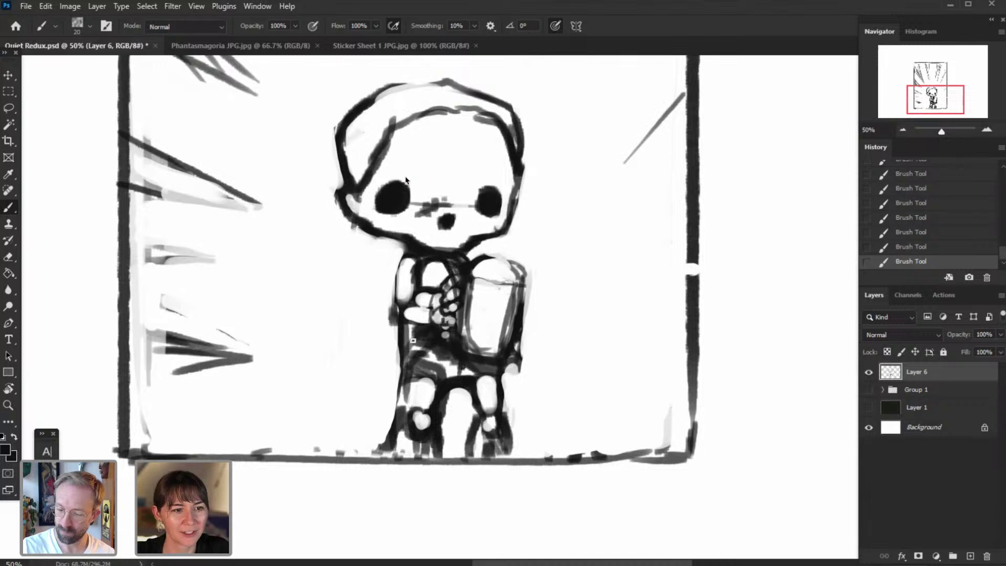
{"action": "left_click_drag", "start_coordinate": [410, 329], "coordinate": [408, 366]}
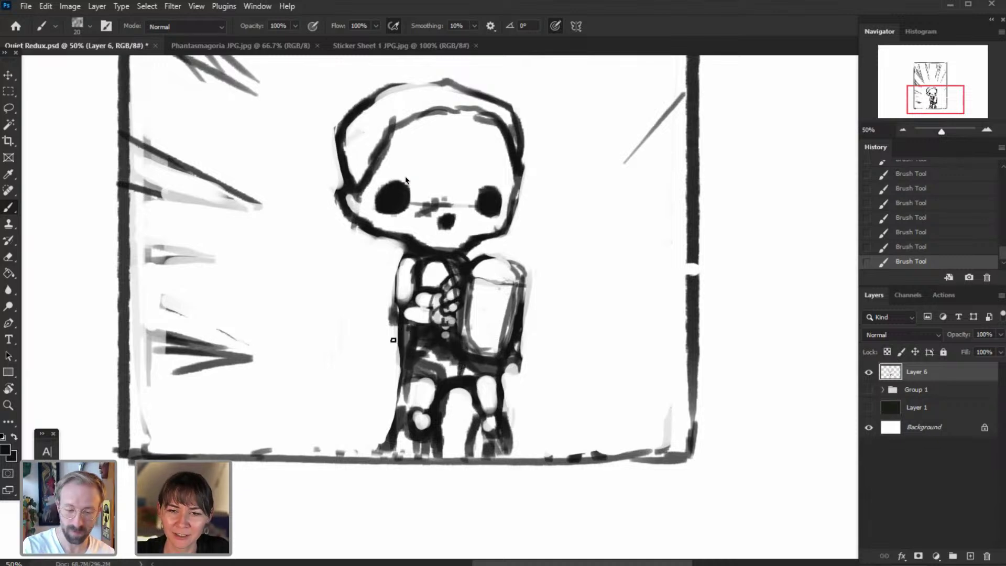
- Erase the stray marks outside the skeleton's left-hand arm and torso and below the left side of the jaw
{"action": "left_click", "coordinate": [8, 258]}
{"action": "mouse_move", "coordinate": [398, 331]}
{"action": "left_mouse_down"}
{"action": "mouse_move", "coordinate": [394, 382]}
{"action": "mouse_move", "coordinate": [387, 317]}
{"action": "left_mouse_up"}
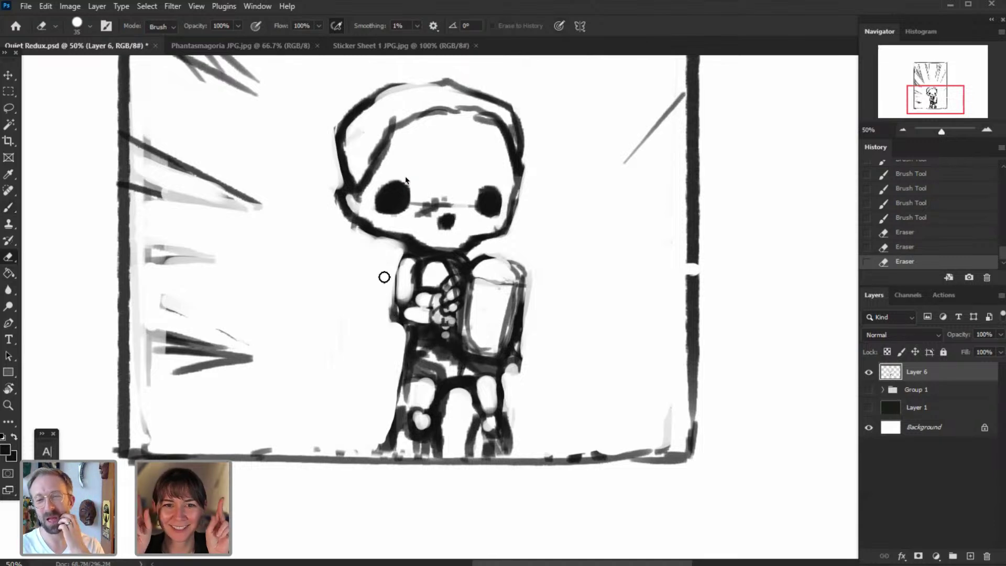
{"action": "mouse_move", "coordinate": [397, 257]}
{"action": "left_mouse_down"}
{"action": "mouse_move", "coordinate": [385, 322]}
{"action": "mouse_move", "coordinate": [359, 245]}
{"action": "left_mouse_up"}
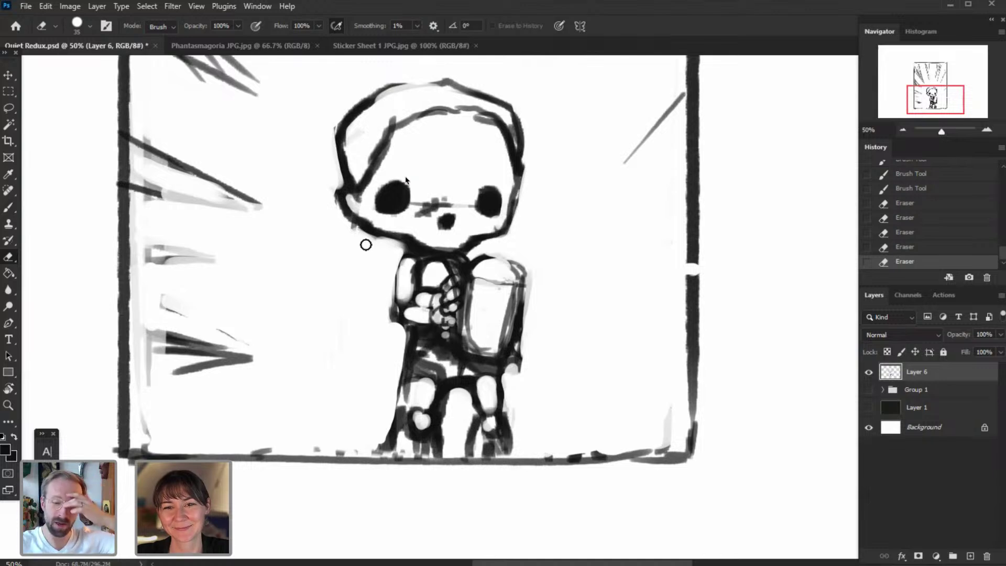
{"action": "left_click_drag", "start_coordinate": [366, 235], "coordinate": [351, 239]}
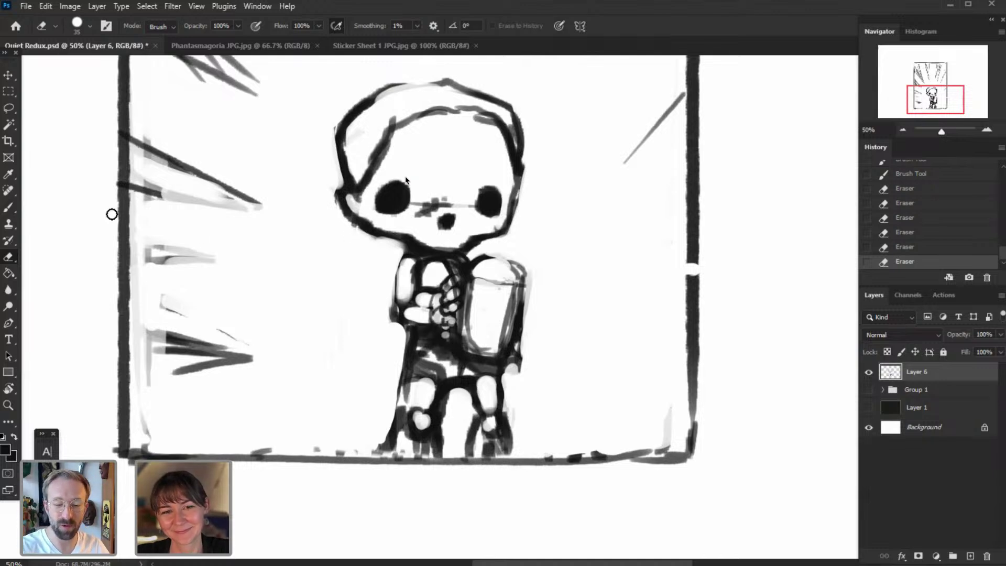
- Doodle a long-necked creature with a closed eye and a bushy tail in the blank area right of the panel
{"action": "left_click_drag", "start_coordinate": [960, 103], "coordinate": [983, 101]}
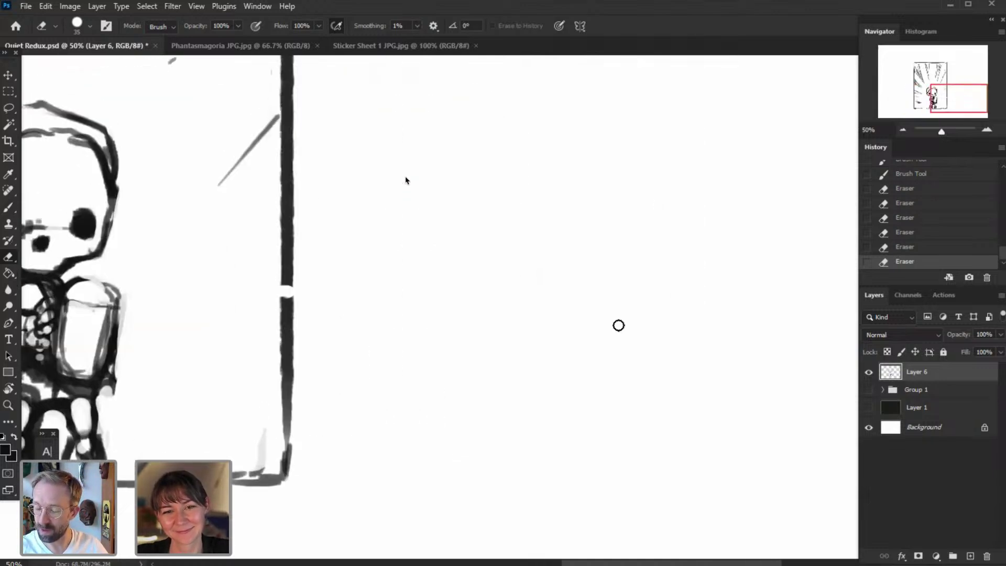
{"action": "left_click", "coordinate": [9, 209]}
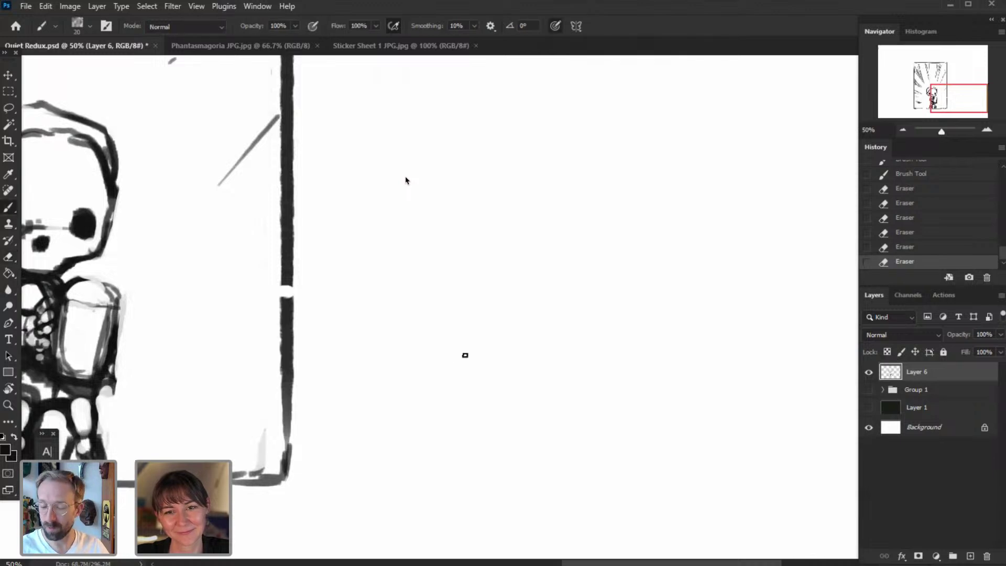
{"action": "mouse_move", "coordinate": [470, 355]}
{"action": "left_mouse_down"}
{"action": "mouse_move", "coordinate": [537, 205]}
{"action": "mouse_move", "coordinate": [492, 162]}
{"action": "mouse_move", "coordinate": [468, 203]}
{"action": "mouse_move", "coordinate": [465, 270]}
{"action": "left_mouse_up"}
{"action": "left_click_drag", "start_coordinate": [523, 186], "coordinate": [550, 184]}
{"action": "mouse_move", "coordinate": [466, 270]}
{"action": "left_mouse_down"}
{"action": "mouse_move", "coordinate": [452, 328]}
{"action": "mouse_move", "coordinate": [437, 317]}
{"action": "left_mouse_up"}
{"action": "left_click_drag", "start_coordinate": [470, 356], "coordinate": [442, 359]}
{"action": "left_click_drag", "start_coordinate": [409, 261], "coordinate": [433, 316]}
{"action": "mouse_move", "coordinate": [443, 360]}
{"action": "left_mouse_down"}
{"action": "mouse_move", "coordinate": [362, 124]}
{"action": "mouse_move", "coordinate": [302, 156]}
{"action": "mouse_move", "coordinate": [297, 165]}
{"action": "mouse_move", "coordinate": [368, 172]}
{"action": "mouse_move", "coordinate": [405, 265]}
{"action": "left_mouse_up"}
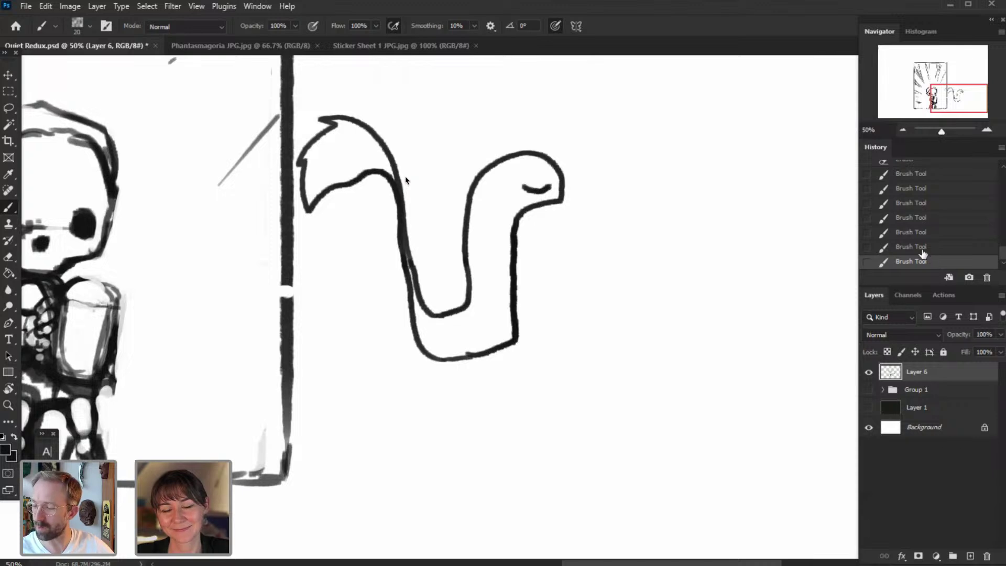
- Step back through the history to before the long-necked creature was drawn
{"action": "left_click", "coordinate": [926, 246]}
{"action": "left_click", "coordinate": [923, 232]}
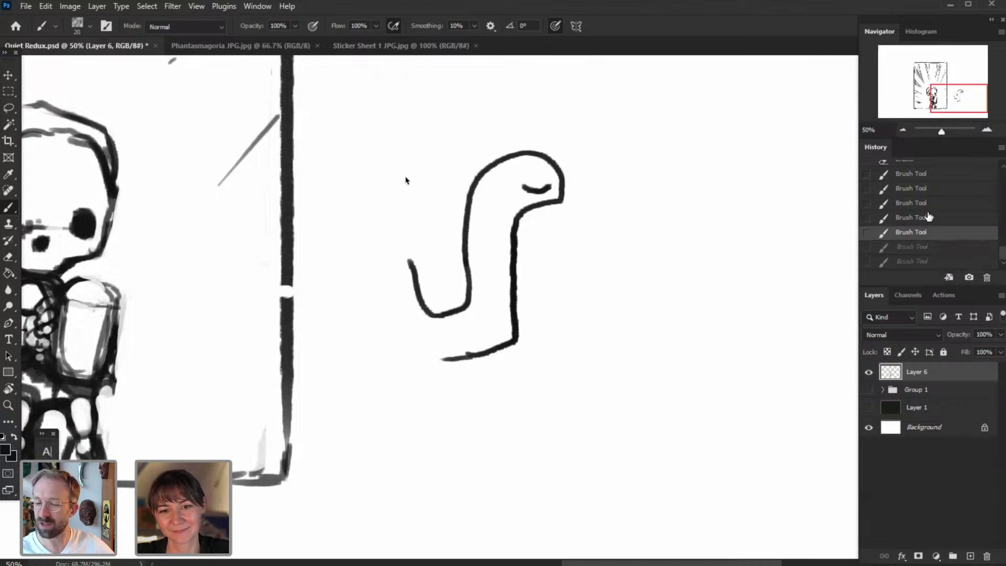
{"action": "left_click", "coordinate": [929, 217]}
{"action": "left_click", "coordinate": [932, 203]}
{"action": "left_click", "coordinate": [931, 189]}
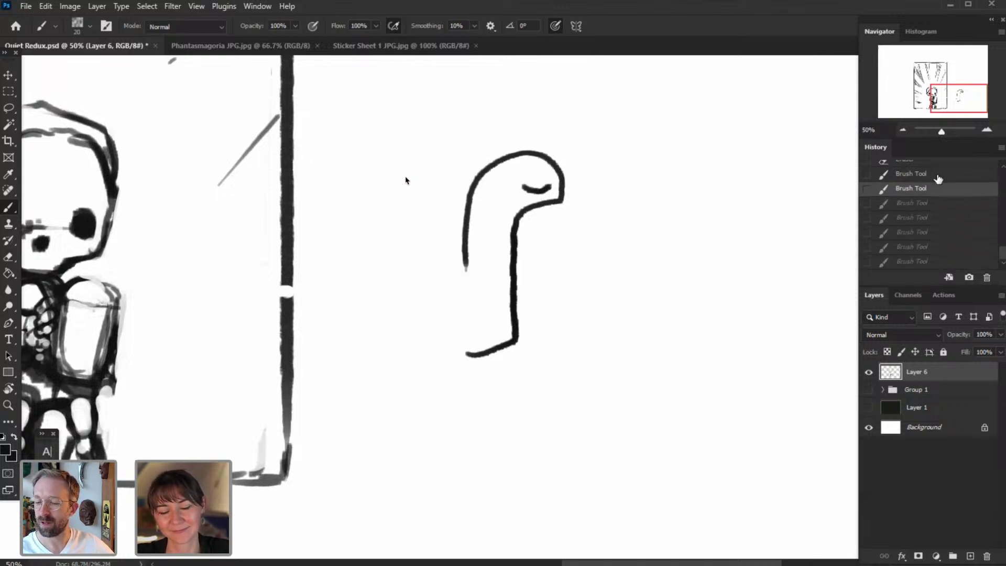
{"action": "left_click", "coordinate": [935, 173]}
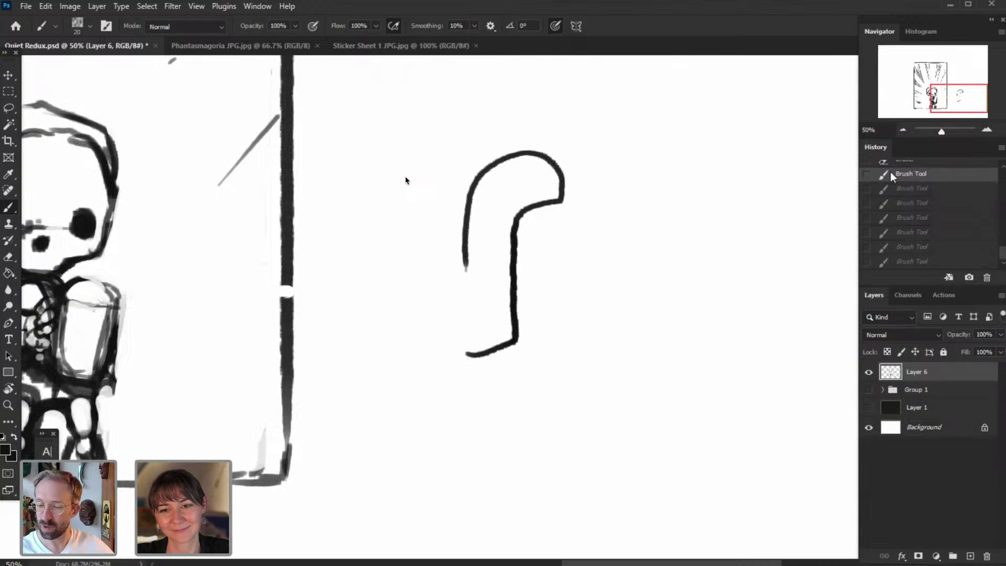
{"action": "left_click", "coordinate": [902, 161]}
- Doodle a large round-headed figure with a smile and two long ears arching outward in the blank area
{"action": "mouse_move", "coordinate": [494, 431]}
{"action": "left_mouse_down"}
{"action": "mouse_move", "coordinate": [493, 376]}
{"action": "mouse_move", "coordinate": [635, 418]}
{"action": "left_mouse_up"}
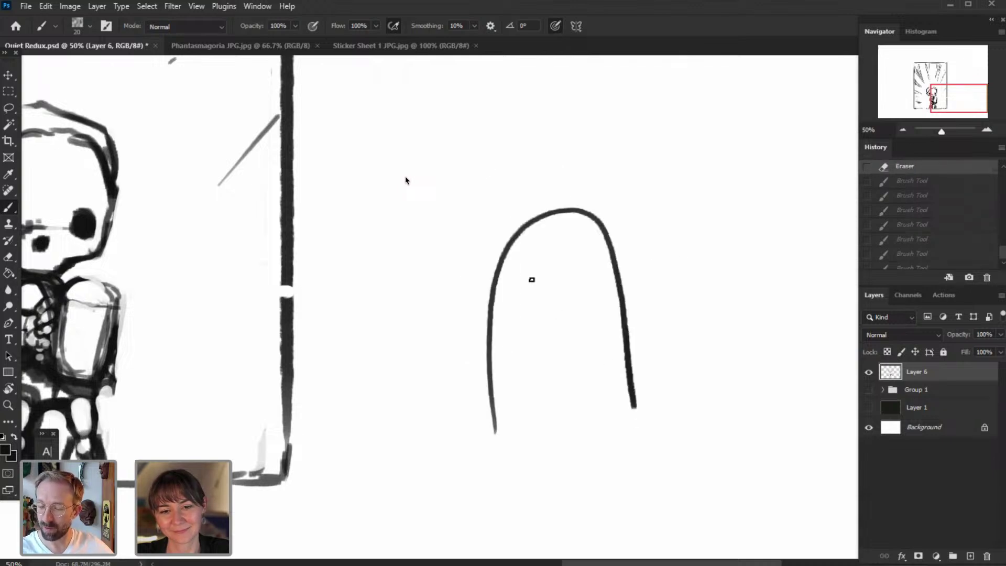
{"action": "left_click_drag", "start_coordinate": [531, 277], "coordinate": [596, 282]}
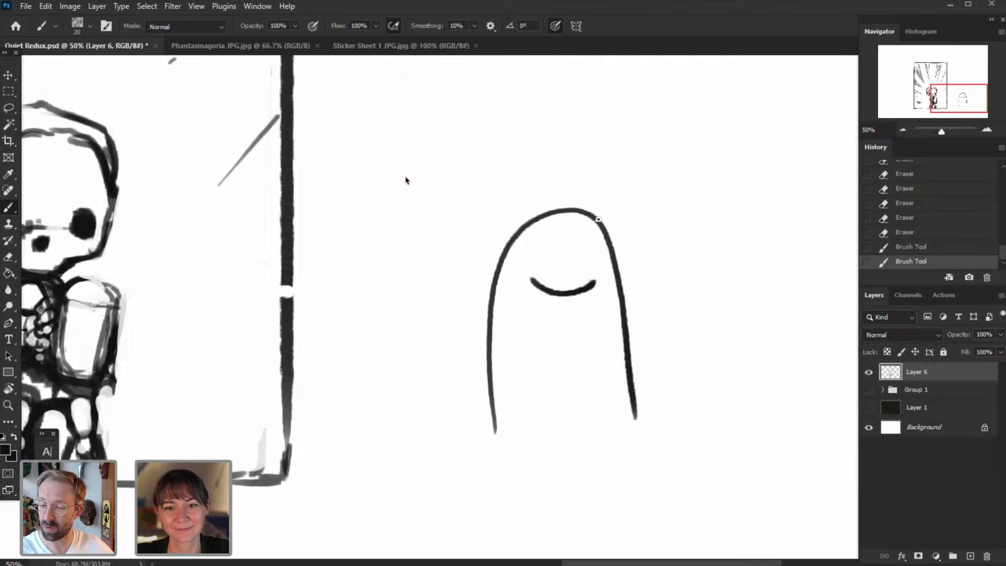
{"action": "mouse_move", "coordinate": [593, 219]}
{"action": "left_mouse_down"}
{"action": "mouse_move", "coordinate": [750, 152]}
{"action": "mouse_move", "coordinate": [634, 175]}
{"action": "mouse_move", "coordinate": [594, 219]}
{"action": "mouse_move", "coordinate": [422, 102]}
{"action": "mouse_move", "coordinate": [406, 176]}
{"action": "mouse_move", "coordinate": [534, 215]}
{"action": "left_mouse_up"}
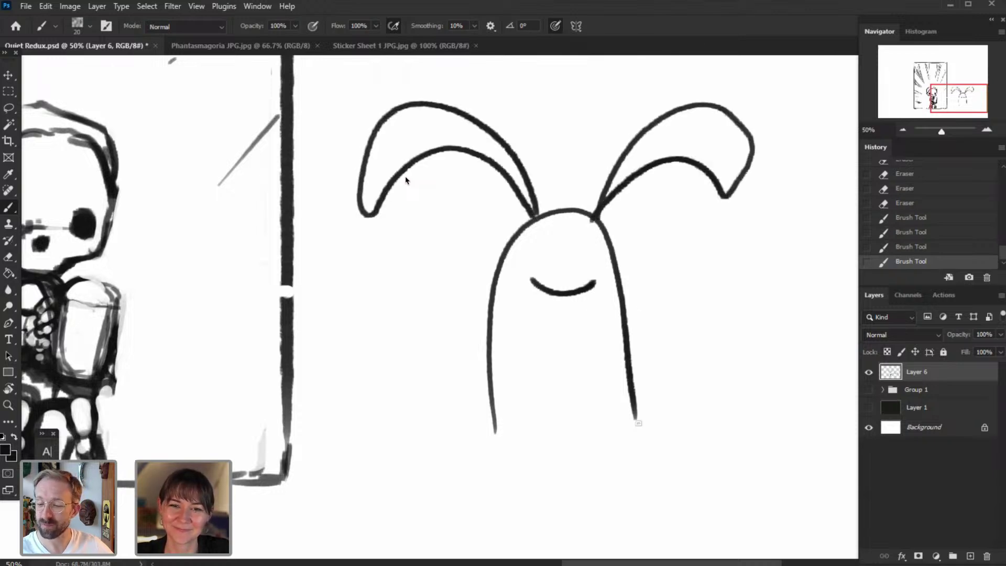
- Doodle a second round-headed figure with a frown and long ears hanging down beside its body
{"action": "scroll", "coordinate": [645, 476], "scroll_direction": "right", "scroll_amount": 5}
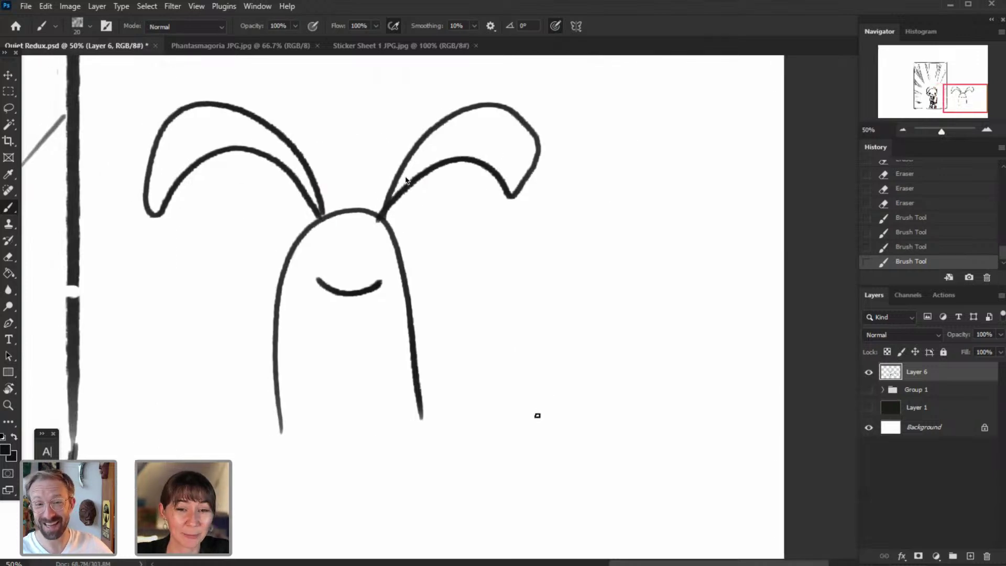
{"action": "mouse_move", "coordinate": [539, 432]}
{"action": "left_mouse_down"}
{"action": "mouse_move", "coordinate": [595, 269]}
{"action": "mouse_move", "coordinate": [624, 417]}
{"action": "left_mouse_up"}
{"action": "mouse_move", "coordinate": [548, 270]}
{"action": "left_mouse_down"}
{"action": "mouse_move", "coordinate": [471, 488]}
{"action": "mouse_move", "coordinate": [528, 333]}
{"action": "mouse_move", "coordinate": [507, 515]}
{"action": "left_mouse_up"}
{"action": "left_click_drag", "start_coordinate": [593, 270], "coordinate": [695, 470]}
{"action": "left_click_drag", "start_coordinate": [606, 290], "coordinate": [694, 456]}
{"action": "mouse_move", "coordinate": [507, 515]}
{"action": "left_mouse_down"}
{"action": "mouse_move", "coordinate": [494, 542]}
{"action": "mouse_move", "coordinate": [470, 455]}
{"action": "left_mouse_up"}
{"action": "left_click_drag", "start_coordinate": [595, 316], "coordinate": [560, 314]}
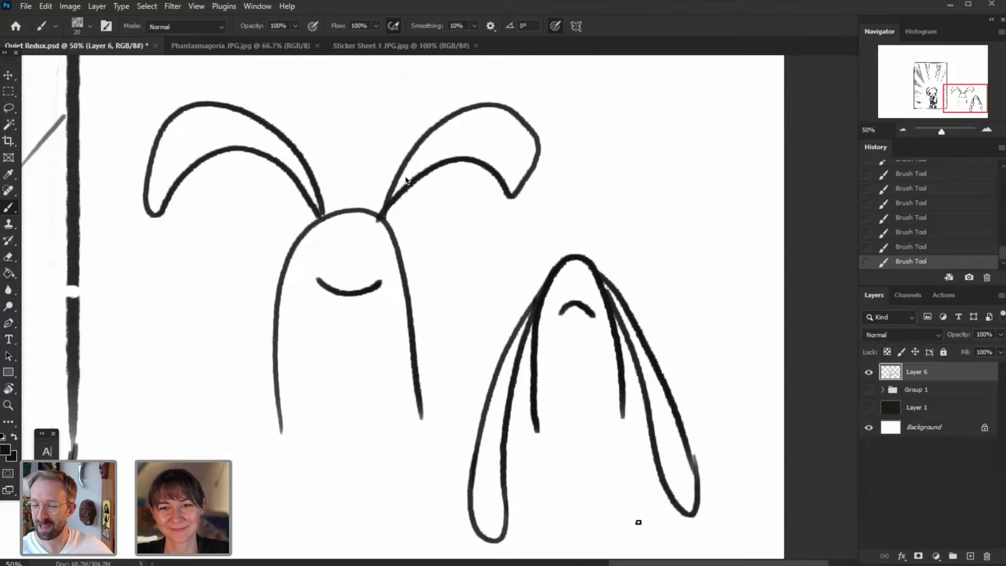
- Doodle a small third figure with a dot mouth and two upright ears above the frowning one
{"action": "left_click_drag", "start_coordinate": [616, 226], "coordinate": [655, 223]}
{"action": "mouse_move", "coordinate": [586, 77]}
{"action": "left_mouse_down"}
{"action": "mouse_move", "coordinate": [615, 162]}
{"action": "mouse_move", "coordinate": [626, 168]}
{"action": "left_mouse_up"}
{"action": "left_click_drag", "start_coordinate": [661, 63], "coordinate": [646, 167]}
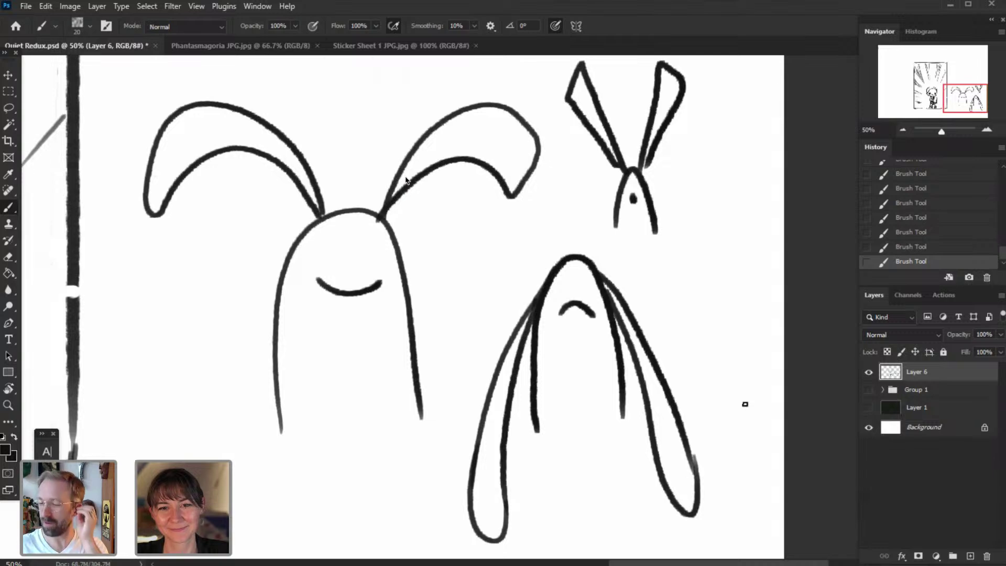
- Step back through the history to before the three long-eared figures were drawn
{"action": "left_click_drag", "start_coordinate": [1003, 253], "coordinate": [957, 239]}
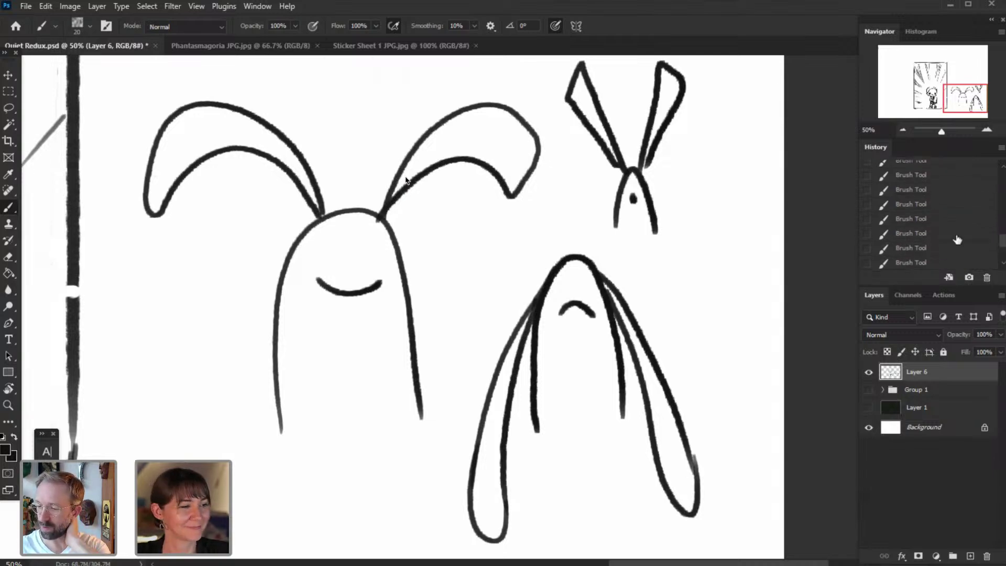
{"action": "left_click", "coordinate": [953, 244]}
{"action": "scroll", "coordinate": [972, 246], "scroll_direction": "up", "scroll_amount": 3}
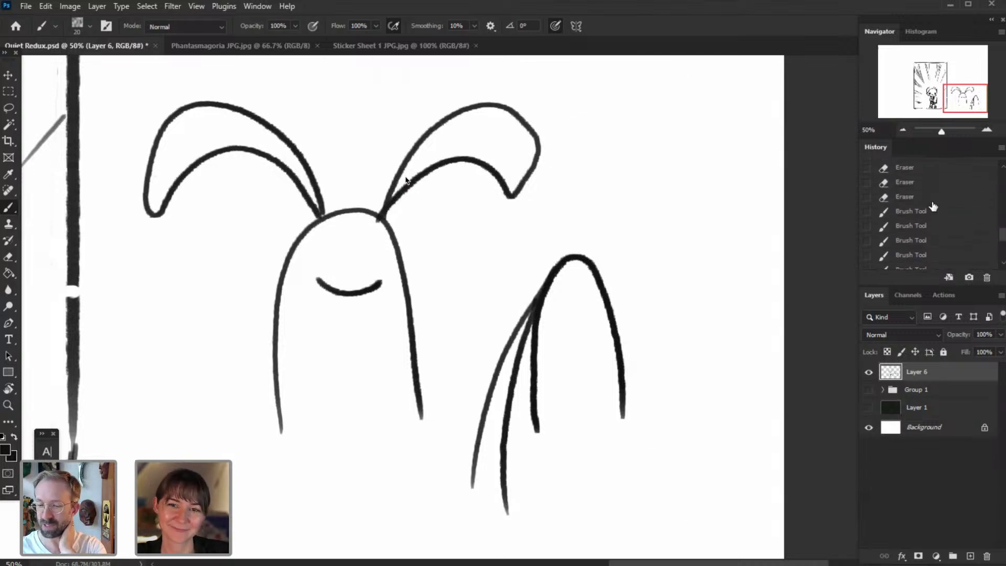
{"action": "left_click", "coordinate": [933, 198]}
- Return to the skeleton, redraw the skull's right edge and forehead line, and clean up the lantern's interior
{"action": "left_click_drag", "start_coordinate": [947, 98], "coordinate": [917, 95]}
{"action": "mouse_move", "coordinate": [412, 314]}
{"action": "left_mouse_down"}
{"action": "mouse_move", "coordinate": [428, 253]}
{"action": "mouse_move", "coordinate": [411, 211]}
{"action": "left_mouse_up"}
{"action": "left_click_drag", "start_coordinate": [288, 238], "coordinate": [352, 189]}
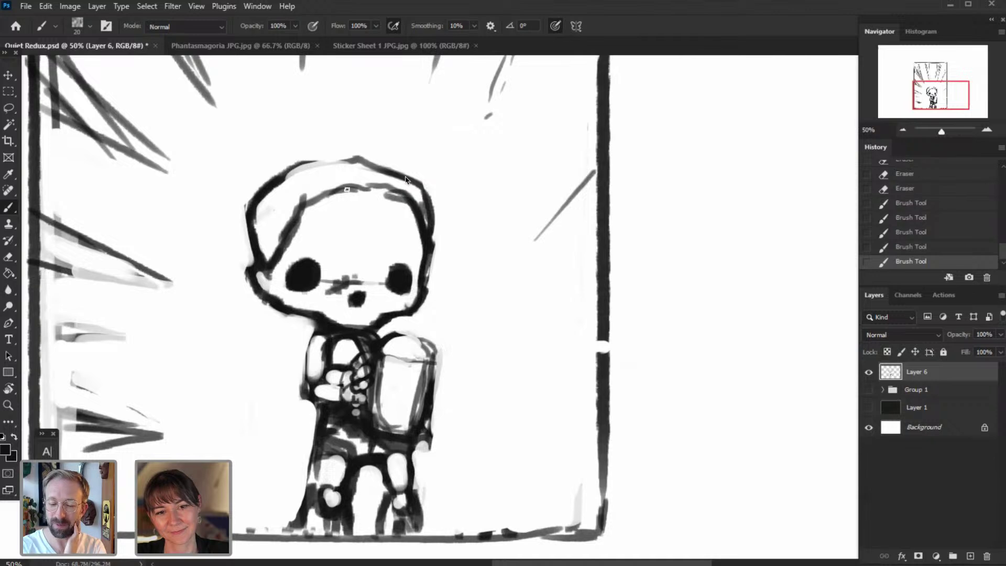
{"action": "mouse_move", "coordinate": [378, 362]}
{"action": "left_mouse_down"}
{"action": "mouse_move", "coordinate": [380, 341]}
{"action": "mouse_move", "coordinate": [414, 336]}
{"action": "mouse_move", "coordinate": [426, 354]}
{"action": "mouse_move", "coordinate": [403, 346]}
{"action": "mouse_move", "coordinate": [394, 363]}
{"action": "mouse_move", "coordinate": [413, 362]}
{"action": "left_mouse_up"}
{"action": "left_click", "coordinate": [9, 257]}
- Doodle a narrow pointed figure with small curved arms right of the panel, then revert it through the history
{"action": "left_click", "coordinate": [9, 209]}
{"action": "mouse_move", "coordinate": [658, 403]}
{"action": "left_mouse_down"}
{"action": "mouse_move", "coordinate": [684, 288]}
{"action": "mouse_move", "coordinate": [726, 277]}
{"action": "mouse_move", "coordinate": [719, 413]}
{"action": "left_mouse_up"}
{"action": "mouse_move", "coordinate": [701, 349]}
{"action": "left_mouse_down"}
{"action": "mouse_move", "coordinate": [688, 363]}
{"action": "mouse_move", "coordinate": [734, 366]}
{"action": "mouse_move", "coordinate": [724, 344]}
{"action": "left_mouse_up"}
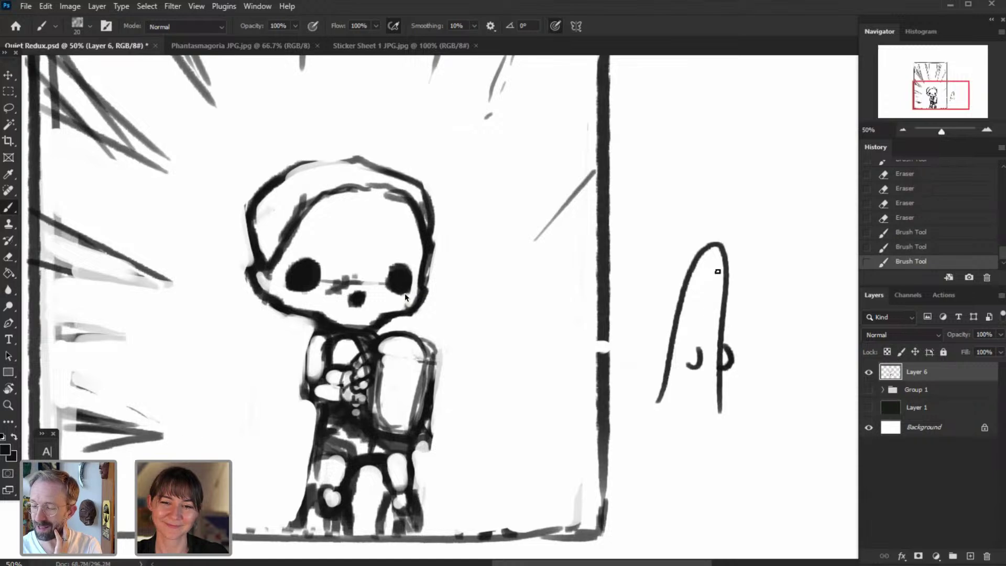
{"action": "left_click_drag", "start_coordinate": [717, 272], "coordinate": [704, 273]}
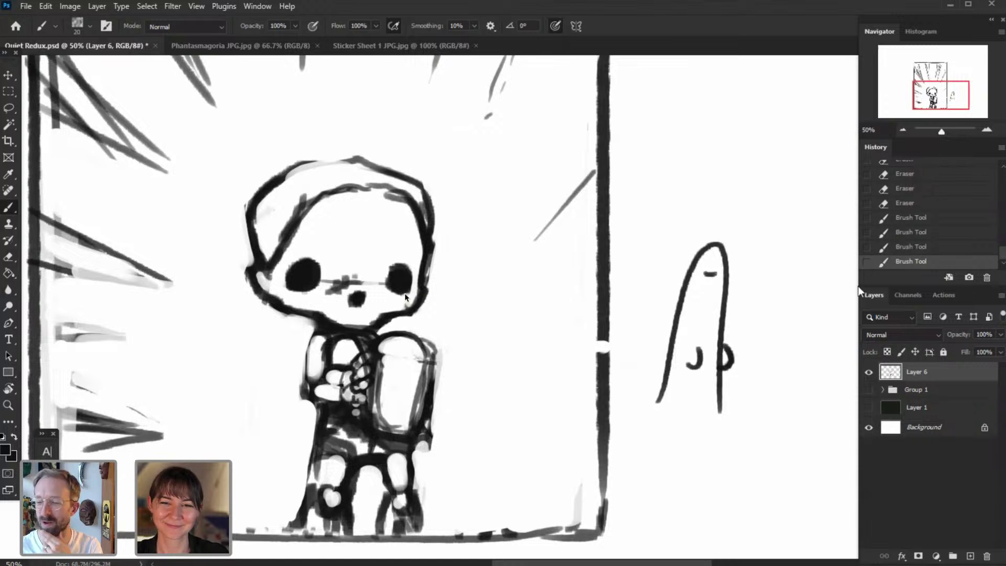
{"action": "left_click", "coordinate": [932, 205]}
- Refine the lantern's top rim with the Brush tool and clean up its interior with the Eraser
{"action": "mouse_move", "coordinate": [418, 338]}
{"action": "left_mouse_down"}
{"action": "mouse_move", "coordinate": [413, 361]}
{"action": "mouse_move", "coordinate": [380, 353]}
{"action": "mouse_move", "coordinate": [426, 354]}
{"action": "mouse_move", "coordinate": [433, 342]}
{"action": "mouse_move", "coordinate": [385, 358]}
{"action": "mouse_move", "coordinate": [424, 355]}
{"action": "mouse_move", "coordinate": [395, 352]}
{"action": "mouse_move", "coordinate": [422, 354]}
{"action": "left_mouse_up"}
{"action": "left_click", "coordinate": [919, 248]}
{"action": "mouse_move", "coordinate": [370, 426]}
{"action": "left_mouse_down"}
{"action": "mouse_move", "coordinate": [413, 433]}
{"action": "mouse_move", "coordinate": [383, 425]}
{"action": "mouse_move", "coordinate": [409, 412]}
{"action": "mouse_move", "coordinate": [414, 384]}
{"action": "left_mouse_up"}
{"action": "left_click", "coordinate": [8, 257]}
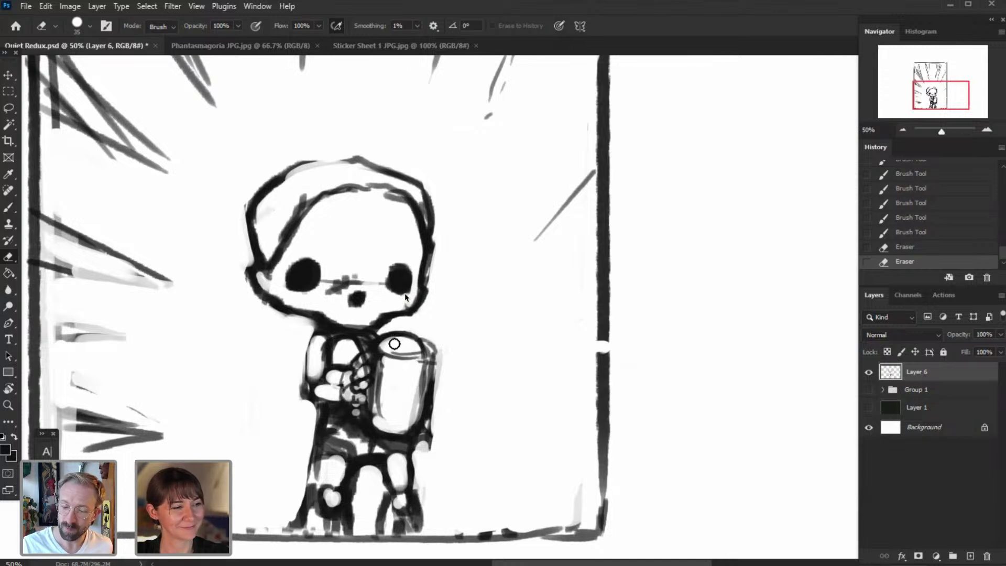
- Lasso the lantern with the forearm and hand, shift the selection slightly upward, and deselect it
{"action": "key", "text": "l"}
{"action": "mouse_move", "coordinate": [447, 376]}
{"action": "left_mouse_down"}
{"action": "mouse_move", "coordinate": [450, 326]}
{"action": "mouse_move", "coordinate": [398, 329]}
{"action": "mouse_move", "coordinate": [298, 393]}
{"action": "mouse_move", "coordinate": [294, 418]}
{"action": "mouse_move", "coordinate": [321, 416]}
{"action": "mouse_move", "coordinate": [378, 451]}
{"action": "mouse_move", "coordinate": [454, 453]}
{"action": "mouse_move", "coordinate": [464, 411]}
{"action": "mouse_move", "coordinate": [450, 379]}
{"action": "mouse_move", "coordinate": [406, 395]}
{"action": "left_mouse_up"}
{"action": "key", "text": "v"}
{"action": "left_click", "coordinate": [147, 6]}
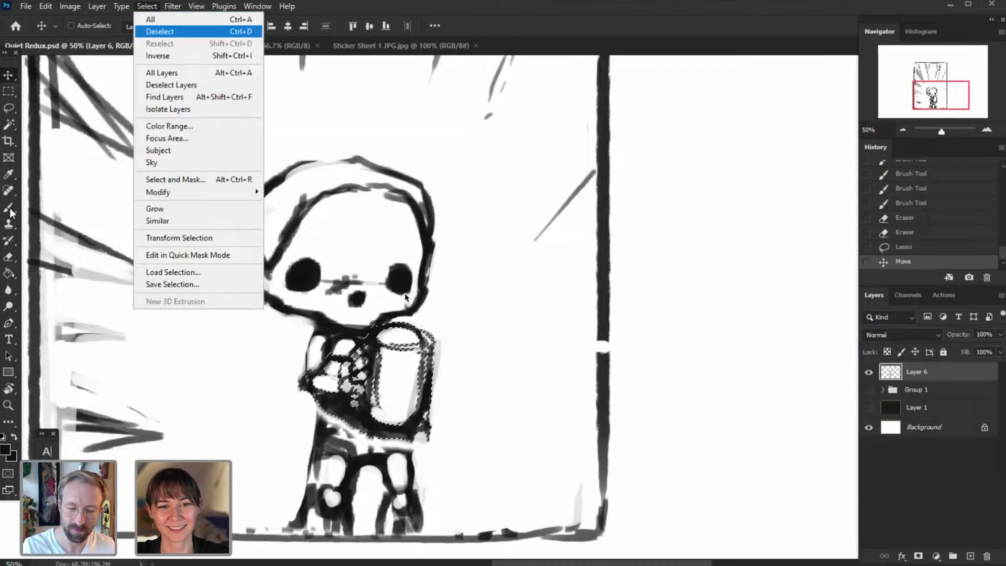
{"action": "left_click", "coordinate": [157, 29]}
- Fill in the lines below the forearm, then erase along the torso's left edge and the lantern's lower right side
{"action": "key", "text": "b"}
{"action": "mouse_move", "coordinate": [323, 401]}
{"action": "left_mouse_down"}
{"action": "mouse_move", "coordinate": [329, 430]}
{"action": "mouse_move", "coordinate": [344, 415]}
{"action": "mouse_move", "coordinate": [379, 442]}
{"action": "left_mouse_up"}
{"action": "left_click", "coordinate": [9, 259]}
{"action": "left_click_drag", "start_coordinate": [311, 417], "coordinate": [308, 454]}
{"action": "left_click_drag", "start_coordinate": [313, 412], "coordinate": [310, 455]}
{"action": "left_click_drag", "start_coordinate": [314, 410], "coordinate": [311, 457]}
{"action": "left_click_drag", "start_coordinate": [317, 409], "coordinate": [313, 464]}
{"action": "left_click_drag", "start_coordinate": [428, 430], "coordinate": [425, 403]}
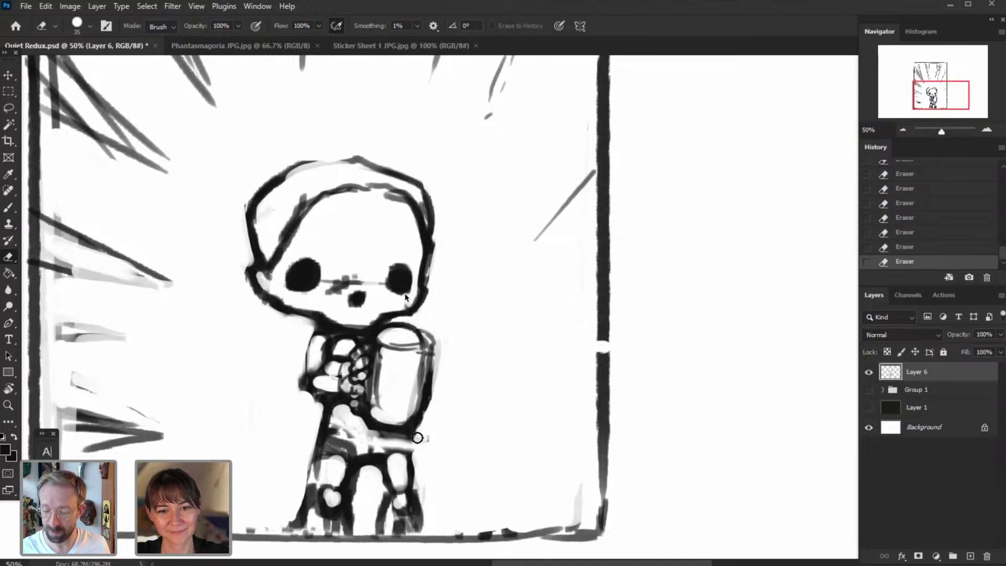
- Trim the inner edge of the skeleton's left-hand leg and its foot with the Eraser, undoing the last stroke
{"action": "mouse_move", "coordinate": [370, 478]}
{"action": "left_mouse_down"}
{"action": "mouse_move", "coordinate": [369, 461]}
{"action": "mouse_move", "coordinate": [339, 516]}
{"action": "left_mouse_up"}
{"action": "left_click_drag", "start_coordinate": [309, 524], "coordinate": [310, 519]}
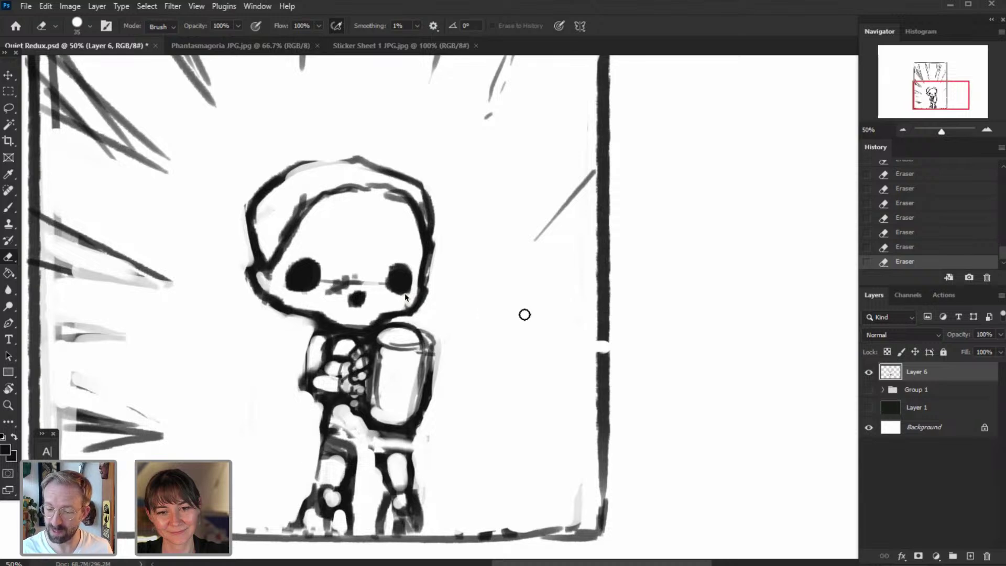
{"action": "key", "text": "ctrl+z"}
- Lasso the lower part of the left-hand leg, reposition it with the Move tool, and deselect it
{"action": "left_click", "coordinate": [9, 108]}
{"action": "mouse_move", "coordinate": [363, 503]}
{"action": "left_mouse_down"}
{"action": "mouse_move", "coordinate": [366, 444]}
{"action": "mouse_move", "coordinate": [320, 443]}
{"action": "mouse_move", "coordinate": [286, 528]}
{"action": "mouse_move", "coordinate": [324, 534]}
{"action": "mouse_move", "coordinate": [372, 494]}
{"action": "mouse_move", "coordinate": [342, 502]}
{"action": "left_mouse_up"}
{"action": "left_click", "coordinate": [8, 75]}
{"action": "left_click", "coordinate": [147, 6]}
{"action": "left_click", "coordinate": [157, 31]}
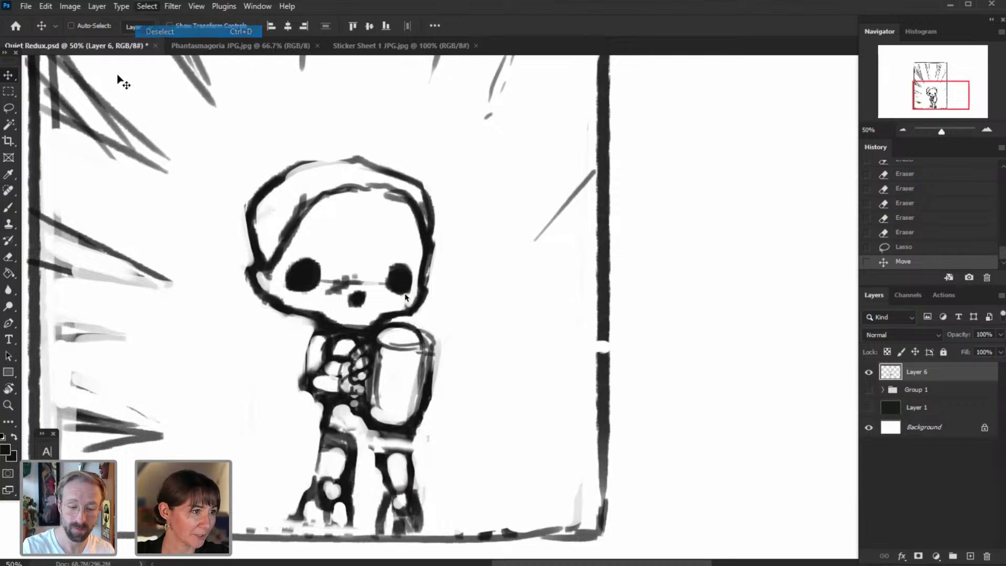
- Redraw the pelvis and inner thigh lines and darken the lower torso beneath the forearm with the Brush tool
{"action": "mouse_move", "coordinate": [361, 466]}
{"action": "left_mouse_down"}
{"action": "mouse_move", "coordinate": [367, 449]}
{"action": "mouse_move", "coordinate": [358, 450]}
{"action": "left_mouse_up"}
{"action": "key", "text": "ctrl+z"}
{"action": "key", "text": "b"}
{"action": "left_click_drag", "start_coordinate": [364, 445], "coordinate": [358, 457]}
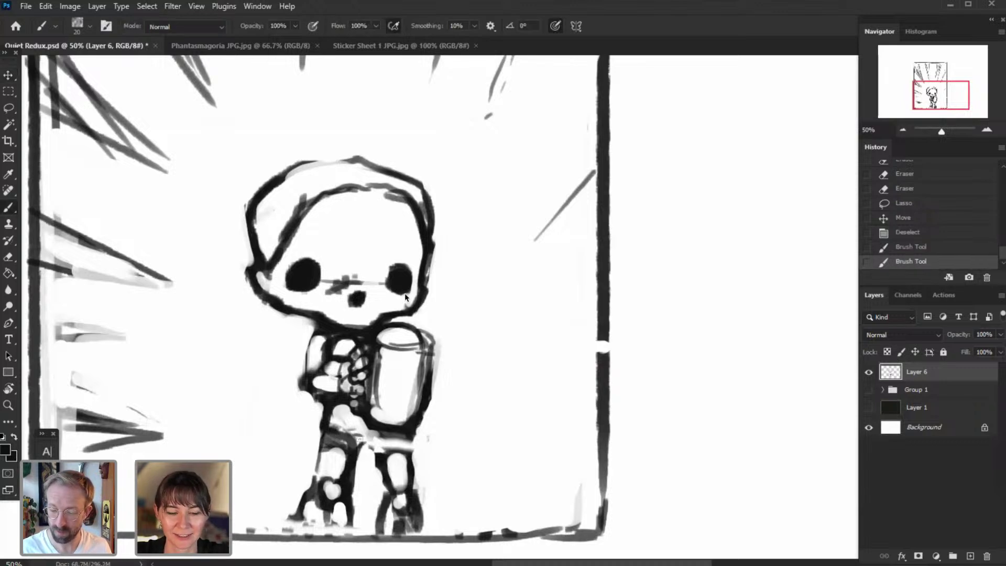
{"action": "left_click_drag", "start_coordinate": [357, 415], "coordinate": [367, 425]}
{"action": "left_click_drag", "start_coordinate": [351, 408], "coordinate": [361, 430]}
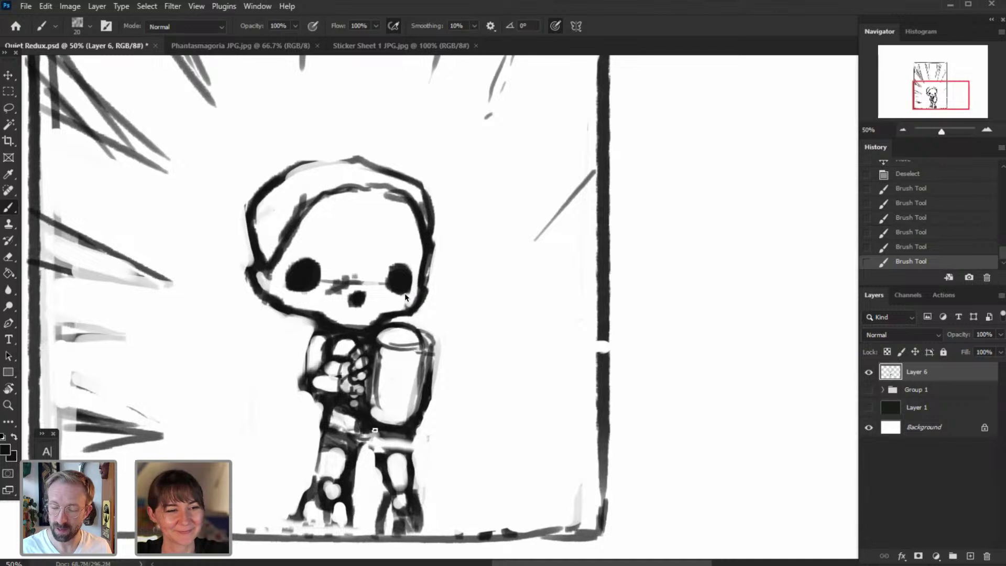
{"action": "left_click_drag", "start_coordinate": [380, 442], "coordinate": [376, 448]}
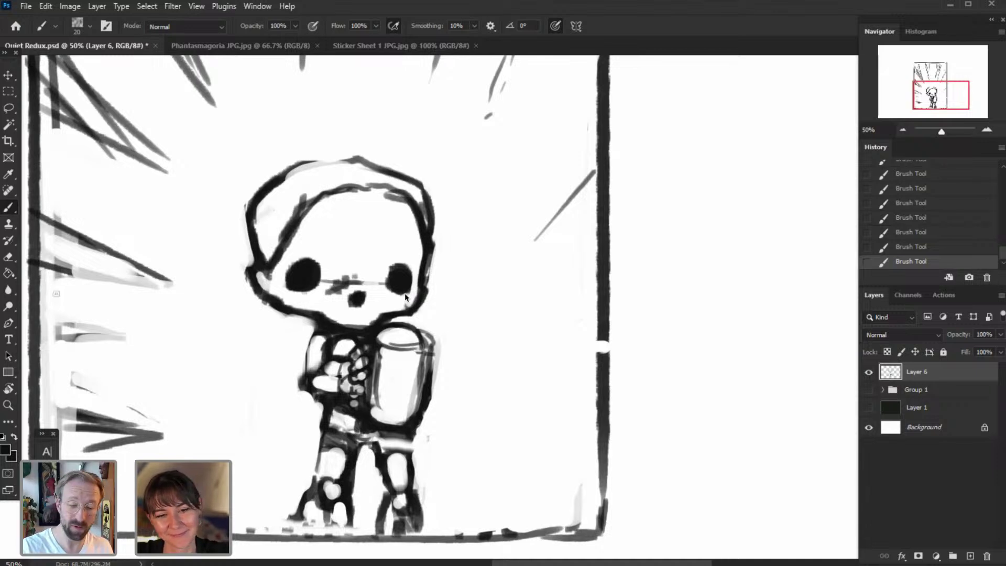
- Thin the inner edge of the right-hand leg with the Eraser and redraw the outline of its foot
{"action": "left_click", "coordinate": [9, 257]}
{"action": "mouse_move", "coordinate": [377, 486]}
{"action": "left_mouse_down"}
{"action": "mouse_move", "coordinate": [375, 460]}
{"action": "mouse_move", "coordinate": [396, 467]}
{"action": "mouse_move", "coordinate": [393, 493]}
{"action": "left_mouse_up"}
{"action": "left_click_drag", "start_coordinate": [378, 450], "coordinate": [387, 438]}
{"action": "left_click_drag", "start_coordinate": [383, 516], "coordinate": [383, 490]}
{"action": "left_click", "coordinate": [9, 208]}
{"action": "mouse_move", "coordinate": [377, 534]}
{"action": "left_mouse_down"}
{"action": "mouse_move", "coordinate": [411, 481]}
{"action": "mouse_move", "coordinate": [389, 493]}
{"action": "mouse_move", "coordinate": [406, 510]}
{"action": "mouse_move", "coordinate": [392, 521]}
{"action": "left_mouse_up"}
- Erase white bone shapes into the right-hand foot and leg, and remove the dark edge outside the lantern's right side
{"action": "key", "text": "e"}
{"action": "mouse_move", "coordinate": [392, 508]}
{"action": "left_mouse_down"}
{"action": "mouse_move", "coordinate": [386, 525]}
{"action": "mouse_move", "coordinate": [386, 511]}
{"action": "left_mouse_up"}
{"action": "left_click_drag", "start_coordinate": [410, 512], "coordinate": [412, 522]}
{"action": "left_click_drag", "start_coordinate": [405, 491], "coordinate": [414, 436]}
{"action": "left_click_drag", "start_coordinate": [435, 355], "coordinate": [431, 405]}
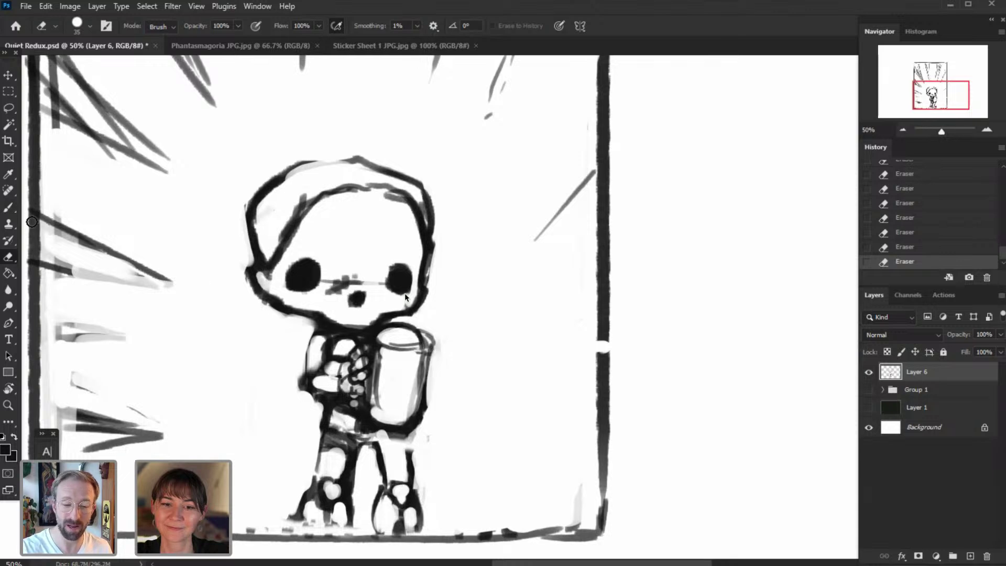
- Draw the fingertips gripping the lantern's right edge with the Brush tool, undoing a misplaced stroke
{"action": "key", "text": "b"}
{"action": "mouse_move", "coordinate": [422, 330]}
{"action": "left_mouse_down"}
{"action": "mouse_move", "coordinate": [431, 373]}
{"action": "mouse_move", "coordinate": [425, 344]}
{"action": "mouse_move", "coordinate": [423, 366]}
{"action": "left_mouse_up"}
{"action": "key", "text": "ctrl+z"}
{"action": "left_click_drag", "start_coordinate": [421, 367], "coordinate": [417, 394]}
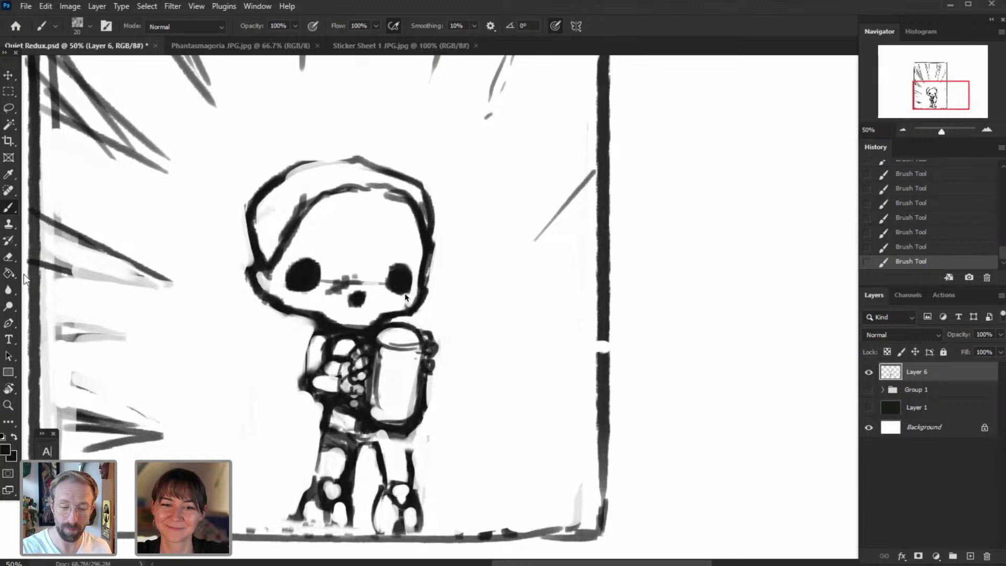
- Thin the outer edge along the lantern's right side and base with the Eraser, cleaning the area below it
{"action": "key", "text": "e"}
{"action": "left_click_drag", "start_coordinate": [424, 426], "coordinate": [429, 385]}
{"action": "mouse_move", "coordinate": [420, 430]}
{"action": "left_mouse_down"}
{"action": "mouse_move", "coordinate": [365, 423]}
{"action": "mouse_move", "coordinate": [420, 426]}
{"action": "mouse_move", "coordinate": [398, 436]}
{"action": "left_mouse_up"}
{"action": "mouse_move", "coordinate": [409, 435]}
{"action": "left_mouse_down"}
{"action": "mouse_move", "coordinate": [334, 427]}
{"action": "mouse_move", "coordinate": [358, 427]}
{"action": "mouse_move", "coordinate": [326, 444]}
{"action": "mouse_move", "coordinate": [337, 445]}
{"action": "mouse_move", "coordinate": [342, 474]}
{"action": "left_mouse_up"}
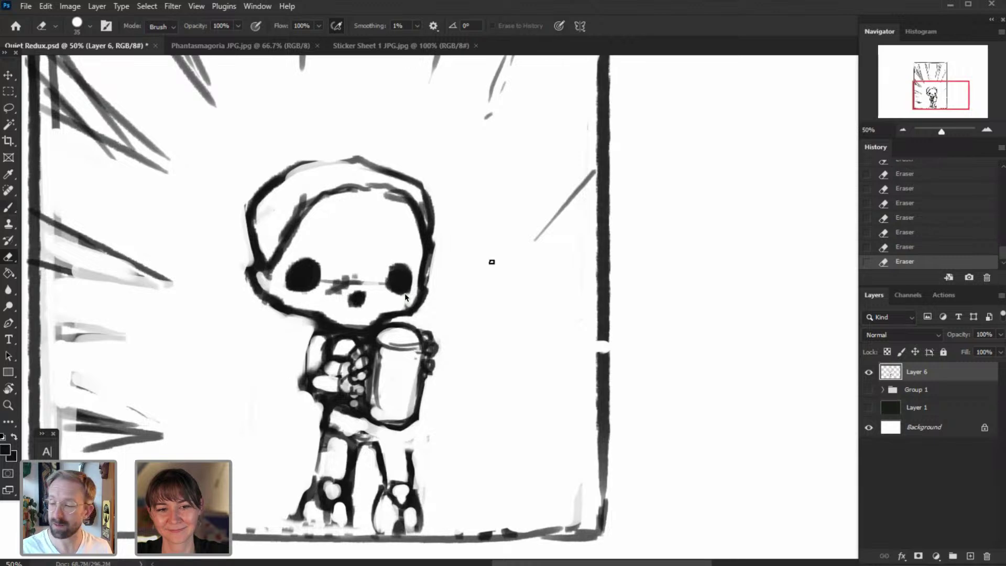
- Doodle an angular helmeted head with a slanted brow line and frowning mouth outside the frame's right border
{"action": "key", "text": "b"}
{"action": "left_click_drag", "start_coordinate": [622, 563], "coordinate": [671, 563]}
{"action": "mouse_move", "coordinate": [516, 302]}
{"action": "left_mouse_down"}
{"action": "mouse_move", "coordinate": [569, 313]}
{"action": "mouse_move", "coordinate": [574, 304]}
{"action": "mouse_move", "coordinate": [538, 272]}
{"action": "left_mouse_up"}
{"action": "left_click_drag", "start_coordinate": [574, 305], "coordinate": [631, 273]}
{"action": "mouse_move", "coordinate": [590, 300]}
{"action": "left_mouse_down"}
{"action": "mouse_move", "coordinate": [653, 282]}
{"action": "mouse_move", "coordinate": [594, 197]}
{"action": "mouse_move", "coordinate": [503, 298]}
{"action": "left_mouse_up"}
{"action": "mouse_move", "coordinate": [550, 358]}
{"action": "left_mouse_down"}
{"action": "mouse_move", "coordinate": [597, 344]}
{"action": "mouse_move", "coordinate": [595, 332]}
{"action": "left_mouse_up"}
{"action": "key", "text": "ctrl+z"}
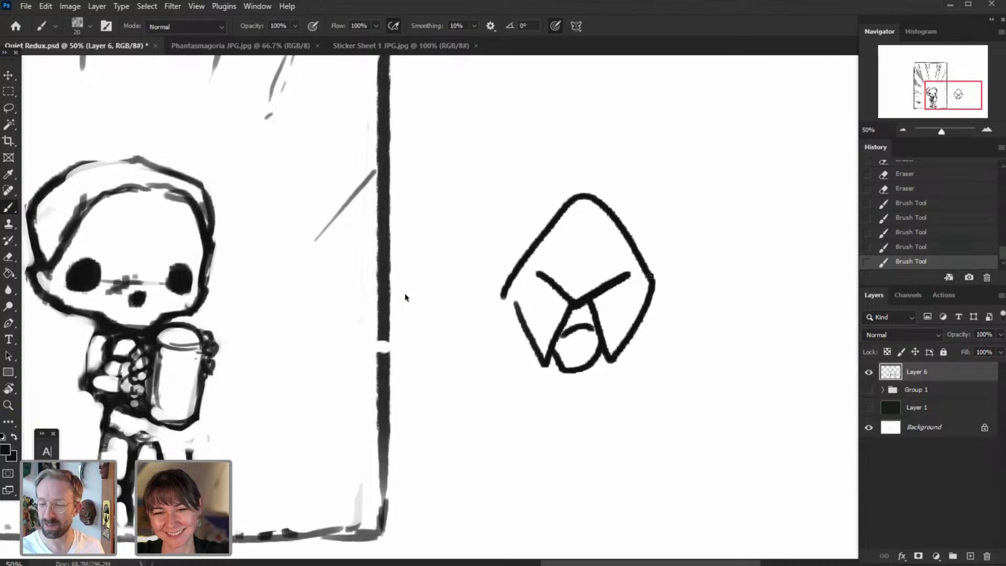
- Add two long curved horns to the helmet doodle and revert the history to the last Eraser state before the doodle
{"action": "mouse_move", "coordinate": [643, 256]}
{"action": "left_mouse_down"}
{"action": "mouse_move", "coordinate": [813, 113]}
{"action": "mouse_move", "coordinate": [634, 237]}
{"action": "left_mouse_up"}
{"action": "mouse_move", "coordinate": [528, 253]}
{"action": "left_mouse_down"}
{"action": "mouse_move", "coordinate": [400, 220]}
{"action": "mouse_move", "coordinate": [519, 245]}
{"action": "left_mouse_up"}
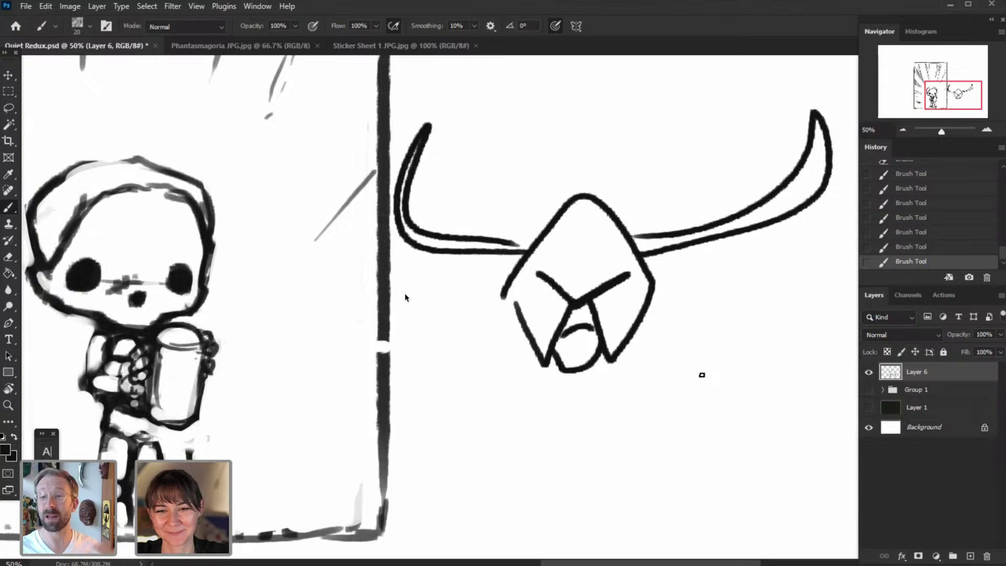
{"action": "scroll", "coordinate": [938, 200], "scroll_direction": "up", "scroll_amount": 3}
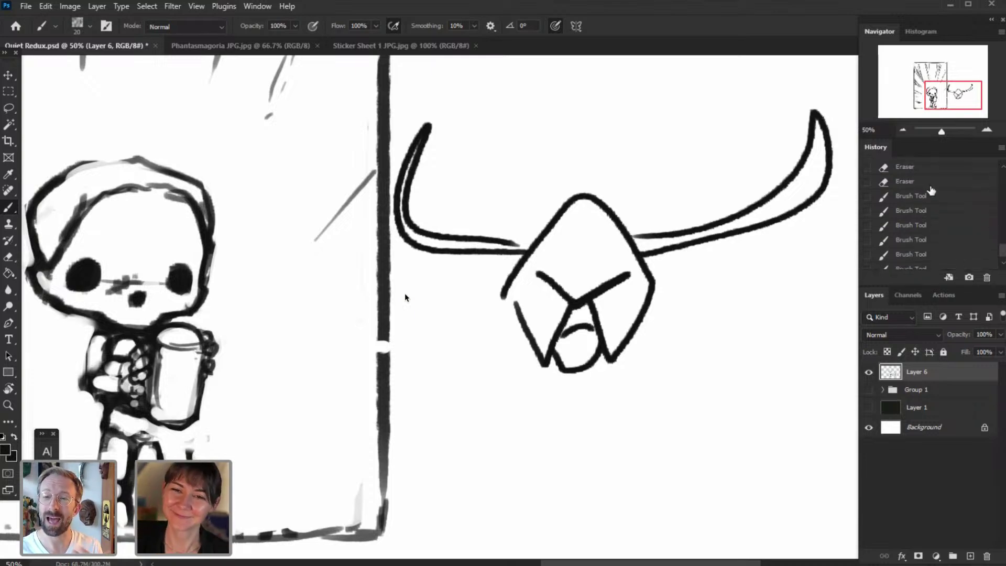
{"action": "left_click", "coordinate": [932, 181]}
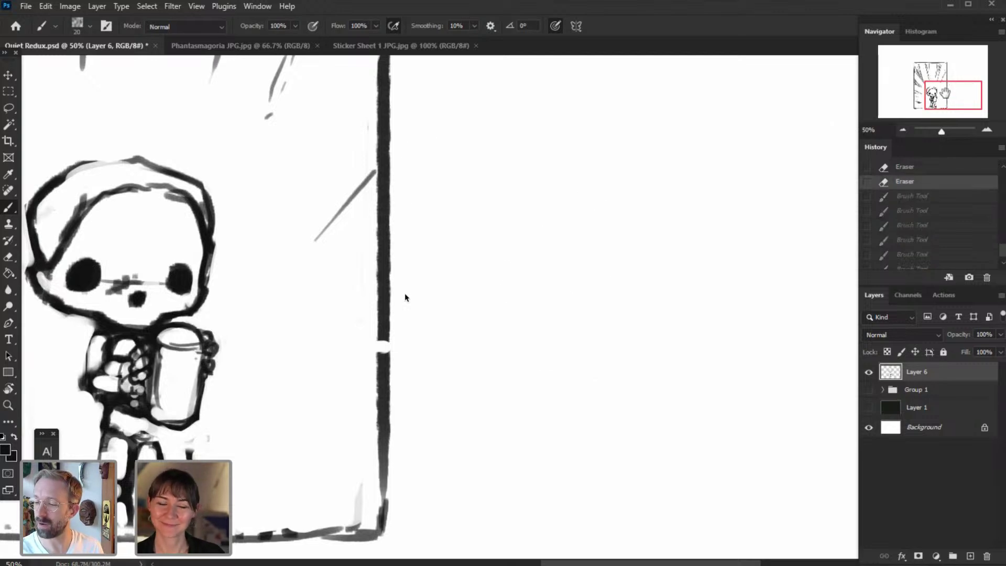
- Redraw the lines of the skeleton's right-hand leg below the lantern with the Brush tool
{"action": "scroll", "coordinate": [405, 298], "scroll_direction": "left", "scroll_amount": 5}
{"action": "mouse_move", "coordinate": [386, 415]}
{"action": "left_mouse_down"}
{"action": "mouse_move", "coordinate": [382, 458]}
{"action": "mouse_move", "coordinate": [361, 468]}
{"action": "left_mouse_up"}
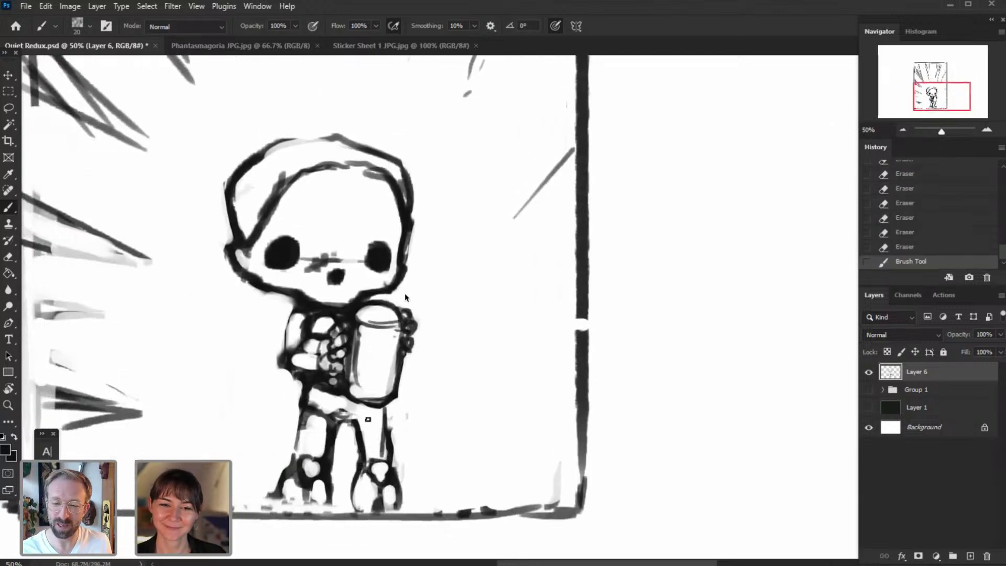
- Open the comic page Pages 35-36 JPG.jpg from the Ordered Flats folder
{"action": "left_click", "coordinate": [26, 8]}
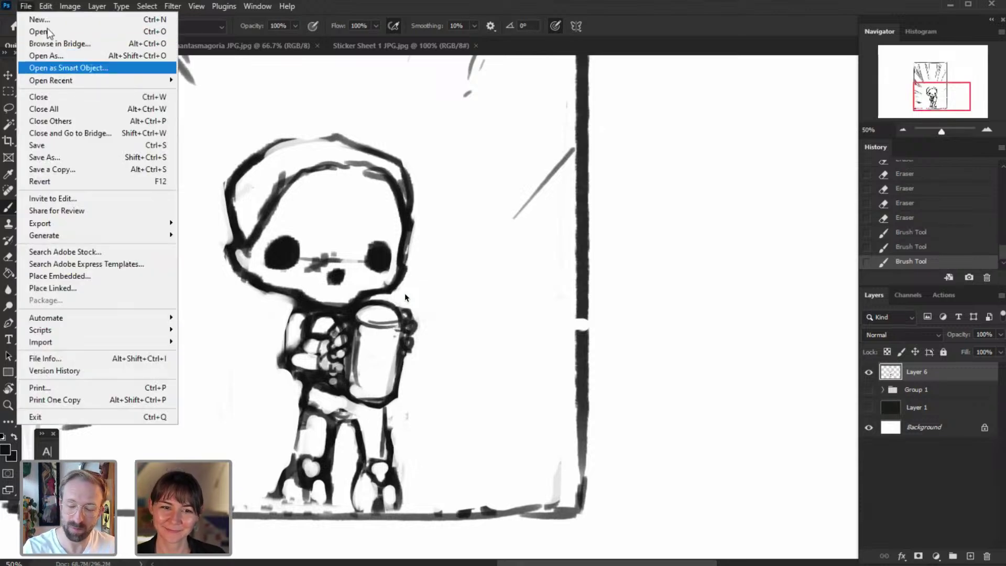
{"action": "left_click", "coordinate": [47, 31]}
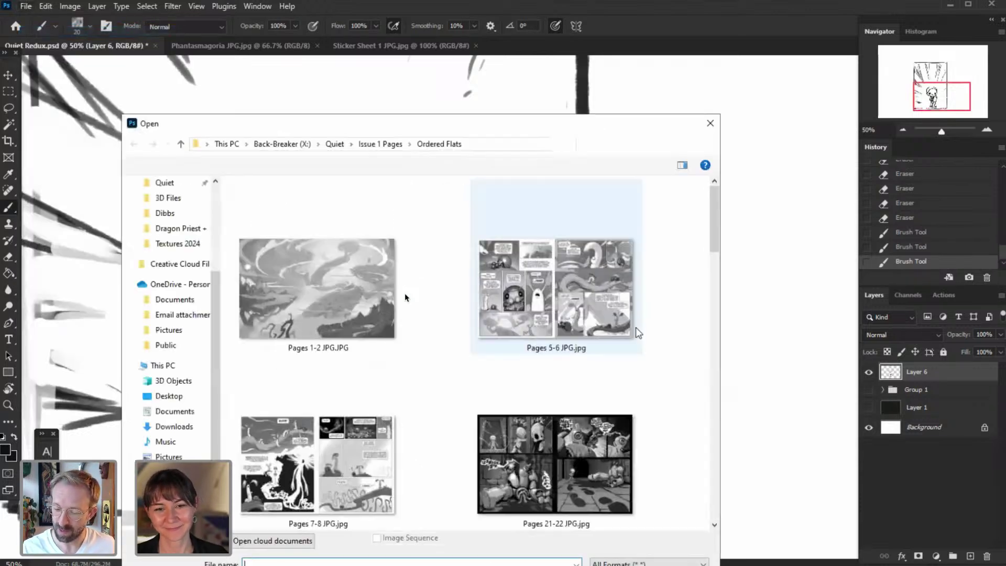
{"action": "left_click_drag", "start_coordinate": [714, 225], "coordinate": [717, 293]}
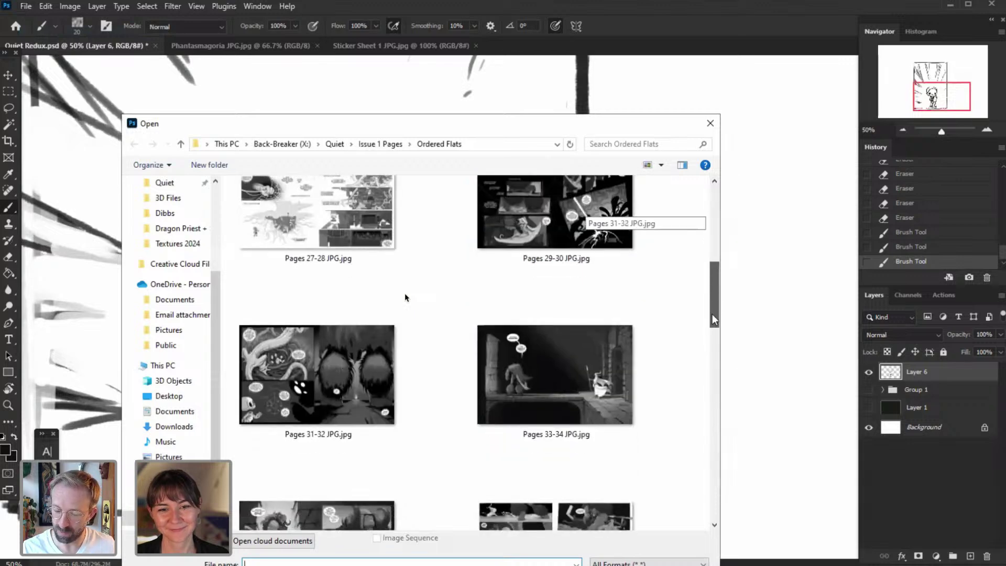
{"action": "scroll", "coordinate": [712, 316], "scroll_direction": "down", "scroll_amount": 2}
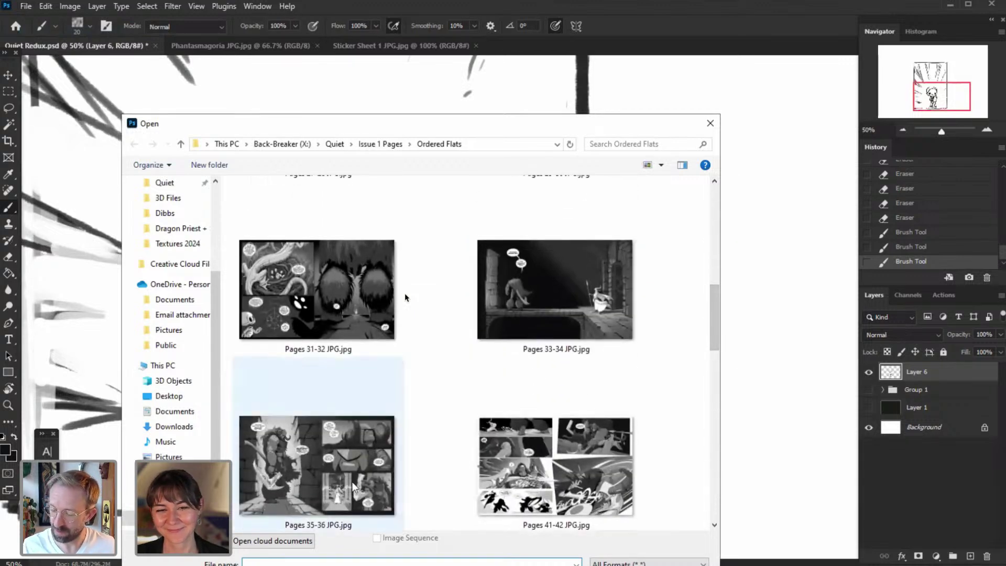
{"action": "key", "text": "Escape"}
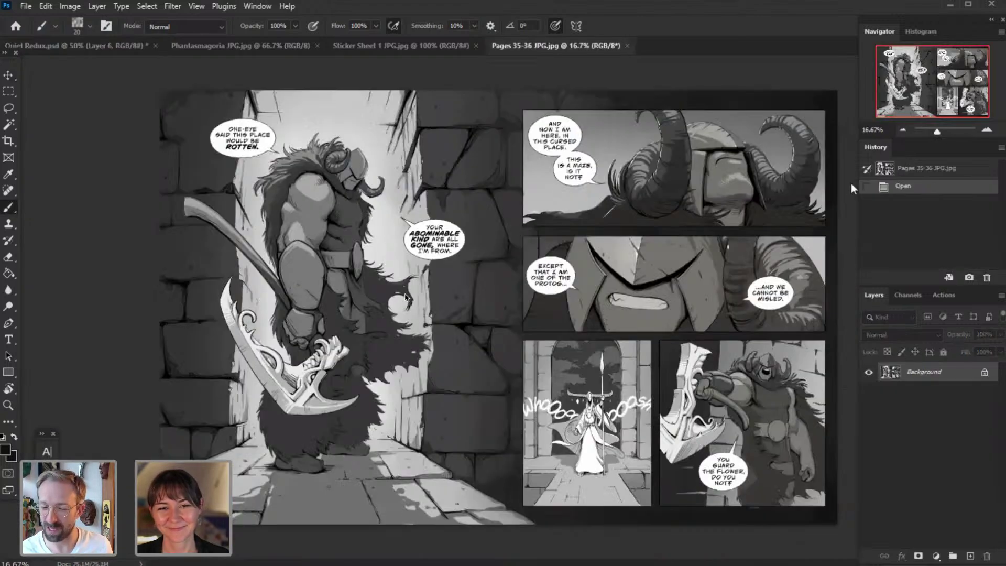
- Draw two eyes and a nose over the helmet in the close-up mouth panel, and close the comic page
{"action": "left_click", "coordinate": [987, 131]}
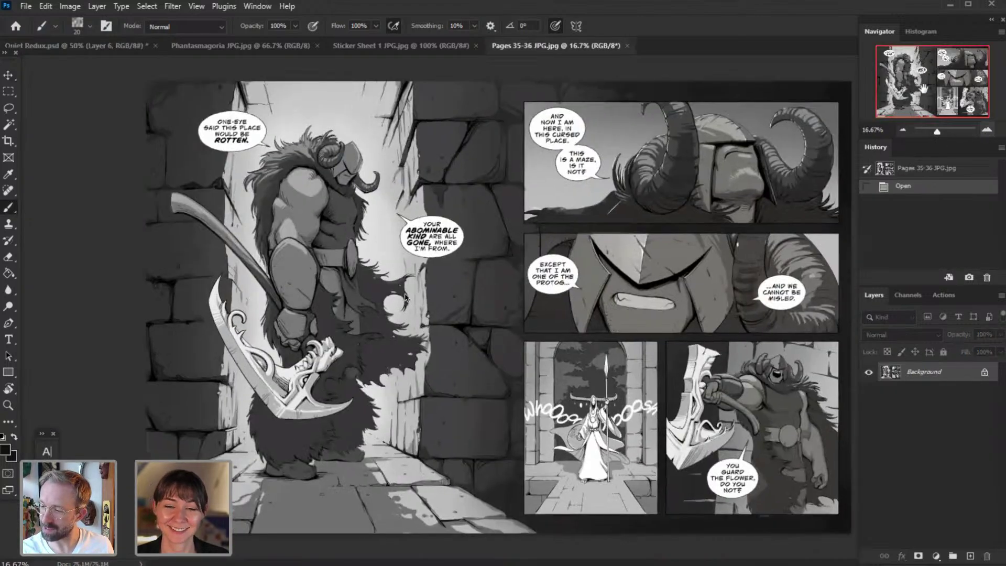
{"action": "left_click", "coordinate": [987, 131]}
{"action": "scroll", "coordinate": [770, 193], "scroll_direction": "up", "scroll_amount": 1}
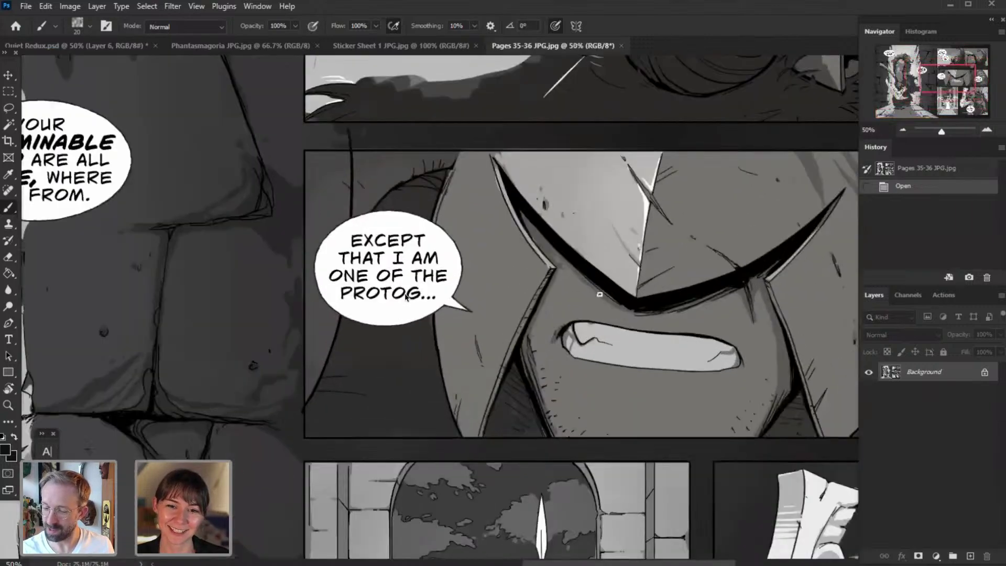
{"action": "mouse_move", "coordinate": [564, 328]}
{"action": "left_mouse_down"}
{"action": "mouse_move", "coordinate": [476, 314]}
{"action": "mouse_move", "coordinate": [492, 296]}
{"action": "mouse_move", "coordinate": [511, 220]}
{"action": "mouse_move", "coordinate": [604, 257]}
{"action": "left_mouse_up"}
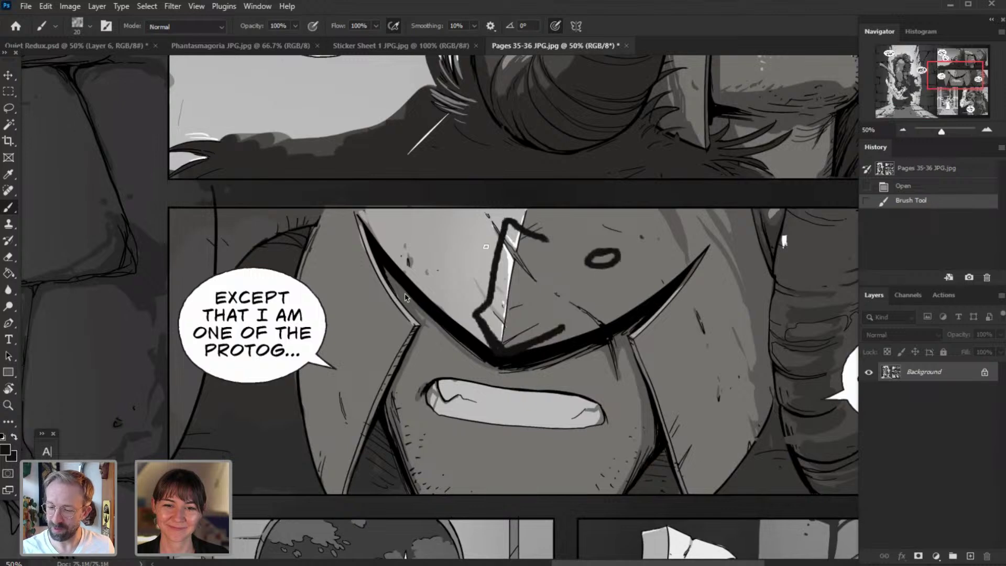
{"action": "left_click_drag", "start_coordinate": [442, 227], "coordinate": [447, 236]}
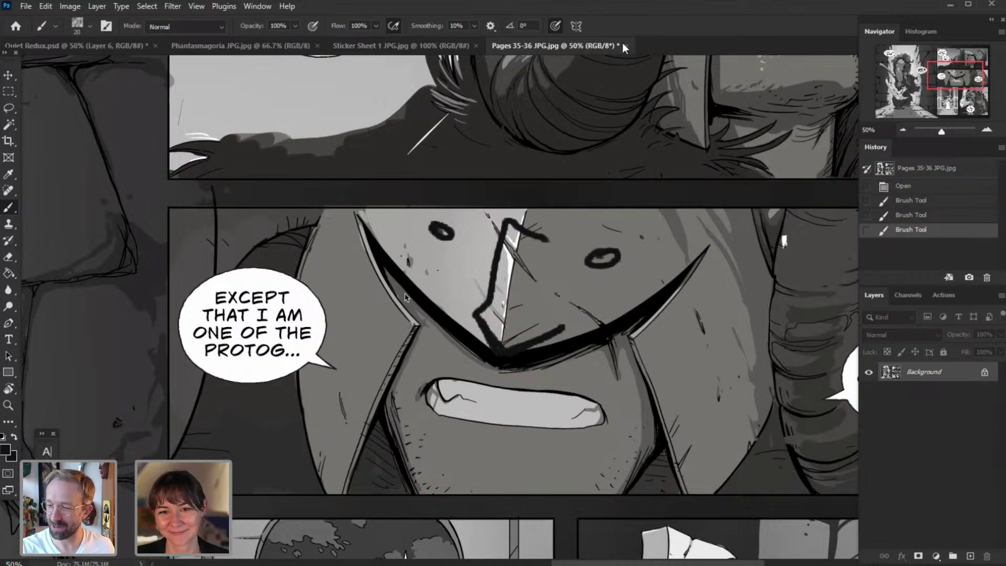
{"action": "key", "text": "ctrl+w"}
{"action": "left_click", "coordinate": [618, 263]}
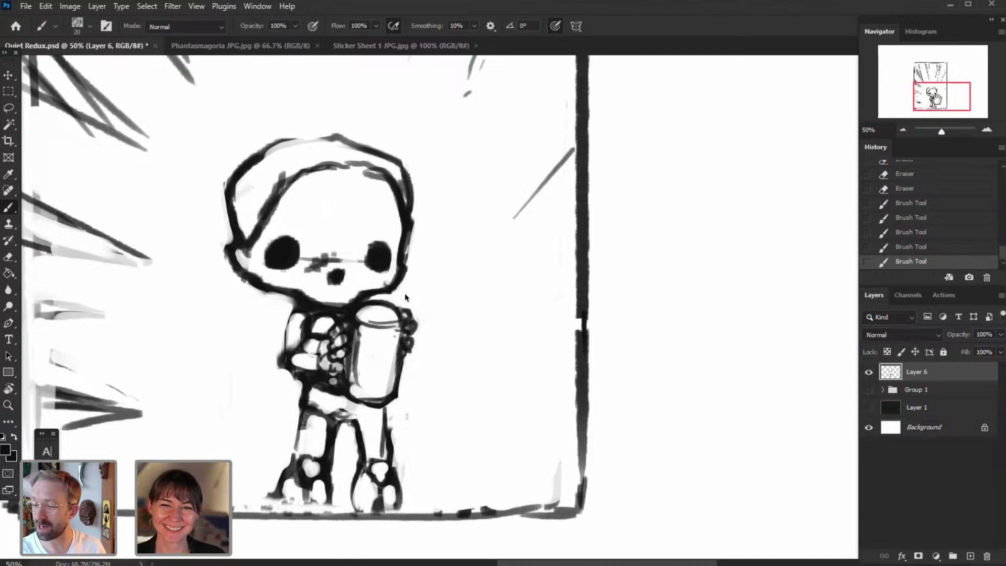
- Darken the lower part of the frame's right border with the Brush tool
{"action": "left_click_drag", "start_coordinate": [932, 96], "coordinate": [924, 104]}
{"action": "mouse_move", "coordinate": [675, 414]}
{"action": "left_mouse_down"}
{"action": "mouse_move", "coordinate": [676, 509]}
{"action": "mouse_move", "coordinate": [678, 490]}
{"action": "left_mouse_up"}
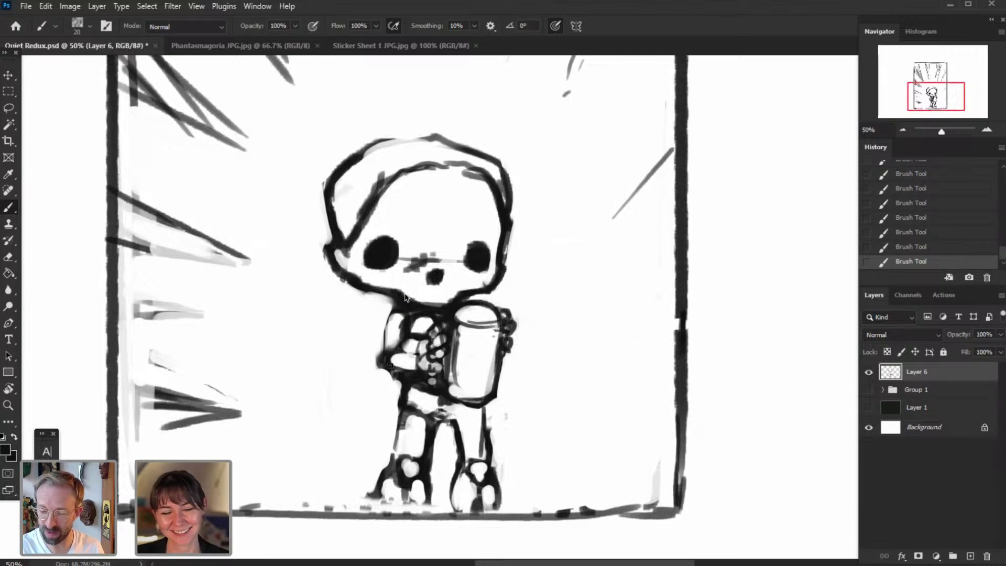
- Thin the outer outline of the left-hand arm and elbow with the Eraser, and clean up the area beside the figure
{"action": "left_click", "coordinate": [10, 256]}
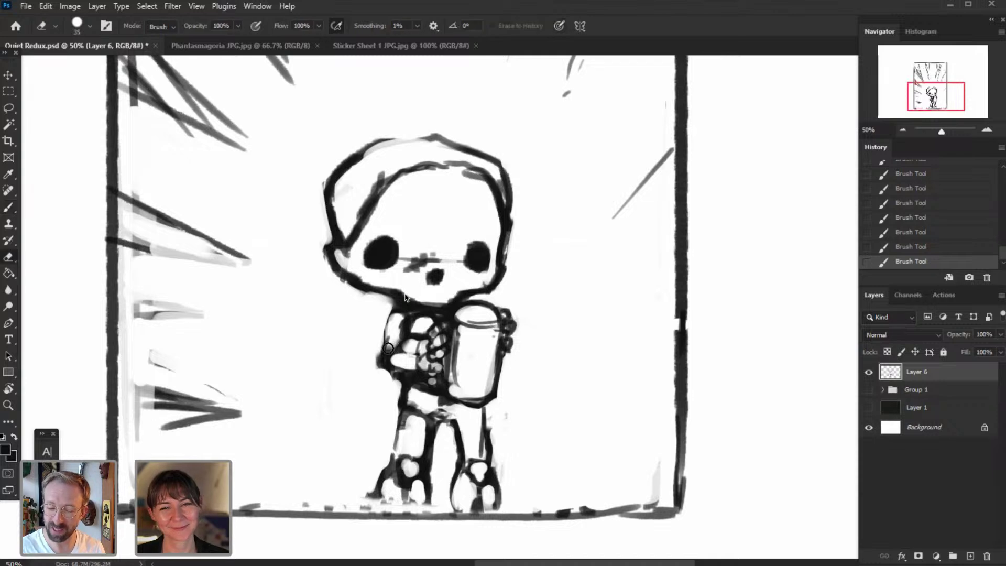
{"action": "left_click_drag", "start_coordinate": [395, 330], "coordinate": [389, 350]}
{"action": "left_click_drag", "start_coordinate": [396, 318], "coordinate": [377, 364]}
{"action": "left_click_drag", "start_coordinate": [378, 370], "coordinate": [378, 379]}
{"action": "mouse_move", "coordinate": [331, 343]}
{"action": "left_mouse_down"}
{"action": "mouse_move", "coordinate": [322, 446]}
{"action": "mouse_move", "coordinate": [323, 392]}
{"action": "left_mouse_up"}
- Redraw the lower burst lines along the frame's left border as sharp wedges with the Brush tool
{"action": "key", "text": "b"}
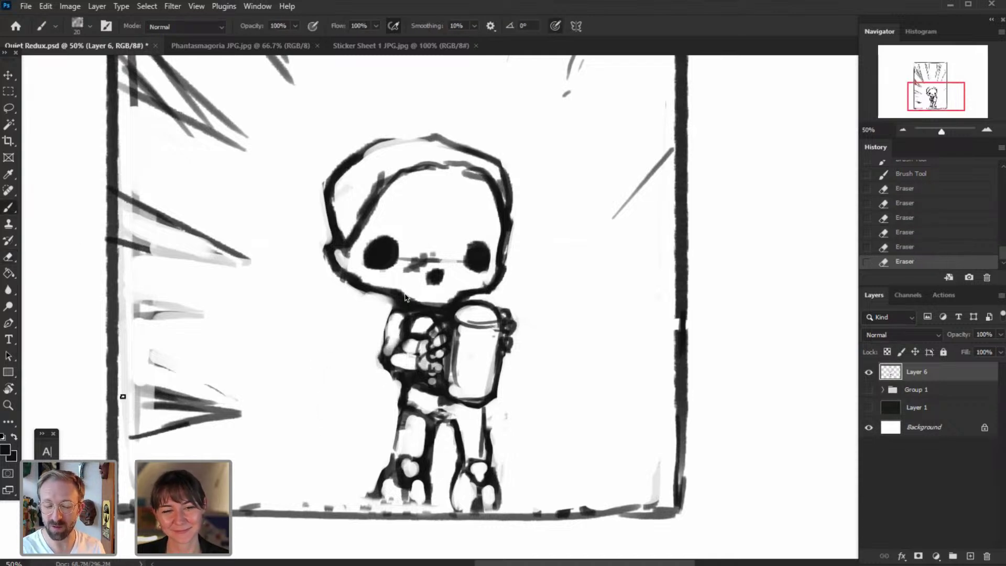
{"action": "left_click_drag", "start_coordinate": [124, 398], "coordinate": [234, 405]}
{"action": "left_click_drag", "start_coordinate": [121, 315], "coordinate": [190, 314]}
{"action": "left_click_drag", "start_coordinate": [127, 293], "coordinate": [190, 314]}
{"action": "left_click_drag", "start_coordinate": [108, 239], "coordinate": [166, 247]}
{"action": "left_click_drag", "start_coordinate": [241, 246], "coordinate": [164, 256]}
{"action": "key", "text": "ctrl+z"}
{"action": "key", "text": "ctrl+shift+z"}
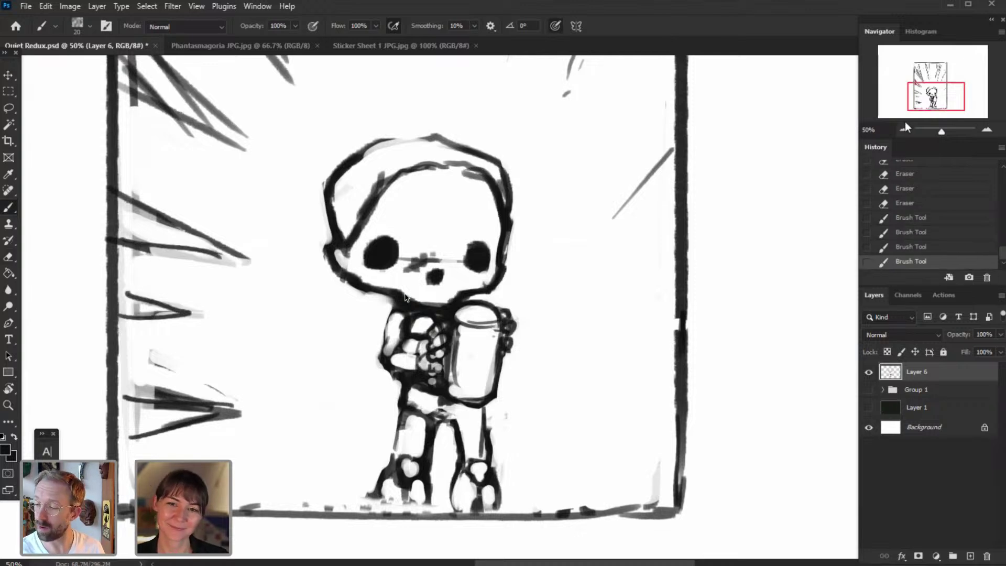
- Darken the long burst lines radiating from the frame's upper-left corner with the Brush tool
{"action": "scroll", "coordinate": [406, 297], "scroll_direction": "down", "scroll_amount": 1, "text": "alt"}
{"action": "scroll", "coordinate": [405, 297], "scroll_direction": "up", "scroll_amount": 3}
{"action": "left_click_drag", "start_coordinate": [258, 147], "coordinate": [375, 286]}
{"action": "scroll", "coordinate": [405, 297], "scroll_direction": "down", "scroll_amount": 1}
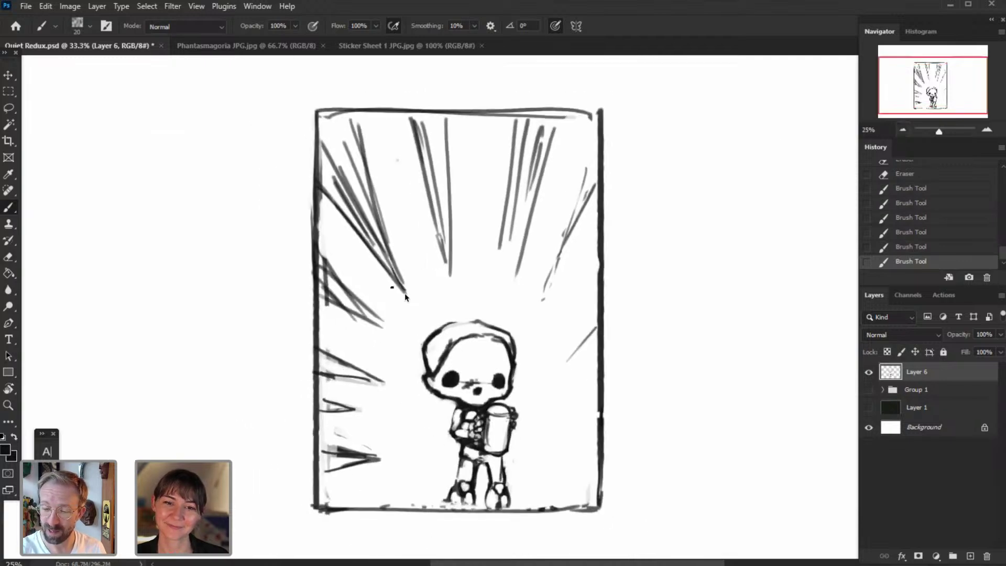
{"action": "left_click_drag", "start_coordinate": [346, 116], "coordinate": [406, 298]}
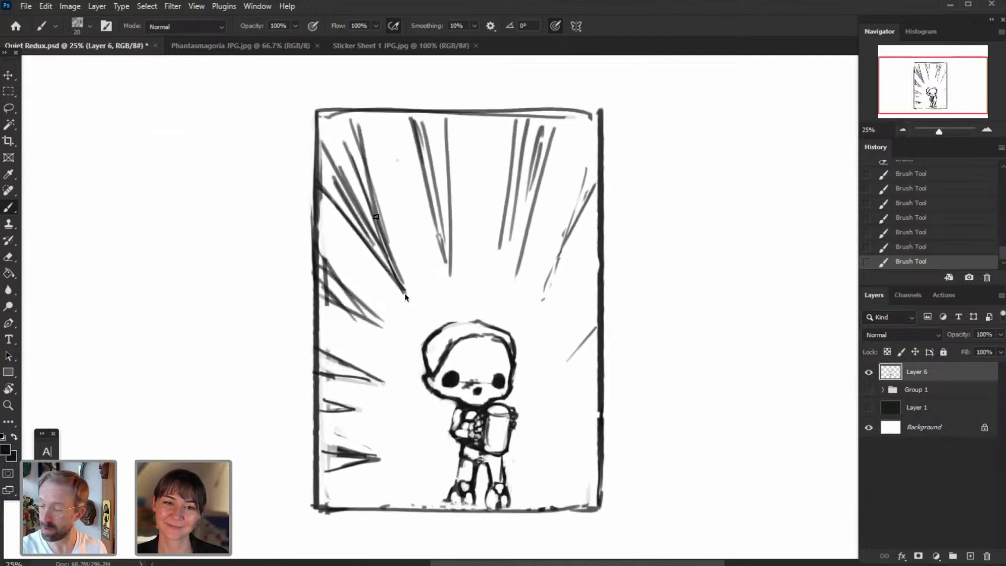
- Add a new empty layer above Layer 6 with the default settings
{"action": "left_click", "coordinate": [97, 6]}
{"action": "mouse_move", "coordinate": [105, 19]}
{"action": "left_click", "coordinate": [282, 18]}
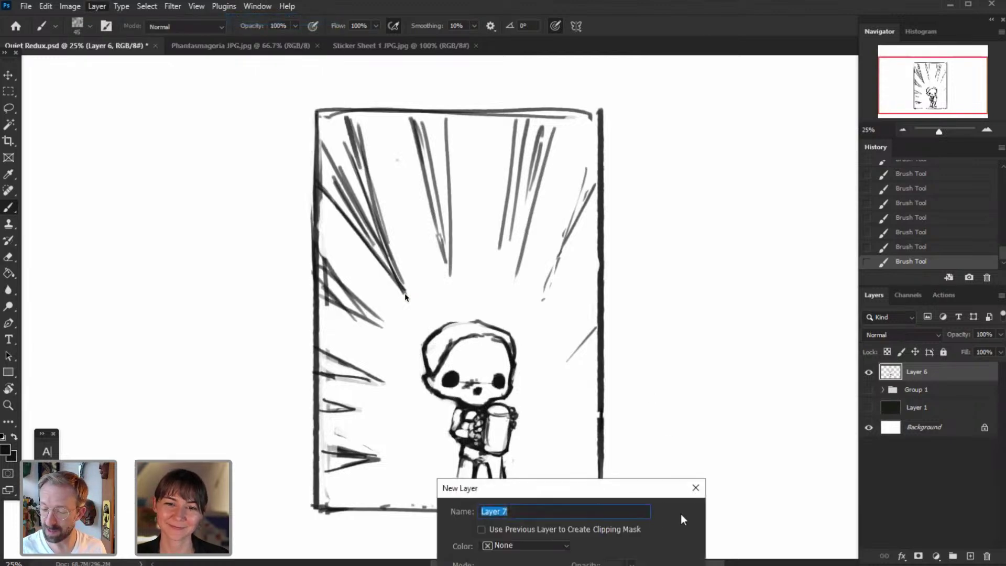
{"action": "key", "text": "Return"}
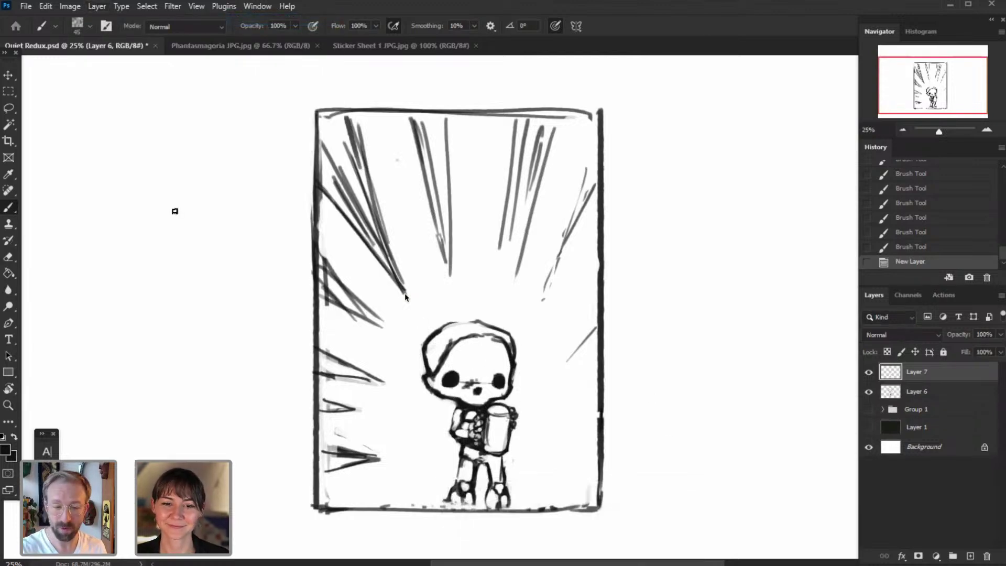
- Lasso the whole skeleton figure on Layer 6 and move it slightly to the right
{"action": "key", "text": "l"}
{"action": "left_click", "coordinate": [917, 393]}
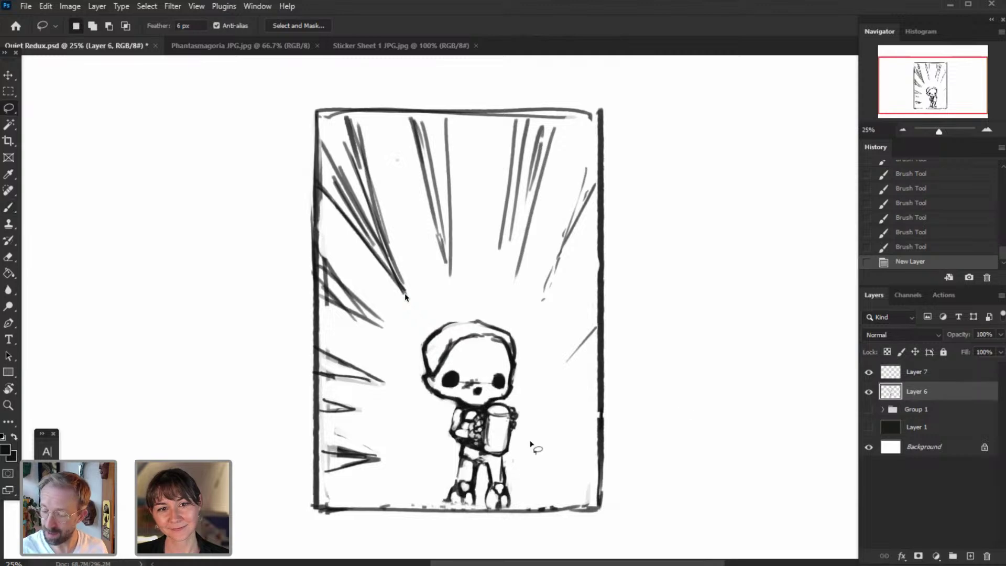
{"action": "mouse_move", "coordinate": [534, 445]}
{"action": "left_mouse_down"}
{"action": "mouse_move", "coordinate": [523, 324]}
{"action": "mouse_move", "coordinate": [408, 349]}
{"action": "mouse_move", "coordinate": [445, 503]}
{"action": "mouse_move", "coordinate": [537, 507]}
{"action": "left_mouse_up"}
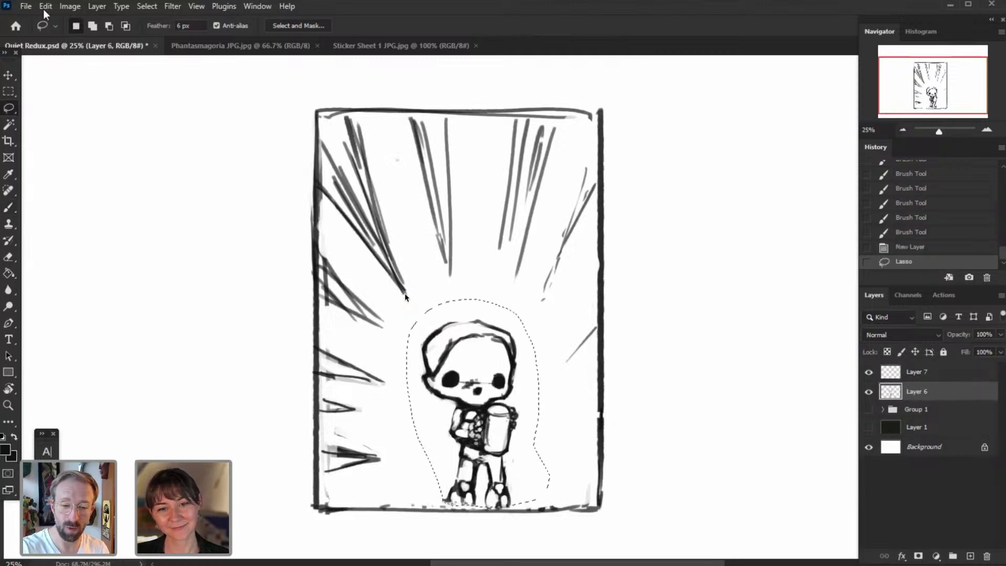
{"action": "key", "text": "v"}
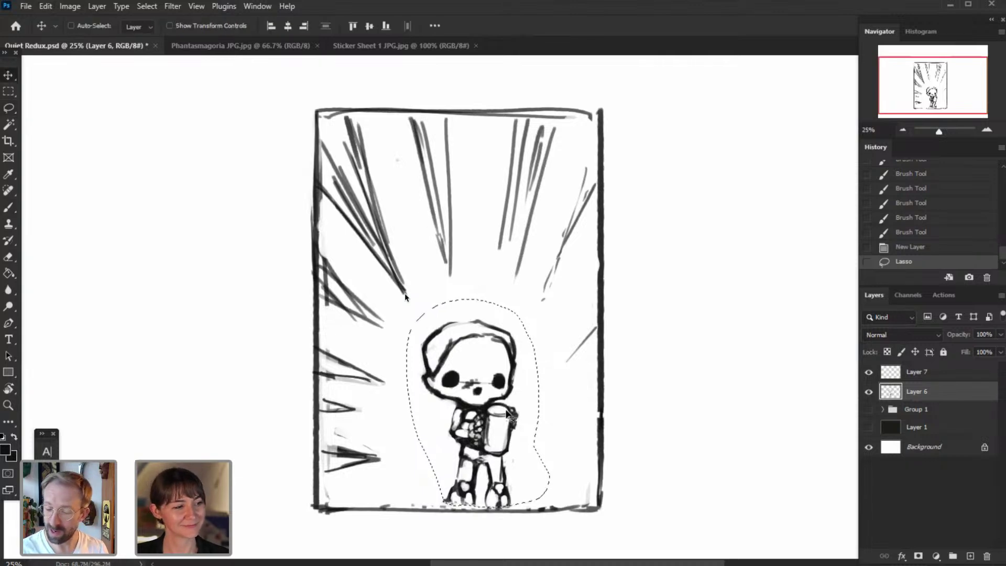
{"action": "left_click_drag", "start_coordinate": [509, 418], "coordinate": [517, 418]}
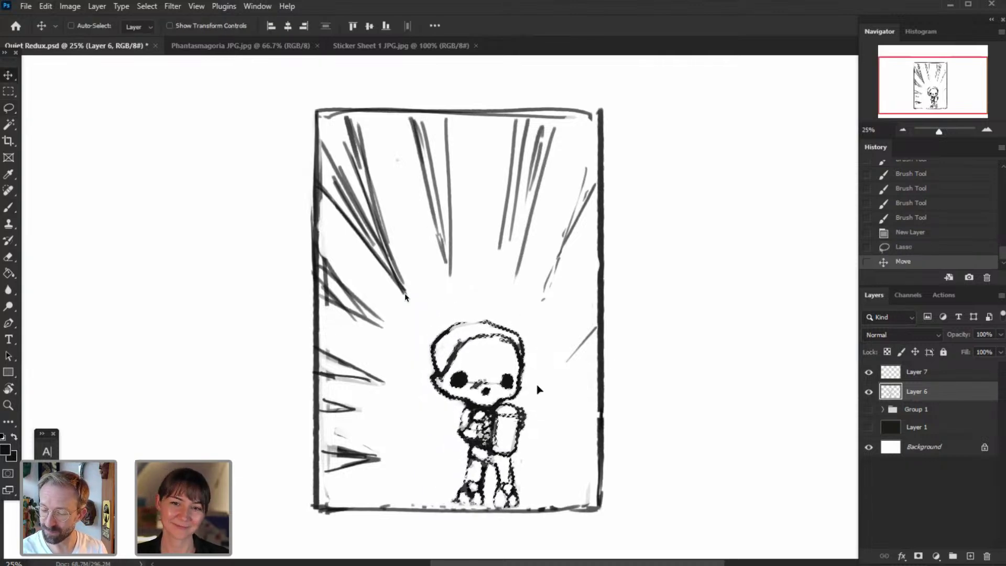
- Shift the selected skeleton slightly farther right and down toward the ground line
{"action": "key", "text": "ctrl+plus"}
{"action": "left_click_drag", "start_coordinate": [503, 288], "coordinate": [497, 216]}
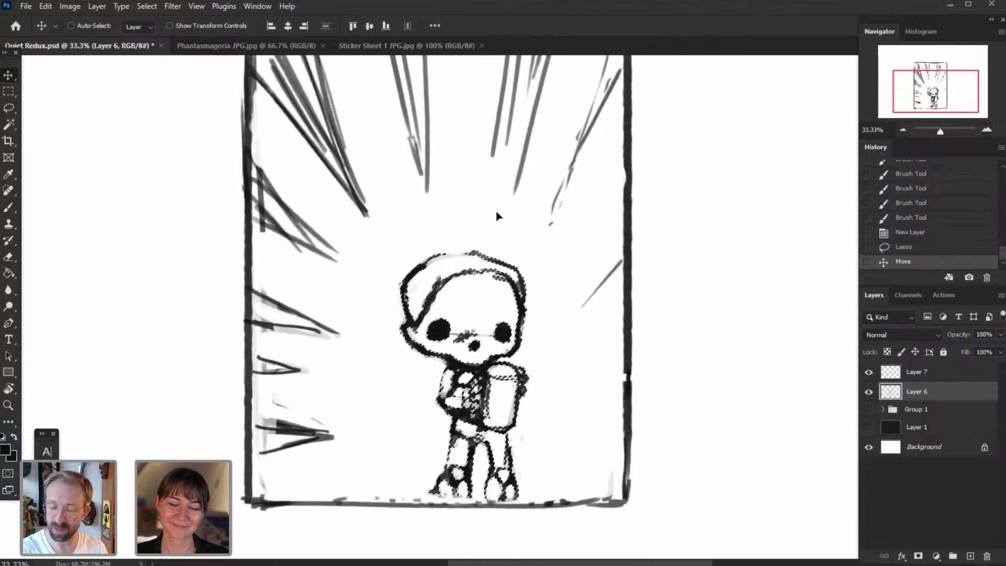
{"action": "left_click", "coordinate": [45, 6]}
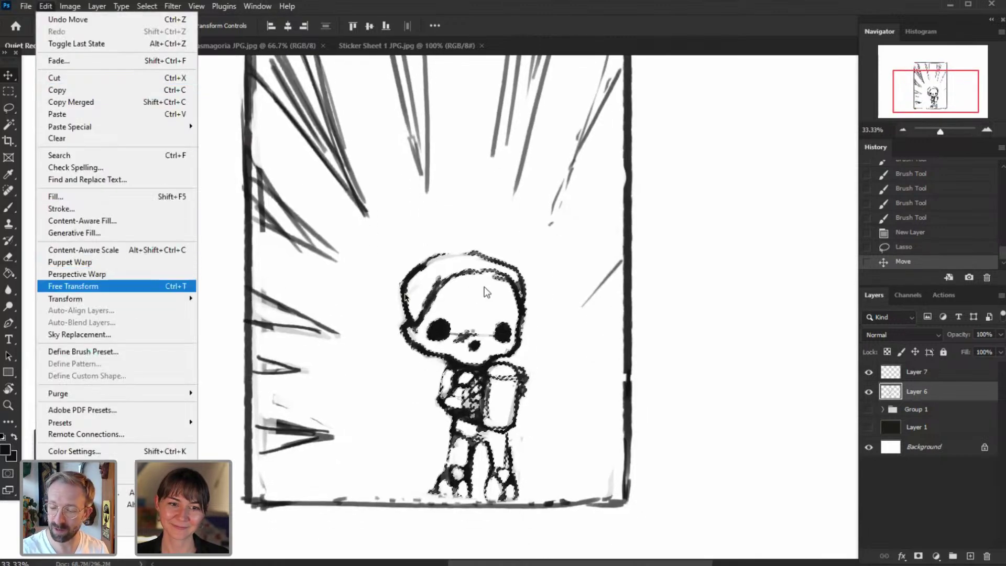
{"action": "left_click", "coordinate": [526, 317]}
{"action": "left_click_drag", "start_coordinate": [516, 323], "coordinate": [520, 327]}
- Lasso the skeleton's legs below the pelvis, nudge them up slightly and deselect
{"action": "left_click", "coordinate": [13, 108]}
{"action": "left_click_drag", "start_coordinate": [541, 464], "coordinate": [519, 437]}
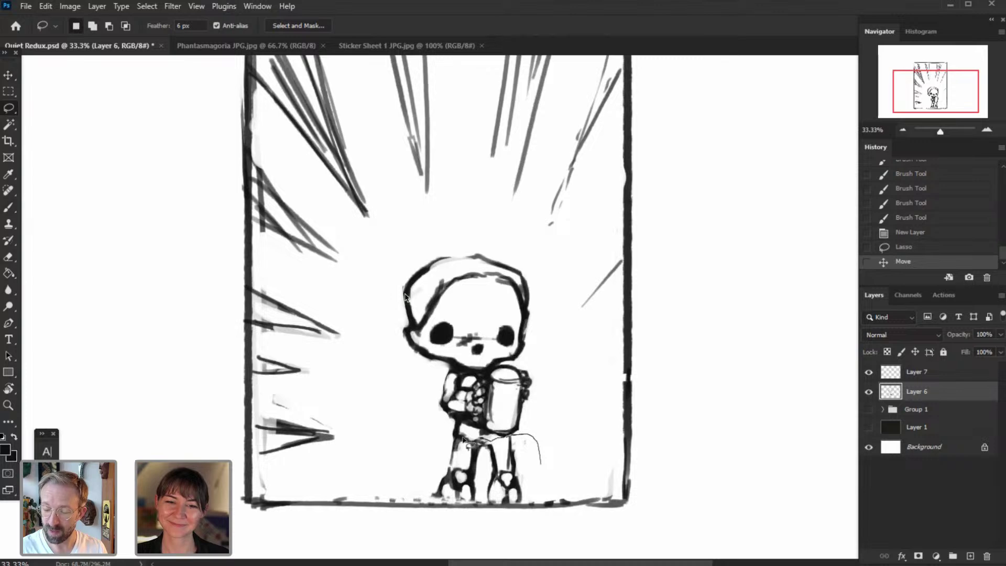
{"action": "mouse_move", "coordinate": [428, 491]}
{"action": "left_mouse_down"}
{"action": "mouse_move", "coordinate": [523, 504]}
{"action": "mouse_move", "coordinate": [544, 488]}
{"action": "mouse_move", "coordinate": [540, 399]}
{"action": "left_mouse_up"}
{"action": "left_click", "coordinate": [12, 72]}
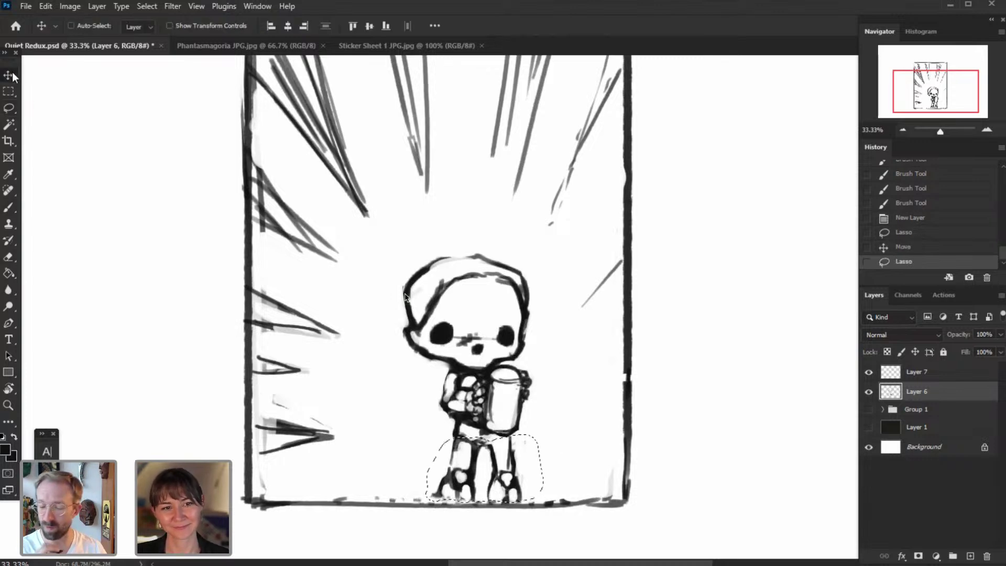
{"action": "key", "text": "Up"}
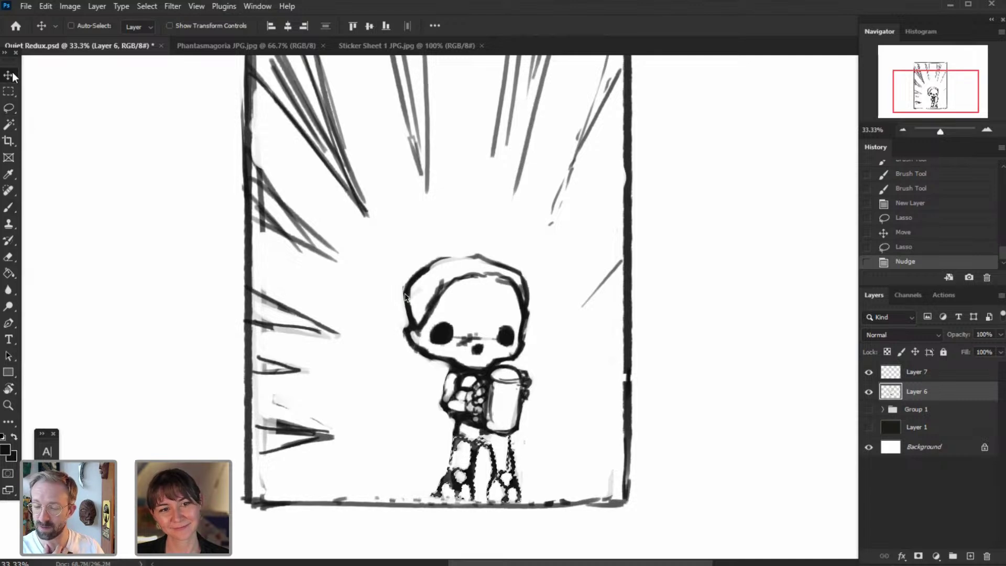
{"action": "left_click", "coordinate": [147, 7]}
{"action": "left_click", "coordinate": [167, 29]}
- Redraw the pelvis and hip lines beneath the lantern with short Brush strokes, undoing the first stroke
{"action": "left_click", "coordinate": [15, 207]}
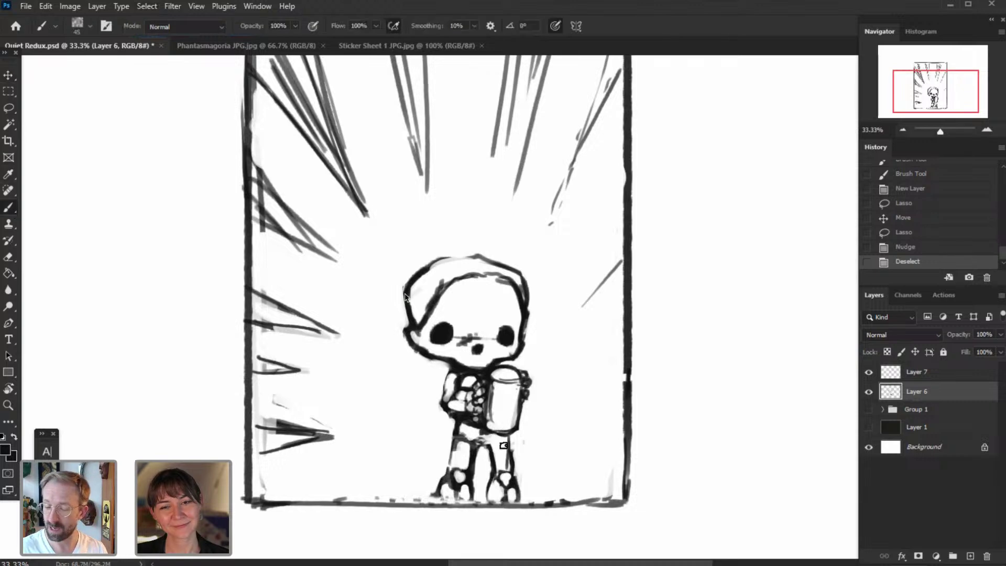
{"action": "mouse_move", "coordinate": [505, 440]}
{"action": "left_mouse_down"}
{"action": "mouse_move", "coordinate": [508, 459]}
{"action": "mouse_move", "coordinate": [494, 436]}
{"action": "mouse_move", "coordinate": [492, 444]}
{"action": "left_mouse_up"}
{"action": "key", "text": "ctrl+z"}
{"action": "left_click_drag", "start_coordinate": [493, 439], "coordinate": [484, 443]}
{"action": "left_click_drag", "start_coordinate": [484, 438], "coordinate": [477, 439]}
{"action": "left_click_drag", "start_coordinate": [477, 433], "coordinate": [474, 430]}
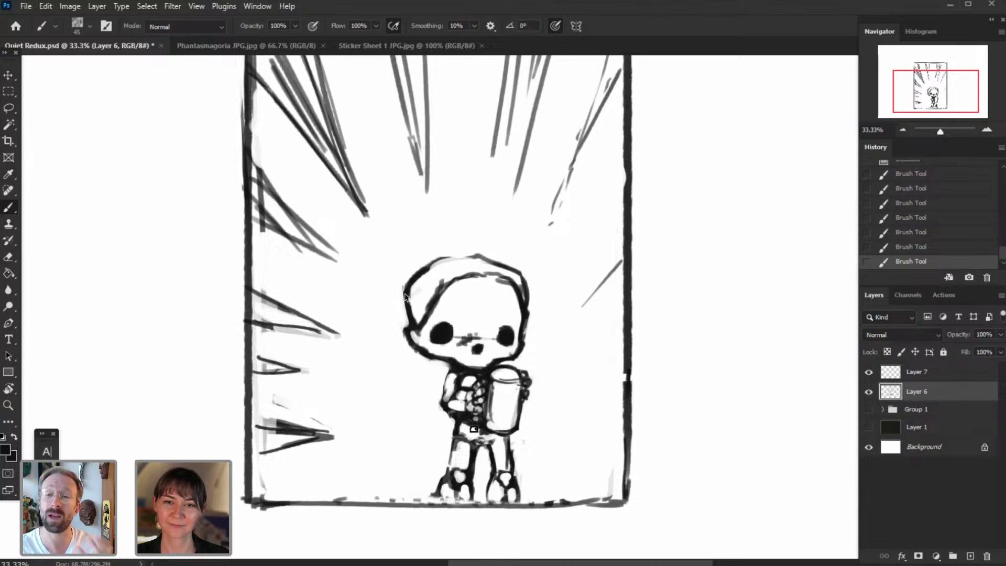
- Thicken the short burst line at the frame's right edge with a Brush stroke, undoing and restoring it once
{"action": "mouse_move", "coordinate": [624, 265]}
{"action": "left_mouse_down"}
{"action": "mouse_move", "coordinate": [593, 302]}
{"action": "mouse_move", "coordinate": [624, 269]}
{"action": "left_mouse_up"}
{"action": "key", "text": "ctrl+z"}
{"action": "key", "text": "ctrl+shift+z"}
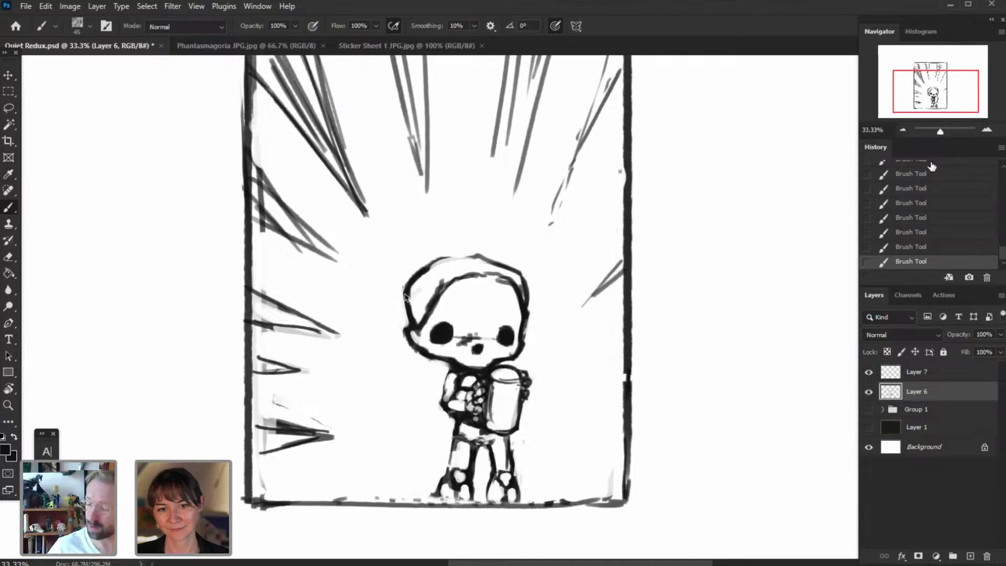
- Make Layer 7 active and select the whole framed drawing area with a rectangular marquee
{"action": "left_click", "coordinate": [918, 372]}
{"action": "left_click", "coordinate": [903, 129]}
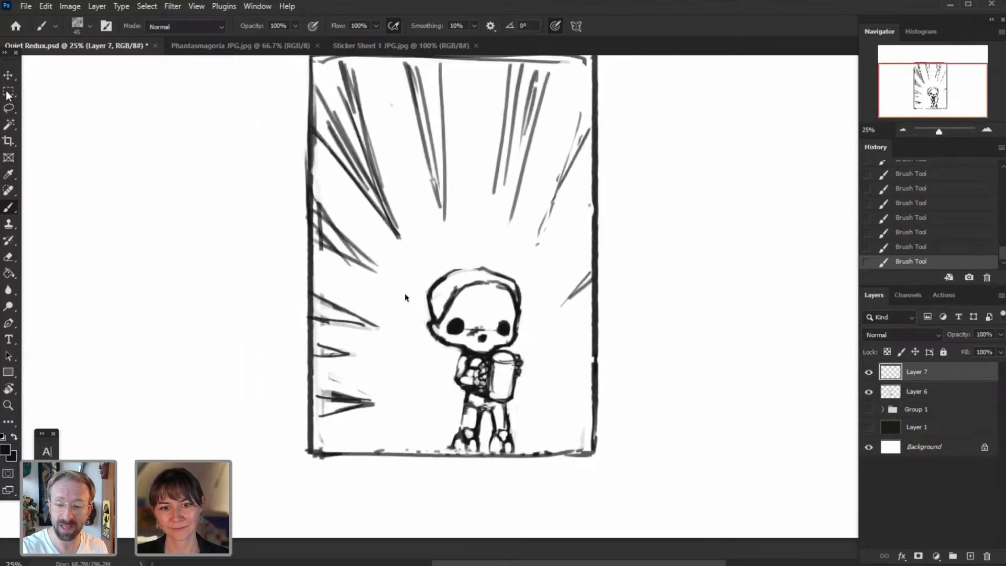
{"action": "key", "text": "m"}
{"action": "scroll", "coordinate": [405, 298], "scroll_direction": "up", "scroll_amount": 2}
{"action": "left_click_drag", "start_coordinate": [596, 87], "coordinate": [309, 490]}
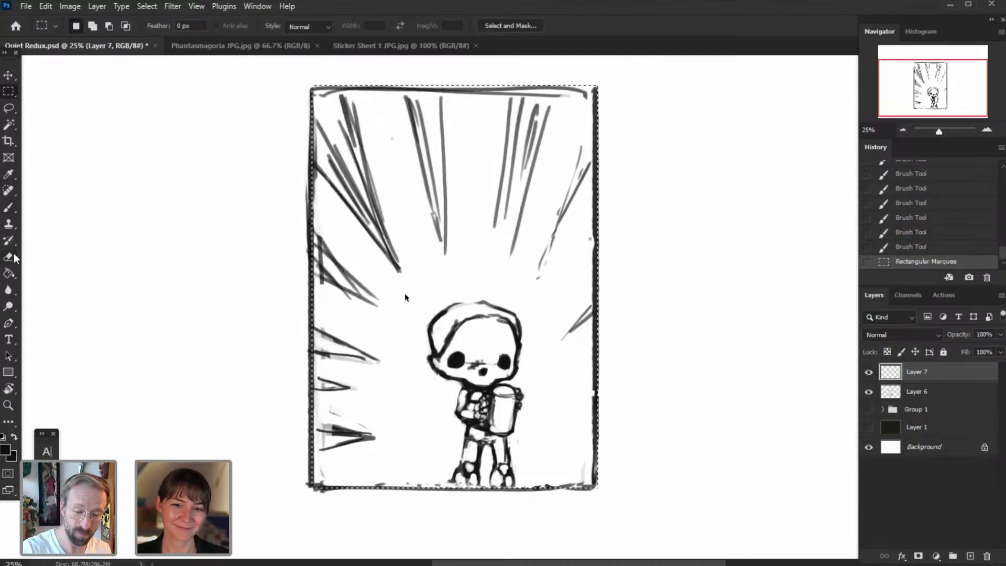
- Choose a medium grey foreground colour and fill the framed selection with the Paint Bucket
{"action": "left_click", "coordinate": [8, 273]}
{"action": "left_click", "coordinate": [6, 449]}
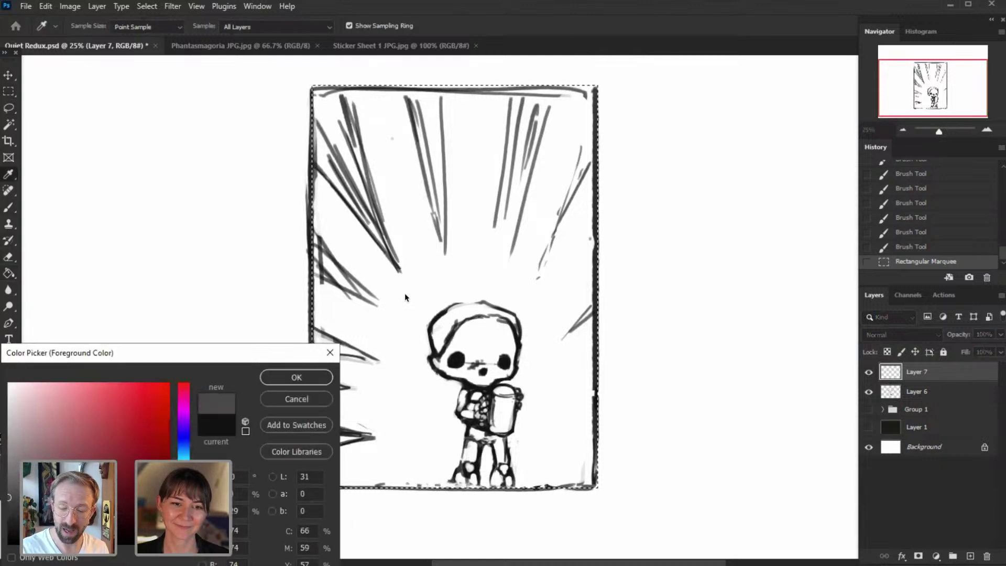
{"action": "left_click_drag", "start_coordinate": [9, 497], "coordinate": [9, 482]}
{"action": "left_click", "coordinate": [288, 377]}
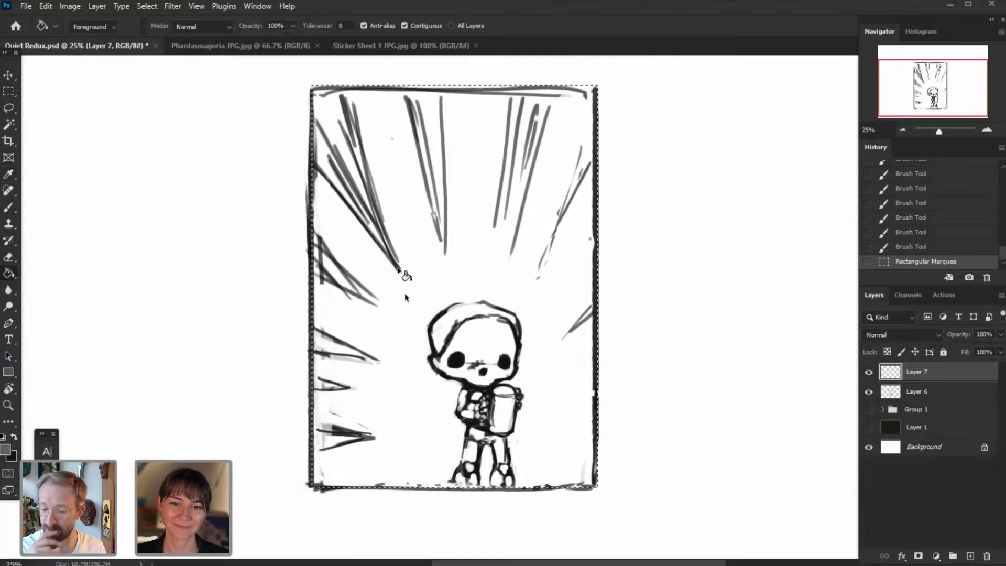
{"action": "left_click", "coordinate": [400, 273]}
- Set the grey fill layer's blend mode to Multiply and deselect the frame area
{"action": "left_click", "coordinate": [905, 334]}
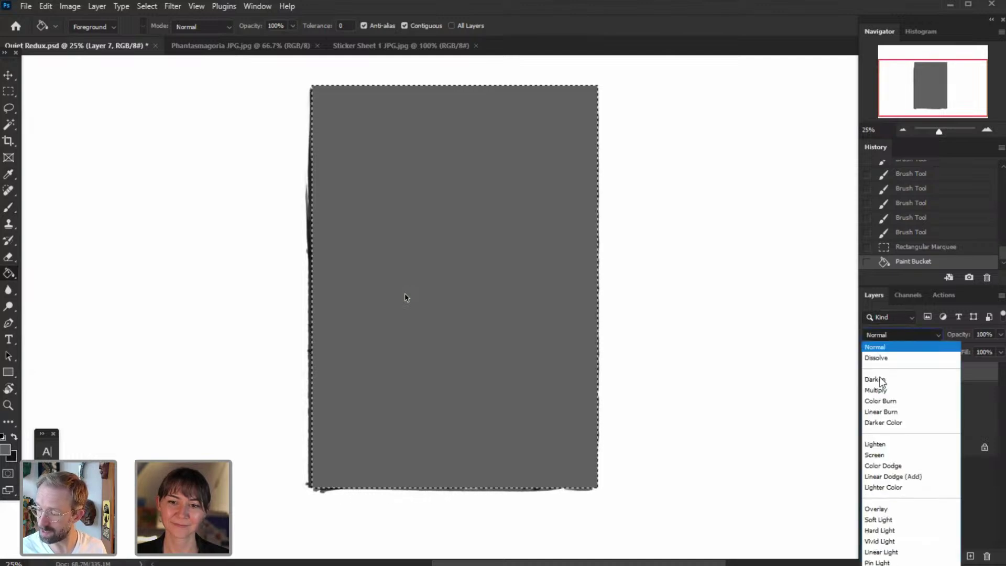
{"action": "left_click", "coordinate": [876, 390]}
{"action": "left_click", "coordinate": [147, 6]}
{"action": "left_click", "coordinate": [148, 32]}
- Switch back to the Brush and add a new layer named Layer 8 above the grey fill
{"action": "left_click", "coordinate": [9, 208]}
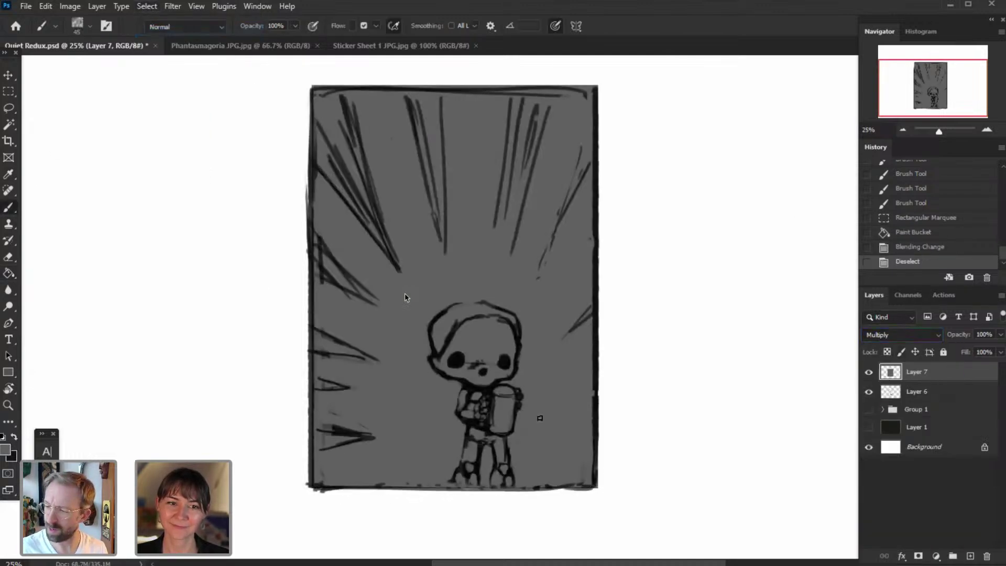
{"action": "left_click", "coordinate": [987, 130]}
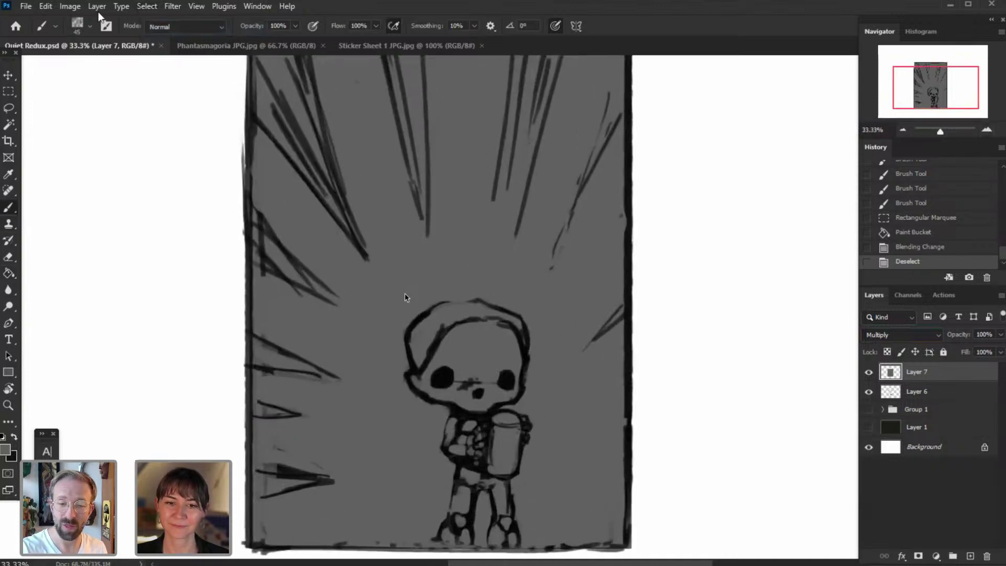
{"action": "left_click", "coordinate": [97, 7]}
{"action": "mouse_move", "coordinate": [113, 18]}
{"action": "left_click", "coordinate": [247, 17]}
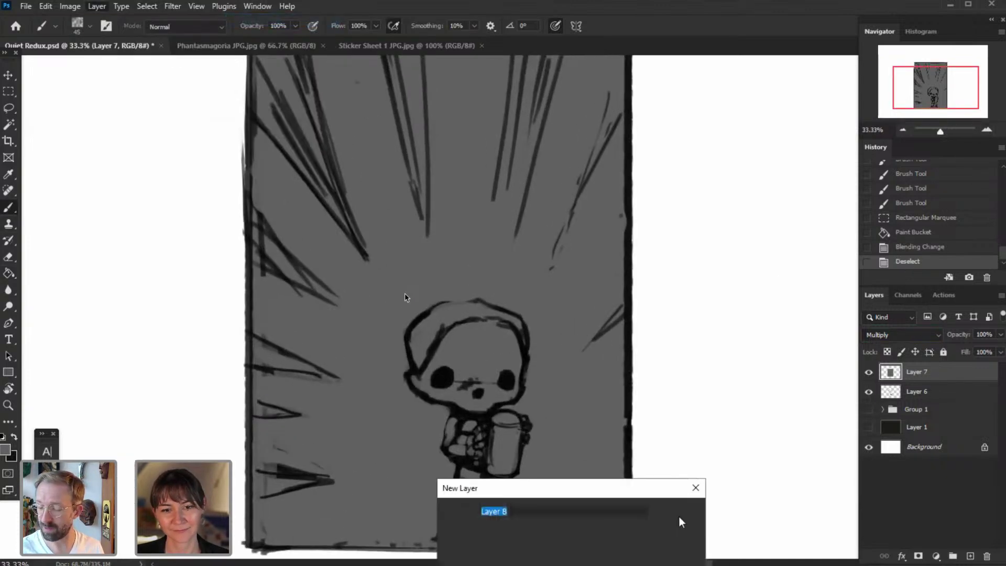
{"action": "left_click", "coordinate": [679, 517]}
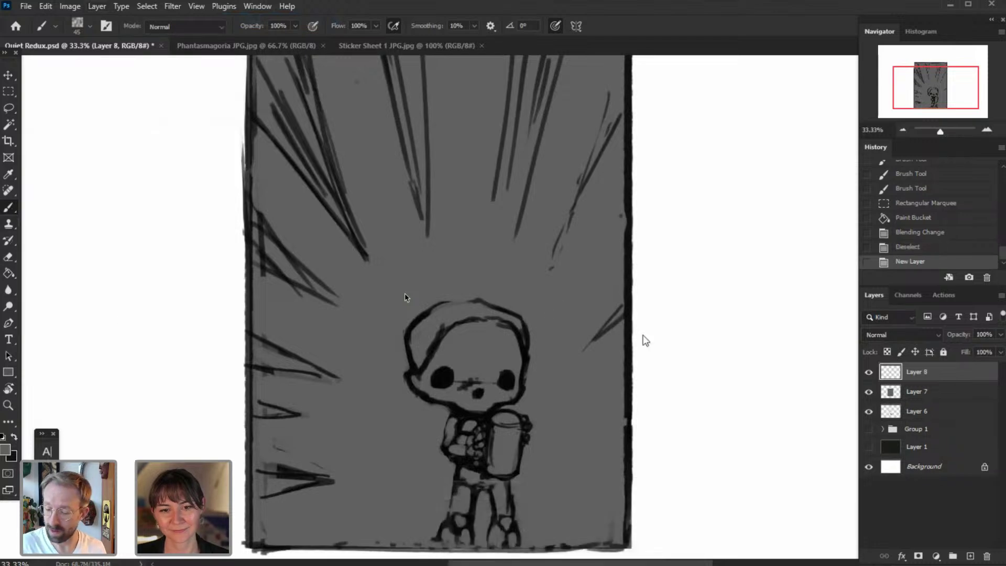
- Set a Hard Round brush to 133 px, choose white and paint over the lantern body on Layer 8
{"action": "right_click", "coordinate": [646, 341]}
{"action": "left_click", "coordinate": [671, 335]}
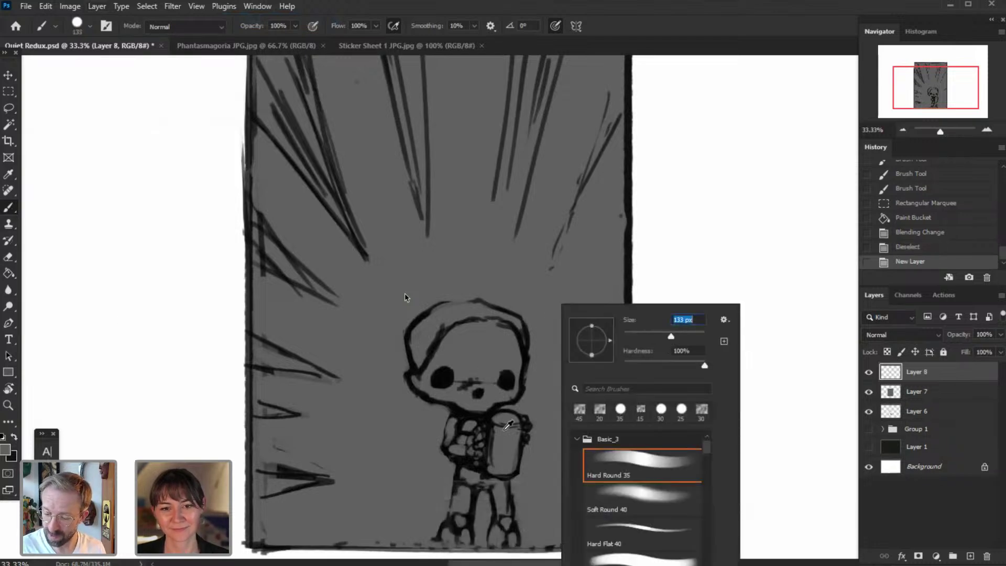
{"action": "left_click", "coordinate": [510, 419]}
{"action": "left_click", "coordinate": [5, 450]}
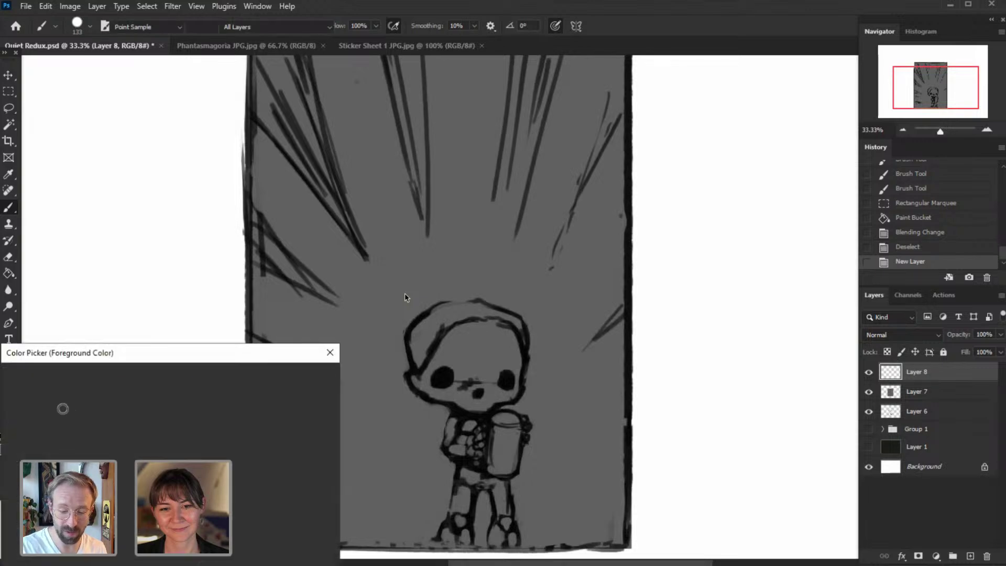
{"action": "left_click_drag", "start_coordinate": [63, 409], "coordinate": [11, 385]}
{"action": "left_click", "coordinate": [301, 377]}
{"action": "left_click_drag", "start_coordinate": [508, 428], "coordinate": [501, 461]}
- Clip Layer 8 to the grey Multiply layer and fill out the lantern's lid and body with white strokes
{"action": "left_click", "coordinate": [906, 335]}
{"action": "left_click", "coordinate": [913, 338]}
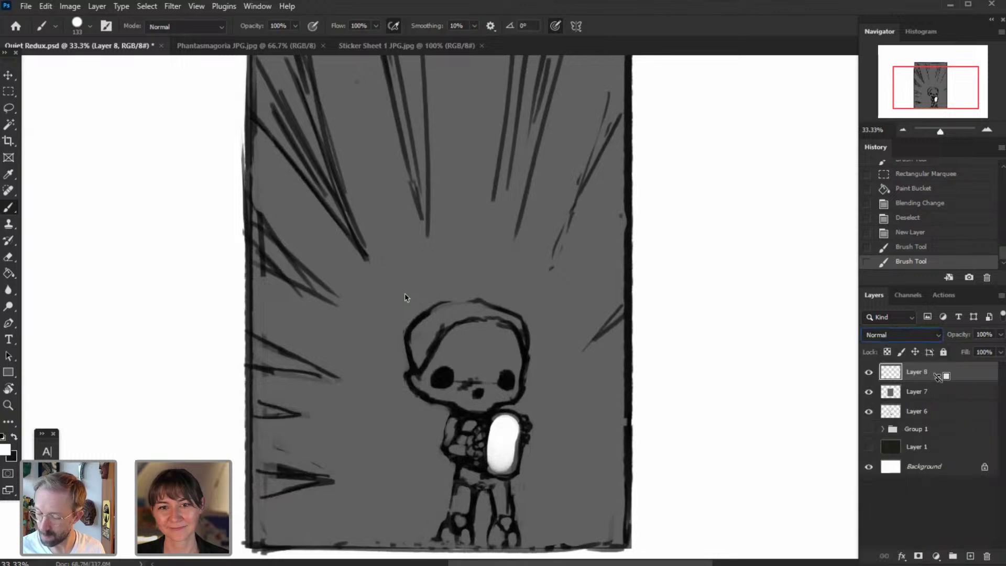
{"action": "left_click", "coordinate": [938, 382], "text": "alt"}
{"action": "left_click_drag", "start_coordinate": [507, 424], "coordinate": [496, 462]}
{"action": "left_click_drag", "start_coordinate": [497, 463], "coordinate": [499, 449]}
- Choose a mid grey of lightness 45 and brush a first tone over the skull's forehead
{"action": "left_click", "coordinate": [6, 448]}
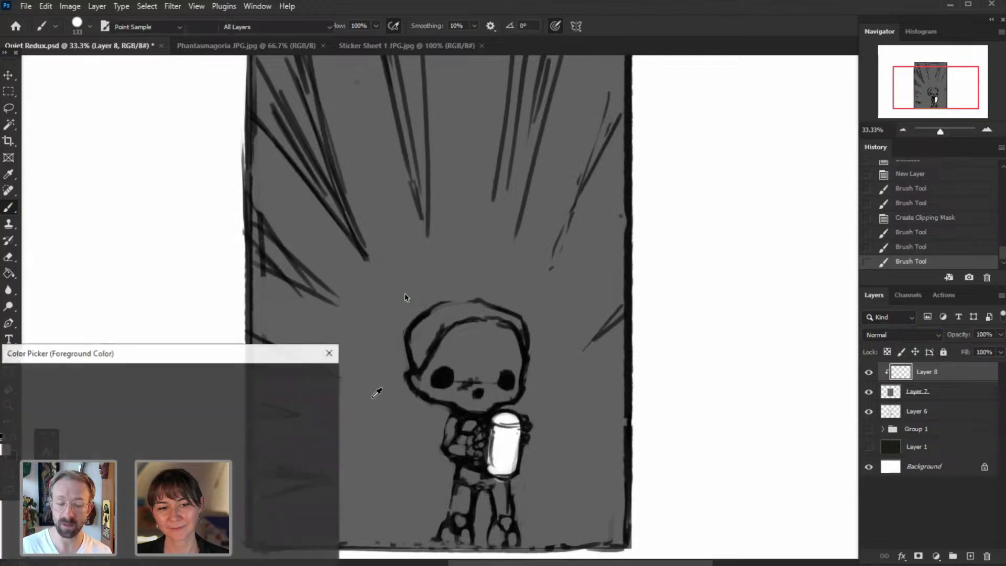
{"action": "left_click", "coordinate": [405, 297]}
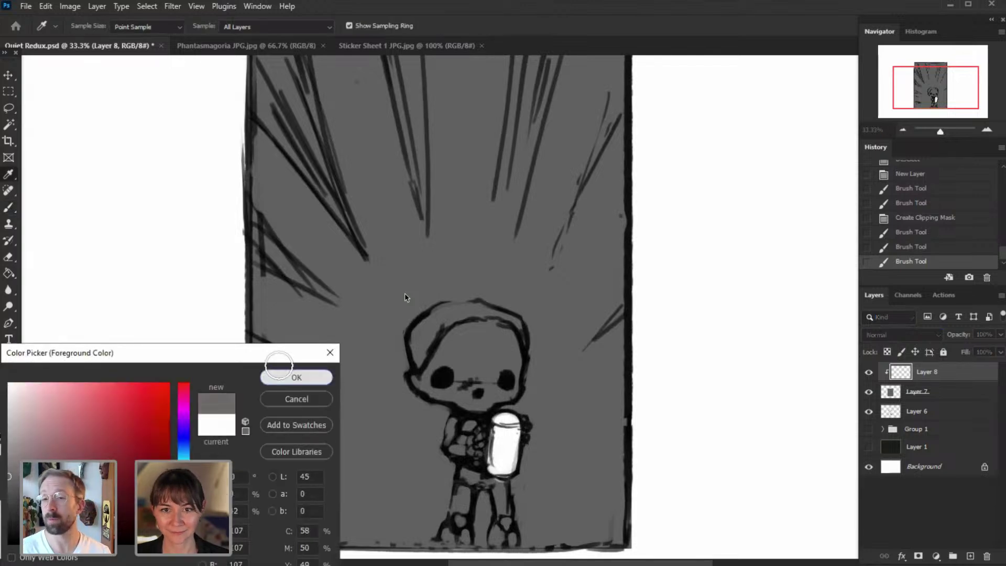
{"action": "left_click", "coordinate": [297, 378]}
{"action": "mouse_move", "coordinate": [475, 343]}
{"action": "left_mouse_down"}
{"action": "mouse_move", "coordinate": [476, 355]}
{"action": "mouse_move", "coordinate": [480, 342]}
{"action": "mouse_move", "coordinate": [501, 350]}
{"action": "left_mouse_up"}
- Reduce the brush, choose a light grey and paint the skull's face from the forehead down to the chin
{"action": "key", "text": "bracketleft"}
{"action": "key", "text": "bracketleft"}
{"action": "left_click", "coordinate": [7, 449]}
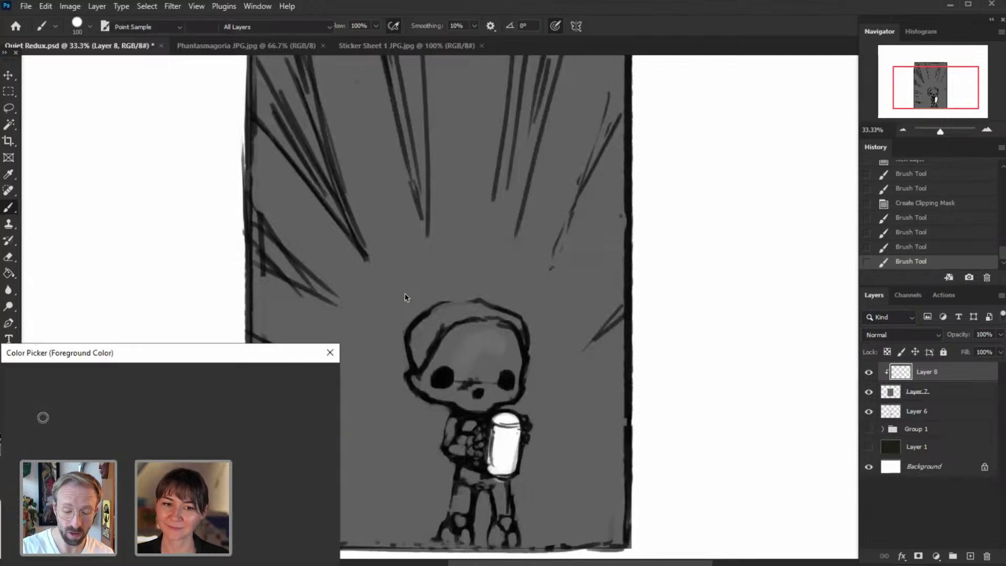
{"action": "left_click_drag", "start_coordinate": [9, 421], "coordinate": [9, 416]}
{"action": "left_click", "coordinate": [315, 375]}
{"action": "mouse_move", "coordinate": [466, 351]}
{"action": "left_mouse_down"}
{"action": "mouse_move", "coordinate": [461, 341]}
{"action": "mouse_move", "coordinate": [445, 382]}
{"action": "mouse_move", "coordinate": [474, 394]}
{"action": "mouse_move", "coordinate": [497, 355]}
{"action": "mouse_move", "coordinate": [481, 396]}
{"action": "left_mouse_up"}
- Paint light grey onto the skeleton's arm, pelvis and leg bones with a smaller brush
{"action": "key", "text": "bracketleft"}
{"action": "key", "text": "bracketleft"}
{"action": "key", "text": "bracketleft"}
{"action": "key", "text": "bracketleft"}
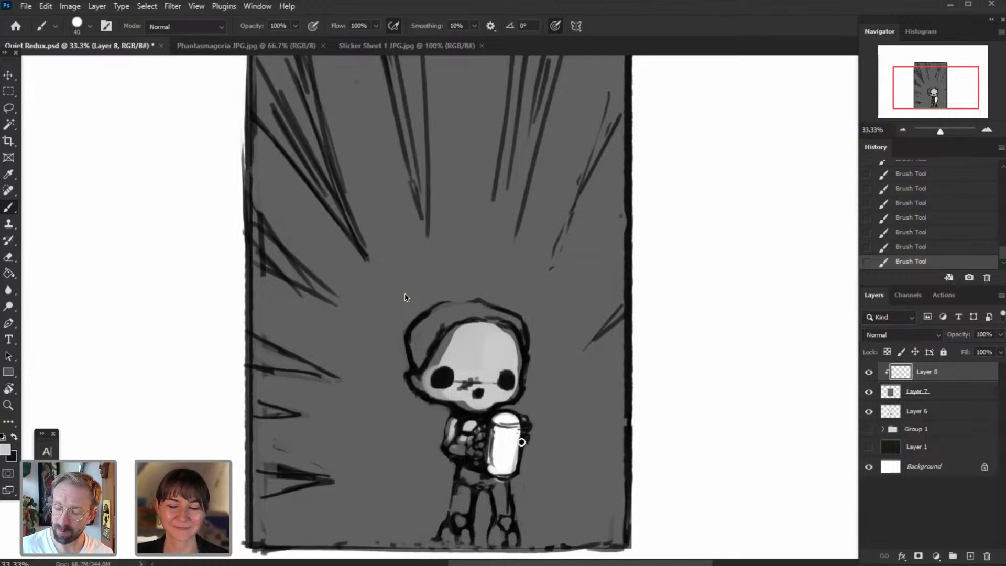
{"action": "mouse_move", "coordinate": [465, 499]}
{"action": "left_mouse_down"}
{"action": "mouse_move", "coordinate": [504, 479]}
{"action": "mouse_move", "coordinate": [501, 506]}
{"action": "left_mouse_up"}
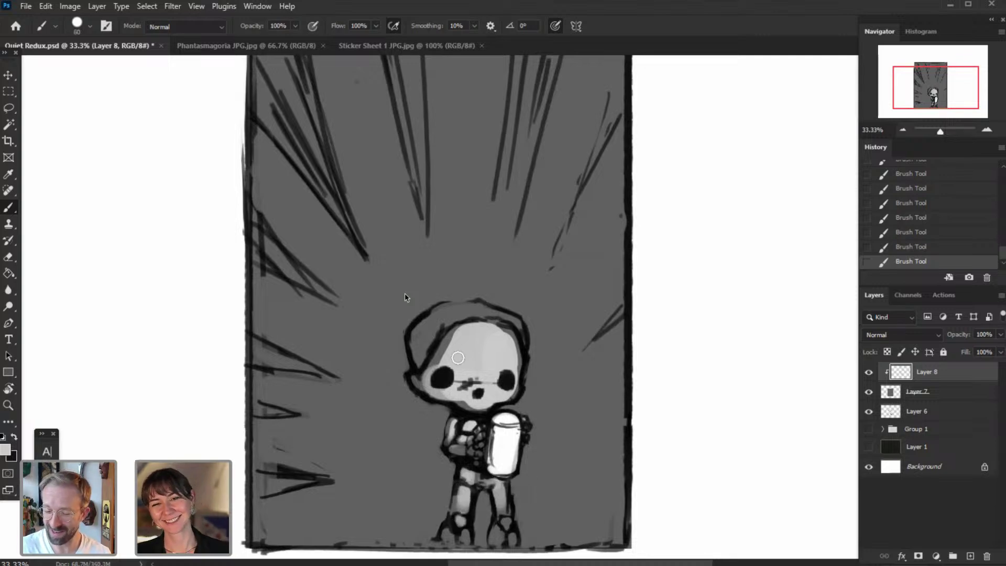
- Enlarge the brush to 200 px and lay a soft grey tone over the hood around the skull
{"action": "key", "text": "bracketright"}
{"action": "key", "text": "bracketright"}
{"action": "key", "text": "bracketright"}
{"action": "key", "text": "bracketright"}
{"action": "key", "text": "bracketright"}
{"action": "key", "text": "bracketright"}
{"action": "key", "text": "bracketright"}
{"action": "key", "text": "bracketright"}
{"action": "mouse_move", "coordinate": [432, 350]}
{"action": "left_mouse_down"}
{"action": "mouse_move", "coordinate": [438, 331]}
{"action": "mouse_move", "coordinate": [462, 315]}
{"action": "left_mouse_up"}
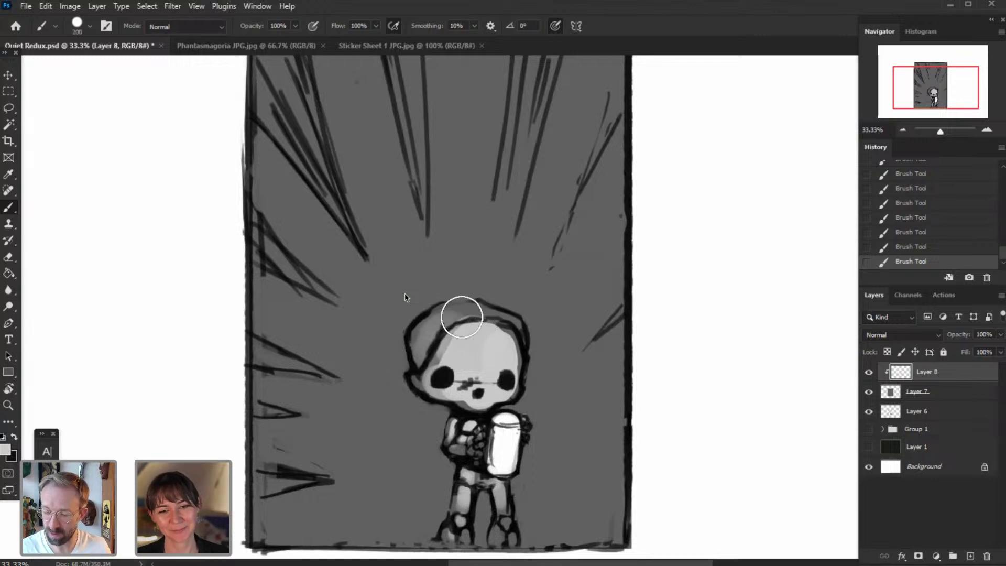
- Sample the hood's grey and, with a smaller brush, shade the hood, the nose bridge and the skull's edges
{"action": "left_click", "coordinate": [433, 331], "text": "alt"}
{"action": "key", "text": "bracketleft"}
{"action": "key", "text": "bracketleft"}
{"action": "key", "text": "bracketleft"}
{"action": "key", "text": "bracketleft"}
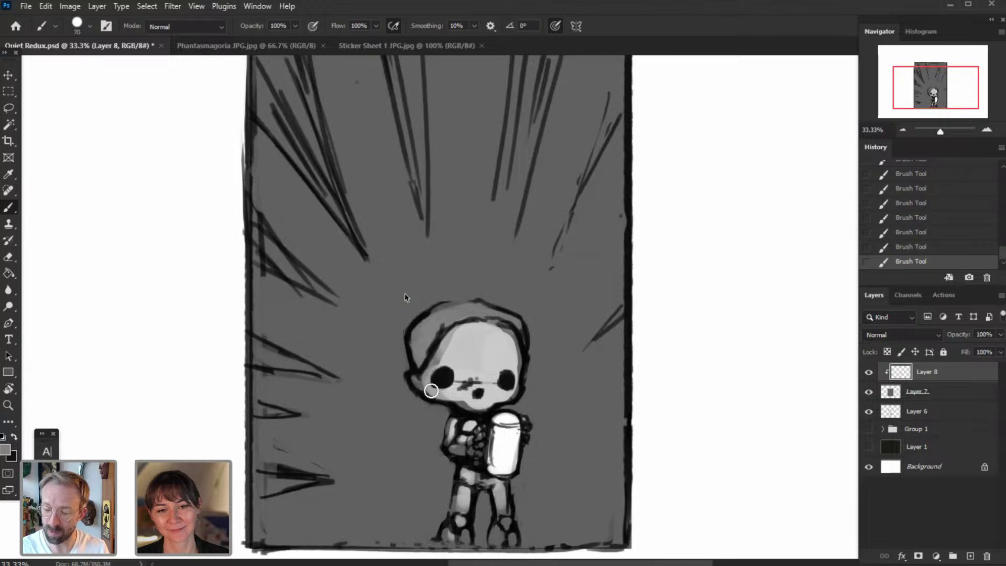
{"action": "left_click_drag", "start_coordinate": [459, 325], "coordinate": [530, 319]}
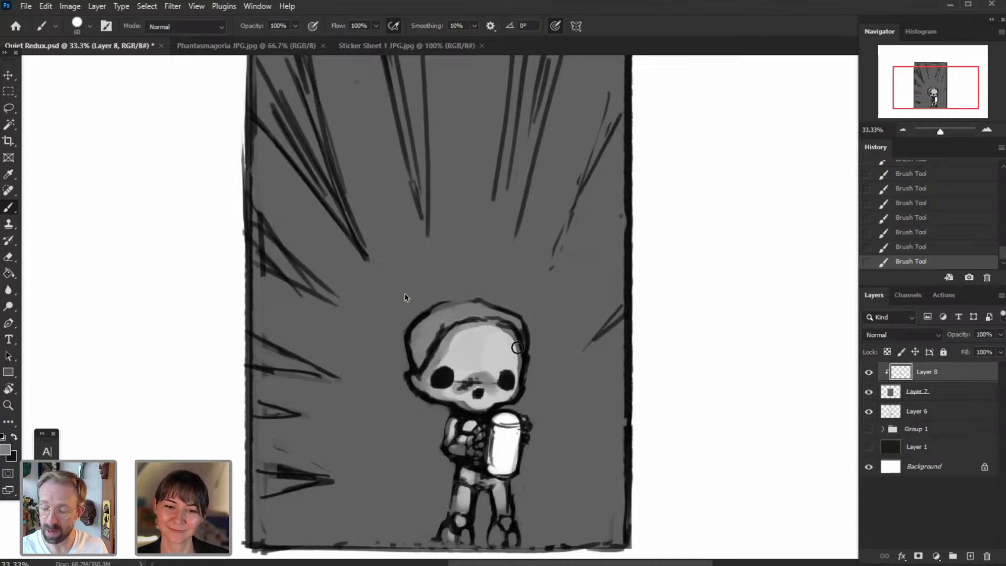
- Retouch the face with sampled light grey, and highlight the chin and jaw with near-white sampled from the lantern
{"action": "left_click", "coordinate": [478, 362], "text": "alt"}
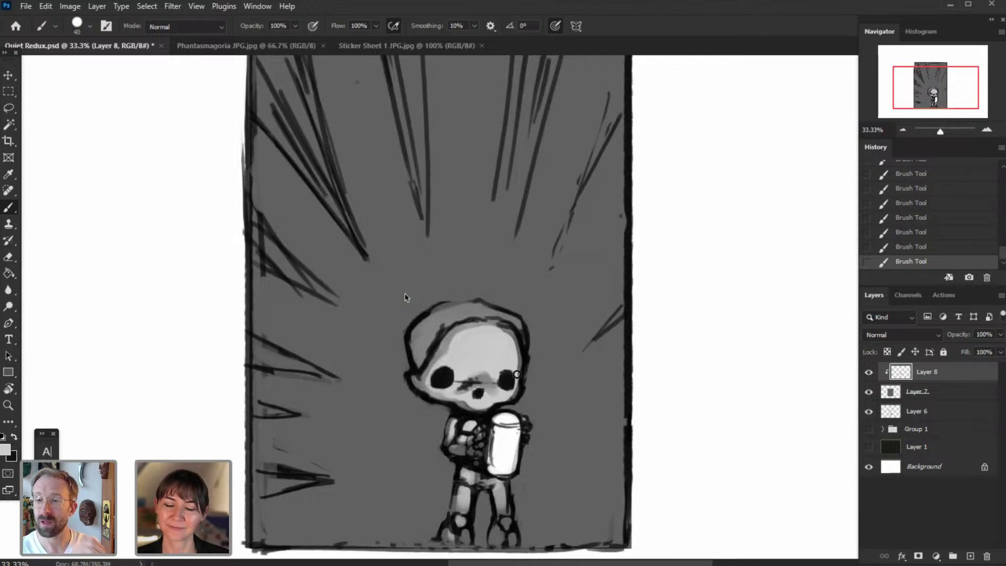
{"action": "left_click", "coordinate": [987, 131]}
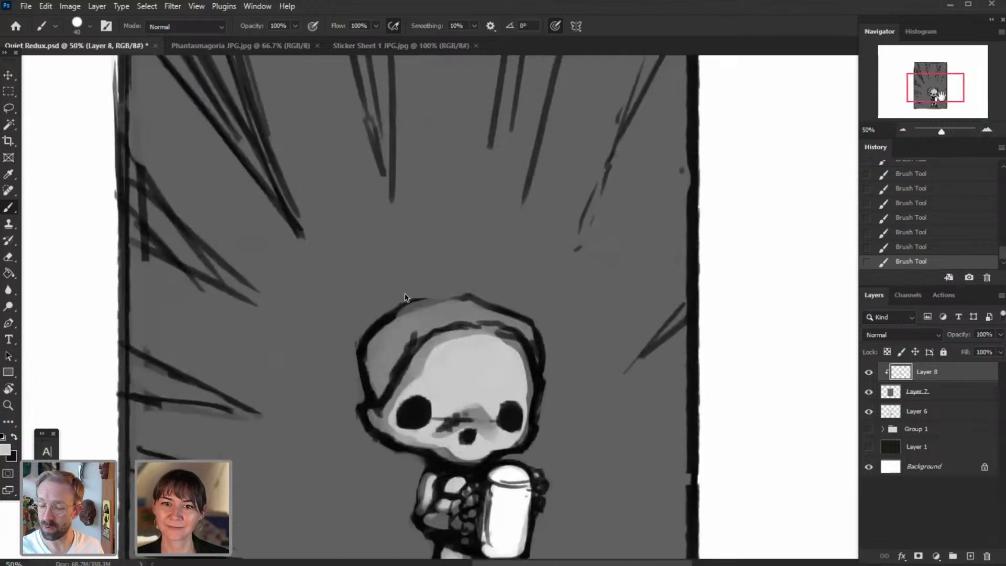
{"action": "scroll", "coordinate": [432, 349], "scroll_direction": "down", "scroll_amount": 3}
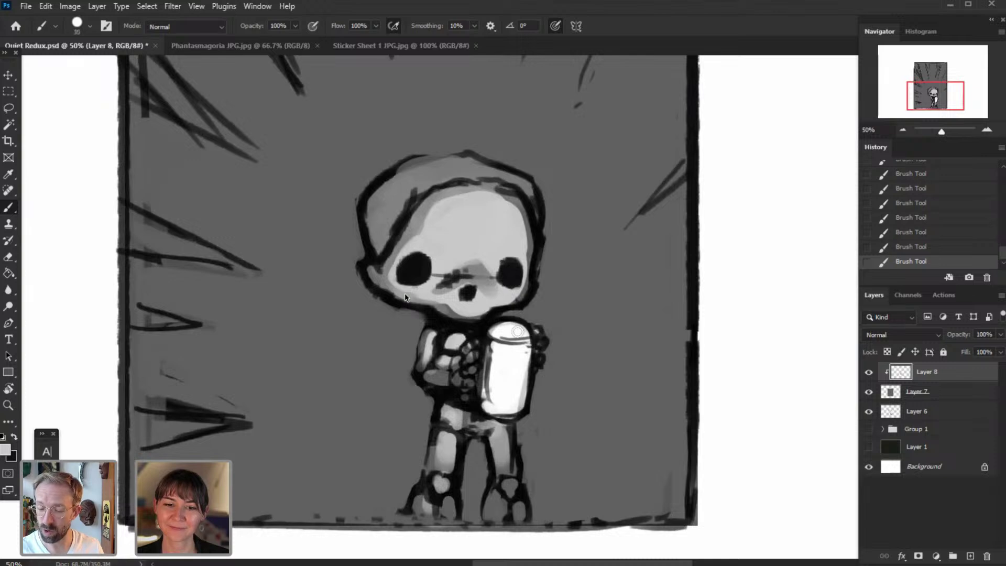
{"action": "left_click", "coordinate": [495, 331], "text": "alt"}
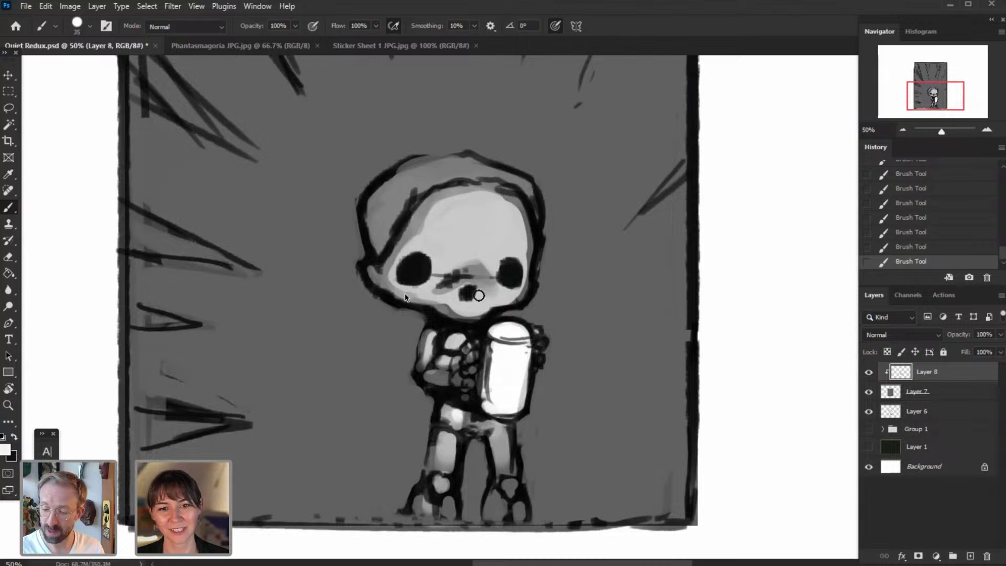
{"action": "mouse_move", "coordinate": [471, 312]}
{"action": "left_mouse_down"}
{"action": "mouse_move", "coordinate": [479, 298]}
{"action": "mouse_move", "coordinate": [513, 299]}
{"action": "left_mouse_up"}
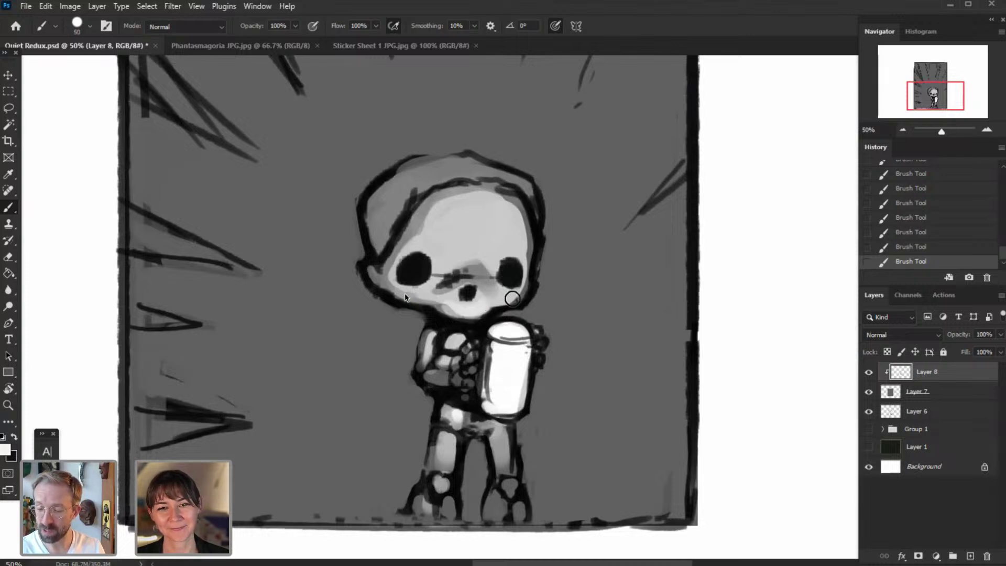
- Paint near-white highlights around the eye sockets and brow, varying the brush size between strokes
{"action": "key", "text": "bracketleft"}
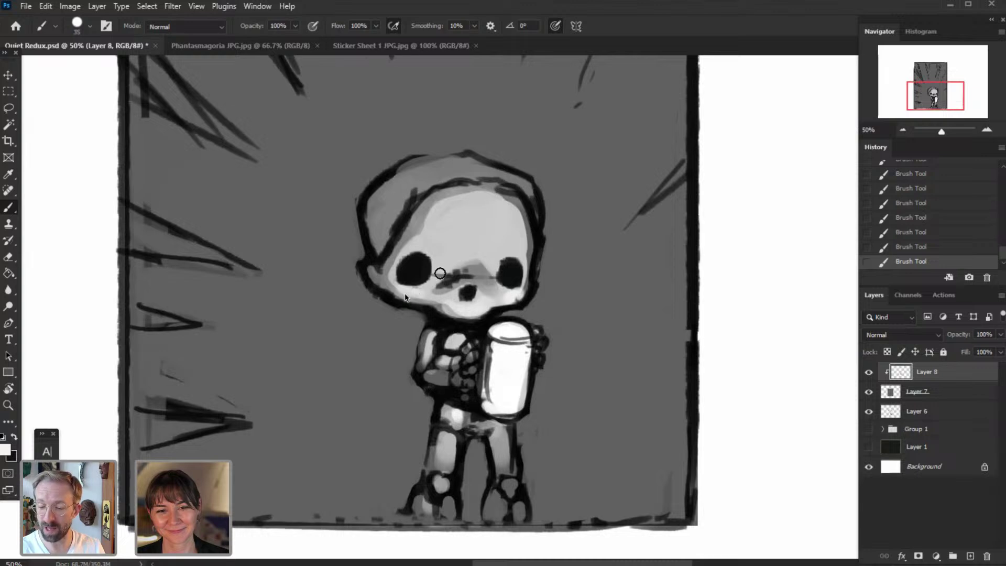
{"action": "key", "text": "bracketright"}
{"action": "key", "text": "bracketright"}
{"action": "key", "text": "bracketright"}
{"action": "key", "text": "bracketright"}
{"action": "key", "text": "bracketright"}
{"action": "key", "text": "bracketright"}
{"action": "key", "text": "bracketright"}
{"action": "key", "text": "bracketright"}
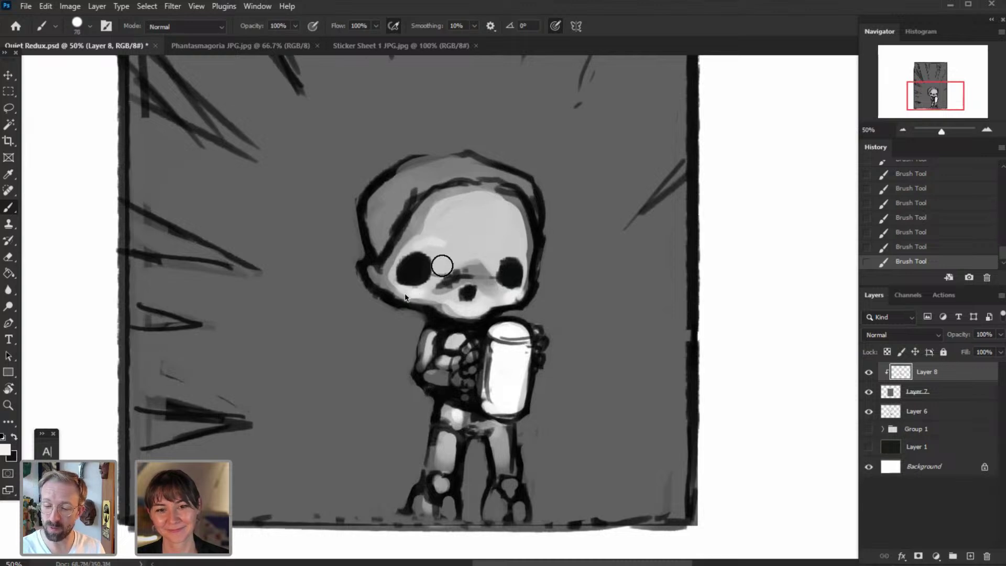
{"action": "key", "text": "bracketleft"}
{"action": "key", "text": "bracketleft"}
{"action": "key", "text": "bracketleft"}
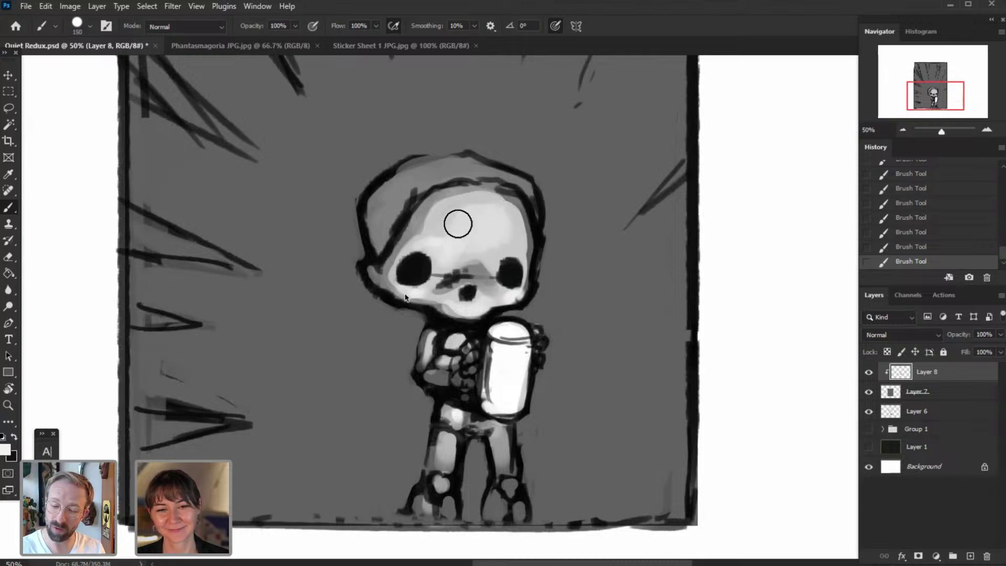
- Brighten the skull's forehead with near-white strokes from a smaller brush
{"action": "key", "text": "bracketleft"}
{"action": "key", "text": "bracketleft"}
{"action": "key", "text": "bracketleft"}
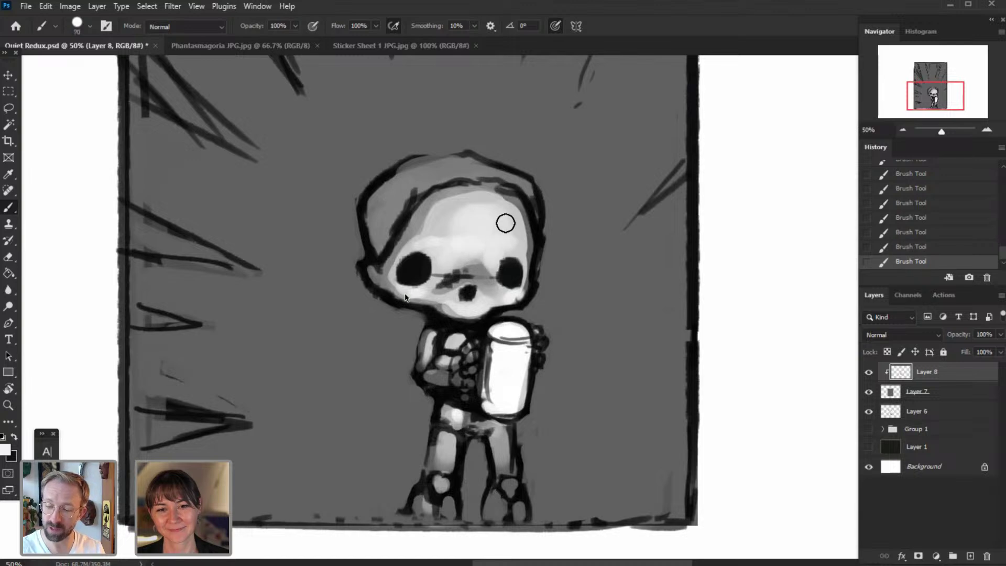
{"action": "mouse_move", "coordinate": [492, 215]}
{"action": "left_mouse_down"}
{"action": "mouse_move", "coordinate": [533, 209]}
{"action": "mouse_move", "coordinate": [516, 236]}
{"action": "left_mouse_up"}
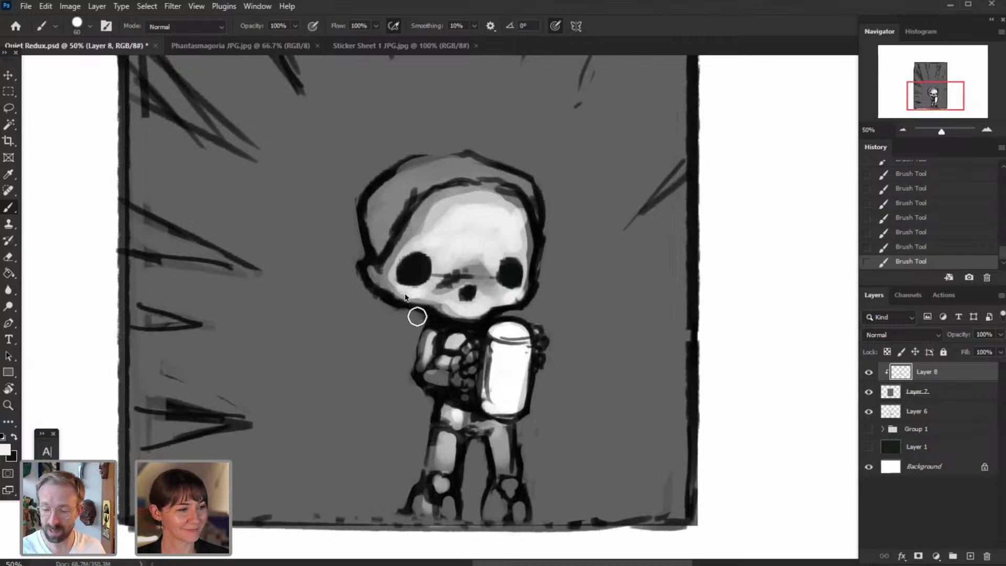
- Sample a dark grey, undo the stroke over the body and paint a shadow patch on the ground beside the feet
{"action": "left_click", "coordinate": [424, 315], "text": "alt"}
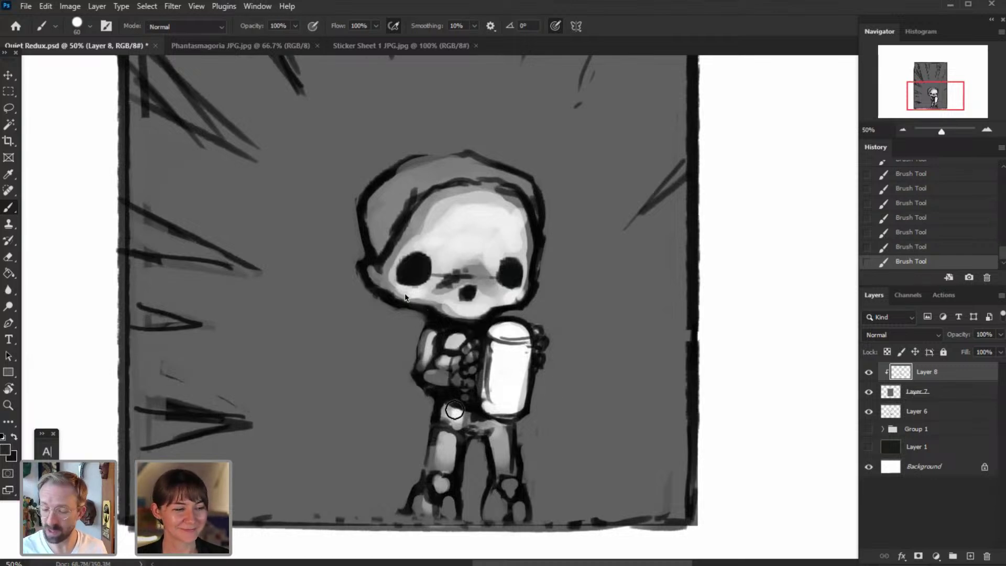
{"action": "key", "text": "ctrl+z"}
{"action": "key", "text": "bracketright"}
{"action": "key", "text": "bracketright"}
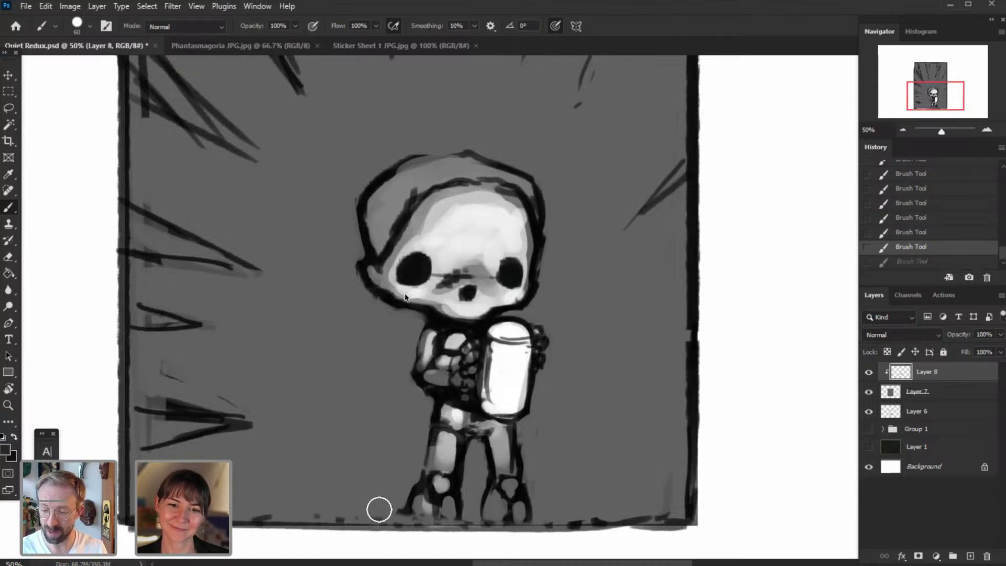
{"action": "key", "text": "bracketright"}
{"action": "left_click_drag", "start_coordinate": [372, 506], "coordinate": [364, 500]}
- Paint broad dark grey strokes between the sketched rays in the upper background, using an enlarged brush
{"action": "left_click", "coordinate": [902, 129]}
{"action": "key", "text": "ctrl+minus"}
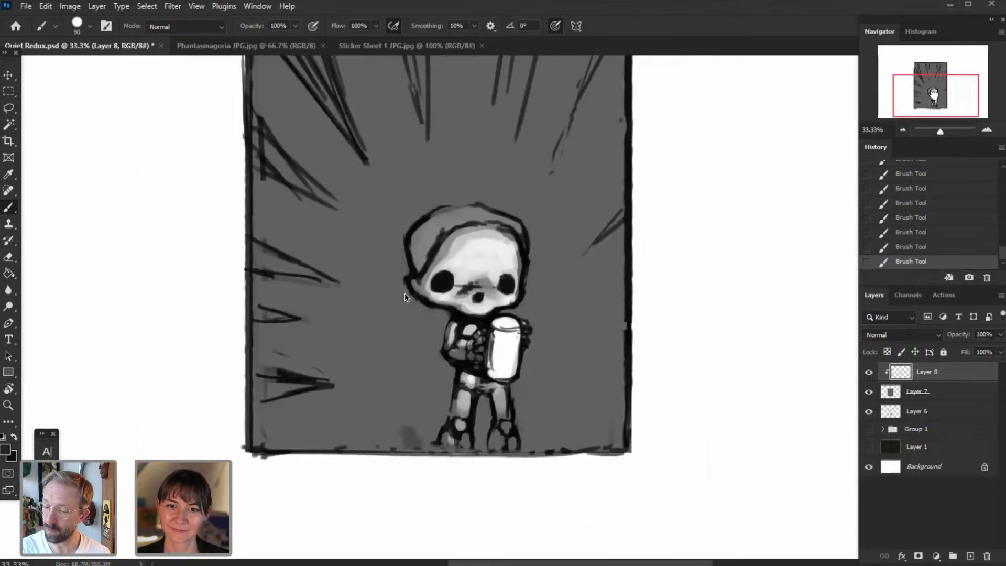
{"action": "scroll", "coordinate": [405, 298], "scroll_direction": "up", "scroll_amount": 3}
{"action": "key", "text": "bracketright"}
{"action": "key", "text": "bracketright"}
{"action": "key", "text": "bracketright"}
{"action": "key", "text": "bracketright"}
{"action": "key", "text": "bracketright"}
{"action": "key", "text": "bracketright"}
{"action": "key", "text": "bracketright"}
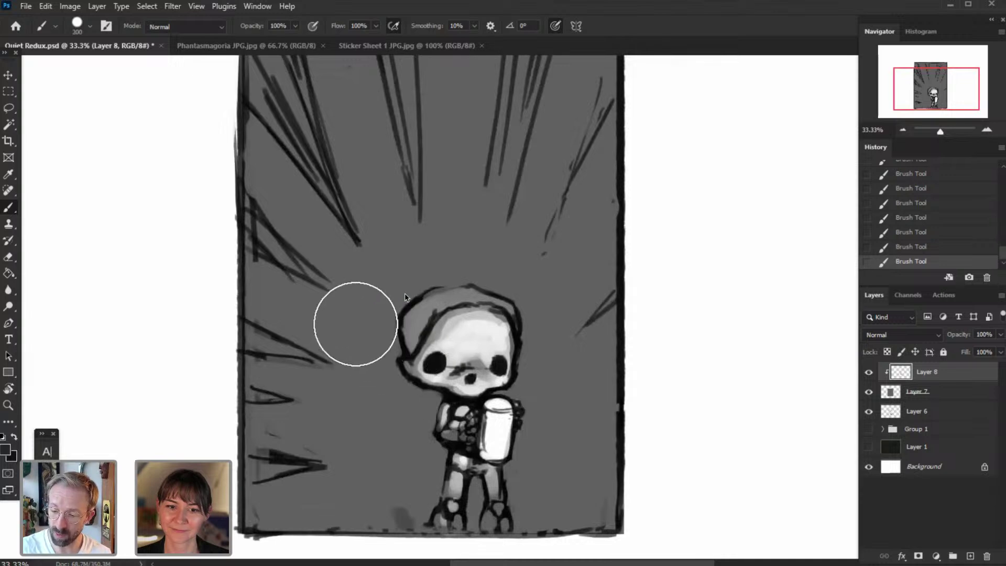
{"action": "left_click_drag", "start_coordinate": [906, 86], "coordinate": [908, 79]}
{"action": "key", "text": "bracketleft"}
{"action": "key", "text": "bracketleft"}
{"action": "key", "text": "bracketleft"}
{"action": "mouse_move", "coordinate": [495, 102]}
{"action": "left_mouse_down"}
{"action": "mouse_move", "coordinate": [480, 220]}
{"action": "mouse_move", "coordinate": [499, 193]}
{"action": "left_mouse_up"}
{"action": "key", "text": "bracketleft"}
{"action": "key", "text": "bracketleft"}
{"action": "key", "text": "bracketleft"}
{"action": "left_click_drag", "start_coordinate": [548, 108], "coordinate": [544, 120]}
{"action": "left_click_drag", "start_coordinate": [575, 160], "coordinate": [548, 273]}
- Darken the gaps around the central rays and the background's right side with dark grey strokes of varying brush size
{"action": "key", "text": "bracketleft"}
{"action": "mouse_move", "coordinate": [354, 178]}
{"action": "left_mouse_down"}
{"action": "mouse_move", "coordinate": [331, 189]}
{"action": "mouse_move", "coordinate": [366, 216]}
{"action": "mouse_move", "coordinate": [364, 150]}
{"action": "mouse_move", "coordinate": [371, 175]}
{"action": "mouse_move", "coordinate": [391, 106]}
{"action": "mouse_move", "coordinate": [373, 281]}
{"action": "mouse_move", "coordinate": [395, 218]}
{"action": "mouse_move", "coordinate": [405, 296]}
{"action": "left_mouse_up"}
{"action": "key", "text": "bracketright"}
{"action": "key", "text": "bracketleft"}
{"action": "key", "text": "bracketleft"}
{"action": "key", "text": "bracketleft"}
{"action": "mouse_move", "coordinate": [444, 170]}
{"action": "left_mouse_down"}
{"action": "mouse_move", "coordinate": [446, 115]}
{"action": "mouse_move", "coordinate": [437, 244]}
{"action": "mouse_move", "coordinate": [440, 152]}
{"action": "mouse_move", "coordinate": [452, 123]}
{"action": "mouse_move", "coordinate": [530, 193]}
{"action": "mouse_move", "coordinate": [509, 281]}
{"action": "mouse_move", "coordinate": [538, 236]}
{"action": "mouse_move", "coordinate": [535, 257]}
{"action": "mouse_move", "coordinate": [546, 208]}
{"action": "mouse_move", "coordinate": [506, 284]}
{"action": "mouse_move", "coordinate": [560, 234]}
{"action": "mouse_move", "coordinate": [557, 369]}
{"action": "left_mouse_up"}
{"action": "key", "text": "bracketleft"}
{"action": "key", "text": "bracketright"}
{"action": "key", "text": "bracketright"}
{"action": "key", "text": "bracketright"}
{"action": "key", "text": "bracketright"}
{"action": "key", "text": "bracketright"}
- Paint dark grey shadow patches among the rays along the background's left edge
{"action": "left_click_drag", "start_coordinate": [219, 319], "coordinate": [289, 388]}
{"action": "key", "text": "bracketright"}
{"action": "key", "text": "bracketleft"}
{"action": "key", "text": "bracketleft"}
{"action": "left_click_drag", "start_coordinate": [226, 380], "coordinate": [220, 392]}
{"action": "key", "text": "bracketleft"}
{"action": "key", "text": "bracketleft"}
{"action": "left_click_drag", "start_coordinate": [272, 430], "coordinate": [223, 414]}
{"action": "left_click_drag", "start_coordinate": [505, 394], "coordinate": [513, 313]}
{"action": "key", "text": "bracketright"}
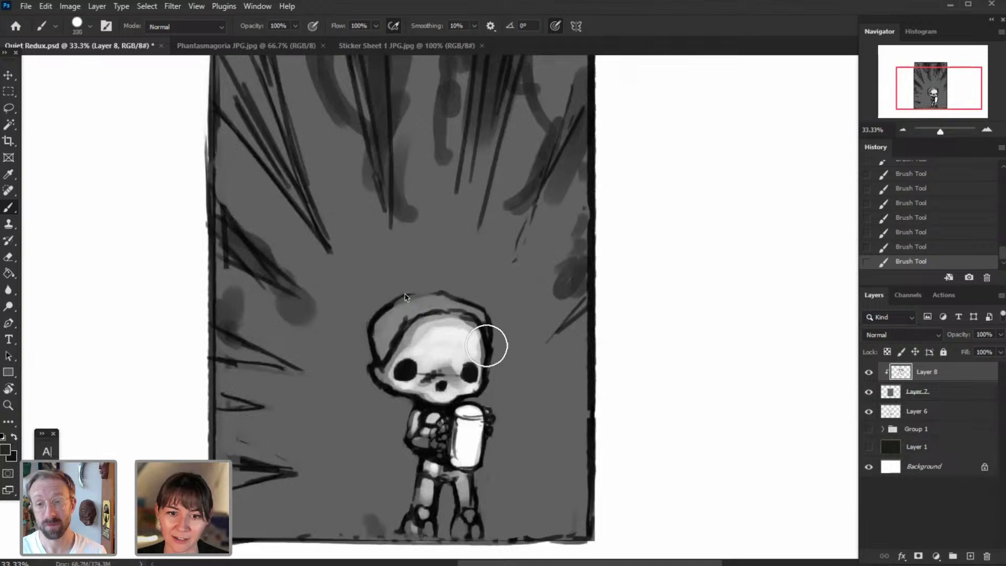
- Create a new empty layer above Layer 8 with the default settings
{"action": "key", "text": "bracketleft"}
{"action": "key", "text": "bracketleft"}
{"action": "key", "text": "bracketleft"}
{"action": "key", "text": "bracketleft"}
{"action": "key", "text": "bracketleft"}
{"action": "key", "text": "bracketleft"}
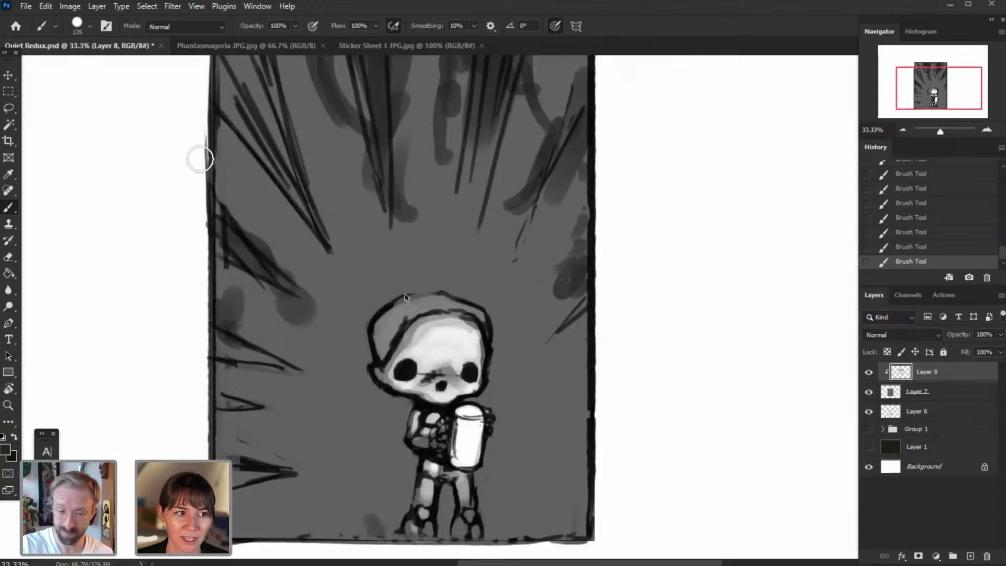
{"action": "left_click", "coordinate": [97, 5]}
{"action": "mouse_move", "coordinate": [105, 18]}
{"action": "left_click", "coordinate": [273, 18]}
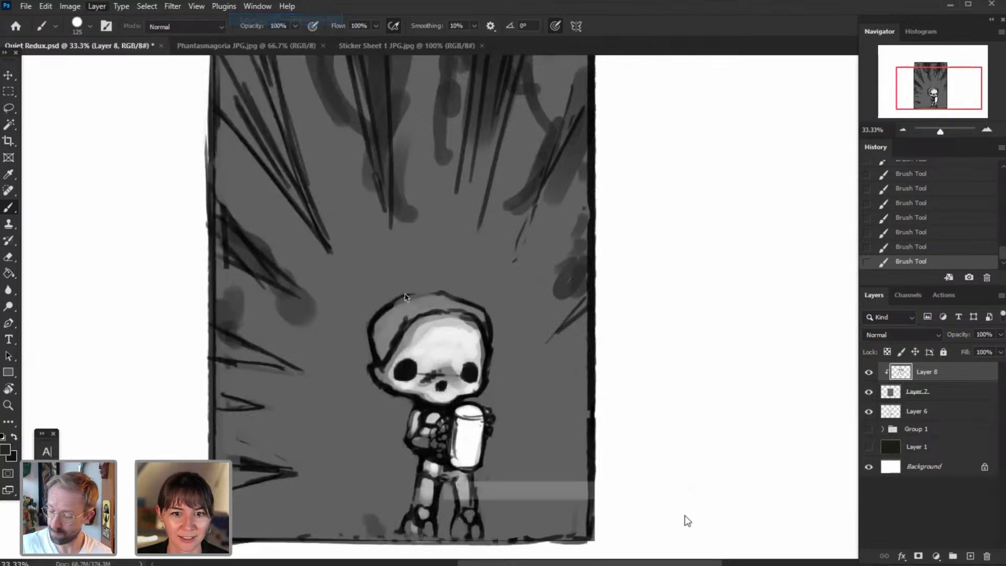
{"action": "key", "text": "Return"}
- Paint a large dark grey cast shadow on the wall behind the hood on the new layer
{"action": "key", "text": "bracketright"}
{"action": "key", "text": "bracketright"}
{"action": "key", "text": "bracketright"}
{"action": "key", "text": "bracketright"}
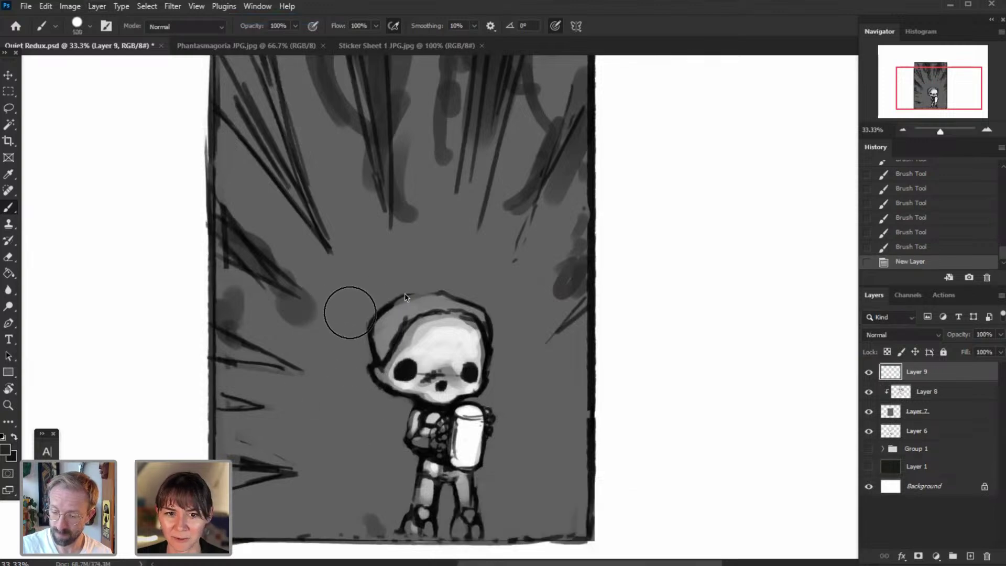
{"action": "mouse_move", "coordinate": [405, 297]}
{"action": "left_mouse_down"}
{"action": "mouse_move", "coordinate": [362, 270]}
{"action": "mouse_move", "coordinate": [429, 283]}
{"action": "mouse_move", "coordinate": [354, 347]}
{"action": "left_mouse_up"}
{"action": "key", "text": "bracketleft"}
{"action": "key", "text": "bracketleft"}
{"action": "key", "text": "bracketleft"}
{"action": "key", "text": "bracketleft"}
{"action": "key", "text": "bracketright"}
{"action": "key", "text": "bracketright"}
{"action": "key", "text": "bracketright"}
{"action": "mouse_move", "coordinate": [359, 303]}
{"action": "left_mouse_down"}
{"action": "mouse_move", "coordinate": [342, 326]}
{"action": "mouse_move", "coordinate": [350, 351]}
{"action": "left_mouse_up"}
{"action": "left_click_drag", "start_coordinate": [362, 396], "coordinate": [344, 393]}
- Clip Layer 9 to the layers below and extend the cast shadow beneath the jaw
{"action": "key", "text": "bracketleft"}
{"action": "key", "text": "bracketleft"}
{"action": "key", "text": "bracketleft"}
{"action": "key", "text": "bracketleft"}
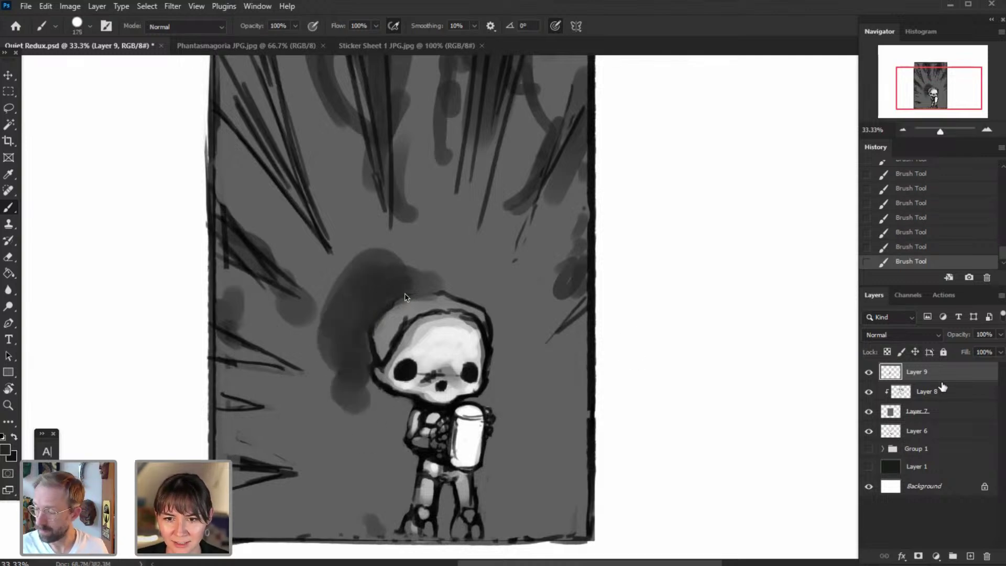
{"action": "left_click", "coordinate": [945, 378], "text": "alt"}
{"action": "mouse_move", "coordinate": [361, 393]}
{"action": "left_mouse_down"}
{"action": "mouse_move", "coordinate": [388, 416]}
{"action": "mouse_move", "coordinate": [416, 408]}
{"action": "left_mouse_up"}
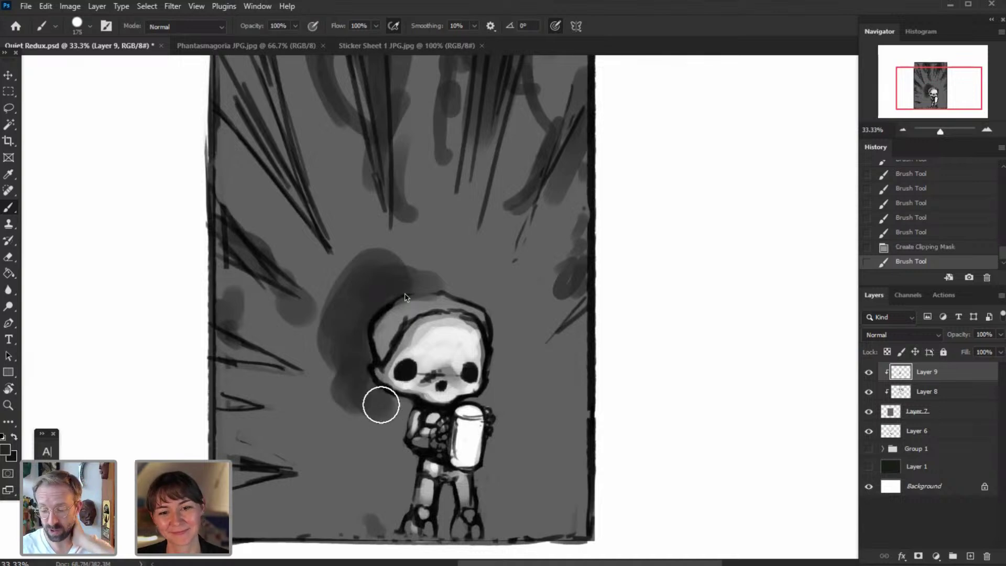
{"action": "mouse_move", "coordinate": [341, 344]}
{"action": "left_mouse_down"}
{"action": "mouse_move", "coordinate": [339, 390]}
{"action": "mouse_move", "coordinate": [340, 370]}
{"action": "left_mouse_up"}
- Deepen the cast shadow beside the head and extend it down alongside the skeleton's torso
{"action": "key", "text": "bracketright"}
{"action": "key", "text": "bracketright"}
{"action": "key", "text": "bracketright"}
{"action": "mouse_move", "coordinate": [349, 297]}
{"action": "left_mouse_down"}
{"action": "mouse_move", "coordinate": [327, 330]}
{"action": "mouse_move", "coordinate": [348, 431]}
{"action": "left_mouse_up"}
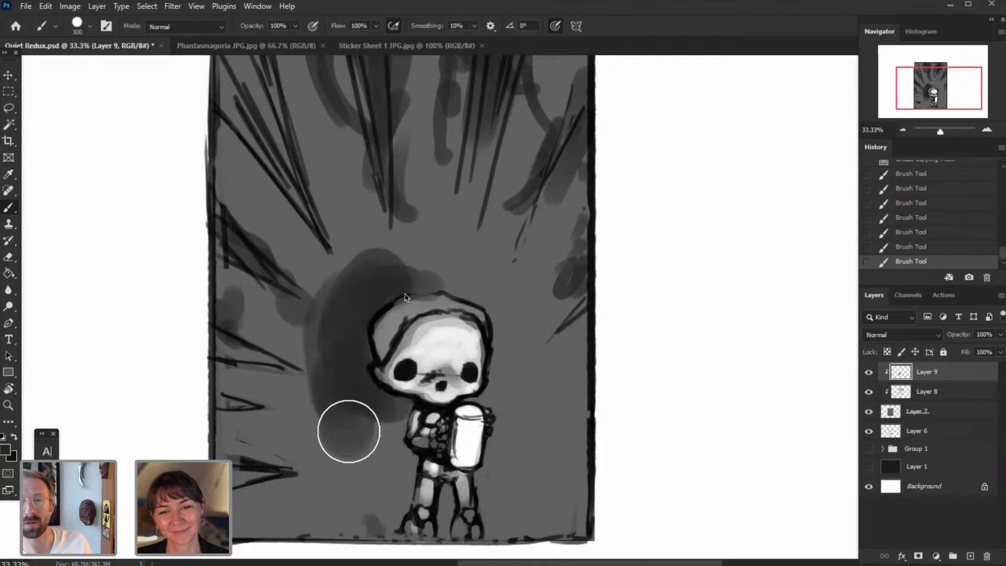
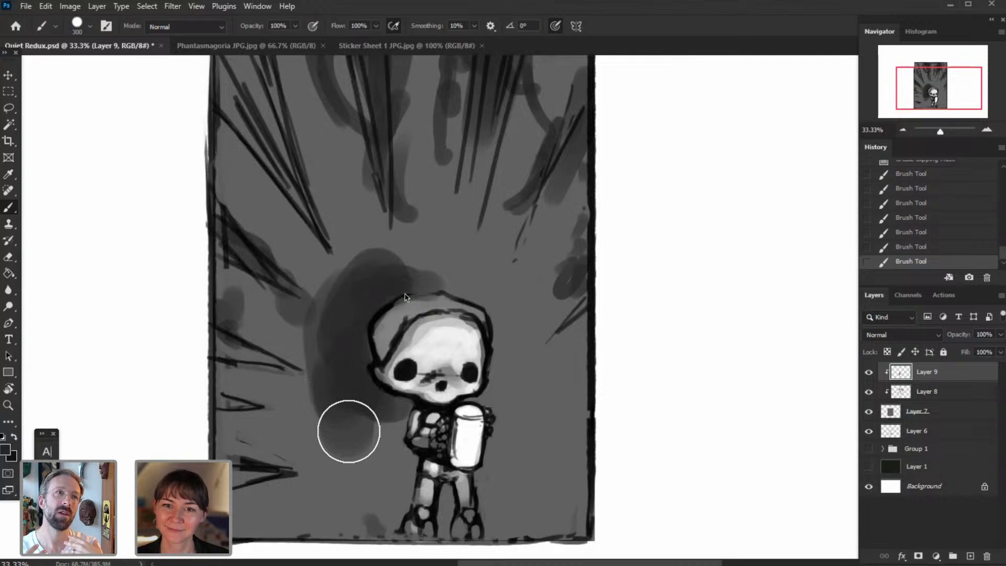
{"action": "mouse_move", "coordinate": [384, 419]}
{"action": "left_mouse_down"}
{"action": "mouse_move", "coordinate": [375, 456]}
{"action": "mouse_move", "coordinate": [360, 395]}
{"action": "left_mouse_up"}
{"action": "key", "text": "bracketleft"}
{"action": "key", "text": "bracketleft"}
{"action": "key", "text": "bracketleft"}
{"action": "key", "text": "bracketleft"}
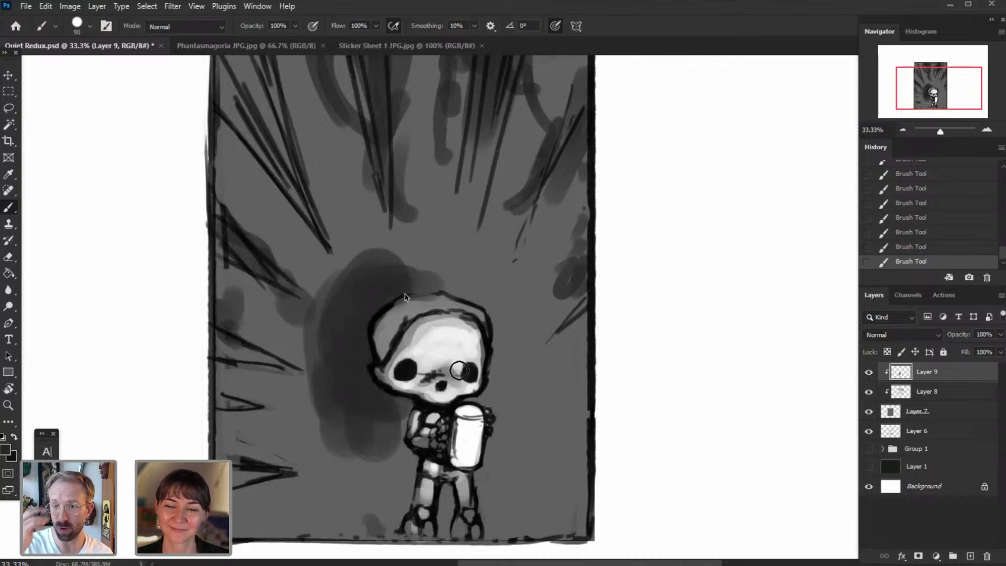
- Round out the cast shadow above the hood and lengthen it down toward the legs
{"action": "key", "text": "bracketright"}
{"action": "key", "text": "bracketright"}
{"action": "key", "text": "bracketright"}
{"action": "key", "text": "bracketright"}
{"action": "key", "text": "bracketright"}
{"action": "mouse_move", "coordinate": [428, 278]}
{"action": "left_mouse_down"}
{"action": "mouse_move", "coordinate": [368, 258]}
{"action": "mouse_move", "coordinate": [326, 294]}
{"action": "mouse_move", "coordinate": [321, 343]}
{"action": "left_mouse_up"}
{"action": "key", "text": "bracketright"}
{"action": "key", "text": "bracketright"}
{"action": "key", "text": "bracketright"}
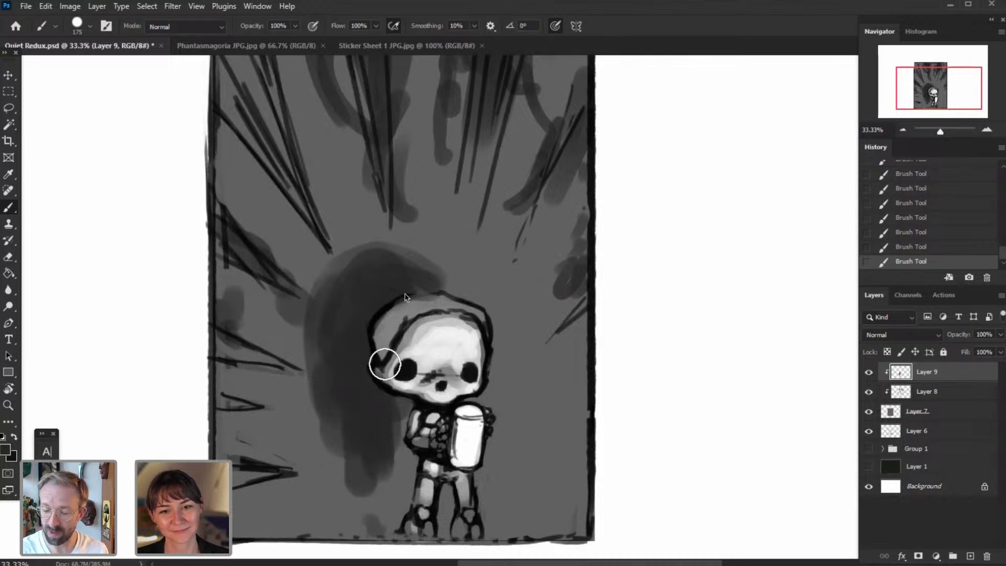
- Carry the cast shadow down to the ground beside the skeleton's legs with a smaller brush
{"action": "scroll", "coordinate": [388, 349], "scroll_direction": "down", "scroll_amount": 3}
{"action": "key", "text": "bracketleft"}
{"action": "key", "text": "bracketleft"}
{"action": "key", "text": "bracketright"}
{"action": "mouse_move", "coordinate": [346, 314]}
{"action": "left_mouse_down"}
{"action": "mouse_move", "coordinate": [347, 428]}
{"action": "mouse_move", "coordinate": [362, 386]}
{"action": "mouse_move", "coordinate": [372, 400]}
{"action": "mouse_move", "coordinate": [349, 461]}
{"action": "mouse_move", "coordinate": [360, 395]}
{"action": "mouse_move", "coordinate": [346, 417]}
{"action": "mouse_move", "coordinate": [334, 345]}
{"action": "mouse_move", "coordinate": [336, 412]}
{"action": "left_mouse_up"}
{"action": "key", "text": "bracketleft"}
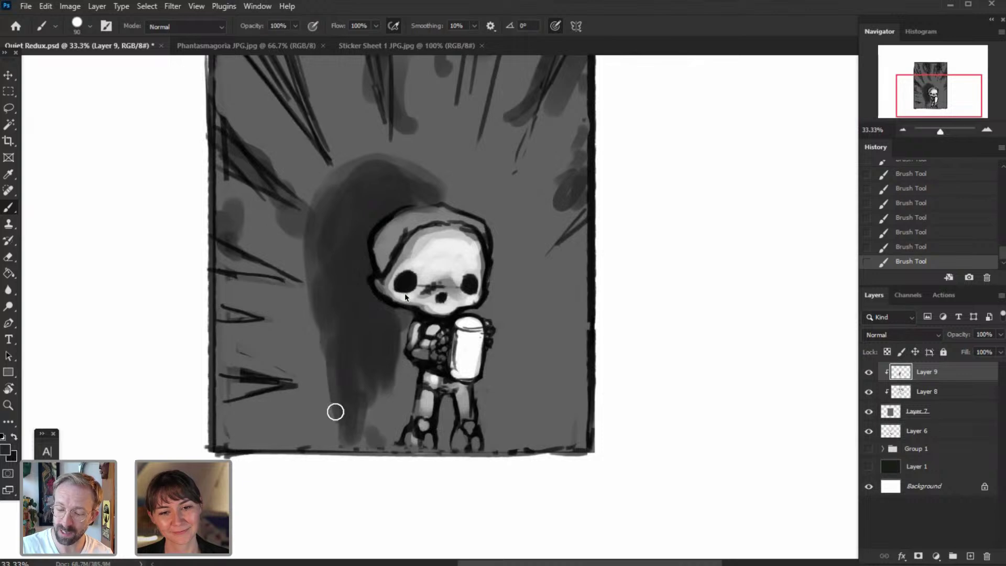
- Widen the cast shadow's head on the side away from the figure with a larger brush
{"action": "key", "text": "bracketright"}
{"action": "key", "text": "bracketright"}
{"action": "key", "text": "bracketright"}
{"action": "key", "text": "bracketright"}
{"action": "key", "text": "bracketright"}
{"action": "key", "text": "bracketright"}
{"action": "key", "text": "bracketright"}
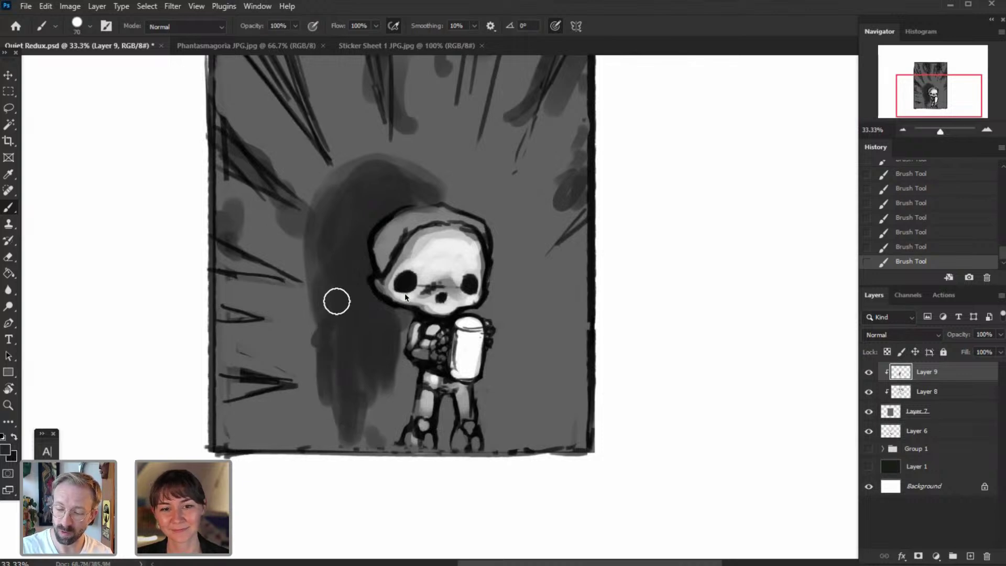
{"action": "mouse_move", "coordinate": [308, 238]}
{"action": "left_mouse_down"}
{"action": "mouse_move", "coordinate": [294, 276]}
{"action": "mouse_move", "coordinate": [323, 316]}
{"action": "left_mouse_up"}
- Erase around the cast shadow's neck to separate its head from its body
{"action": "key", "text": "e"}
{"action": "key", "text": "bracketright"}
{"action": "left_click_drag", "start_coordinate": [313, 312], "coordinate": [317, 334]}
{"action": "left_click_drag", "start_coordinate": [324, 318], "coordinate": [315, 341]}
{"action": "left_click_drag", "start_coordinate": [400, 313], "coordinate": [415, 315]}
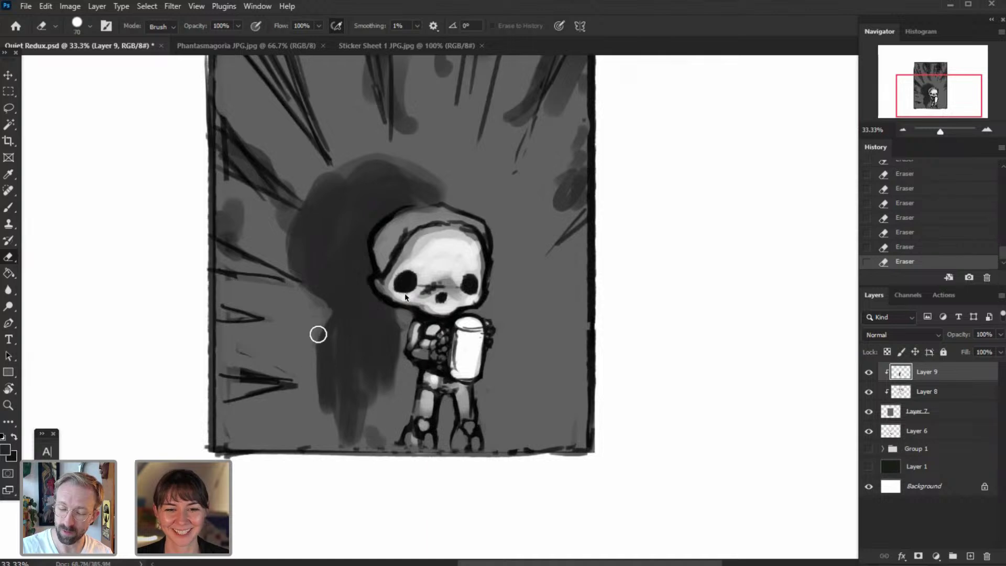
- Add dark grey to the shadow's lower body and erase a gap at the ground to separate its legs
{"action": "left_click", "coordinate": [9, 207]}
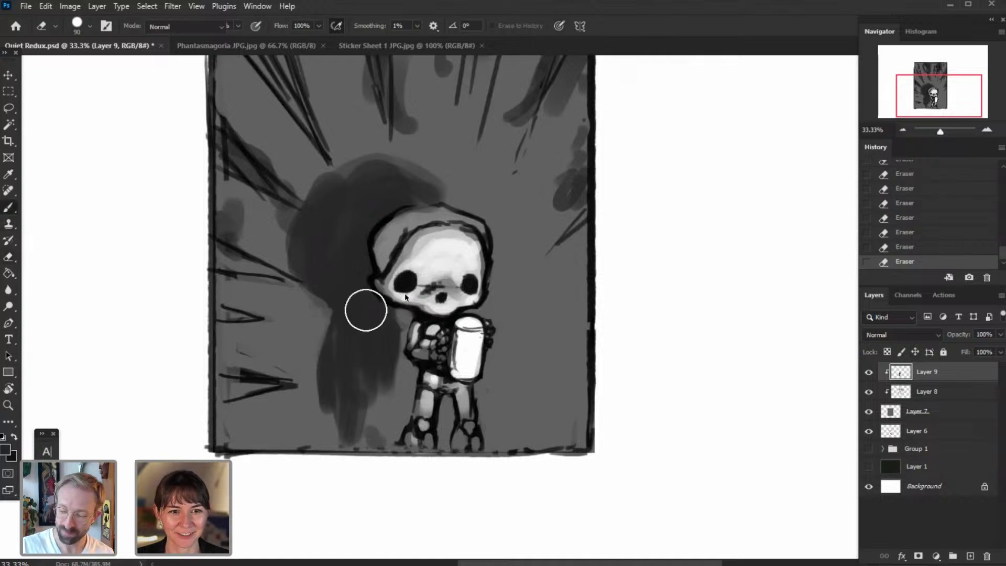
{"action": "mouse_move", "coordinate": [399, 383]}
{"action": "left_mouse_down"}
{"action": "mouse_move", "coordinate": [398, 432]}
{"action": "mouse_move", "coordinate": [399, 394]}
{"action": "mouse_move", "coordinate": [372, 438]}
{"action": "mouse_move", "coordinate": [362, 417]}
{"action": "mouse_move", "coordinate": [352, 432]}
{"action": "mouse_move", "coordinate": [355, 441]}
{"action": "mouse_move", "coordinate": [372, 408]}
{"action": "mouse_move", "coordinate": [389, 404]}
{"action": "mouse_move", "coordinate": [392, 445]}
{"action": "mouse_move", "coordinate": [337, 434]}
{"action": "mouse_move", "coordinate": [362, 413]}
{"action": "mouse_move", "coordinate": [369, 454]}
{"action": "mouse_move", "coordinate": [377, 431]}
{"action": "left_mouse_up"}
{"action": "left_click", "coordinate": [10, 257]}
{"action": "left_click_drag", "start_coordinate": [376, 432], "coordinate": [373, 465]}
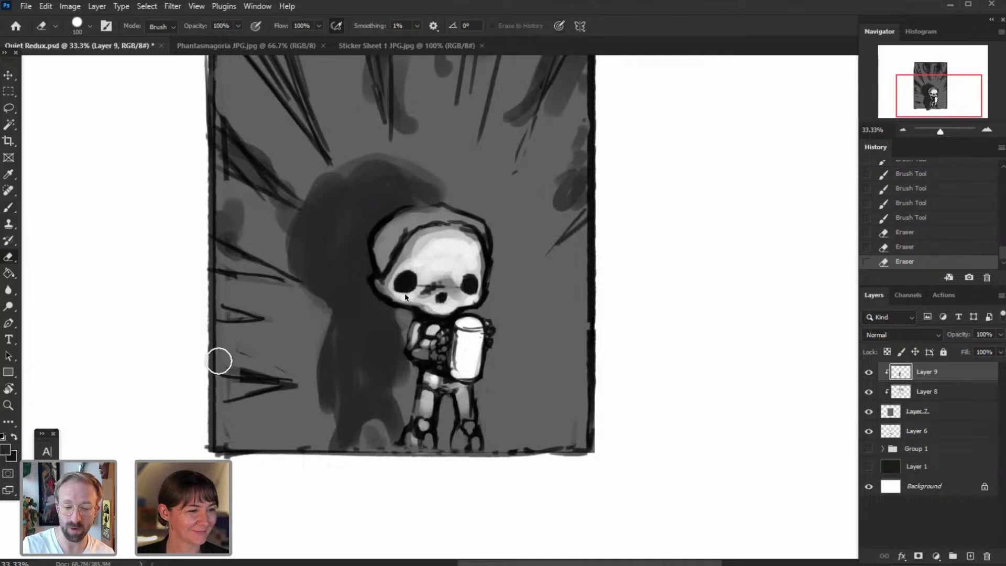
- Refine the shadow's leg at the feet and fill in its torso and outer arm with dark grey
{"action": "left_click", "coordinate": [8, 209]}
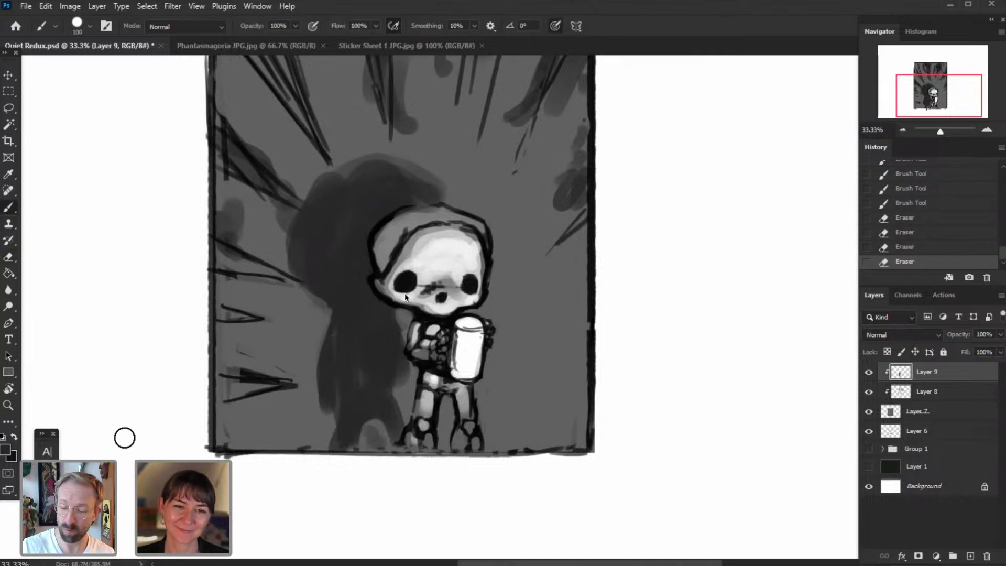
{"action": "left_click_drag", "start_coordinate": [387, 431], "coordinate": [395, 445]}
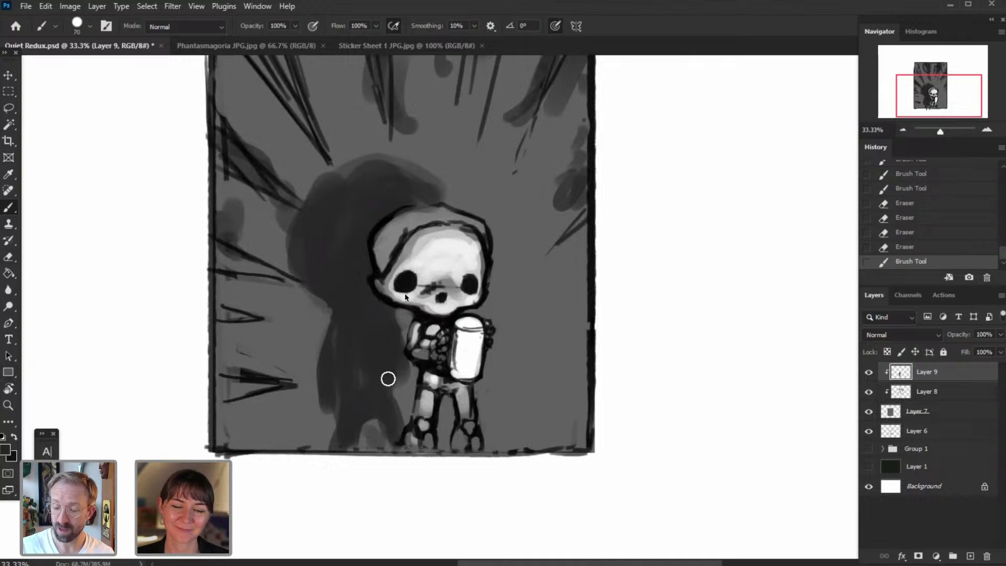
{"action": "left_click_drag", "start_coordinate": [345, 379], "coordinate": [406, 381]}
{"action": "left_click_drag", "start_coordinate": [330, 332], "coordinate": [329, 377]}
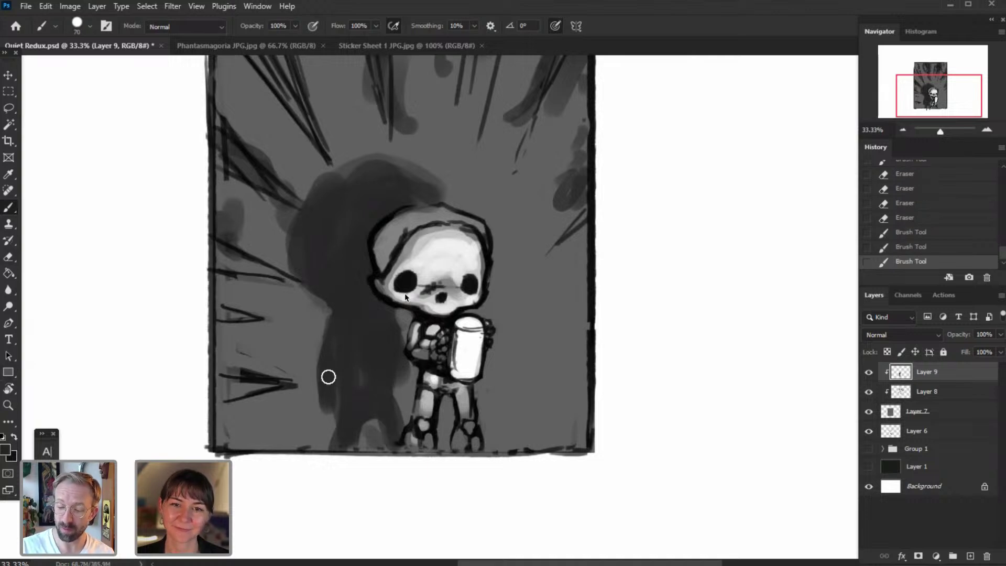
- Erase the cast shadow's edges below its arm and beside the figure's hip to define the legs
{"action": "key", "text": "e"}
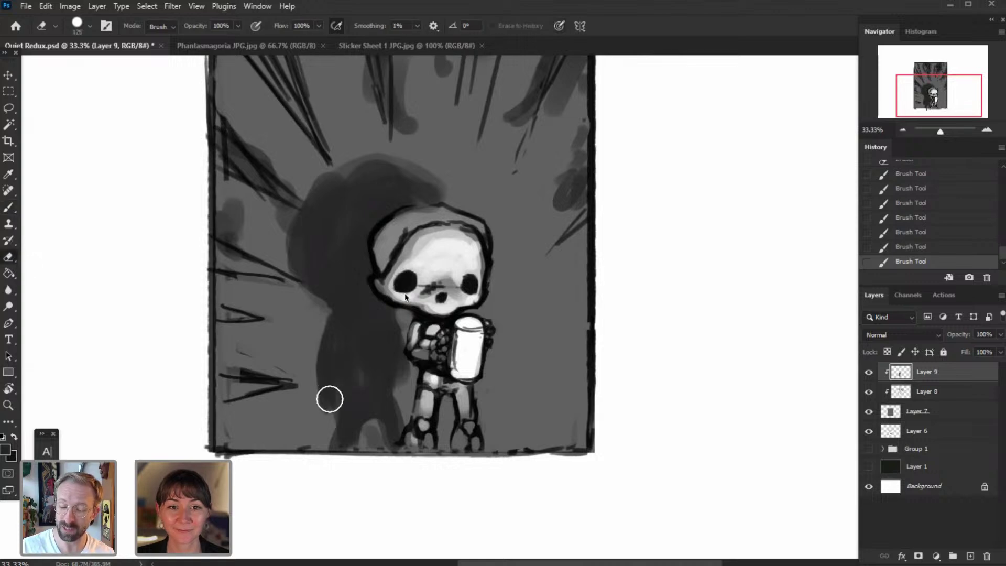
{"action": "left_click_drag", "start_coordinate": [328, 401], "coordinate": [320, 390]}
{"action": "left_click_drag", "start_coordinate": [326, 392], "coordinate": [342, 416]}
{"action": "left_click_drag", "start_coordinate": [407, 397], "coordinate": [417, 365]}
{"action": "key", "text": "bracketleft"}
{"action": "left_click", "coordinate": [428, 350]}
{"action": "left_click", "coordinate": [427, 350]}
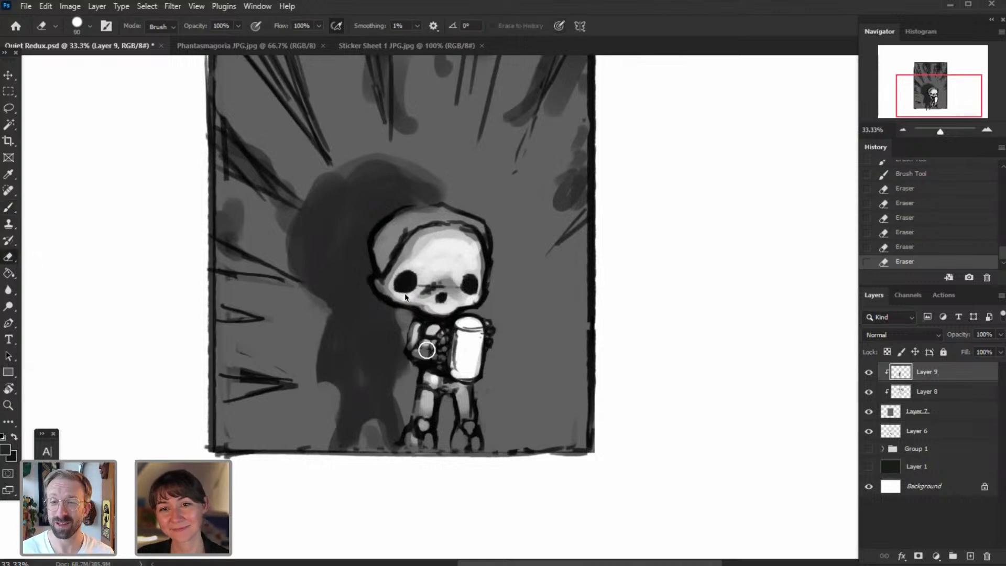
- Enlarge and round the cast shadow's head with dark grey strokes, increasing the brush size
{"action": "left_click", "coordinate": [9, 208]}
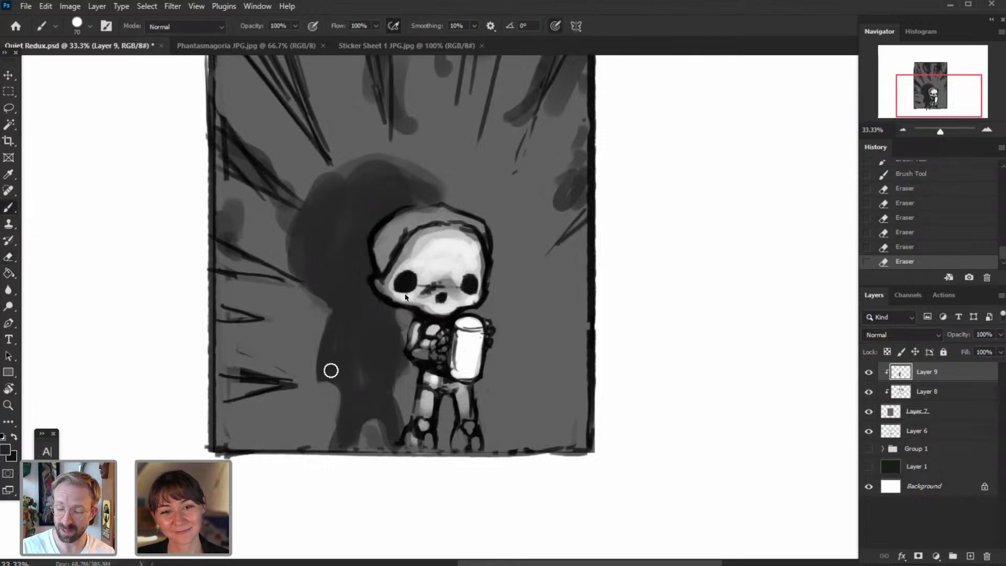
{"action": "key", "text": "bracketright"}
{"action": "mouse_move", "coordinate": [365, 362]}
{"action": "left_mouse_down"}
{"action": "mouse_move", "coordinate": [376, 311]}
{"action": "mouse_move", "coordinate": [400, 348]}
{"action": "mouse_move", "coordinate": [382, 314]}
{"action": "mouse_move", "coordinate": [292, 233]}
{"action": "mouse_move", "coordinate": [322, 169]}
{"action": "left_mouse_up"}
{"action": "key", "text": "bracketright"}
{"action": "key", "text": "bracketright"}
{"action": "key", "text": "bracketright"}
{"action": "key", "text": "bracketright"}
{"action": "key", "text": "bracketright"}
{"action": "key", "text": "bracketright"}
{"action": "left_click_drag", "start_coordinate": [328, 167], "coordinate": [445, 220]}
{"action": "key", "text": "bracketright"}
{"action": "key", "text": "bracketright"}
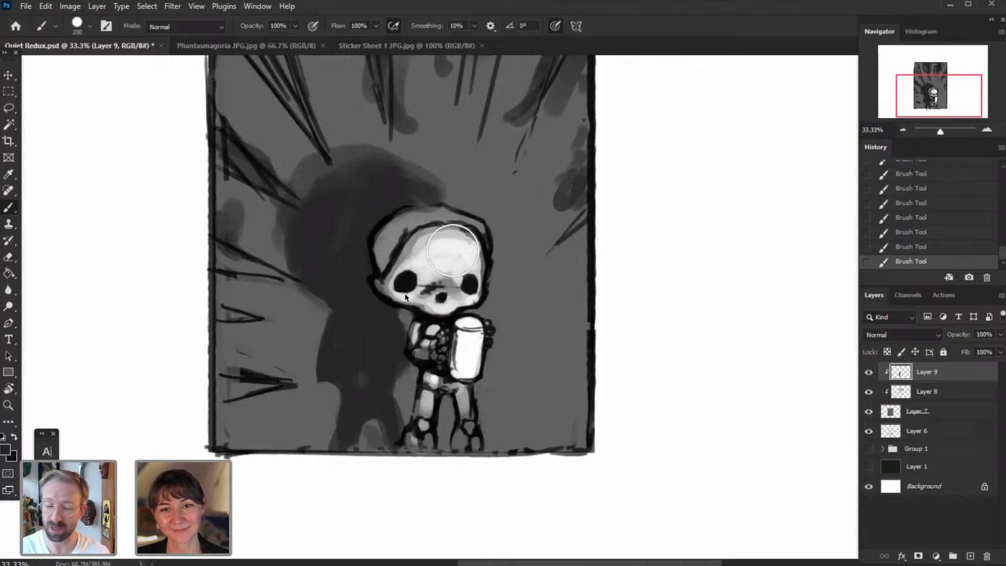
{"action": "left_click_drag", "start_coordinate": [331, 190], "coordinate": [389, 214]}
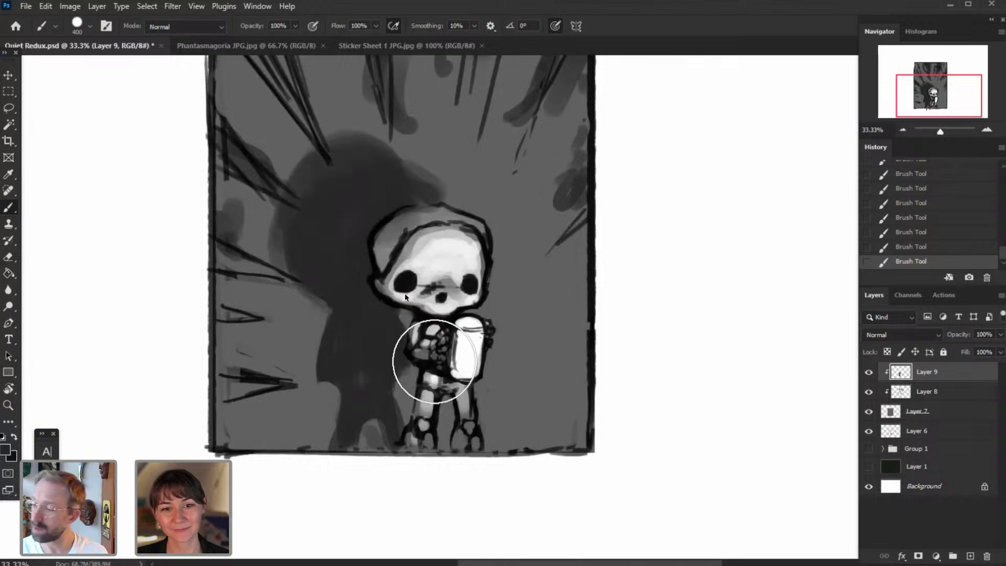
- Erase the stray shadow above the hood to round the shadow's head, and undo the extra eraser stroke
{"action": "left_click_drag", "start_coordinate": [933, 94], "coordinate": [933, 89]}
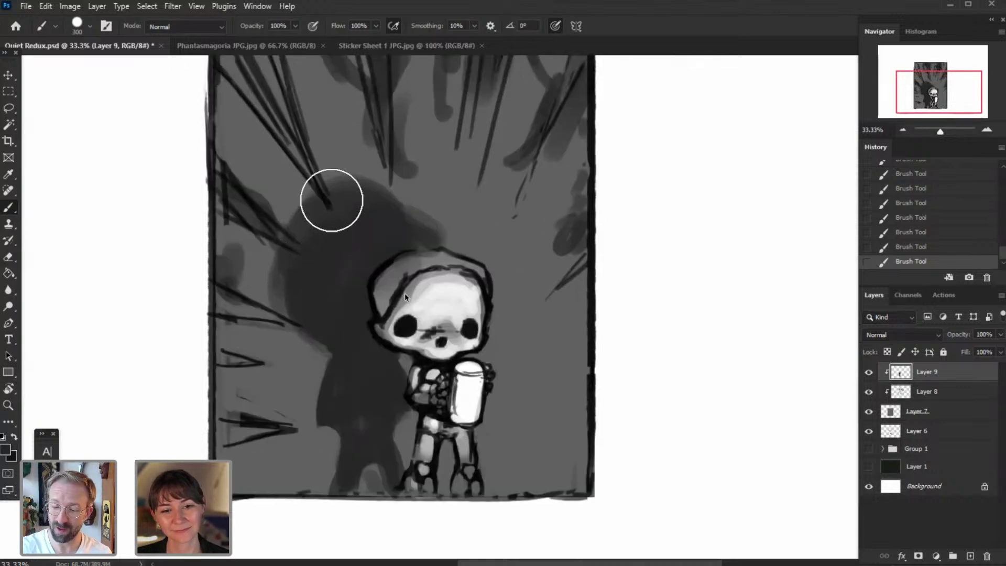
{"action": "key", "text": "bracketleft"}
{"action": "key", "text": "bracketleft"}
{"action": "key", "text": "e"}
{"action": "key", "text": "bracketleft"}
{"action": "mouse_move", "coordinate": [400, 294]}
{"action": "left_mouse_down"}
{"action": "mouse_move", "coordinate": [462, 253]}
{"action": "mouse_move", "coordinate": [451, 301]}
{"action": "left_mouse_up"}
{"action": "key", "text": "bracketright"}
{"action": "key", "text": "bracketright"}
{"action": "left_click", "coordinate": [447, 298]}
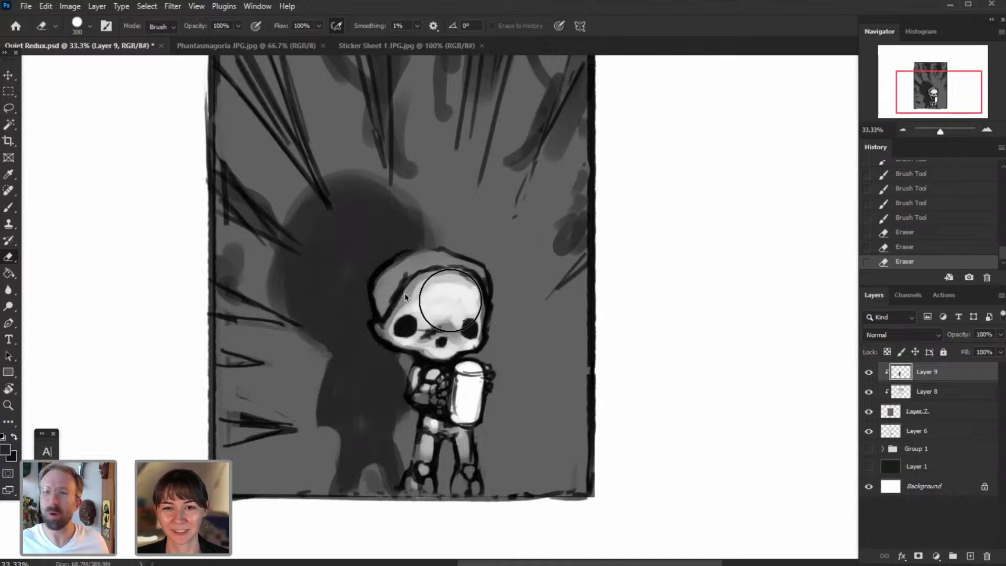
{"action": "left_click_drag", "start_coordinate": [459, 259], "coordinate": [466, 233]}
{"action": "key", "text": "ctrl+z"}
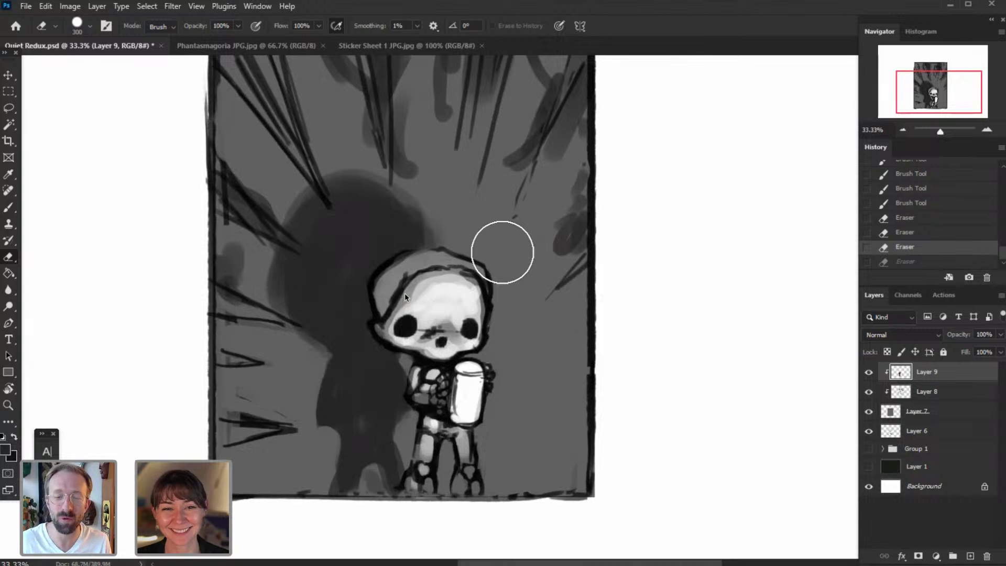
{"action": "left_click", "coordinate": [9, 208]}
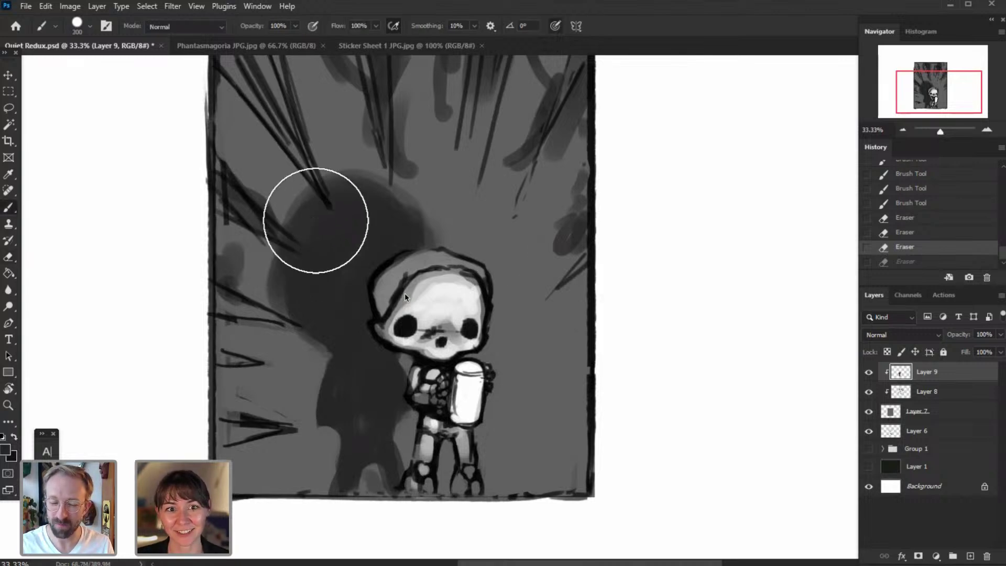
- Fill out the cast shadow's head, torso and outer arm with dark grey strokes, progressively reducing the brush size
{"action": "left_click_drag", "start_coordinate": [329, 320], "coordinate": [344, 341]}
{"action": "left_click_drag", "start_coordinate": [404, 391], "coordinate": [437, 404]}
{"action": "key", "text": "bracketleft"}
{"action": "key", "text": "bracketleft"}
{"action": "key", "text": "bracketleft"}
{"action": "key", "text": "bracketleft"}
{"action": "mouse_move", "coordinate": [335, 360]}
{"action": "left_mouse_down"}
{"action": "mouse_move", "coordinate": [333, 438]}
{"action": "mouse_move", "coordinate": [341, 393]}
{"action": "mouse_move", "coordinate": [321, 425]}
{"action": "left_mouse_up"}
{"action": "key", "text": "bracketleft"}
{"action": "key", "text": "bracketleft"}
{"action": "left_click_drag", "start_coordinate": [327, 377], "coordinate": [323, 423]}
{"action": "key", "text": "bracketleft"}
{"action": "key", "text": "bracketleft"}
{"action": "left_click_drag", "start_coordinate": [327, 374], "coordinate": [325, 422]}
{"action": "key", "text": "bracketright"}
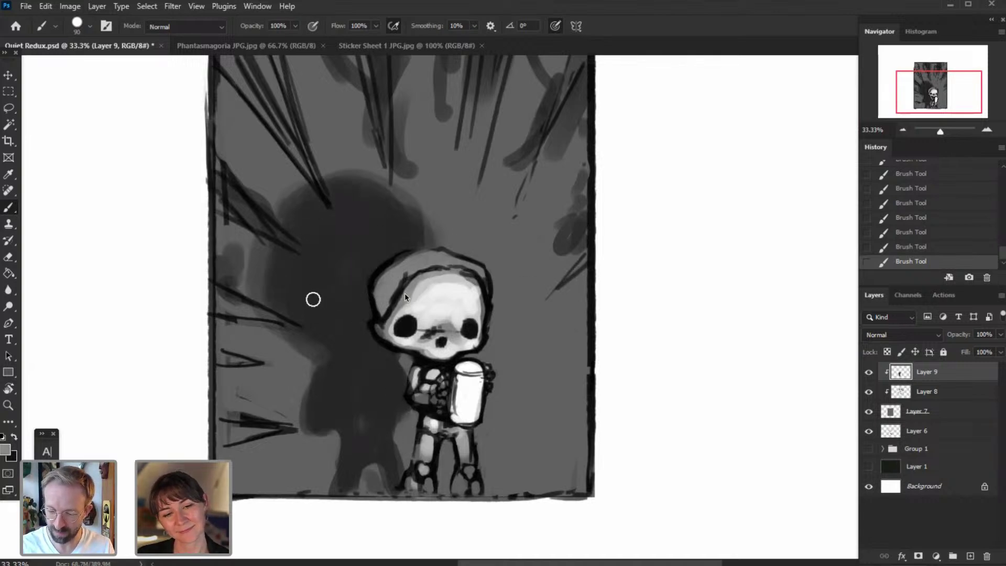
- Paint a small light grey slanted eye in the cast shadow's head on Layer 9, checking the layer's visibility
{"action": "left_click_drag", "start_coordinate": [316, 301], "coordinate": [305, 300]}
{"action": "key", "text": "bracketleft"}
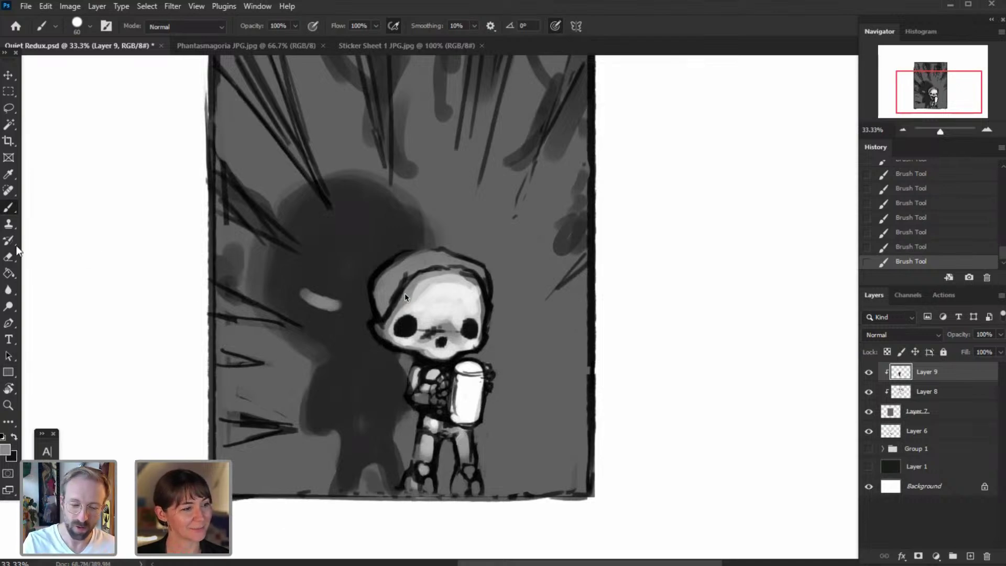
{"action": "left_click", "coordinate": [9, 257]}
{"action": "left_click", "coordinate": [868, 374]}
{"action": "left_click", "coordinate": [869, 373]}
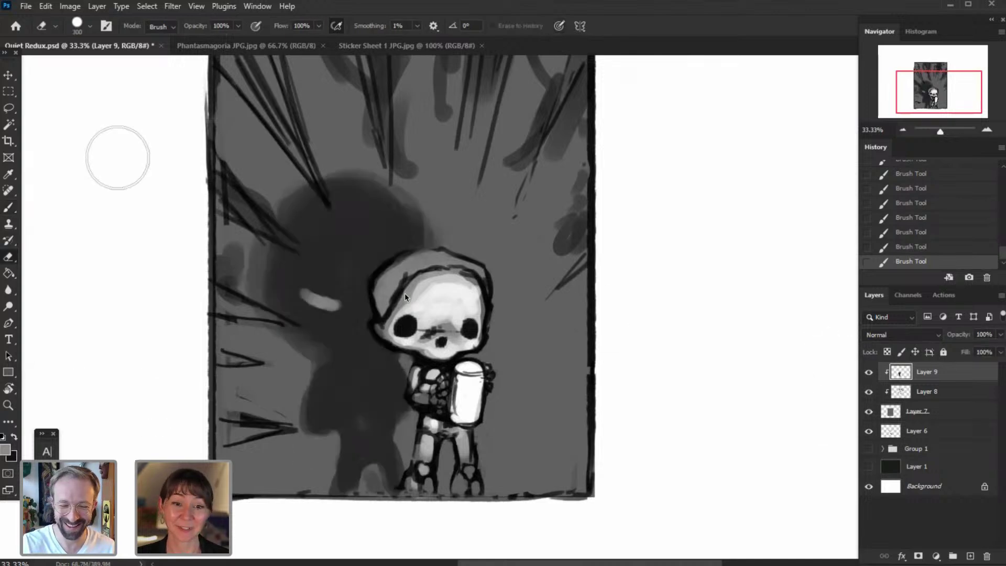
- Select the skeleton figure with a rectangular marquee on Layer 8 and nudge its shading slightly to the right
{"action": "left_click", "coordinate": [910, 394]}
{"action": "left_click", "coordinate": [868, 392]}
{"action": "left_click", "coordinate": [869, 392]}
{"action": "key", "text": "m"}
{"action": "left_click_drag", "start_coordinate": [516, 239], "coordinate": [365, 496]}
{"action": "left_click", "coordinate": [8, 76]}
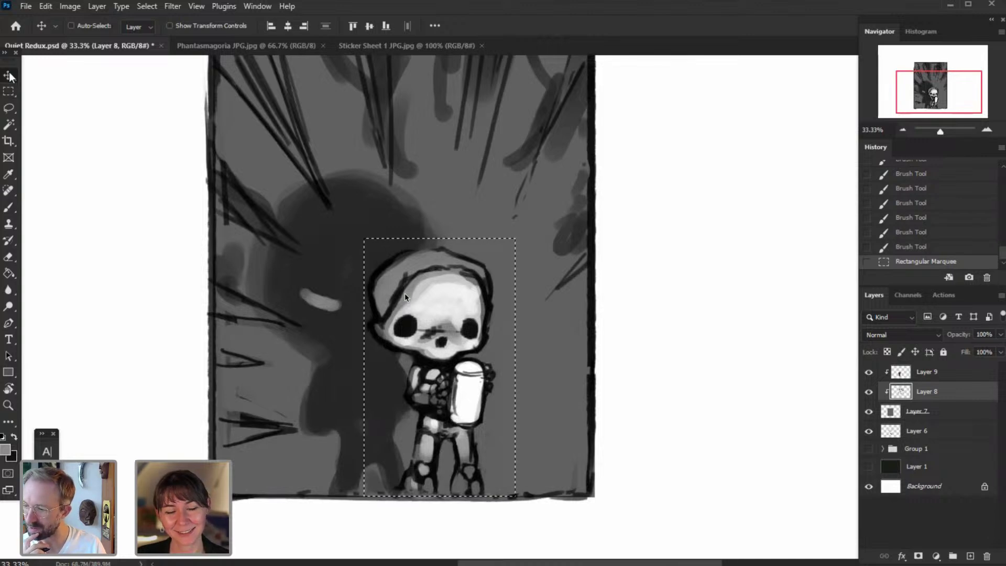
{"action": "key", "text": "Up"}
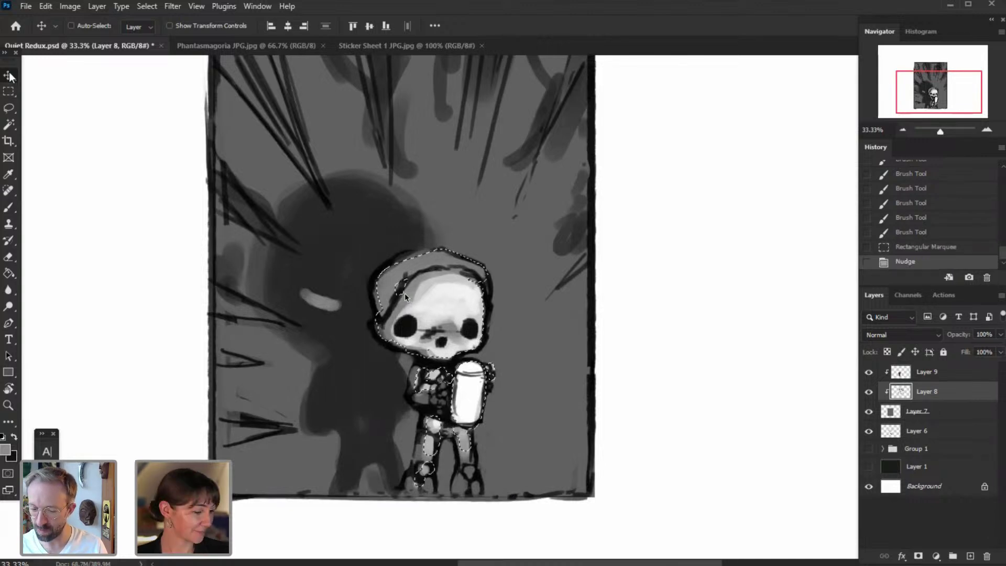
- Select the figure's line art with a rectangular marquee on Layer 6 and nudge it right, away from the shadow
{"action": "left_click", "coordinate": [913, 431]}
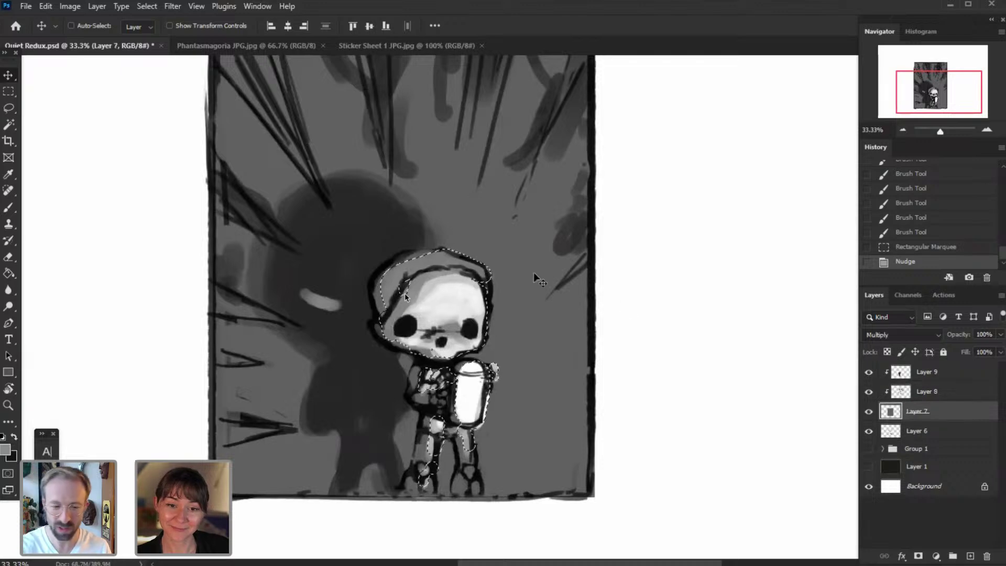
{"action": "key", "text": "m"}
{"action": "left_click_drag", "start_coordinate": [519, 239], "coordinate": [356, 495]}
{"action": "left_click", "coordinate": [9, 79]}
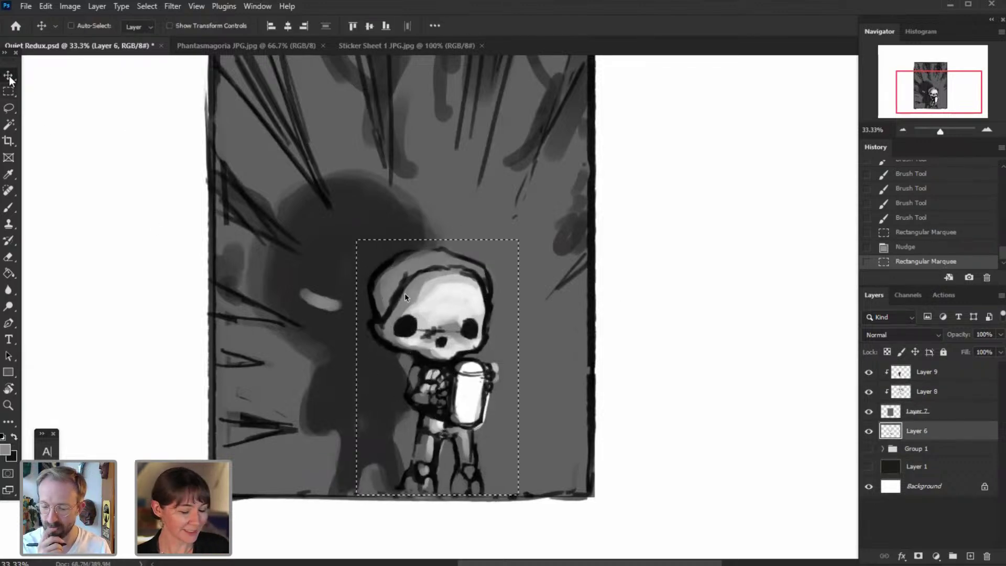
{"action": "key", "text": "shift+Right"}
{"action": "key", "text": "shift+Right"}
{"action": "key", "text": "shift+Right"}
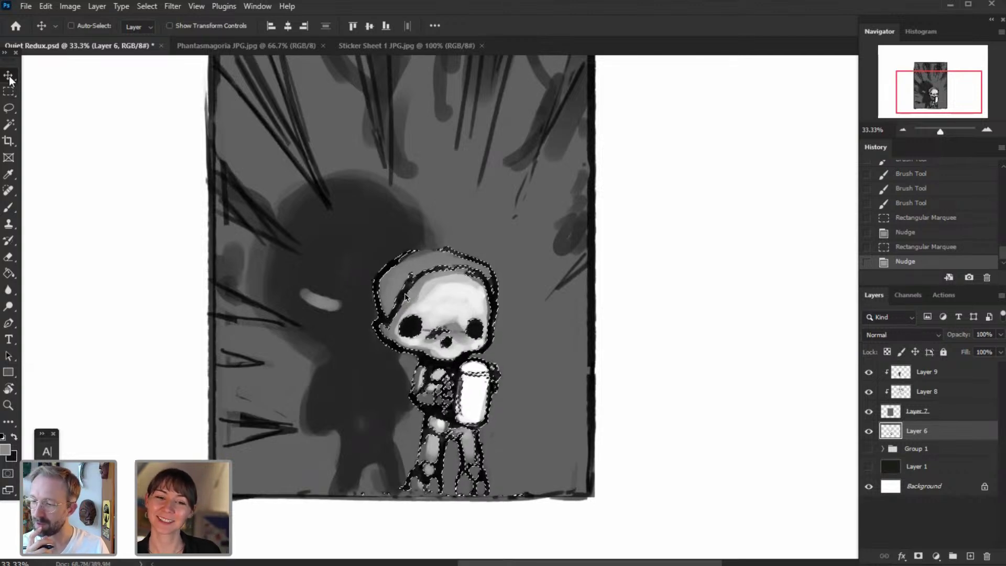
{"action": "key", "text": "shift+Right"}
{"action": "key", "text": "shift+Right"}
{"action": "key", "text": "shift+Right"}
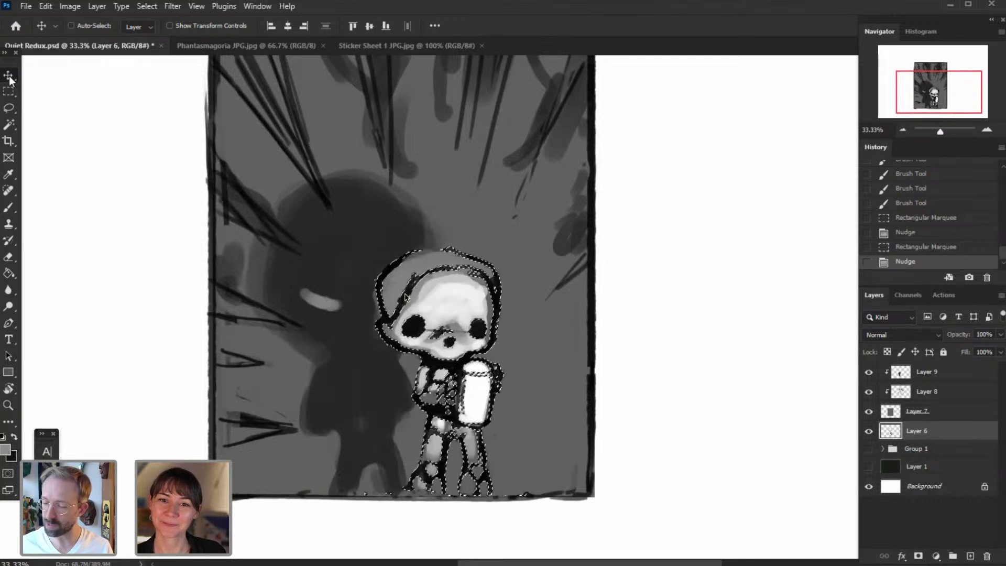
- Reselect the figure's shading on Layer 8, nudge it right to line up with the shifted outlines, and deselect
{"action": "left_click", "coordinate": [898, 398]}
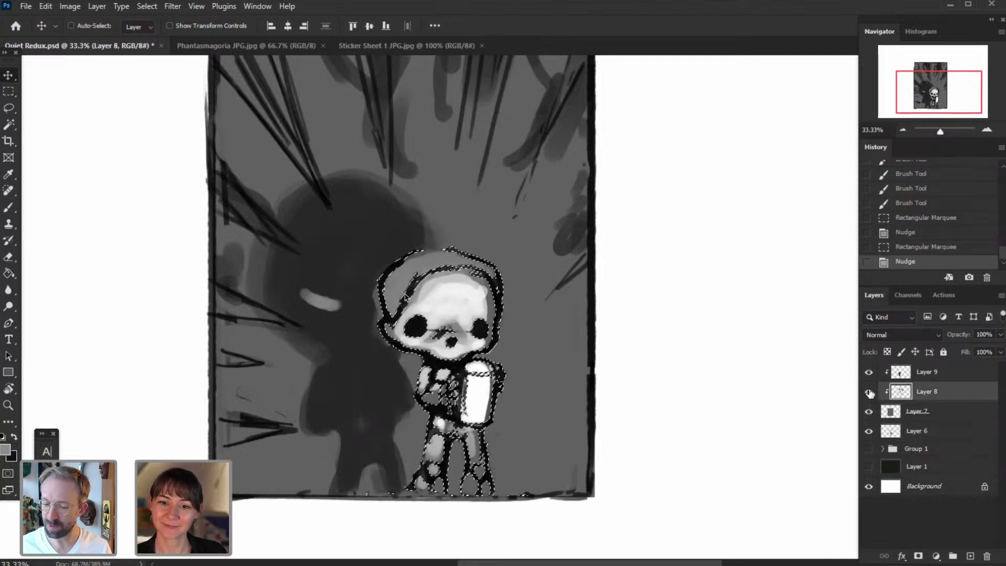
{"action": "key", "text": "m"}
{"action": "left_click_drag", "start_coordinate": [525, 239], "coordinate": [345, 494]}
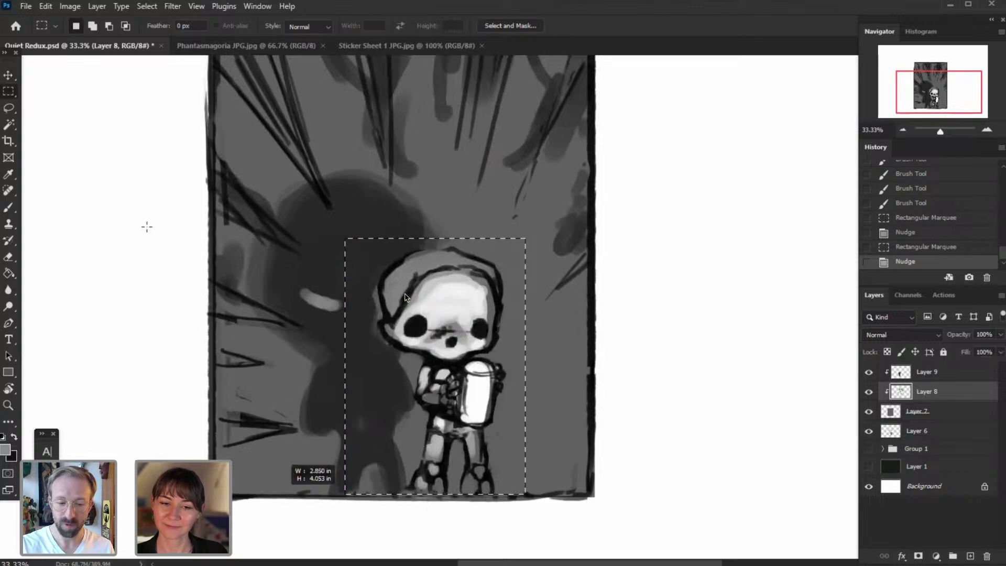
{"action": "left_click", "coordinate": [8, 75]}
{"action": "key", "text": "Right"}
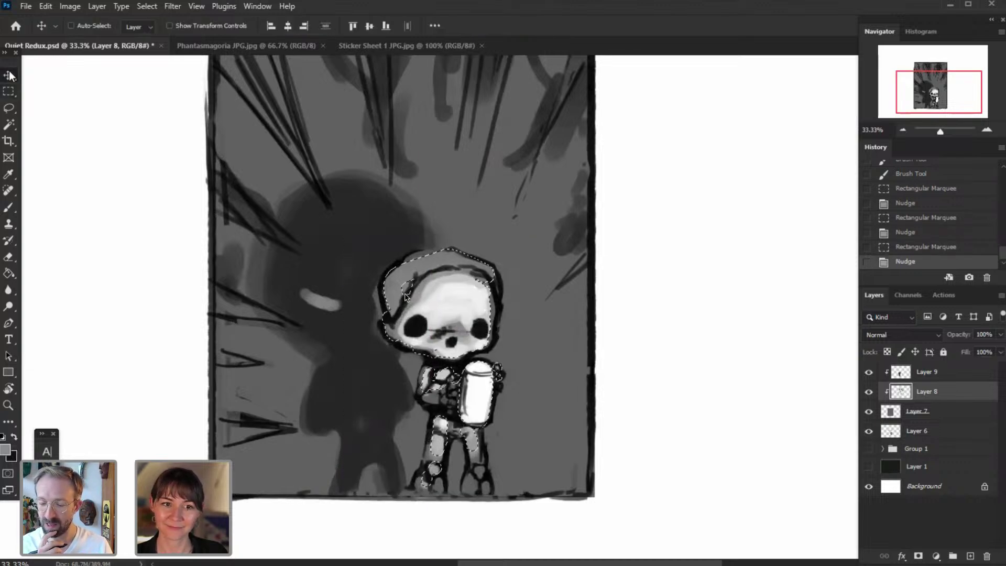
{"action": "left_click", "coordinate": [932, 378]}
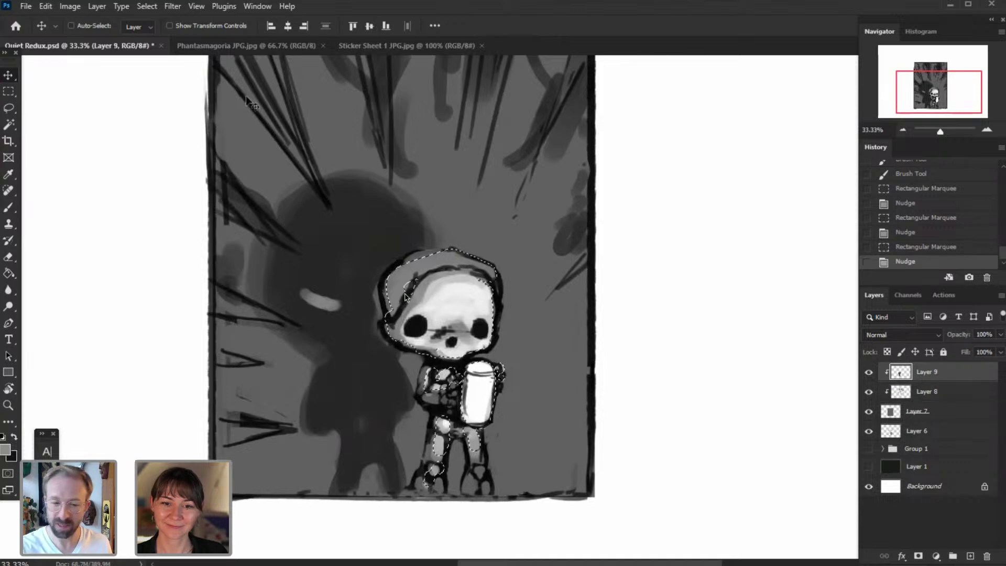
{"action": "left_click", "coordinate": [147, 6]}
{"action": "left_click", "coordinate": [155, 29]}
- Extend and round the cast shadow's head on Layer 9 with sampled dark grey, and reshape its light grey eye
{"action": "key", "text": "b"}
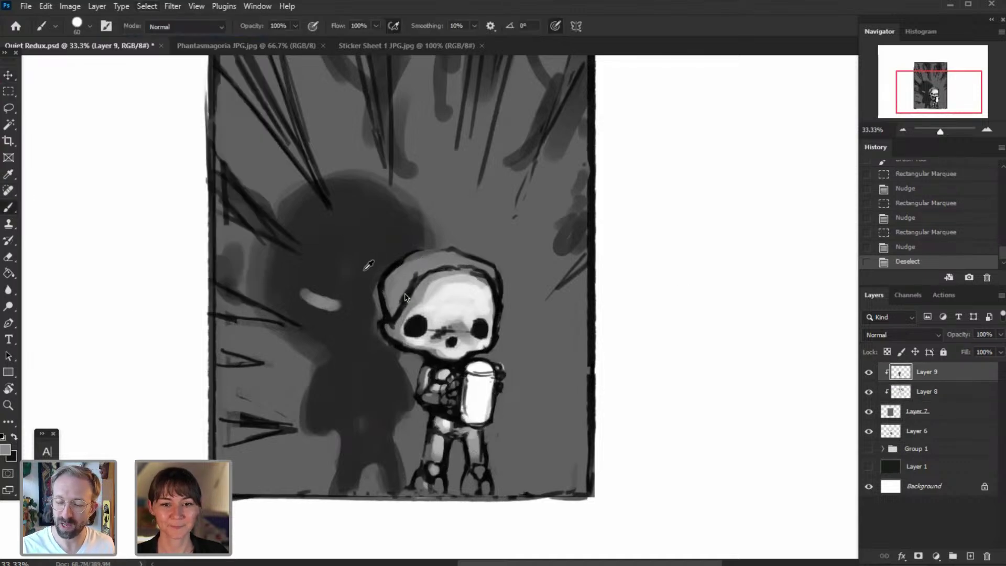
{"action": "left_click", "coordinate": [378, 357]}
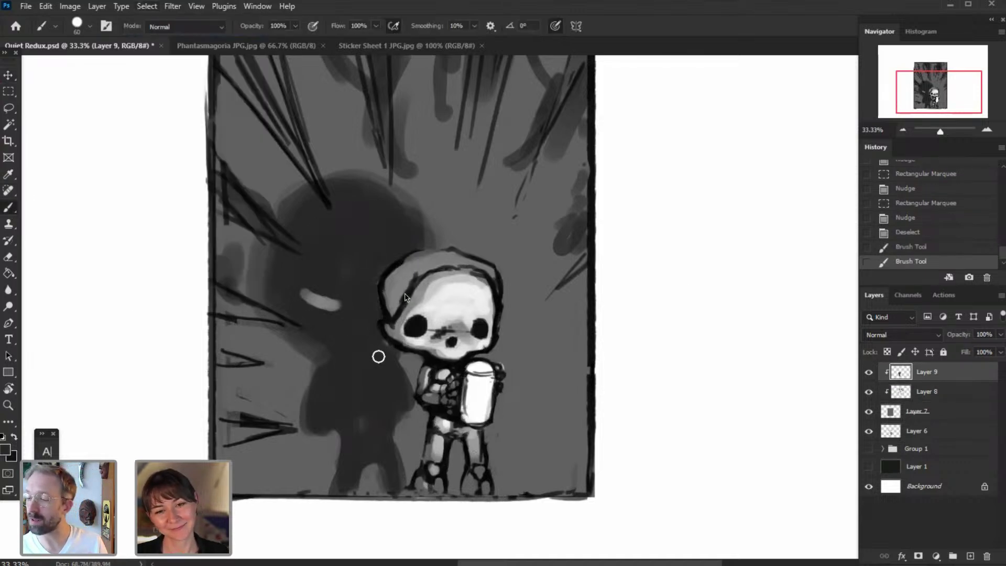
{"action": "key", "text": "]"}
{"action": "key", "text": "]"}
{"action": "key", "text": "]"}
{"action": "left_click", "coordinate": [420, 238]}
{"action": "left_click_drag", "start_coordinate": [419, 238], "coordinate": [414, 210]}
{"action": "key", "text": "]"}
{"action": "key", "text": "]"}
{"action": "left_click_drag", "start_coordinate": [326, 189], "coordinate": [427, 231]}
{"action": "key", "text": "]"}
{"action": "left_click_drag", "start_coordinate": [389, 175], "coordinate": [427, 205]}
{"action": "left_click_drag", "start_coordinate": [290, 305], "coordinate": [334, 346]}
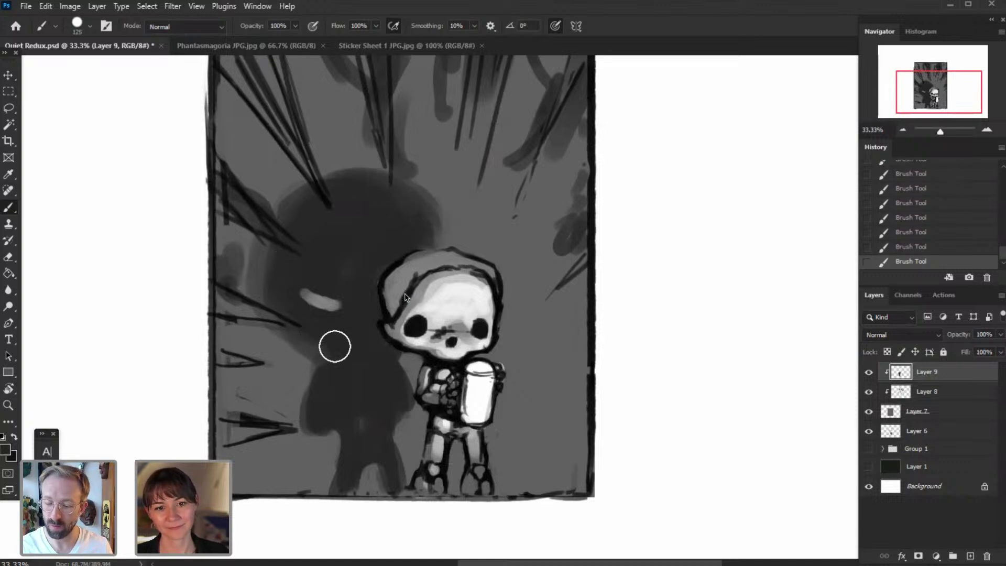
{"action": "left_click_drag", "start_coordinate": [306, 295], "coordinate": [325, 302]}
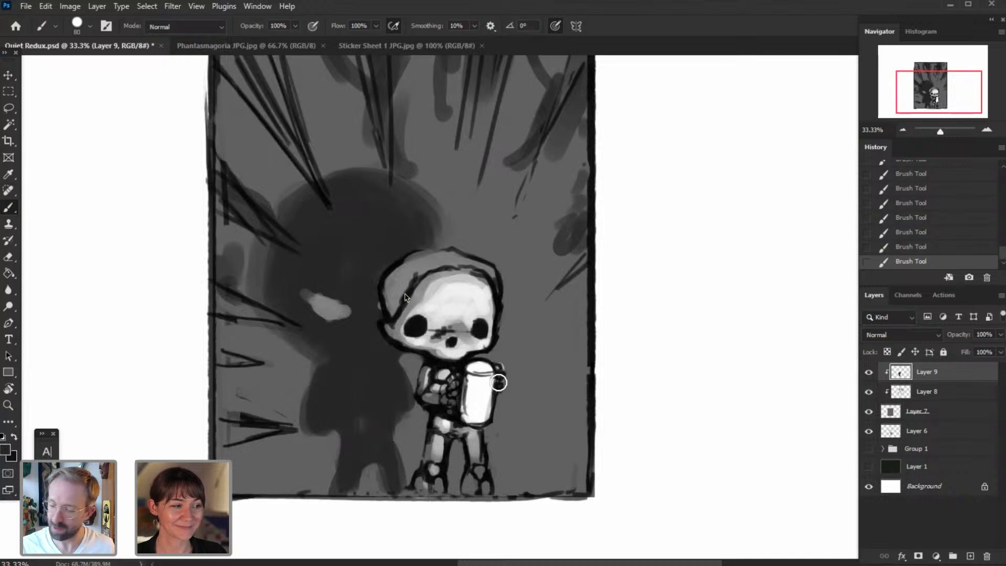
- Paint a soft lighter grey glow on Layer 8 around the cast shadow's head and beside its body, using larger brush sizes
{"action": "left_click", "coordinate": [919, 393]}
{"action": "left_click", "coordinate": [869, 392]}
{"action": "left_click", "coordinate": [869, 392]}
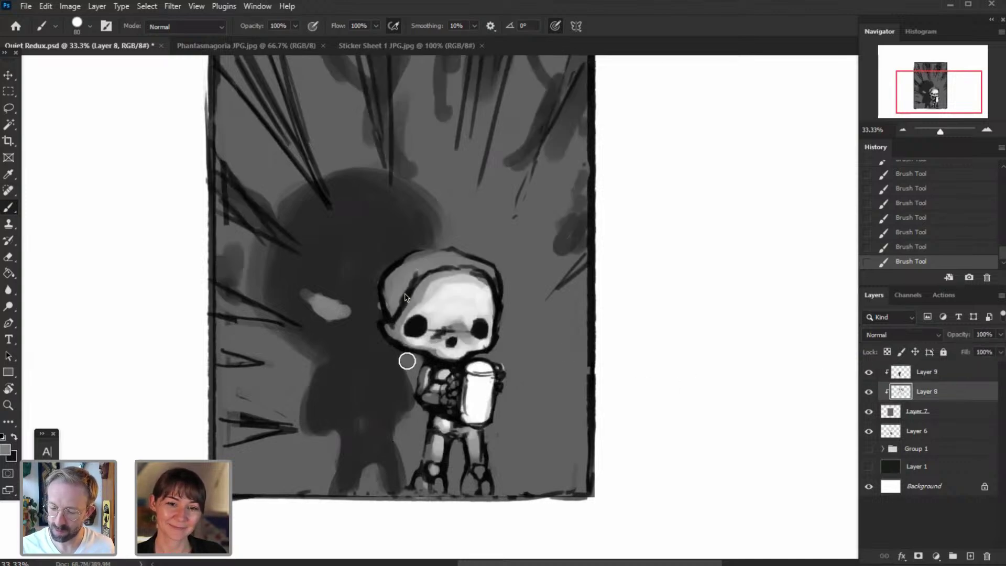
{"action": "left_click_drag", "start_coordinate": [284, 374], "coordinate": [265, 391]}
{"action": "left_click_drag", "start_coordinate": [240, 274], "coordinate": [237, 260]}
{"action": "mouse_move", "coordinate": [281, 182]}
{"action": "left_mouse_down"}
{"action": "mouse_move", "coordinate": [371, 157]}
{"action": "mouse_move", "coordinate": [456, 208]}
{"action": "mouse_move", "coordinate": [346, 132]}
{"action": "left_mouse_up"}
{"action": "key", "text": "bracketright"}
{"action": "key", "text": "bracketright"}
{"action": "key", "text": "bracketright"}
{"action": "key", "text": "bracketleft"}
{"action": "key", "text": "bracketleft"}
{"action": "key", "text": "bracketright"}
{"action": "key", "text": "bracketright"}
{"action": "key", "text": "bracketright"}
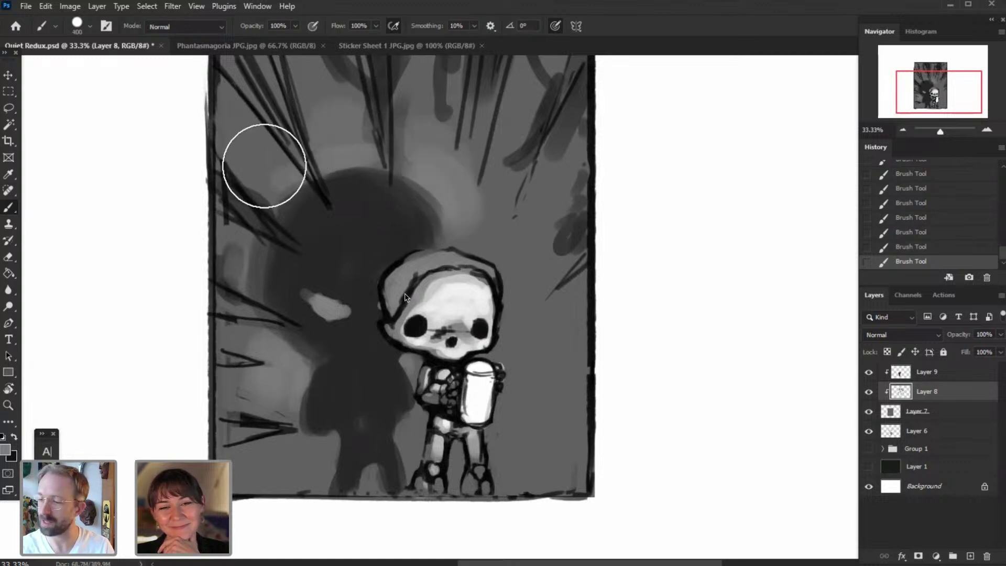
{"action": "key", "text": "bracketleft"}
- Identify the line-art layer and erase the dark ray lines beside the cast shadow's head on Layer 6 with a smaller eraser
{"action": "left_click", "coordinate": [905, 129]}
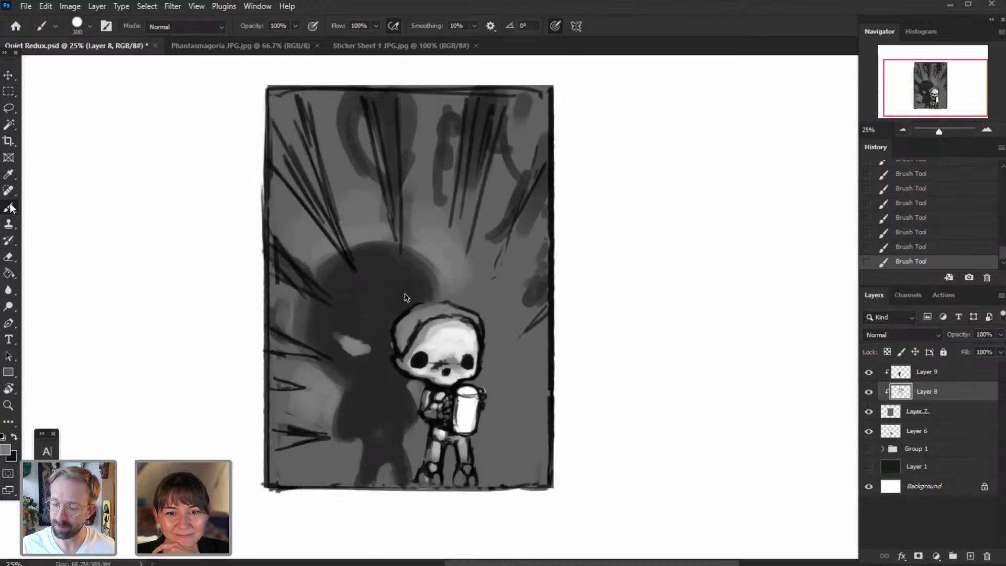
{"action": "left_click", "coordinate": [869, 392]}
{"action": "left_click", "coordinate": [869, 392]}
{"action": "left_click", "coordinate": [869, 411]}
{"action": "left_click", "coordinate": [869, 411]}
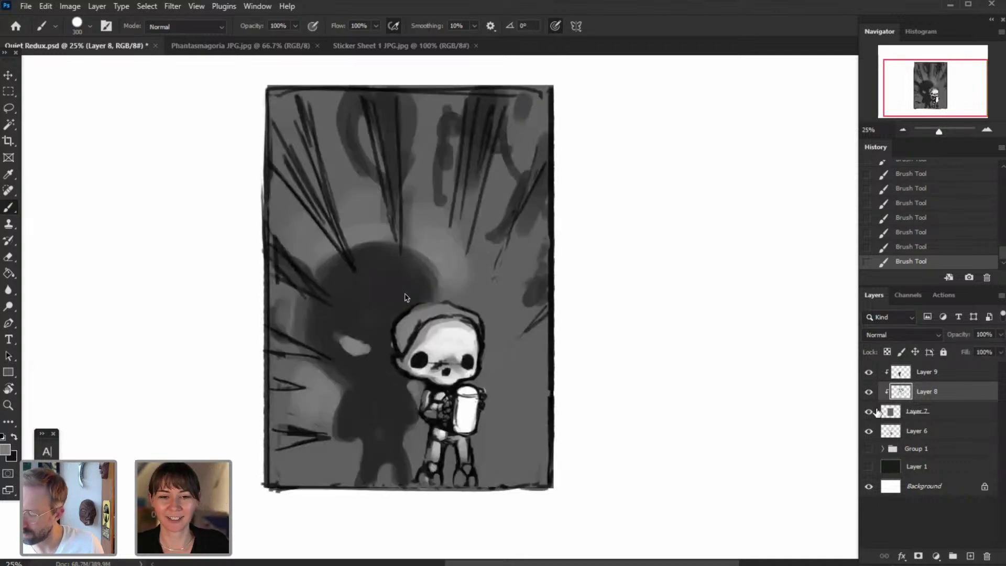
{"action": "left_click", "coordinate": [869, 433]}
{"action": "left_click", "coordinate": [870, 433]}
{"action": "left_click", "coordinate": [938, 435]}
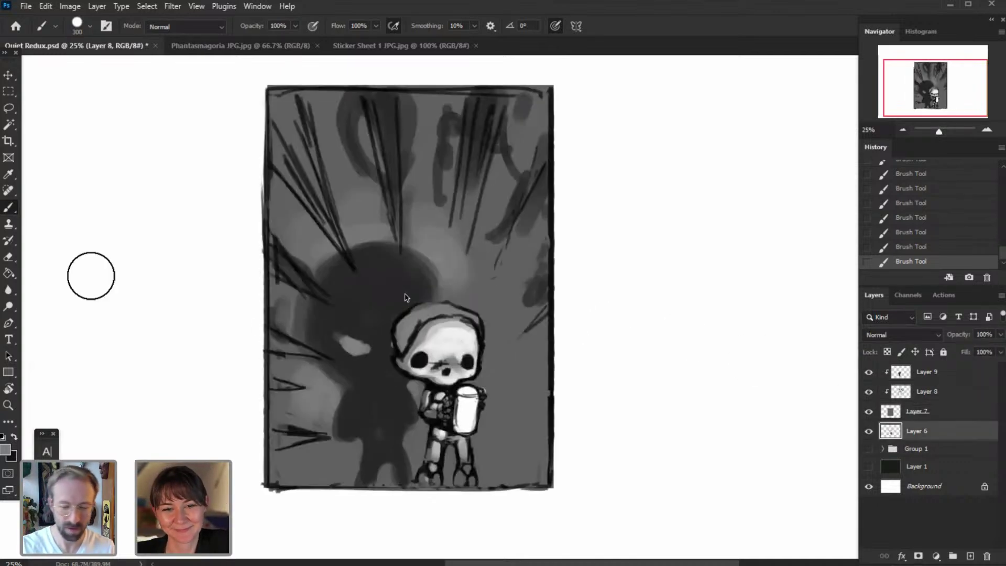
{"action": "left_click", "coordinate": [11, 257]}
{"action": "key", "text": "bracketleft"}
{"action": "key", "text": "bracketleft"}
{"action": "key", "text": "bracketleft"}
{"action": "key", "text": "bracketleft"}
{"action": "key", "text": "bracketleft"}
{"action": "key", "text": "bracketleft"}
{"action": "key", "text": "bracketleft"}
{"action": "key", "text": "bracketleft"}
{"action": "key", "text": "bracketleft"}
{"action": "key", "text": "bracketleft"}
{"action": "key", "text": "bracketleft"}
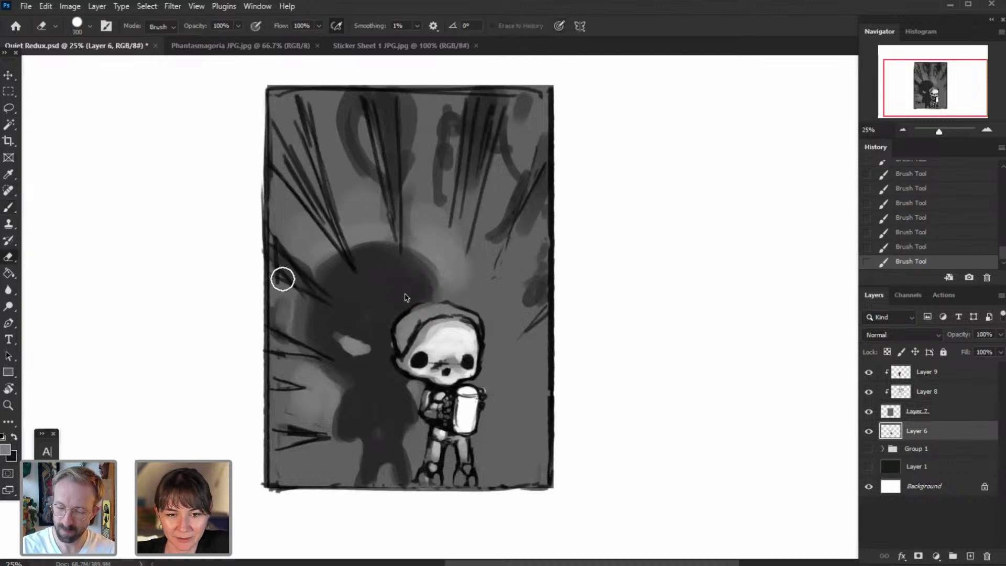
{"action": "left_click_drag", "start_coordinate": [313, 269], "coordinate": [278, 244]}
{"action": "left_click_drag", "start_coordinate": [310, 264], "coordinate": [321, 308]}
{"action": "mouse_move", "coordinate": [369, 190]}
{"action": "left_mouse_down"}
{"action": "mouse_move", "coordinate": [366, 179]}
{"action": "mouse_move", "coordinate": [396, 259]}
{"action": "left_mouse_up"}
{"action": "key", "text": "bracketright"}
{"action": "key", "text": "bracketright"}
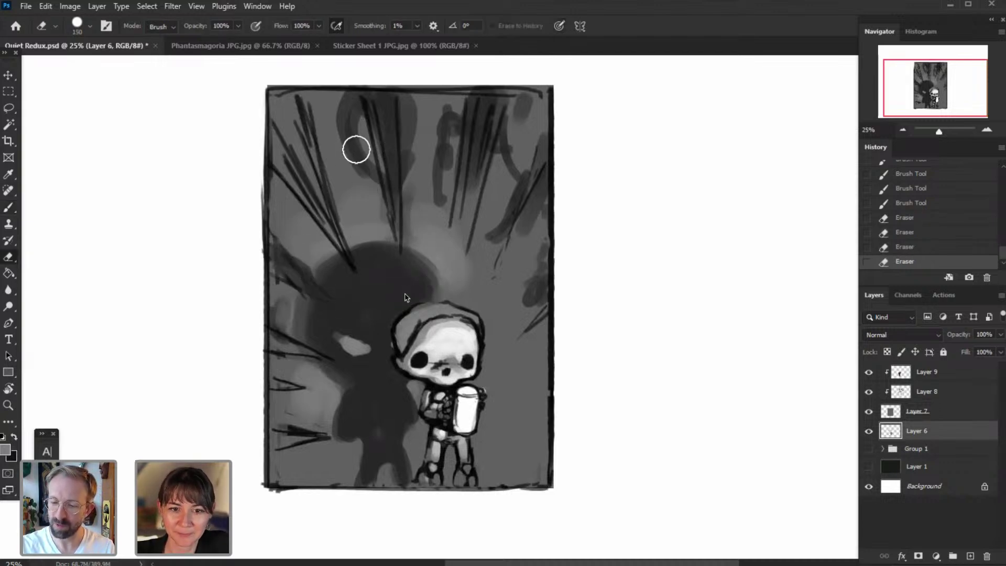
{"action": "left_click_drag", "start_coordinate": [357, 149], "coordinate": [395, 283]}
- Paint sampled dark grey wedges on Layer 8 over the sketched rays in the picture's upper-left corner
{"action": "left_click", "coordinate": [899, 393]}
{"action": "left_click", "coordinate": [869, 392]}
{"action": "left_click", "coordinate": [869, 391]}
{"action": "key", "text": "bracketright"}
{"action": "key", "text": "bracketright"}
{"action": "left_click", "coordinate": [9, 208]}
{"action": "left_click", "coordinate": [305, 155], "text": "alt"}
{"action": "mouse_move", "coordinate": [281, 147]}
{"action": "left_mouse_down"}
{"action": "mouse_move", "coordinate": [304, 149]}
{"action": "mouse_move", "coordinate": [310, 237]}
{"action": "left_mouse_up"}
{"action": "key", "text": "bracketleft"}
{"action": "key", "text": "bracketleft"}
{"action": "key", "text": "bracketleft"}
{"action": "key", "text": "bracketleft"}
{"action": "left_click_drag", "start_coordinate": [317, 161], "coordinate": [336, 219]}
{"action": "left_click_drag", "start_coordinate": [335, 201], "coordinate": [321, 160]}
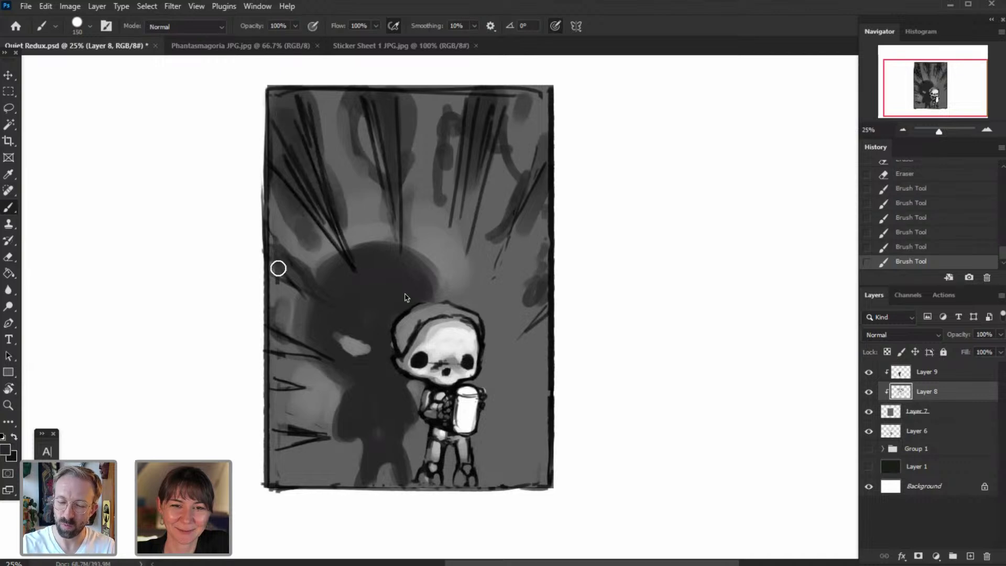
- Darken the rays along the picture's left and right edges and shade its upper-right corner dark grey
{"action": "left_click_drag", "start_coordinate": [275, 348], "coordinate": [299, 356]}
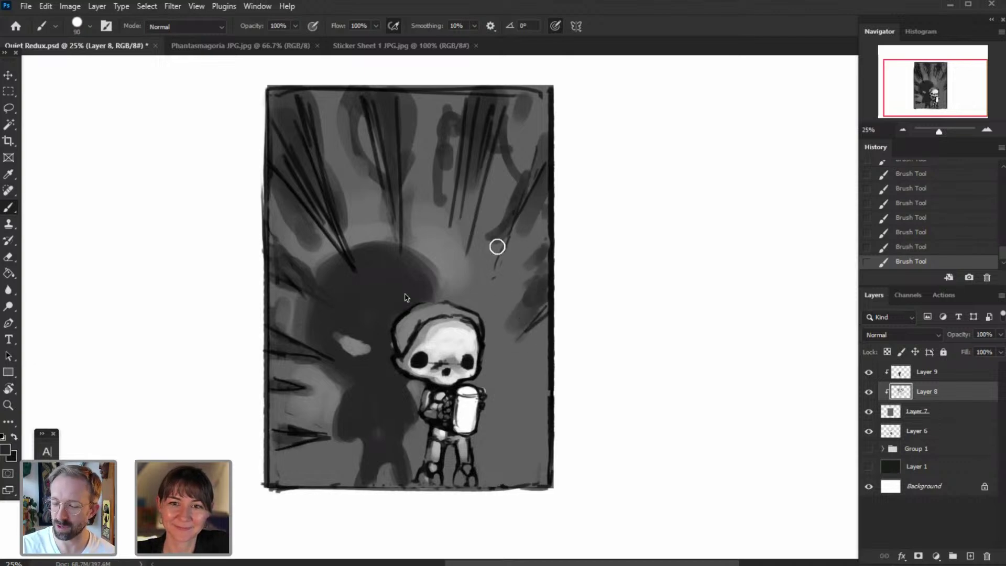
{"action": "key", "text": "bracketright"}
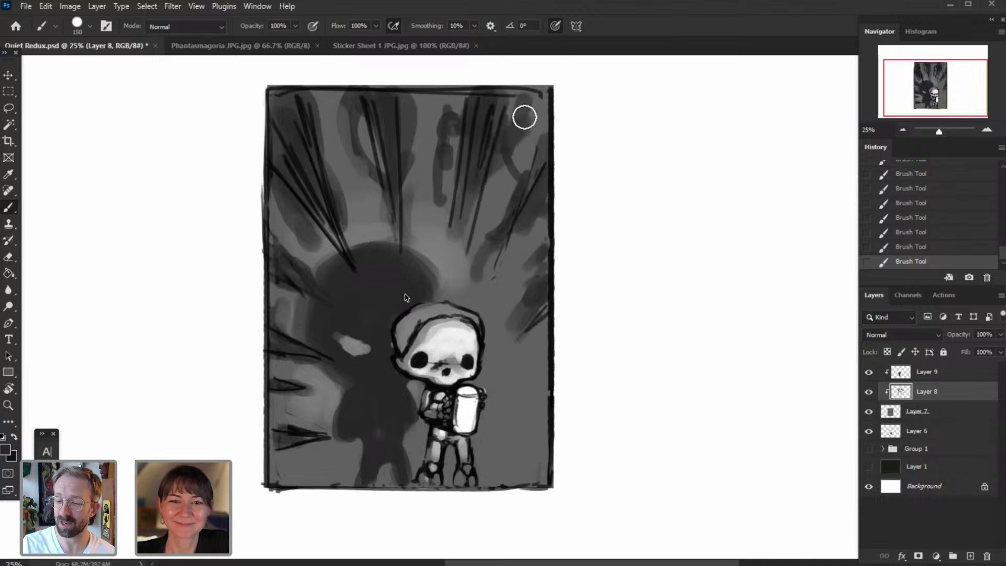
{"action": "key", "text": "bracketleft"}
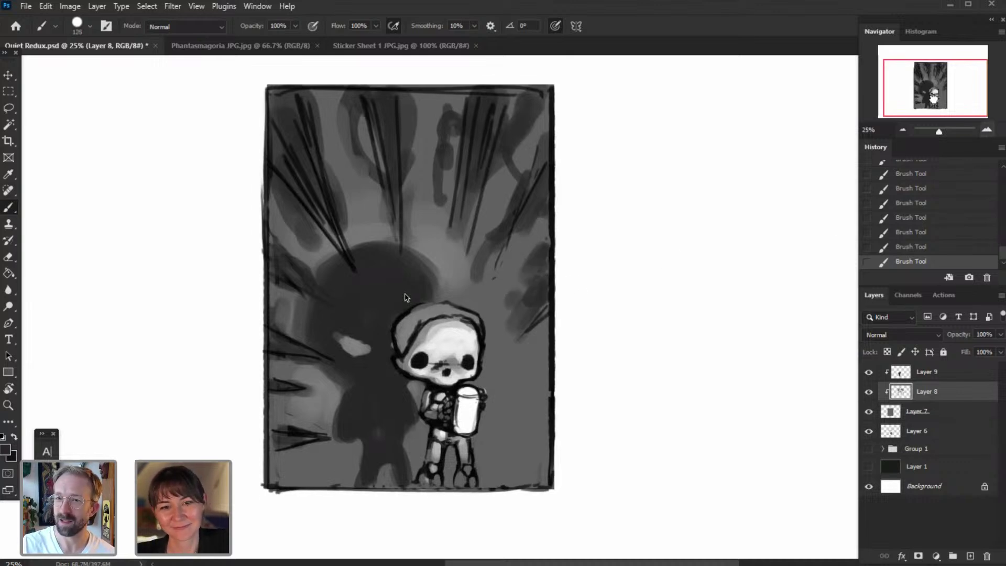
- Darken the background at the picture's lower right beside the figure with dark grey strokes at brush size 600
{"action": "key", "text": "ctrl+plus"}
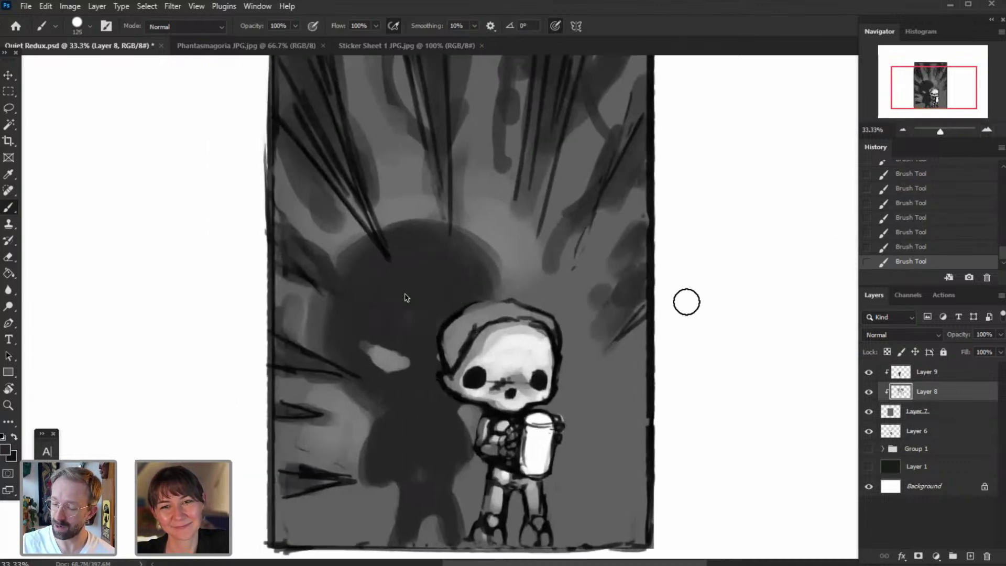
{"action": "key", "text": "bracketright"}
{"action": "key", "text": "bracketright"}
{"action": "key", "text": "bracketright"}
{"action": "key", "text": "bracketright"}
{"action": "key", "text": "bracketright"}
{"action": "key", "text": "bracketright"}
{"action": "key", "text": "bracketright"}
{"action": "key", "text": "bracketright"}
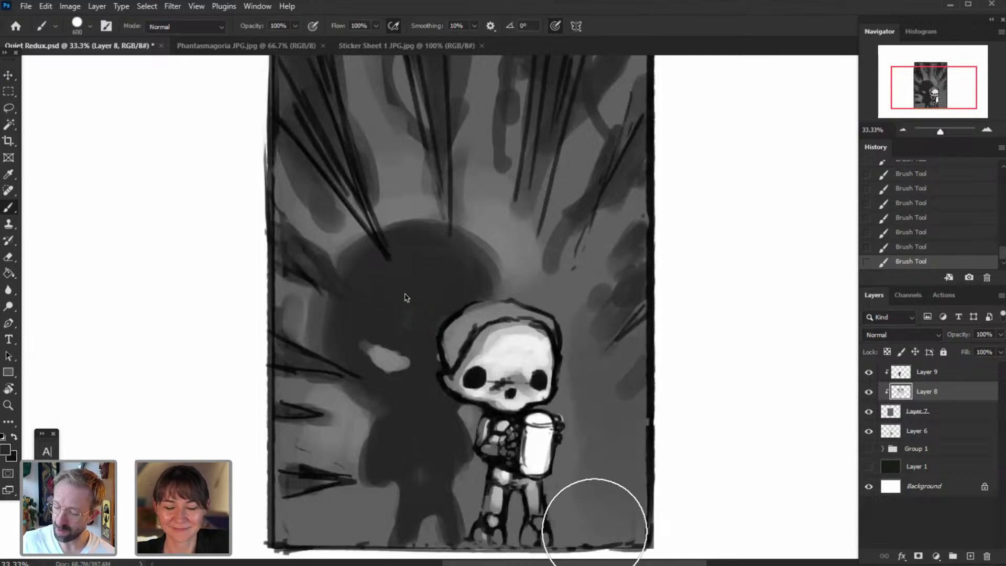
{"action": "mouse_move", "coordinate": [576, 529]}
{"action": "left_mouse_down"}
{"action": "mouse_move", "coordinate": [629, 511]}
{"action": "mouse_move", "coordinate": [630, 461]}
{"action": "mouse_move", "coordinate": [639, 470]}
{"action": "mouse_move", "coordinate": [632, 503]}
{"action": "mouse_move", "coordinate": [613, 452]}
{"action": "left_mouse_up"}
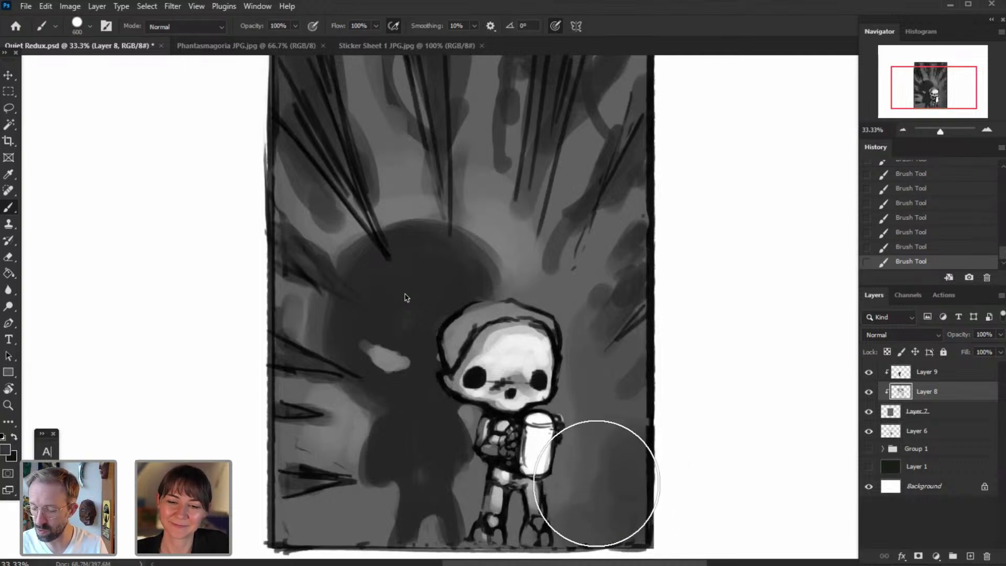
- Blend and widen the dark grey rays along the picture's right side and upper-right corner with a smaller brush
{"action": "key", "text": "bracketleft"}
{"action": "key", "text": "bracketleft"}
{"action": "key", "text": "bracketleft"}
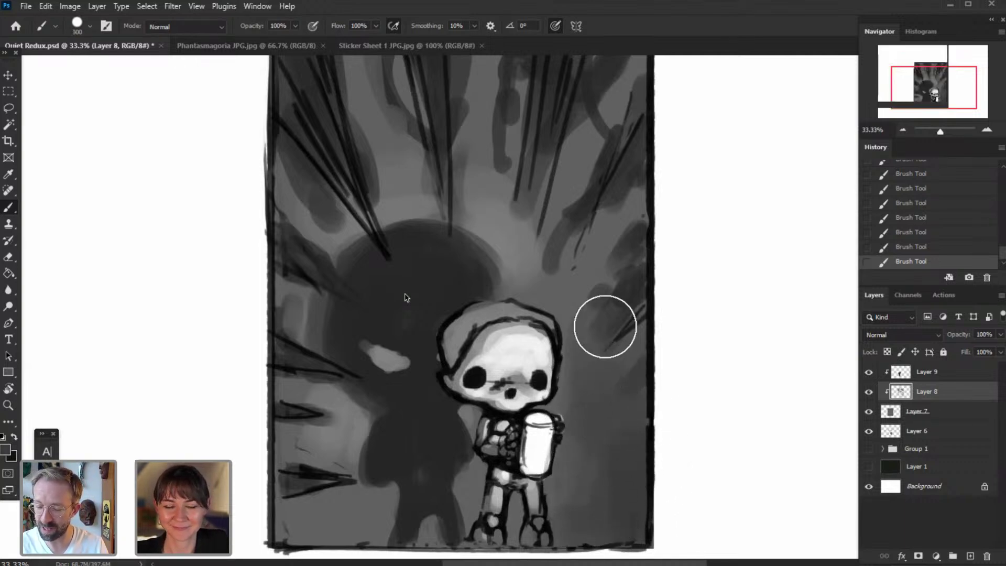
{"action": "key", "text": "bracketright"}
{"action": "key", "text": "bracketright"}
{"action": "key", "text": "bracketleft"}
{"action": "key", "text": "bracketleft"}
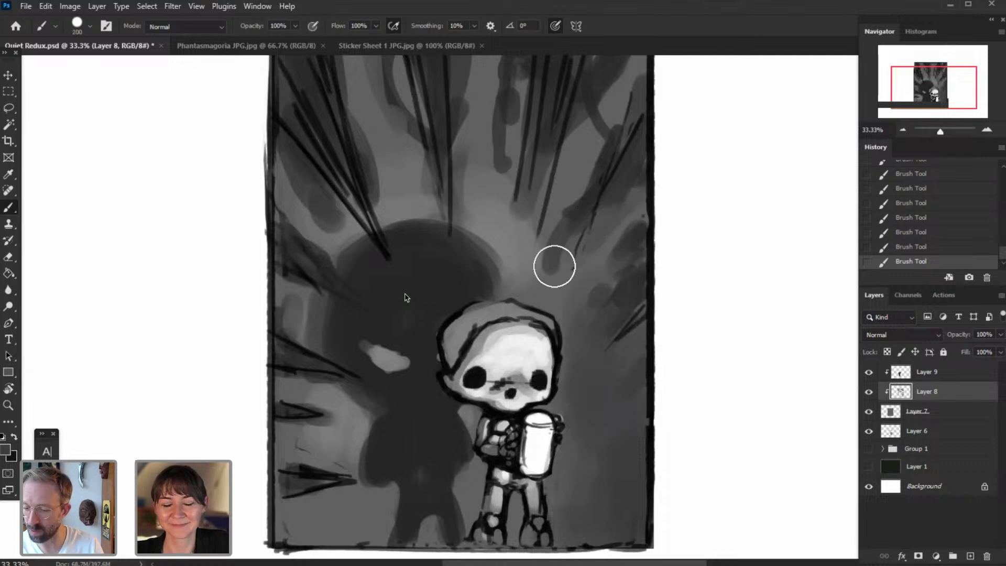
{"action": "key", "text": "bracketright"}
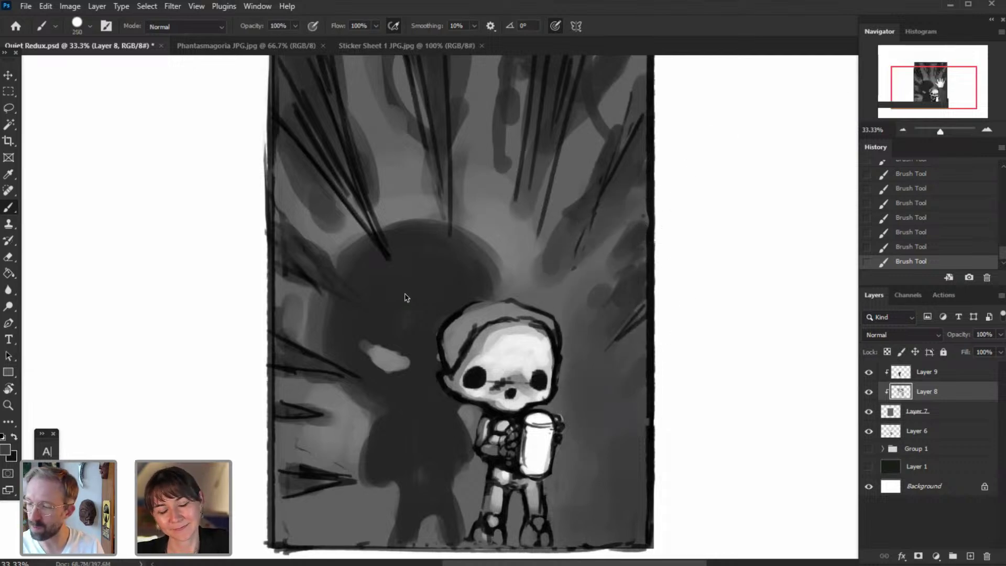
{"action": "left_click_drag", "start_coordinate": [639, 134], "coordinate": [595, 207]}
{"action": "mouse_move", "coordinate": [566, 157]}
{"action": "left_mouse_down"}
{"action": "mouse_move", "coordinate": [520, 219]}
{"action": "mouse_move", "coordinate": [516, 244]}
{"action": "left_mouse_up"}
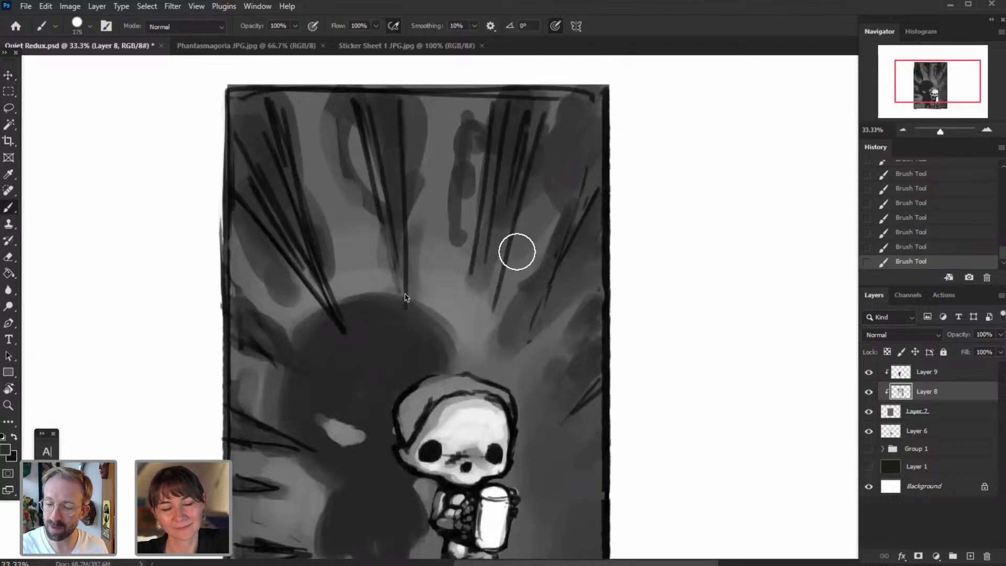
- Blend the rays at the picture's upper centre and right with sampled greys on Layer 8, enlarging the brush to 800
{"action": "left_click", "coordinate": [464, 175], "text": "alt"}
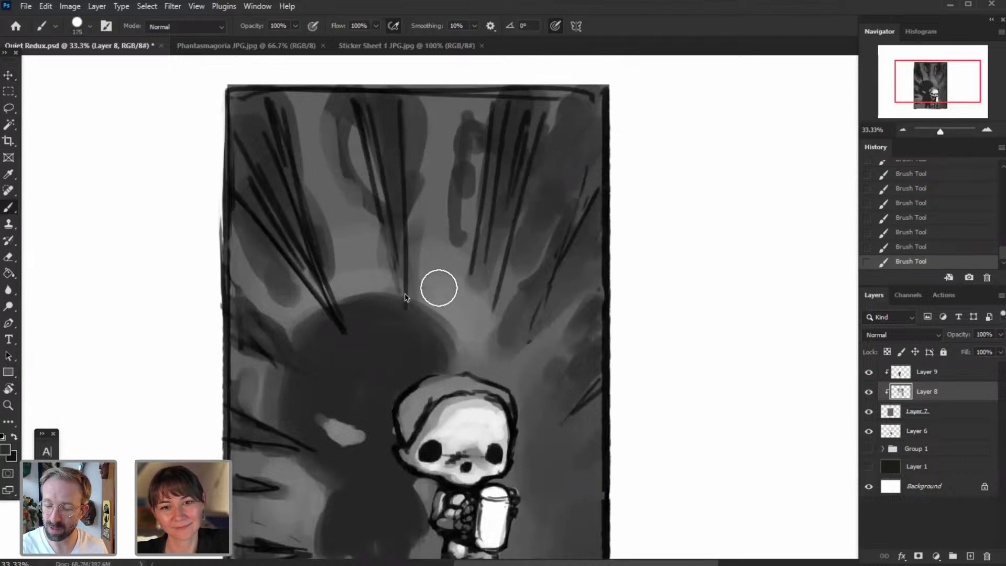
{"action": "left_click", "coordinate": [464, 278], "text": "alt"}
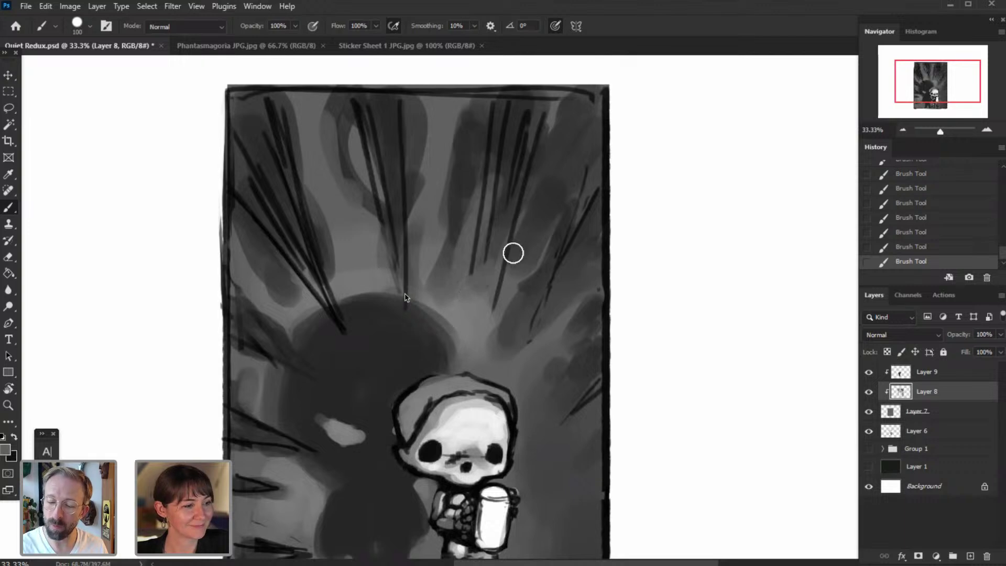
{"action": "left_click_drag", "start_coordinate": [411, 220], "coordinate": [438, 121]}
{"action": "left_click", "coordinate": [393, 136], "text": "alt"}
{"action": "key", "text": "bracketright"}
{"action": "key", "text": "bracketright"}
{"action": "key", "text": "bracketright"}
{"action": "key", "text": "bracketright"}
{"action": "key", "text": "bracketright"}
{"action": "key", "text": "bracketright"}
{"action": "key", "text": "bracketright"}
{"action": "key", "text": "bracketright"}
{"action": "key", "text": "bracketright"}
{"action": "key", "text": "bracketright"}
{"action": "key", "text": "bracketright"}
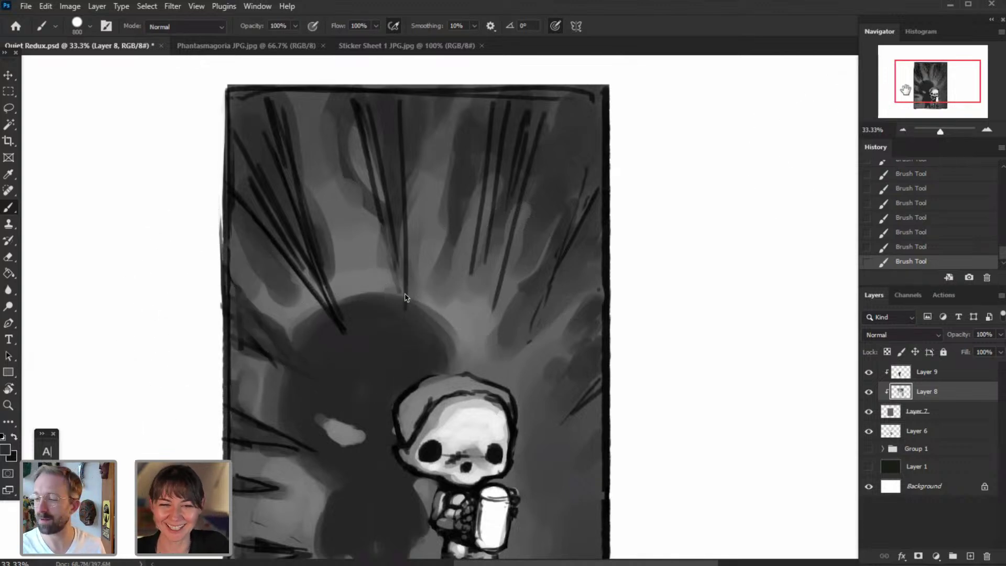
- Shade the picture's lower-left corner beside the cast shadow darker grey with a smaller brush, comparing the last stroke through undo and redo
{"action": "scroll", "coordinate": [406, 297], "scroll_direction": "down", "scroll_amount": 2}
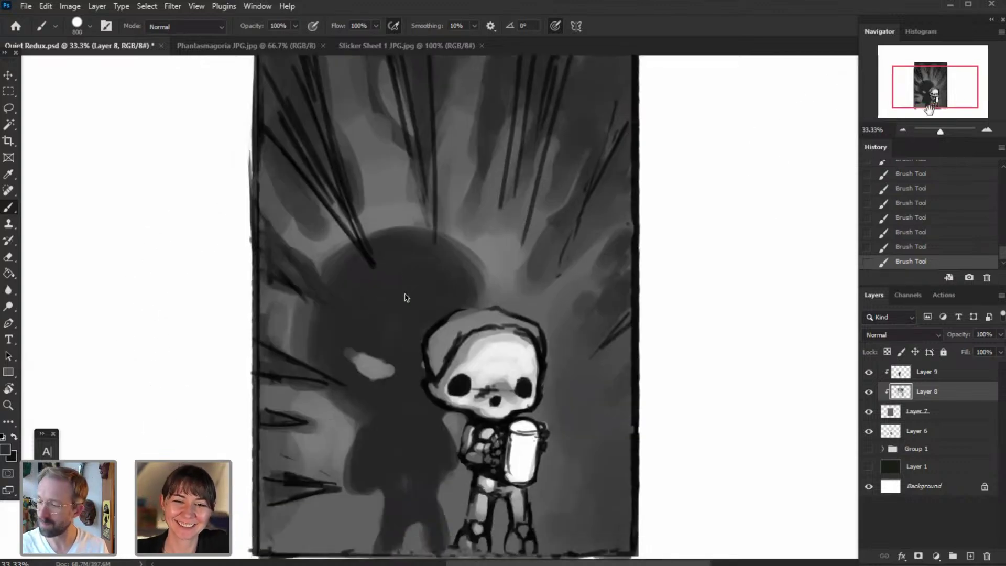
{"action": "left_click_drag", "start_coordinate": [412, 473], "coordinate": [427, 377]}
{"action": "key", "text": "bracketleft"}
{"action": "key", "text": "bracketleft"}
{"action": "key", "text": "bracketleft"}
{"action": "key", "text": "bracketleft"}
{"action": "left_click_drag", "start_coordinate": [306, 442], "coordinate": [350, 441]}
{"action": "key", "text": "bracketleft"}
{"action": "key", "text": "bracketleft"}
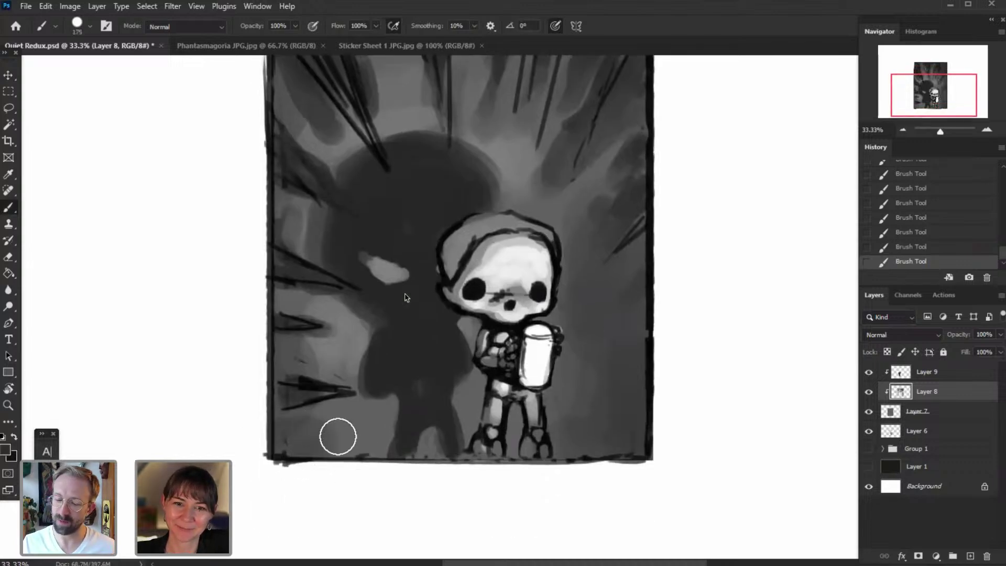
{"action": "key", "text": "bracketleft"}
{"action": "key", "text": "bracketleft"}
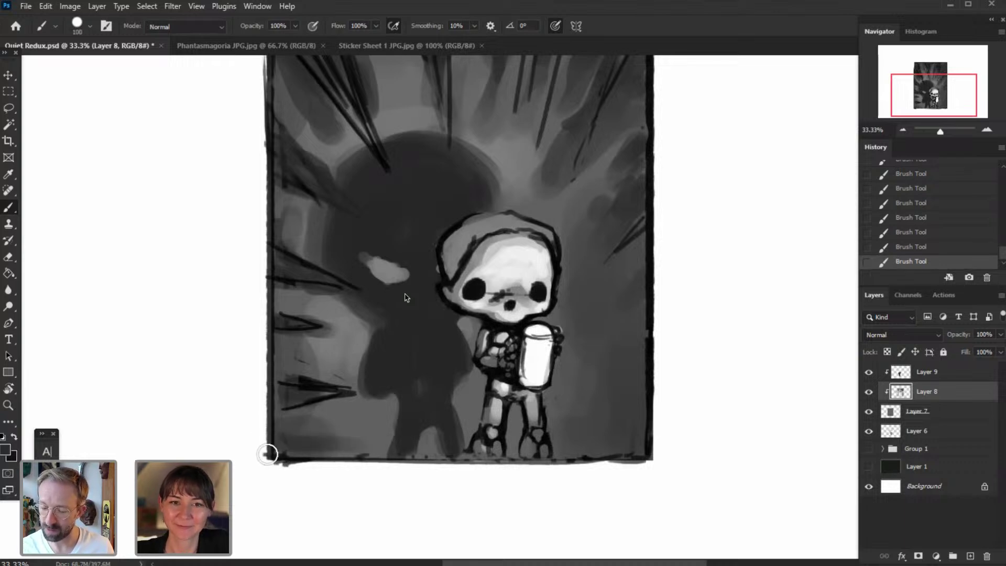
{"action": "key", "text": "ctrl+z"}
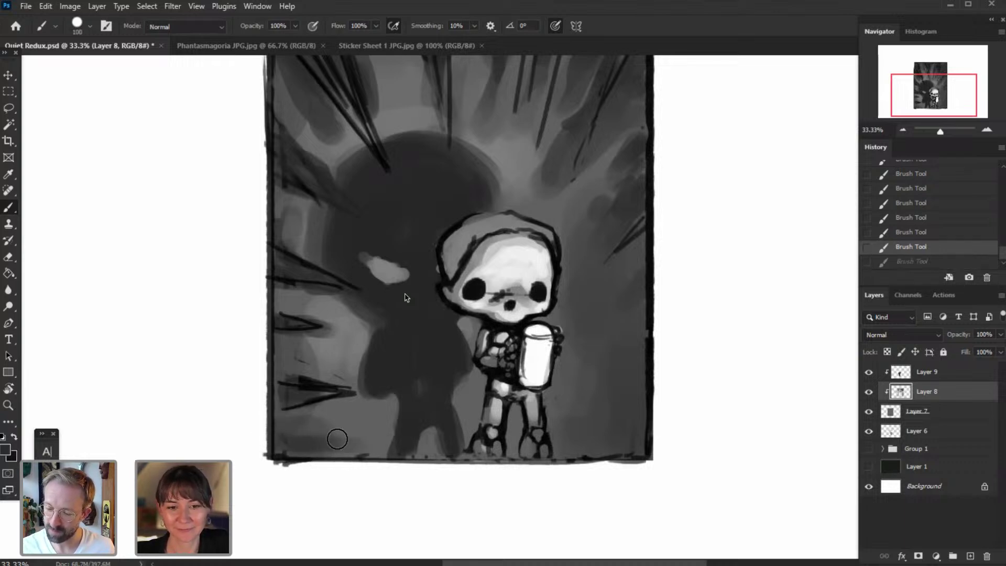
{"action": "key", "text": "ctrl+shift+z"}
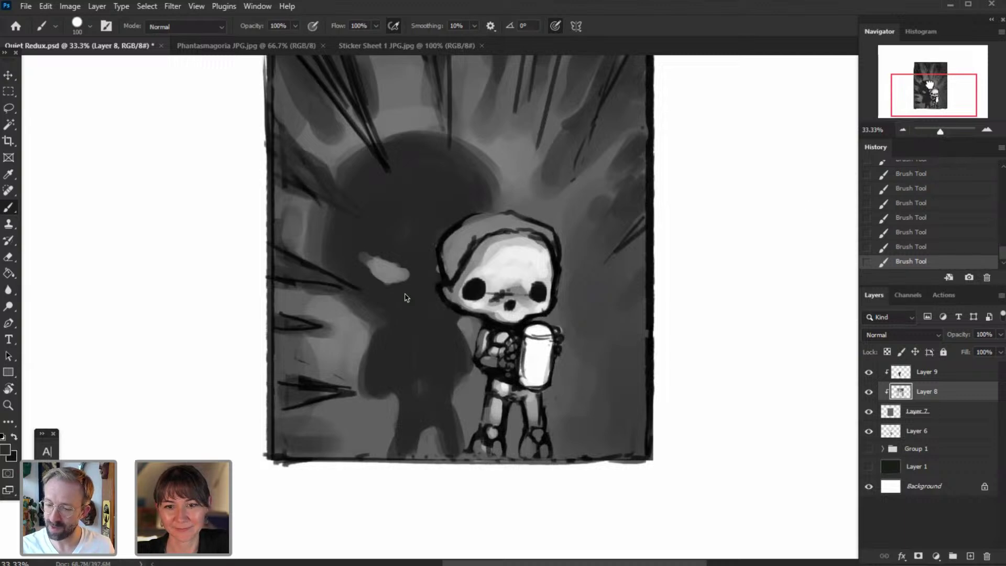
- Create a new layer named Layer 10 above Layer 9 and clip it to the layers below
{"action": "left_click_drag", "start_coordinate": [929, 83], "coordinate": [935, 77]}
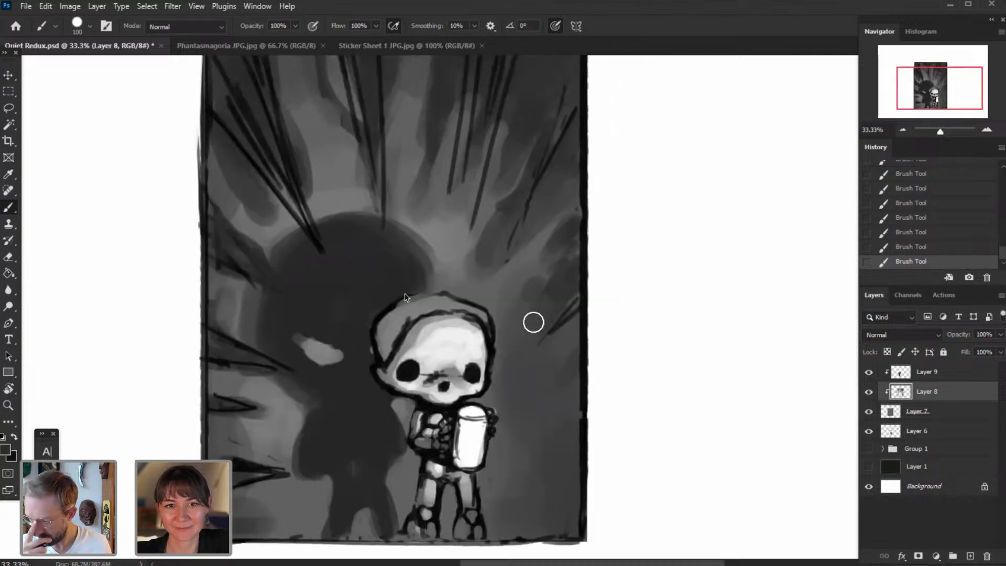
{"action": "left_click", "coordinate": [934, 371]}
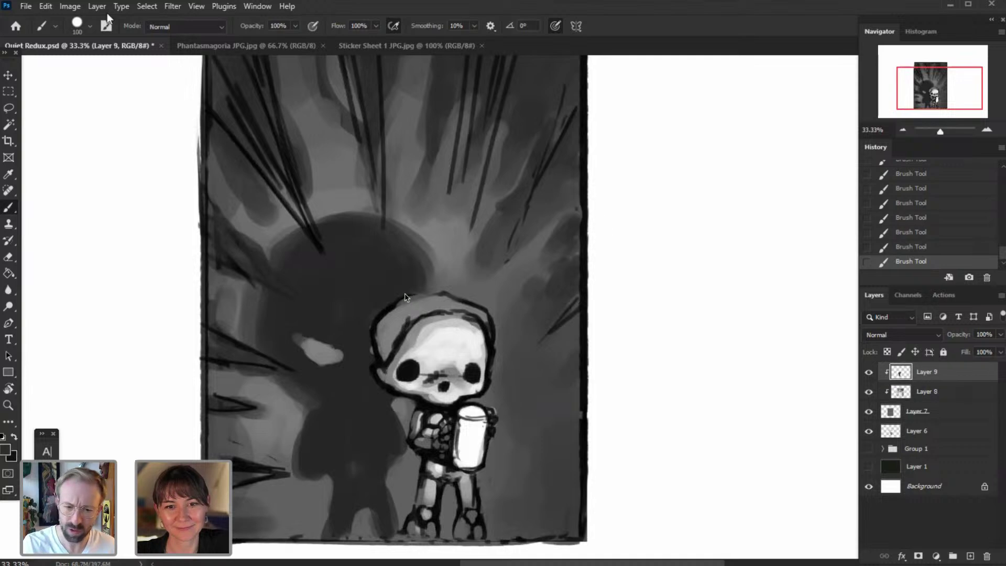
{"action": "left_click", "coordinate": [97, 6]}
{"action": "mouse_move", "coordinate": [135, 17]}
{"action": "left_click", "coordinate": [284, 19]}
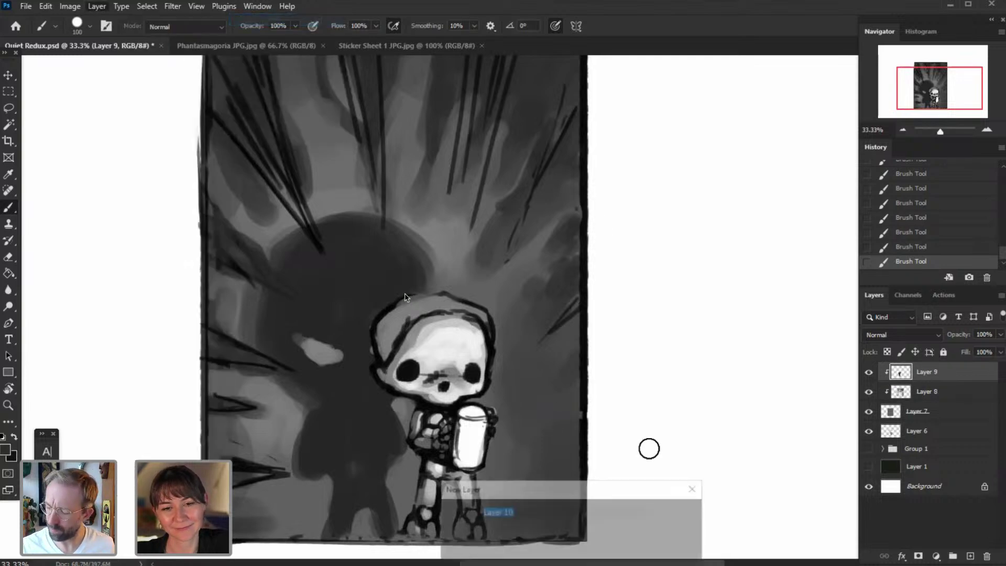
{"action": "left_click", "coordinate": [687, 512]}
{"action": "key", "text": "ctrl+alt+g"}
- Group Layer 6 through Layer 10 into one layer group
{"action": "left_click", "coordinate": [925, 452], "text": "shift"}
{"action": "left_click", "coordinate": [96, 5]}
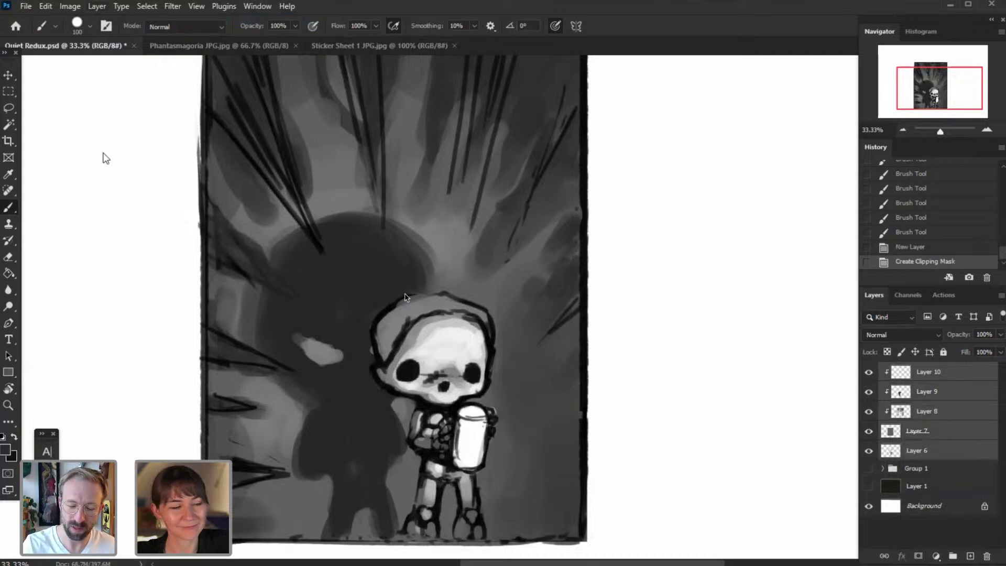
{"action": "left_click", "coordinate": [128, 308]}
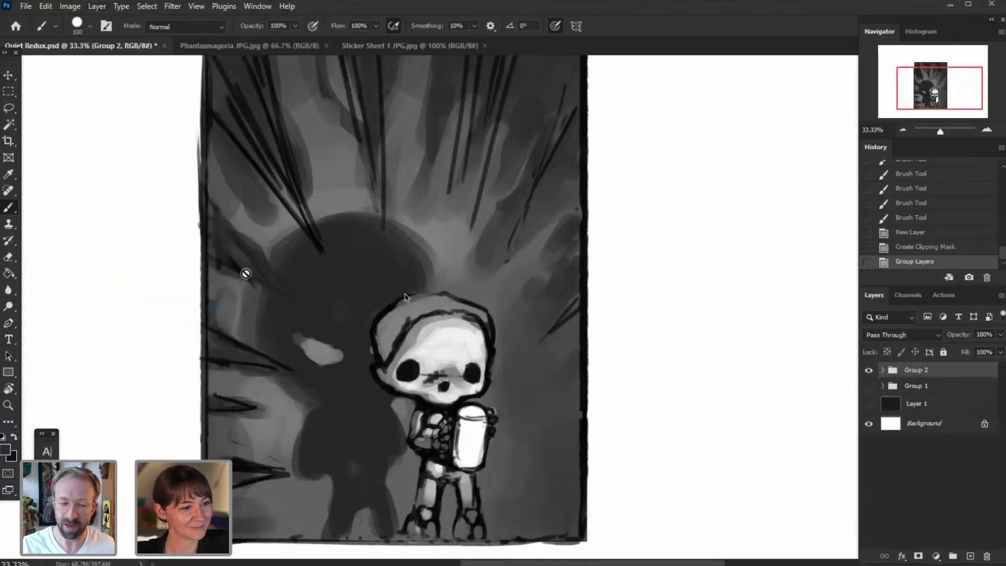
- Flip the grouped picture horizontally and shift it right to recentre it on the canvas
{"action": "left_click", "coordinate": [46, 6]}
{"action": "mouse_move", "coordinate": [112, 295]}
{"action": "left_click", "coordinate": [265, 509]}
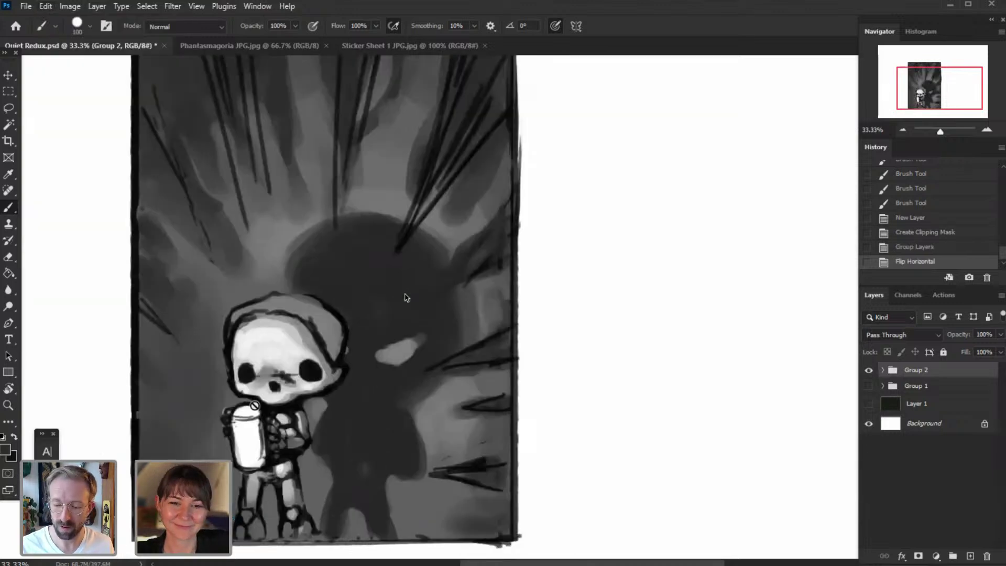
{"action": "key", "text": "v"}
{"action": "left_click_drag", "start_coordinate": [443, 466], "coordinate": [505, 466]}
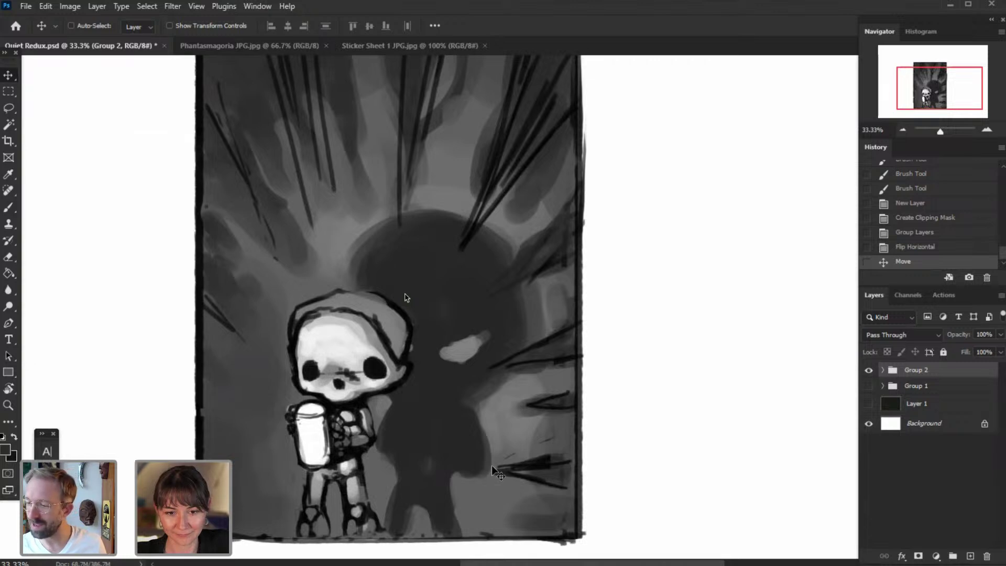
- Paint over the light patch in the cast shadow's head with dark grey on Layer 9 at brush size 100
{"action": "left_click", "coordinate": [883, 370]}
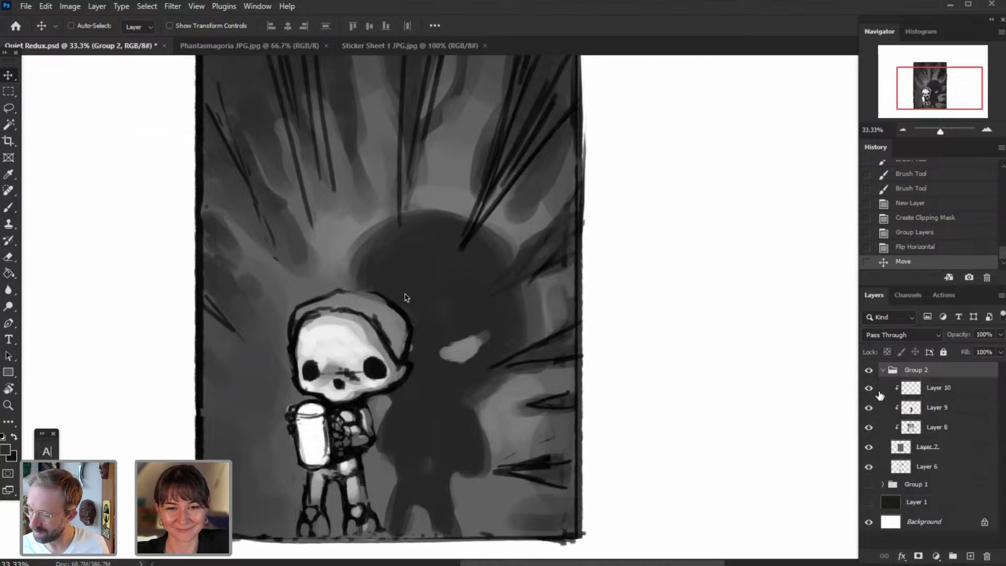
{"action": "left_click", "coordinate": [881, 391]}
{"action": "left_click", "coordinate": [872, 390]}
{"action": "left_click", "coordinate": [869, 409]}
{"action": "left_click", "coordinate": [869, 409]}
{"action": "left_click", "coordinate": [909, 409]}
{"action": "left_click", "coordinate": [8, 209]}
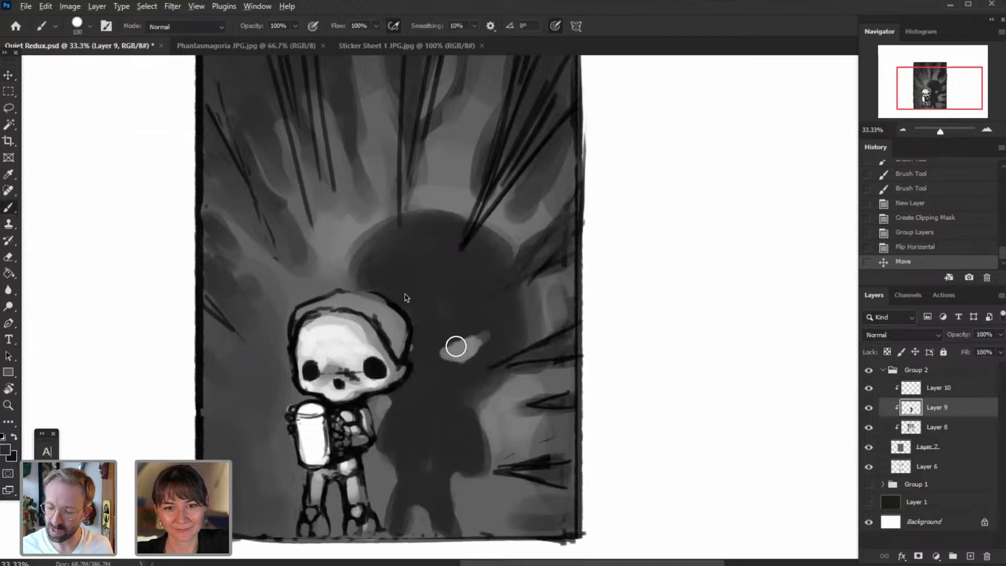
{"action": "left_click_drag", "start_coordinate": [465, 350], "coordinate": [500, 325]}
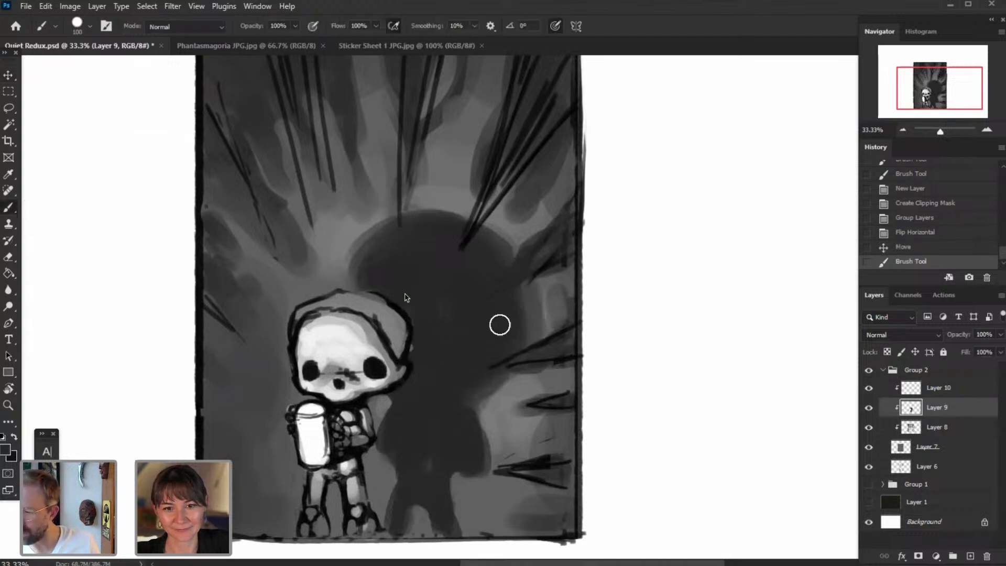
- Shade the light gap between the figure's neck and the cast shadow with short grey strokes
{"action": "left_click_drag", "start_coordinate": [394, 403], "coordinate": [396, 399]}
{"action": "key", "text": "["}
{"action": "key", "text": "bracketright"}
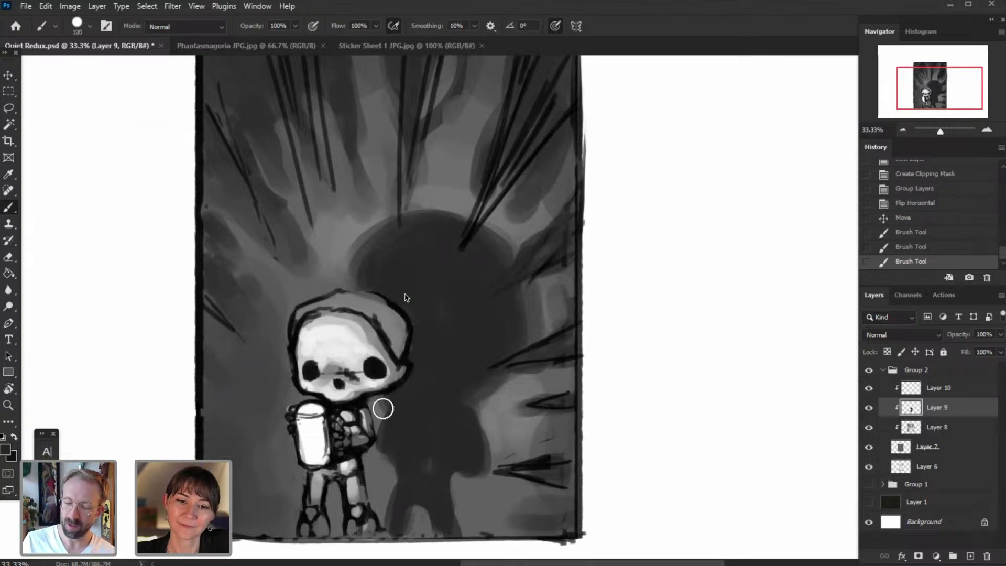
{"action": "left_click_drag", "start_coordinate": [383, 409], "coordinate": [386, 402]}
{"action": "left_click_drag", "start_coordinate": [388, 402], "coordinate": [386, 408]}
{"action": "left_click_drag", "start_coordinate": [387, 406], "coordinate": [389, 403]}
- Erase the upper rim of the cast shadow's head on Layer 9 to lower and soften it
{"action": "left_click_drag", "start_coordinate": [351, 286], "coordinate": [433, 230]}
{"action": "left_click", "coordinate": [11, 260]}
{"action": "left_click", "coordinate": [414, 218]}
{"action": "left_click", "coordinate": [450, 224]}
{"action": "key", "text": "bracketright"}
{"action": "mouse_move", "coordinate": [380, 249]}
{"action": "left_mouse_down"}
{"action": "mouse_move", "coordinate": [391, 231]}
{"action": "mouse_move", "coordinate": [523, 287]}
{"action": "left_mouse_up"}
- Trim the cast shadow's outer head edge and narrow its shoulder with a smaller eraser of about 150 to 175
{"action": "key", "text": "bracketleft"}
{"action": "key", "text": "bracketleft"}
{"action": "key", "text": "bracketleft"}
{"action": "key", "text": "bracketleft"}
{"action": "mouse_move", "coordinate": [473, 221]}
{"action": "left_mouse_down"}
{"action": "mouse_move", "coordinate": [518, 270]}
{"action": "mouse_move", "coordinate": [450, 215]}
{"action": "mouse_move", "coordinate": [488, 265]}
{"action": "mouse_move", "coordinate": [502, 251]}
{"action": "mouse_move", "coordinate": [518, 297]}
{"action": "left_mouse_up"}
{"action": "left_click_drag", "start_coordinate": [529, 367], "coordinate": [530, 315]}
{"action": "left_click_drag", "start_coordinate": [482, 398], "coordinate": [490, 416]}
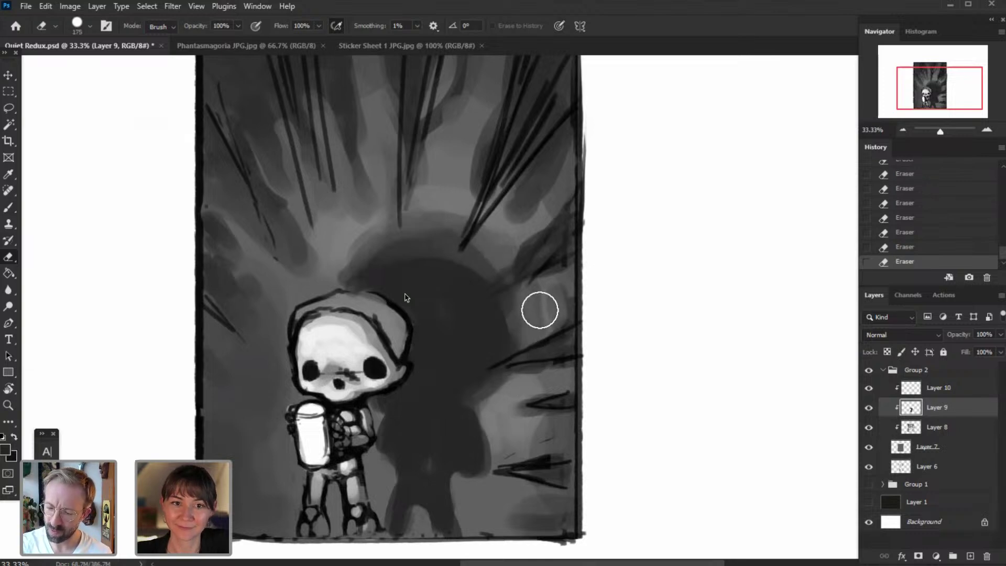
{"action": "key", "text": "bracketleft"}
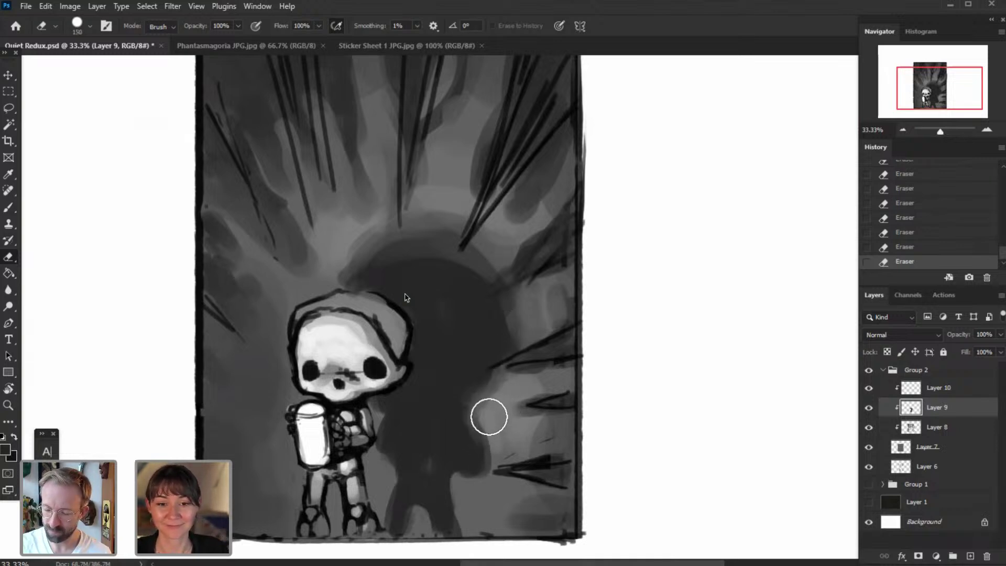
{"action": "key", "text": "bracketright"}
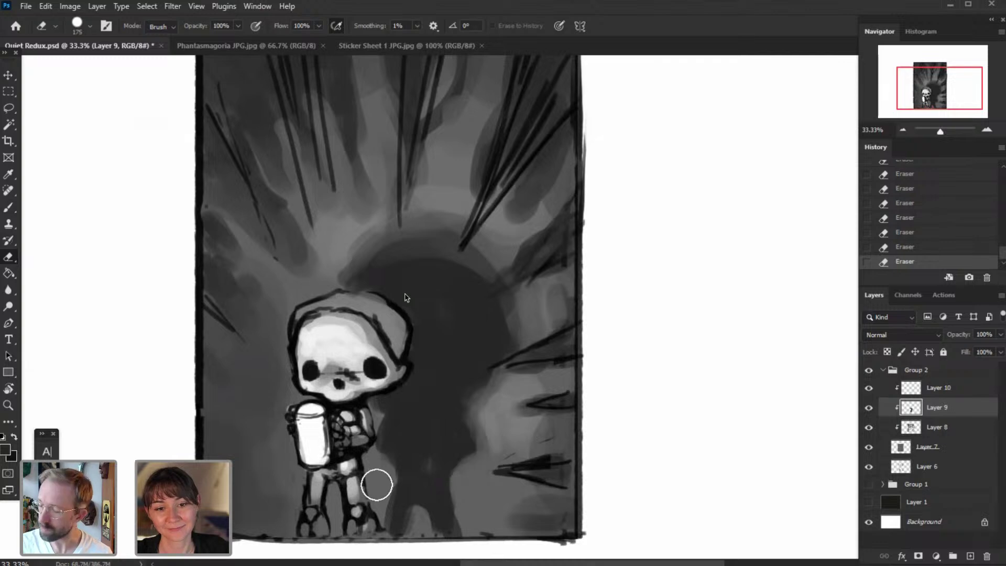
- Try a straight black band across the lower picture on Layer 10 at brush size 100
{"action": "key", "text": "alt+bracketright"}
{"action": "key", "text": "b"}
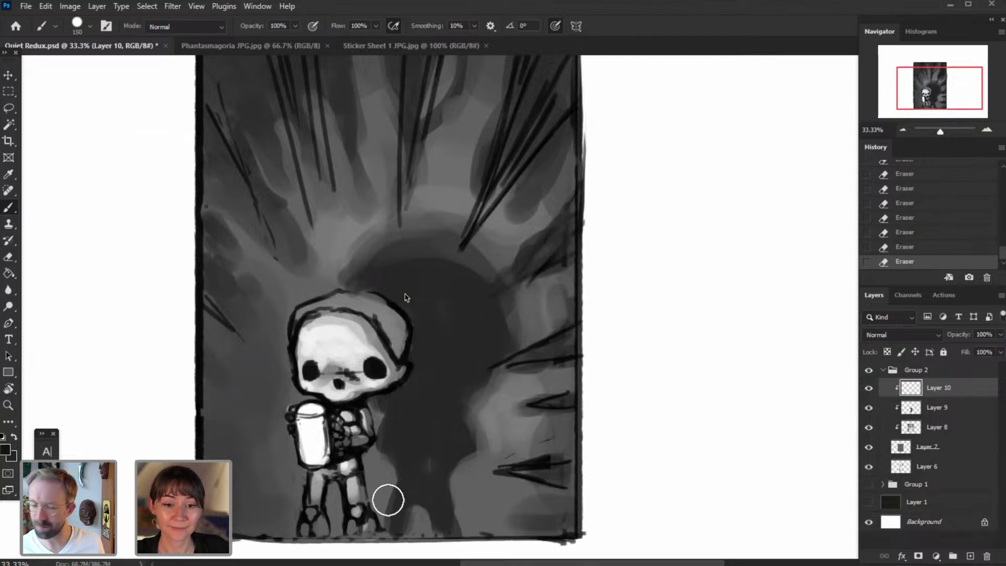
{"action": "key", "text": "bracketleft"}
{"action": "key", "text": "bracketleft"}
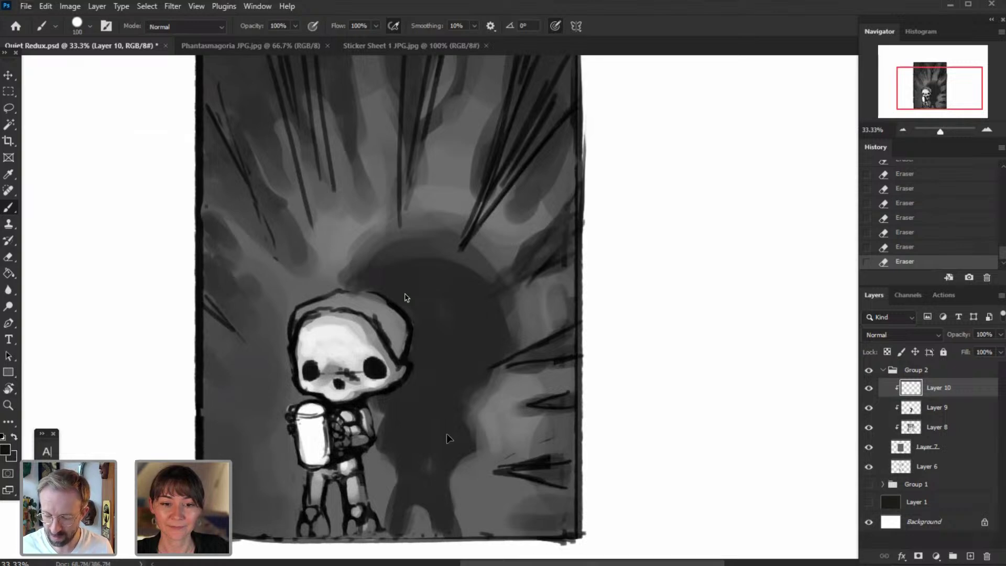
{"action": "key", "text": "ctrl+z"}
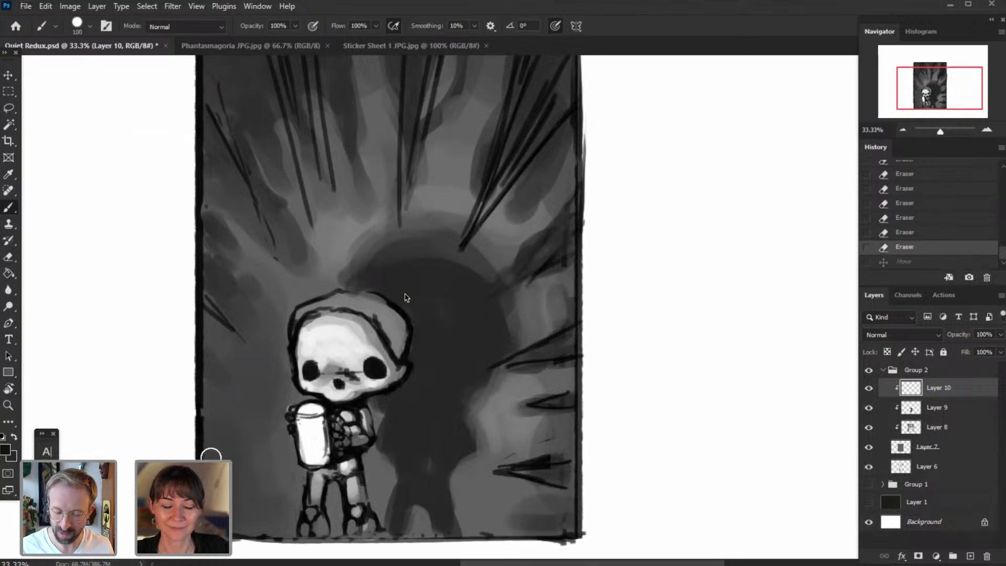
{"action": "left_click", "coordinate": [586, 449], "text": "shift"}
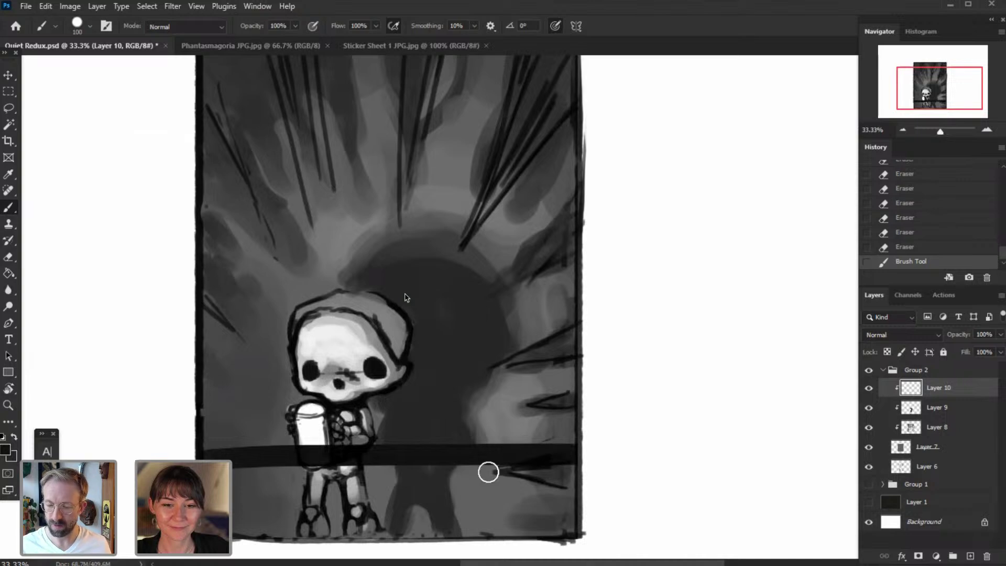
{"action": "key", "text": "ctrl+z"}
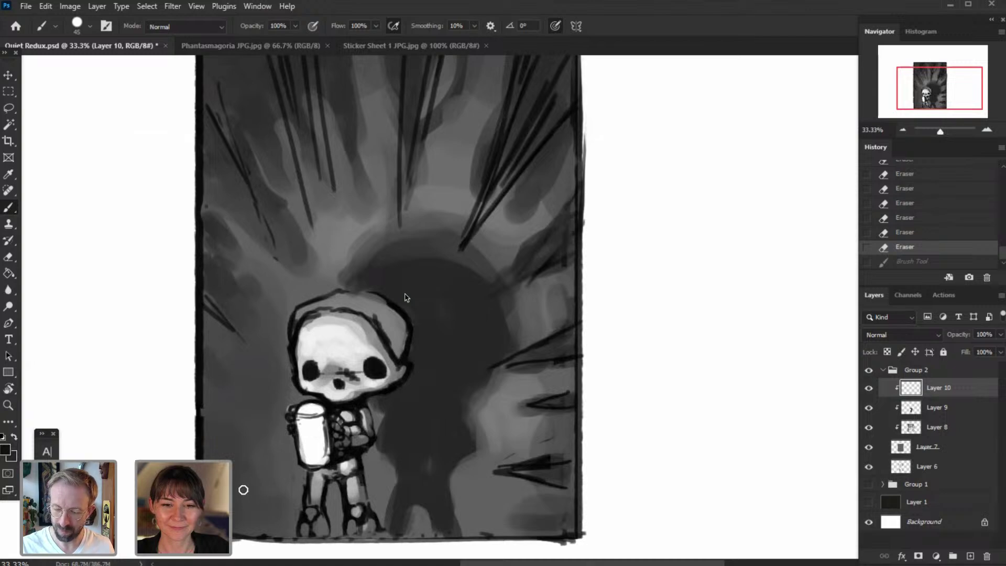
- Try five slanted dark strokes across the background on Layer 10 at brush size 45, and undo them all
{"action": "left_click_drag", "start_coordinate": [274, 160], "coordinate": [237, 430]}
{"action": "left_click_drag", "start_coordinate": [400, 116], "coordinate": [356, 288]}
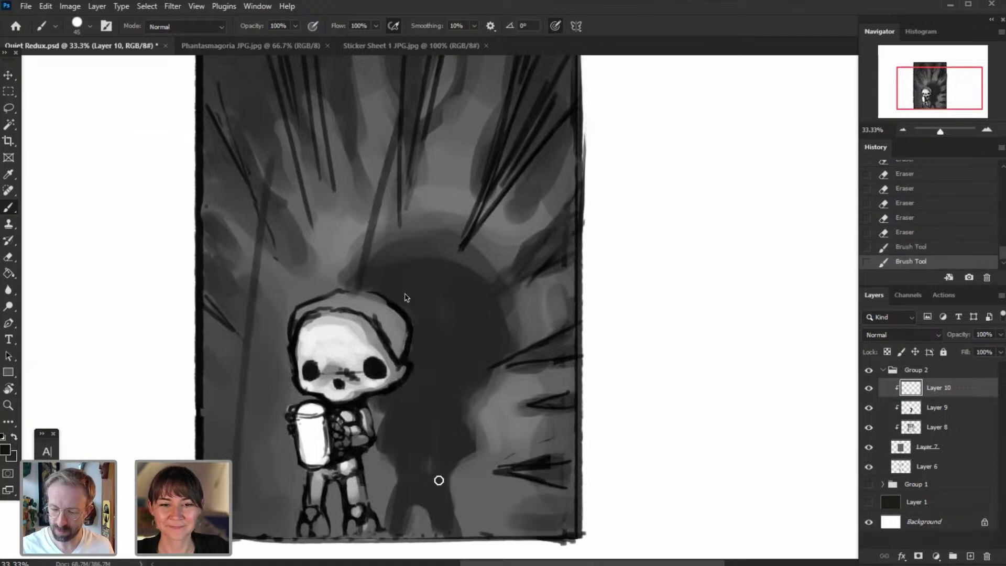
{"action": "left_click_drag", "start_coordinate": [547, 152], "coordinate": [466, 430]}
{"action": "left_click_drag", "start_coordinate": [574, 346], "coordinate": [511, 512]}
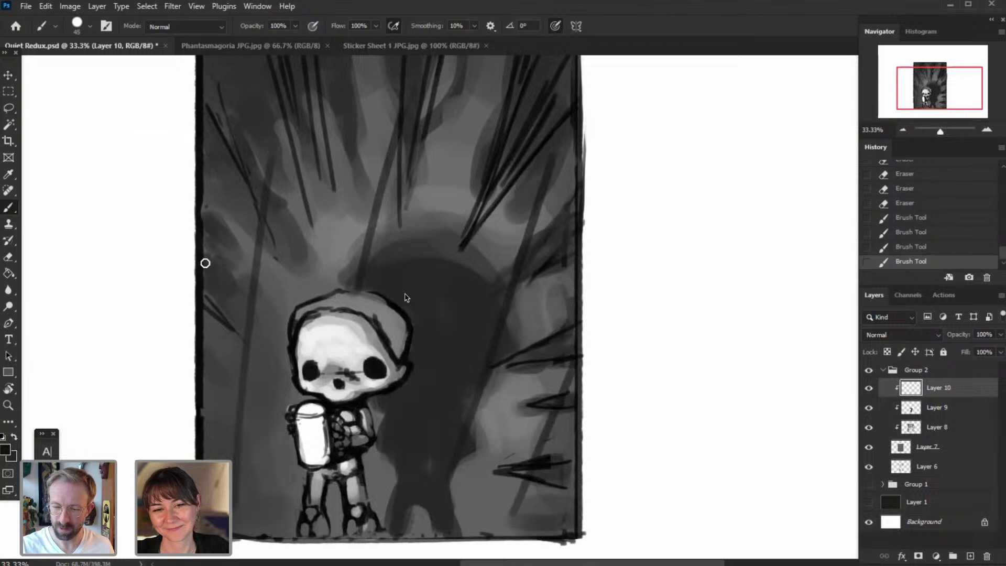
{"action": "left_click_drag", "start_coordinate": [237, 87], "coordinate": [206, 225]}
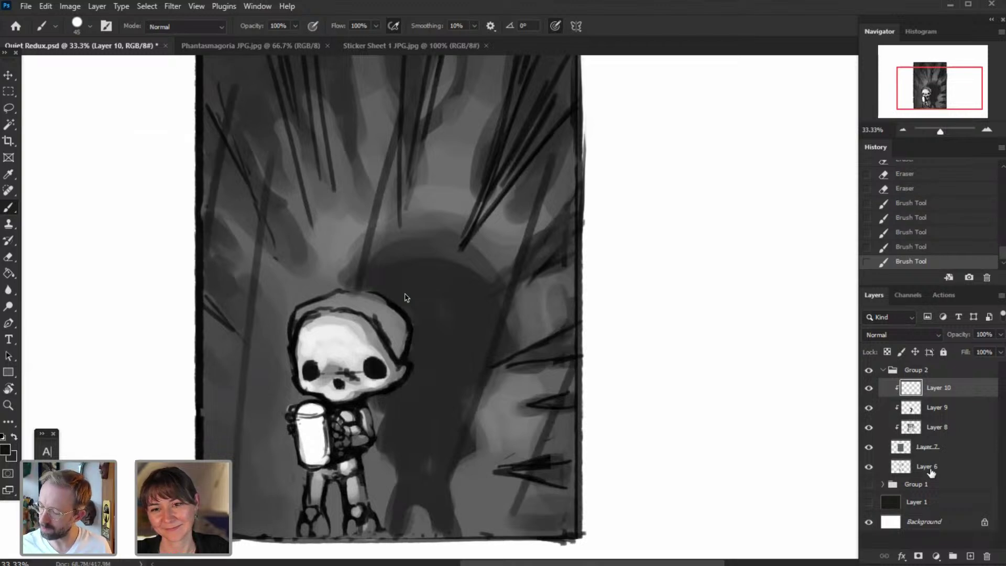
{"action": "key", "text": "ctrl+z"}
{"action": "key", "text": "ctrl+z"}
{"action": "key", "text": "ctrl+z"}
{"action": "key", "text": "ctrl+z"}
{"action": "key", "text": "ctrl+z"}
- Erase the sketched black ray lines from the background on Layer 6 with the eraser enlarged to 400
{"action": "left_click", "coordinate": [931, 471]}
{"action": "left_click", "coordinate": [10, 255]}
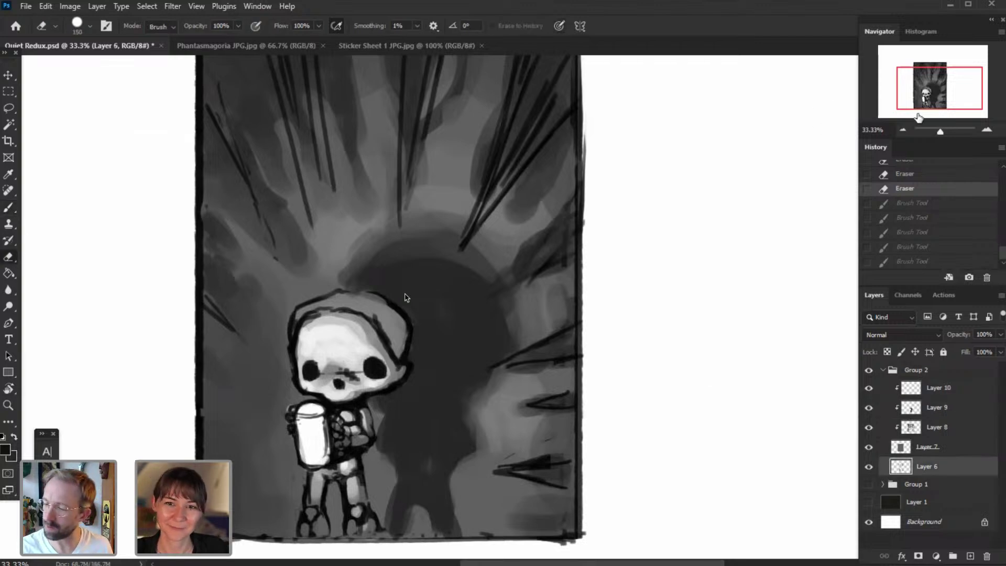
{"action": "left_click_drag", "start_coordinate": [482, 223], "coordinate": [474, 260]}
{"action": "key", "text": "]"}
{"action": "key", "text": "]"}
{"action": "key", "text": "]"}
{"action": "key", "text": "]"}
{"action": "key", "text": "]"}
{"action": "mouse_move", "coordinate": [497, 93]}
{"action": "left_mouse_down"}
{"action": "mouse_move", "coordinate": [509, 273]}
{"action": "mouse_move", "coordinate": [512, 242]}
{"action": "mouse_move", "coordinate": [526, 315]}
{"action": "mouse_move", "coordinate": [514, 440]}
{"action": "mouse_move", "coordinate": [511, 102]}
{"action": "mouse_move", "coordinate": [411, 79]}
{"action": "mouse_move", "coordinate": [306, 101]}
{"action": "mouse_move", "coordinate": [254, 299]}
{"action": "mouse_move", "coordinate": [238, 221]}
{"action": "mouse_move", "coordinate": [225, 398]}
{"action": "left_mouse_up"}
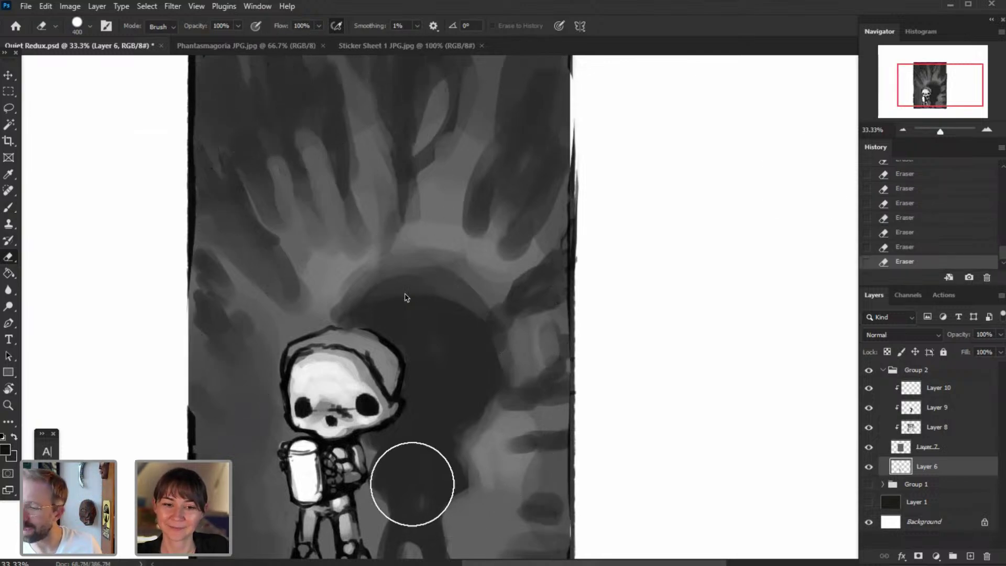
{"action": "left_click", "coordinate": [943, 76]}
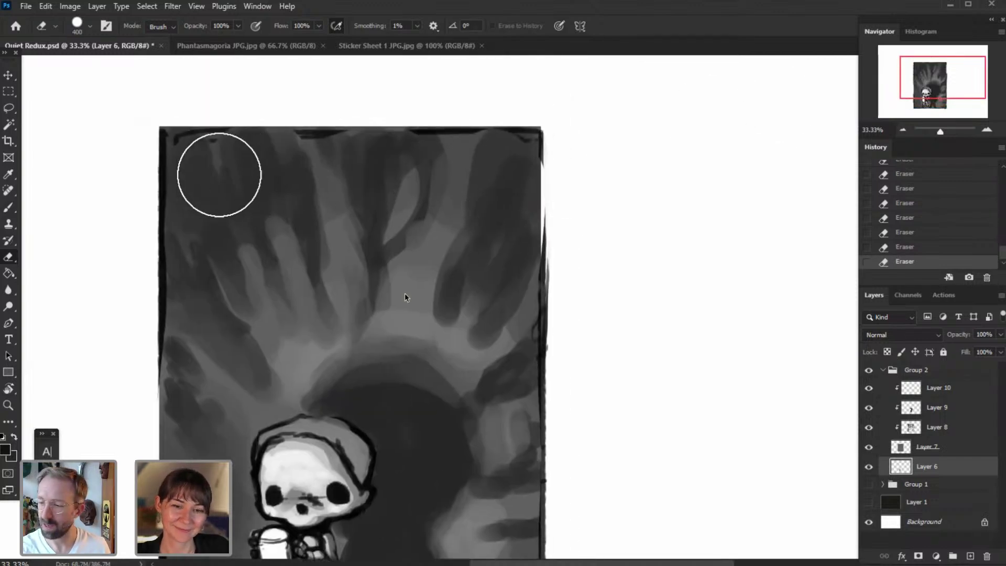
{"action": "left_click_drag", "start_coordinate": [947, 87], "coordinate": [946, 96]}
- Try a tilted grid of dark lines across the whole picture on Layer 10 at brush size 45, and revert it
{"action": "left_click", "coordinate": [938, 388]}
{"action": "key", "text": "b"}
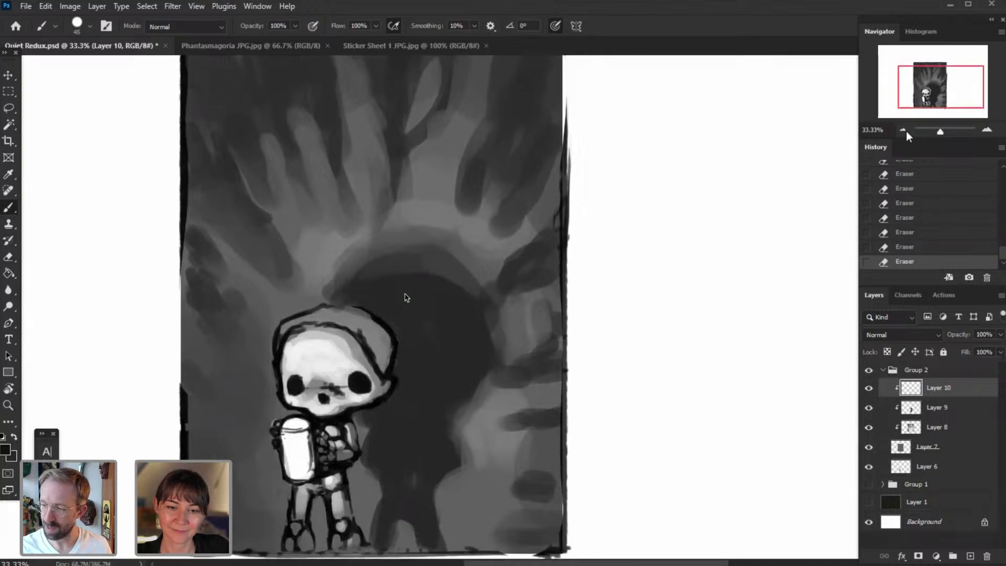
{"action": "left_click", "coordinate": [903, 130]}
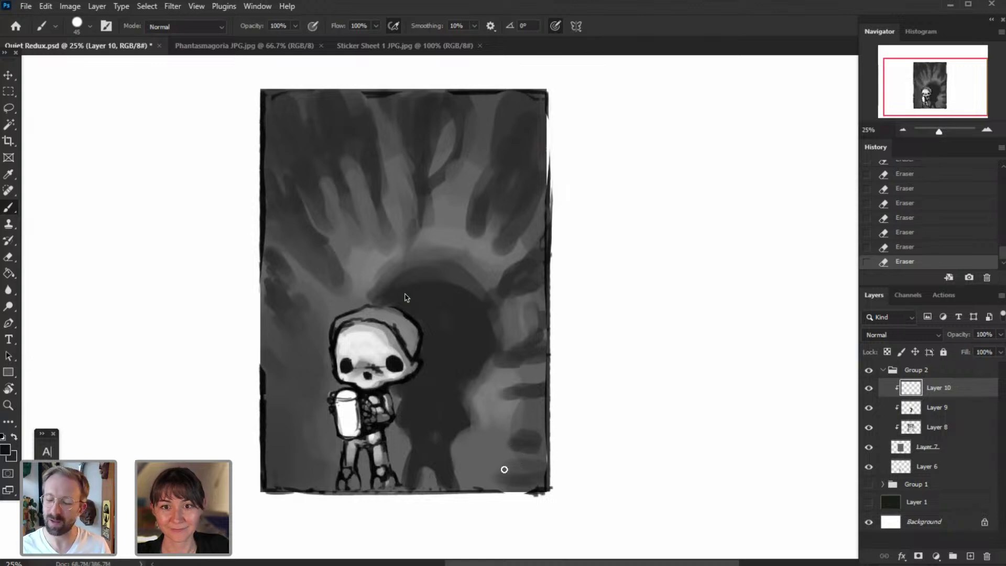
{"action": "left_click_drag", "start_coordinate": [484, 111], "coordinate": [508, 481]}
{"action": "left_click_drag", "start_coordinate": [340, 111], "coordinate": [359, 286]}
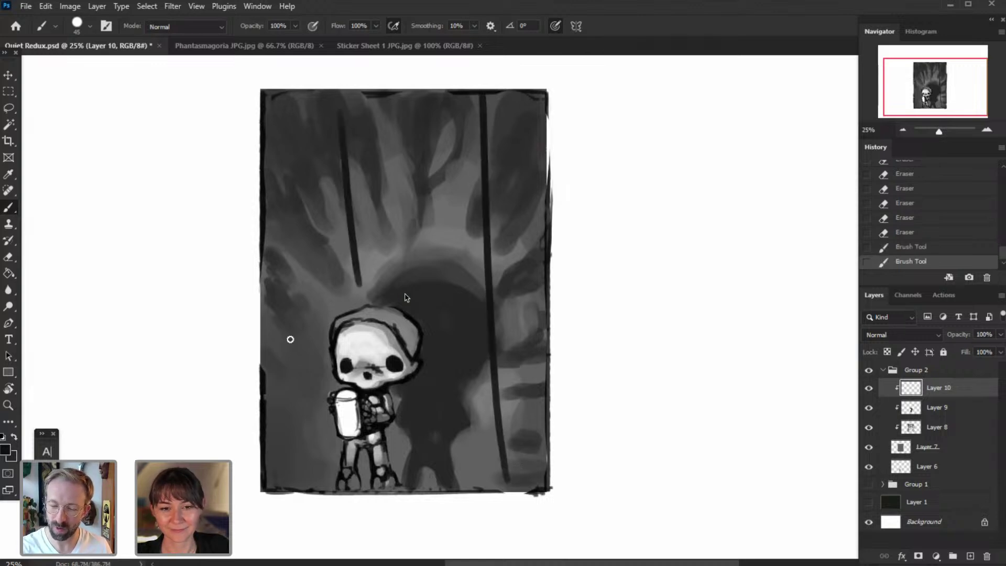
{"action": "left_click_drag", "start_coordinate": [268, 259], "coordinate": [296, 468]}
{"action": "left_click_drag", "start_coordinate": [265, 199], "coordinate": [542, 169]}
{"action": "left_click_drag", "start_coordinate": [263, 281], "coordinate": [519, 244]}
{"action": "left_click_drag", "start_coordinate": [431, 330], "coordinate": [514, 321]}
{"action": "left_click_drag", "start_coordinate": [265, 393], "coordinate": [321, 383]}
{"action": "left_click", "coordinate": [926, 167]}
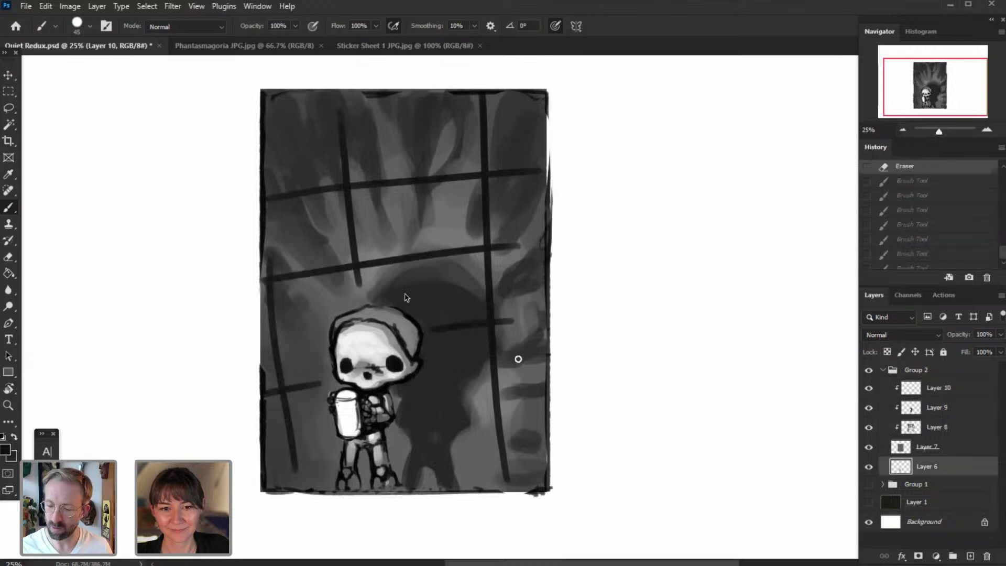
- Try a grid tilted the opposite way on Layer 6, with three cross lines and three long slanted lines
{"action": "left_click_drag", "start_coordinate": [399, 424], "coordinate": [543, 455]}
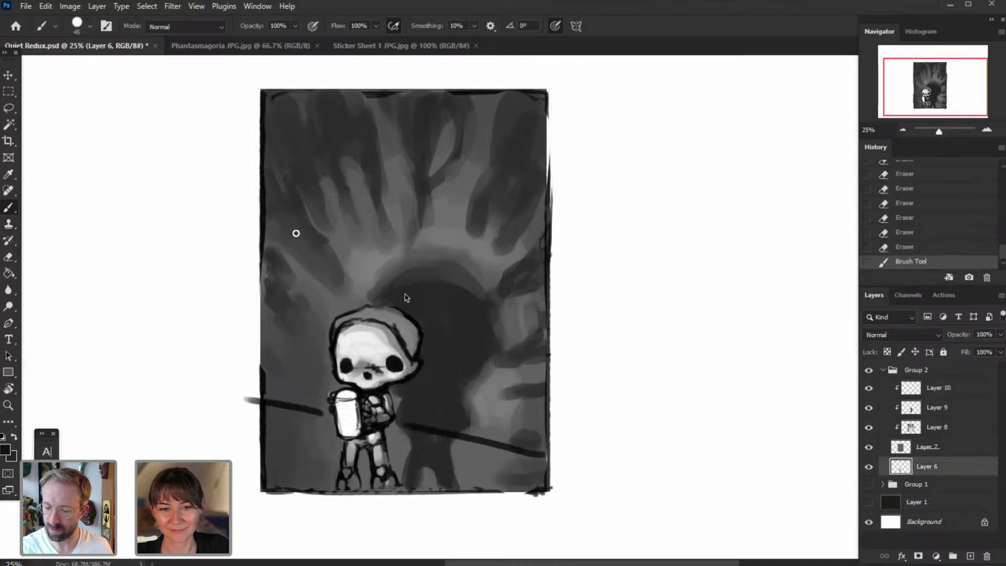
{"action": "left_click_drag", "start_coordinate": [283, 241], "coordinate": [526, 258]}
{"action": "left_click_drag", "start_coordinate": [285, 100], "coordinate": [505, 128]}
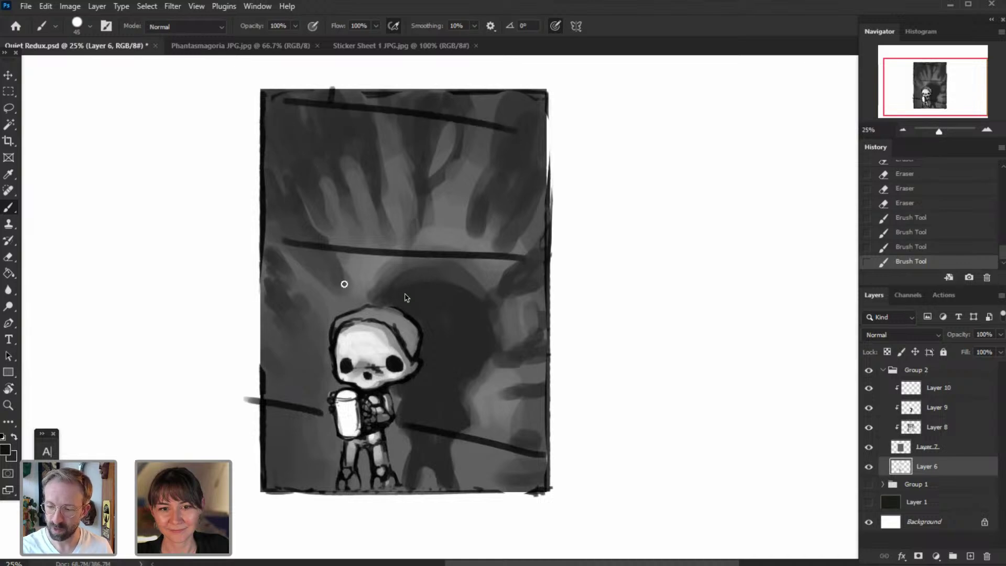
{"action": "left_click_drag", "start_coordinate": [332, 90], "coordinate": [274, 386]}
{"action": "left_click_drag", "start_coordinate": [512, 105], "coordinate": [419, 462]}
{"action": "left_click_drag", "start_coordinate": [542, 260], "coordinate": [491, 469]}
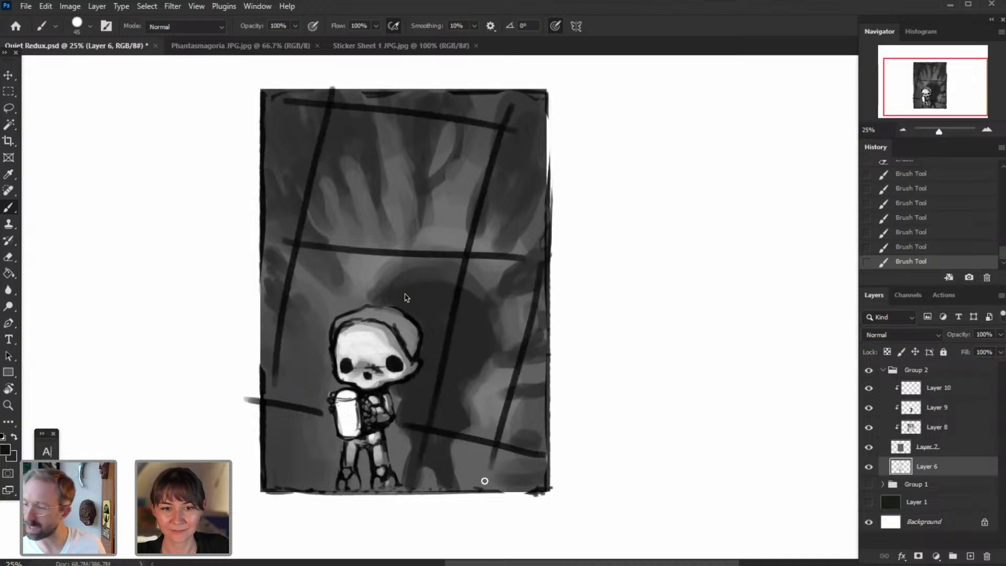
- Try extra slanted lines beside the Layer 6 grid, and revert the document to the state before all grid strokes
{"action": "mouse_move", "coordinate": [321, 93]}
{"action": "left_mouse_down"}
{"action": "mouse_move", "coordinate": [282, 428]}
{"action": "mouse_move", "coordinate": [298, 404]}
{"action": "mouse_move", "coordinate": [268, 440]}
{"action": "left_mouse_up"}
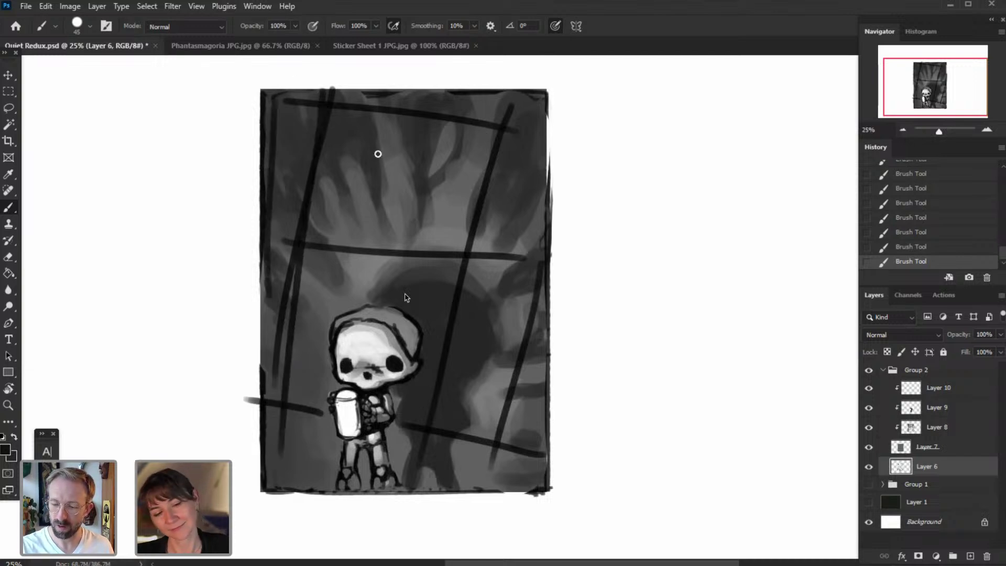
{"action": "left_click_drag", "start_coordinate": [341, 112], "coordinate": [290, 388]}
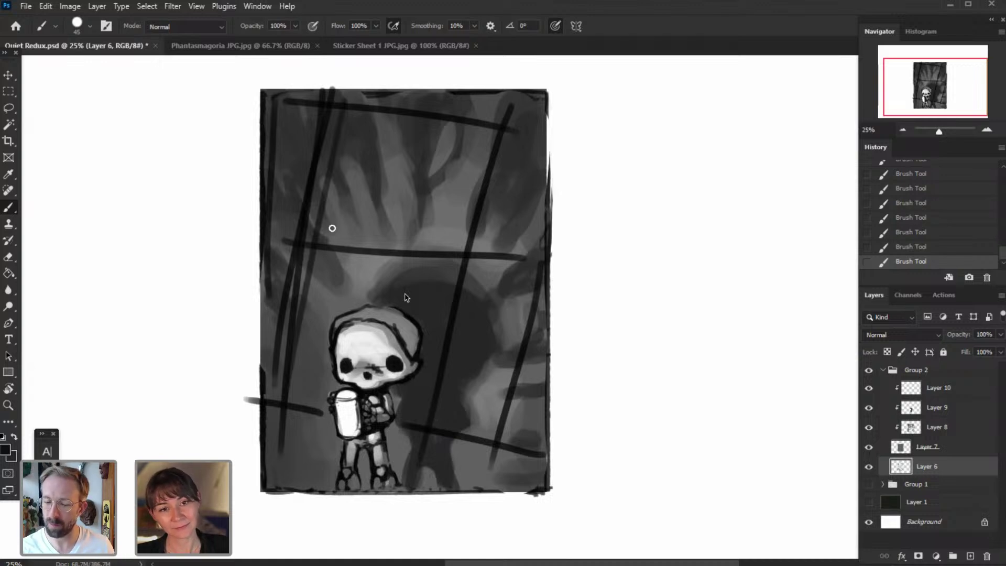
{"action": "left_click_drag", "start_coordinate": [333, 228], "coordinate": [532, 263]}
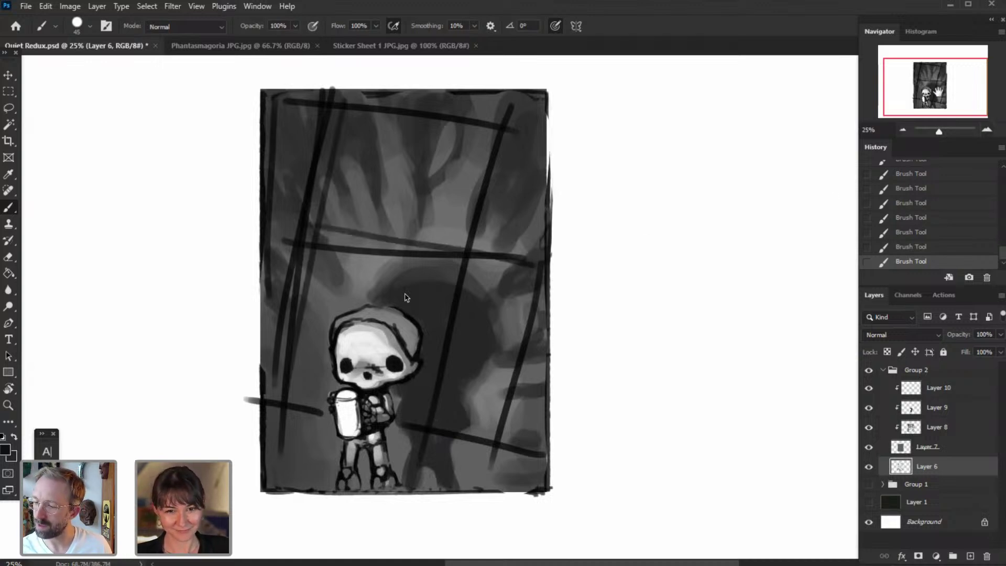
{"action": "key", "text": "ctrl+plus"}
{"action": "left_click_drag", "start_coordinate": [429, 420], "coordinate": [480, 384]}
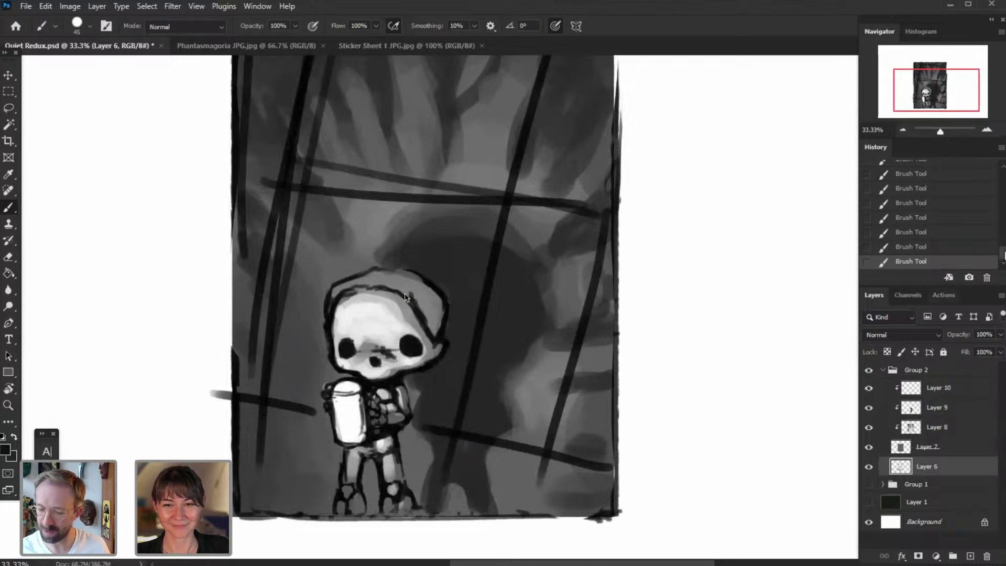
{"action": "scroll", "coordinate": [961, 230], "scroll_direction": "up", "scroll_amount": 3}
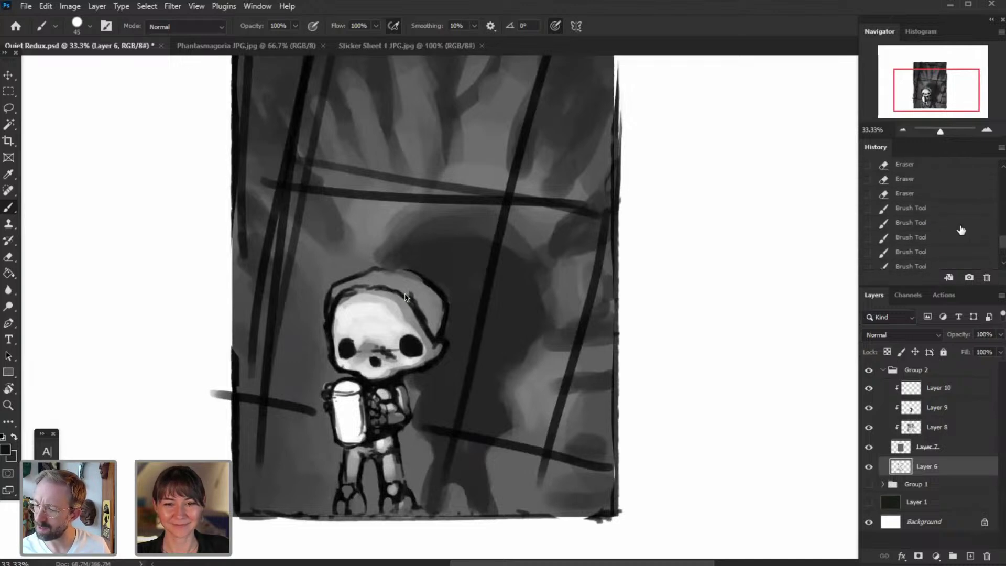
{"action": "left_click", "coordinate": [925, 194]}
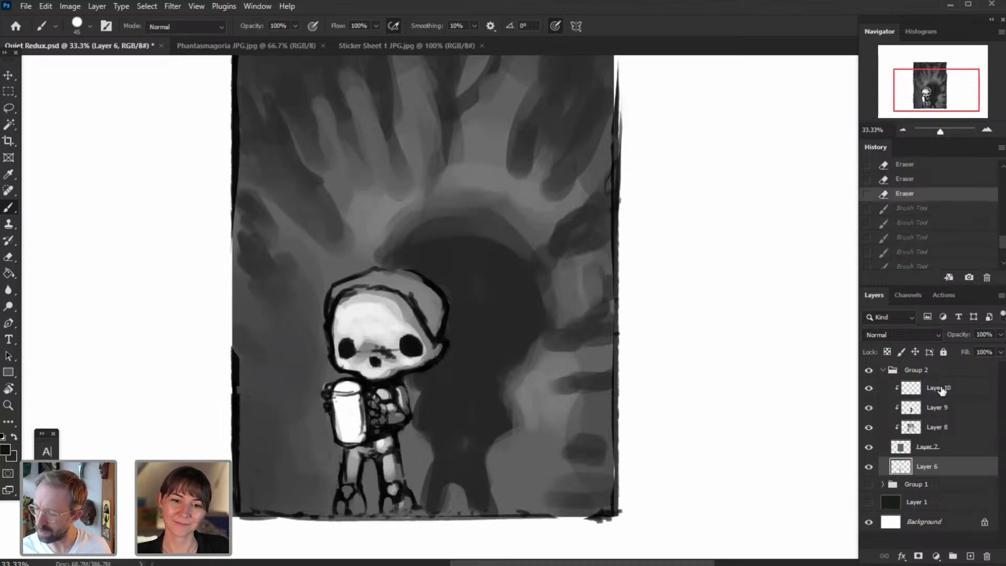
- Lasso the area around the skeleton on Layer 8 and tilt its painted values slightly with Free Transform
{"action": "left_click", "coordinate": [937, 427]}
{"action": "left_click", "coordinate": [870, 428]}
{"action": "left_click", "coordinate": [869, 427]}
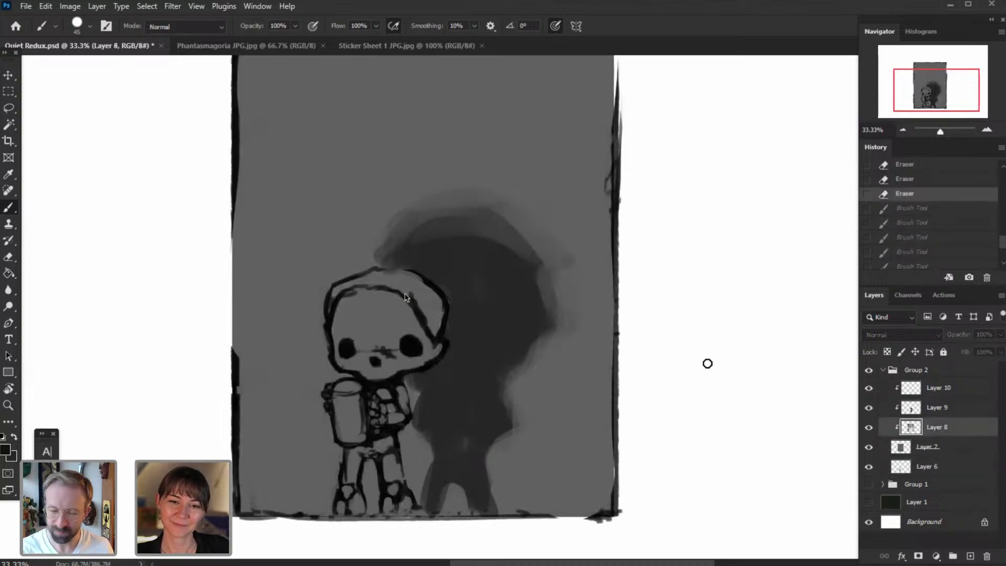
{"action": "left_click", "coordinate": [16, 107]}
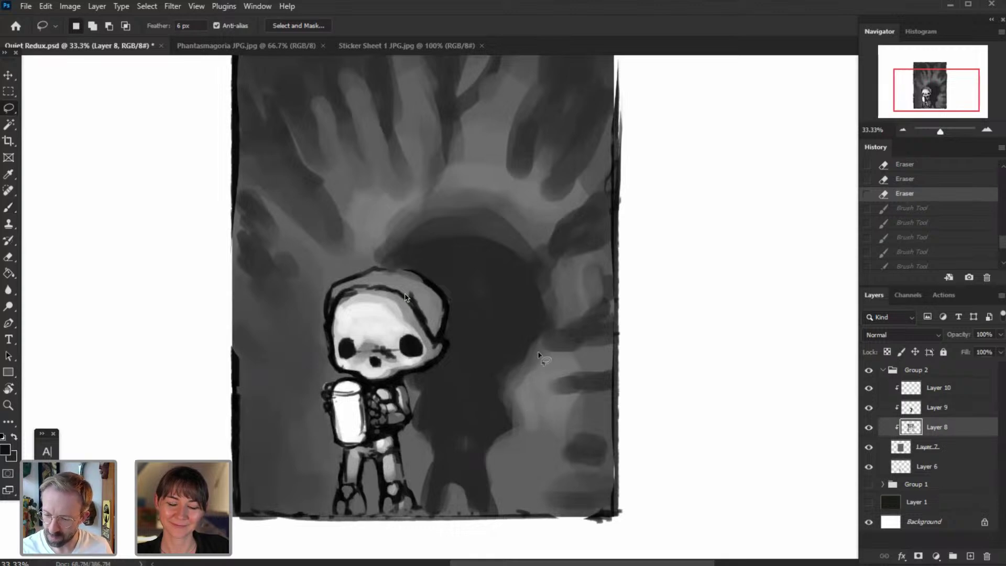
{"action": "mouse_move", "coordinate": [377, 208]}
{"action": "left_mouse_down"}
{"action": "mouse_move", "coordinate": [297, 369]}
{"action": "mouse_move", "coordinate": [306, 498]}
{"action": "mouse_move", "coordinate": [334, 518]}
{"action": "left_mouse_up"}
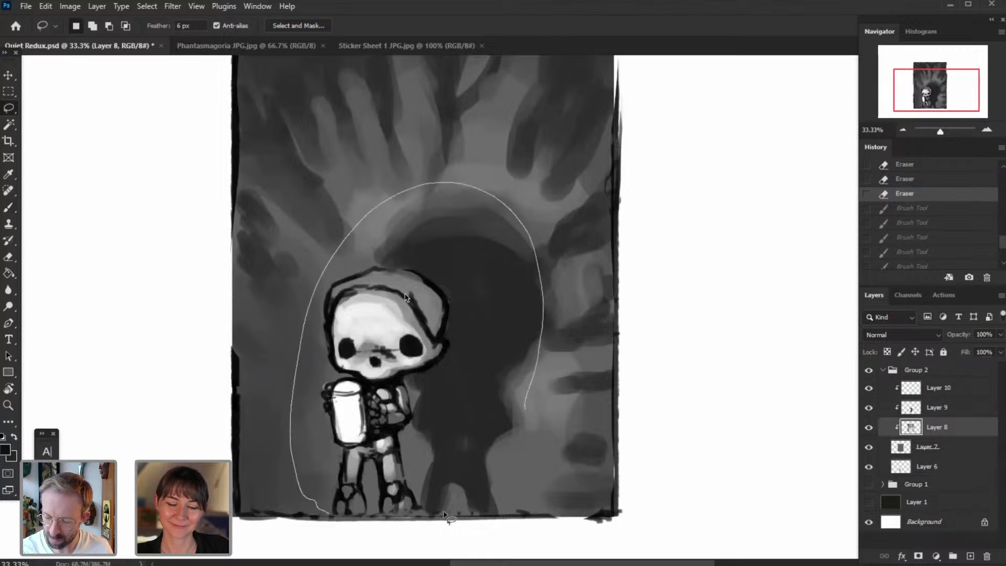
{"action": "left_click_drag", "start_coordinate": [545, 361], "coordinate": [487, 509]}
{"action": "left_click", "coordinate": [46, 6]}
{"action": "left_click", "coordinate": [105, 286]}
{"action": "left_click_drag", "start_coordinate": [527, 147], "coordinate": [532, 140]}
{"action": "key", "text": "Down"}
{"action": "key", "text": "Return"}
- Lasso the skeleton's line art on Layer 6, rotate it 2.78° with Free Transform, nudge it down onto its values and deselect
{"action": "left_click", "coordinate": [931, 408]}
{"action": "left_click", "coordinate": [922, 466]}
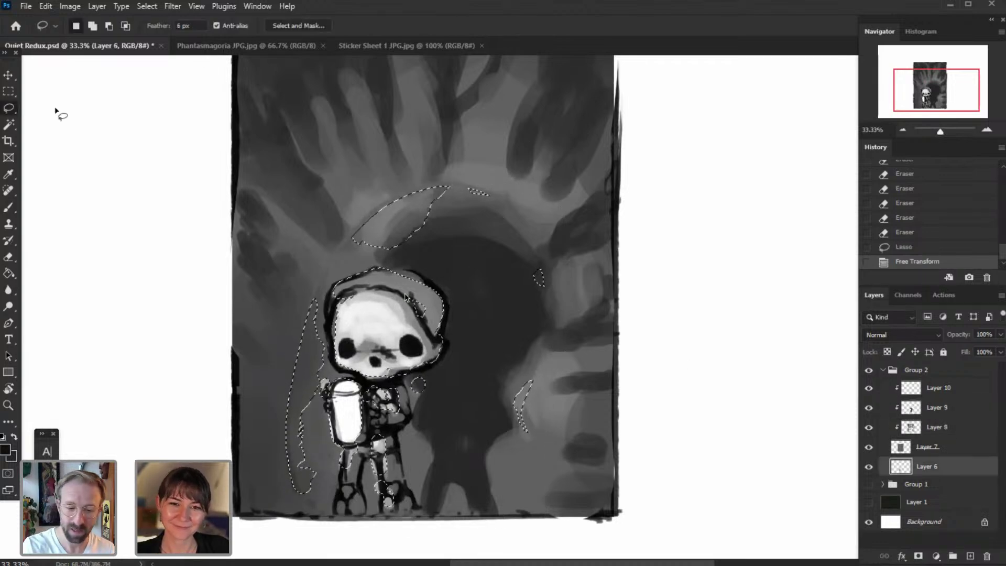
{"action": "mouse_move", "coordinate": [436, 157]}
{"action": "left_mouse_down"}
{"action": "mouse_move", "coordinate": [295, 255]}
{"action": "mouse_move", "coordinate": [280, 485]}
{"action": "left_mouse_up"}
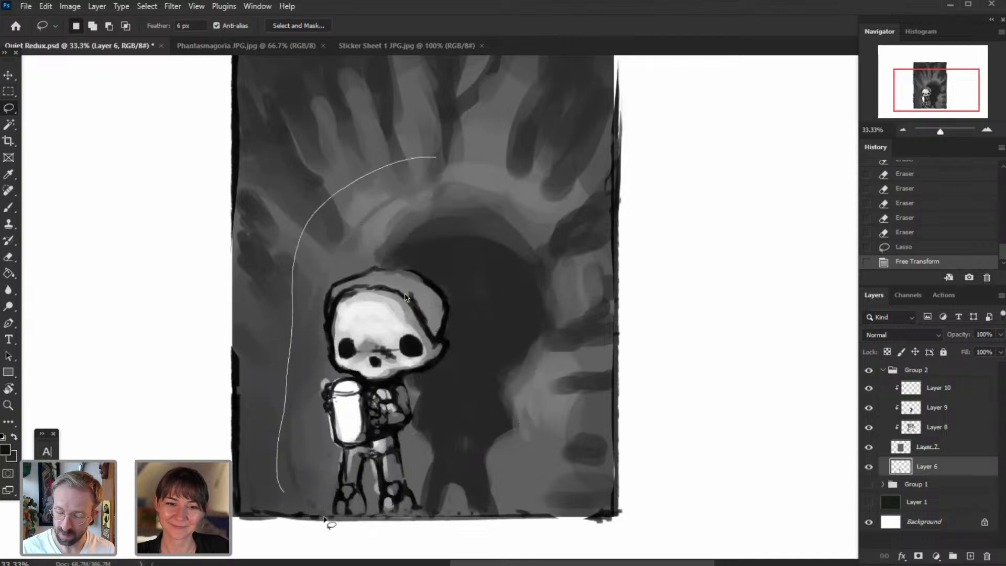
{"action": "mouse_move", "coordinate": [564, 374]}
{"action": "left_mouse_down"}
{"action": "mouse_move", "coordinate": [540, 228]}
{"action": "mouse_move", "coordinate": [436, 156]}
{"action": "left_mouse_up"}
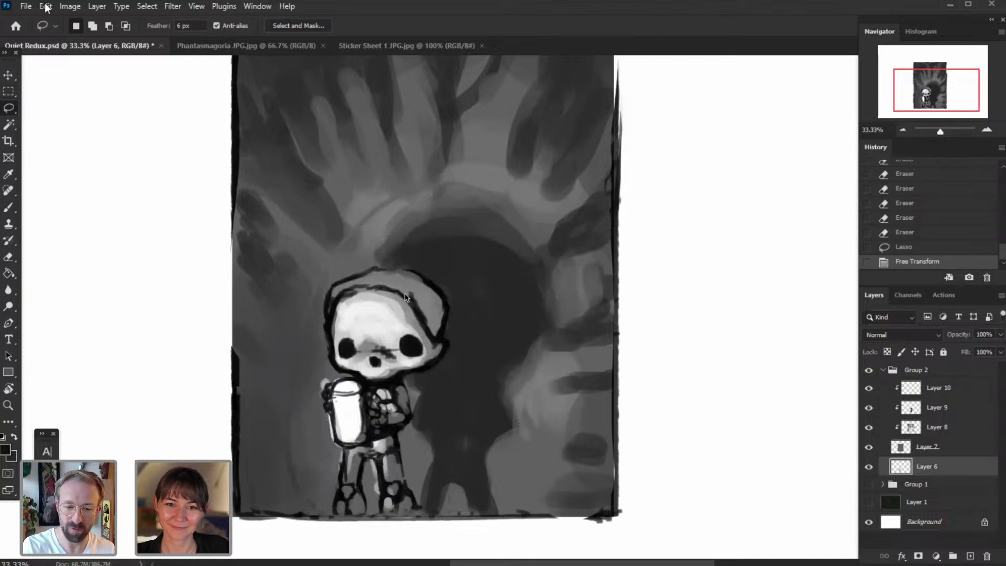
{"action": "left_click", "coordinate": [45, 5]}
{"action": "left_click", "coordinate": [86, 285]}
{"action": "left_click_drag", "start_coordinate": [544, 124], "coordinate": [537, 118]}
{"action": "key", "text": "Down"}
{"action": "key", "text": "Down"}
{"action": "key", "text": "Down"}
{"action": "key", "text": "Down"}
{"action": "key", "text": "Down"}
{"action": "key", "text": "Down"}
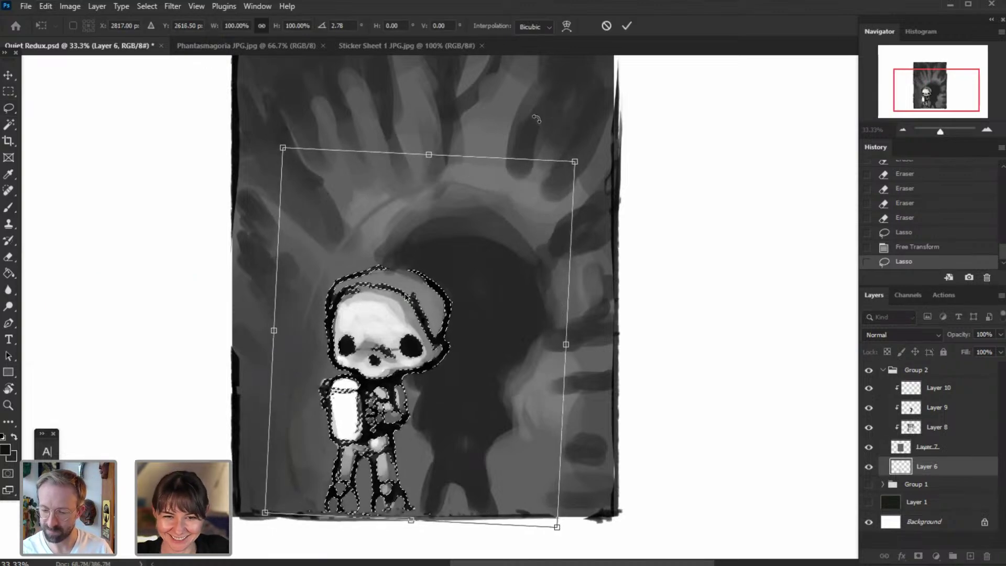
{"action": "key", "text": "Down"}
{"action": "key", "text": "Down"}
{"action": "key", "text": "Down"}
{"action": "key", "text": "Down"}
{"action": "key", "text": "Down"}
{"action": "key", "text": "Down"}
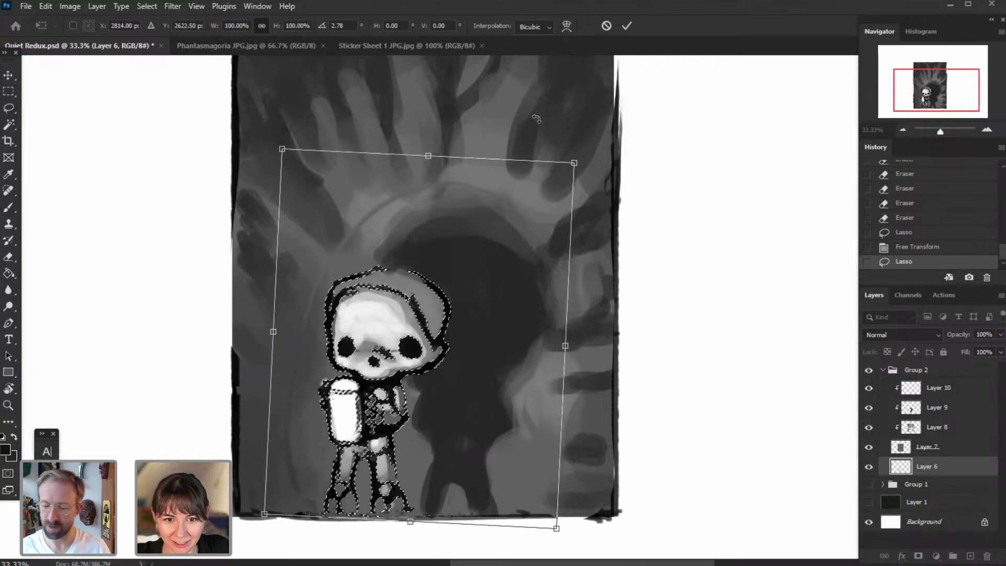
{"action": "key", "text": "Return"}
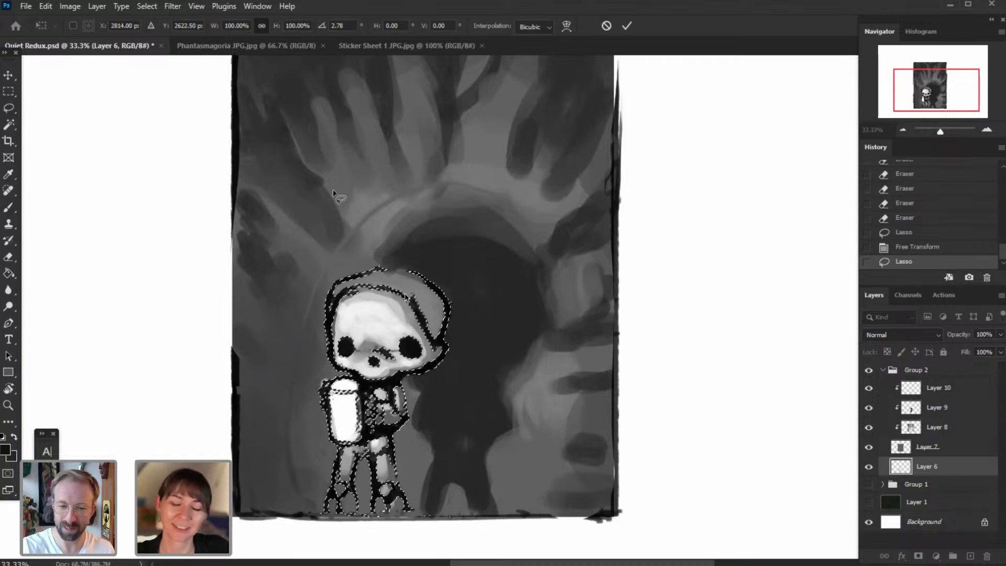
{"action": "left_click", "coordinate": [149, 6]}
{"action": "left_click", "coordinate": [153, 33]}
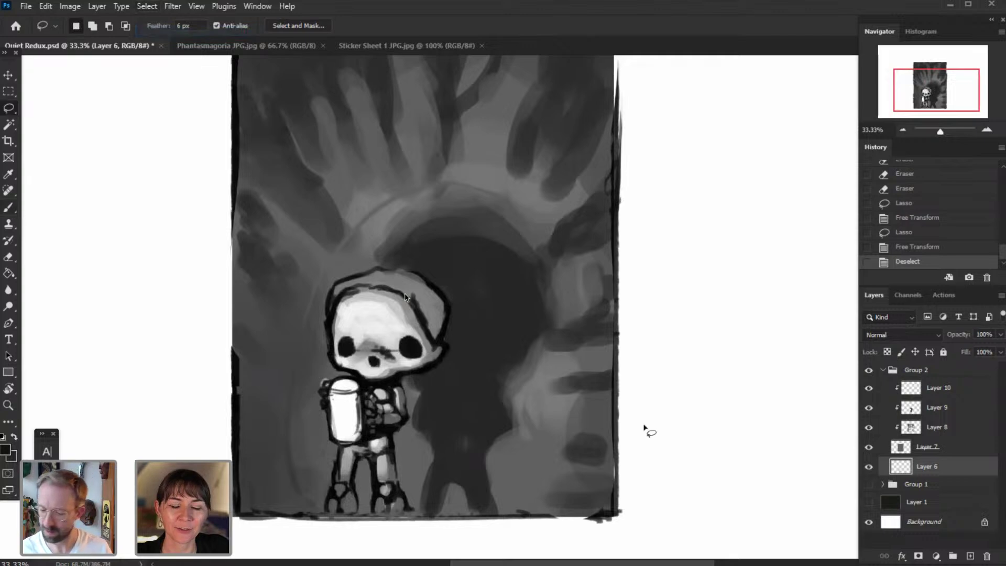
- Rotate the cast shadow on Layer 9 by 2.42° with Free Transform, after checking which layer holds it
{"action": "left_click_drag", "start_coordinate": [939, 93], "coordinate": [937, 100]}
{"action": "left_click", "coordinate": [935, 428]}
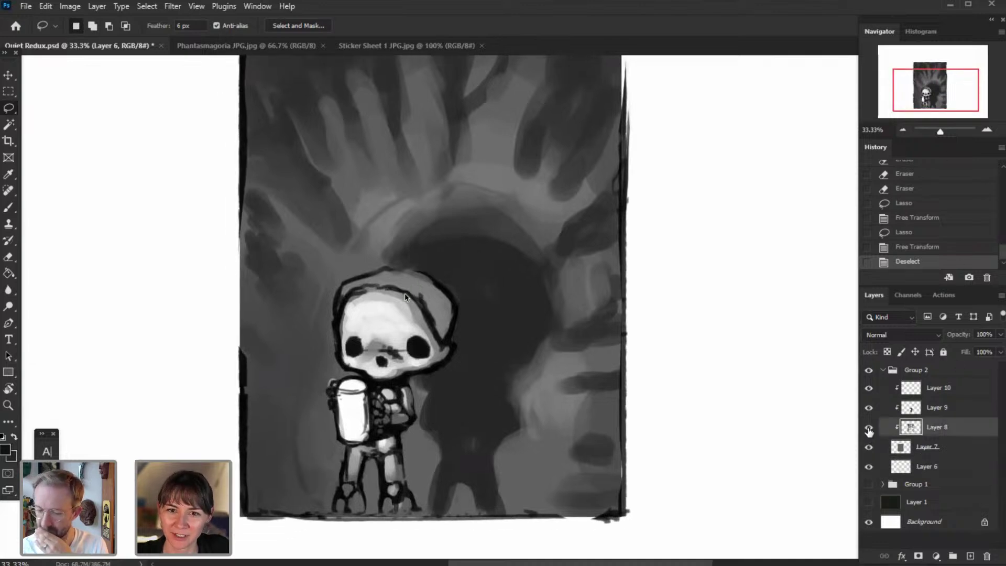
{"action": "left_click", "coordinate": [869, 428]}
{"action": "left_click", "coordinate": [869, 427]}
{"action": "left_click", "coordinate": [869, 407]}
{"action": "left_click", "coordinate": [936, 407]}
{"action": "left_click", "coordinate": [46, 7]}
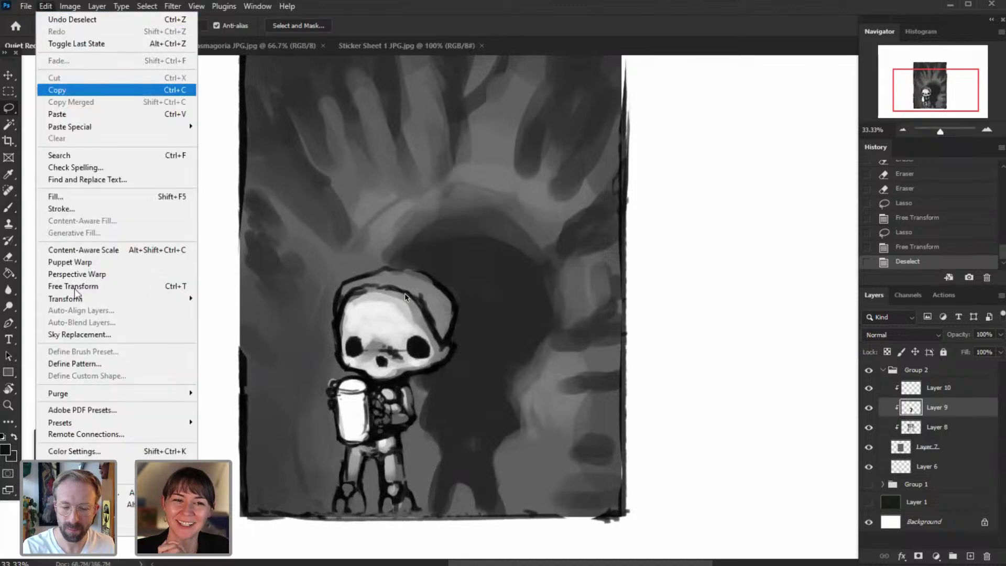
{"action": "left_click", "coordinate": [68, 286]}
{"action": "left_click_drag", "start_coordinate": [580, 157], "coordinate": [582, 157]}
{"action": "left_click_drag", "start_coordinate": [510, 318], "coordinate": [508, 319]}
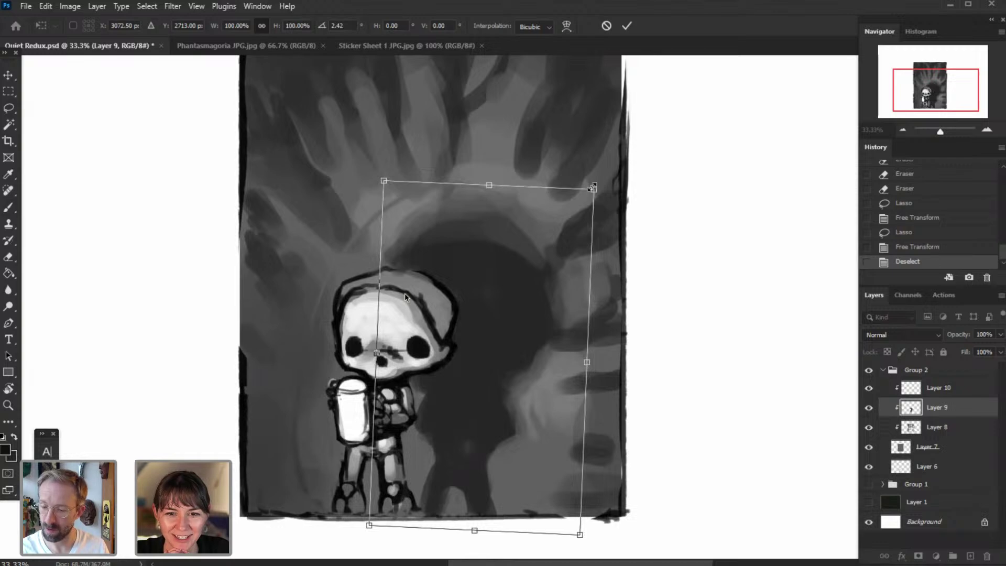
- Scale the cast shadow to about 117% and lower it behind the skeleton, and compare it with the previous state
{"action": "left_click_drag", "start_coordinate": [594, 189], "coordinate": [640, 122]}
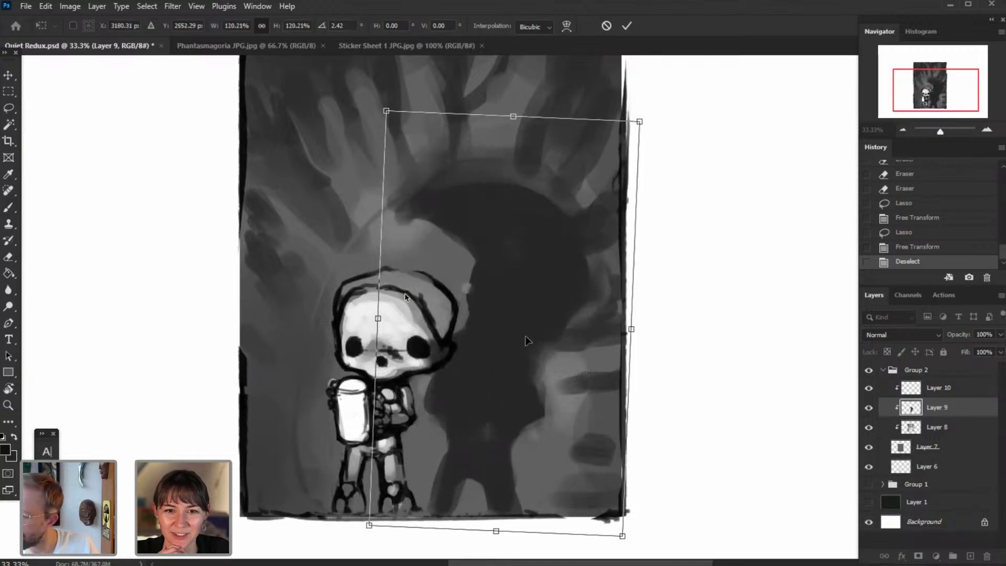
{"action": "left_click_drag", "start_coordinate": [551, 324], "coordinate": [523, 368]}
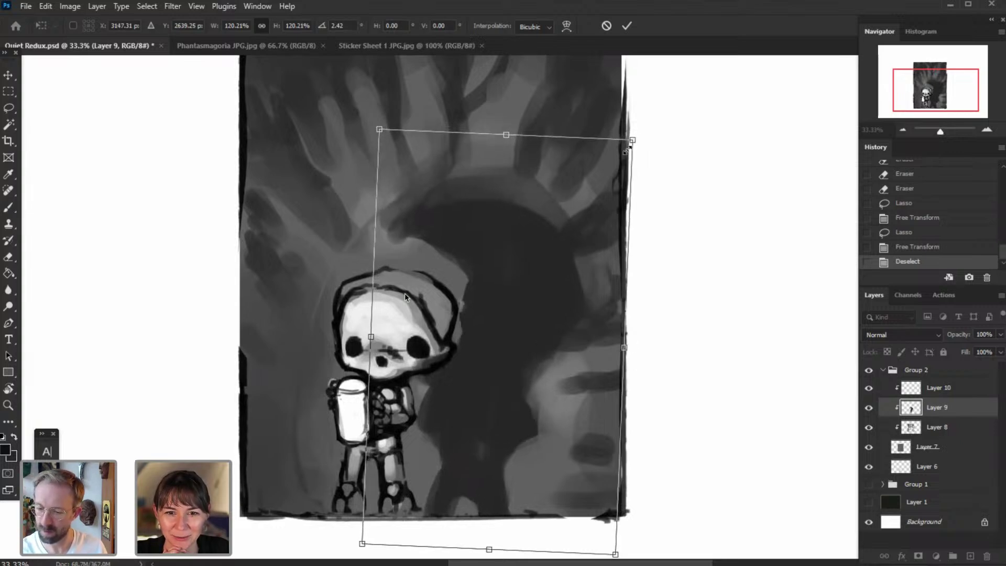
{"action": "left_click_drag", "start_coordinate": [626, 151], "coordinate": [619, 160]}
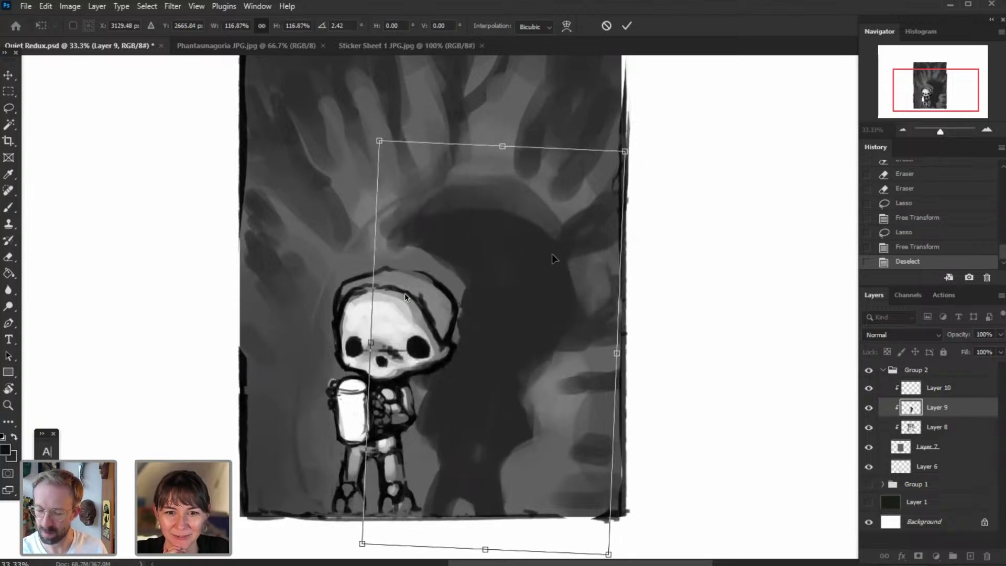
{"action": "key", "text": "Return"}
{"action": "left_click", "coordinate": [906, 248]}
{"action": "left_click", "coordinate": [903, 262]}
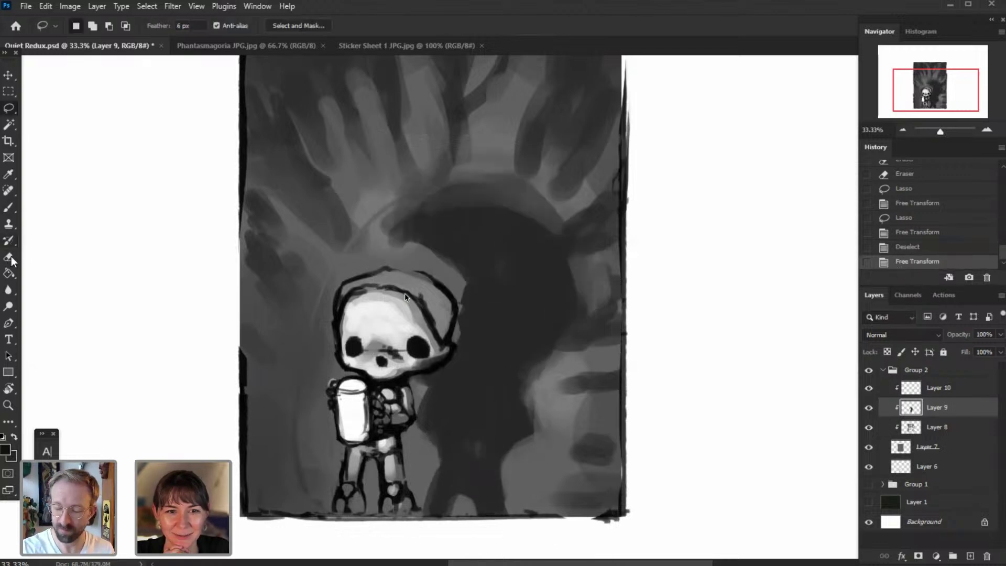
- Paint the cast shadow in closer around the back and top of the hood on Layer 9 at brush size 100
{"action": "left_click", "coordinate": [9, 257]}
{"action": "left_click", "coordinate": [432, 343]}
{"action": "key", "text": "b"}
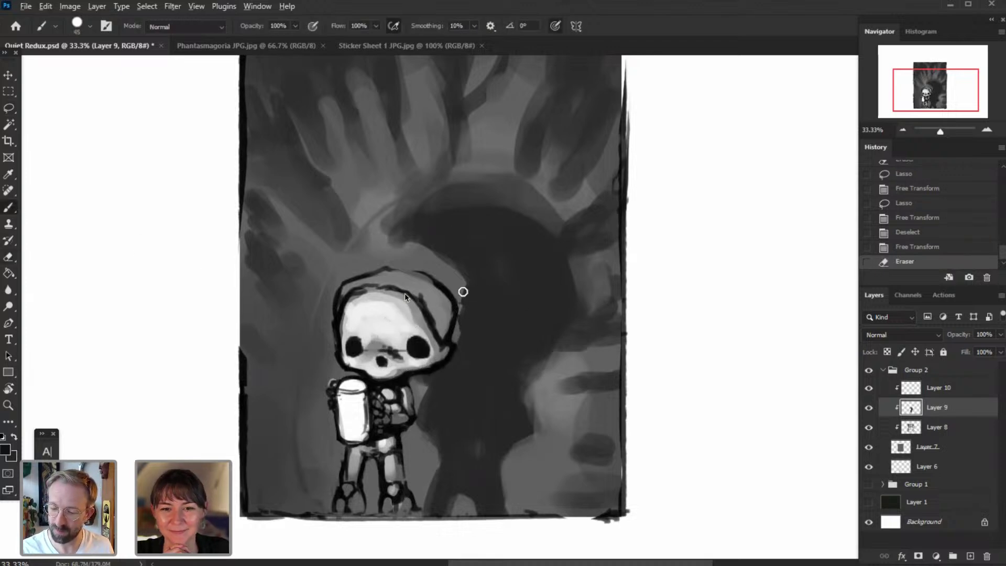
{"action": "key", "text": "bracketright"}
{"action": "key", "text": "bracketright"}
{"action": "key", "text": "bracketright"}
{"action": "key", "text": "bracketright"}
{"action": "key", "text": "bracketright"}
{"action": "key", "text": "bracketright"}
{"action": "mouse_move", "coordinate": [463, 284]}
{"action": "left_mouse_down"}
{"action": "mouse_move", "coordinate": [470, 308]}
{"action": "mouse_move", "coordinate": [449, 278]}
{"action": "mouse_move", "coordinate": [407, 252]}
{"action": "mouse_move", "coordinate": [480, 275]}
{"action": "mouse_move", "coordinate": [444, 263]}
{"action": "mouse_move", "coordinate": [465, 330]}
{"action": "left_mouse_up"}
{"action": "mouse_move", "coordinate": [425, 264]}
{"action": "left_mouse_down"}
{"action": "mouse_move", "coordinate": [402, 215]}
{"action": "mouse_move", "coordinate": [378, 260]}
{"action": "left_mouse_up"}
- Paint lighter rays beside the skeleton's head on Layer 8 with greys sampled from the background
{"action": "left_click", "coordinate": [869, 408]}
{"action": "left_click", "coordinate": [869, 409]}
{"action": "left_click", "coordinate": [938, 430]}
{"action": "left_click", "coordinate": [870, 428]}
{"action": "left_click", "coordinate": [869, 427]}
{"action": "left_click", "coordinate": [314, 302], "text": "alt"}
{"action": "left_click_drag", "start_coordinate": [316, 294], "coordinate": [333, 264]}
{"action": "left_click", "coordinate": [325, 250], "text": "alt"}
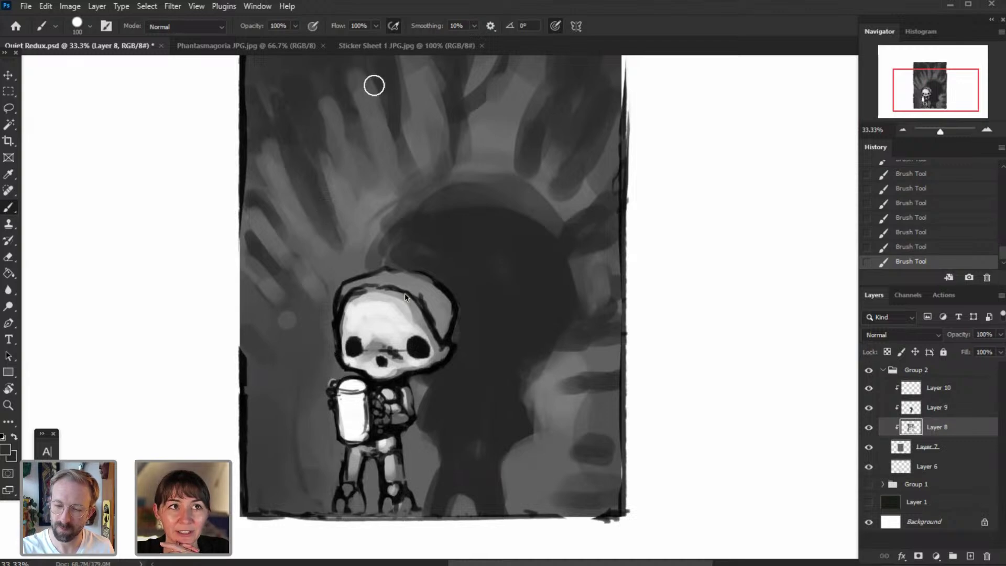
- Paint narrower dark and light rays radiating through the background above the skeleton on Layer 8
{"action": "left_click_drag", "start_coordinate": [368, 121], "coordinate": [359, 173]}
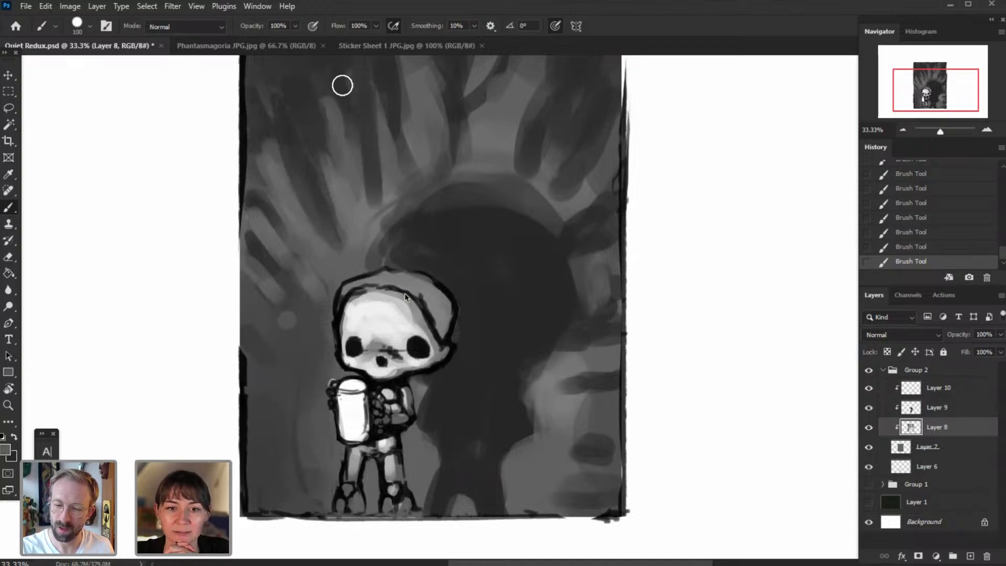
{"action": "left_click_drag", "start_coordinate": [342, 86], "coordinate": [324, 168]}
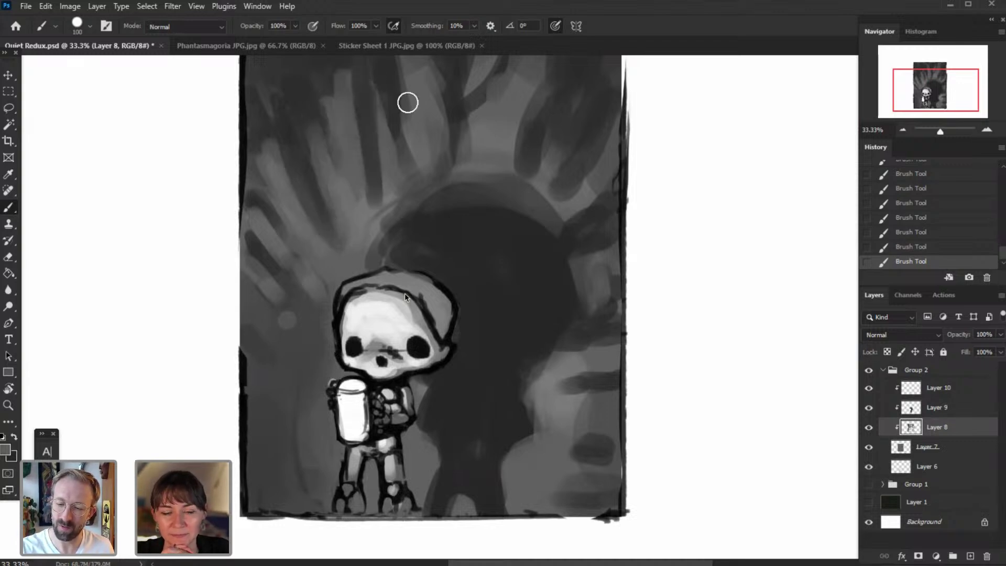
{"action": "left_click", "coordinate": [941, 82]}
{"action": "left_click", "coordinate": [347, 262], "text": "alt"}
{"action": "mouse_move", "coordinate": [337, 132]}
{"action": "left_mouse_down"}
{"action": "mouse_move", "coordinate": [352, 239]}
{"action": "mouse_move", "coordinate": [334, 112]}
{"action": "mouse_move", "coordinate": [360, 242]}
{"action": "left_mouse_up"}
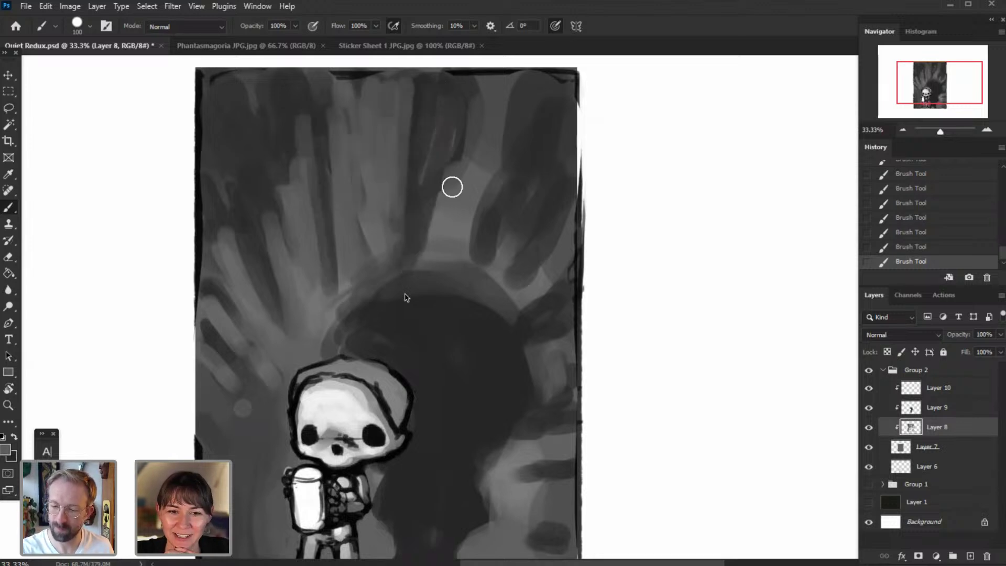
- Paint light and dark rays rising from the crown of the cast shadow's head on Layer 8 with sampled greys
{"action": "left_click_drag", "start_coordinate": [432, 190], "coordinate": [422, 177]}
{"action": "left_click", "coordinate": [400, 258], "text": "alt"}
{"action": "mouse_move", "coordinate": [393, 268]}
{"action": "left_mouse_down"}
{"action": "mouse_move", "coordinate": [416, 73]}
{"action": "mouse_move", "coordinate": [377, 229]}
{"action": "left_mouse_up"}
{"action": "left_click_drag", "start_coordinate": [379, 171], "coordinate": [398, 90]}
- Break up the large dark patch above the shadow's far side into narrow light and dark rays on Layer 8
{"action": "left_click", "coordinate": [472, 184], "text": "alt"}
{"action": "left_click_drag", "start_coordinate": [522, 85], "coordinate": [476, 198]}
{"action": "left_click_drag", "start_coordinate": [530, 85], "coordinate": [495, 267]}
{"action": "left_click", "coordinate": [476, 254], "text": "alt"}
{"action": "left_click", "coordinate": [507, 265], "text": "alt"}
{"action": "mouse_move", "coordinate": [563, 187]}
{"action": "left_mouse_down"}
{"action": "mouse_move", "coordinate": [526, 257]}
{"action": "mouse_move", "coordinate": [541, 278]}
{"action": "mouse_move", "coordinate": [529, 285]}
{"action": "left_mouse_up"}
{"action": "left_click", "coordinate": [550, 242], "text": "alt"}
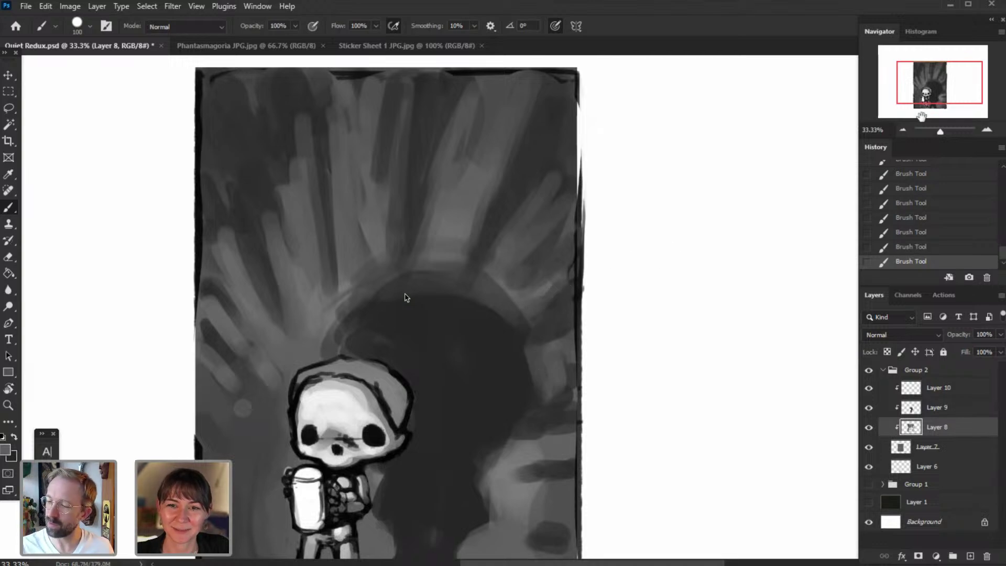
- Paint horizontal rays beside the cast shadow's torso on Layer 8 with a sampled grey, and undo the last stroke
{"action": "scroll", "coordinate": [823, 151], "scroll_direction": "down", "scroll_amount": 3}
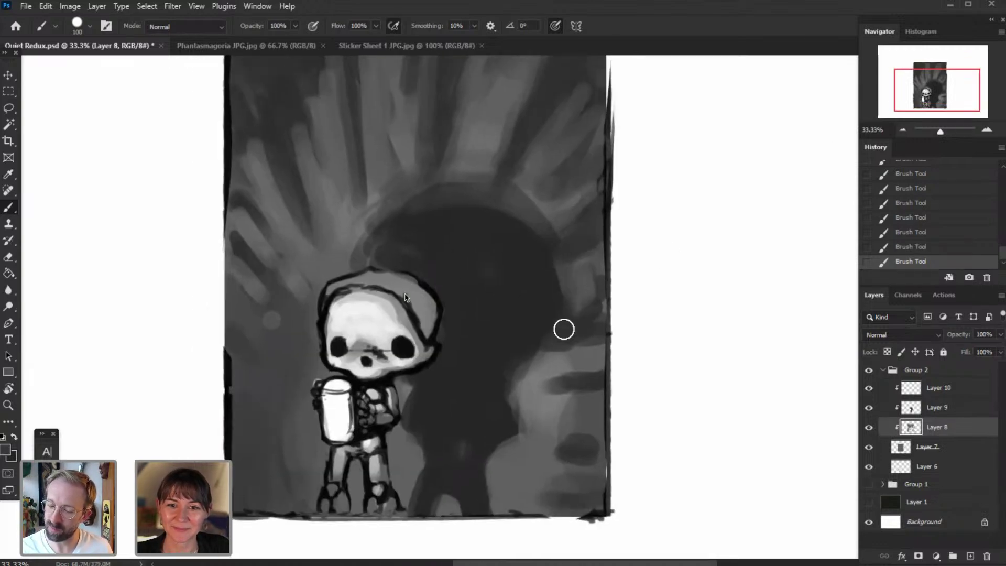
{"action": "left_click", "coordinate": [289, 169], "text": "alt"}
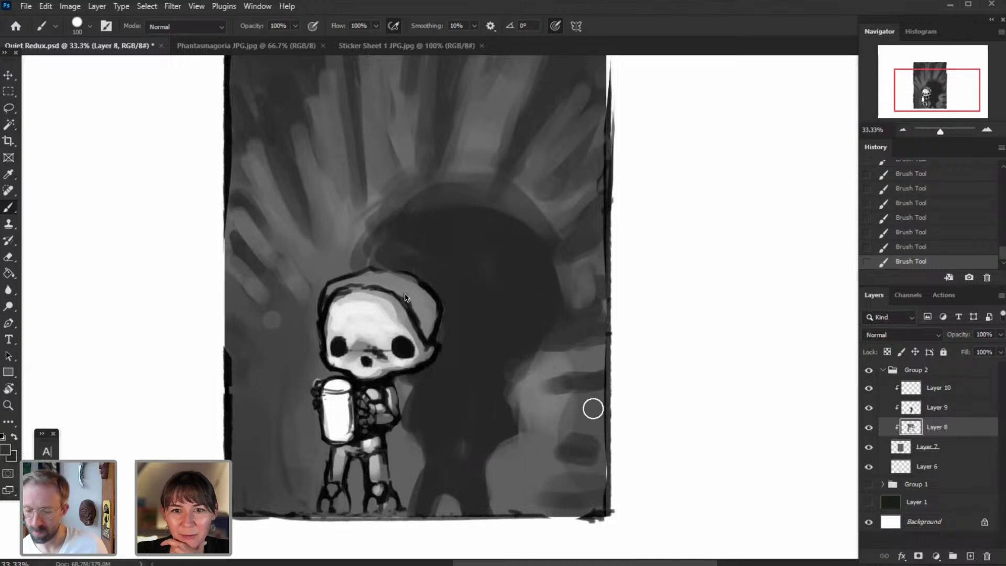
{"action": "left_click_drag", "start_coordinate": [519, 398], "coordinate": [600, 400]}
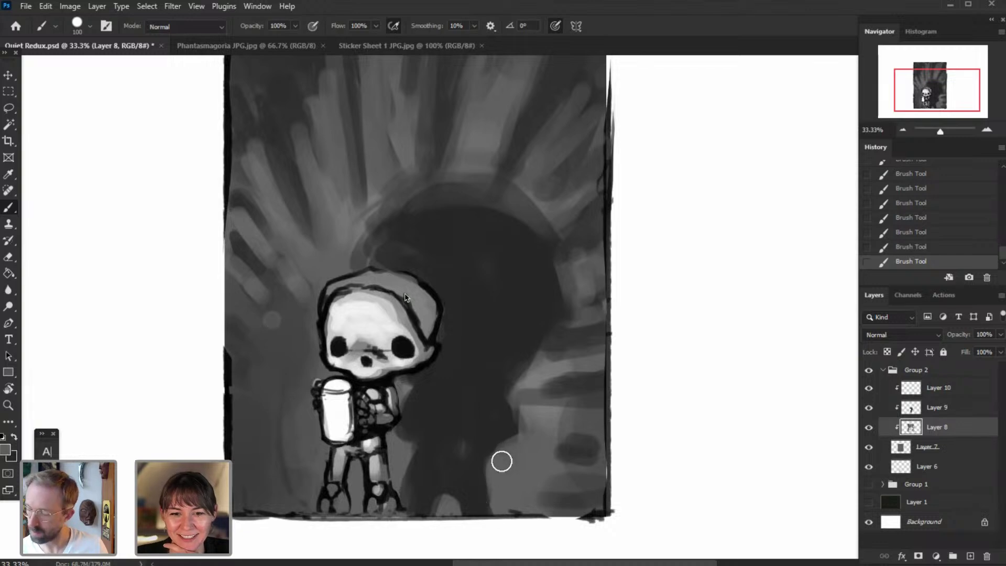
{"action": "key", "text": "ctrl+z"}
- Check the cast shadow by toggling Layer 9's visibility, and merge Layer 9 down into Layer 8
{"action": "left_click", "coordinate": [941, 411]}
{"action": "left_click", "coordinate": [869, 409]}
{"action": "left_click", "coordinate": [870, 409]}
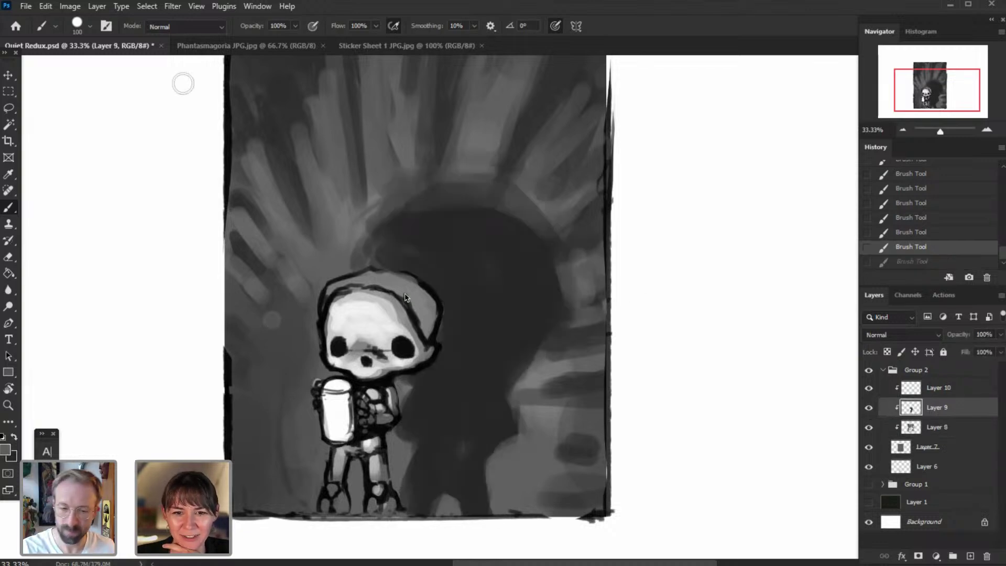
{"action": "left_click", "coordinate": [93, 6]}
{"action": "left_click", "coordinate": [143, 454]}
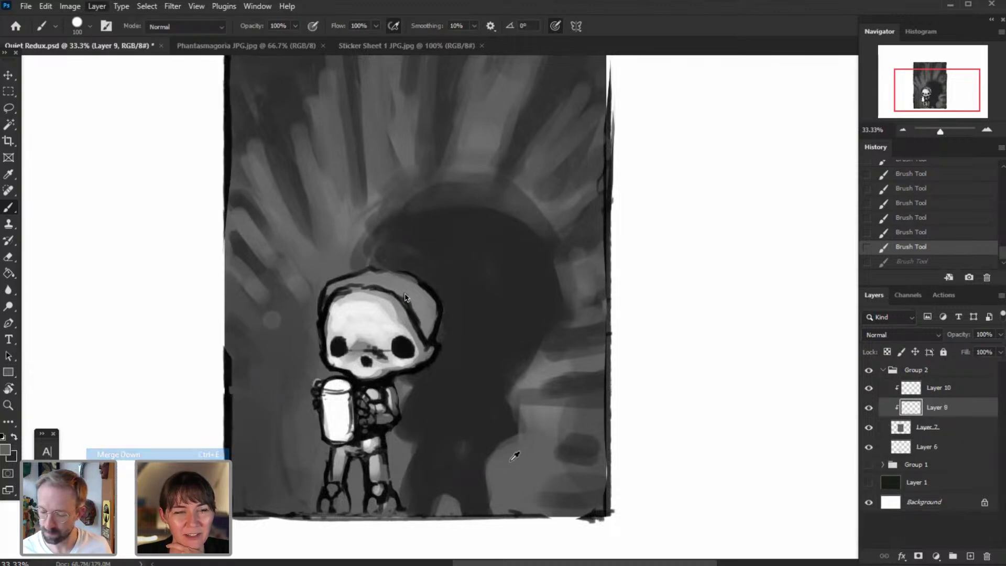
- Repaint the cast shadow's lower body and legs as a darker, fuller shape on the merged Layer 8
{"action": "left_click_drag", "start_coordinate": [490, 465], "coordinate": [493, 502]}
{"action": "mouse_move", "coordinate": [492, 488]}
{"action": "left_mouse_down"}
{"action": "mouse_move", "coordinate": [490, 506]}
{"action": "mouse_move", "coordinate": [424, 509]}
{"action": "mouse_move", "coordinate": [450, 503]}
{"action": "mouse_move", "coordinate": [463, 486]}
{"action": "left_mouse_up"}
{"action": "left_click", "coordinate": [449, 507], "text": "alt"}
{"action": "left_click_drag", "start_coordinate": [467, 426], "coordinate": [463, 420]}
{"action": "mouse_move", "coordinate": [406, 474]}
{"action": "left_mouse_down"}
{"action": "mouse_move", "coordinate": [418, 446]}
{"action": "mouse_move", "coordinate": [400, 434]}
{"action": "mouse_move", "coordinate": [417, 393]}
{"action": "left_mouse_up"}
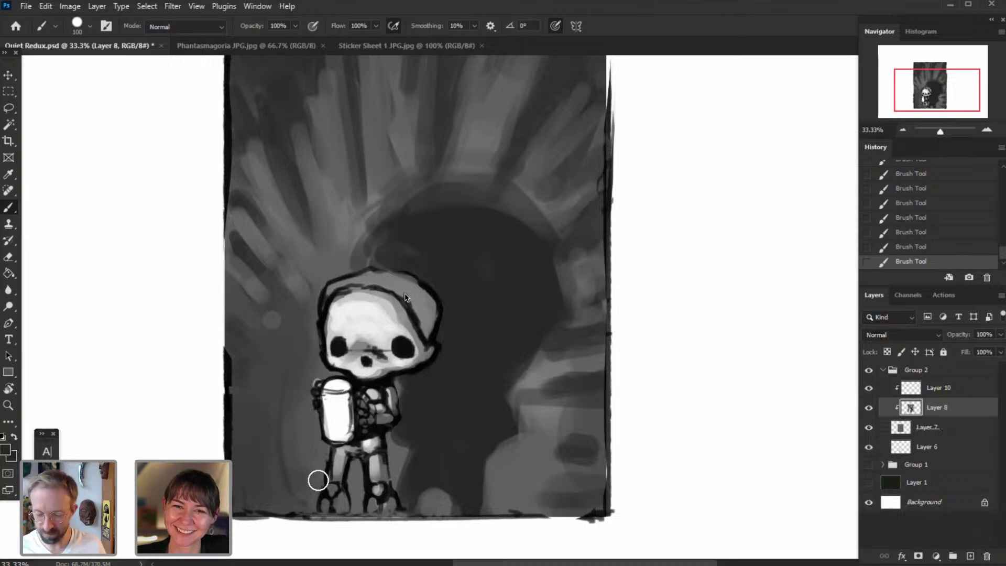
- Split the dark upper-left background into narrow alternating rays on Layer 8 using sampled light and dark greys
{"action": "left_click", "coordinate": [935, 88]}
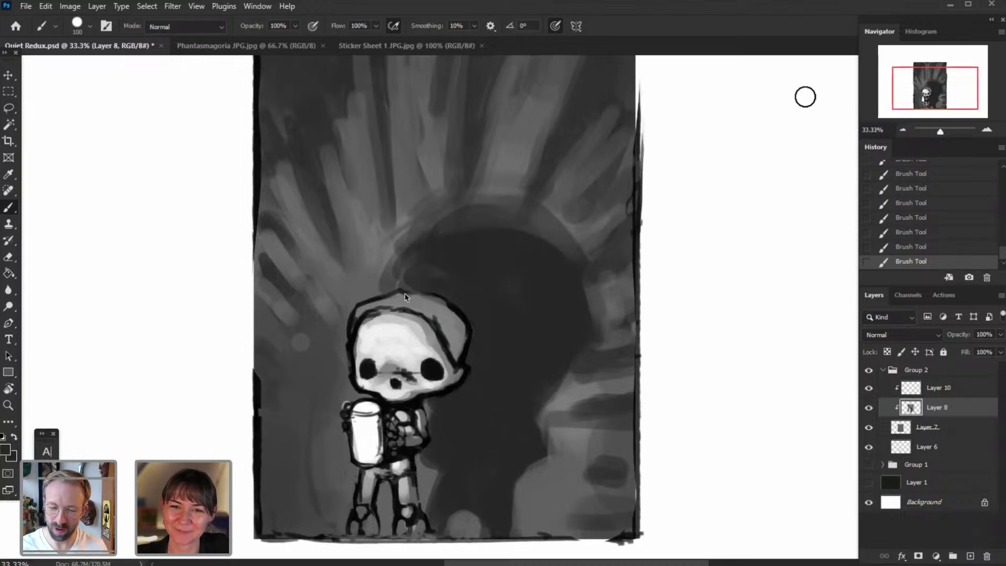
{"action": "mouse_move", "coordinate": [930, 98]}
{"action": "left_mouse_down"}
{"action": "mouse_move", "coordinate": [931, 90]}
{"action": "mouse_move", "coordinate": [918, 104]}
{"action": "left_mouse_up"}
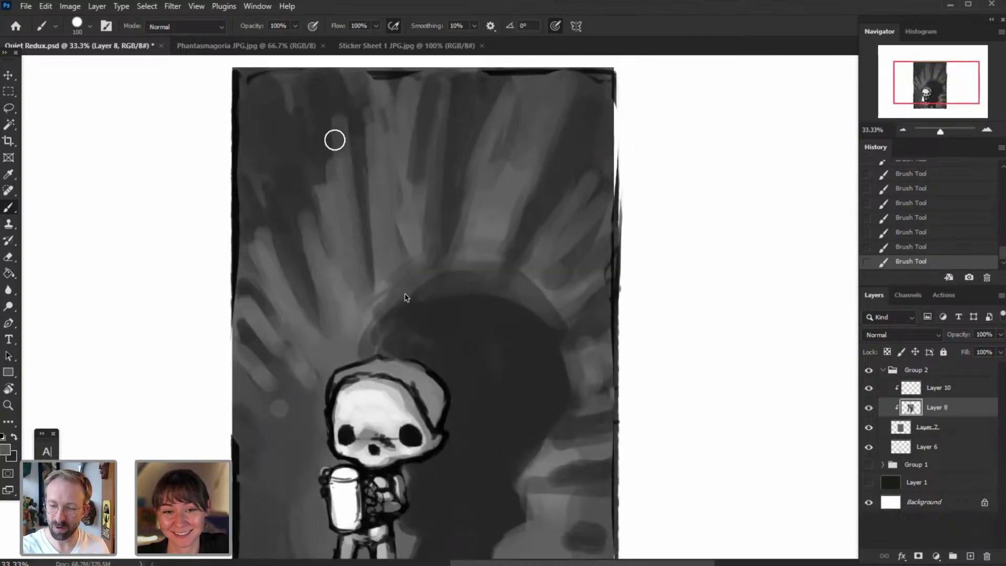
{"action": "left_click", "coordinate": [320, 109], "text": "alt"}
{"action": "left_click_drag", "start_coordinate": [327, 97], "coordinate": [336, 217]}
{"action": "left_click_drag", "start_coordinate": [382, 80], "coordinate": [369, 250]}
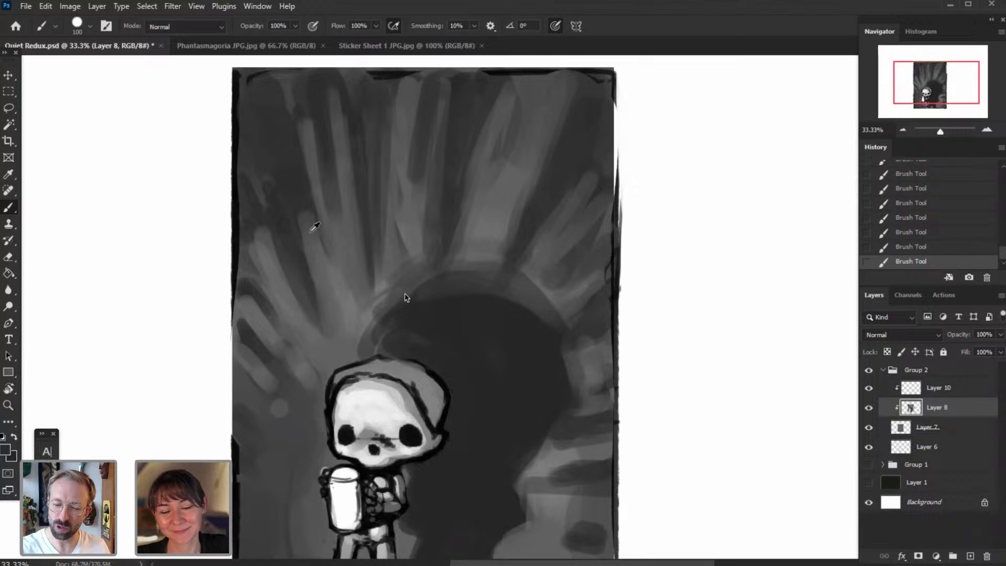
{"action": "left_click", "coordinate": [346, 309], "text": "alt"}
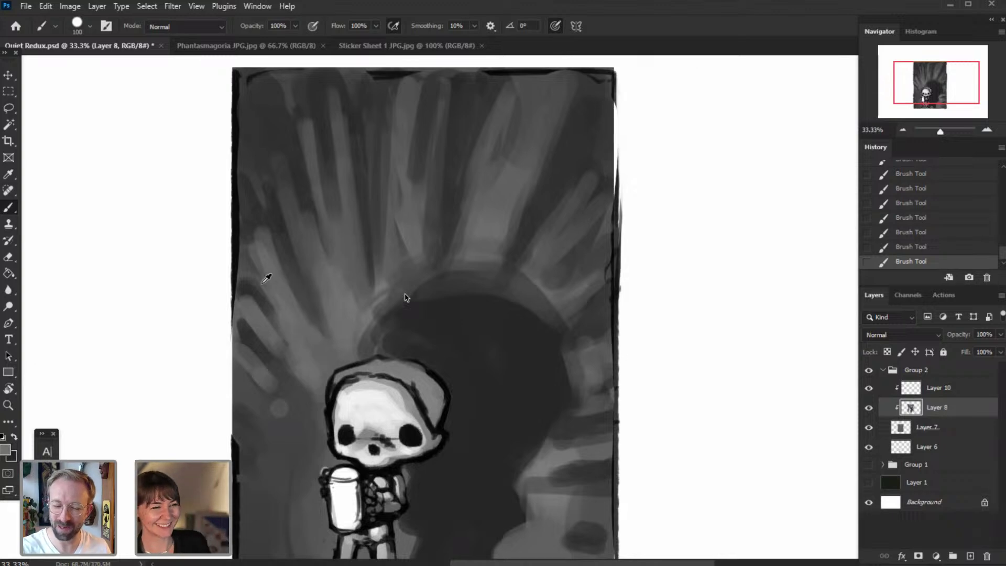
{"action": "left_click", "coordinate": [249, 238], "text": "alt"}
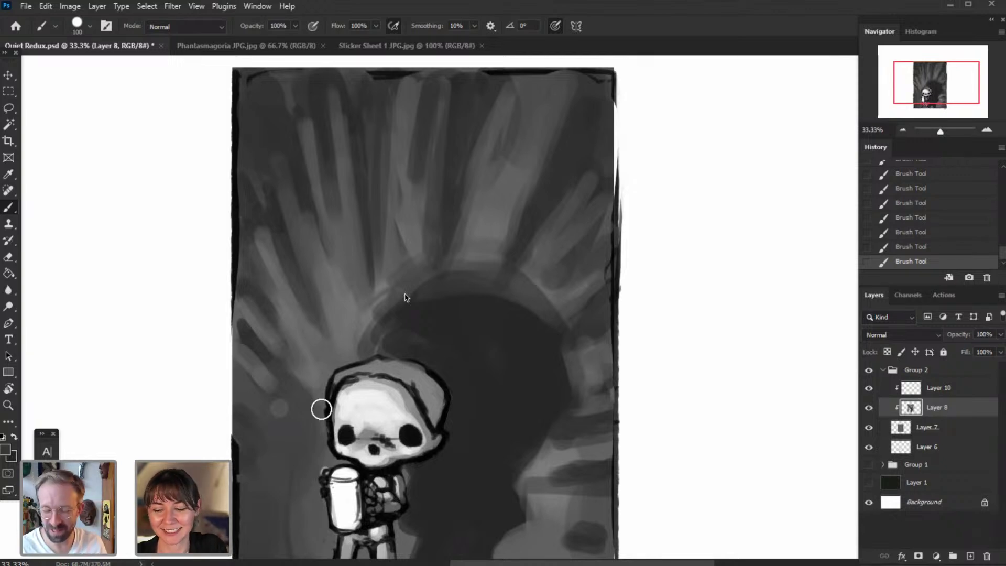
- Brush a lighter glow into the background on the lantern side of the skeleton's head at brush size 175
{"action": "key", "text": "bracketright"}
{"action": "key", "text": "bracketright"}
{"action": "key", "text": "bracketright"}
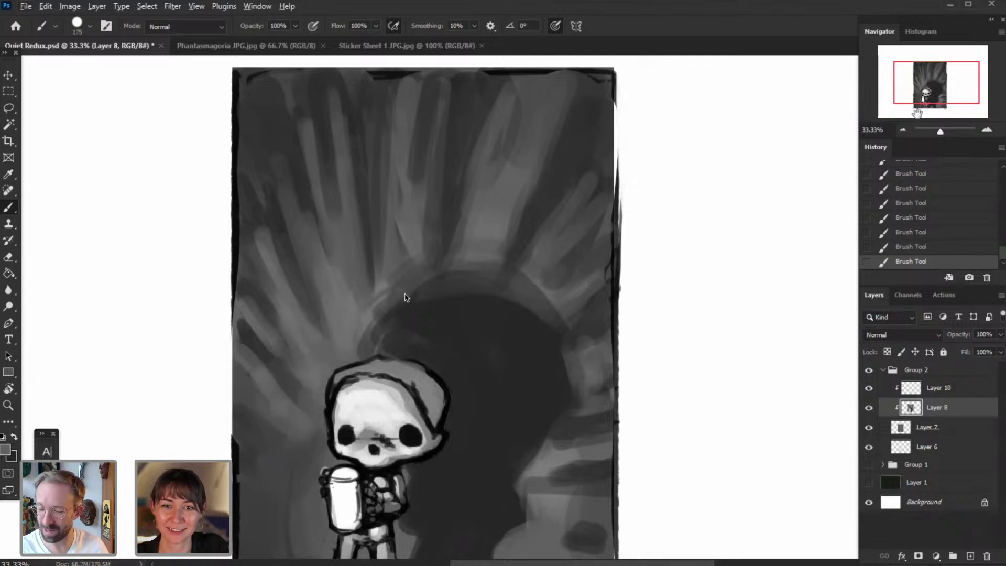
- Paint light and dark rays fanning out beside the cast shadow's torso and legs on Layer 8 at brush size 90
{"action": "left_click_drag", "start_coordinate": [917, 113], "coordinate": [882, 170]}
{"action": "left_click_drag", "start_coordinate": [930, 106], "coordinate": [939, 101]}
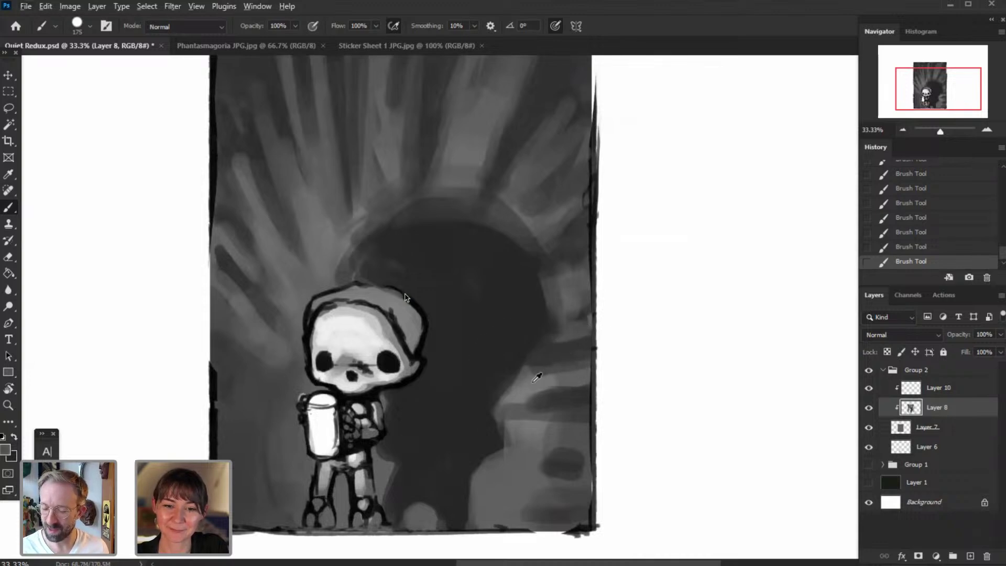
{"action": "mouse_move", "coordinate": [543, 357]}
{"action": "left_mouse_down"}
{"action": "mouse_move", "coordinate": [535, 362]}
{"action": "mouse_move", "coordinate": [581, 362]}
{"action": "left_mouse_up"}
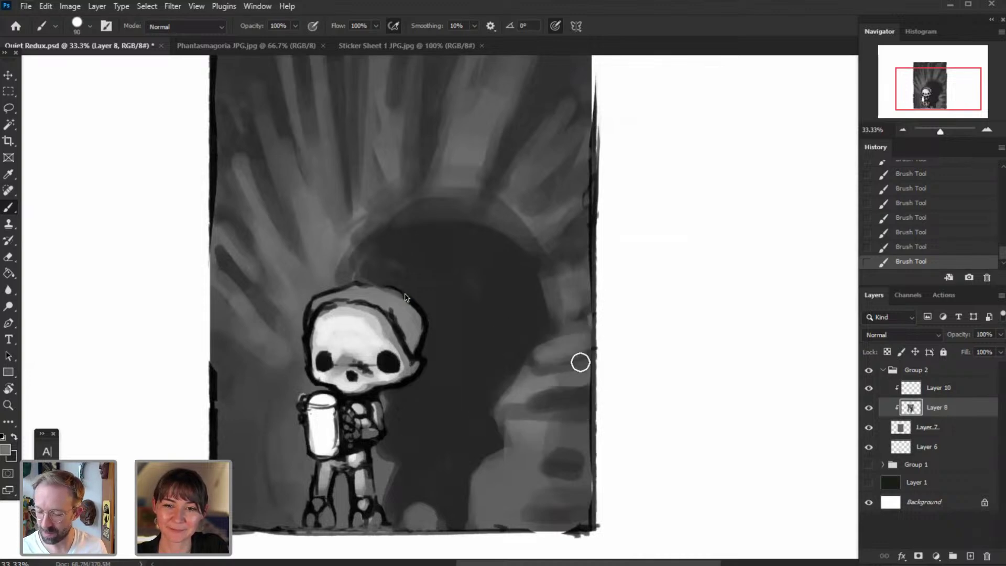
{"action": "left_click", "coordinate": [529, 390], "text": "alt"}
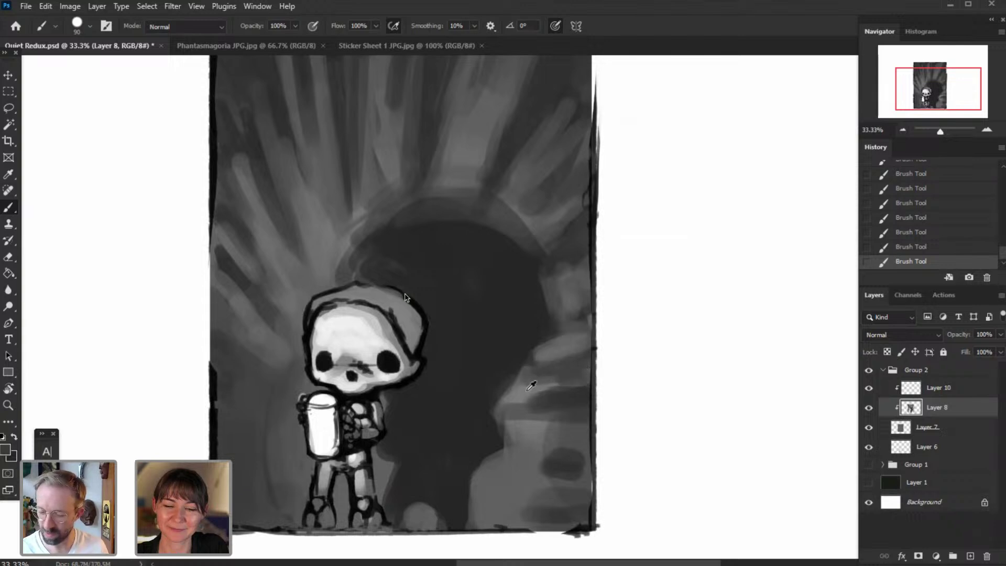
{"action": "mouse_move", "coordinate": [568, 400]}
{"action": "left_mouse_down"}
{"action": "mouse_move", "coordinate": [553, 400]}
{"action": "mouse_move", "coordinate": [588, 427]}
{"action": "left_mouse_up"}
{"action": "left_click", "coordinate": [581, 424], "text": "alt"}
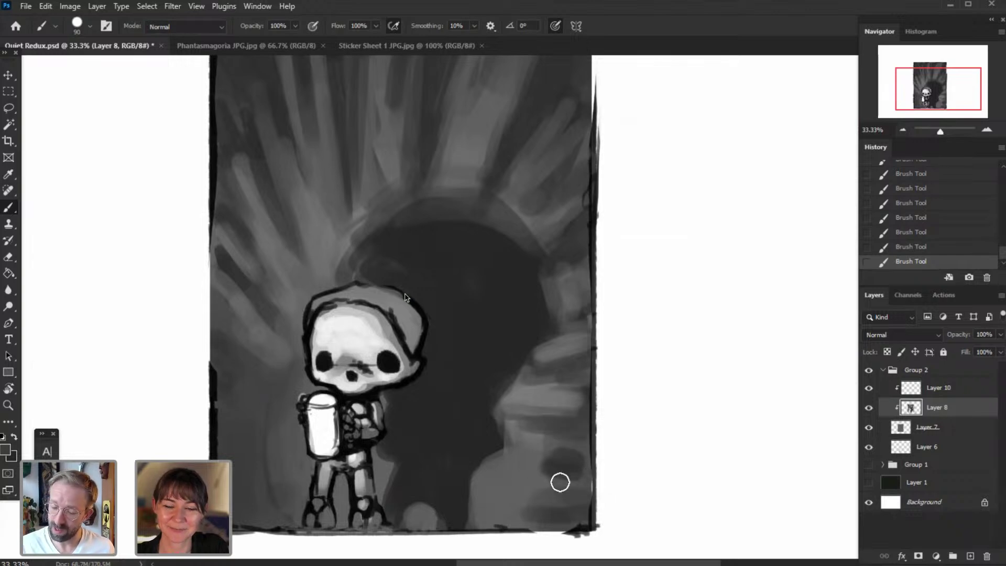
{"action": "left_click_drag", "start_coordinate": [507, 475], "coordinate": [582, 508]}
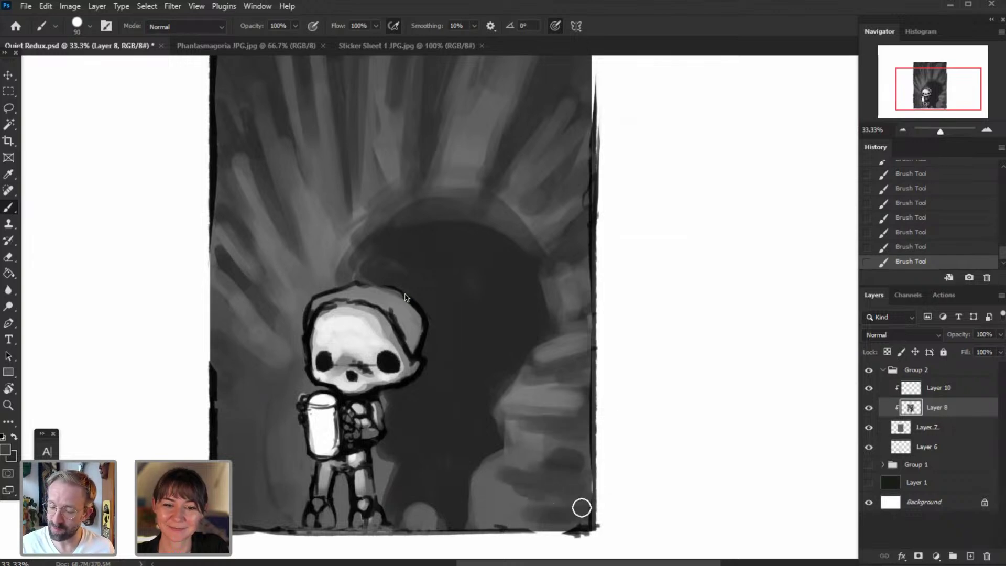
{"action": "mouse_move", "coordinate": [495, 488]}
{"action": "left_mouse_down"}
{"action": "mouse_move", "coordinate": [540, 497]}
{"action": "mouse_move", "coordinate": [524, 456]}
{"action": "left_mouse_up"}
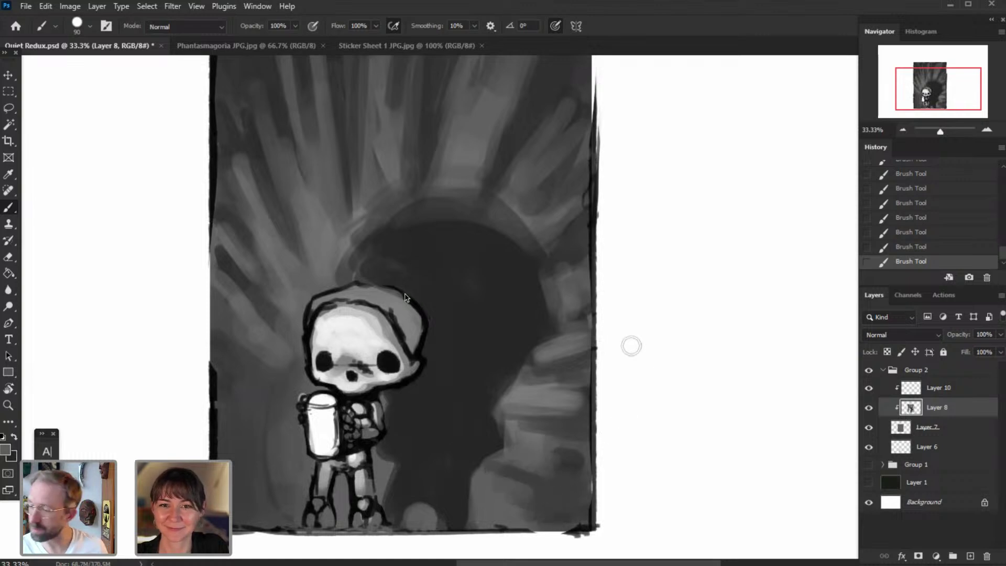
- Rework the glow beside the skeleton's head and the ray ends around the shadow's head at brush size 150
{"action": "key", "text": "bracketright"}
{"action": "key", "text": "bracketright"}
{"action": "key", "text": "bracketright"}
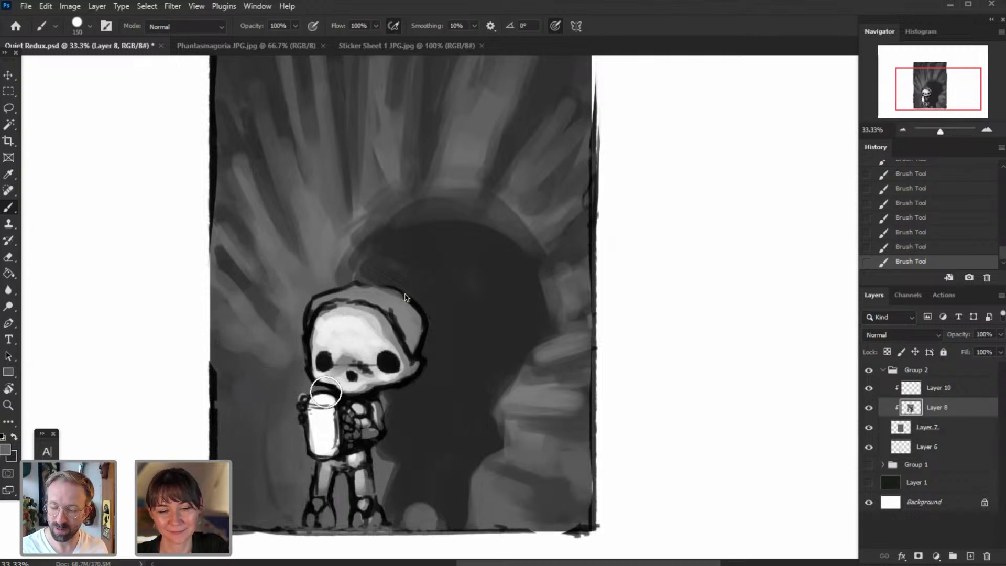
{"action": "key", "text": "alt"}
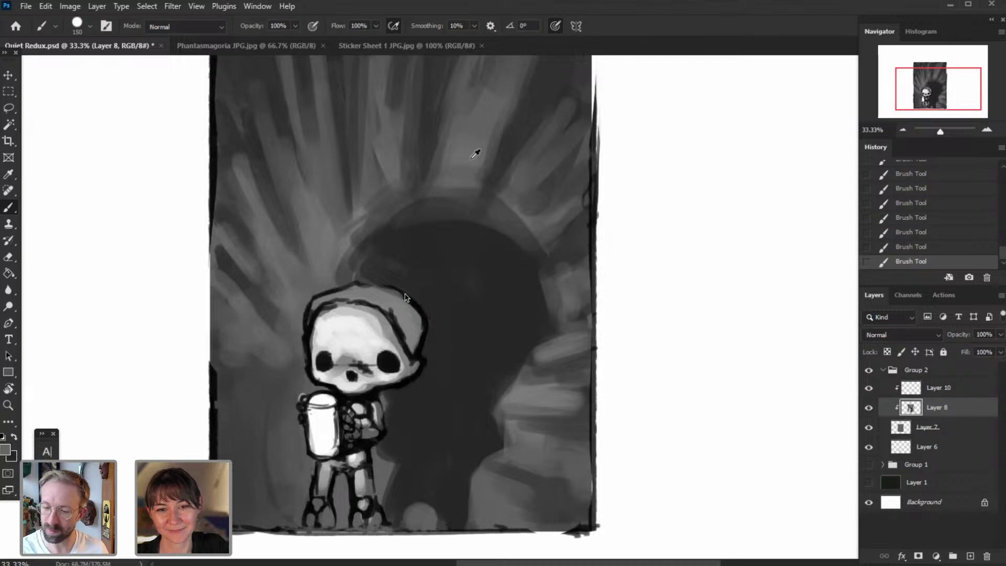
{"action": "left_click", "coordinate": [361, 211], "text": "alt"}
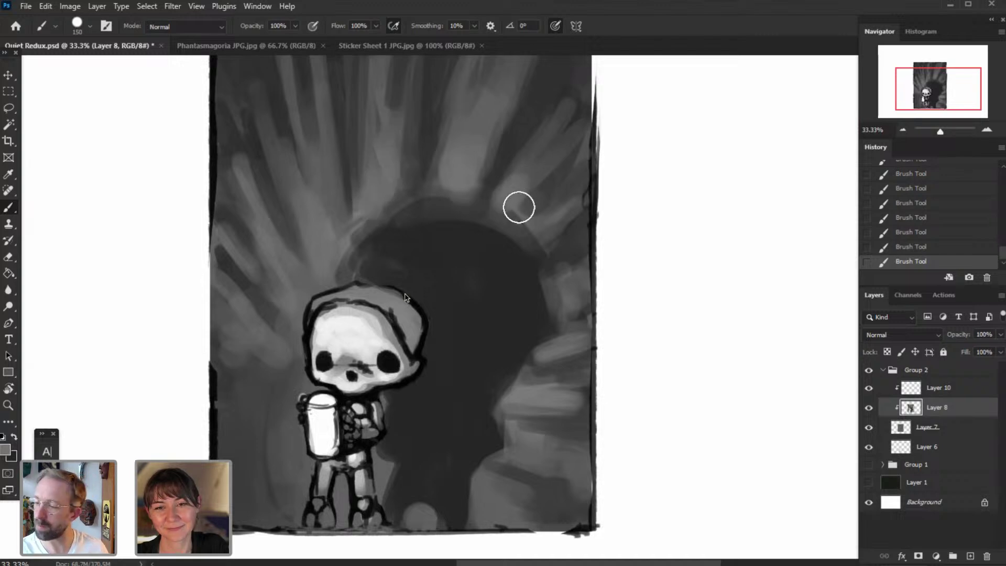
- Refine the rays along the upper edge of the cast shadow's head at brush size 90
{"action": "key", "text": "bracketleft"}
{"action": "key", "text": "bracketleft"}
{"action": "key", "text": "bracketleft"}
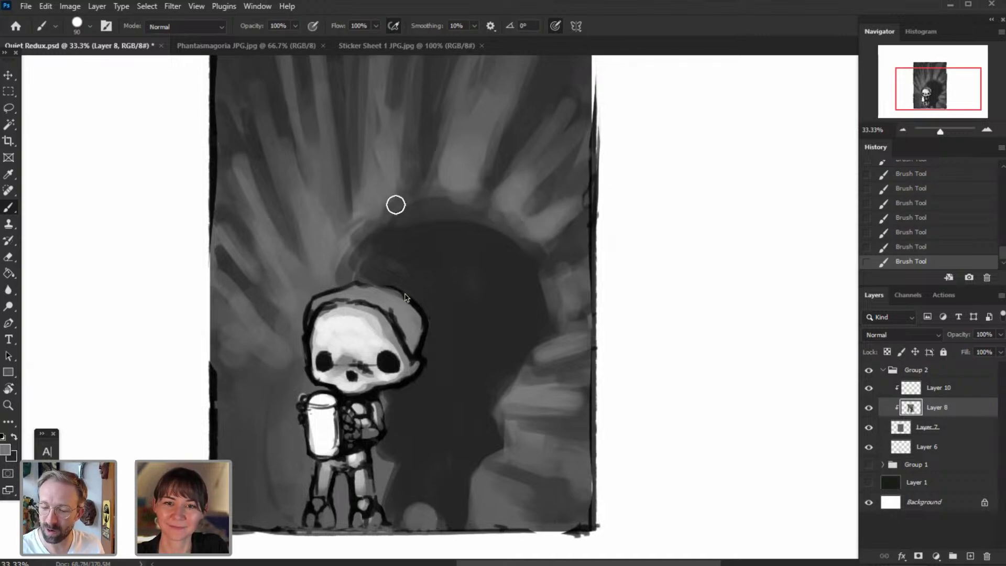
- Erase line art inside the skeleton's knees, hip and leg bones on Layer 6 with the Eraser at size 45
{"action": "key", "text": "ctrl+minus"}
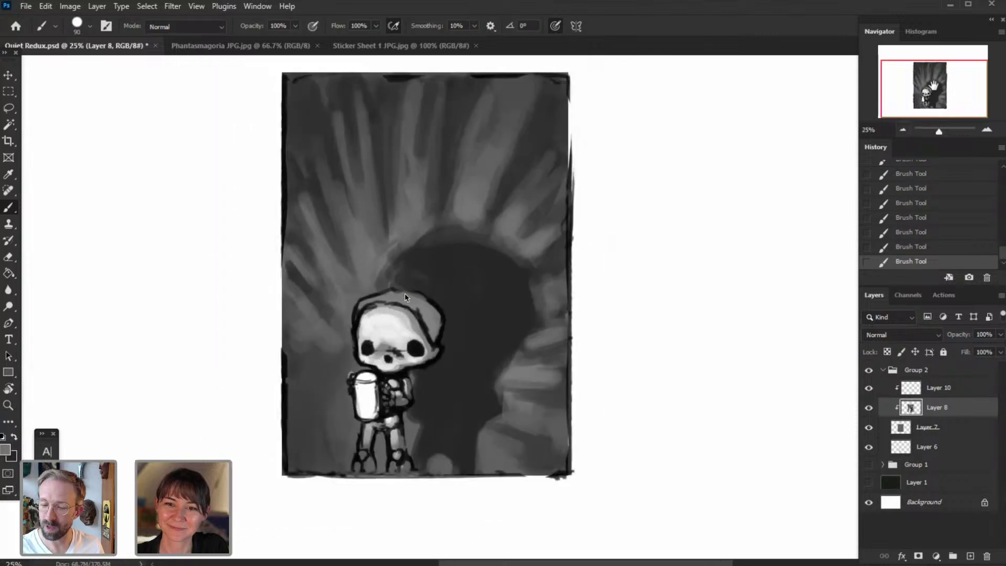
{"action": "left_click_drag", "start_coordinate": [942, 94], "coordinate": [938, 90]}
{"action": "key", "text": "ctrl+plus"}
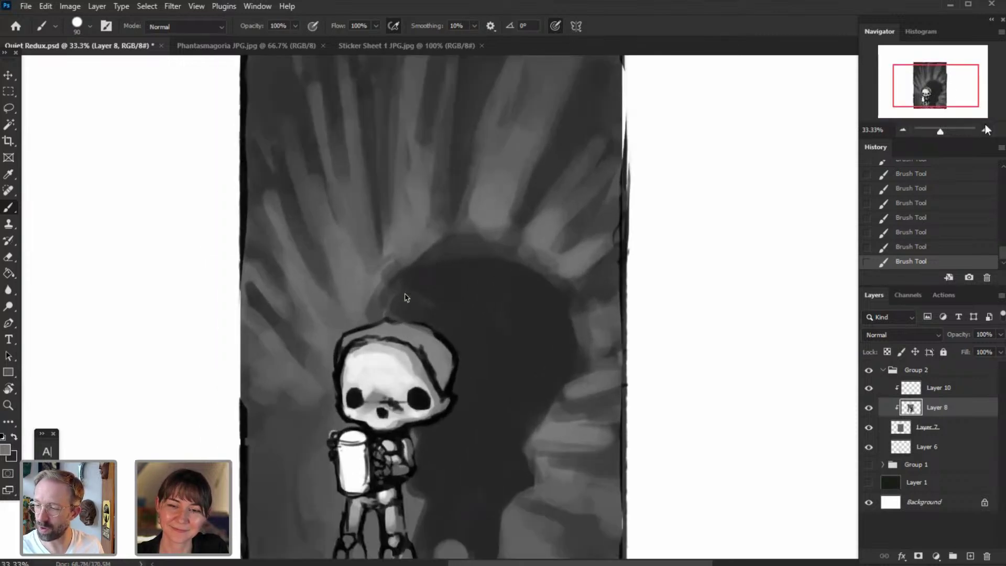
{"action": "key", "text": "ctrl+plus"}
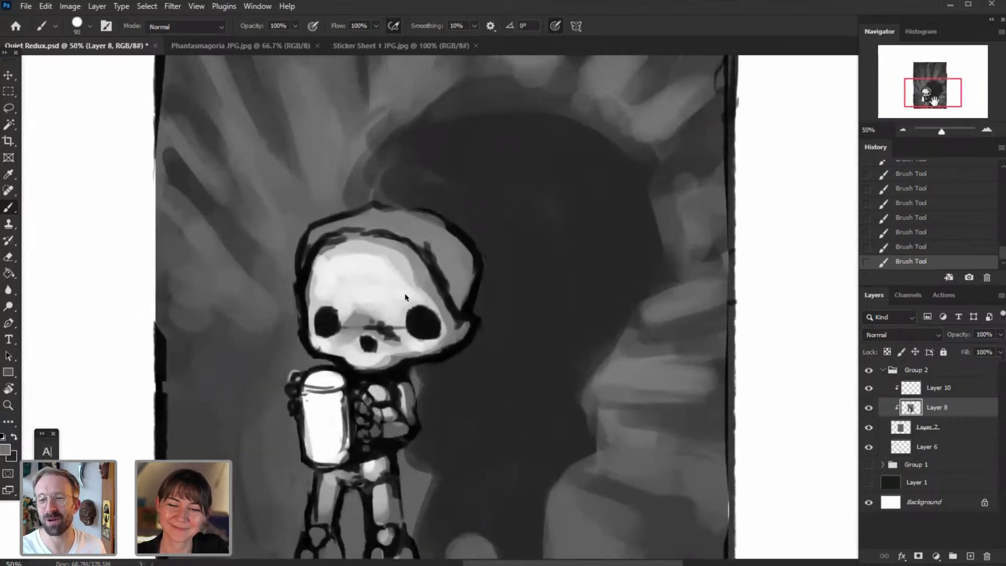
{"action": "left_click_drag", "start_coordinate": [940, 104], "coordinate": [938, 107]}
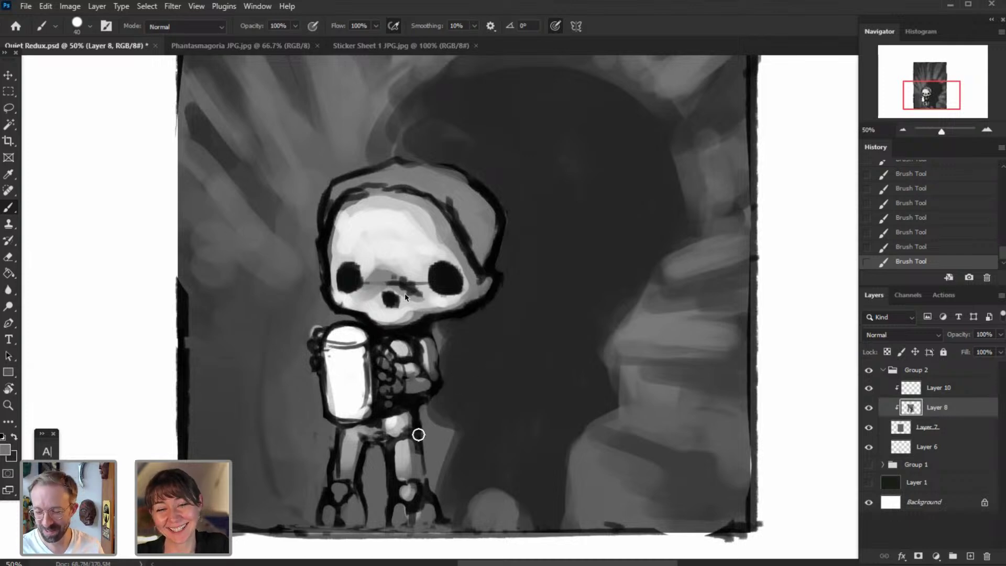
{"action": "left_click", "coordinate": [935, 448]}
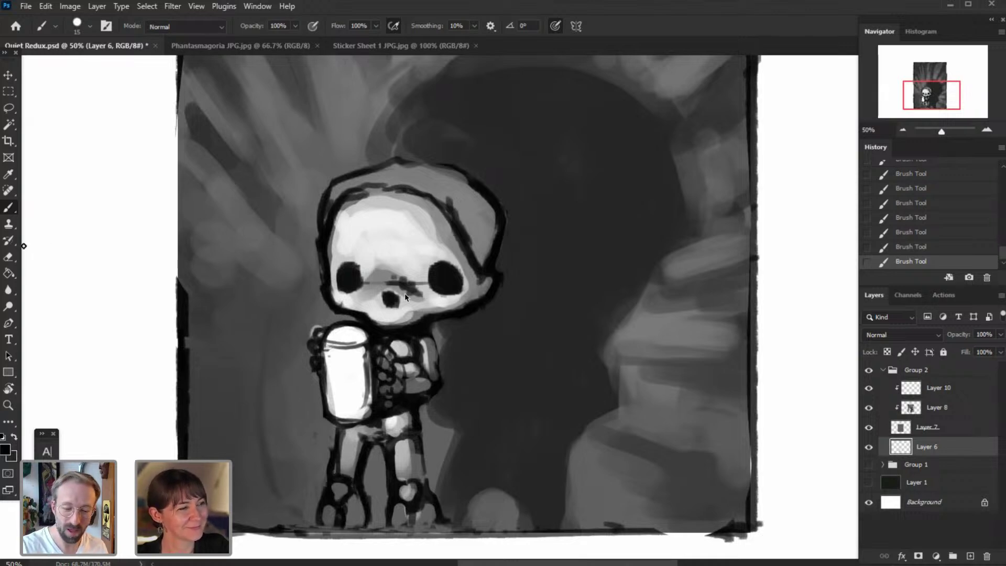
{"action": "left_click", "coordinate": [9, 257]}
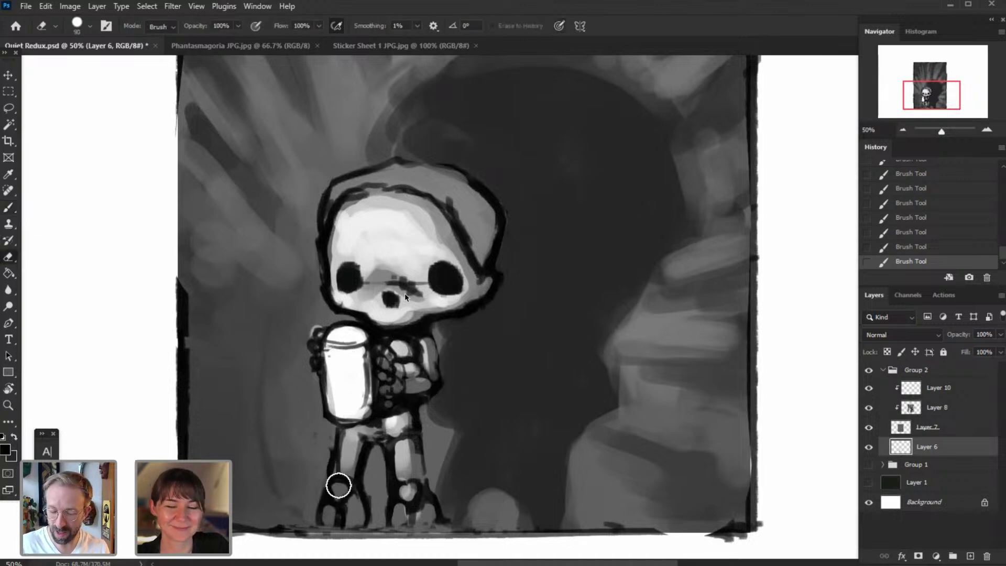
{"action": "key", "text": "["}
{"action": "left_click_drag", "start_coordinate": [342, 486], "coordinate": [336, 486]}
{"action": "left_click_drag", "start_coordinate": [411, 491], "coordinate": [402, 490]}
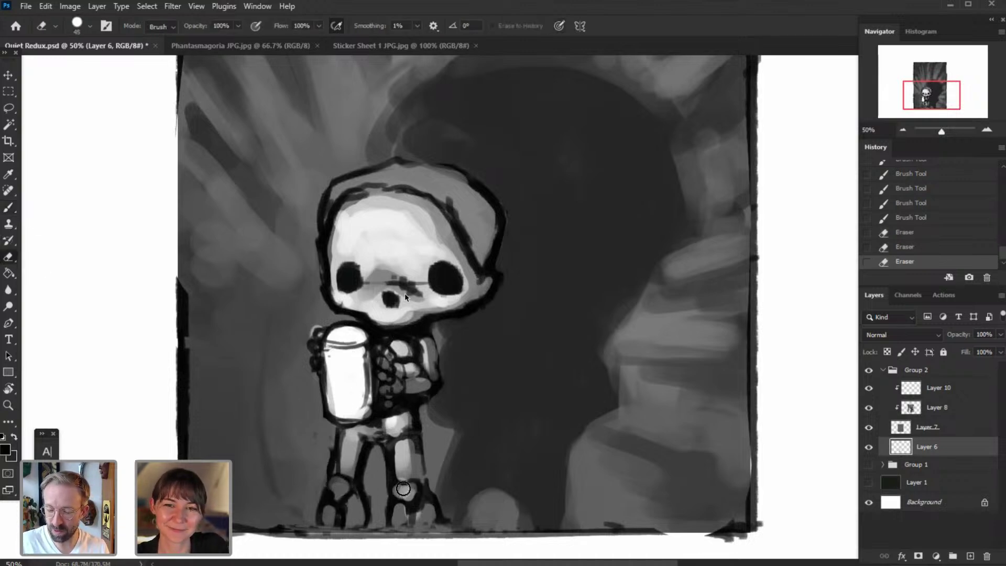
{"action": "left_click_drag", "start_coordinate": [391, 436], "coordinate": [400, 433]}
{"action": "mouse_move", "coordinate": [365, 465]}
{"action": "left_mouse_down"}
{"action": "mouse_move", "coordinate": [346, 442]}
{"action": "mouse_move", "coordinate": [343, 461]}
{"action": "left_mouse_up"}
- Clean up the arm bones, nose marks and eye socket edge on Layer 6 with the Eraser at size 35, undoing one stroke
{"action": "key", "text": "["}
{"action": "key", "text": "["}
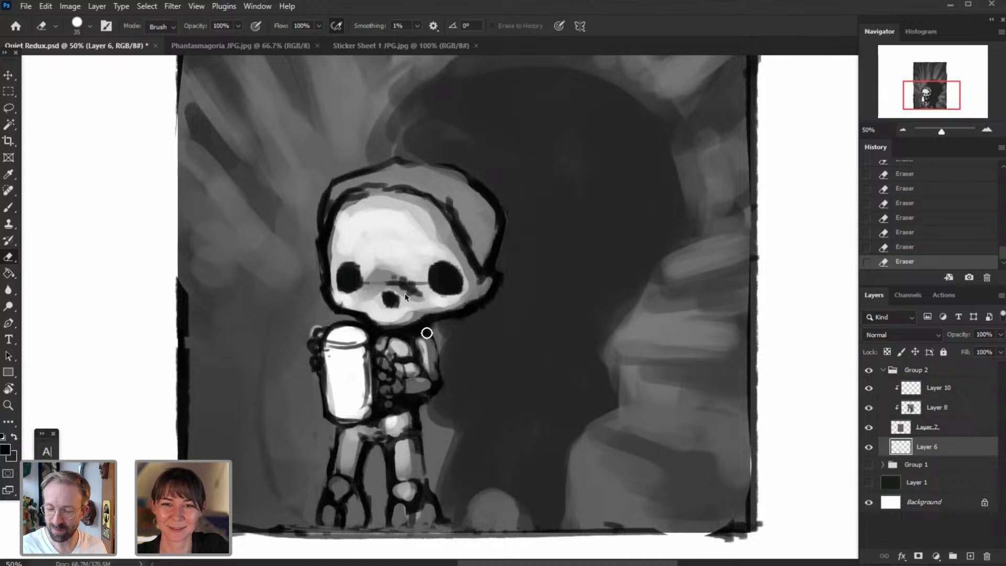
{"action": "key", "text": "ctrl+z"}
{"action": "mouse_move", "coordinate": [468, 318]}
{"action": "left_mouse_down"}
{"action": "mouse_move", "coordinate": [458, 268]}
{"action": "mouse_move", "coordinate": [461, 293]}
{"action": "mouse_move", "coordinate": [449, 298]}
{"action": "mouse_move", "coordinate": [450, 255]}
{"action": "left_mouse_up"}
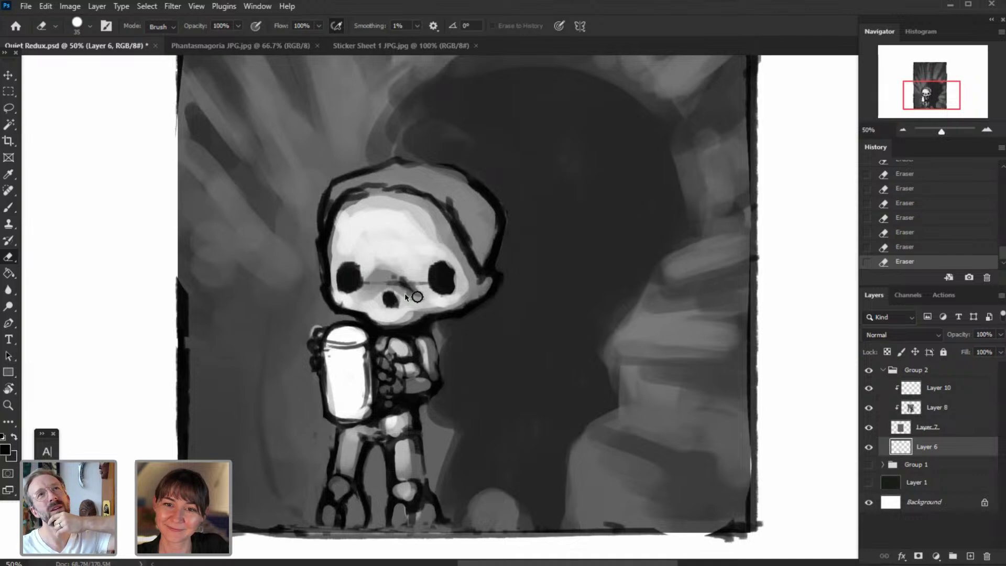
{"action": "left_click", "coordinate": [10, 208]}
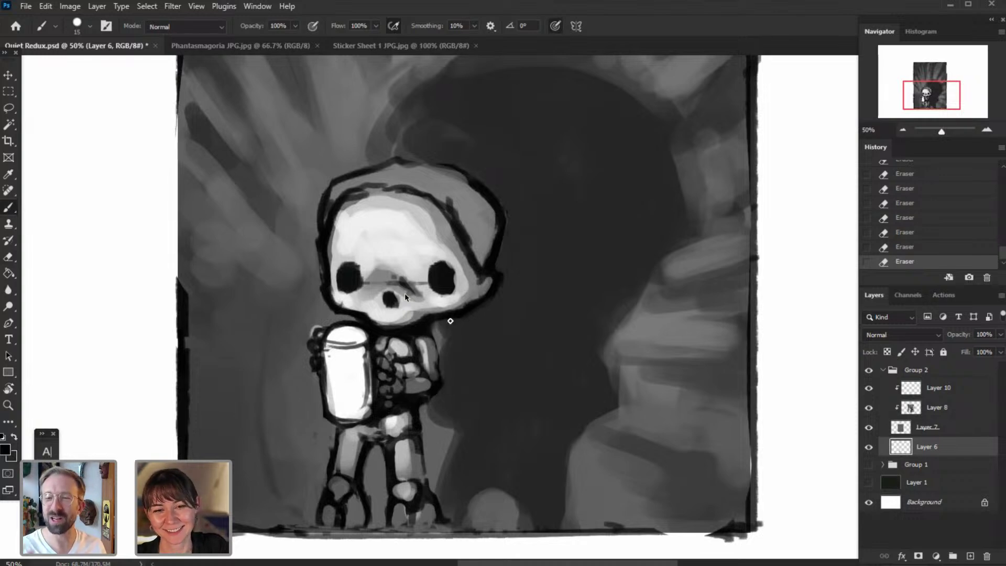
{"action": "left_click", "coordinate": [410, 308], "text": "alt"}
{"action": "left_click", "coordinate": [443, 289]}
{"action": "key", "text": "ctrl+z"}
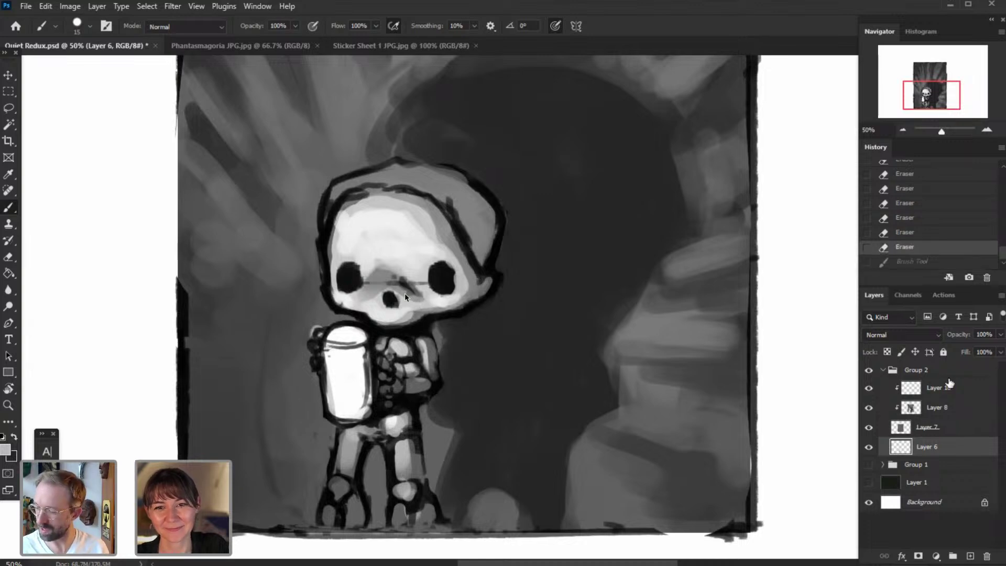
- On Layer 8, blend the skull's cheek and nose shading with greys sampled from the face, using a size 30 brush
{"action": "key", "text": "bracketright"}
{"action": "key", "text": "bracketright"}
{"action": "key", "text": "bracketright"}
{"action": "left_click", "coordinate": [937, 408]}
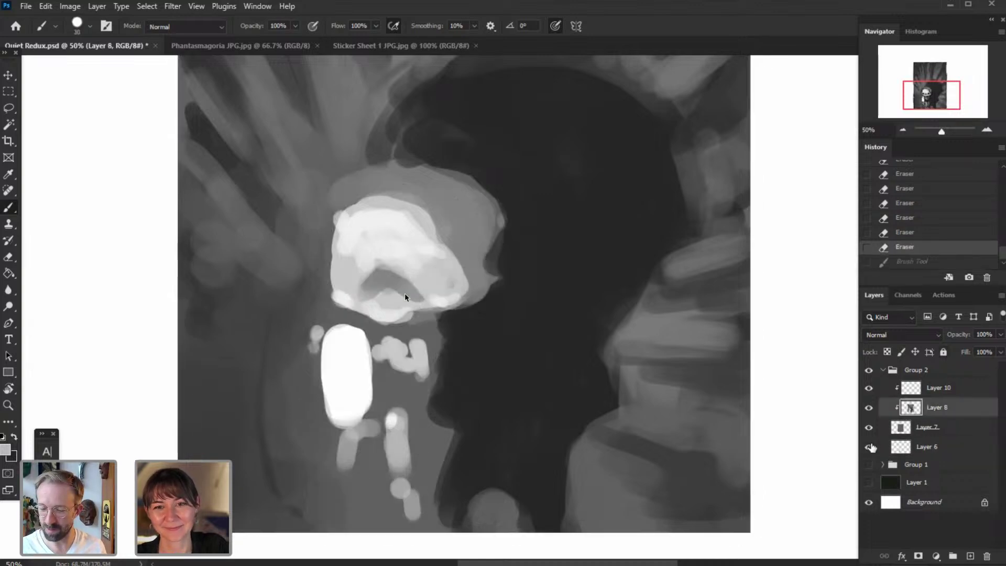
{"action": "left_click", "coordinate": [869, 408]}
{"action": "left_click", "coordinate": [869, 408]}
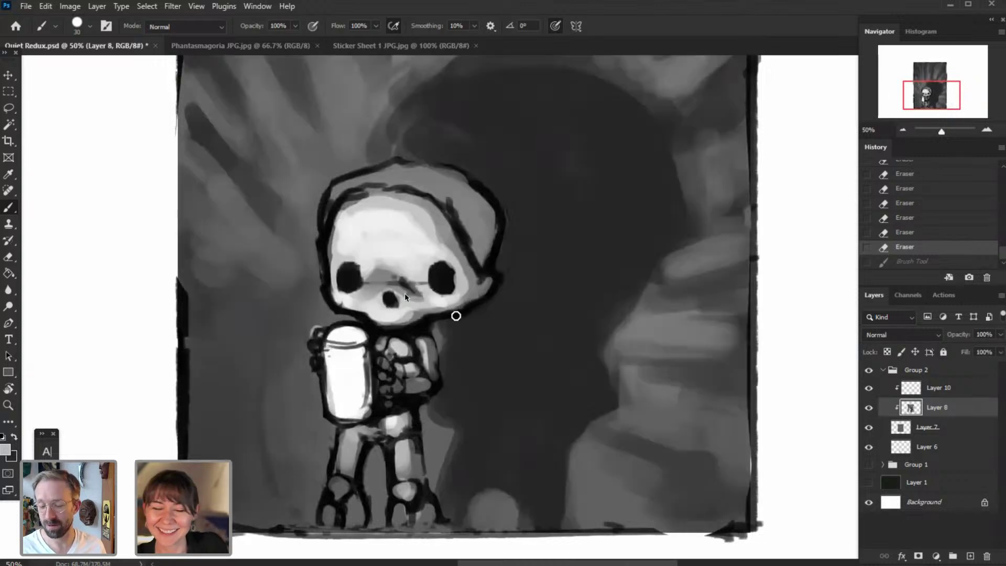
{"action": "left_click_drag", "start_coordinate": [437, 303], "coordinate": [412, 302]}
{"action": "left_click", "coordinate": [375, 261], "text": "alt"}
{"action": "mouse_move", "coordinate": [383, 267]}
{"action": "left_mouse_down"}
{"action": "mouse_move", "coordinate": [365, 285]}
{"action": "mouse_move", "coordinate": [385, 277]}
{"action": "left_mouse_up"}
{"action": "left_click_drag", "start_coordinate": [442, 301], "coordinate": [437, 302]}
{"action": "left_click", "coordinate": [398, 287], "text": "alt"}
{"action": "left_click", "coordinate": [439, 300]}
{"action": "left_click", "coordinate": [439, 299]}
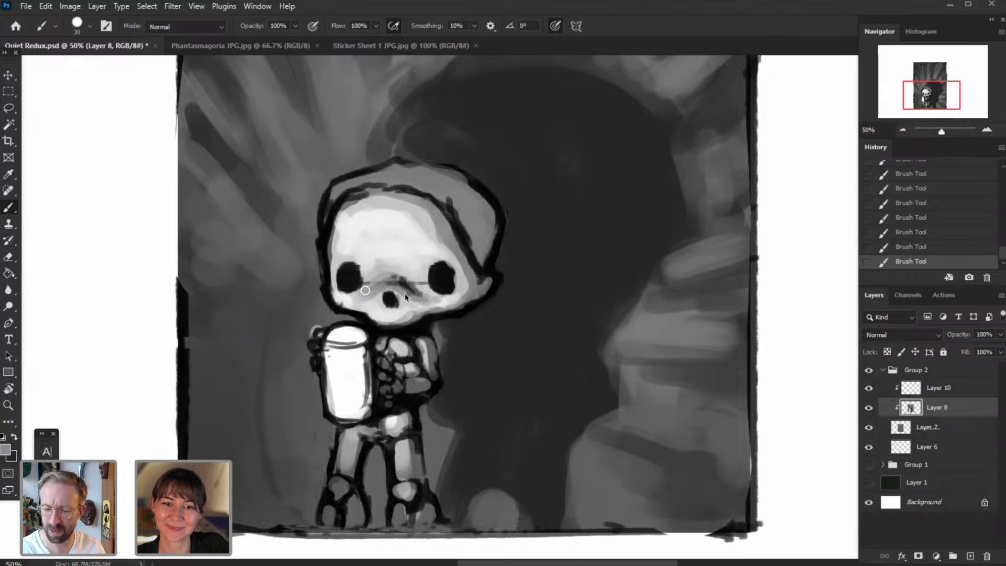
{"action": "left_click", "coordinate": [377, 302], "text": "alt"}
{"action": "left_click", "coordinate": [398, 219], "text": "alt"}
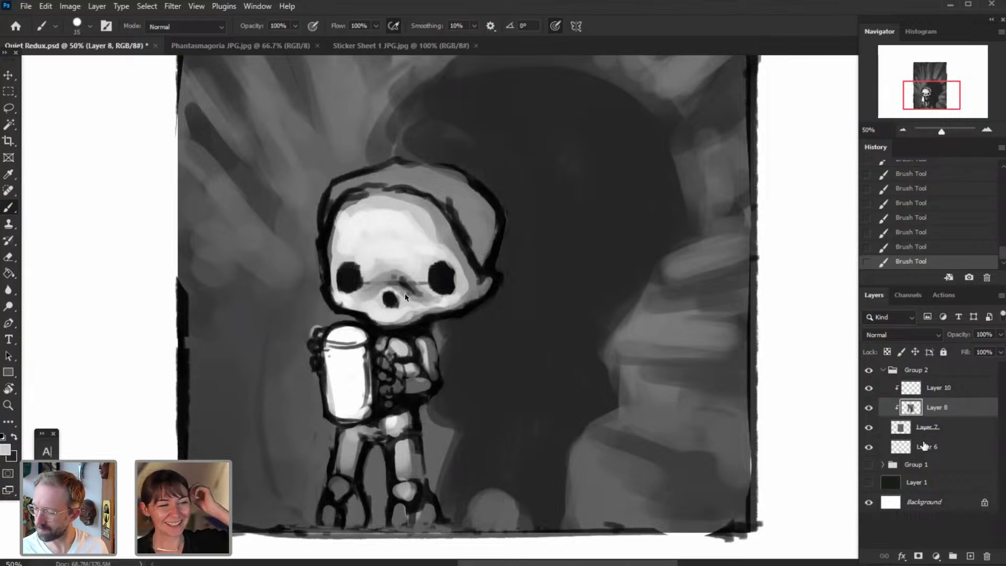
{"action": "key", "text": "ctrl+z"}
- Erase small bits of the Layer 6 sketch around the nose, jaw and jar
{"action": "left_click", "coordinate": [923, 448]}
{"action": "left_click", "coordinate": [399, 316], "text": "alt"}
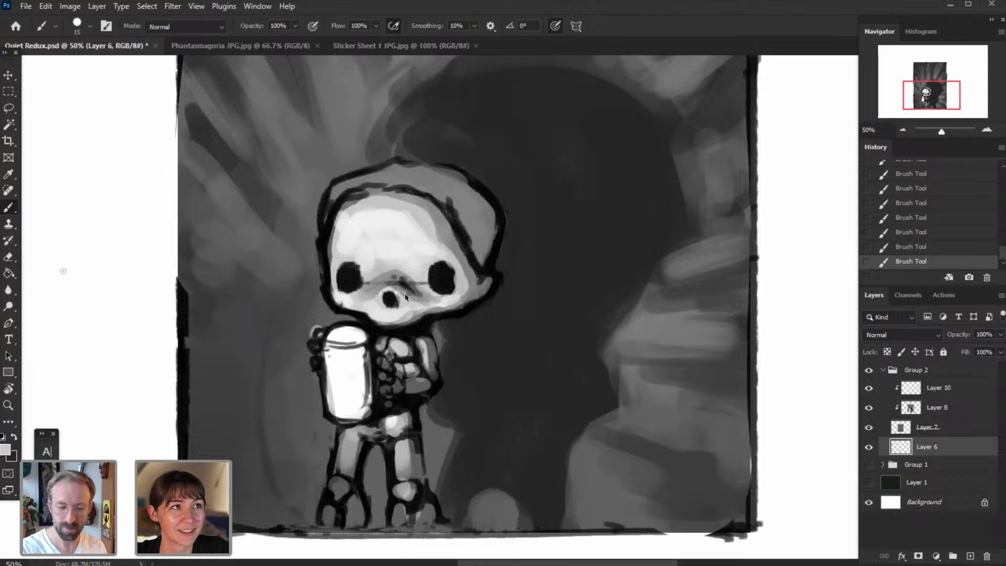
{"action": "key", "text": "e"}
{"action": "left_click", "coordinate": [399, 300]}
{"action": "left_click", "coordinate": [480, 295]}
{"action": "left_click", "coordinate": [337, 409]}
{"action": "left_click", "coordinate": [323, 344]}
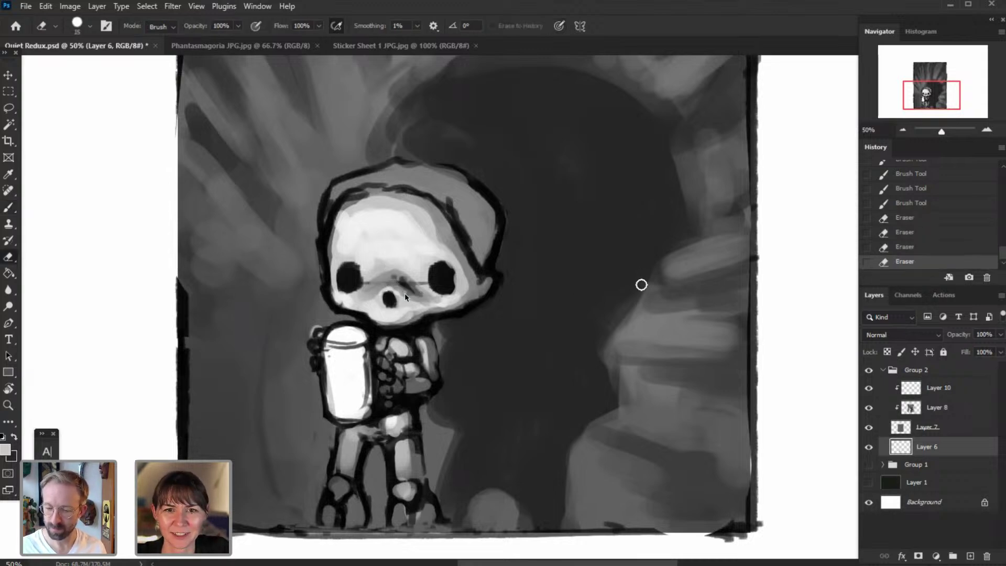
- Create a new layer with default settings directly above Layer 6 in Group 2
{"action": "left_click", "coordinate": [902, 130]}
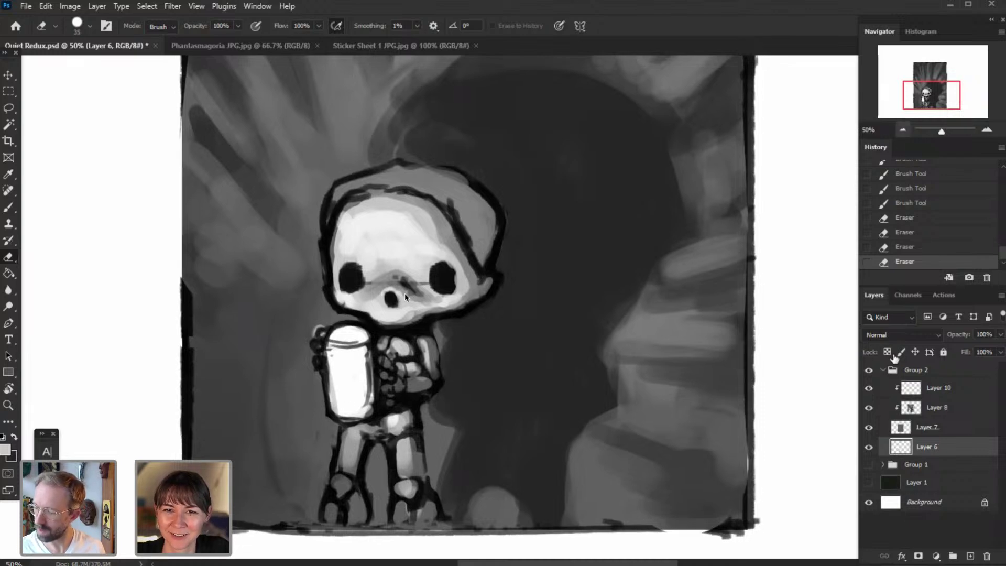
{"action": "left_click", "coordinate": [932, 427]}
{"action": "left_click", "coordinate": [886, 408]}
{"action": "left_click", "coordinate": [870, 408]}
{"action": "left_click", "coordinate": [870, 408]}
{"action": "left_click", "coordinate": [912, 394]}
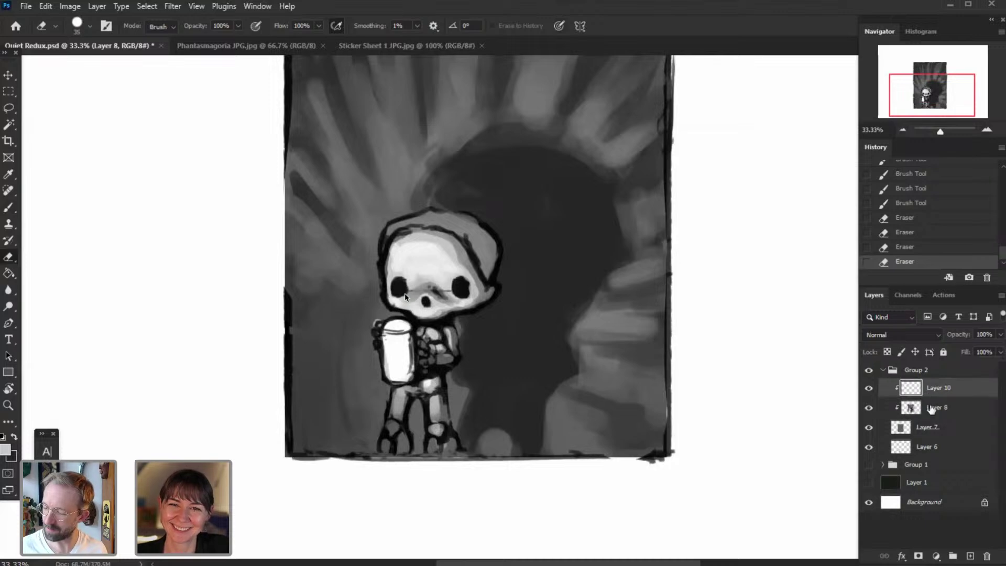
{"action": "left_click", "coordinate": [927, 450]}
{"action": "left_click", "coordinate": [97, 6]}
{"action": "left_click", "coordinate": [246, 20]}
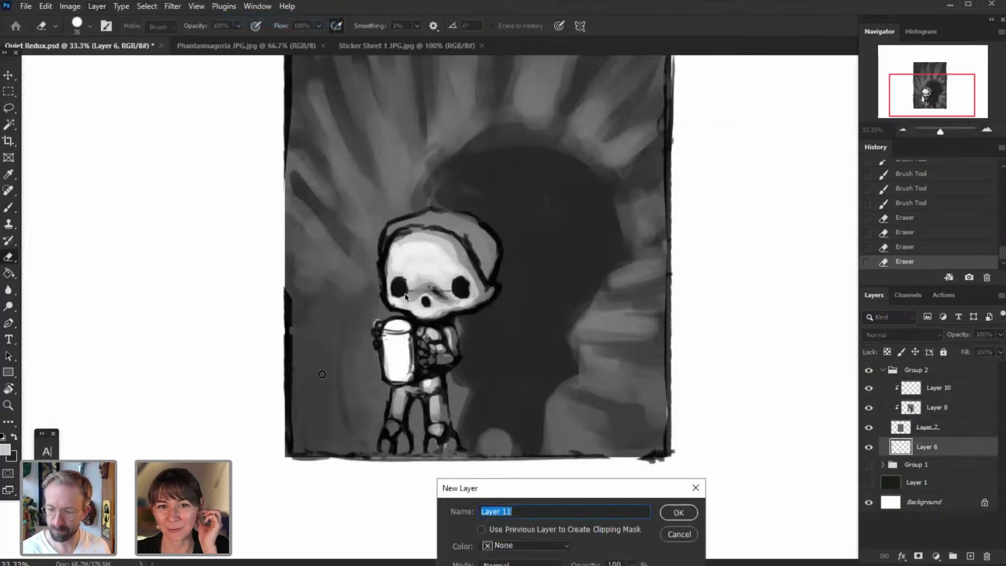
{"action": "key", "text": "Return"}
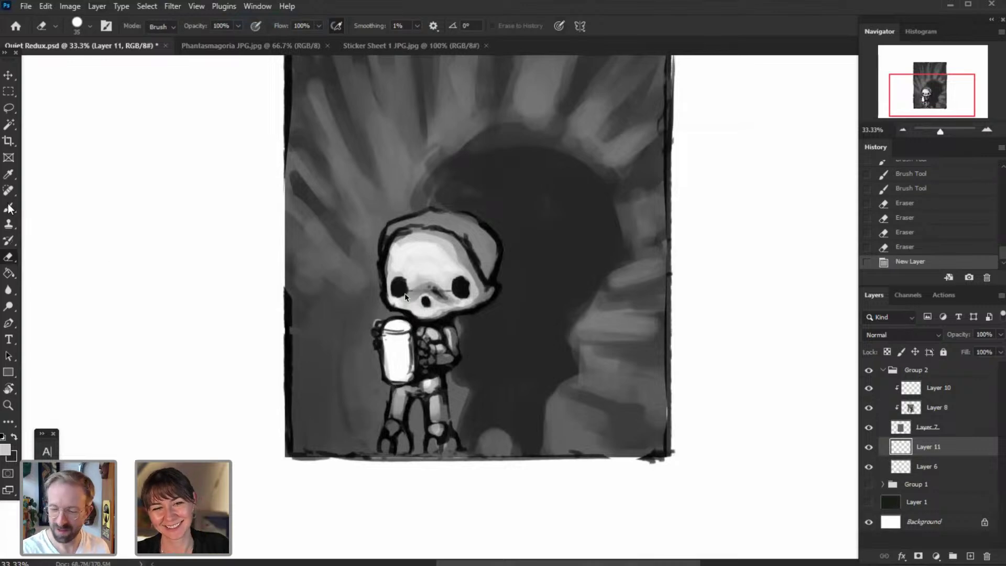
- Sketch the curved dark outline of a ledge in the painting's lower-left corner, reaching the jar and the skeleton's leg
{"action": "left_click", "coordinate": [8, 208]}
{"action": "left_click_drag", "start_coordinate": [303, 343], "coordinate": [376, 366]}
{"action": "key", "text": "ctrl+z"}
{"action": "left_click_drag", "start_coordinate": [292, 347], "coordinate": [376, 365]}
{"action": "key", "text": "ctrl+z"}
{"action": "left_click_drag", "start_coordinate": [293, 354], "coordinate": [379, 368]}
{"action": "mouse_move", "coordinate": [372, 361]}
{"action": "left_mouse_down"}
{"action": "mouse_move", "coordinate": [297, 358]}
{"action": "mouse_move", "coordinate": [365, 367]}
{"action": "mouse_move", "coordinate": [370, 409]}
{"action": "mouse_move", "coordinate": [382, 407]}
{"action": "left_mouse_up"}
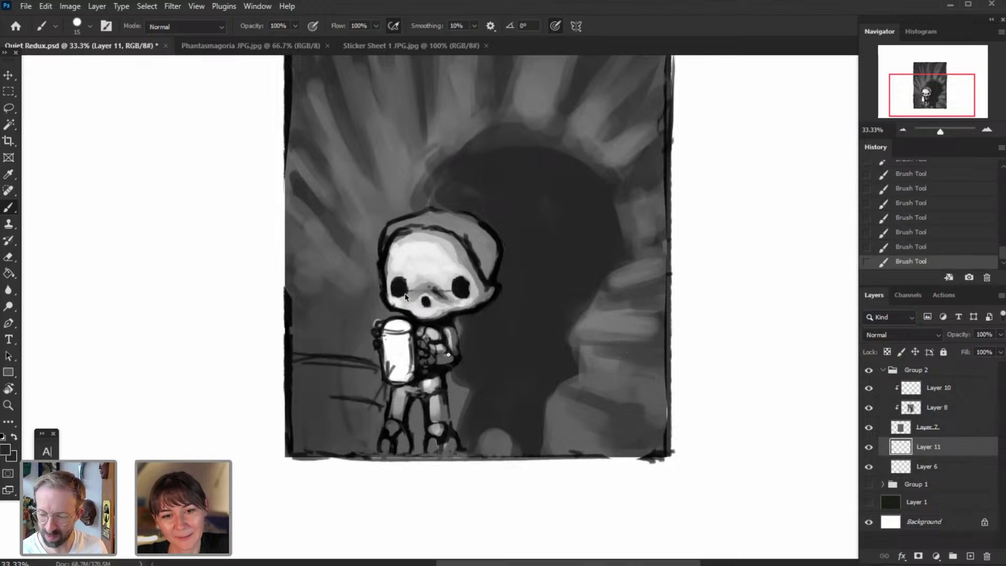
{"action": "key", "text": "ctrl+z"}
{"action": "left_click_drag", "start_coordinate": [303, 393], "coordinate": [384, 407]}
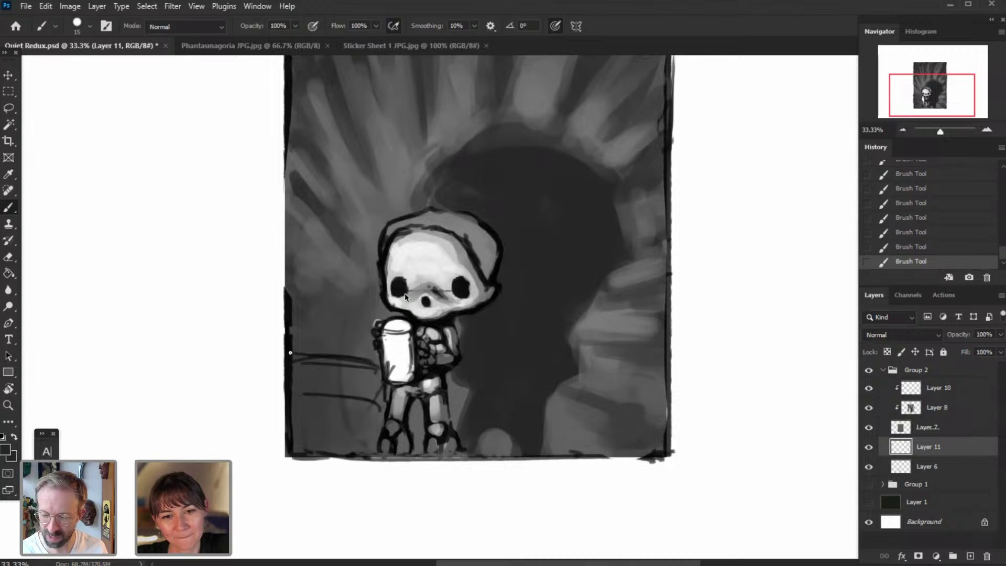
{"action": "left_click_drag", "start_coordinate": [295, 350], "coordinate": [385, 365]}
{"action": "left_click_drag", "start_coordinate": [350, 433], "coordinate": [363, 422]}
- Try to fill the sketched ledge with solid dark grey using a size 90 brush
{"action": "key", "text": "bracketright"}
{"action": "key", "text": "bracketright"}
{"action": "key", "text": "bracketright"}
{"action": "key", "text": "bracketright"}
{"action": "key", "text": "bracketright"}
{"action": "key", "text": "bracketright"}
{"action": "key", "text": "bracketright"}
{"action": "key", "text": "bracketright"}
{"action": "key", "text": "bracketright"}
{"action": "key", "text": "bracketright"}
{"action": "key", "text": "bracketright"}
{"action": "mouse_move", "coordinate": [302, 366]}
{"action": "left_mouse_down"}
{"action": "mouse_move", "coordinate": [308, 403]}
{"action": "mouse_move", "coordinate": [294, 442]}
{"action": "mouse_move", "coordinate": [343, 429]}
{"action": "mouse_move", "coordinate": [376, 369]}
{"action": "mouse_move", "coordinate": [329, 381]}
{"action": "left_mouse_up"}
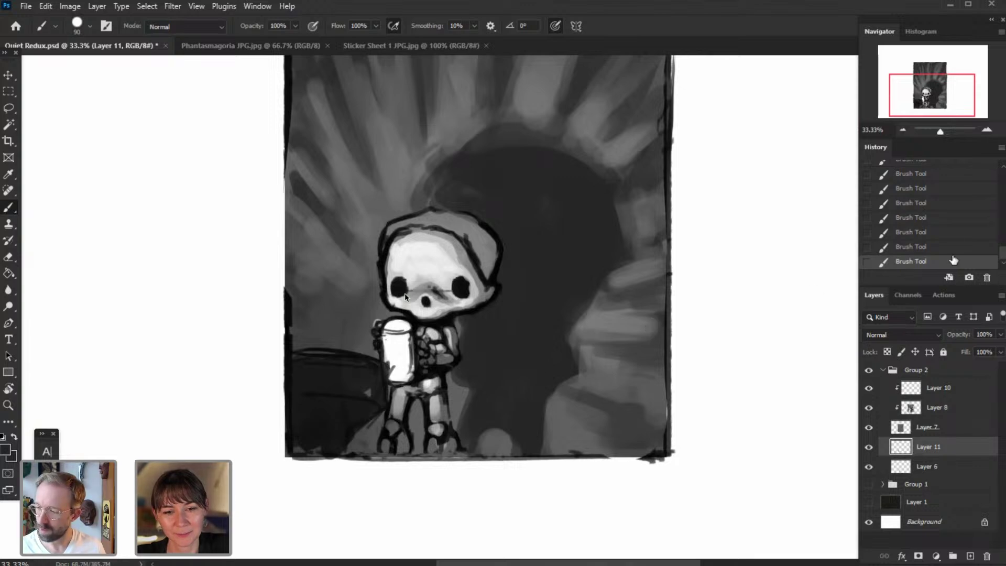
{"action": "key", "text": "ctrl+z"}
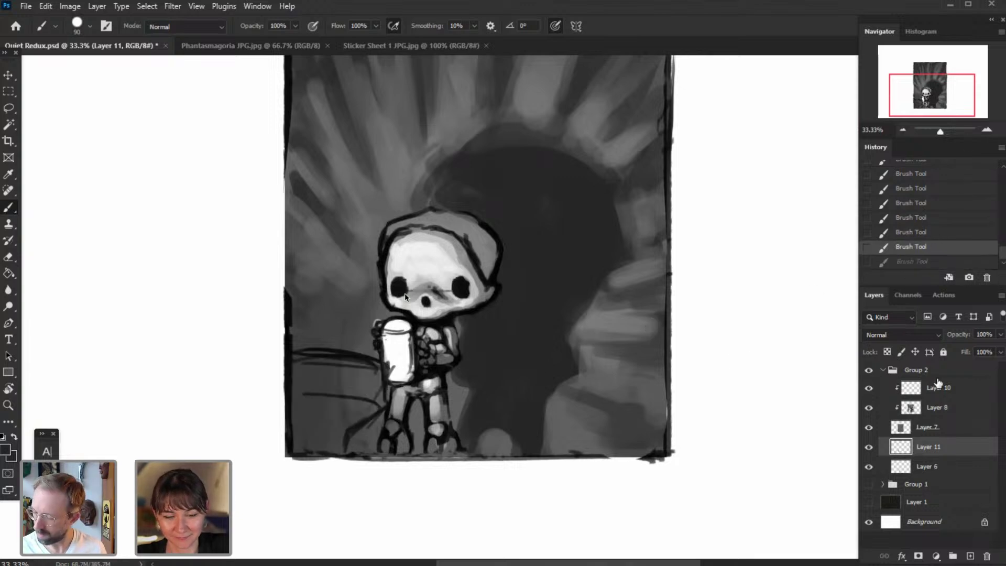
- Extend the ledge outline across the jar and legs and start darkening its upper-left side with a size 150 brush
{"action": "mouse_move", "coordinate": [335, 443]}
{"action": "left_mouse_down"}
{"action": "mouse_move", "coordinate": [374, 402]}
{"action": "mouse_move", "coordinate": [372, 381]}
{"action": "mouse_move", "coordinate": [309, 365]}
{"action": "mouse_move", "coordinate": [299, 432]}
{"action": "mouse_move", "coordinate": [324, 392]}
{"action": "mouse_move", "coordinate": [355, 393]}
{"action": "mouse_move", "coordinate": [324, 443]}
{"action": "mouse_move", "coordinate": [375, 383]}
{"action": "mouse_move", "coordinate": [306, 363]}
{"action": "mouse_move", "coordinate": [382, 375]}
{"action": "mouse_move", "coordinate": [435, 352]}
{"action": "left_mouse_up"}
{"action": "left_click", "coordinate": [989, 132]}
{"action": "mouse_move", "coordinate": [296, 474]}
{"action": "left_mouse_down"}
{"action": "mouse_move", "coordinate": [420, 386]}
{"action": "mouse_move", "coordinate": [398, 401]}
{"action": "mouse_move", "coordinate": [414, 396]}
{"action": "left_mouse_up"}
{"action": "left_click", "coordinate": [16, 75]}
{"action": "left_click", "coordinate": [11, 208]}
{"action": "left_click_drag", "start_coordinate": [340, 317], "coordinate": [327, 308]}
{"action": "mouse_move", "coordinate": [330, 310]}
{"action": "left_mouse_down"}
{"action": "mouse_move", "coordinate": [333, 336]}
{"action": "mouse_move", "coordinate": [398, 332]}
{"action": "mouse_move", "coordinate": [345, 311]}
{"action": "mouse_move", "coordinate": [369, 354]}
{"action": "left_mouse_up"}
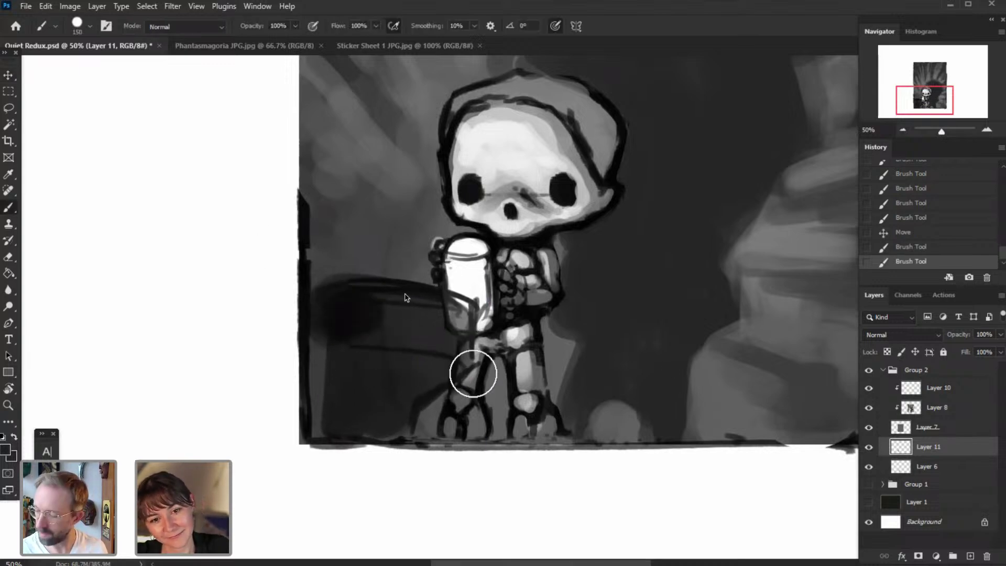
{"action": "key", "text": "ctrl+z"}
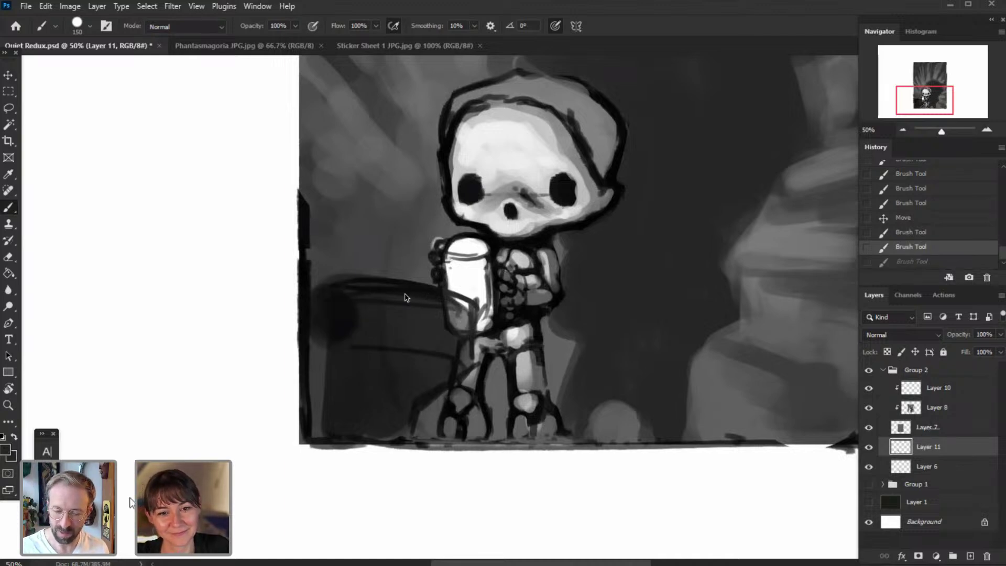
- Block in the ledge's top and front with dark grey tones, reducing the brush to size 100 for the edge near the jar
{"action": "left_click", "coordinate": [6, 450]}
{"action": "left_click", "coordinate": [8, 450]}
{"action": "left_click", "coordinate": [309, 376]}
{"action": "mouse_move", "coordinate": [366, 307]}
{"action": "left_mouse_down"}
{"action": "mouse_move", "coordinate": [336, 326]}
{"action": "mouse_move", "coordinate": [395, 317]}
{"action": "mouse_move", "coordinate": [364, 301]}
{"action": "mouse_move", "coordinate": [352, 307]}
{"action": "mouse_move", "coordinate": [343, 373]}
{"action": "mouse_move", "coordinate": [331, 377]}
{"action": "mouse_move", "coordinate": [330, 353]}
{"action": "mouse_move", "coordinate": [322, 420]}
{"action": "left_mouse_up"}
{"action": "key", "text": "bracketleft"}
{"action": "key", "text": "bracketleft"}
{"action": "left_click_drag", "start_coordinate": [395, 330], "coordinate": [446, 336]}
{"action": "left_click_drag", "start_coordinate": [412, 303], "coordinate": [454, 321]}
- Move the ledge's layer to the top of Group 2 and paint over its rim and front in dark grey
{"action": "left_click_drag", "start_coordinate": [947, 388], "coordinate": [949, 381]}
{"action": "mouse_move", "coordinate": [330, 333]}
{"action": "left_mouse_down"}
{"action": "mouse_move", "coordinate": [328, 295]}
{"action": "mouse_move", "coordinate": [434, 306]}
{"action": "mouse_move", "coordinate": [419, 296]}
{"action": "mouse_move", "coordinate": [462, 321]}
{"action": "mouse_move", "coordinate": [386, 308]}
{"action": "mouse_move", "coordinate": [339, 322]}
{"action": "mouse_move", "coordinate": [432, 345]}
{"action": "mouse_move", "coordinate": [457, 329]}
{"action": "mouse_move", "coordinate": [445, 366]}
{"action": "mouse_move", "coordinate": [346, 372]}
{"action": "mouse_move", "coordinate": [346, 417]}
{"action": "mouse_move", "coordinate": [347, 293]}
{"action": "mouse_move", "coordinate": [447, 303]}
{"action": "left_mouse_up"}
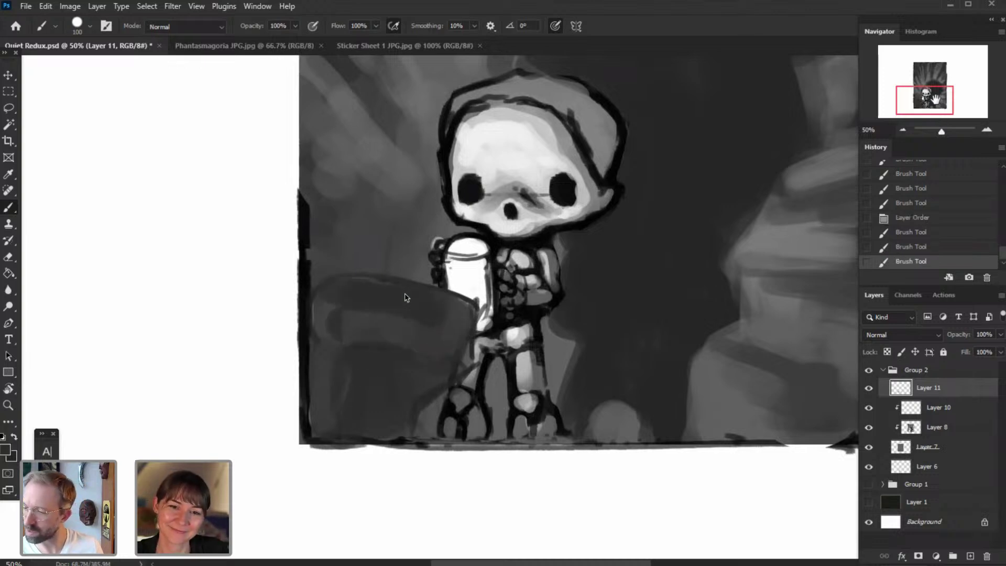
{"action": "left_click_drag", "start_coordinate": [926, 108], "coordinate": [927, 106]}
{"action": "left_click_drag", "start_coordinate": [447, 361], "coordinate": [310, 332]}
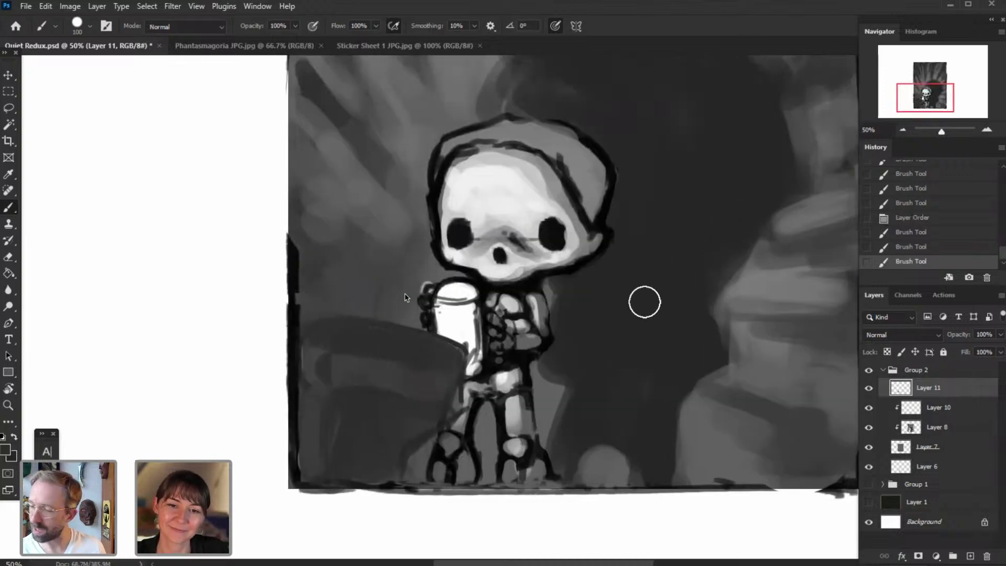
- Add a new layer at the top of Group 2 and set the foreground colour to bright red
{"action": "left_click", "coordinate": [904, 129]}
{"action": "mouse_move", "coordinate": [941, 100]}
{"action": "left_mouse_down"}
{"action": "mouse_move", "coordinate": [958, 95]}
{"action": "mouse_move", "coordinate": [936, 103]}
{"action": "left_mouse_up"}
{"action": "left_click", "coordinate": [97, 6]}
{"action": "mouse_move", "coordinate": [125, 17]}
{"action": "left_click", "coordinate": [252, 18]}
{"action": "left_click", "coordinate": [687, 517]}
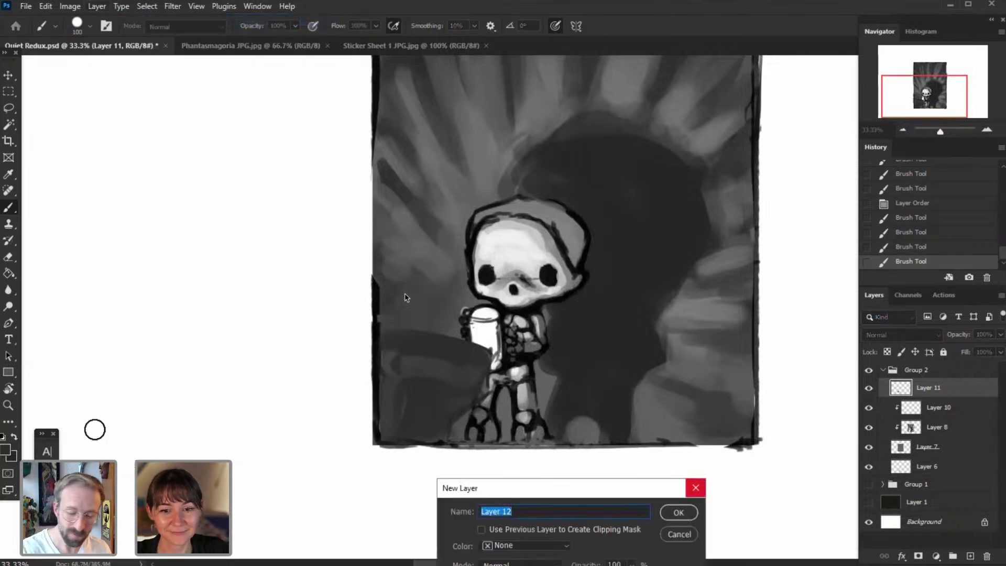
{"action": "left_click", "coordinate": [5, 449]}
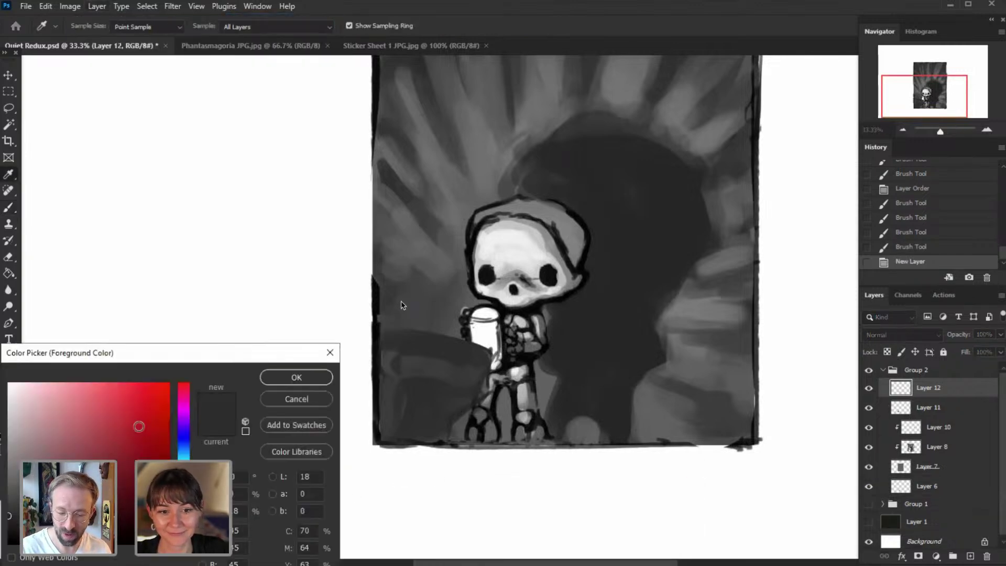
{"action": "left_click", "coordinate": [161, 391]}
{"action": "left_click", "coordinate": [296, 377]}
- Draw four straight red guide lines with a size 45 brush, fanning out from the painting's lower-left corner past the skeleton
{"action": "left_click", "coordinate": [904, 129]}
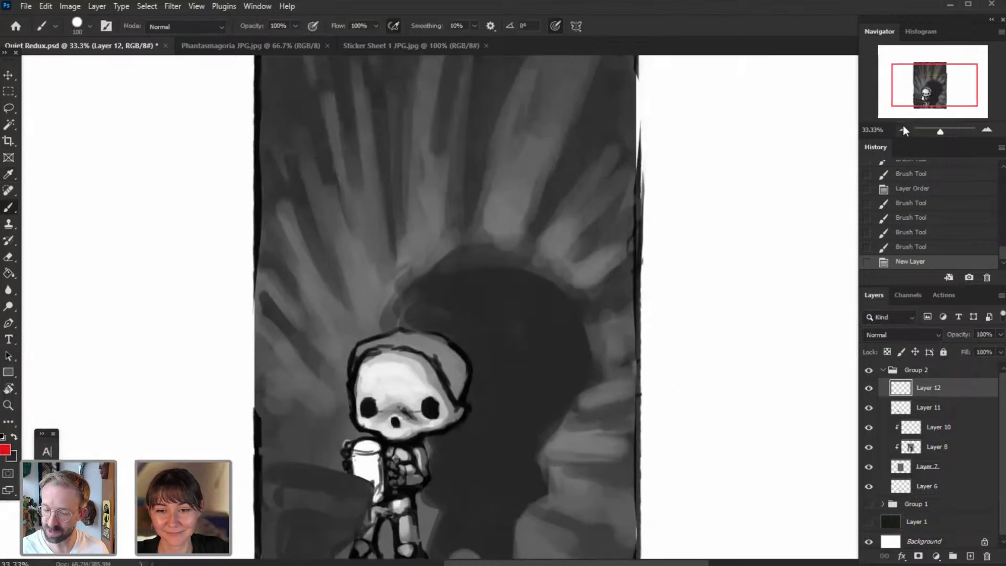
{"action": "key", "text": "bracketleft"}
{"action": "key", "text": "bracketleft"}
{"action": "key", "text": "bracketleft"}
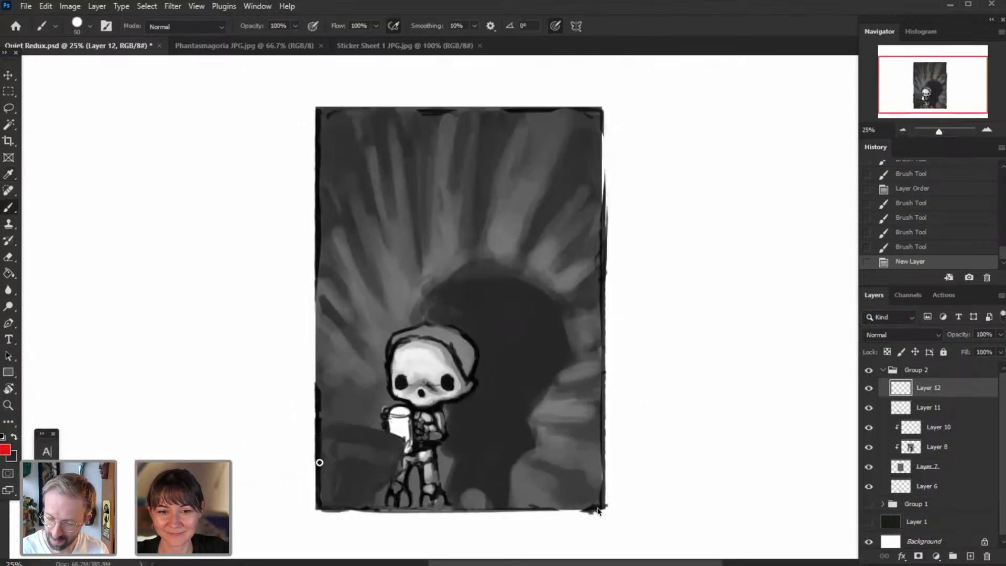
{"action": "left_click_drag", "start_coordinate": [487, 222], "coordinate": [502, 146]}
{"action": "left_click_drag", "start_coordinate": [391, 452], "coordinate": [551, 273]}
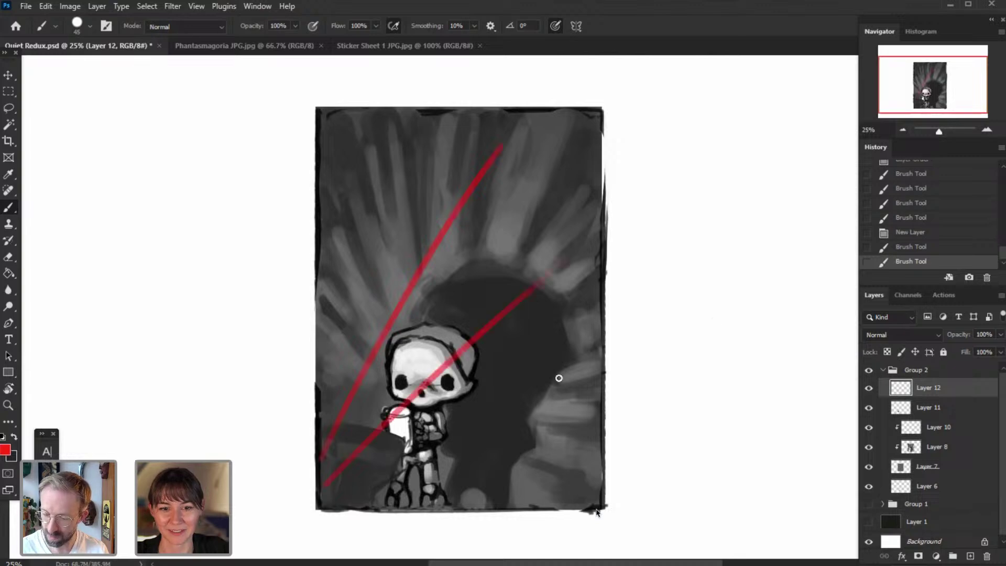
{"action": "left_click_drag", "start_coordinate": [325, 493], "coordinate": [710, 317]}
{"action": "left_click_drag", "start_coordinate": [346, 490], "coordinate": [700, 409]}
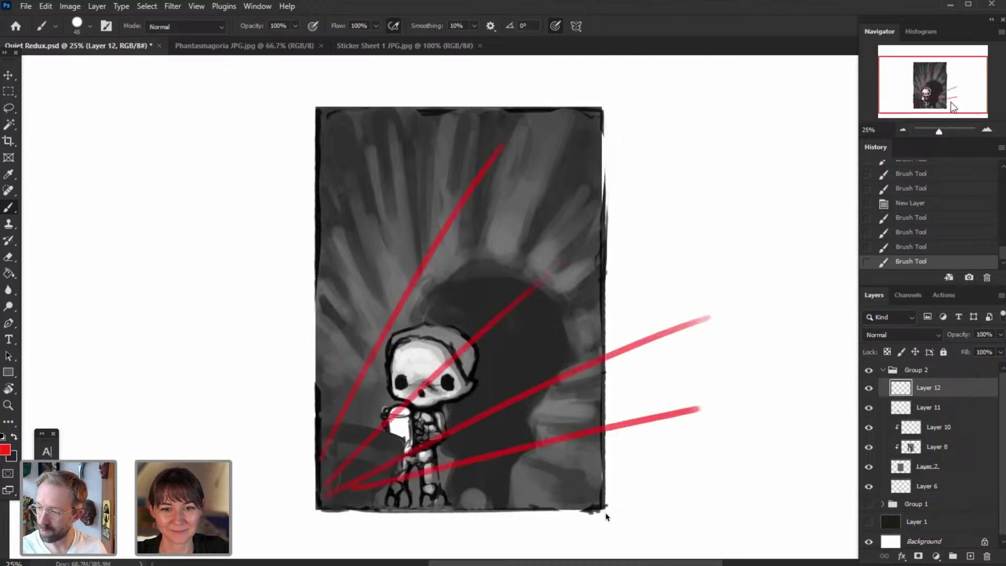
- Try short red light rays fanning from the top of the jar across the skull
{"action": "key", "text": "ctrl+plus"}
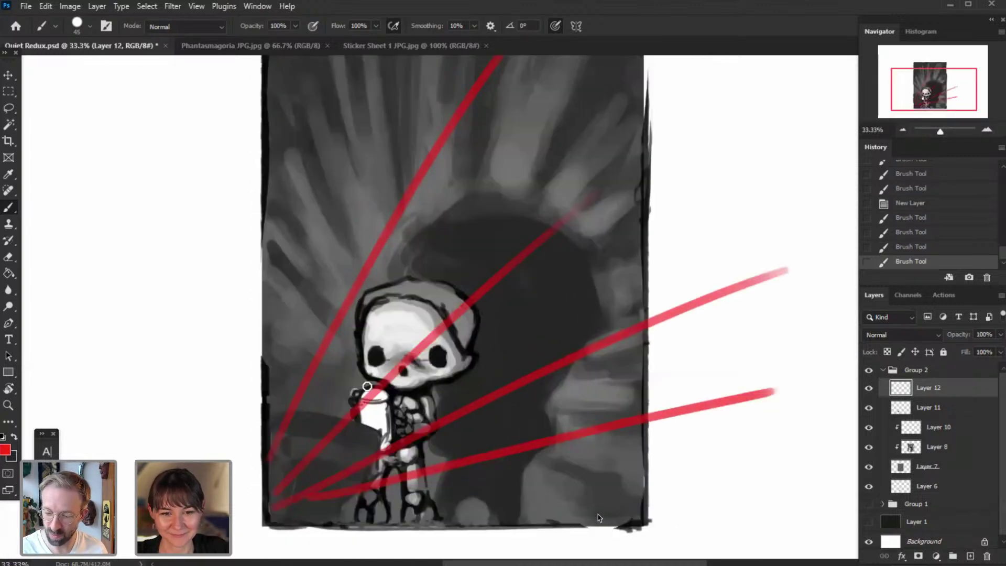
{"action": "left_click_drag", "start_coordinate": [366, 387], "coordinate": [376, 324]}
{"action": "left_click_drag", "start_coordinate": [374, 388], "coordinate": [392, 328]}
{"action": "mouse_move", "coordinate": [382, 387]}
{"action": "left_mouse_down"}
{"action": "mouse_move", "coordinate": [418, 328]}
{"action": "mouse_move", "coordinate": [452, 375]}
{"action": "left_mouse_up"}
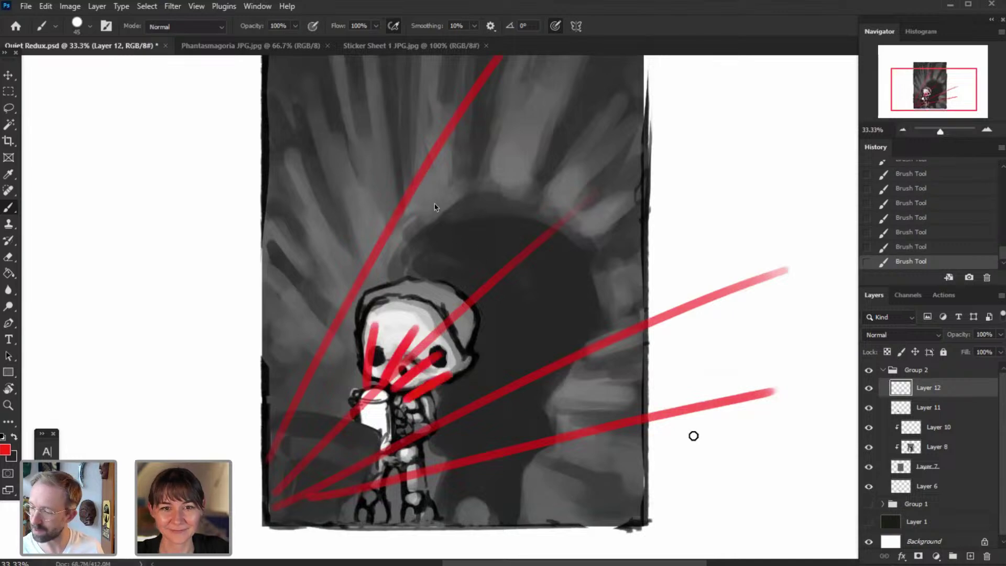
{"action": "left_click", "coordinate": [927, 218]}
{"action": "left_click", "coordinate": [929, 203]}
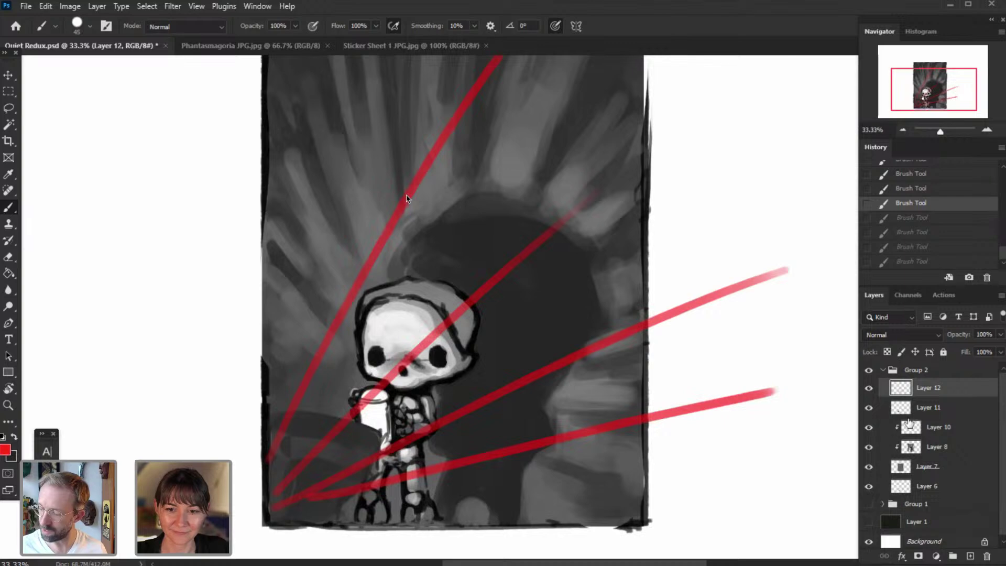
- Compare the scene without the ledge, circle the jar in red, and draw red lines past the hood and the shadow's upper edge
{"action": "left_click", "coordinate": [870, 409]}
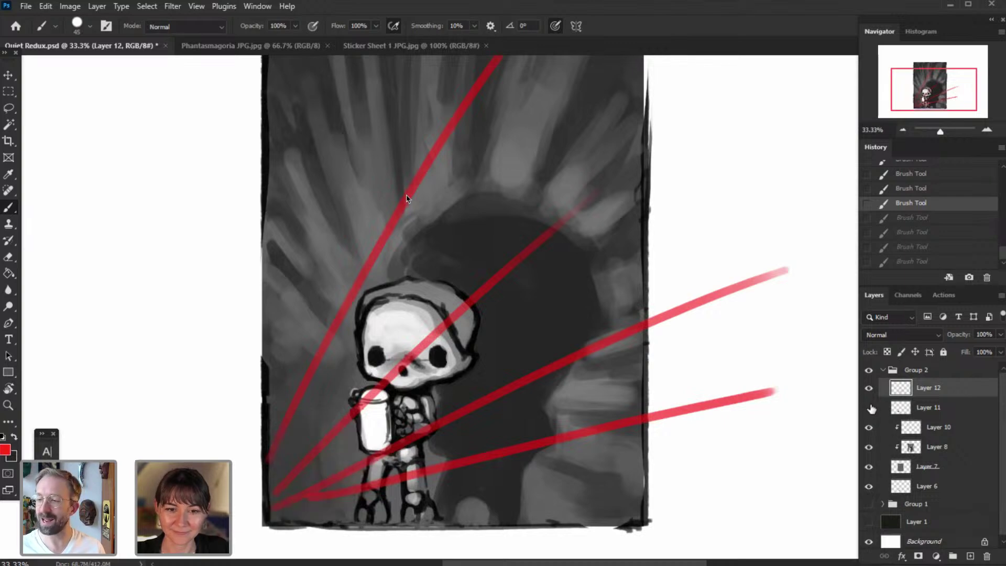
{"action": "left_click", "coordinate": [870, 407]}
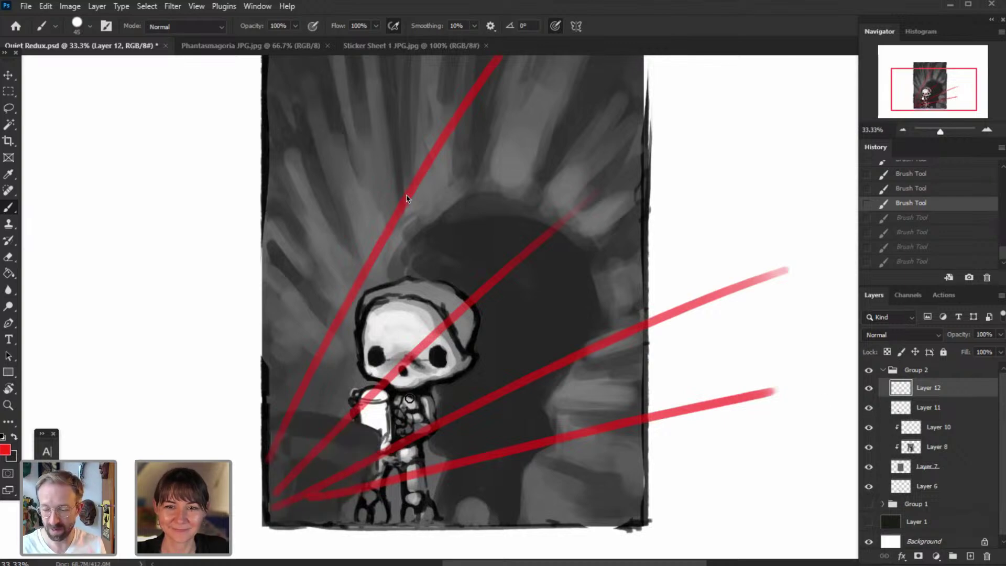
{"action": "mouse_move", "coordinate": [412, 411]}
{"action": "left_mouse_down"}
{"action": "mouse_move", "coordinate": [367, 492]}
{"action": "mouse_move", "coordinate": [317, 391]}
{"action": "left_mouse_up"}
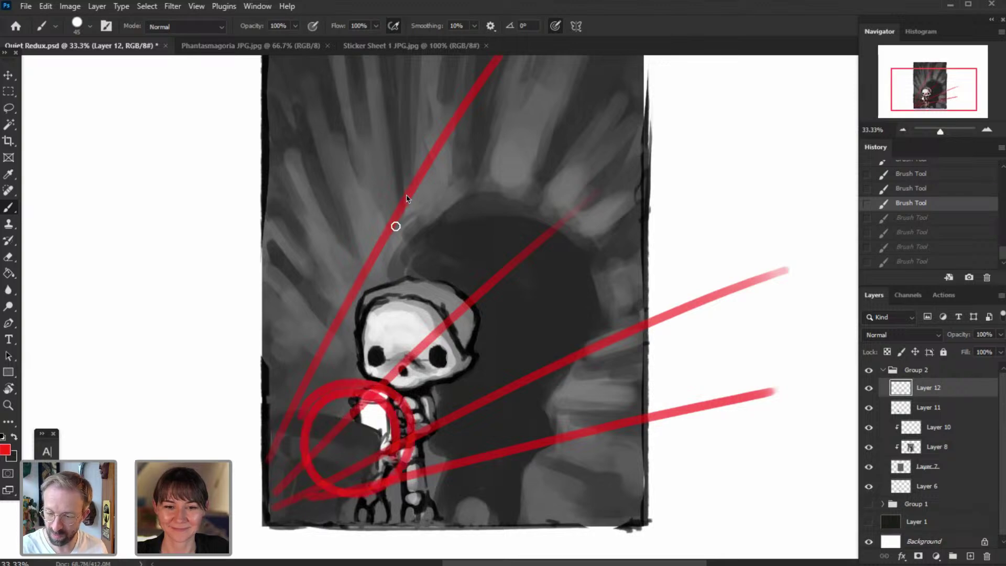
{"action": "left_click", "coordinate": [464, 86], "text": "shift"}
{"action": "left_click_drag", "start_coordinate": [498, 256], "coordinate": [628, 135]}
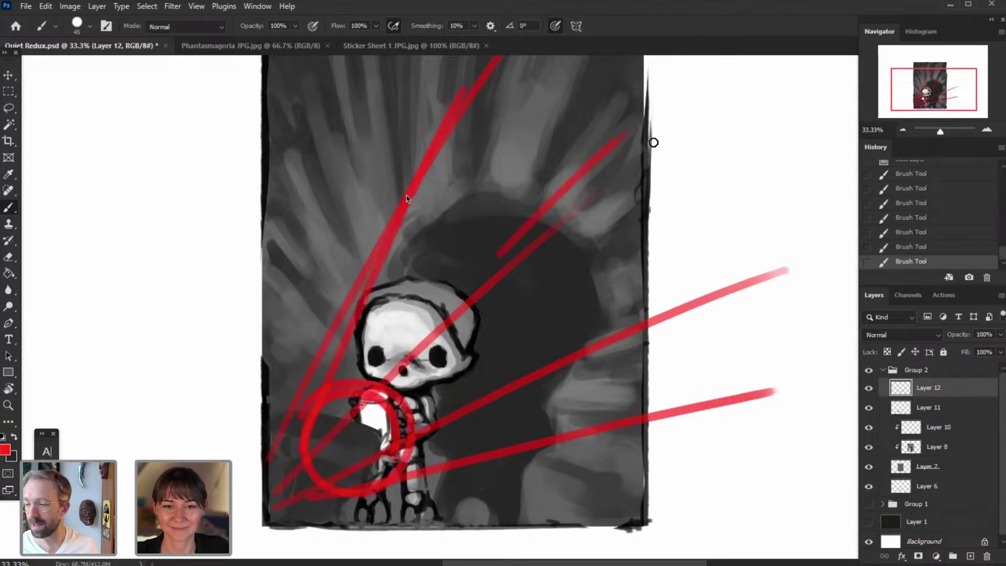
- Add a new clipped layer directly above Layer 8 and hide the layer with the red guide lines
{"action": "left_click", "coordinate": [873, 448]}
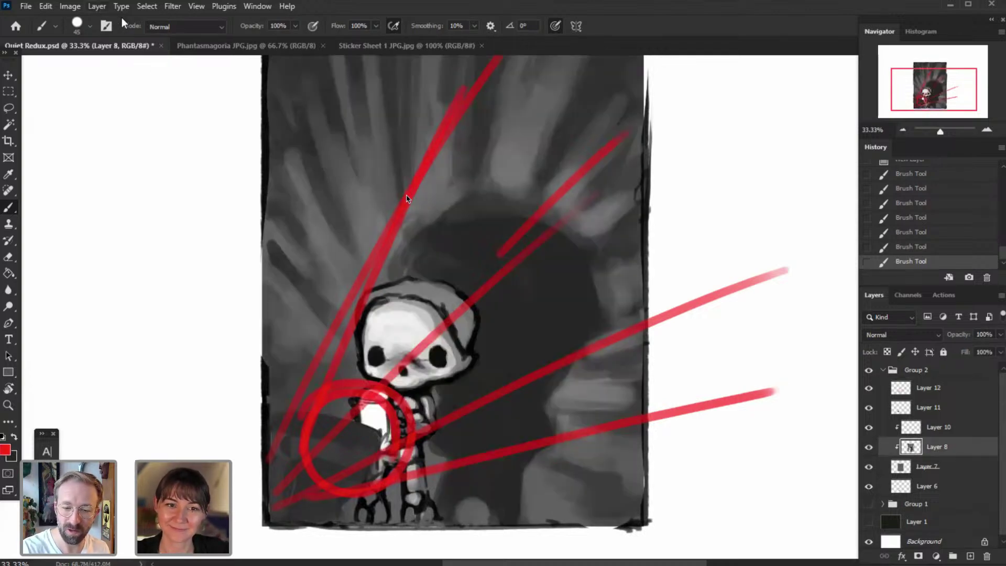
{"action": "left_click", "coordinate": [97, 6]}
{"action": "mouse_move", "coordinate": [131, 18]}
{"action": "left_click", "coordinate": [251, 18]}
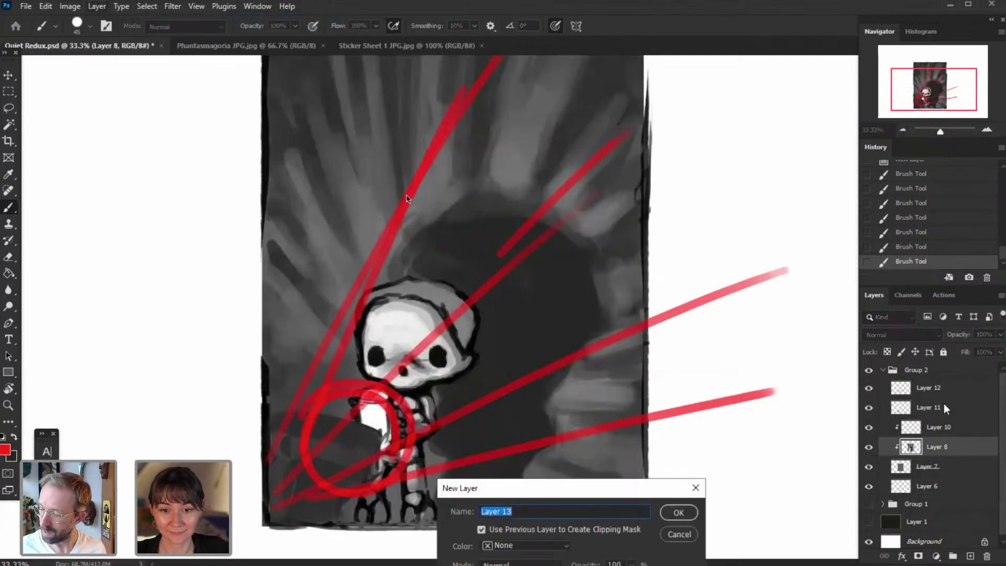
{"action": "key", "text": "Return"}
{"action": "left_click", "coordinate": [869, 388]}
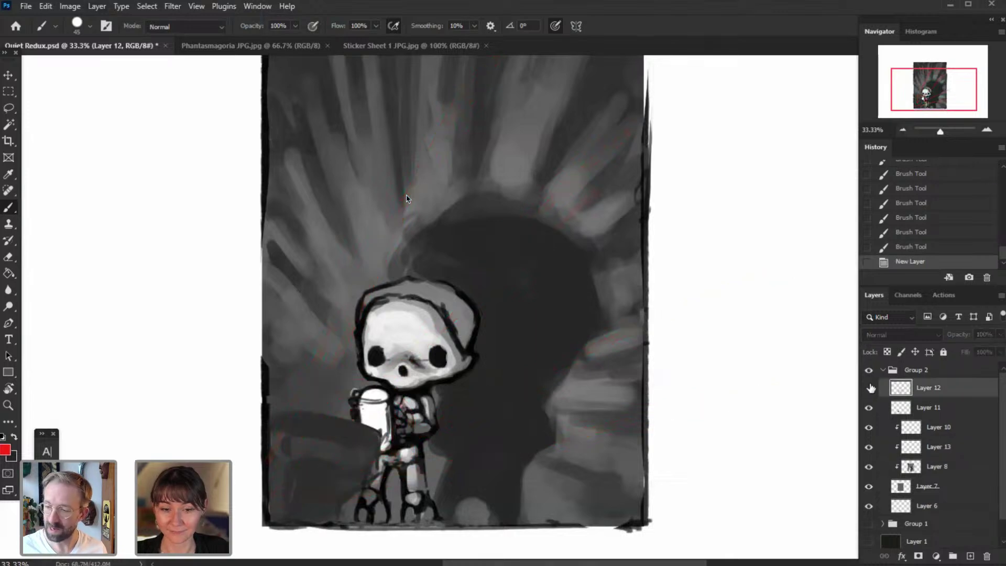
- On Layer 10, paint the background's dark grey over the rays beside the shadow's right side with a size 250 brush
{"action": "left_click_drag", "start_coordinate": [924, 84], "coordinate": [936, 78]}
{"action": "left_click", "coordinate": [903, 130]}
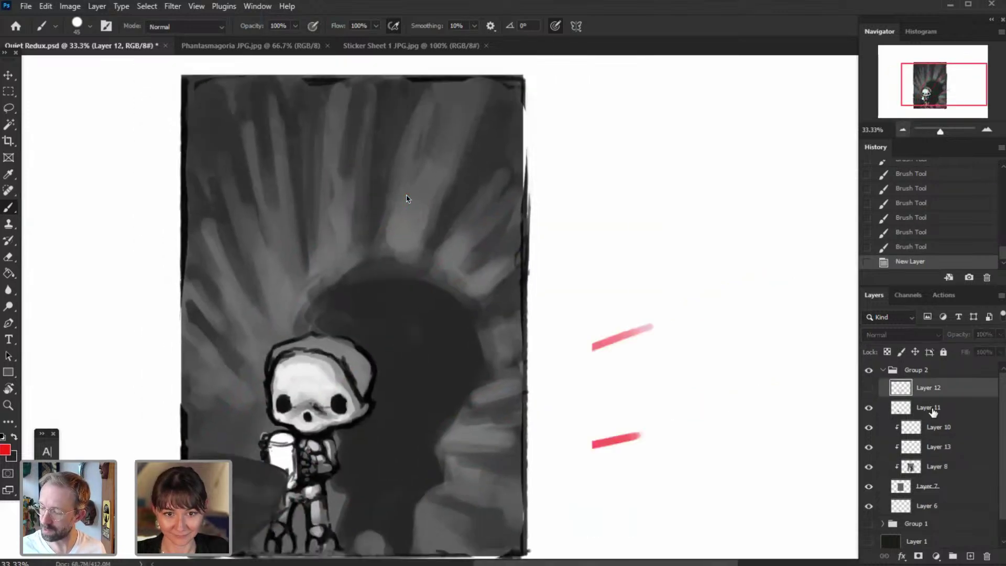
{"action": "left_click", "coordinate": [940, 428]}
{"action": "left_click", "coordinate": [869, 429]}
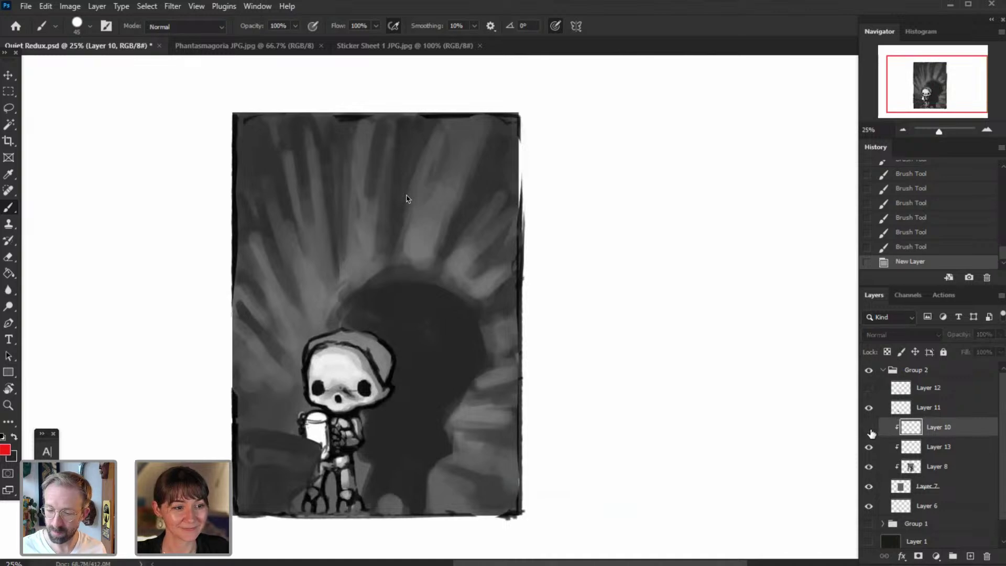
{"action": "left_click", "coordinate": [503, 145], "text": "alt"}
{"action": "key", "text": "bracketright"}
{"action": "key", "text": "bracketright"}
{"action": "key", "text": "bracketright"}
{"action": "key", "text": "bracketright"}
{"action": "key", "text": "bracketright"}
{"action": "key", "text": "bracketright"}
{"action": "key", "text": "bracketright"}
{"action": "key", "text": "bracketright"}
{"action": "key", "text": "bracketright"}
{"action": "key", "text": "bracketright"}
{"action": "key", "text": "bracketright"}
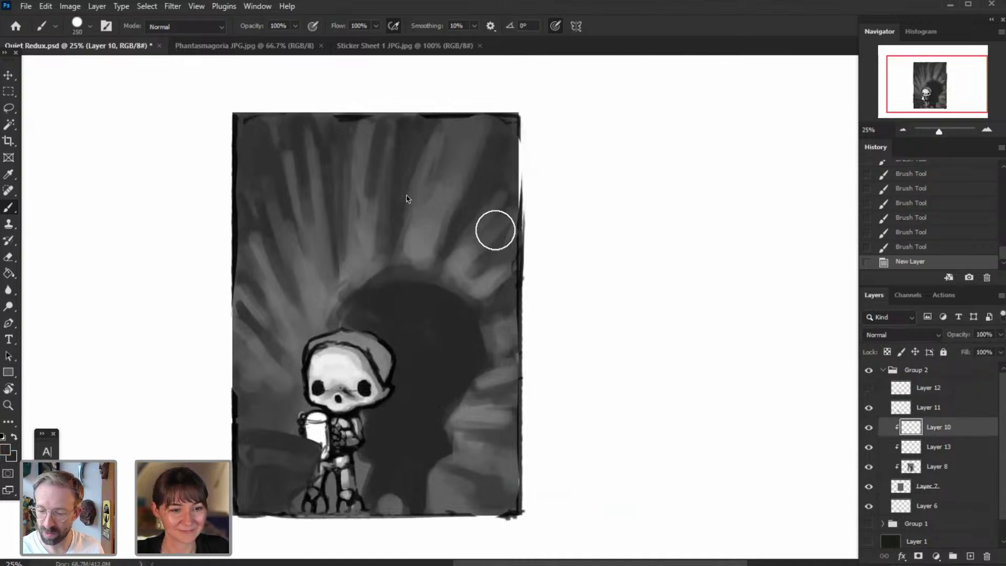
{"action": "left_click_drag", "start_coordinate": [495, 231], "coordinate": [440, 290]}
{"action": "left_click_drag", "start_coordinate": [485, 207], "coordinate": [446, 265]}
{"action": "mouse_move", "coordinate": [487, 351]}
{"action": "left_mouse_down"}
{"action": "mouse_move", "coordinate": [515, 340]}
{"action": "mouse_move", "coordinate": [531, 364]}
{"action": "mouse_move", "coordinate": [523, 376]}
{"action": "mouse_move", "coordinate": [476, 380]}
{"action": "mouse_move", "coordinate": [525, 385]}
{"action": "mouse_move", "coordinate": [445, 456]}
{"action": "mouse_move", "coordinate": [503, 461]}
{"action": "left_mouse_up"}
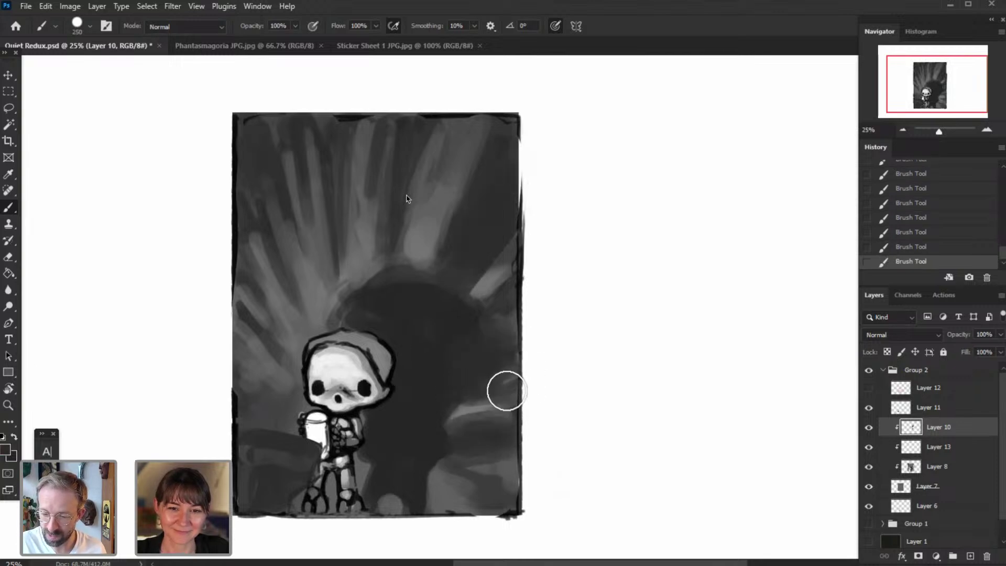
- Narrow the rays above the shadow and the skeleton with long dark grey strokes running down from the painting's upper edge
{"action": "left_click_drag", "start_coordinate": [432, 126], "coordinate": [393, 249]}
{"action": "left_click_drag", "start_coordinate": [447, 126], "coordinate": [401, 244]}
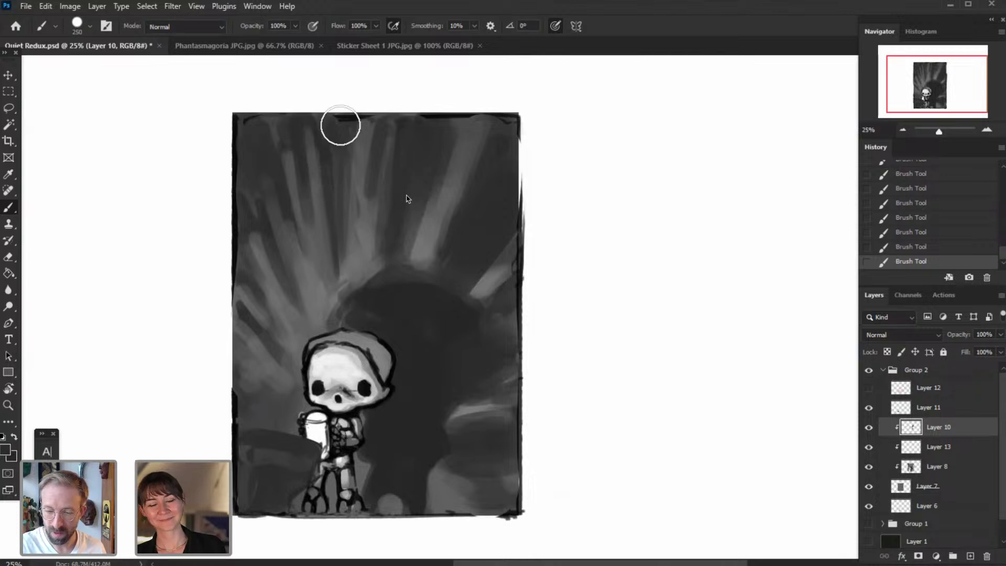
{"action": "left_click_drag", "start_coordinate": [341, 126], "coordinate": [334, 281]}
{"action": "left_click_drag", "start_coordinate": [261, 135], "coordinate": [281, 331]}
- Rebuild the rays in the painting's left half as broader shafts, alternating sampled light and dark greys
{"action": "left_click", "coordinate": [255, 307], "text": "alt"}
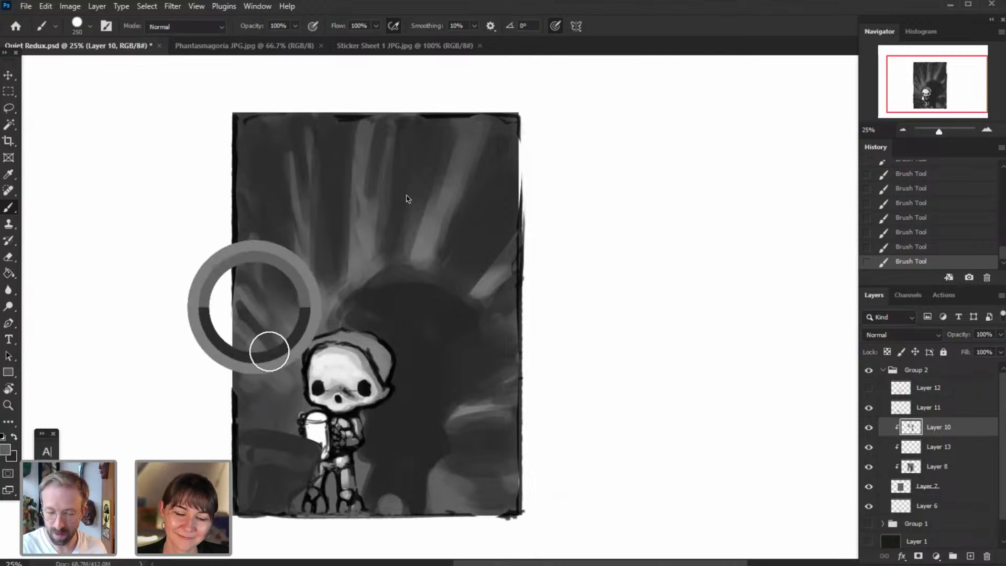
{"action": "left_click_drag", "start_coordinate": [260, 220], "coordinate": [255, 358]}
{"action": "left_click_drag", "start_coordinate": [265, 262], "coordinate": [268, 341]}
{"action": "left_click", "coordinate": [261, 177], "text": "alt"}
{"action": "left_click_drag", "start_coordinate": [270, 202], "coordinate": [291, 315]}
{"action": "left_click_drag", "start_coordinate": [236, 237], "coordinate": [236, 285]}
{"action": "left_click", "coordinate": [317, 293], "text": "alt"}
{"action": "left_click_drag", "start_coordinate": [313, 176], "coordinate": [327, 284]}
{"action": "left_click_drag", "start_coordinate": [333, 194], "coordinate": [331, 262]}
- Darken the long ray in the painting's upper-right area with sampled greys, down to the shadow's head
{"action": "left_click", "coordinate": [421, 179], "text": "alt"}
{"action": "left_click_drag", "start_coordinate": [501, 142], "coordinate": [472, 175]}
{"action": "left_click", "coordinate": [438, 149], "text": "alt"}
{"action": "mouse_move", "coordinate": [490, 140]}
{"action": "left_mouse_down"}
{"action": "mouse_move", "coordinate": [505, 165]}
{"action": "mouse_move", "coordinate": [423, 321]}
{"action": "left_mouse_up"}
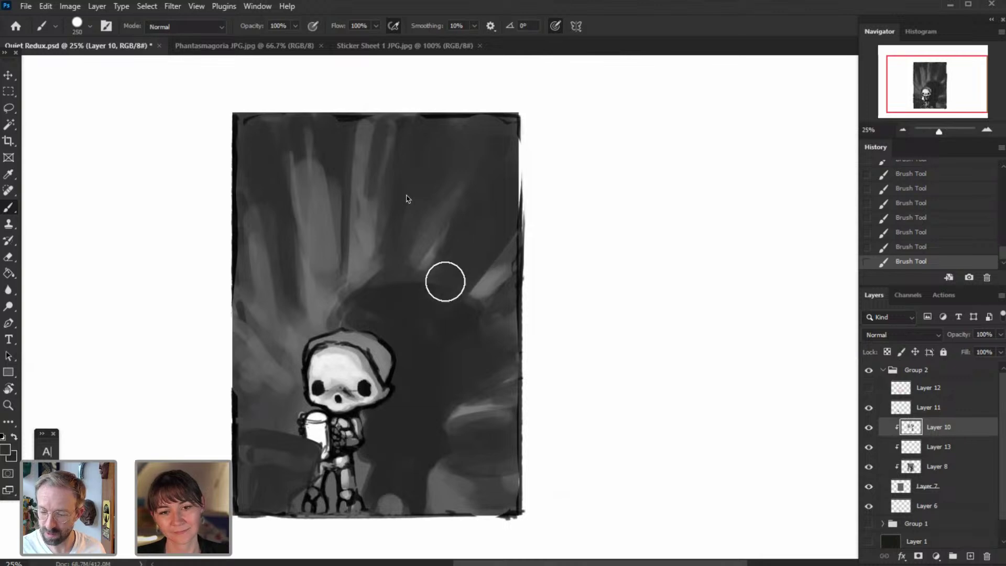
- Paint short lighter grey dabs along the shadow's right edge with a sampled ray tone and a size 125 brush
{"action": "left_click", "coordinate": [353, 265], "text": "alt"}
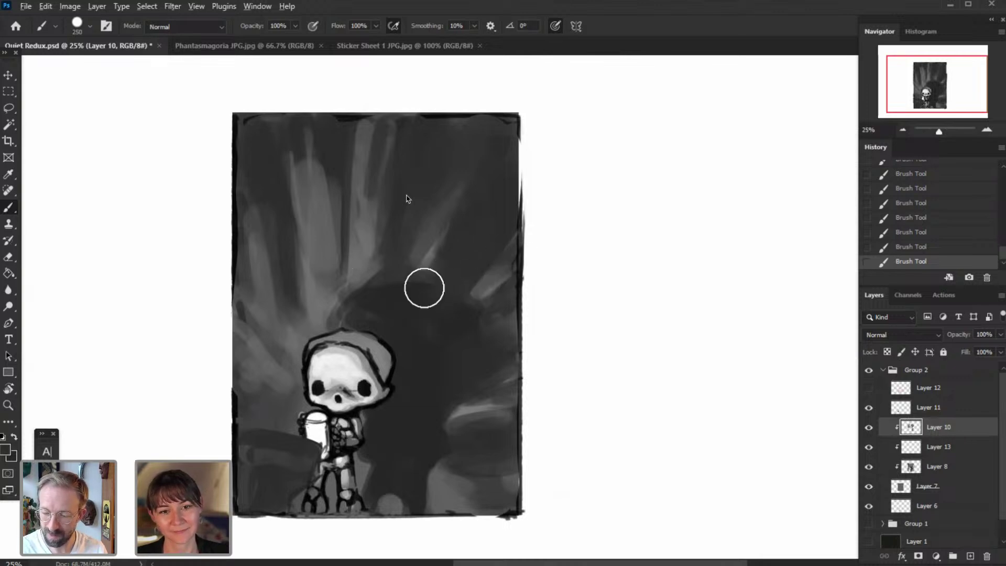
{"action": "mouse_move", "coordinate": [471, 304]}
{"action": "left_mouse_down"}
{"action": "mouse_move", "coordinate": [499, 322]}
{"action": "mouse_move", "coordinate": [484, 341]}
{"action": "left_mouse_up"}
{"action": "key", "text": "]"}
{"action": "left_click", "coordinate": [485, 369]}
{"action": "left_click_drag", "start_coordinate": [487, 392], "coordinate": [479, 397]}
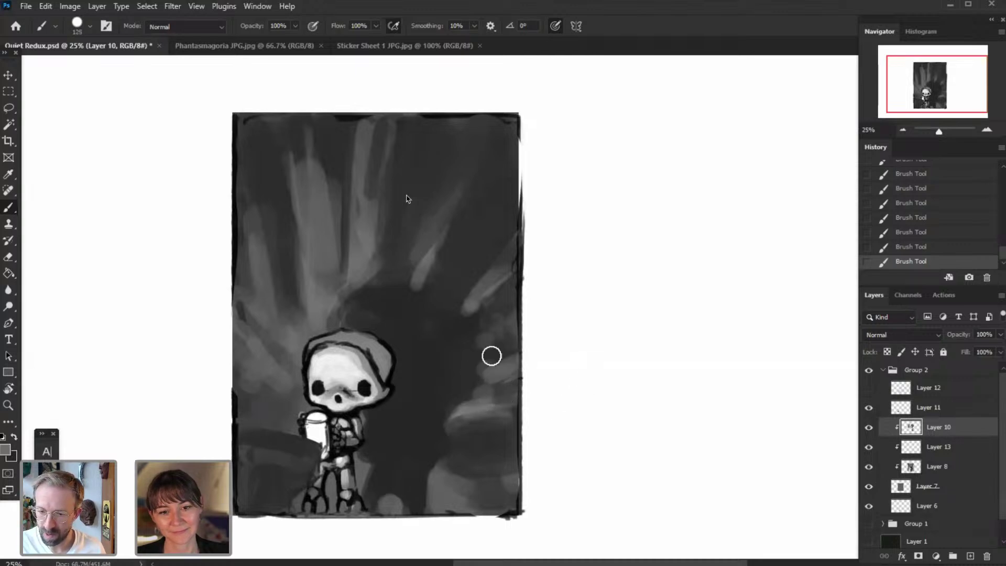
- Switch to Phantasmagoria JPG.jpg and draw five grey lines from the artwork's edges converging on the skeleton with the lantern
{"action": "left_click", "coordinate": [257, 46]}
{"action": "left_click", "coordinate": [903, 129]}
{"action": "left_click", "coordinate": [903, 130]}
{"action": "left_click", "coordinate": [904, 130]}
{"action": "left_click", "coordinate": [988, 130]}
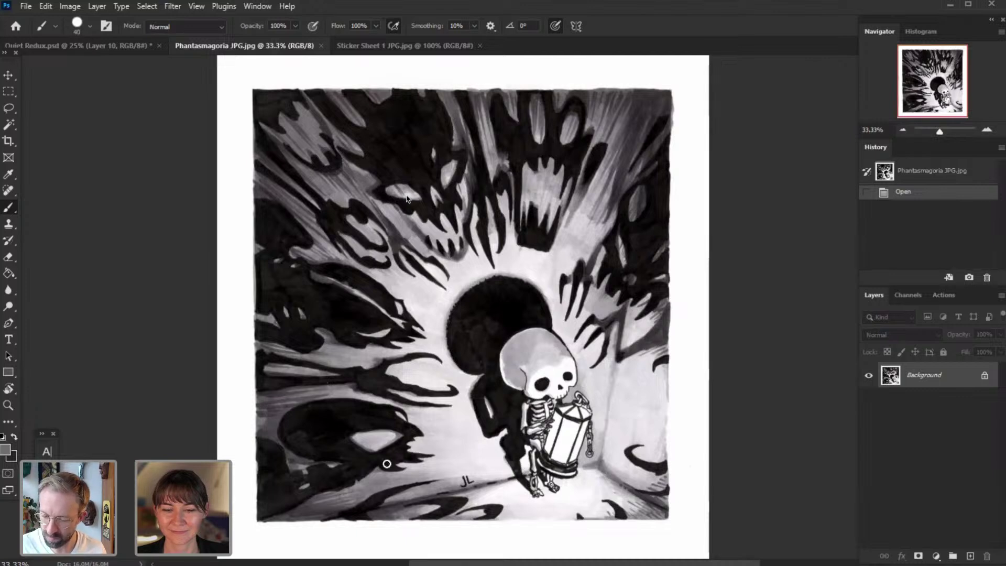
{"action": "left_click_drag", "start_coordinate": [294, 457], "coordinate": [512, 463]}
{"action": "left_click_drag", "start_coordinate": [258, 329], "coordinate": [520, 431]}
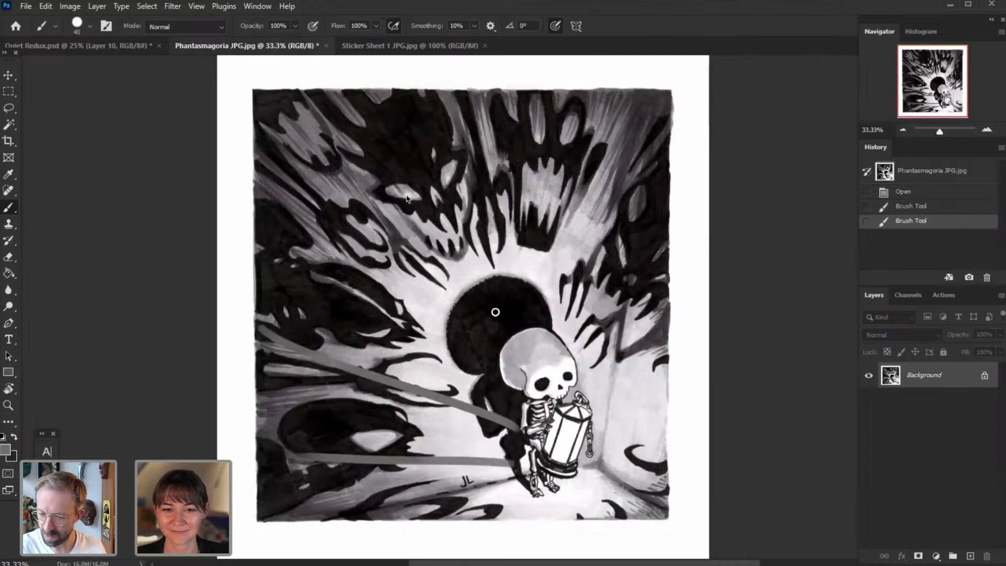
{"action": "left_click_drag", "start_coordinate": [404, 83], "coordinate": [540, 380]}
{"action": "left_click_drag", "start_coordinate": [542, 68], "coordinate": [545, 378]}
{"action": "left_click_drag", "start_coordinate": [623, 241], "coordinate": [581, 382]}
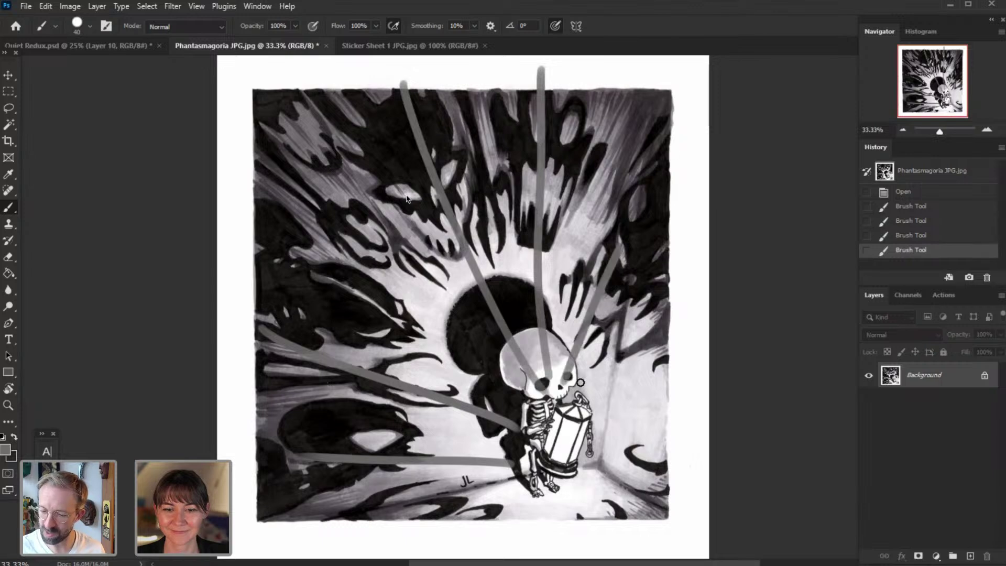
{"action": "left_click_drag", "start_coordinate": [671, 153], "coordinate": [582, 380]}
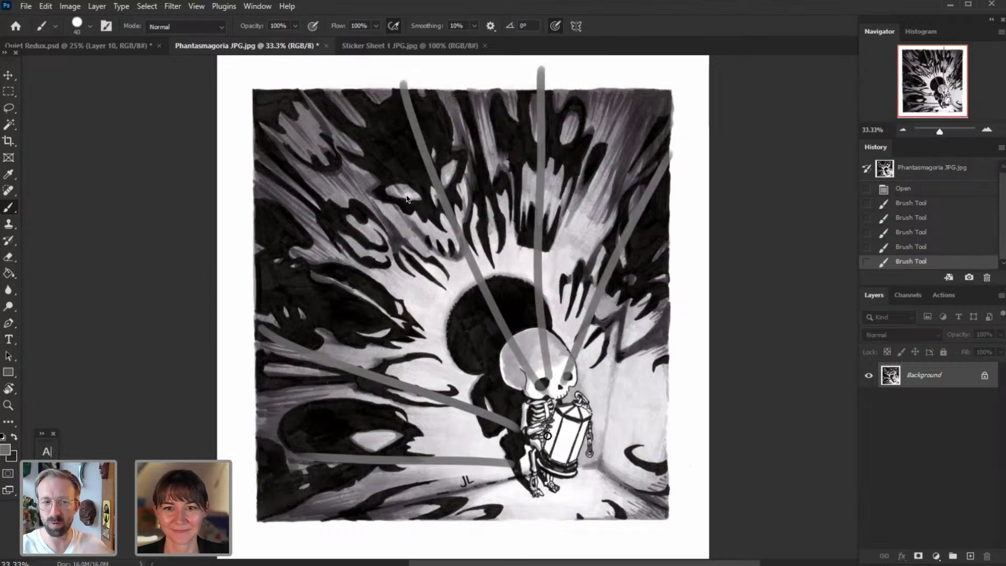
- Undo the five grey lines on Phantasmagoria JPG.jpg and return to Quiet Redux.psd
{"action": "key", "text": "ctrl+z"}
{"action": "key", "text": "ctrl+z"}
{"action": "key", "text": "ctrl+z"}
{"action": "key", "text": "ctrl+z"}
{"action": "key", "text": "ctrl+z"}
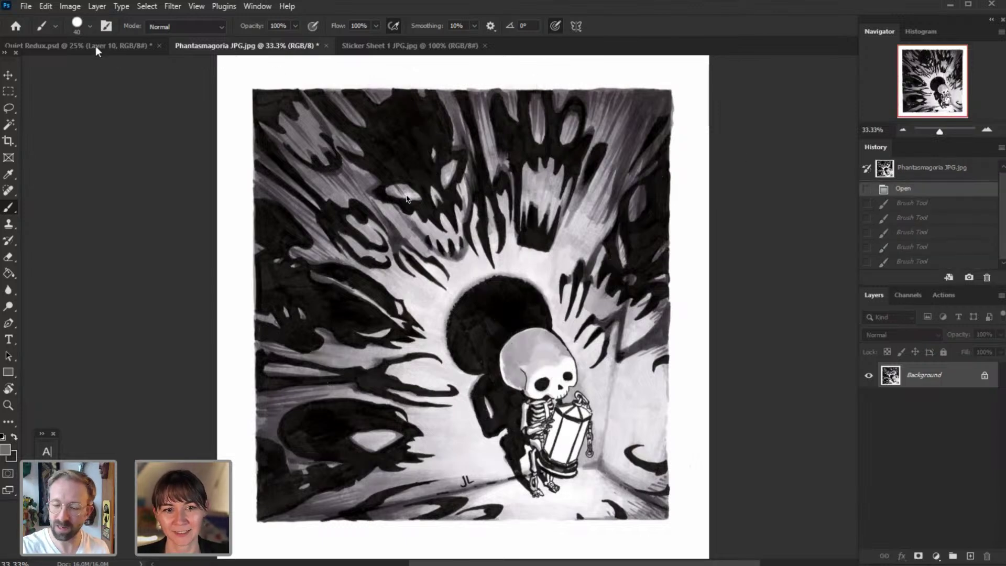
{"action": "left_click", "coordinate": [95, 46]}
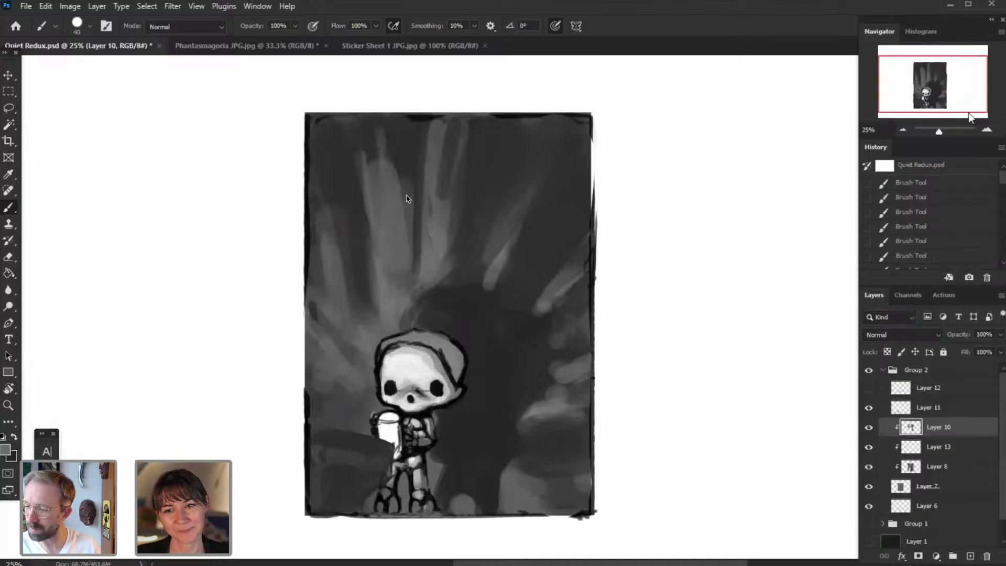
- Touch up the shadow's right edge with a size 70 brush and compare the painting with and without Layer 10
{"action": "left_click", "coordinate": [988, 129]}
{"action": "left_click_drag", "start_coordinate": [946, 97], "coordinate": [945, 119]}
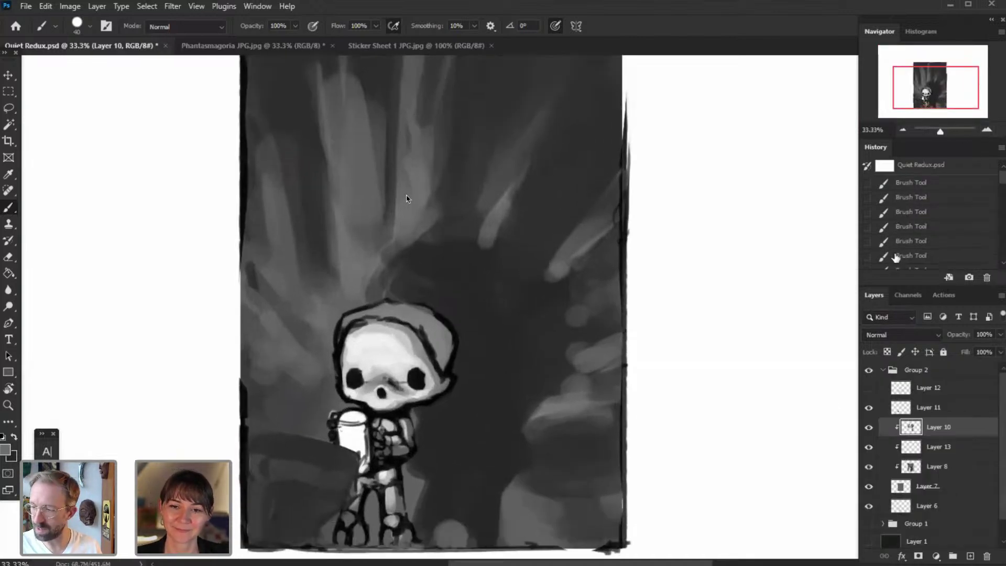
{"action": "key", "text": "bracketright"}
{"action": "key", "text": "bracketright"}
{"action": "key", "text": "bracketright"}
{"action": "left_click_drag", "start_coordinate": [581, 346], "coordinate": [544, 375]}
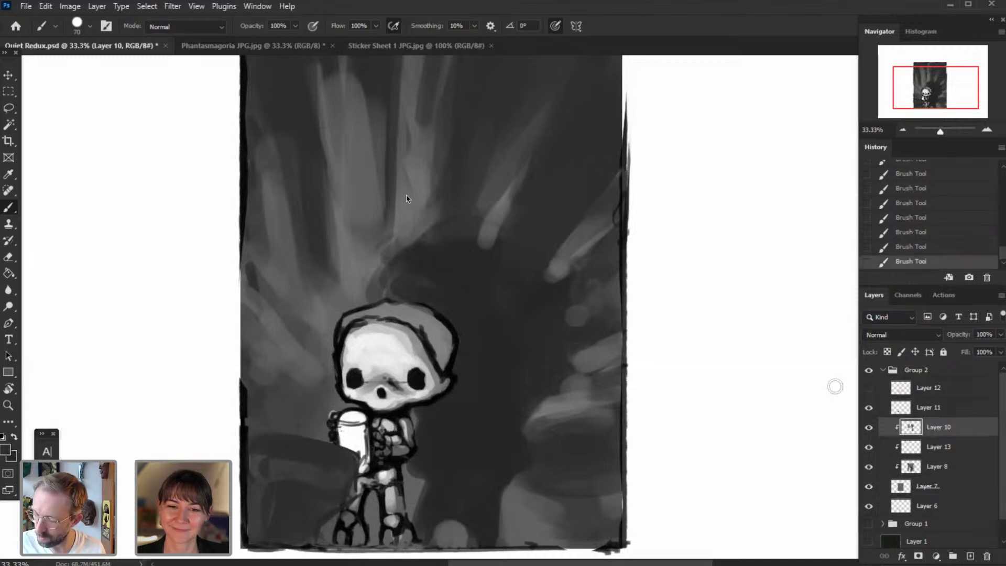
{"action": "left_click", "coordinate": [870, 427]}
{"action": "left_click", "coordinate": [869, 427]}
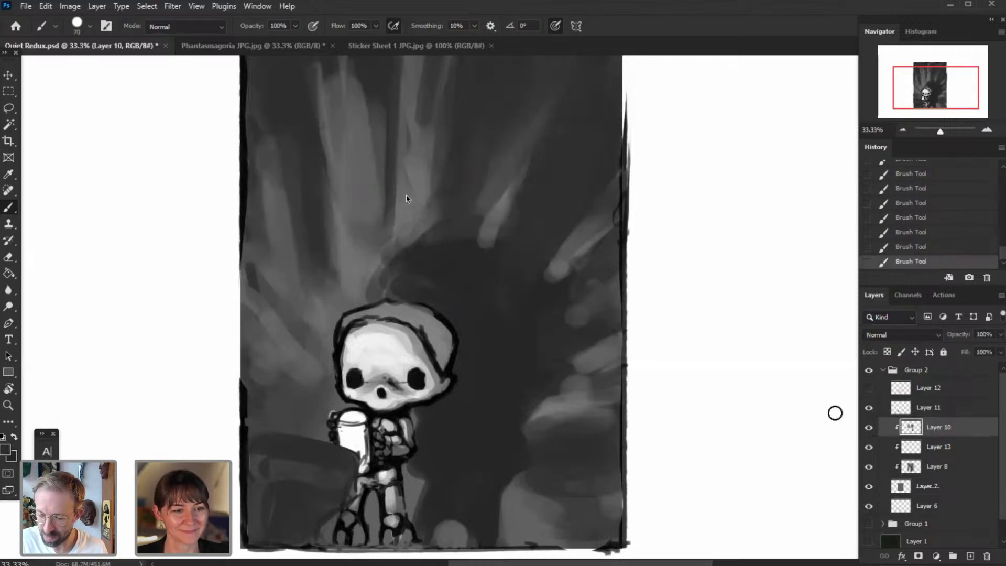
- Repaint the right outline of the shadow's body with a sampled grey, from the shoulder down towards the ground
{"action": "left_click", "coordinate": [549, 406], "text": "alt"}
{"action": "mouse_move", "coordinate": [561, 396]}
{"action": "left_mouse_down"}
{"action": "mouse_move", "coordinate": [526, 415]}
{"action": "mouse_move", "coordinate": [485, 539]}
{"action": "left_mouse_up"}
{"action": "left_click", "coordinate": [524, 433]}
{"action": "key", "text": "]"}
{"action": "key", "text": "]"}
{"action": "key", "text": "]"}
{"action": "key", "text": "]"}
{"action": "key", "text": "]"}
{"action": "key", "text": "]"}
{"action": "key", "text": "]"}
{"action": "key", "text": "]"}
{"action": "key", "text": "]"}
{"action": "key", "text": "]"}
{"action": "key", "text": "]"}
{"action": "key", "text": "]"}
{"action": "key", "text": "["}
{"action": "key", "text": "["}
{"action": "key", "text": "["}
{"action": "key", "text": "["}
{"action": "key", "text": "["}
{"action": "key", "text": "["}
{"action": "key", "text": "["}
{"action": "key", "text": "["}
{"action": "key", "text": "["}
{"action": "key", "text": "["}
- Rework the greys around the shadow's base and its lower-right edge with sampled tones, undoing one stroke
{"action": "left_click", "coordinate": [437, 490], "text": "alt"}
{"action": "mouse_move", "coordinate": [424, 499]}
{"action": "left_mouse_down"}
{"action": "mouse_move", "coordinate": [430, 531]}
{"action": "mouse_move", "coordinate": [434, 522]}
{"action": "mouse_move", "coordinate": [449, 529]}
{"action": "mouse_move", "coordinate": [472, 489]}
{"action": "mouse_move", "coordinate": [457, 545]}
{"action": "mouse_move", "coordinate": [468, 515]}
{"action": "mouse_move", "coordinate": [434, 507]}
{"action": "mouse_move", "coordinate": [447, 508]}
{"action": "mouse_move", "coordinate": [455, 536]}
{"action": "mouse_move", "coordinate": [479, 484]}
{"action": "mouse_move", "coordinate": [497, 501]}
{"action": "mouse_move", "coordinate": [474, 547]}
{"action": "left_mouse_up"}
{"action": "left_click", "coordinate": [444, 533], "text": "alt"}
{"action": "left_click", "coordinate": [470, 493], "text": "alt"}
{"action": "left_click", "coordinate": [496, 513], "text": "alt"}
{"action": "key", "text": "ctrl+z"}
{"action": "mouse_move", "coordinate": [497, 493]}
{"action": "left_mouse_down"}
{"action": "mouse_move", "coordinate": [501, 425]}
{"action": "mouse_move", "coordinate": [550, 380]}
{"action": "left_mouse_up"}
- Fill out the shadow's right shoulder with its sampled dark grey using a size 200 brush
{"action": "left_click", "coordinate": [467, 483], "text": "alt"}
{"action": "key", "text": "bracketright"}
{"action": "key", "text": "bracketright"}
{"action": "key", "text": "bracketright"}
{"action": "key", "text": "bracketright"}
{"action": "key", "text": "bracketright"}
{"action": "left_click_drag", "start_coordinate": [508, 406], "coordinate": [551, 377]}
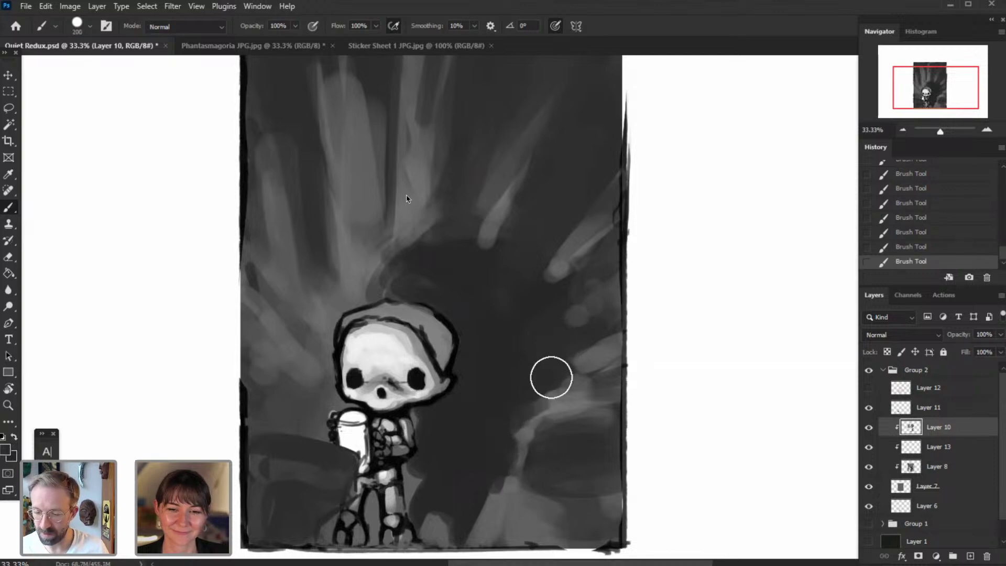
- Reshape the upper-left edge of the shadow's head with the sampled light grey, reducing the brush to size 70
{"action": "left_click", "coordinate": [366, 276], "text": "alt"}
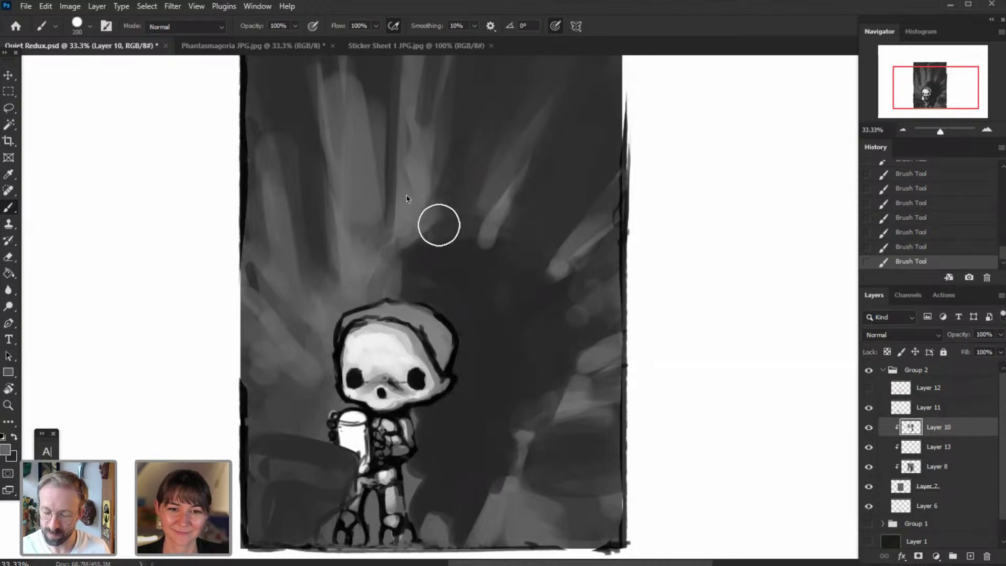
{"action": "key", "text": "bracketleft"}
{"action": "key", "text": "bracketleft"}
{"action": "key", "text": "bracketleft"}
{"action": "key", "text": "bracketleft"}
{"action": "key", "text": "bracketleft"}
{"action": "key", "text": "bracketleft"}
{"action": "key", "text": "bracketleft"}
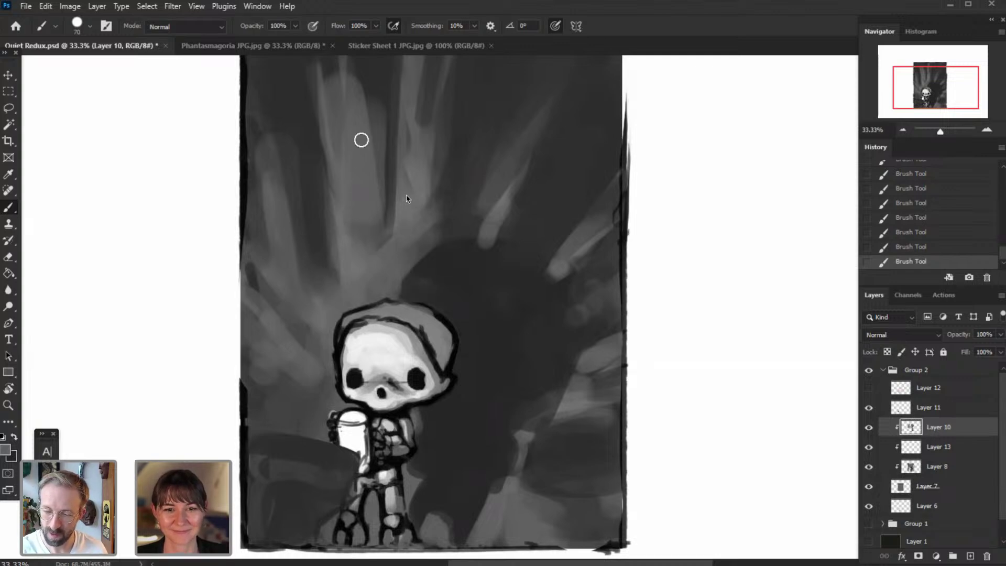
- Broaden the central ray and the ray above the shadow's right side with light grey strokes at brush size 150
{"action": "left_click_drag", "start_coordinate": [942, 92], "coordinate": [945, 84]}
{"action": "key", "text": "bracketright"}
{"action": "key", "text": "bracketright"}
{"action": "key", "text": "bracketright"}
{"action": "key", "text": "bracketright"}
{"action": "key", "text": "bracketright"}
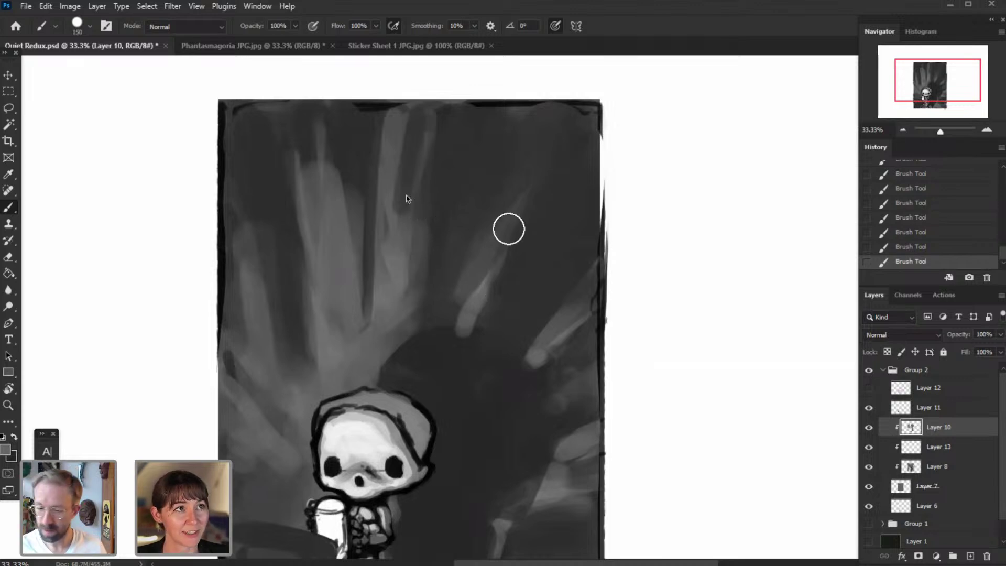
{"action": "left_click_drag", "start_coordinate": [429, 125], "coordinate": [430, 294]}
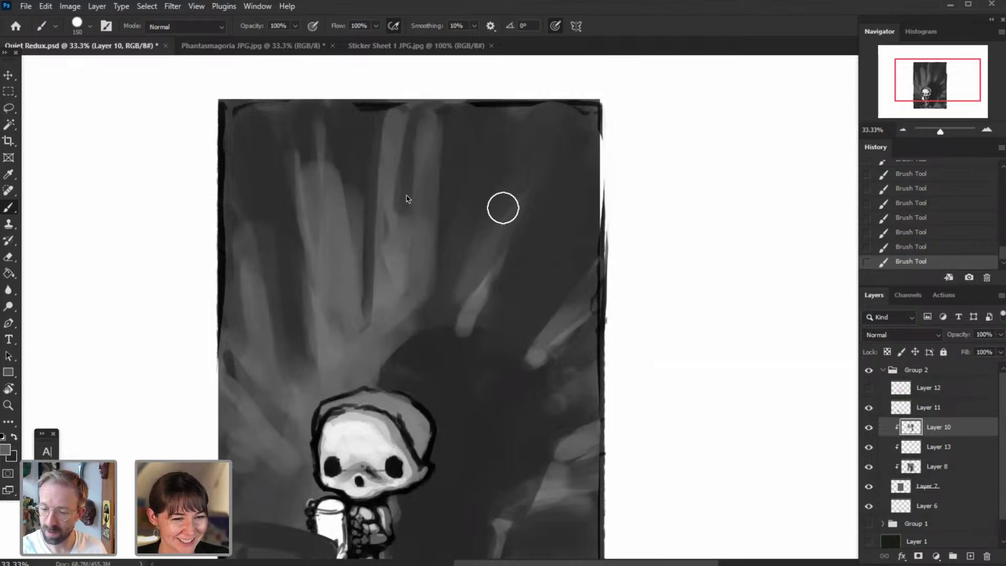
{"action": "left_click_drag", "start_coordinate": [504, 196], "coordinate": [474, 303]}
{"action": "left_click_drag", "start_coordinate": [526, 166], "coordinate": [482, 294]}
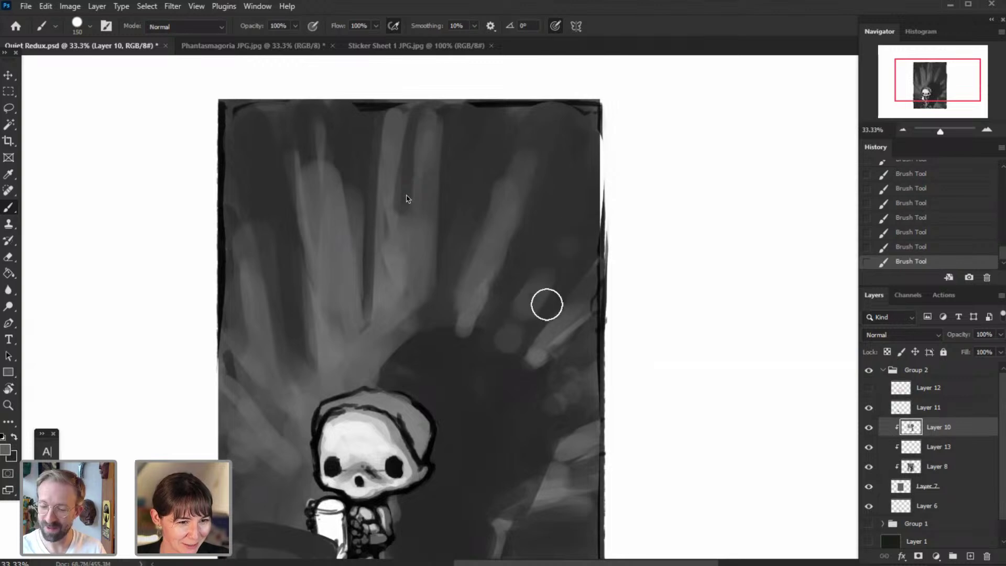
- Widen the rays above the skeleton with a size 175 brush, then reduce the brush to size 80
{"action": "key", "text": "bracketright"}
{"action": "key", "text": "bracketright"}
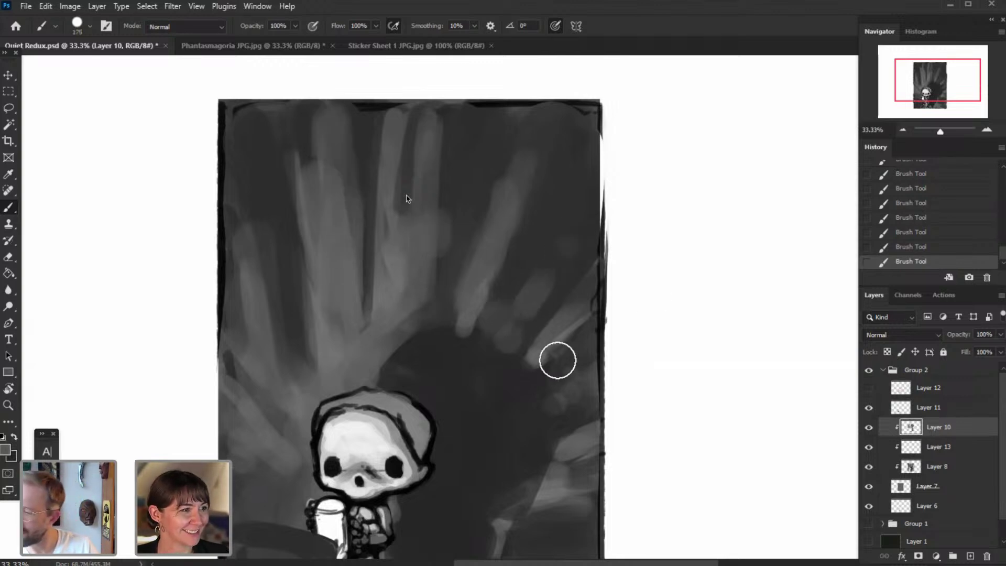
{"action": "left_click_drag", "start_coordinate": [421, 220], "coordinate": [443, 155]}
{"action": "key", "text": "bracketleft"}
{"action": "key", "text": "bracketleft"}
{"action": "key", "text": "bracketleft"}
{"action": "key", "text": "bracketleft"}
{"action": "key", "text": "bracketleft"}
{"action": "key", "text": "bracketleft"}
{"action": "key", "text": "bracketleft"}
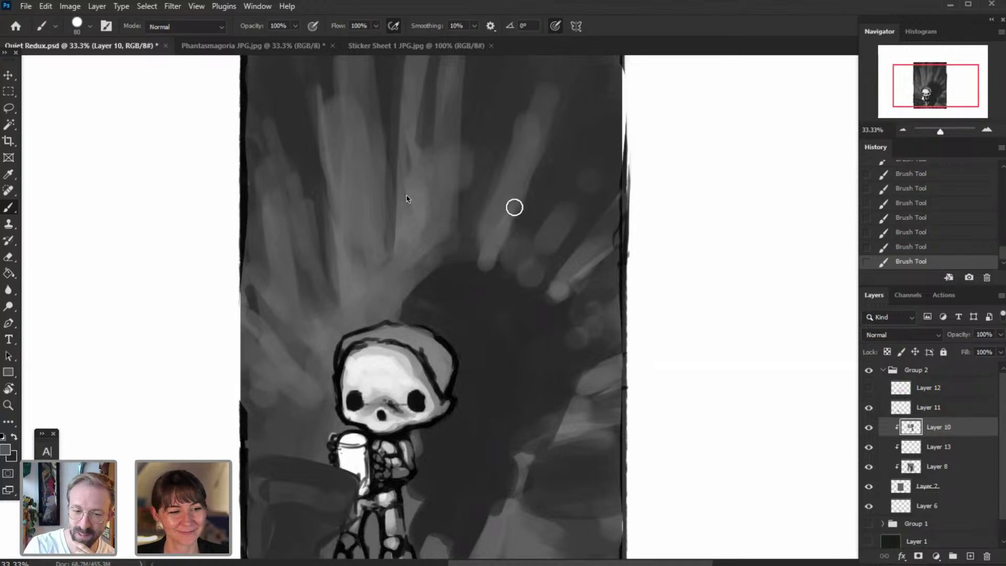
- Add a Gradient Map adjustment layer above Layer 10 and accept its gradient in the Gradient Editor
{"action": "left_click", "coordinate": [97, 6]}
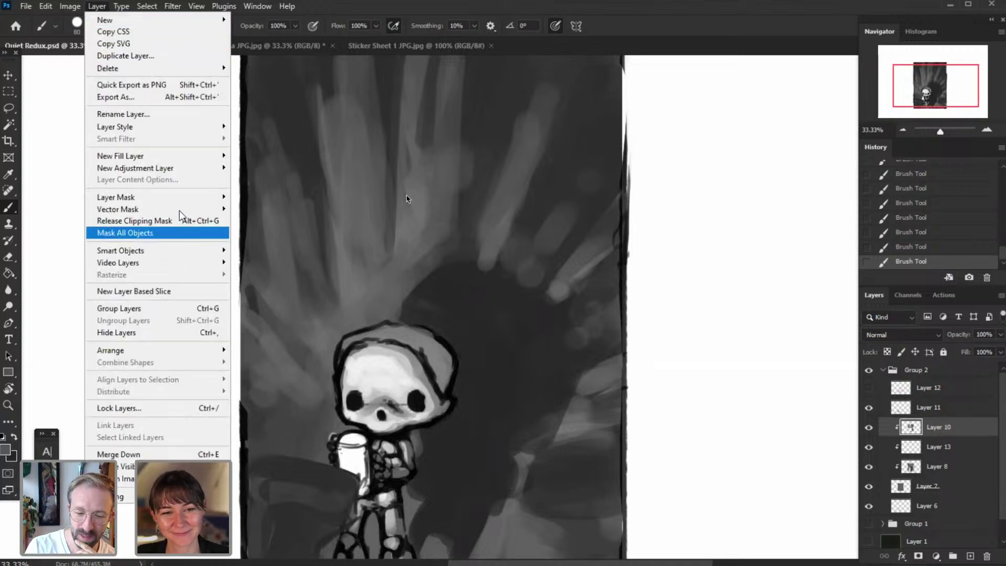
{"action": "mouse_move", "coordinate": [181, 169]}
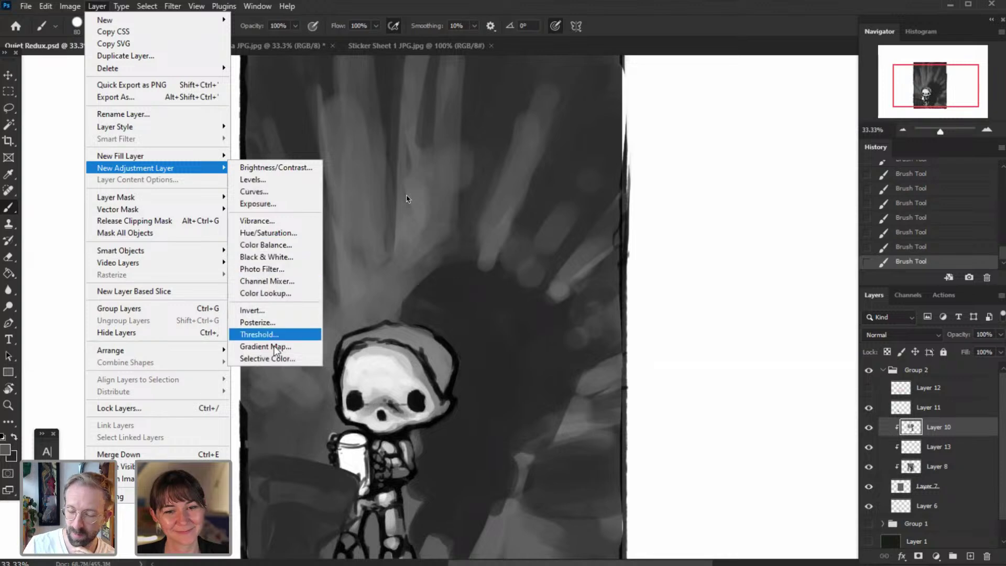
{"action": "left_click", "coordinate": [273, 346]}
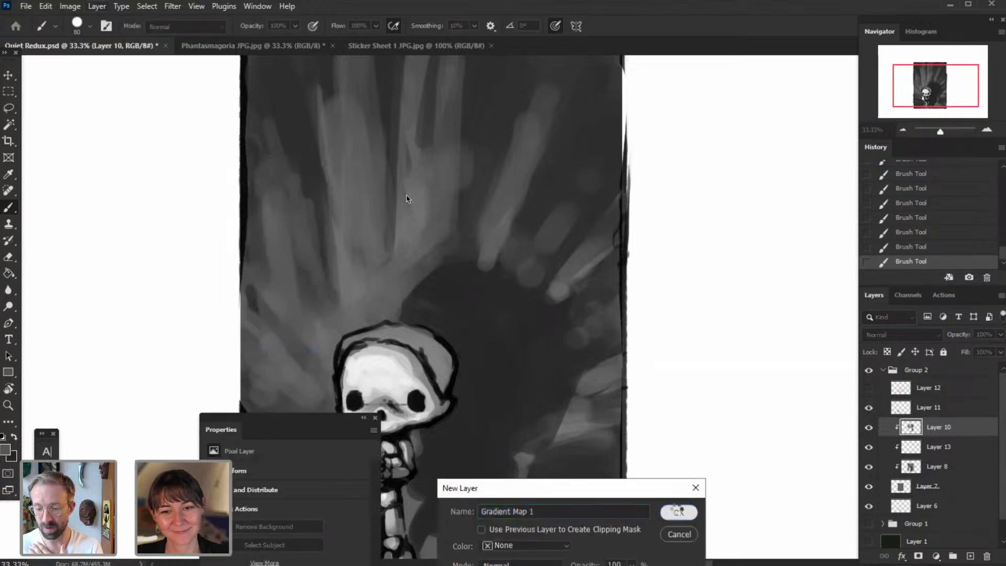
{"action": "left_click", "coordinate": [679, 512]}
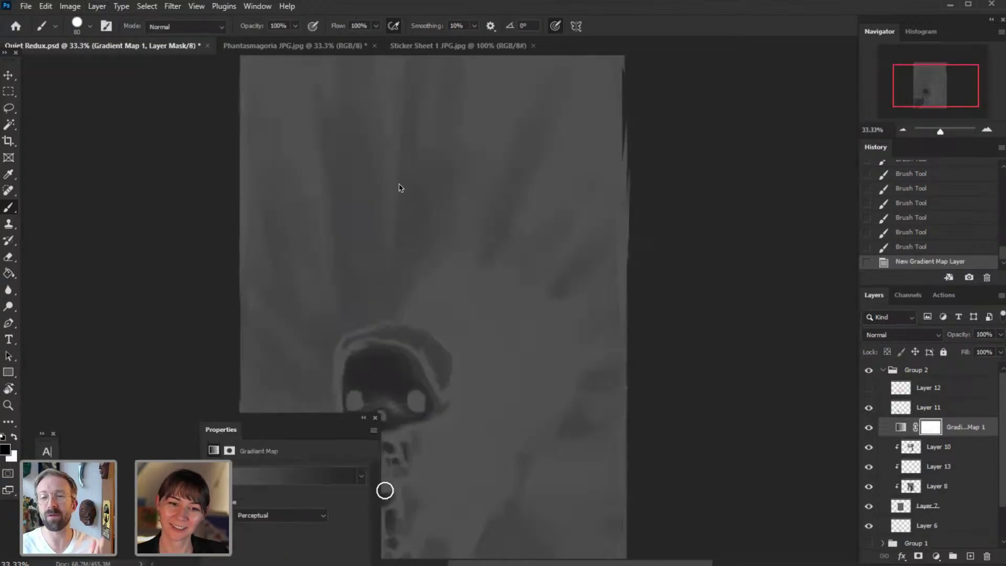
{"action": "left_click", "coordinate": [297, 474]}
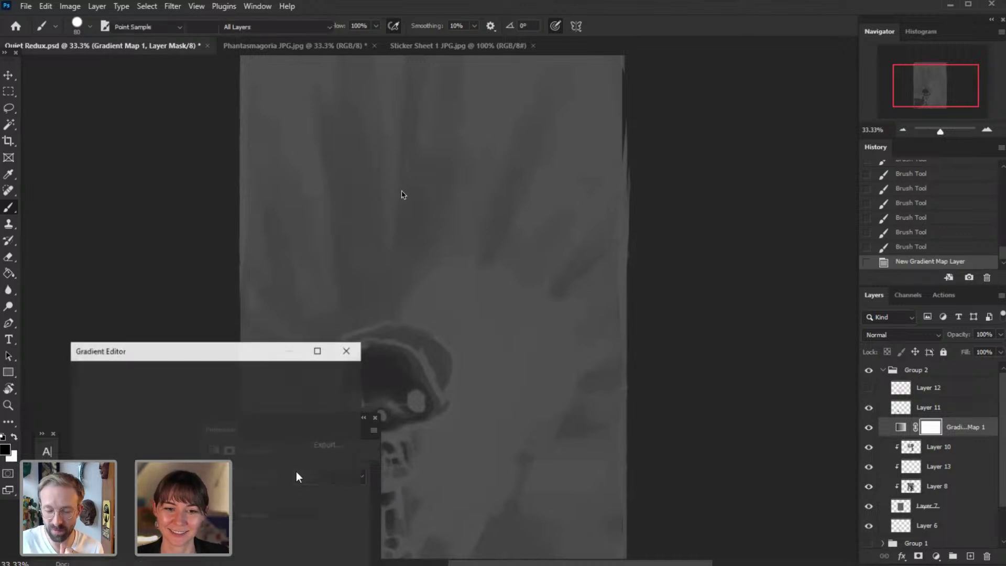
{"action": "key", "text": "Return"}
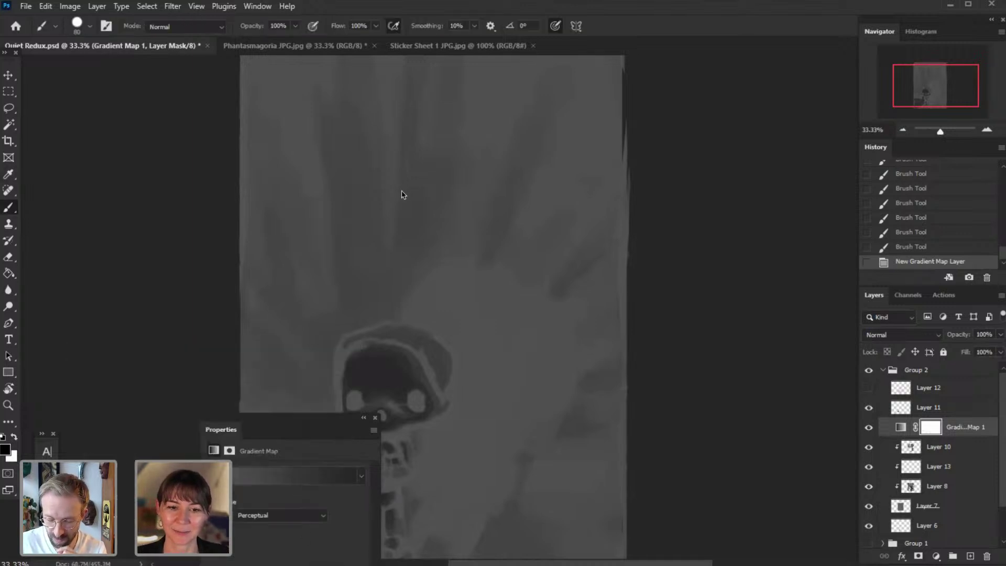
{"action": "left_click", "coordinate": [375, 418]}
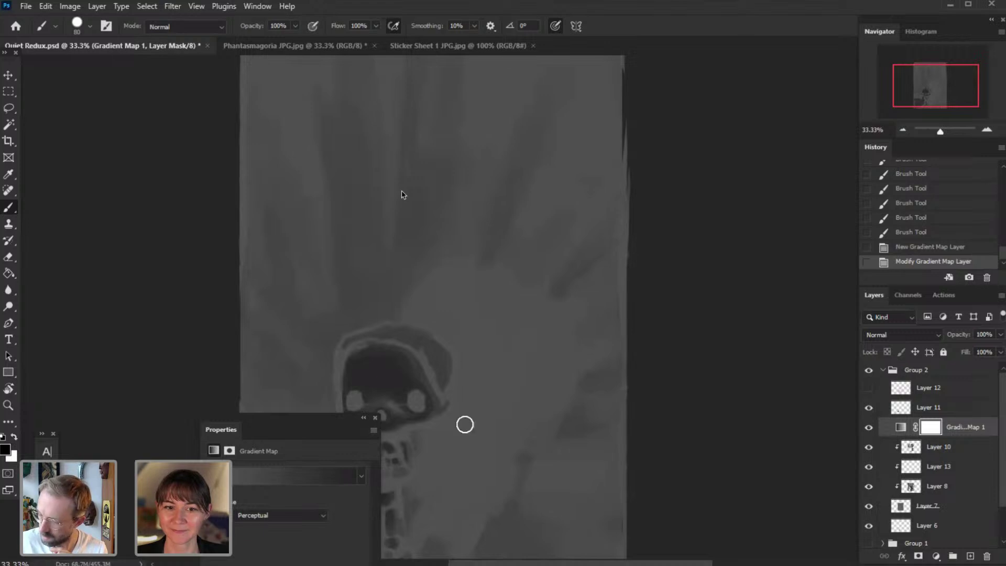
- Set the Gradient Map layer's blend mode to Color and open its gradient map properties
{"action": "left_click", "coordinate": [900, 335]}
{"action": "left_click", "coordinate": [899, 565]}
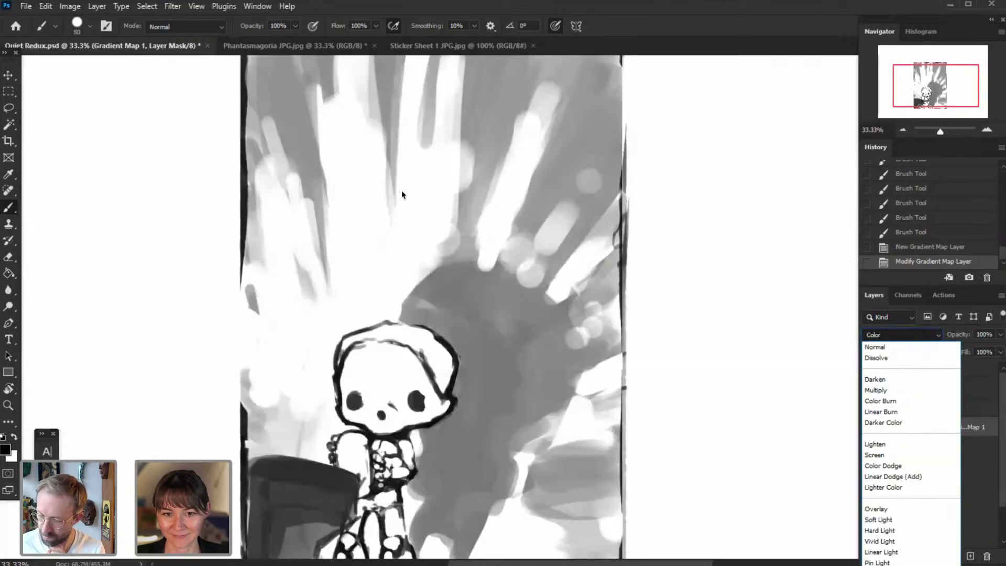
{"action": "double_click", "coordinate": [902, 428]}
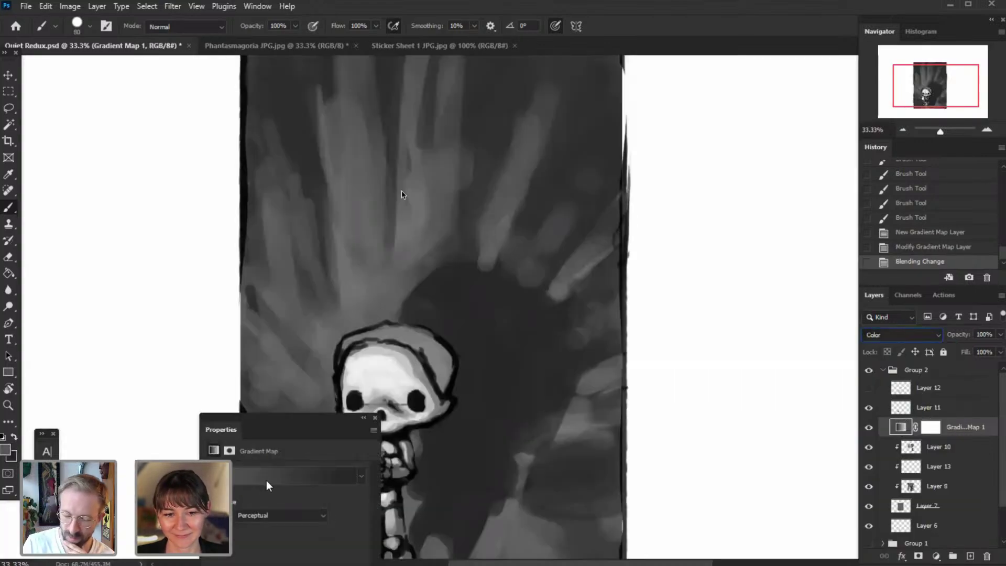
- Accept the gradient map's current gradient and move its properties clear of the skeleton
{"action": "left_click", "coordinate": [325, 476]}
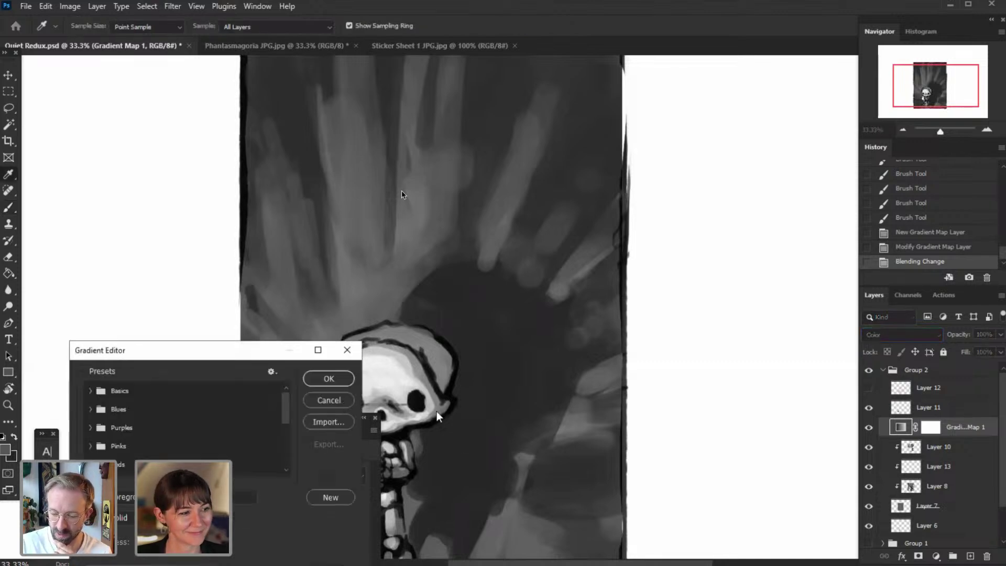
{"action": "left_click", "coordinate": [328, 378]}
{"action": "left_click_drag", "start_coordinate": [339, 421], "coordinate": [763, 262]}
- Recolour the gradient's lighter grey stop to muted yellow #cdb365 and place it at location 100, with the dark stop at the opposite end
{"action": "left_click", "coordinate": [680, 316]}
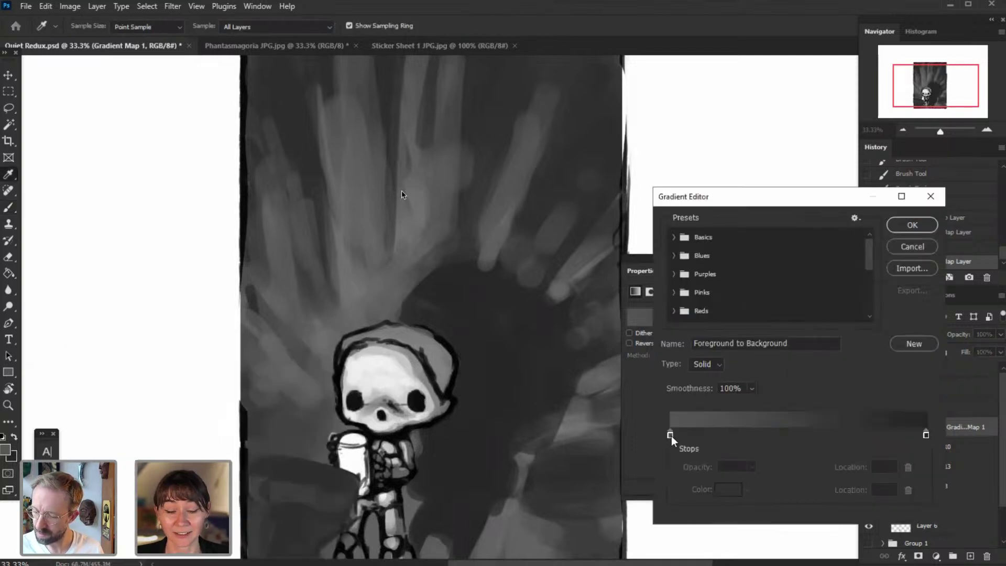
{"action": "left_click", "coordinate": [671, 435]}
{"action": "double_click", "coordinate": [671, 435]}
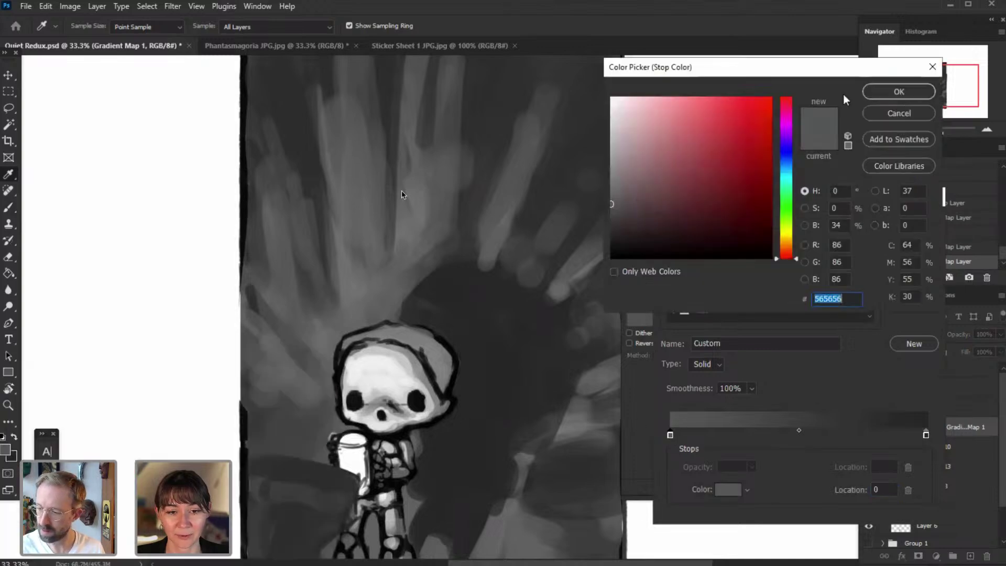
{"action": "left_click_drag", "start_coordinate": [788, 214], "coordinate": [787, 237]}
{"action": "left_click", "coordinate": [684, 126]}
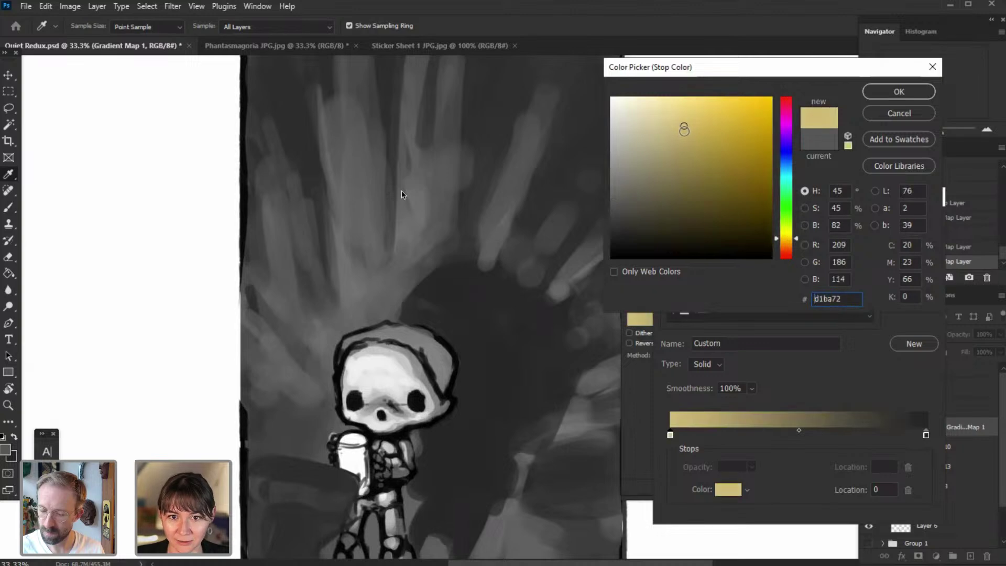
{"action": "left_click", "coordinate": [899, 91]}
{"action": "left_click_drag", "start_coordinate": [670, 435], "coordinate": [634, 435]}
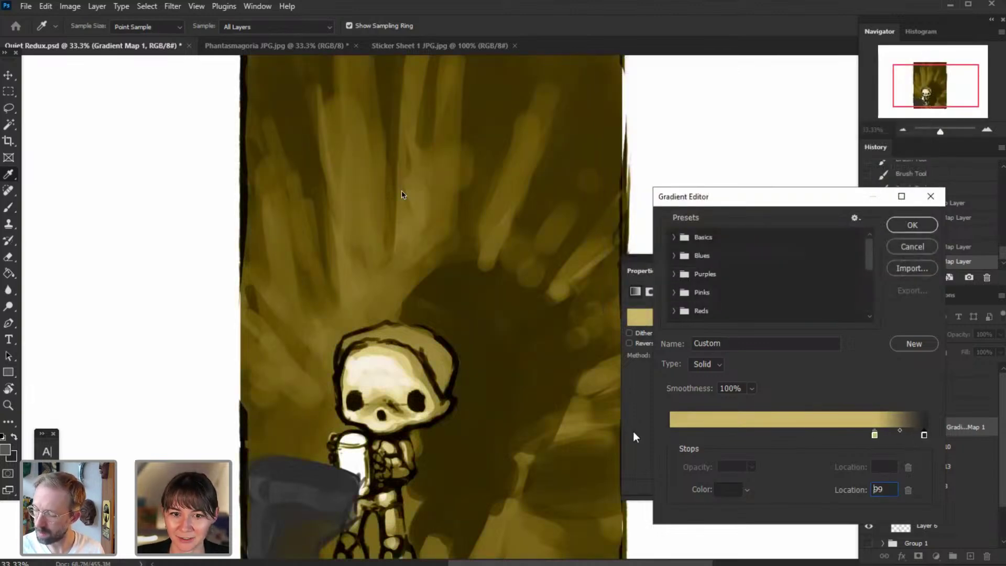
{"action": "type", "text": "100"}
{"action": "key", "text": "Return"}
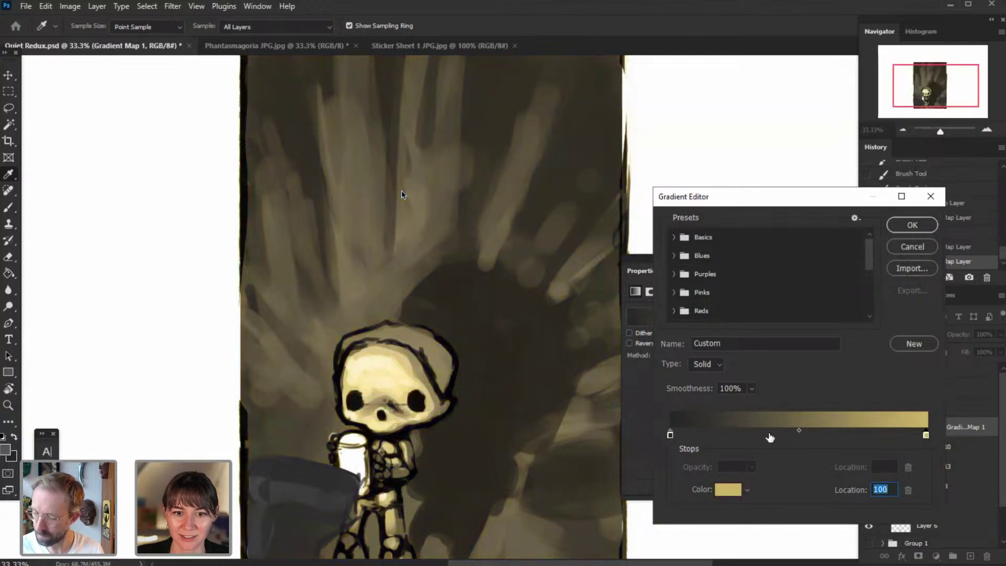
- Add a muted green #597f4c stop mid-gradient, shift it towards the yellow end, and leave the dark stop's colour as it is
{"action": "double_click", "coordinate": [772, 435]}
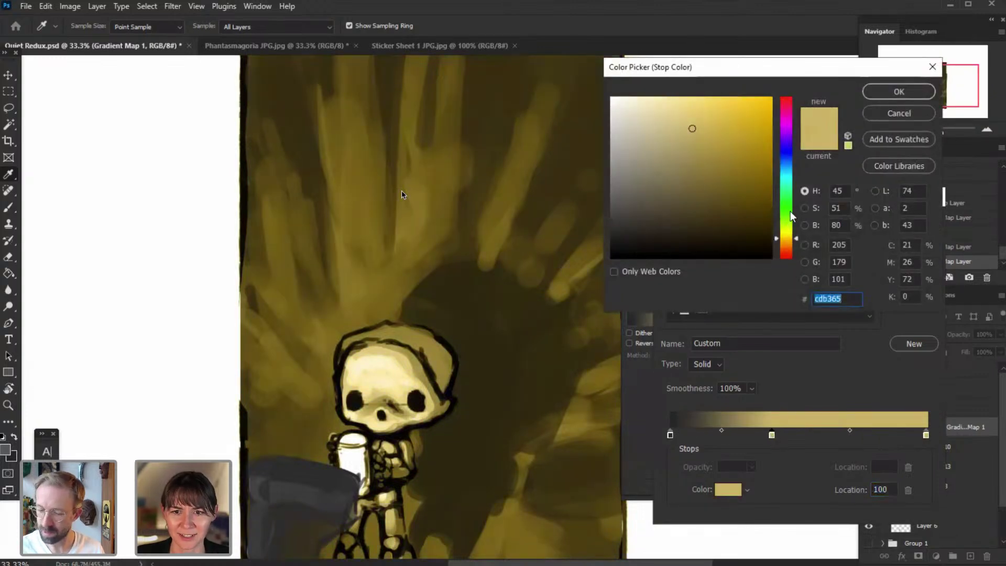
{"action": "left_click", "coordinate": [791, 212]}
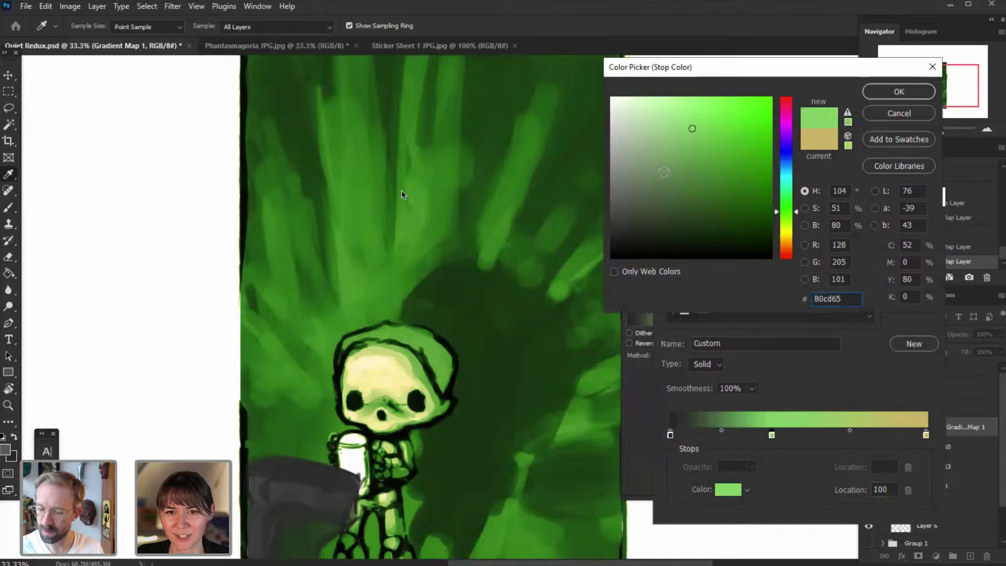
{"action": "left_click", "coordinate": [664, 175]}
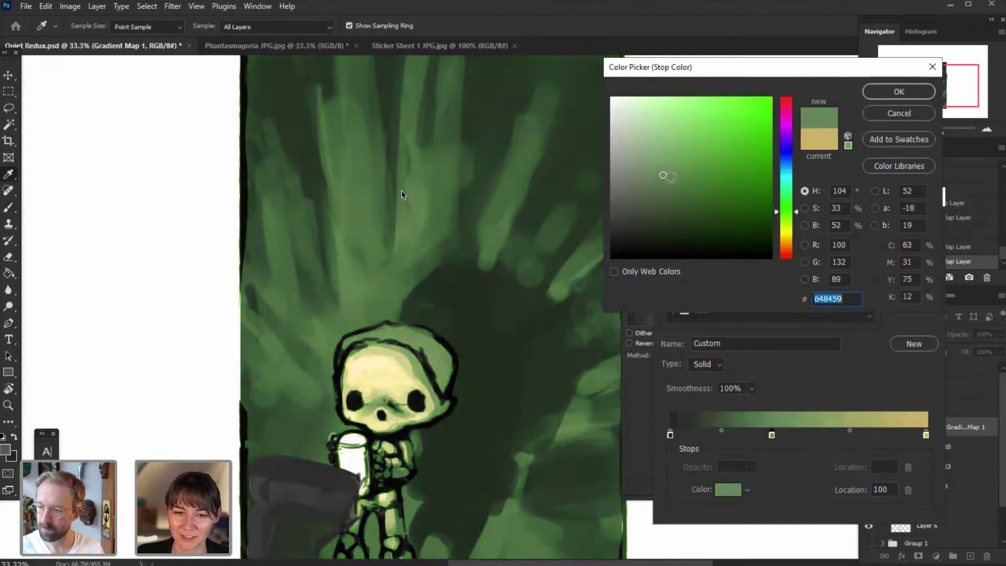
{"action": "left_click", "coordinate": [675, 178]}
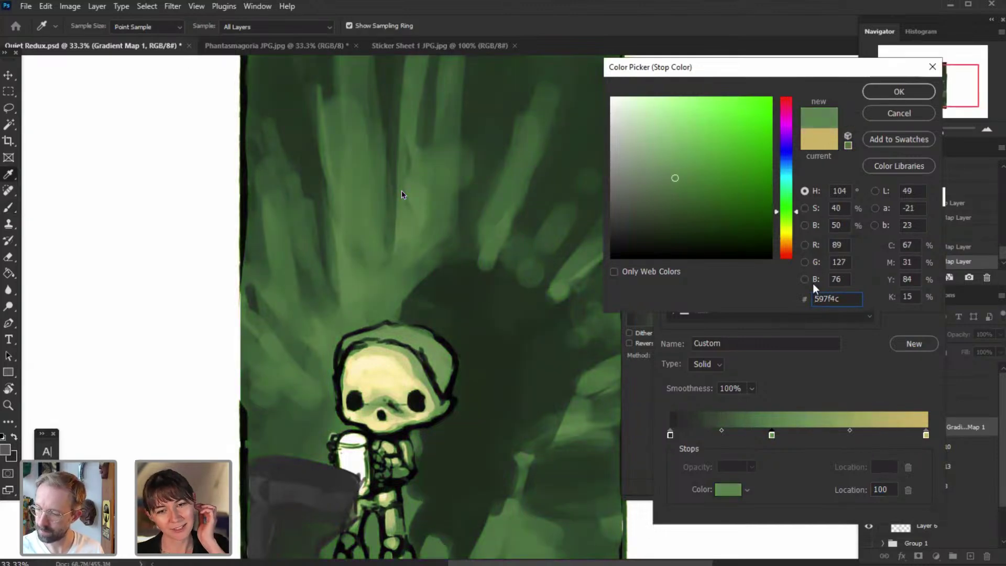
{"action": "key", "text": "Return"}
{"action": "left_click_drag", "start_coordinate": [773, 434], "coordinate": [821, 434]}
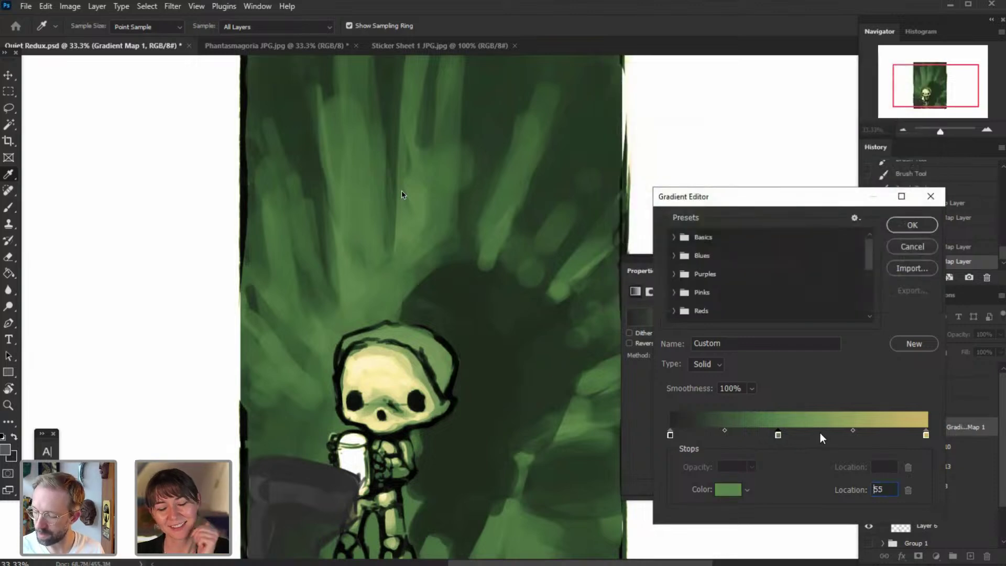
{"action": "double_click", "coordinate": [670, 435]}
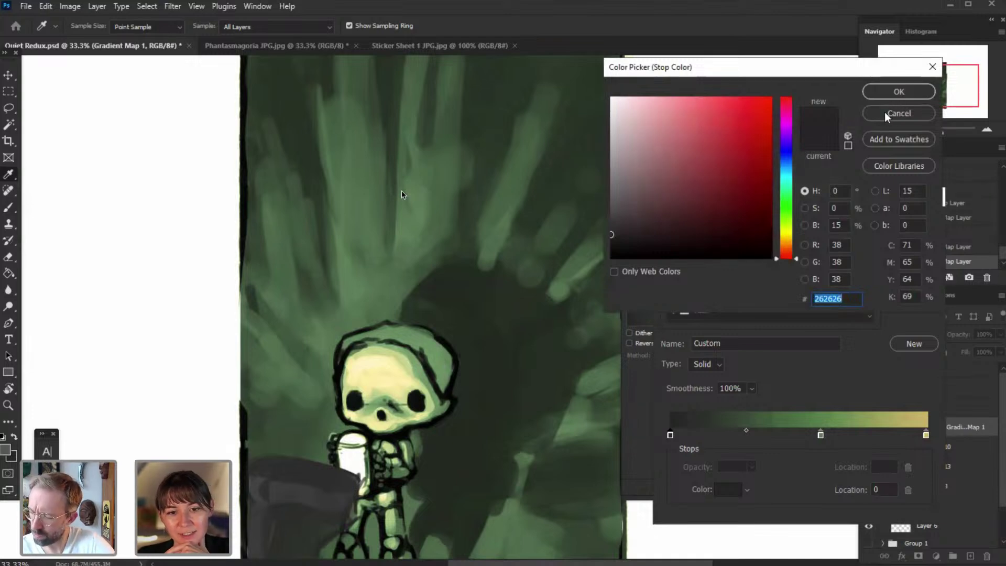
{"action": "left_click", "coordinate": [886, 113]}
- Add an orange #cd9965 stop at the gradient's light end and respace the stops, with yellow at location 81 and green at 53
{"action": "left_click_drag", "start_coordinate": [927, 435], "coordinate": [901, 435]}
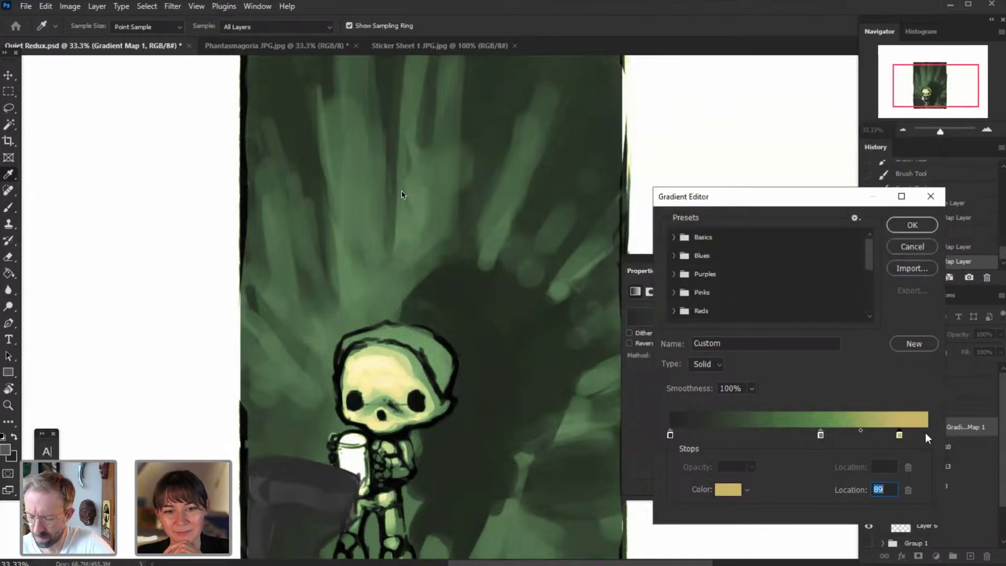
{"action": "double_click", "coordinate": [925, 435]}
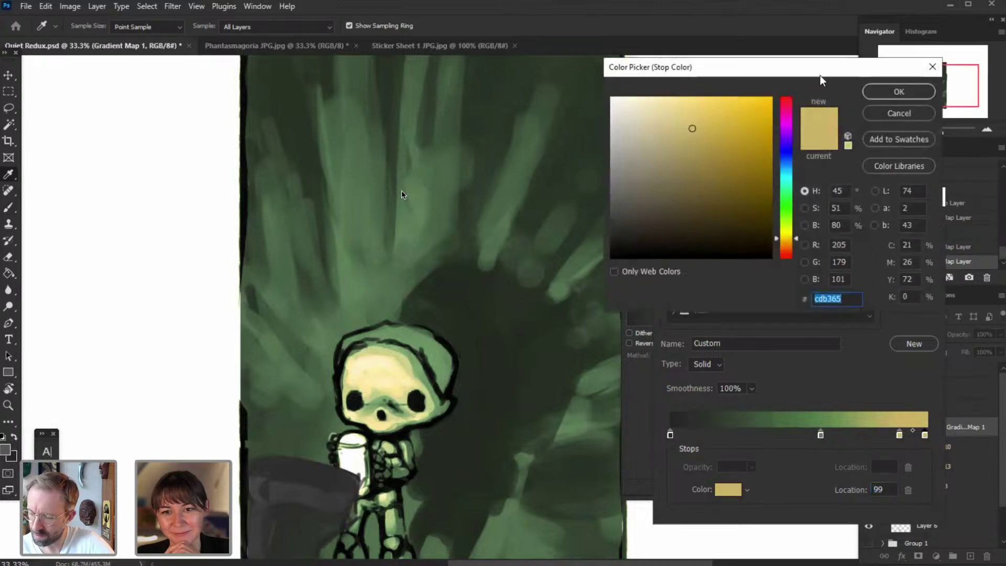
{"action": "left_click_drag", "start_coordinate": [820, 80], "coordinate": [800, 325]}
{"action": "left_click", "coordinate": [769, 489]}
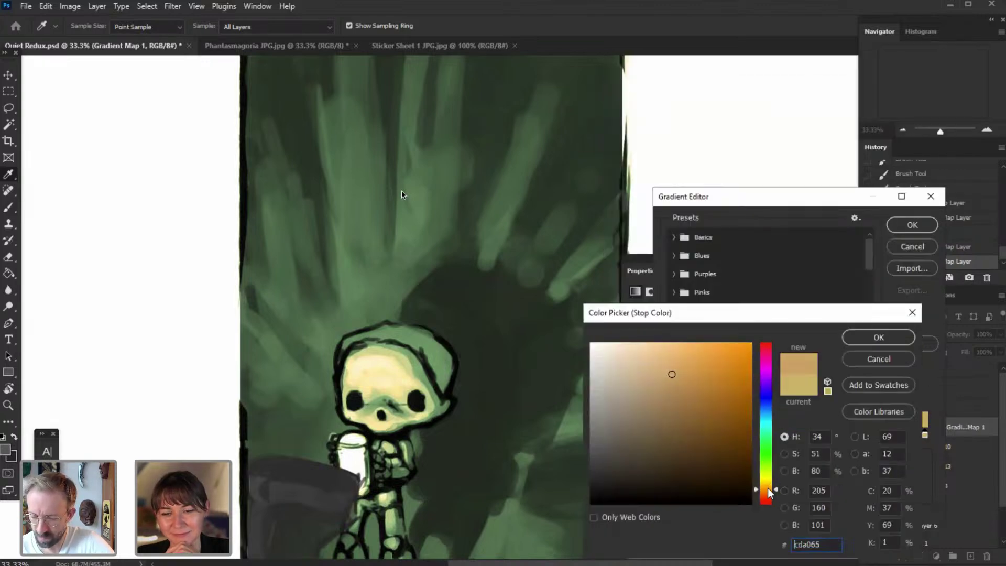
{"action": "left_click", "coordinate": [767, 495]}
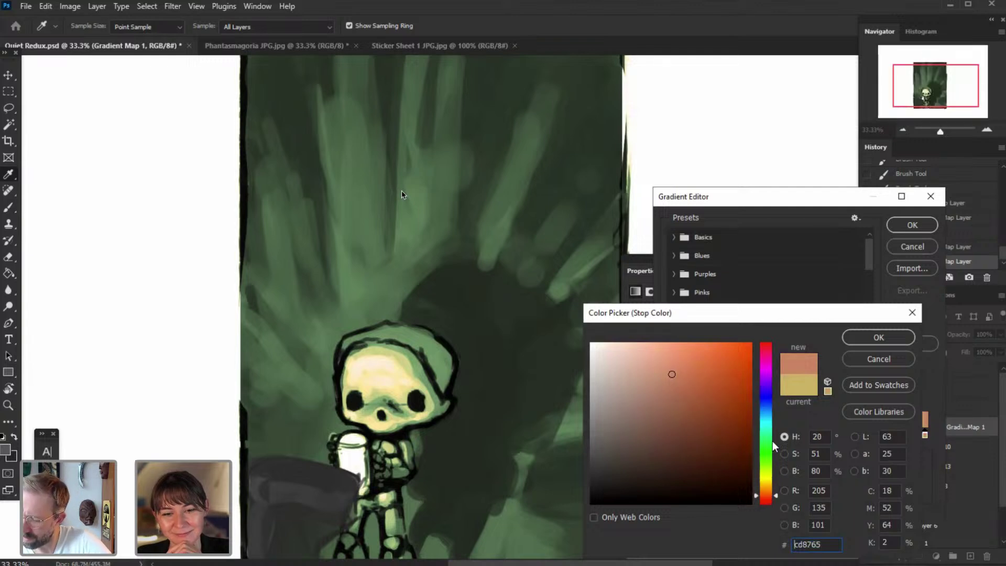
{"action": "left_click", "coordinate": [767, 489]}
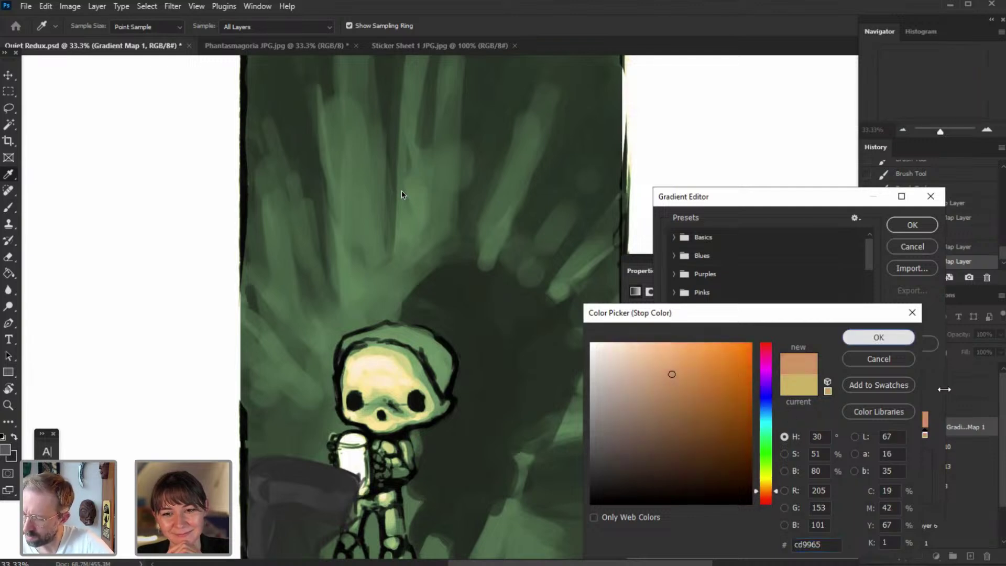
{"action": "left_click", "coordinate": [891, 338]}
{"action": "mouse_move", "coordinate": [898, 436]}
{"action": "left_mouse_down"}
{"action": "mouse_move", "coordinate": [880, 436]}
{"action": "mouse_move", "coordinate": [914, 437]}
{"action": "left_mouse_up"}
{"action": "left_click_drag", "start_coordinate": [821, 435], "coordinate": [807, 435]}
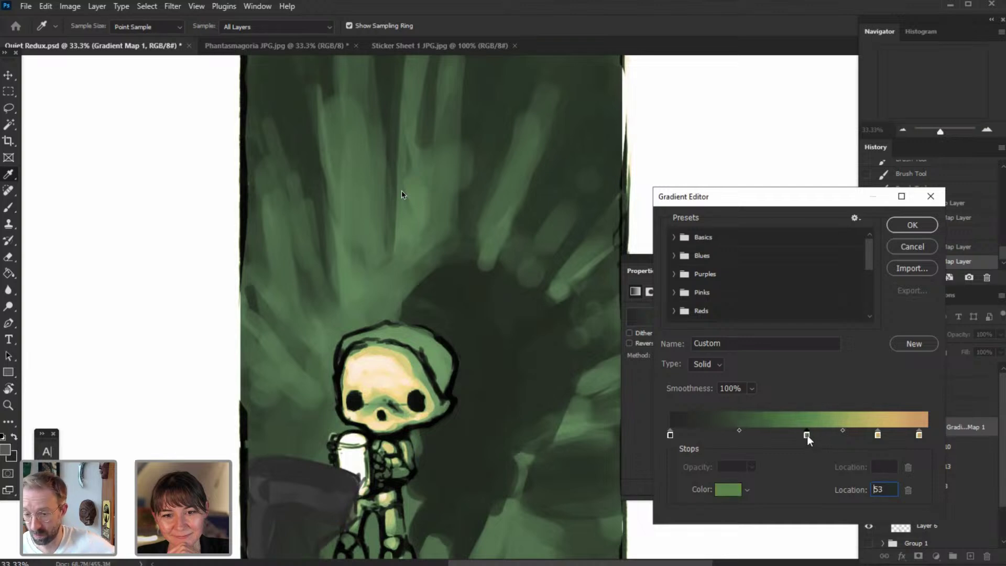
- Recolour the gradient's darkest stop to dark slate blue #2c3747
{"action": "double_click", "coordinate": [671, 436]}
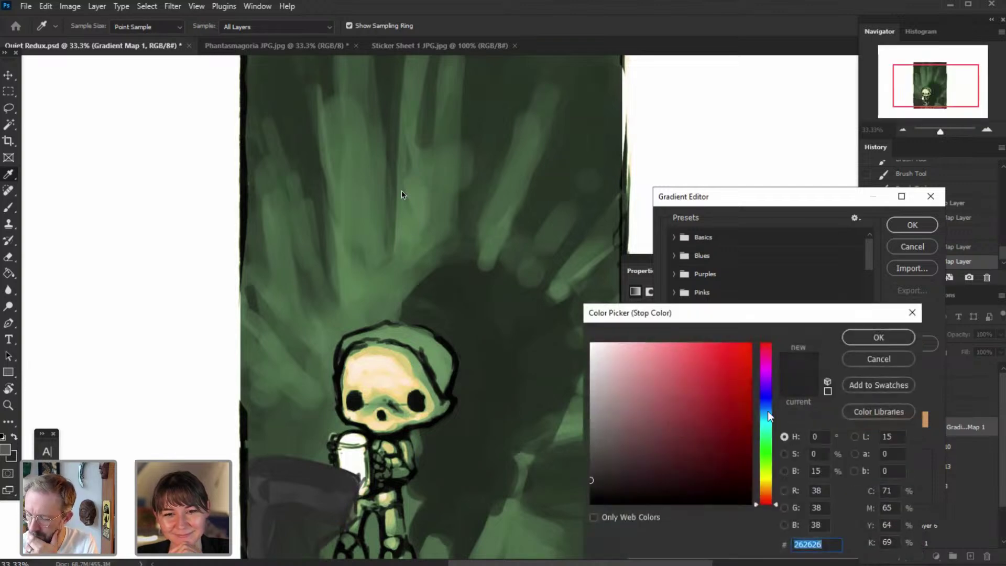
{"action": "left_click_drag", "start_coordinate": [767, 415], "coordinate": [767, 407]}
{"action": "left_click_drag", "start_coordinate": [637, 450], "coordinate": [662, 449]}
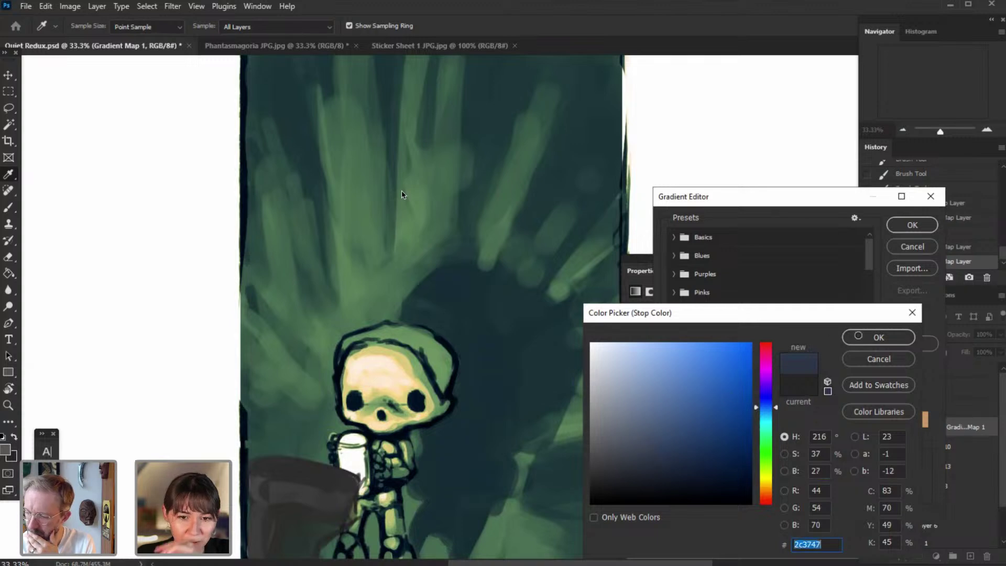
{"action": "left_click", "coordinate": [879, 337]}
- Recolour the yellow stop to lime #b8cd65, move the orange stop to location 95, and accept the gradient
{"action": "double_click", "coordinate": [878, 434]}
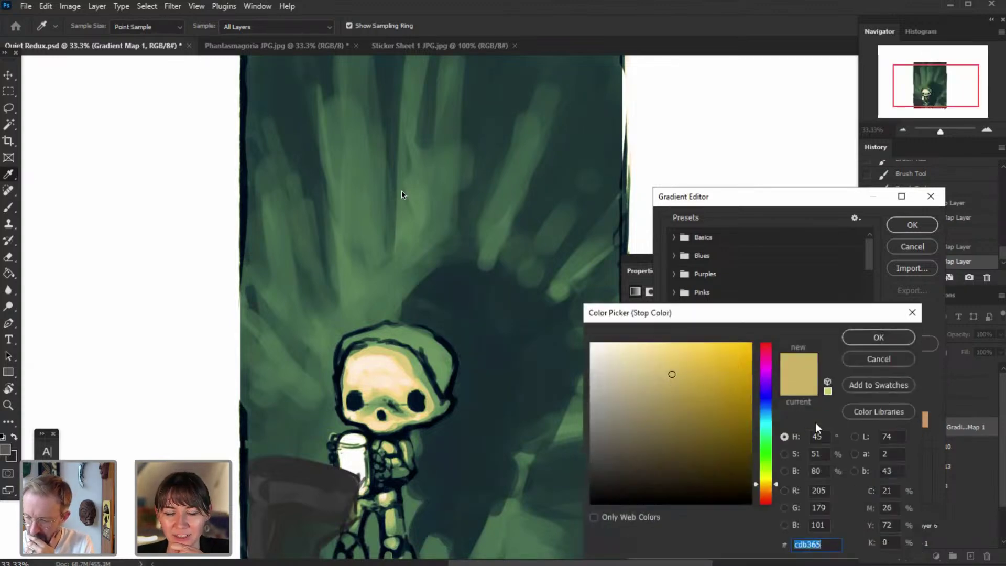
{"action": "left_click", "coordinate": [768, 478]}
{"action": "left_click", "coordinate": [768, 465]}
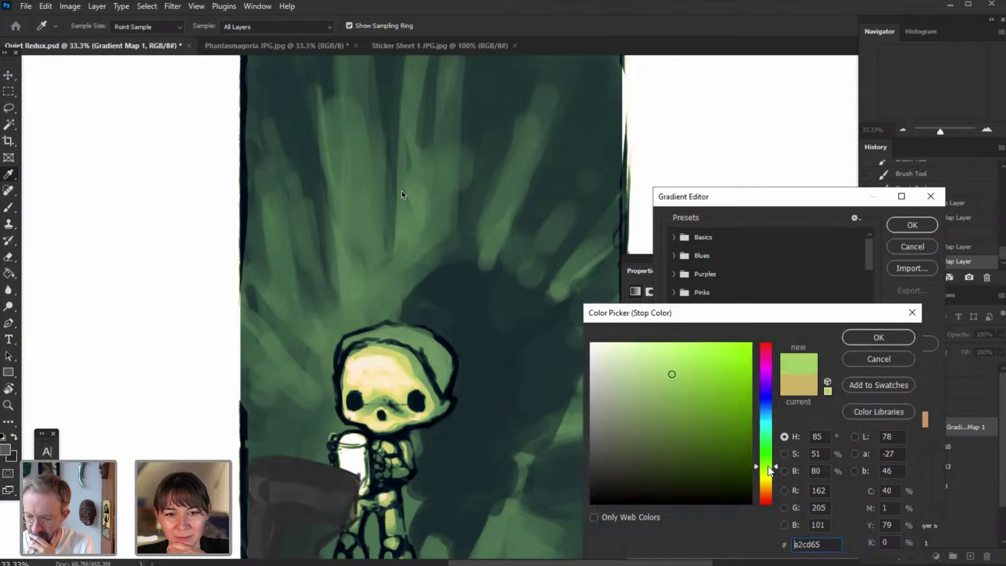
{"action": "left_click", "coordinate": [767, 472]}
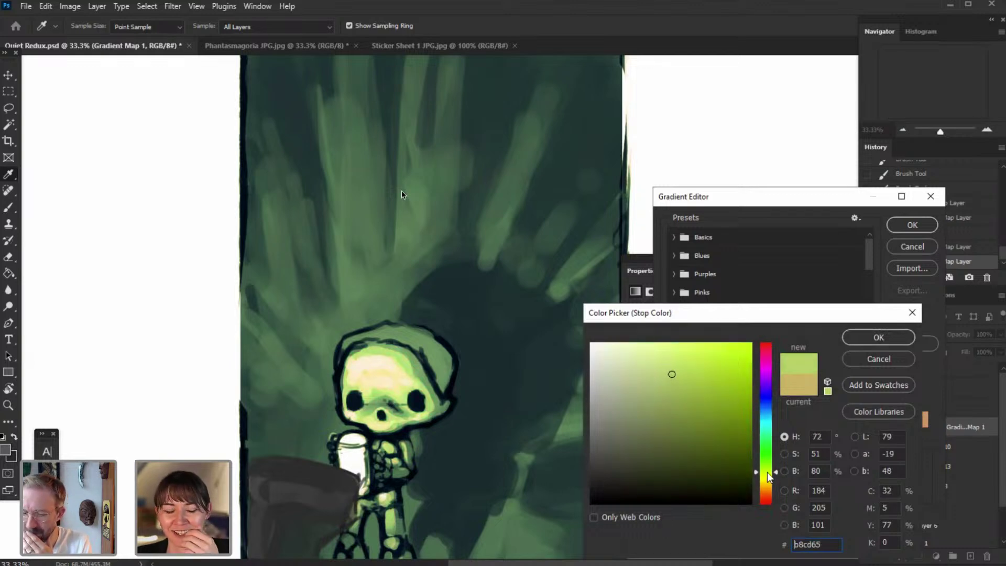
{"action": "left_click", "coordinate": [886, 337]}
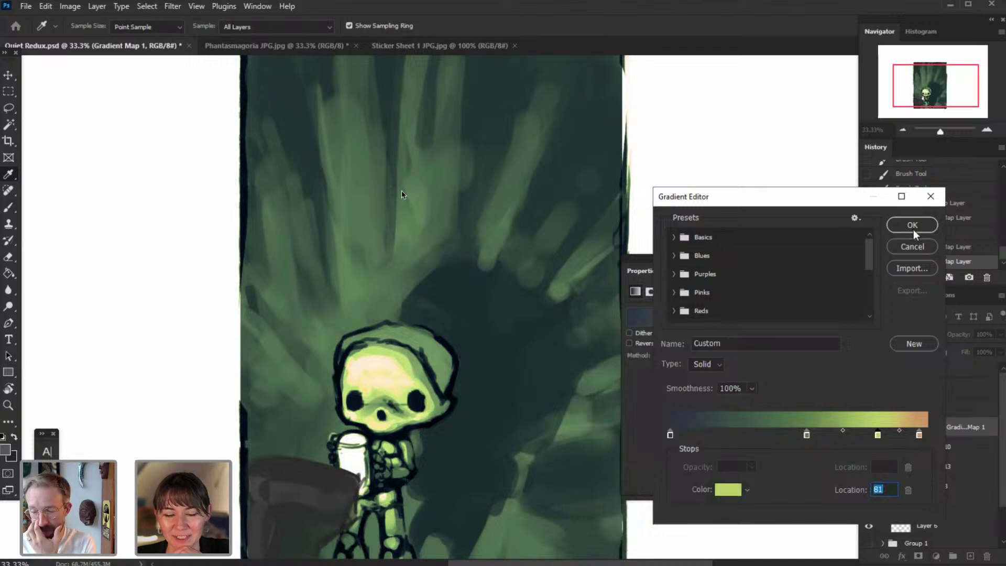
{"action": "left_click_drag", "start_coordinate": [920, 435], "coordinate": [904, 436]}
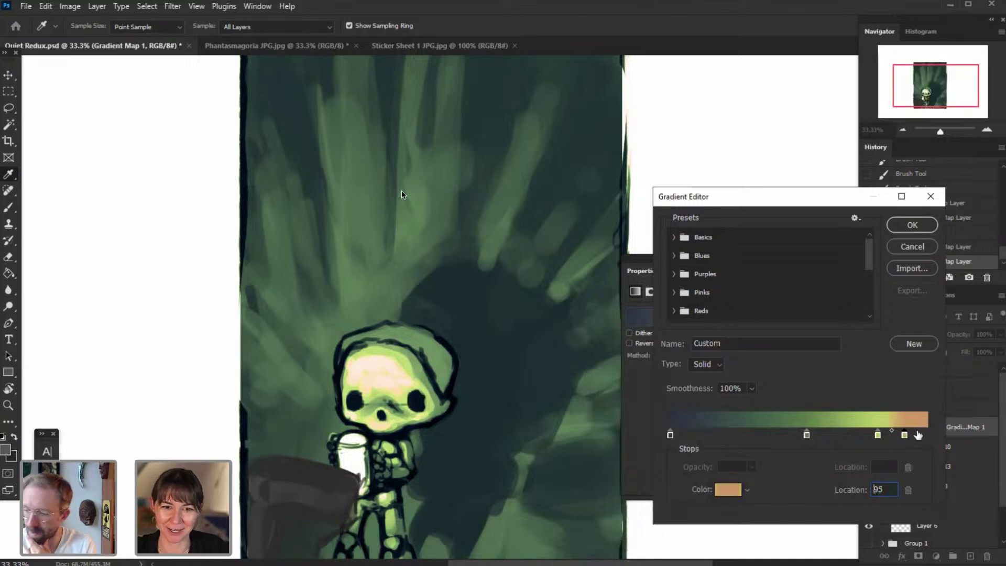
{"action": "left_click", "coordinate": [913, 226]}
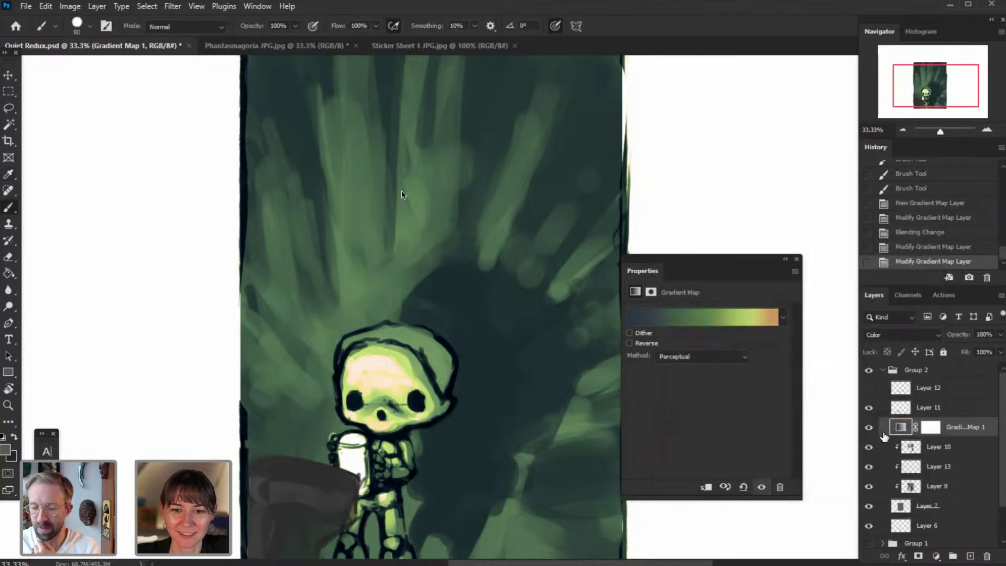
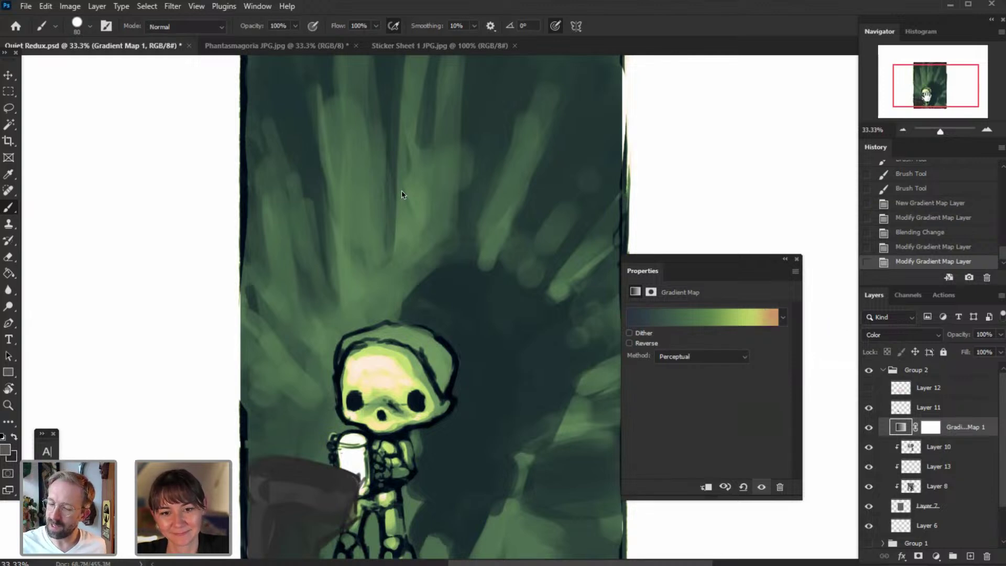
- Reopen the gradient, nudge the lime stop towards the light end, undo a trial removal of the orange stop, and accept it
{"action": "left_click_drag", "start_coordinate": [929, 90], "coordinate": [927, 95]}
{"action": "left_click", "coordinate": [988, 129]}
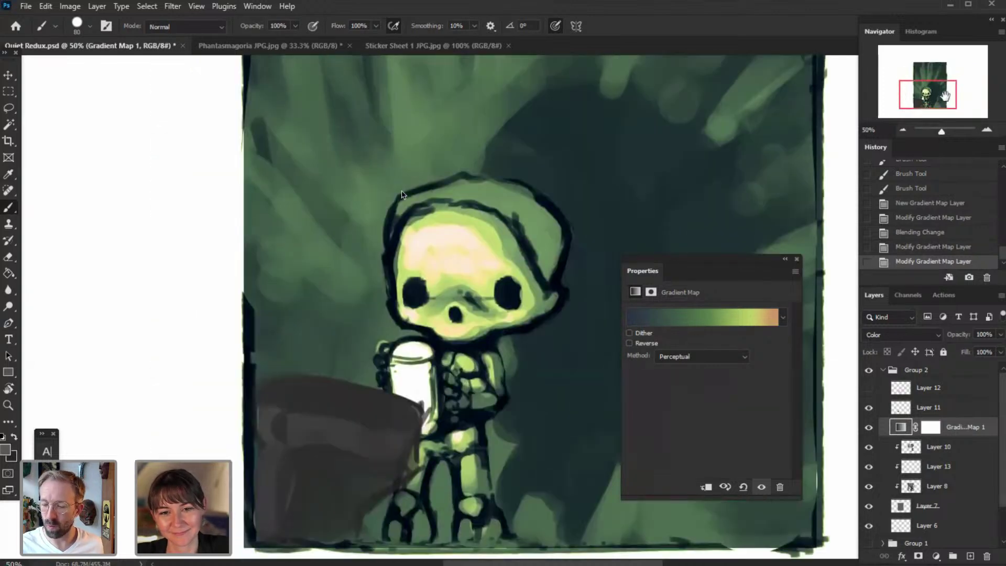
{"action": "left_click_drag", "start_coordinate": [945, 96], "coordinate": [948, 96]}
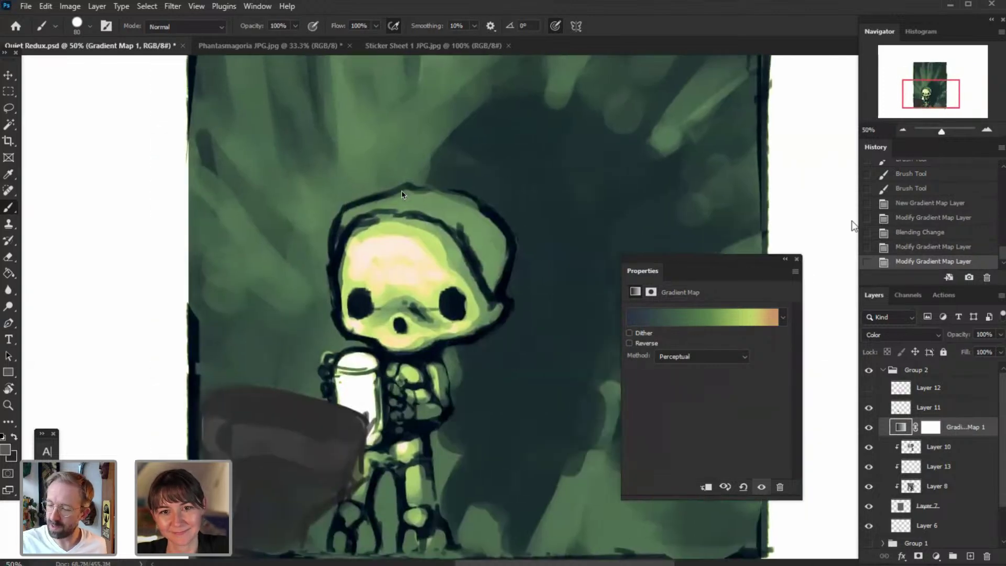
{"action": "left_click", "coordinate": [744, 317]}
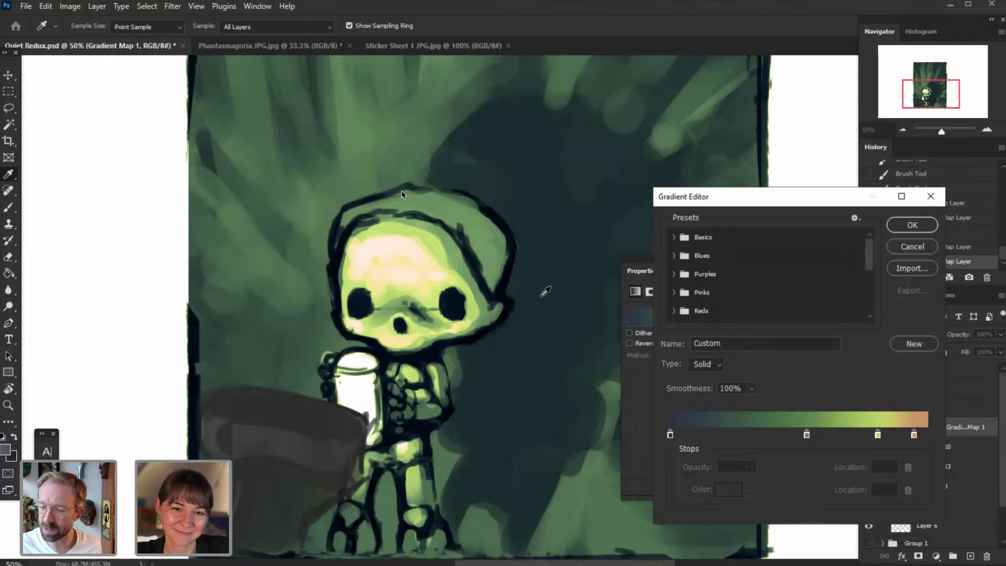
{"action": "left_click_drag", "start_coordinate": [749, 202], "coordinate": [713, 209]}
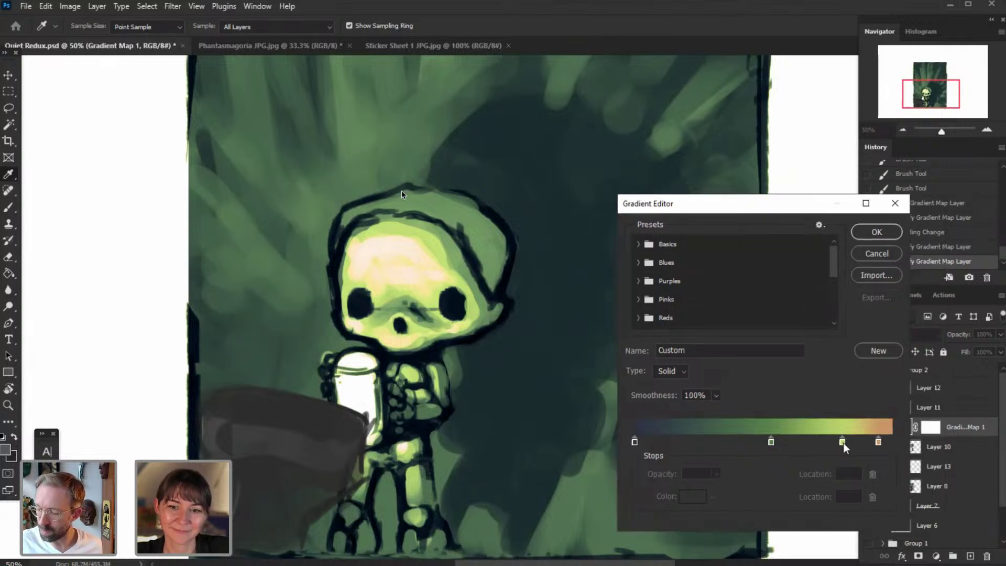
{"action": "left_click_drag", "start_coordinate": [845, 443], "coordinate": [902, 470]}
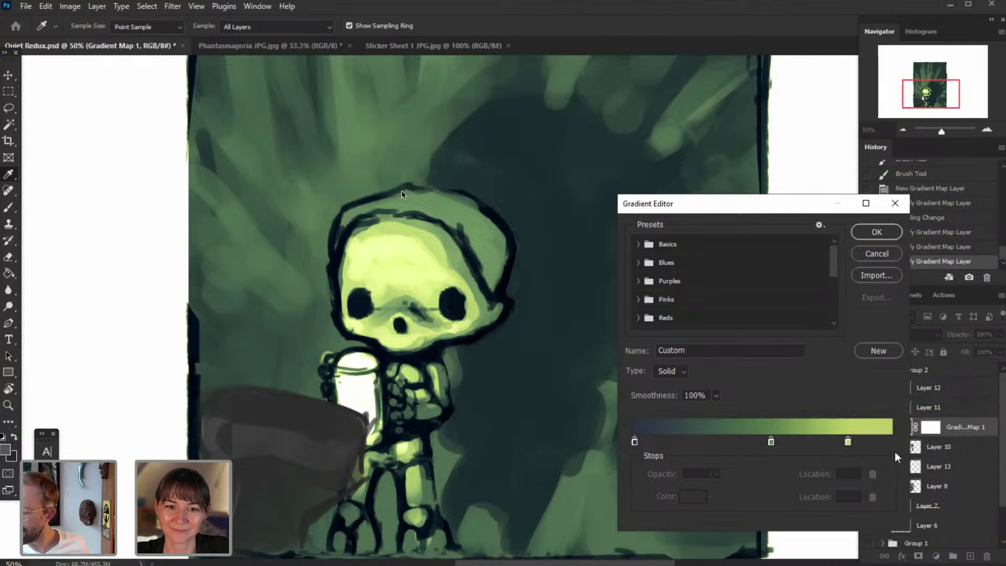
{"action": "key", "text": "ctrl+z"}
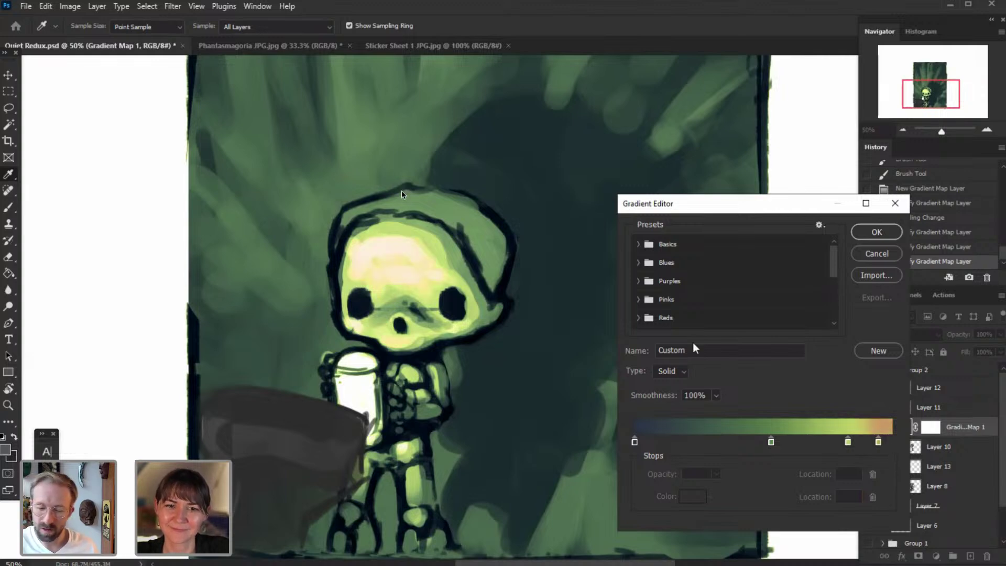
{"action": "left_click", "coordinate": [880, 442]}
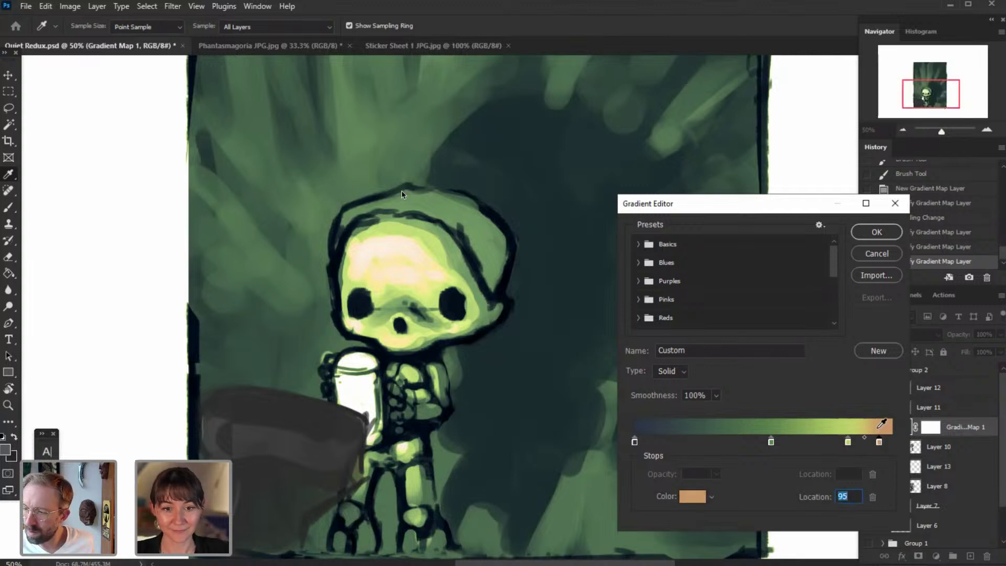
{"action": "left_click", "coordinate": [876, 233]}
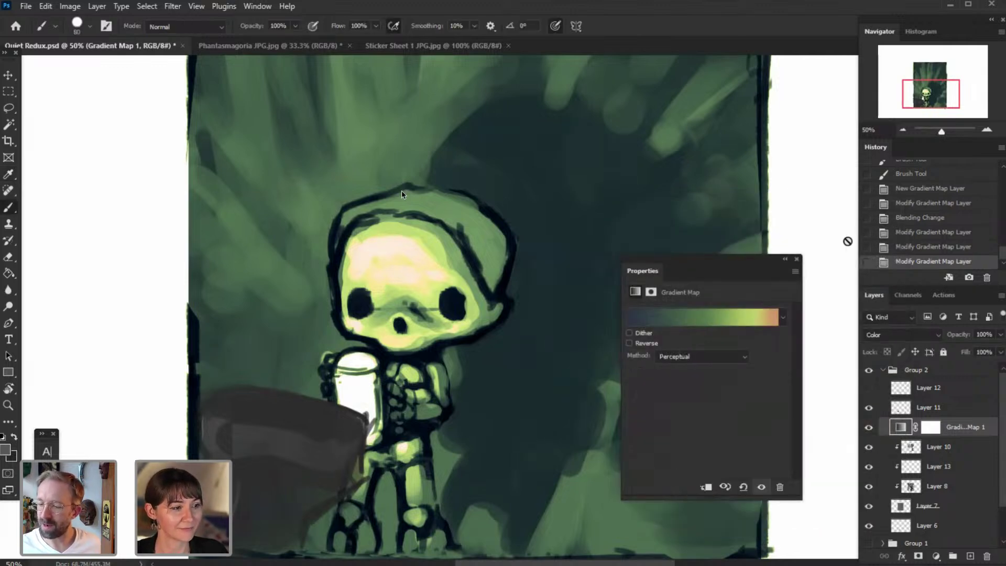
- Close the gradient map's properties and examine the recoloured painting as a whole and up close
{"action": "left_click", "coordinate": [797, 259]}
{"action": "left_click", "coordinate": [903, 129]}
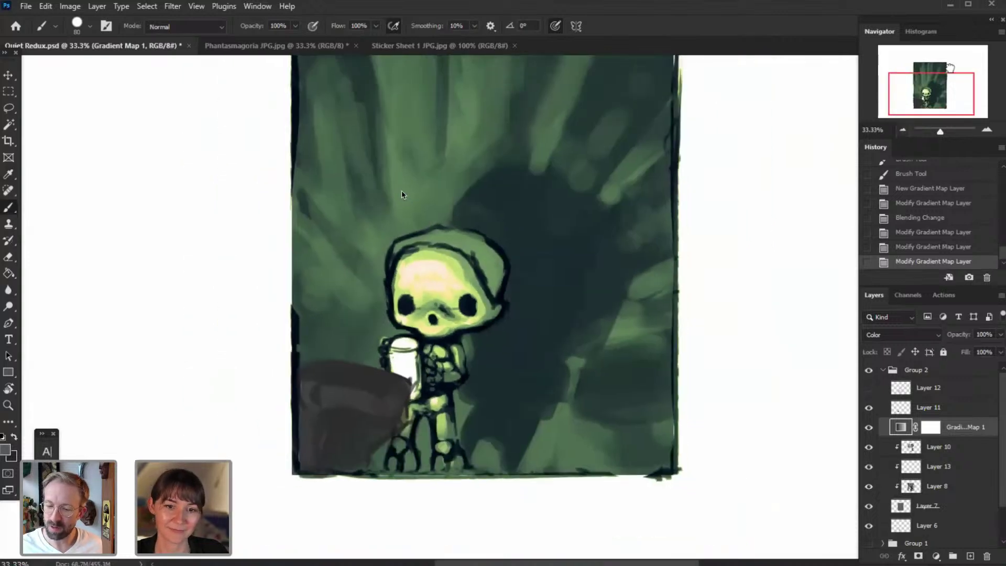
{"action": "left_click_drag", "start_coordinate": [937, 81], "coordinate": [946, 71]}
{"action": "left_click", "coordinate": [903, 130]}
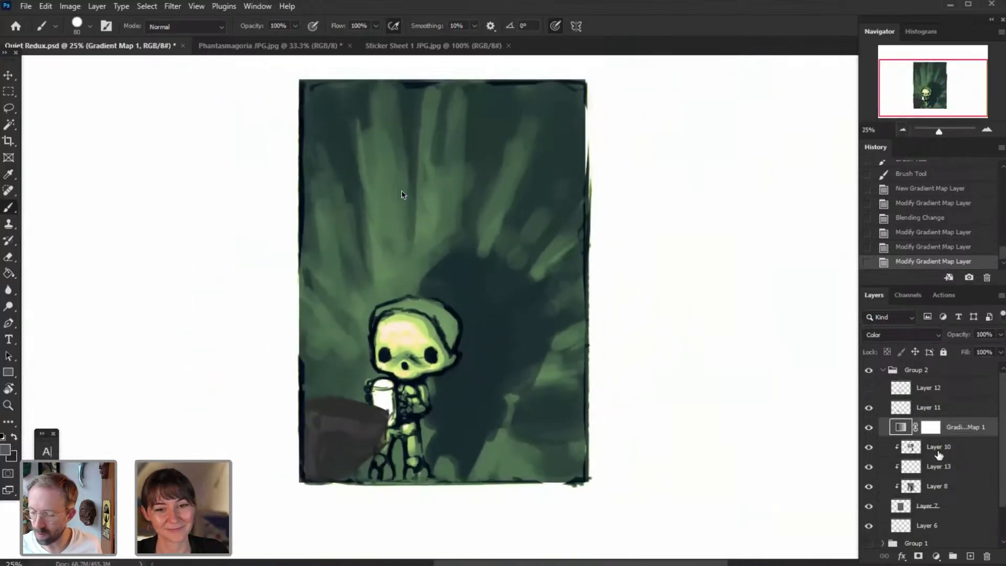
{"action": "left_click", "coordinate": [947, 449]}
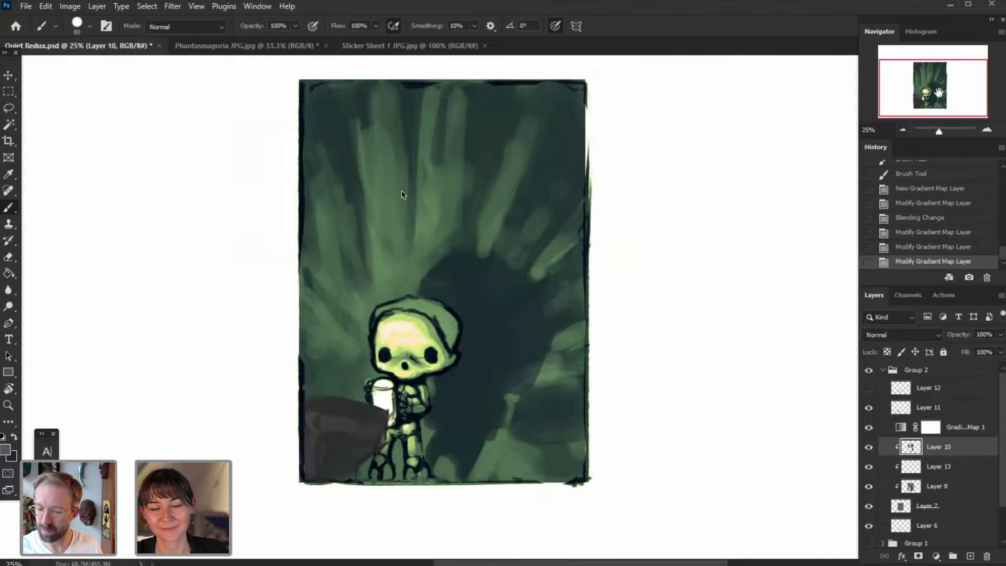
{"action": "left_click_drag", "start_coordinate": [939, 92], "coordinate": [938, 89]}
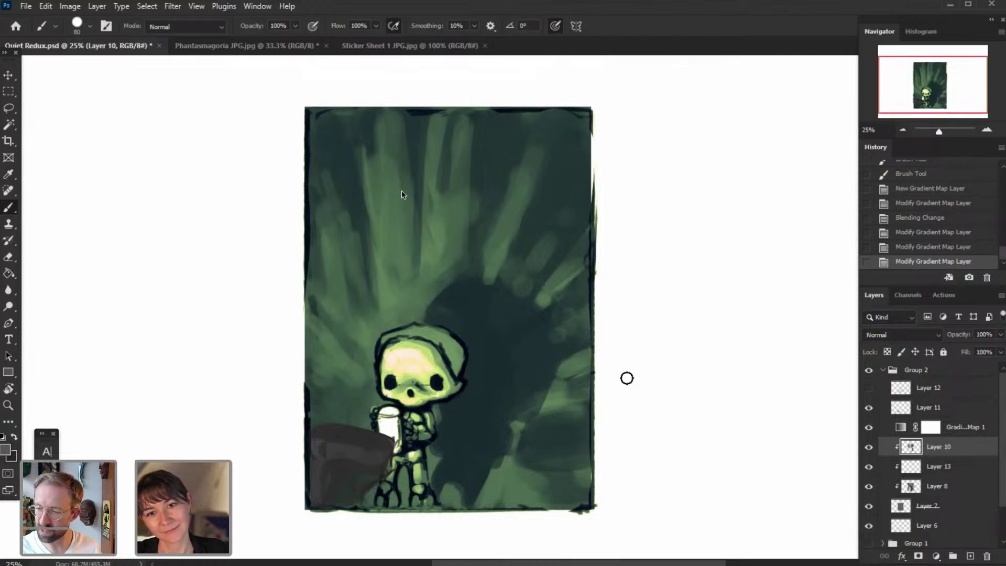
{"action": "left_click", "coordinate": [988, 129]}
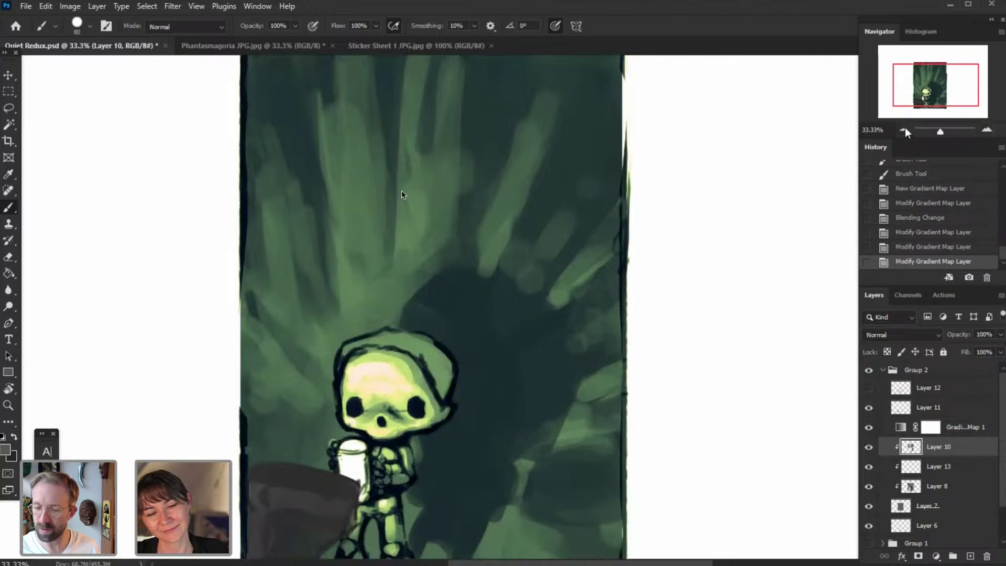
{"action": "left_click", "coordinate": [903, 129]}
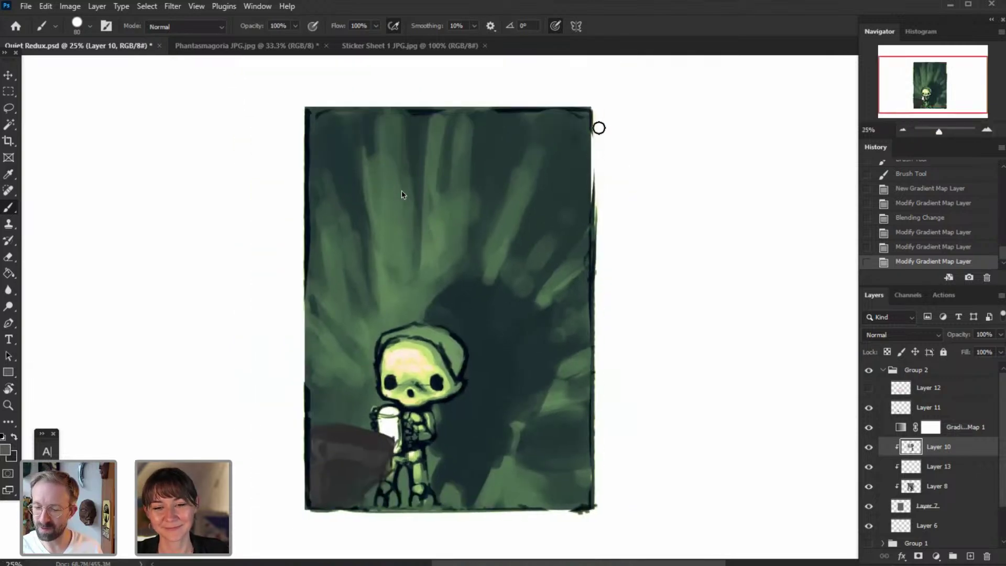
{"action": "left_click", "coordinate": [987, 130]}
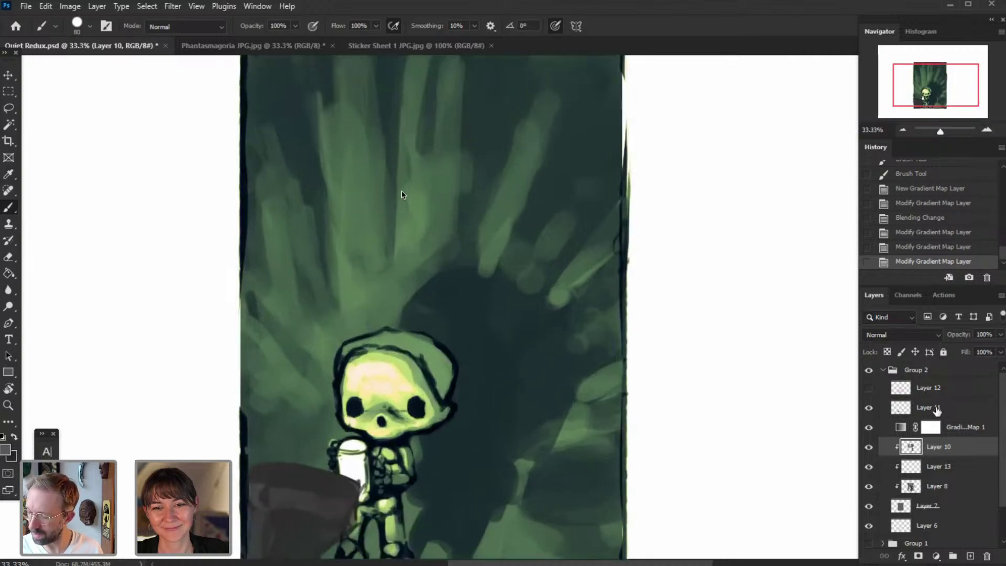
- Stretch Layer 7 horizontally to about 102.44% width to cover the white gap along the painting's right edge
{"action": "left_click", "coordinate": [928, 505]}
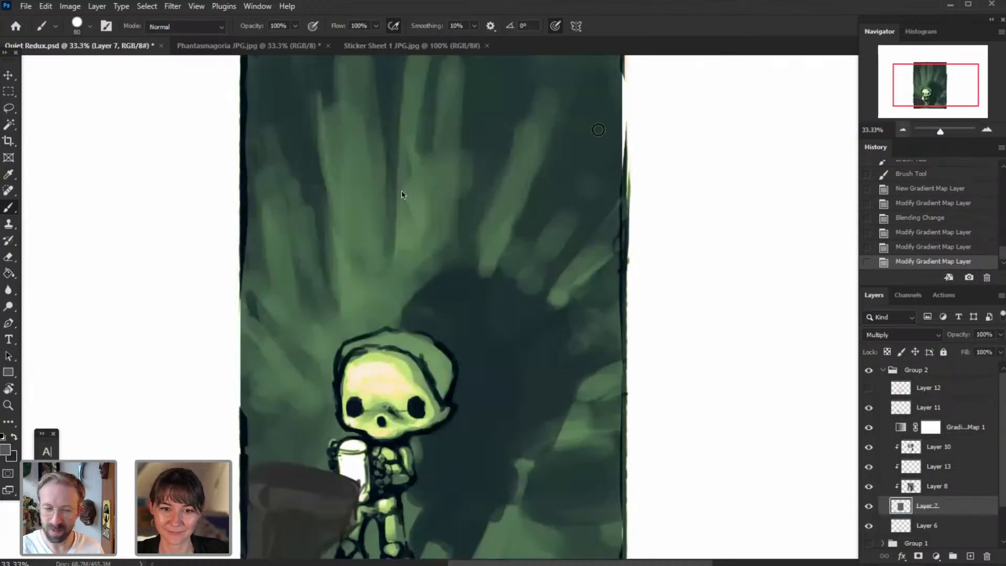
{"action": "left_click", "coordinate": [903, 130]}
{"action": "left_click", "coordinate": [45, 6]}
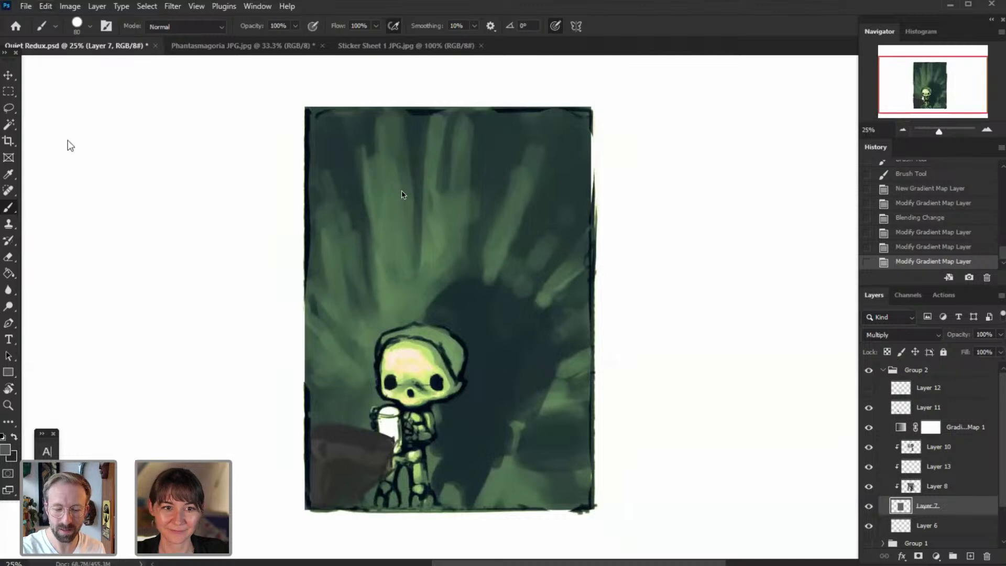
{"action": "left_click", "coordinate": [85, 290]}
{"action": "left_click_drag", "start_coordinate": [595, 307], "coordinate": [606, 297]}
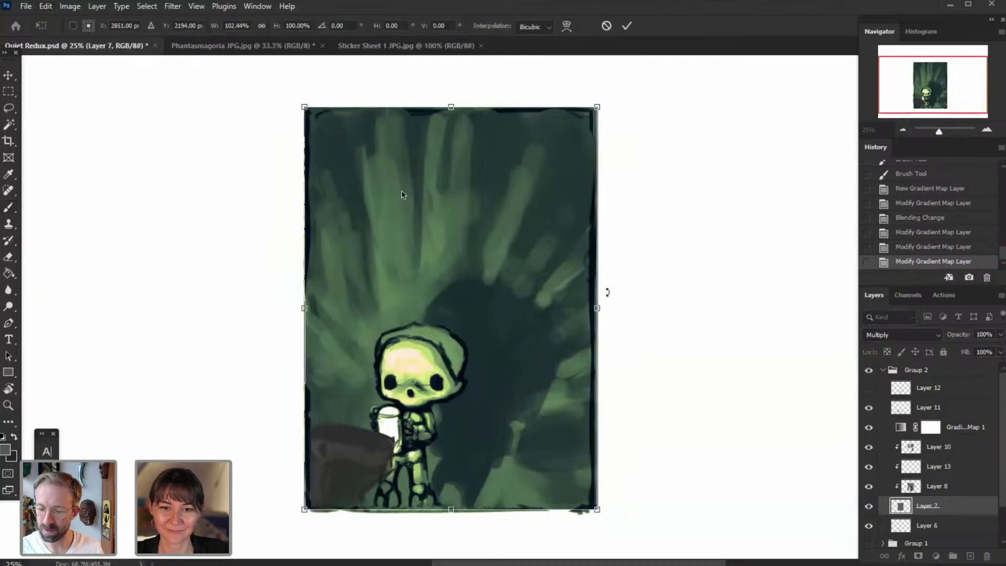
{"action": "key", "text": "Return"}
- Identify the contents of Layers 11 and 6 by toggling their visibility, and erase Layer 6's stray paint along the painting's right edge
{"action": "left_click", "coordinate": [924, 410]}
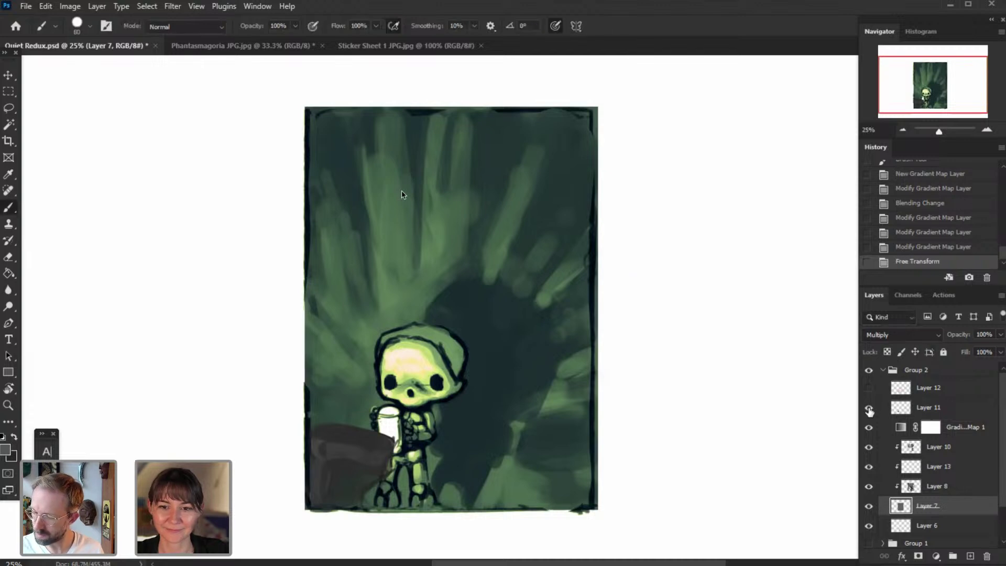
{"action": "left_click", "coordinate": [870, 409]}
{"action": "left_click", "coordinate": [871, 409]}
{"action": "left_click", "coordinate": [915, 488]}
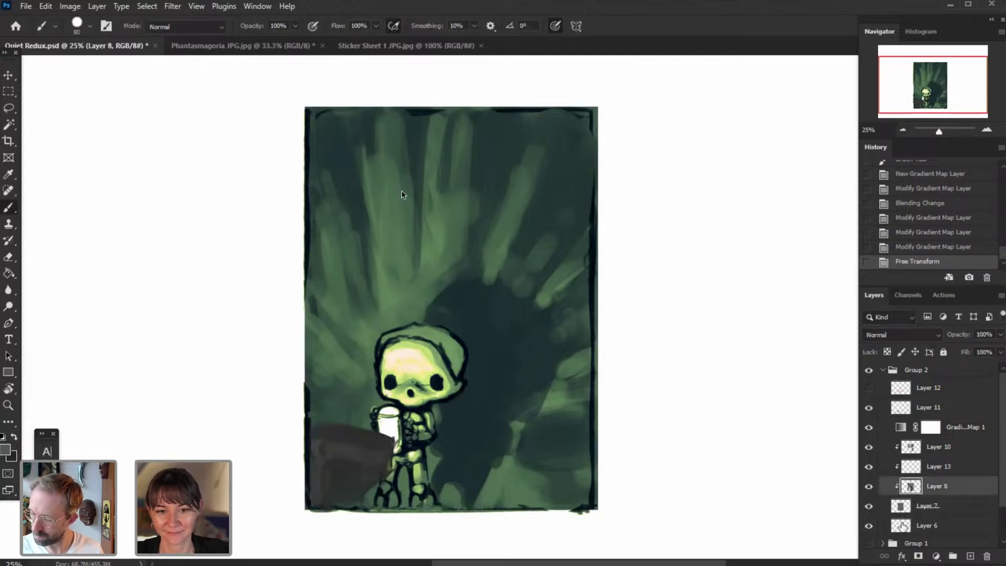
{"action": "left_click", "coordinate": [903, 527]}
{"action": "left_click", "coordinate": [870, 526]}
{"action": "left_click", "coordinate": [869, 526]}
{"action": "key", "text": "e"}
{"action": "mouse_move", "coordinate": [592, 119]}
{"action": "left_mouse_down"}
{"action": "mouse_move", "coordinate": [587, 357]}
{"action": "mouse_move", "coordinate": [587, 248]}
{"action": "left_mouse_up"}
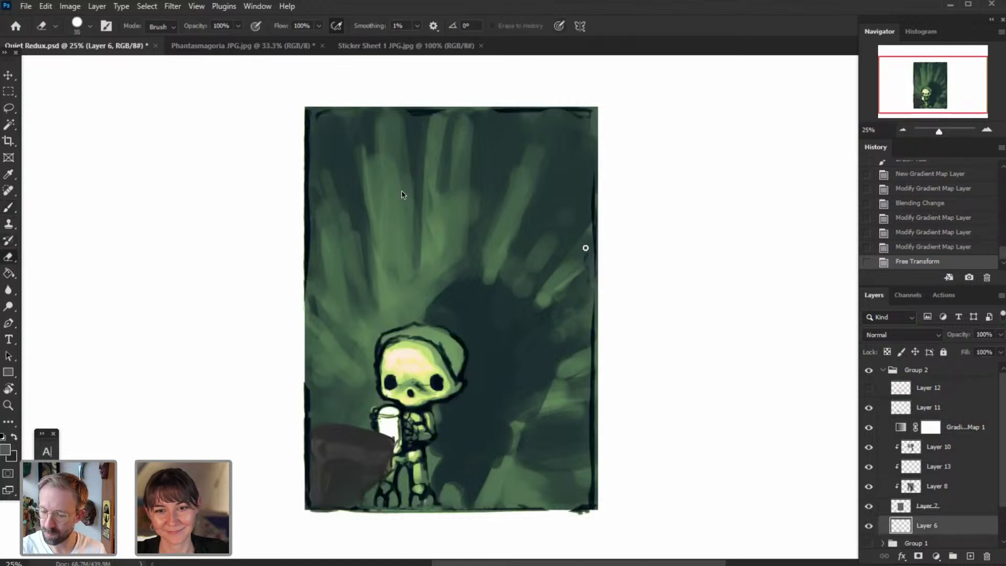
{"action": "mouse_move", "coordinate": [589, 423]}
{"action": "left_mouse_down"}
{"action": "mouse_move", "coordinate": [591, 484]}
{"action": "mouse_move", "coordinate": [591, 406]}
{"action": "mouse_move", "coordinate": [591, 501]}
{"action": "mouse_move", "coordinate": [587, 478]}
{"action": "left_mouse_up"}
{"action": "key", "text": "bracketright"}
{"action": "key", "text": "bracketright"}
- Move Layer 11, which holds the foreground rock, directly below the gradient map so the map colours it
{"action": "left_click", "coordinate": [987, 130]}
{"action": "left_click_drag", "start_coordinate": [943, 99], "coordinate": [944, 102]}
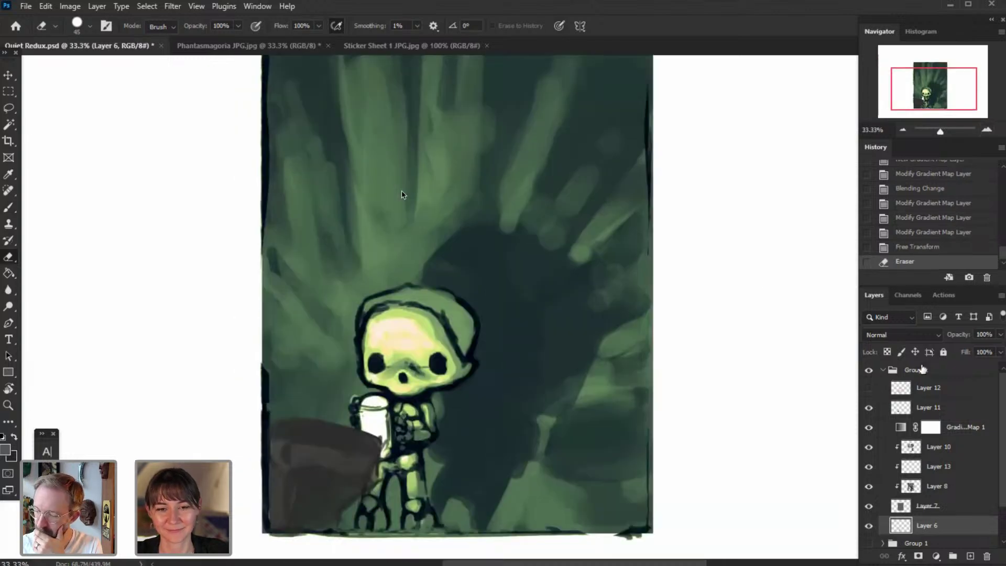
{"action": "left_click_drag", "start_coordinate": [942, 413], "coordinate": [942, 431]}
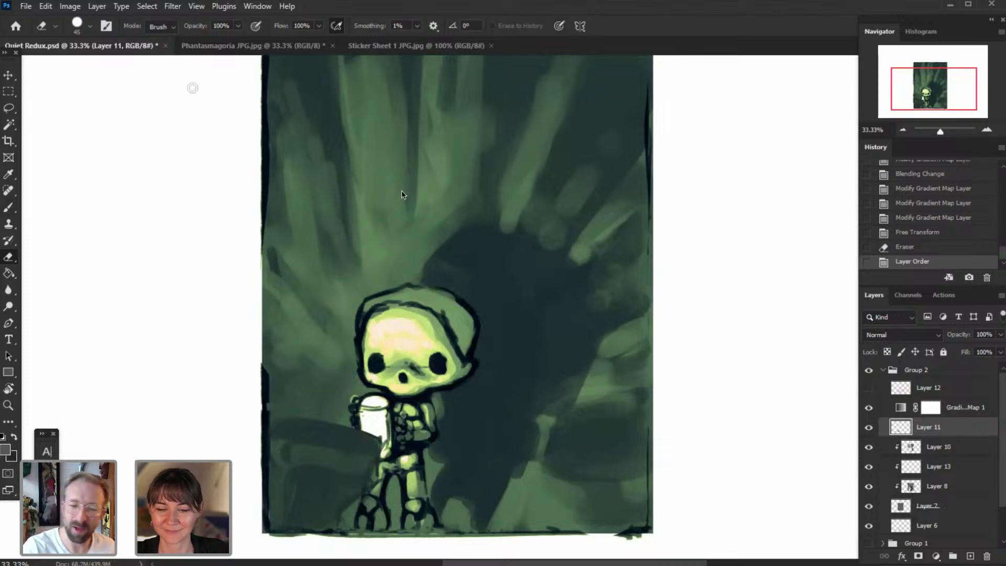
- Create a new empty layer and place it directly above the gradient map
{"action": "left_click", "coordinate": [97, 5]}
{"action": "mouse_move", "coordinate": [132, 19]}
{"action": "left_click", "coordinate": [246, 20]}
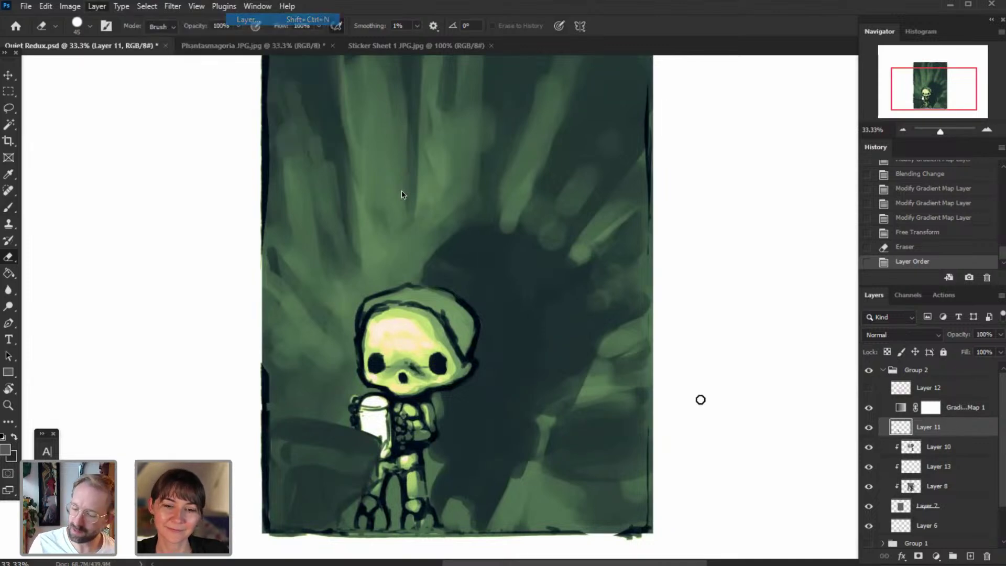
{"action": "left_click", "coordinate": [690, 513]}
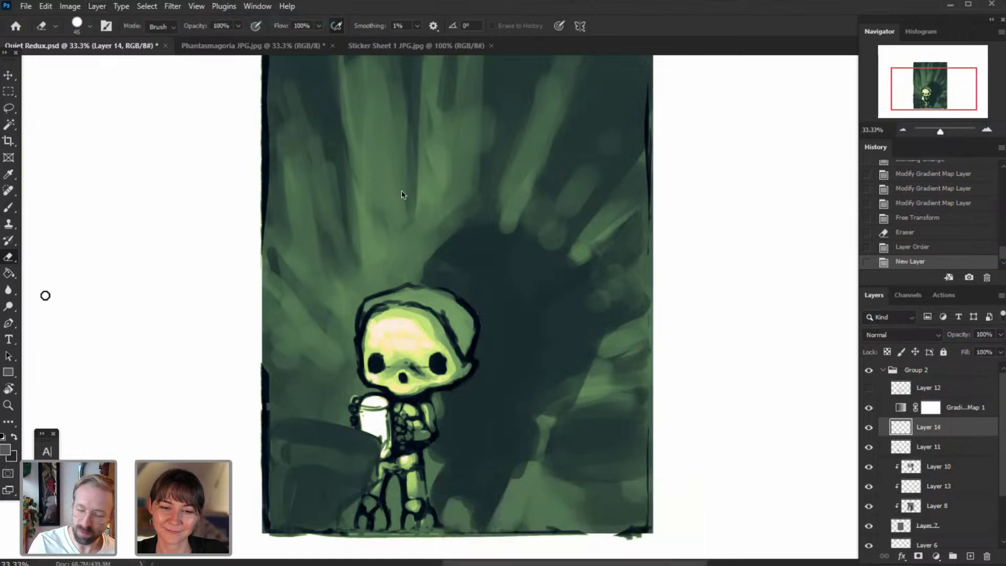
{"action": "left_click_drag", "start_coordinate": [920, 436], "coordinate": [950, 403]}
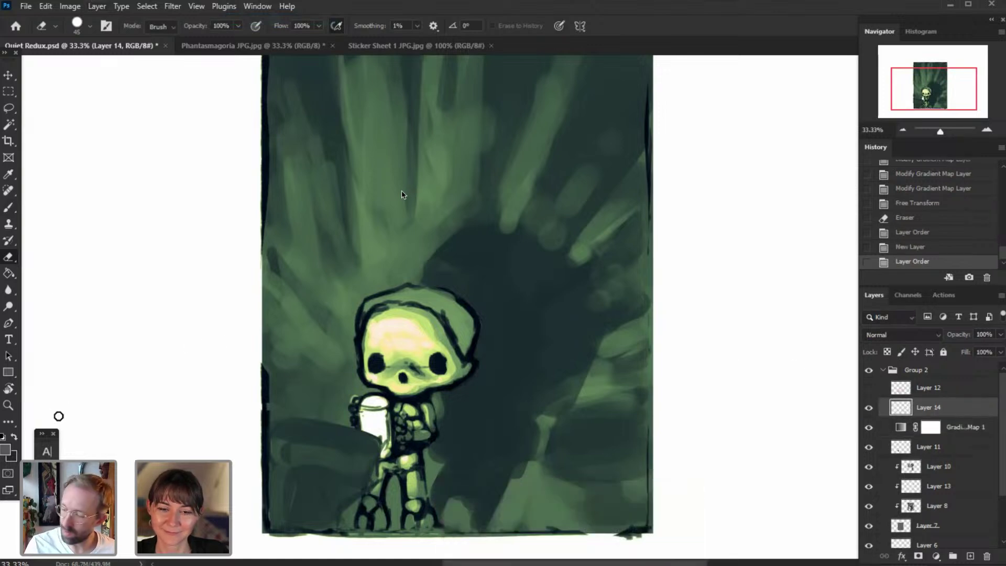
- Set the foreground colour to light blue #77a9ee
{"action": "left_click", "coordinate": [6, 449]}
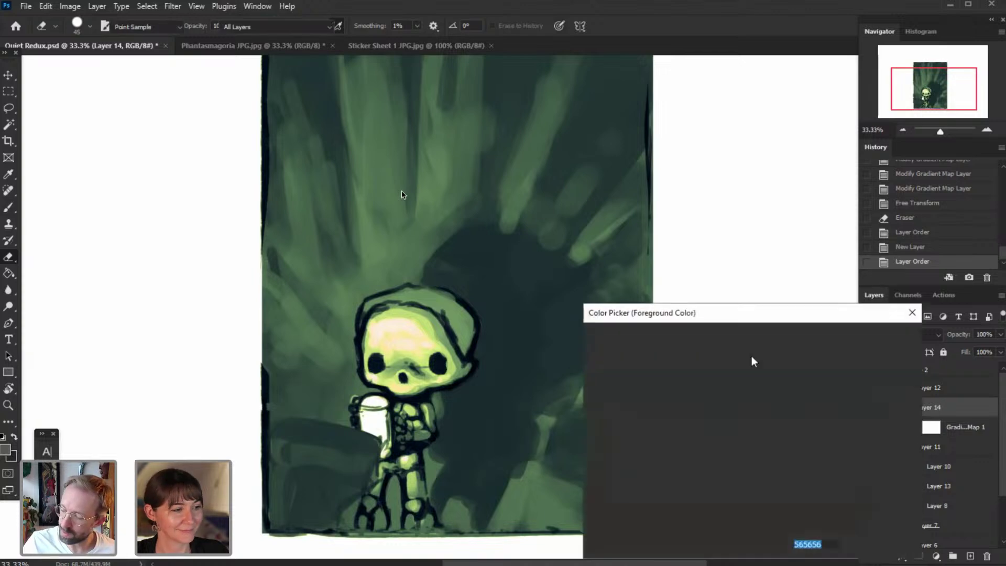
{"action": "left_click", "coordinate": [672, 353]}
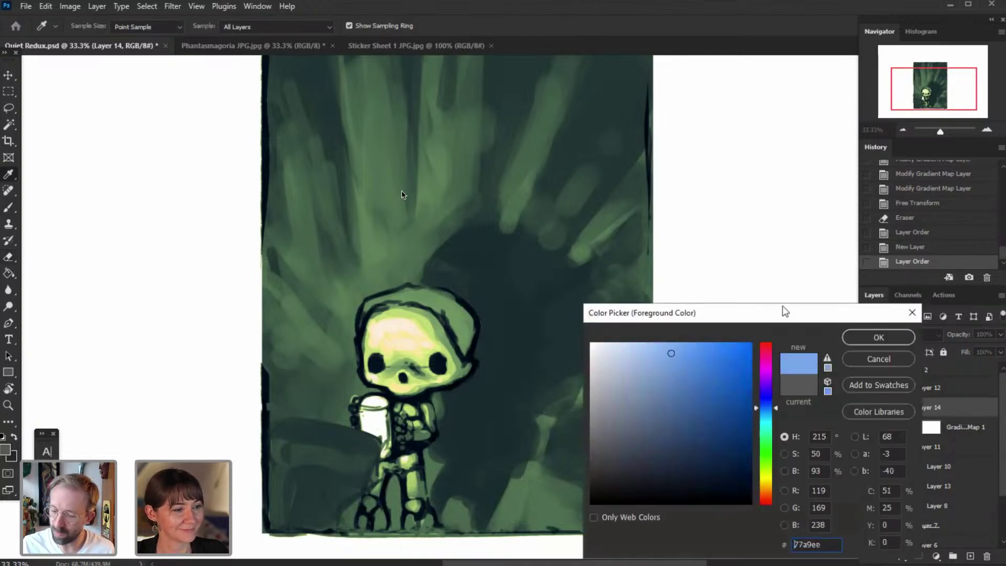
{"action": "left_click", "coordinate": [879, 337]}
- Paint light blue rim light with a small brush along the right side of the hood, the jaw and the skeleton's arm
{"action": "left_click_drag", "start_coordinate": [471, 334], "coordinate": [470, 376]}
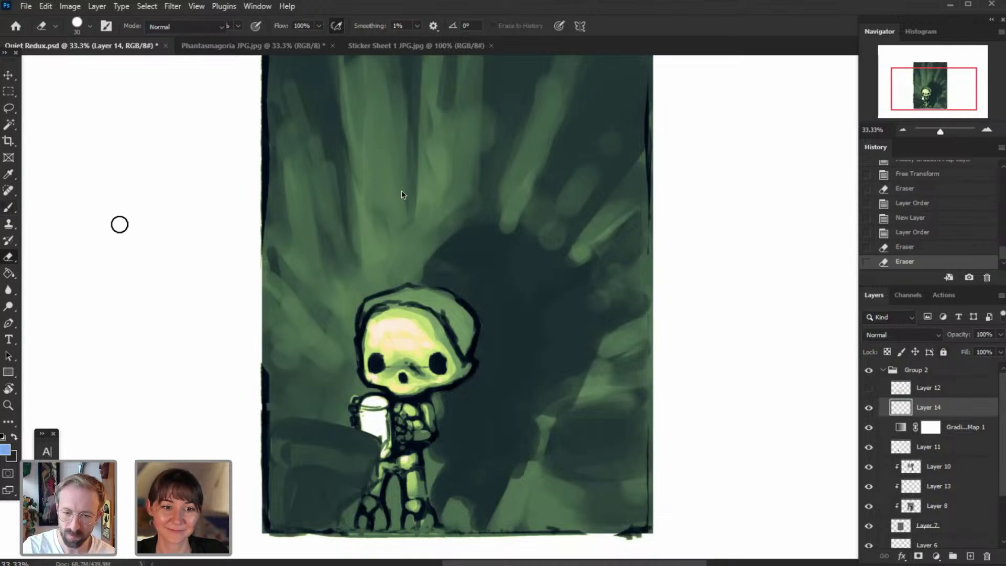
{"action": "key", "text": "b"}
{"action": "left_click", "coordinate": [147, 6]}
{"action": "left_click", "coordinate": [462, 340]}
{"action": "mouse_move", "coordinate": [468, 322]}
{"action": "left_mouse_down"}
{"action": "mouse_move", "coordinate": [458, 382]}
{"action": "mouse_move", "coordinate": [473, 322]}
{"action": "mouse_move", "coordinate": [454, 300]}
{"action": "mouse_move", "coordinate": [473, 321]}
{"action": "left_mouse_up"}
{"action": "key", "text": "ctrl+z"}
{"action": "key", "text": "bracketleft"}
{"action": "key", "text": "bracketleft"}
{"action": "key", "text": "bracketleft"}
{"action": "key", "text": "bracketleft"}
{"action": "key", "text": "bracketleft"}
{"action": "key", "text": "bracketleft"}
{"action": "left_click_drag", "start_coordinate": [450, 340], "coordinate": [463, 367]}
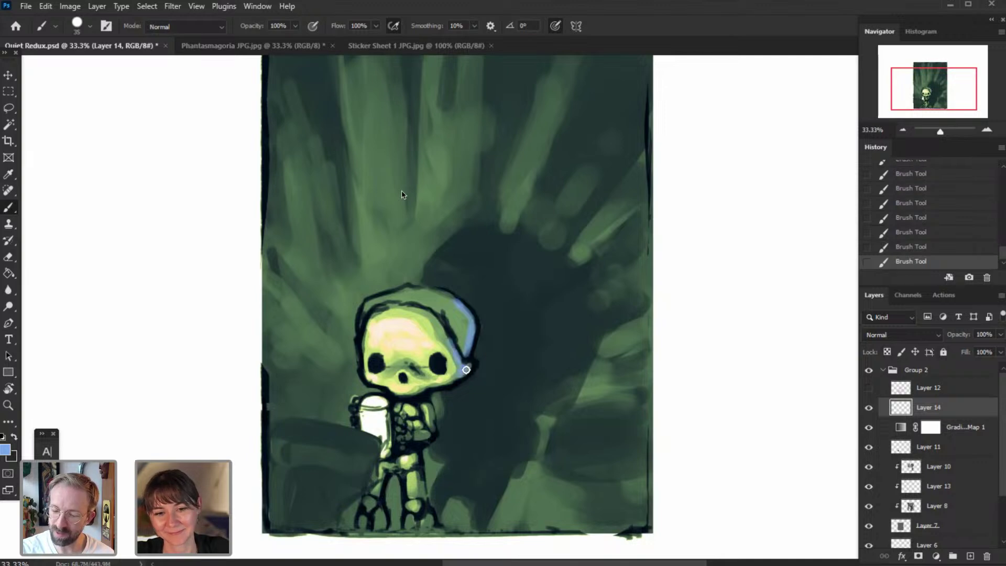
{"action": "left_click_drag", "start_coordinate": [435, 405], "coordinate": [430, 437]}
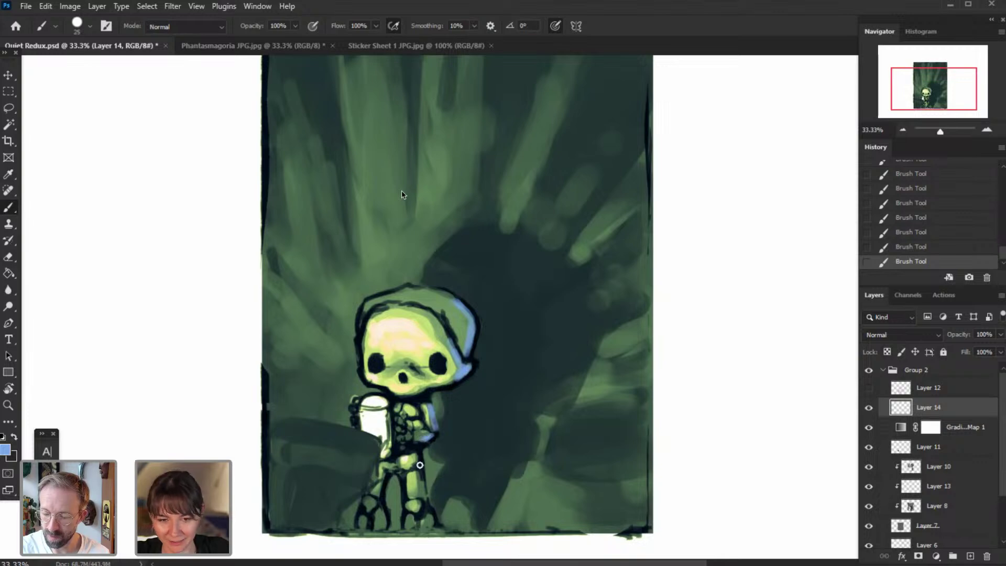
- Add light blue dabs and strokes on the rock's edge and the skeleton's legs, and extend the rim light along the hood's top
{"action": "key", "text": "bracketright"}
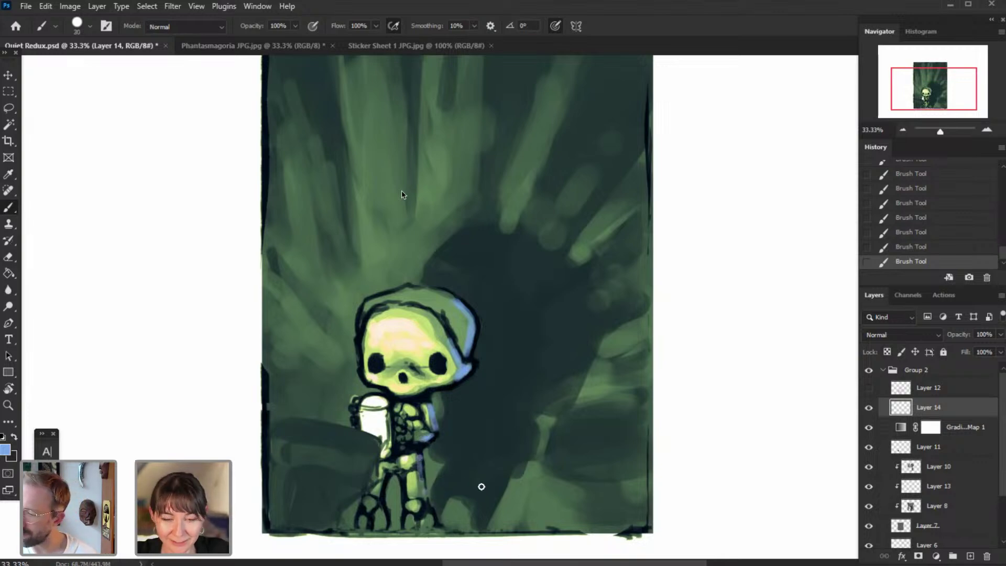
{"action": "mouse_move", "coordinate": [377, 459]}
{"action": "left_mouse_down"}
{"action": "mouse_move", "coordinate": [374, 481]}
{"action": "mouse_move", "coordinate": [358, 437]}
{"action": "left_mouse_up"}
{"action": "left_click", "coordinate": [359, 437]}
{"action": "left_click", "coordinate": [361, 450]}
{"action": "left_click", "coordinate": [347, 449]}
{"action": "left_click_drag", "start_coordinate": [420, 464], "coordinate": [435, 519]}
{"action": "left_click_drag", "start_coordinate": [384, 488], "coordinate": [387, 519]}
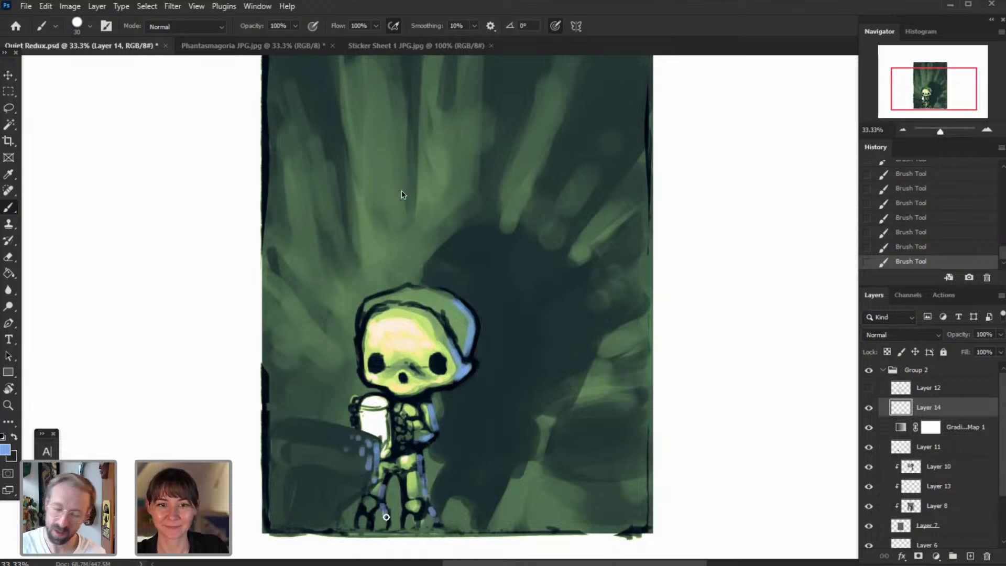
{"action": "left_click_drag", "start_coordinate": [451, 295], "coordinate": [434, 279]}
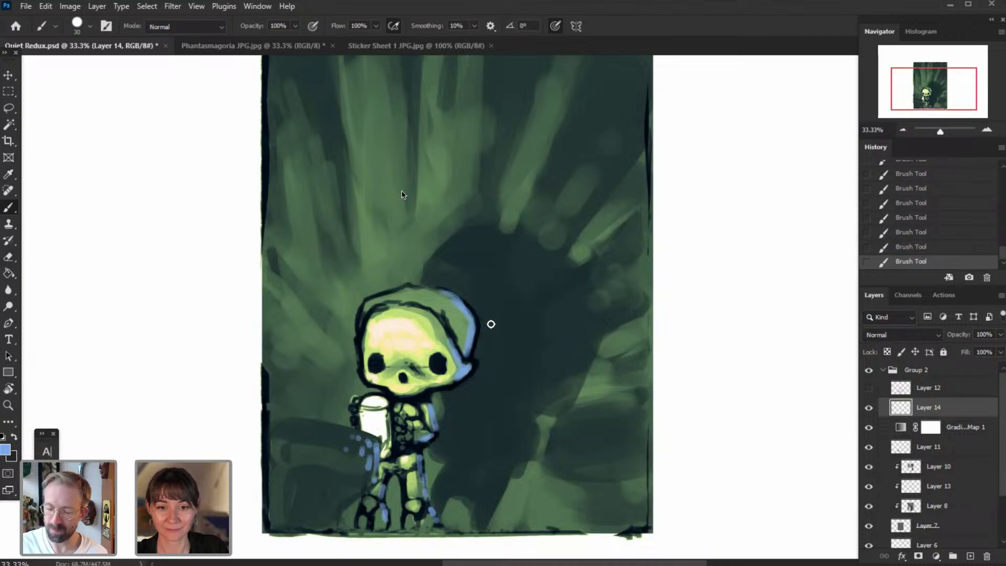
- Shift the hue of the rim-light layer from light blue to blue-violet with a Hue/Saturation adjustment
{"action": "left_click", "coordinate": [64, 5]}
{"action": "mouse_move", "coordinate": [111, 36]}
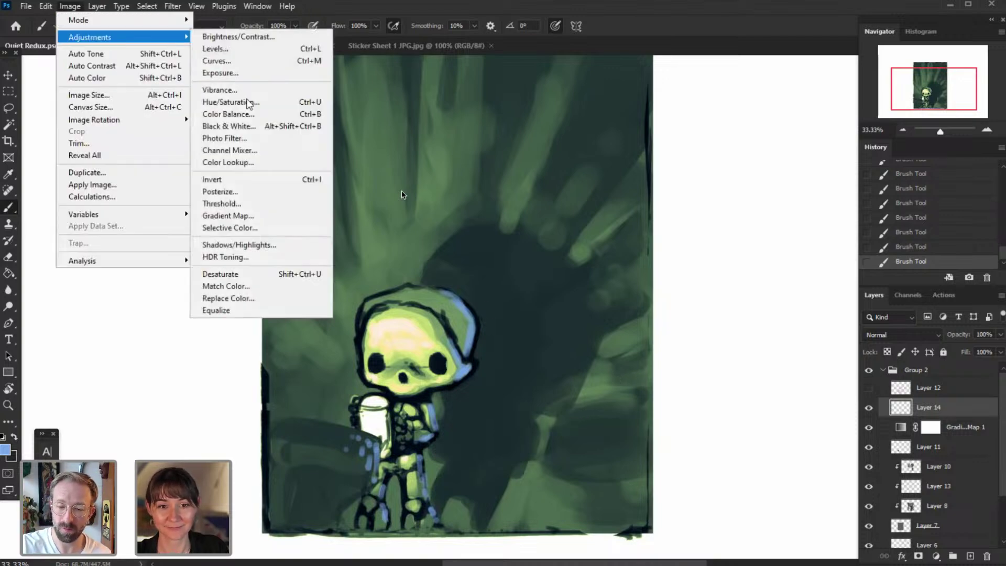
{"action": "left_click", "coordinate": [251, 100]}
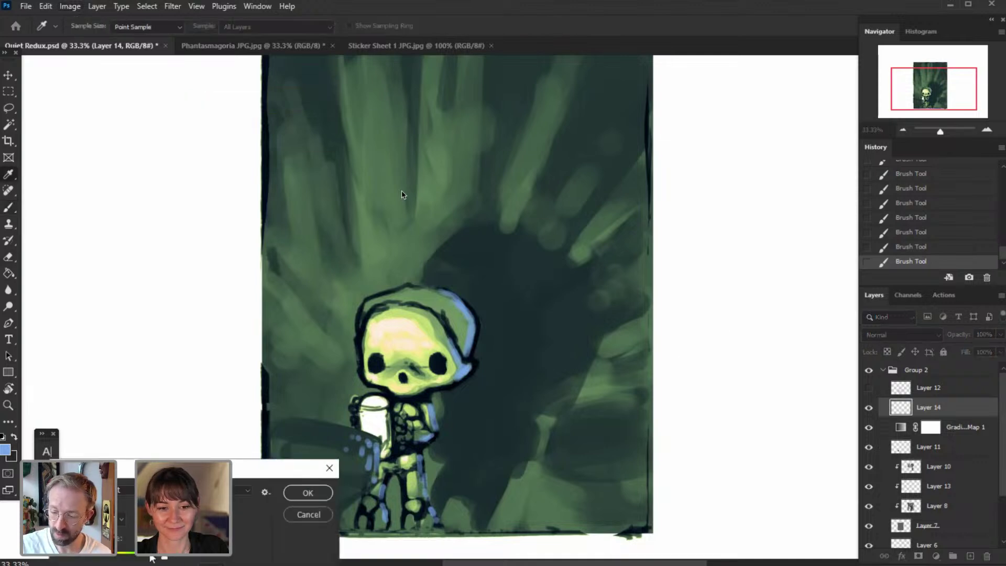
{"action": "left_click_drag", "start_coordinate": [149, 556], "coordinate": [147, 555]}
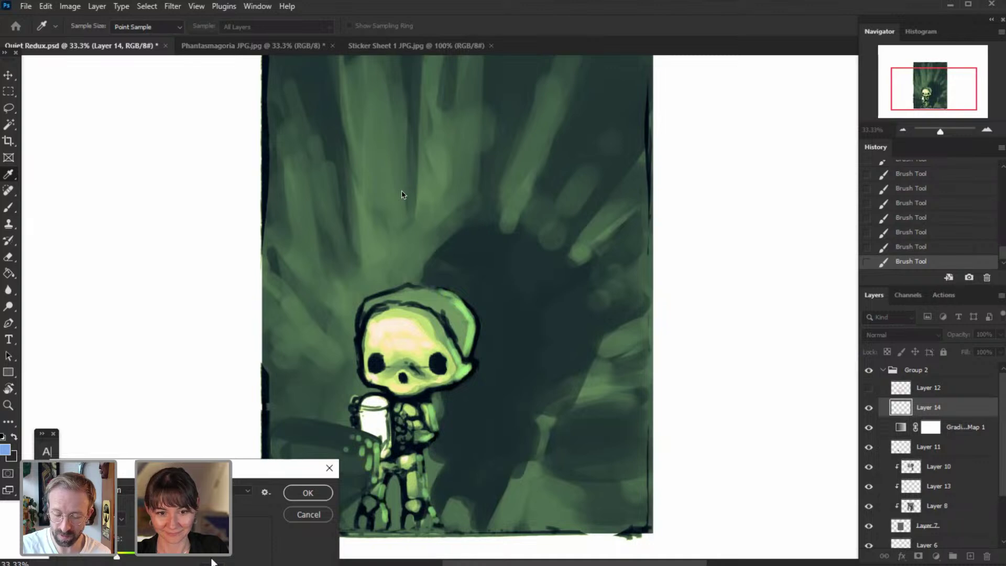
{"action": "left_click_drag", "start_coordinate": [211, 560], "coordinate": [135, 565]}
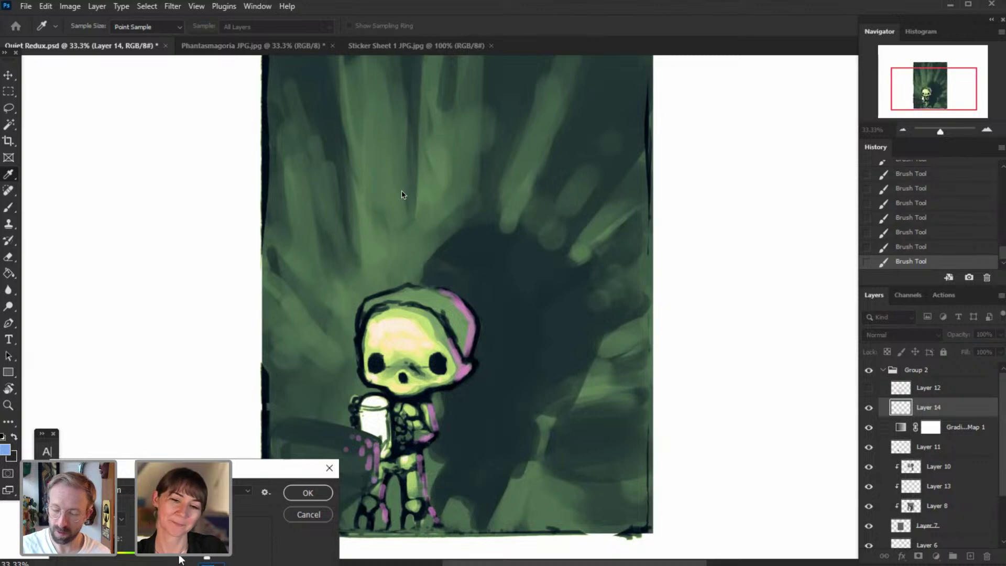
{"action": "left_click_drag", "start_coordinate": [181, 560], "coordinate": [178, 560]}
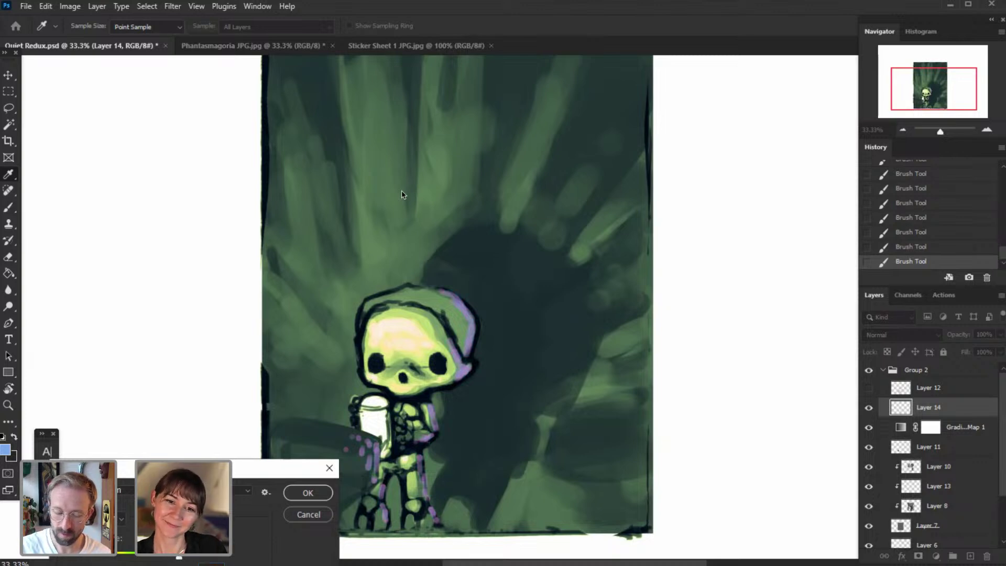
{"action": "left_click", "coordinate": [307, 493]}
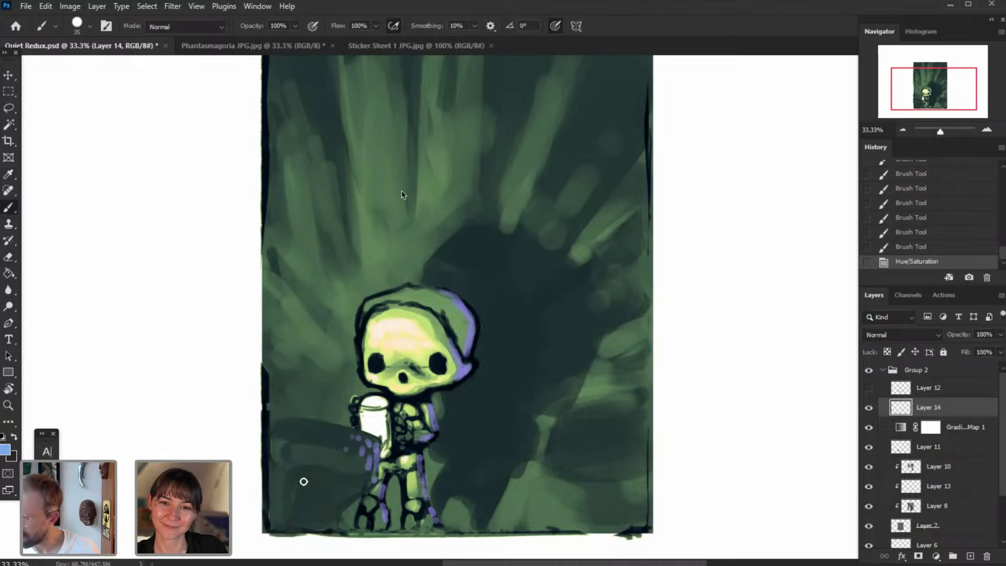
- Check the violet rim light up close and show Layer 12 with the red light-direction lines
{"action": "left_click", "coordinate": [987, 129]}
{"action": "left_click_drag", "start_coordinate": [937, 80], "coordinate": [907, 125]}
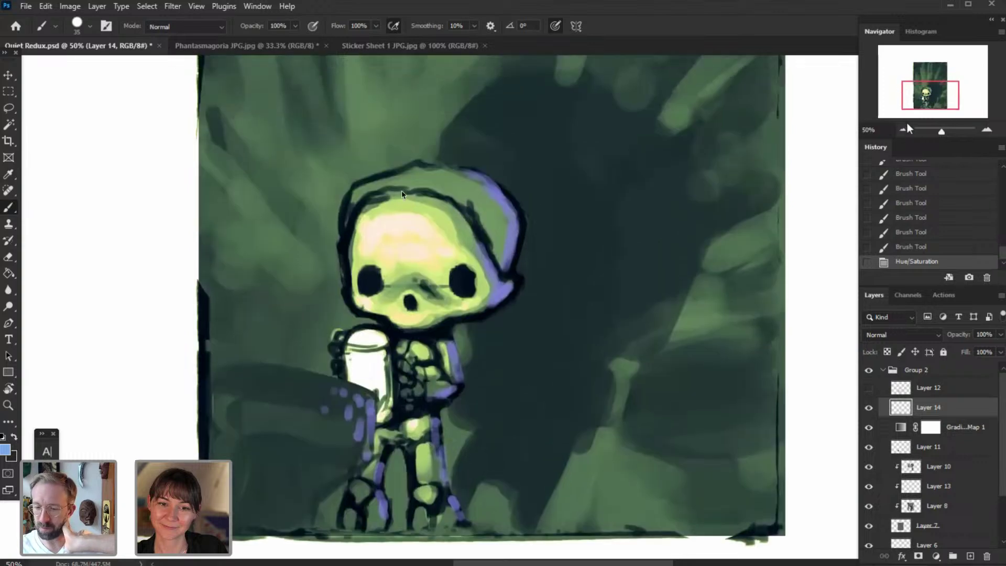
{"action": "left_click", "coordinate": [904, 130]}
{"action": "left_click", "coordinate": [869, 388]}
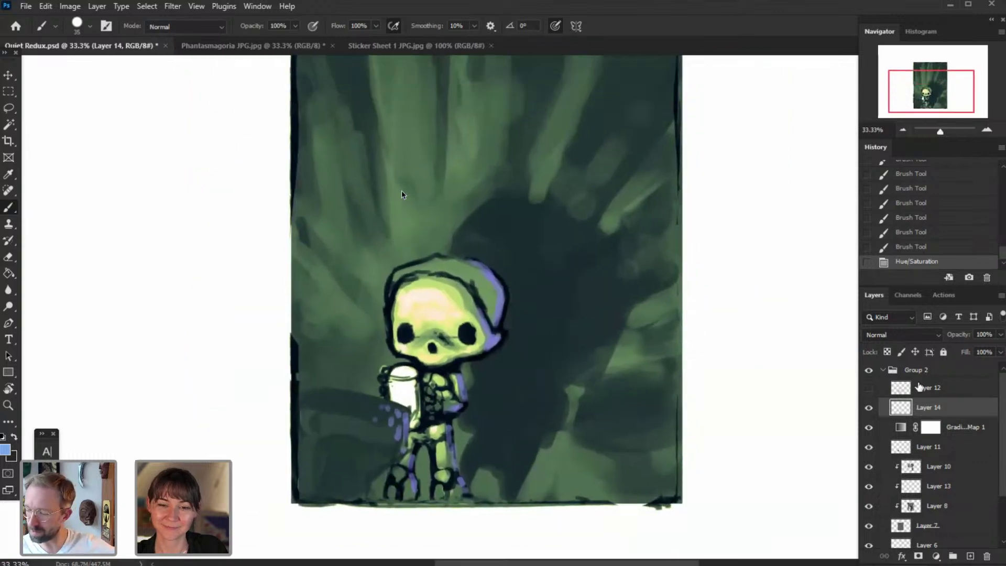
{"action": "left_click", "coordinate": [870, 388]}
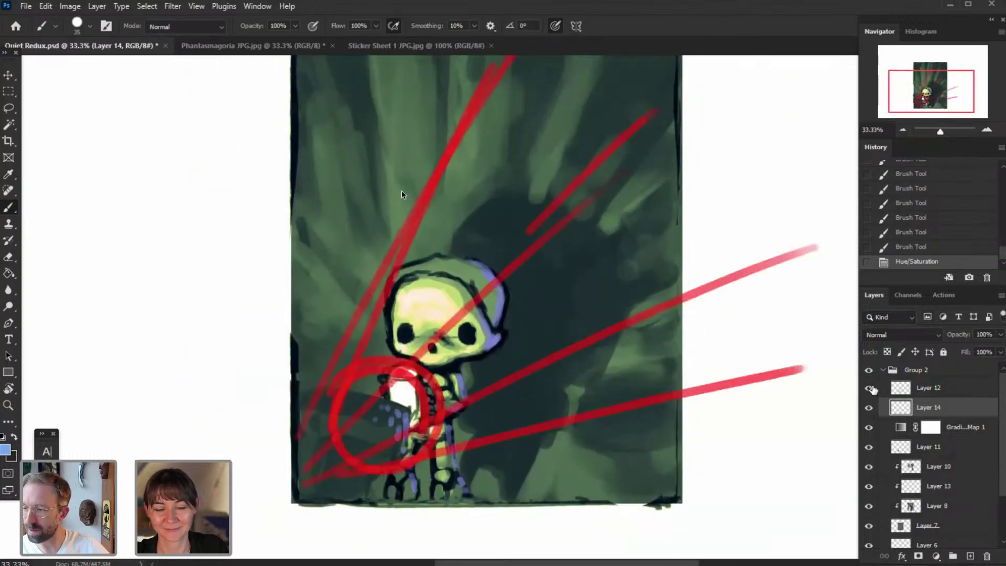
- Hide Layer 12 and, on a new layer, draw three progressively larger blue circles around the jar to map the light falloff
{"action": "left_click", "coordinate": [870, 388]}
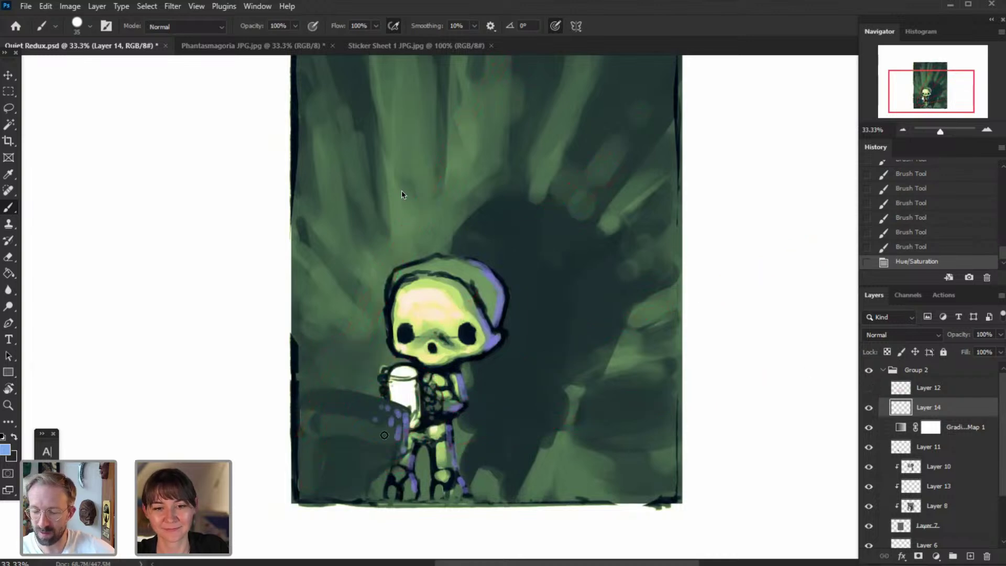
{"action": "left_click_drag", "start_coordinate": [934, 90], "coordinate": [934, 84]}
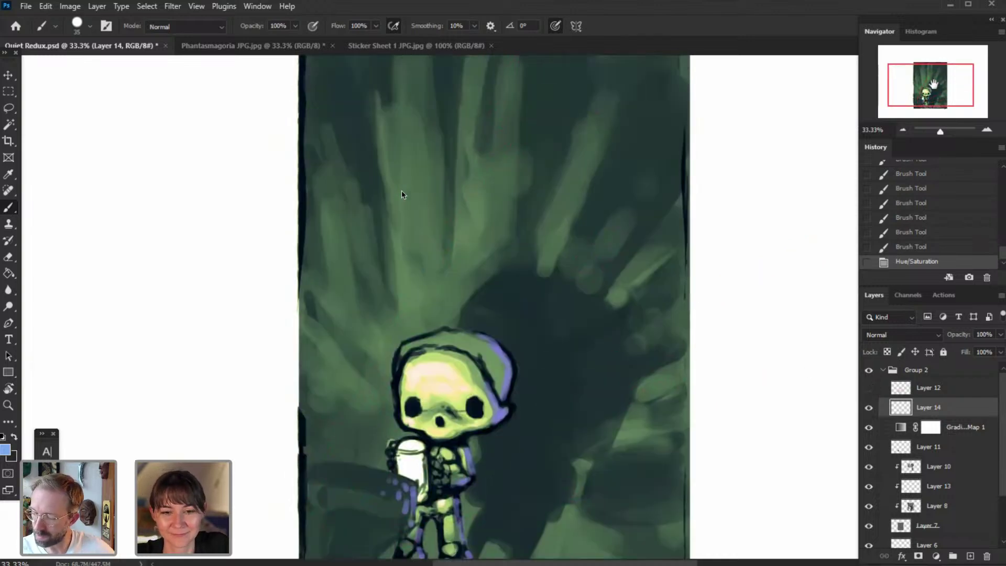
{"action": "left_click", "coordinate": [97, 7]}
{"action": "mouse_move", "coordinate": [105, 19]}
{"action": "left_click", "coordinate": [297, 20]}
{"action": "key", "text": "Return"}
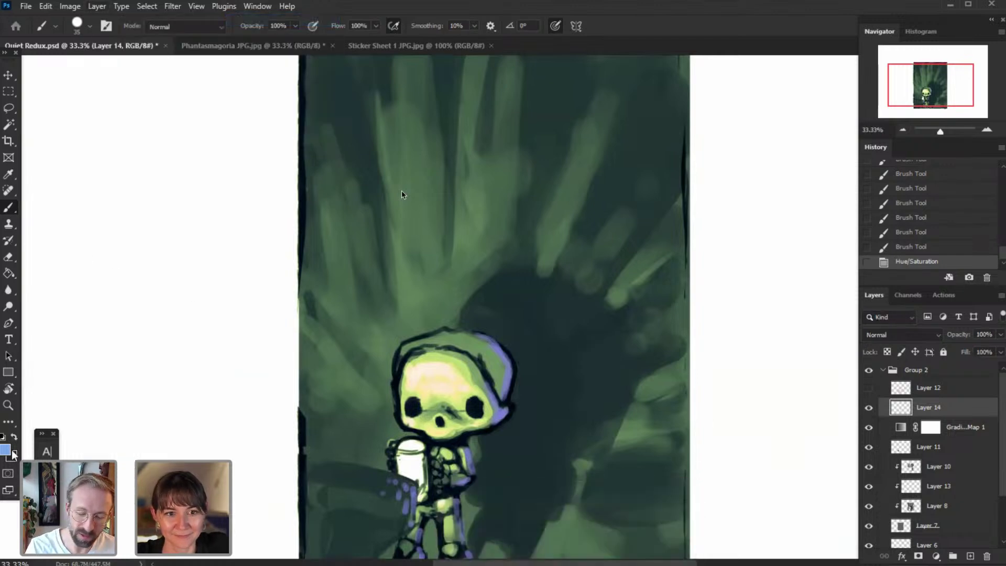
{"action": "mouse_move", "coordinate": [438, 465]}
{"action": "left_mouse_down"}
{"action": "mouse_move", "coordinate": [376, 473]}
{"action": "mouse_move", "coordinate": [436, 461]}
{"action": "left_mouse_up"}
{"action": "left_click_drag", "start_coordinate": [400, 355], "coordinate": [349, 477]}
{"action": "mouse_move", "coordinate": [505, 471]}
{"action": "left_mouse_down"}
{"action": "mouse_move", "coordinate": [352, 418]}
{"action": "mouse_move", "coordinate": [344, 440]}
{"action": "mouse_move", "coordinate": [382, 247]}
{"action": "mouse_move", "coordinate": [509, 221]}
{"action": "left_mouse_up"}
{"action": "mouse_move", "coordinate": [645, 455]}
{"action": "left_mouse_down"}
{"action": "mouse_move", "coordinate": [533, 565]}
{"action": "mouse_move", "coordinate": [357, 524]}
{"action": "left_mouse_up"}
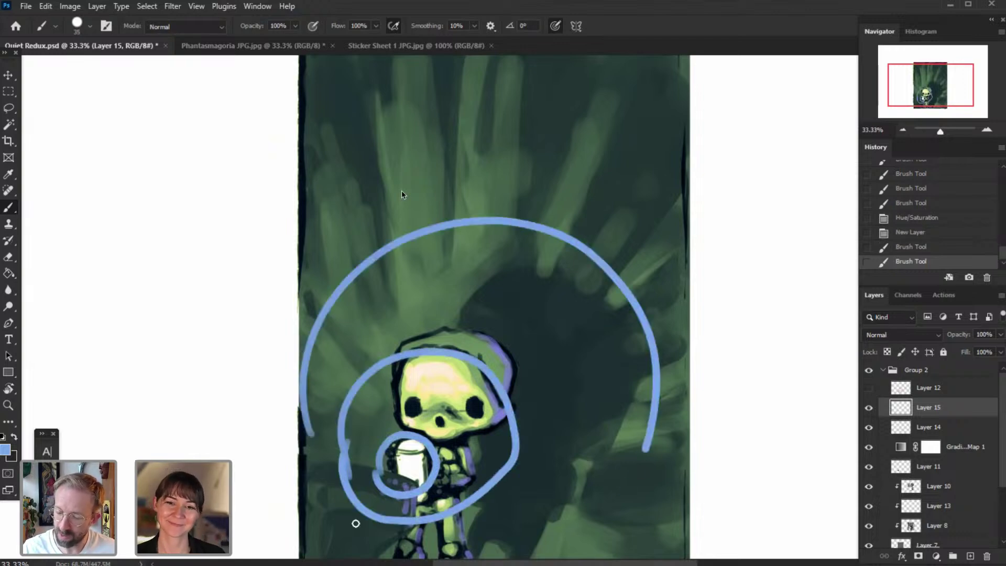
- Hide the falloff circles on Layer 15 and compare the painting with and without the violet rim light on Layer 14
{"action": "left_click", "coordinate": [869, 409]}
{"action": "left_click", "coordinate": [869, 409]}
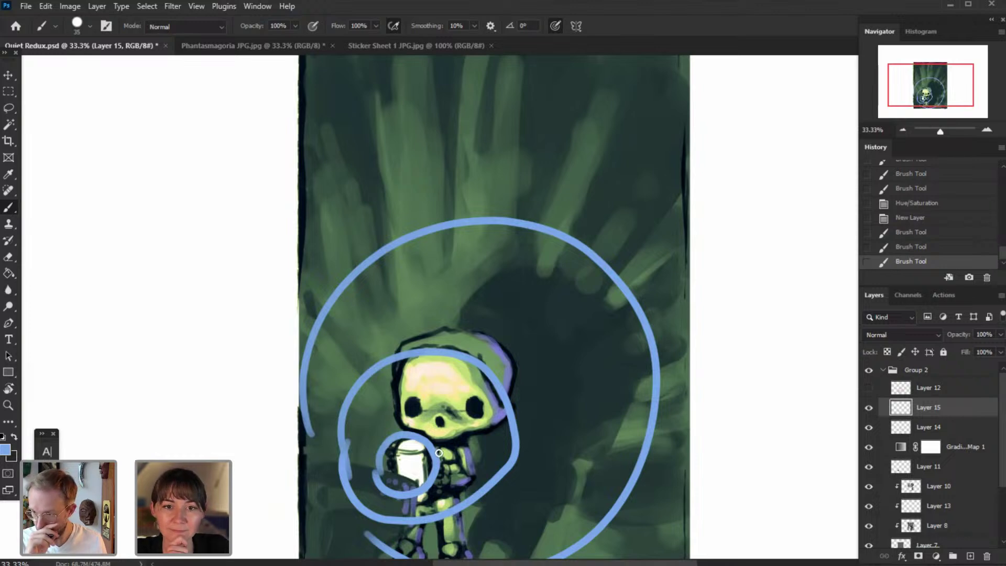
{"action": "left_click", "coordinate": [870, 407]}
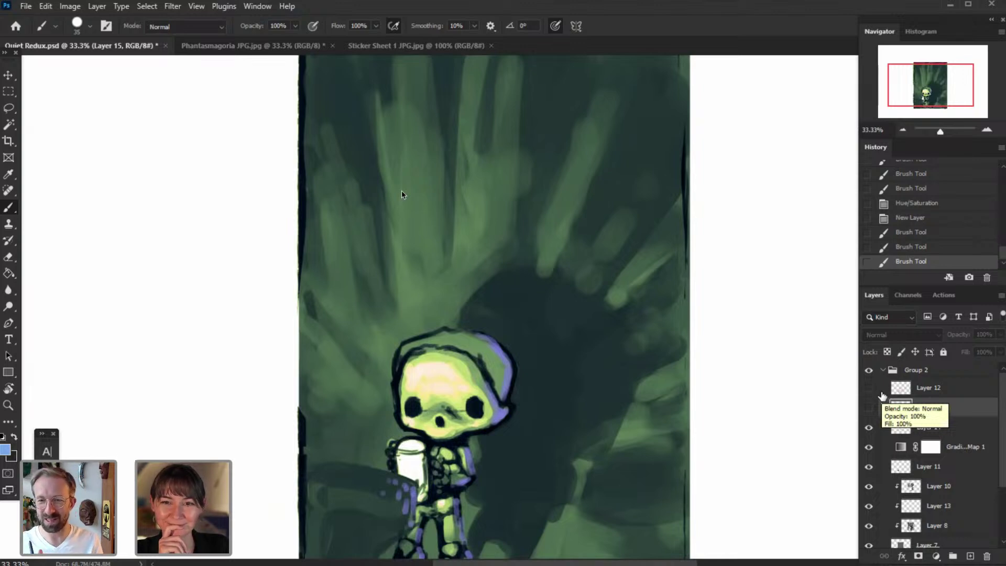
{"action": "left_click", "coordinate": [986, 131]}
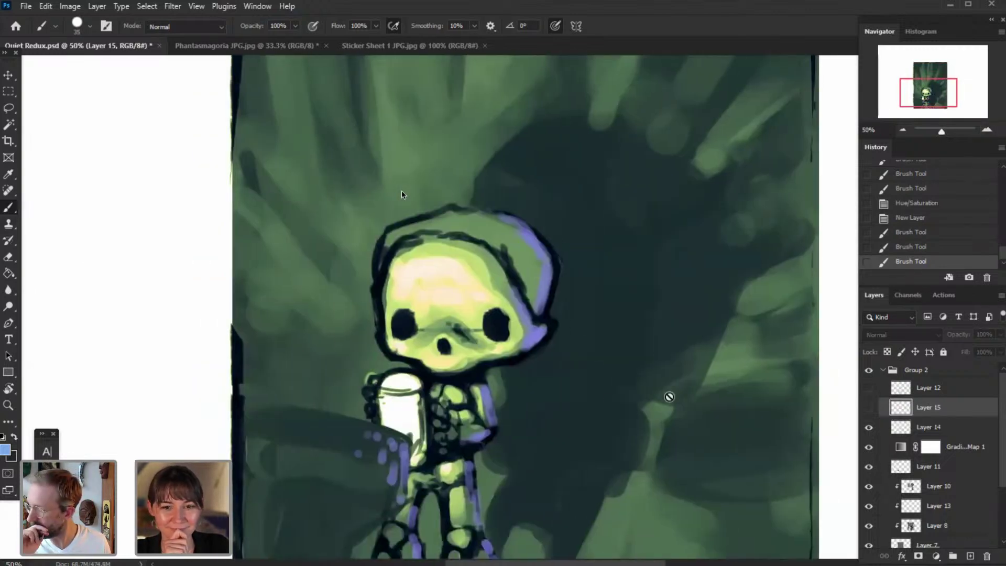
{"action": "left_click", "coordinate": [901, 427]}
{"action": "left_click", "coordinate": [869, 427]}
{"action": "left_click", "coordinate": [869, 428]}
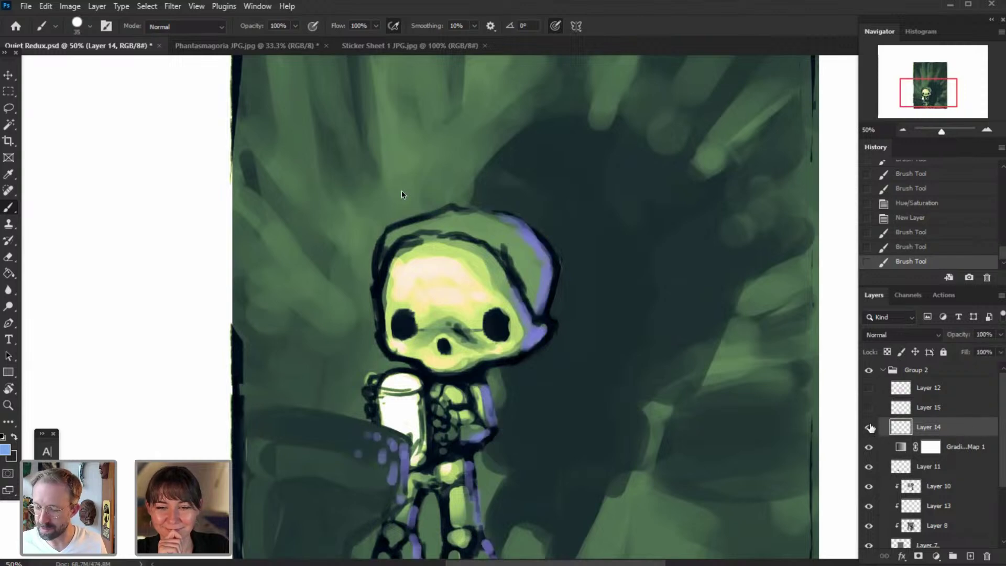
{"action": "left_click", "coordinate": [870, 428]}
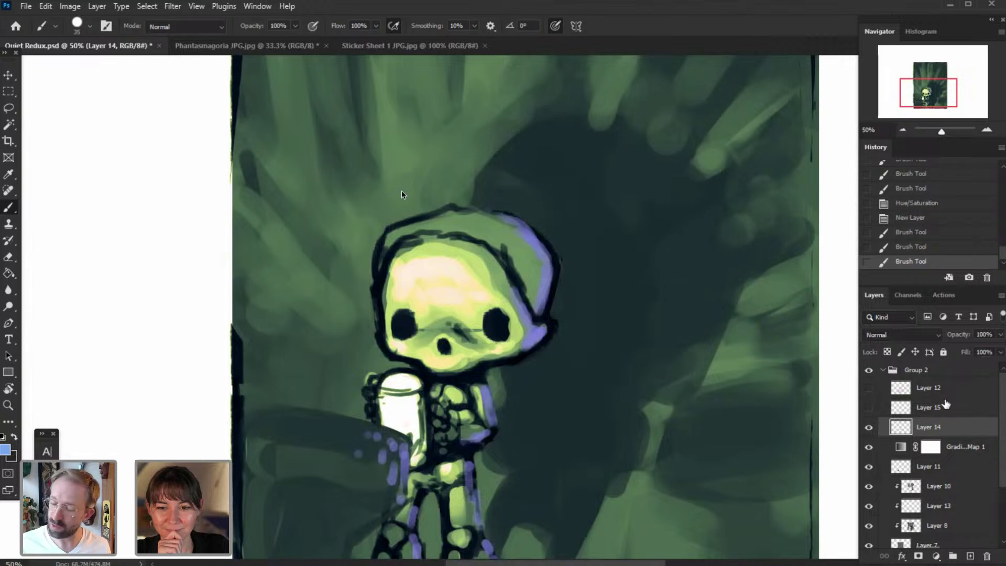
- Add a new layer above Layer 14 and save the document
{"action": "left_click", "coordinate": [97, 6]}
{"action": "left_click", "coordinate": [243, 17]}
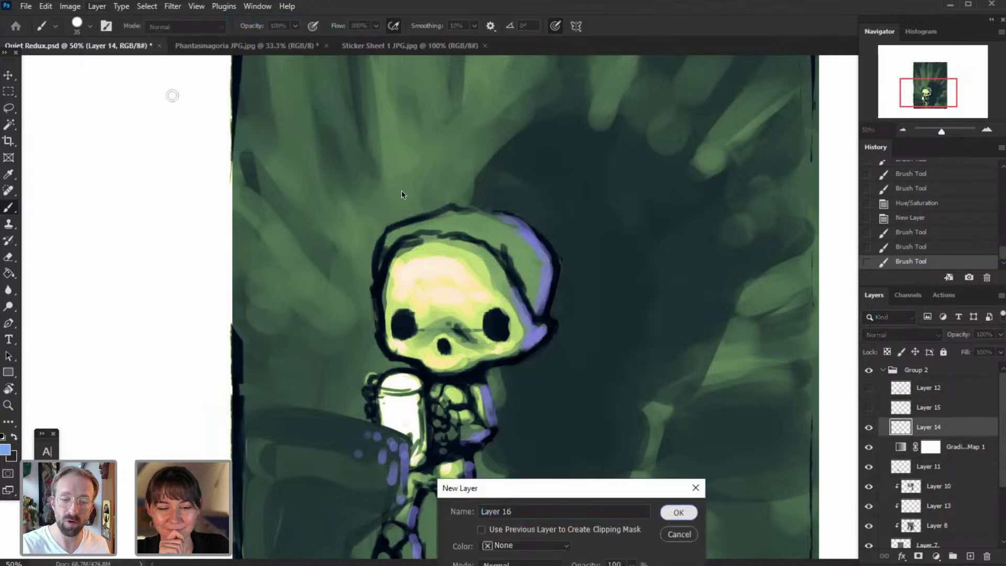
{"action": "key", "text": "Return"}
{"action": "left_click", "coordinate": [26, 7]}
{"action": "left_click", "coordinate": [57, 145]}
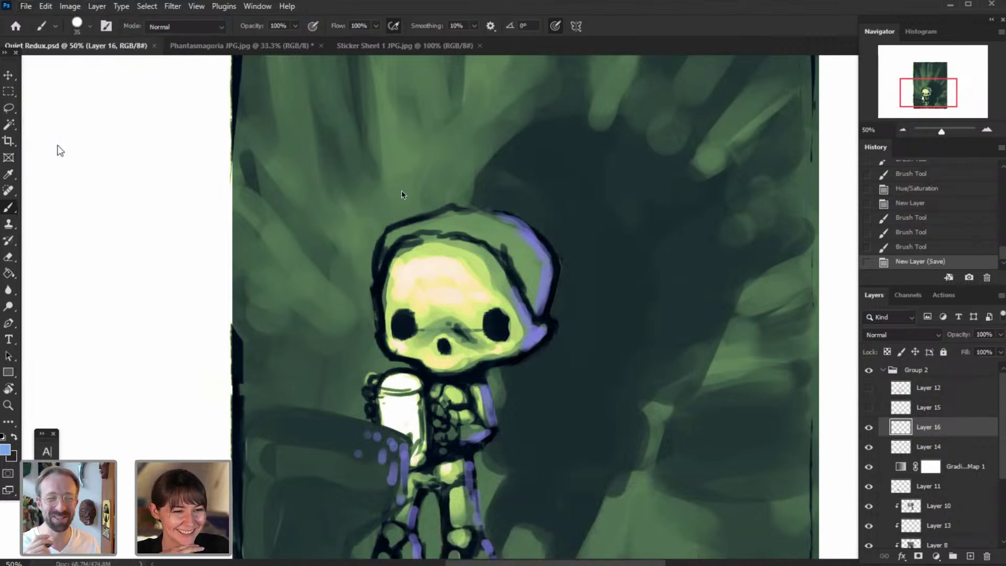
- Try painting a dark lid, a wavy line and dark edges over the white jar with a small brush in the sampled outline colour
{"action": "left_click", "coordinate": [379, 398], "text": "alt"}
{"action": "key", "text": "["}
{"action": "key", "text": "["}
{"action": "key", "text": "["}
{"action": "key", "text": "["}
{"action": "mouse_move", "coordinate": [382, 391]}
{"action": "left_mouse_down"}
{"action": "mouse_move", "coordinate": [418, 380]}
{"action": "mouse_move", "coordinate": [400, 378]}
{"action": "mouse_move", "coordinate": [403, 397]}
{"action": "mouse_move", "coordinate": [393, 386]}
{"action": "mouse_move", "coordinate": [410, 395]}
{"action": "mouse_move", "coordinate": [391, 401]}
{"action": "mouse_move", "coordinate": [403, 433]}
{"action": "left_mouse_up"}
{"action": "key", "text": "]"}
{"action": "key", "text": "]"}
{"action": "left_click_drag", "start_coordinate": [412, 394], "coordinate": [419, 402]}
{"action": "left_click_drag", "start_coordinate": [416, 438], "coordinate": [417, 456]}
- Erase small highlight spots out of the dark paint on the jar's lid and side
{"action": "key", "text": "e"}
{"action": "left_click_drag", "start_coordinate": [415, 388], "coordinate": [388, 384]}
{"action": "key", "text": "["}
{"action": "left_click", "coordinate": [397, 390]}
{"action": "left_click", "coordinate": [408, 391]}
{"action": "left_click", "coordinate": [403, 391]}
{"action": "left_click", "coordinate": [423, 420]}
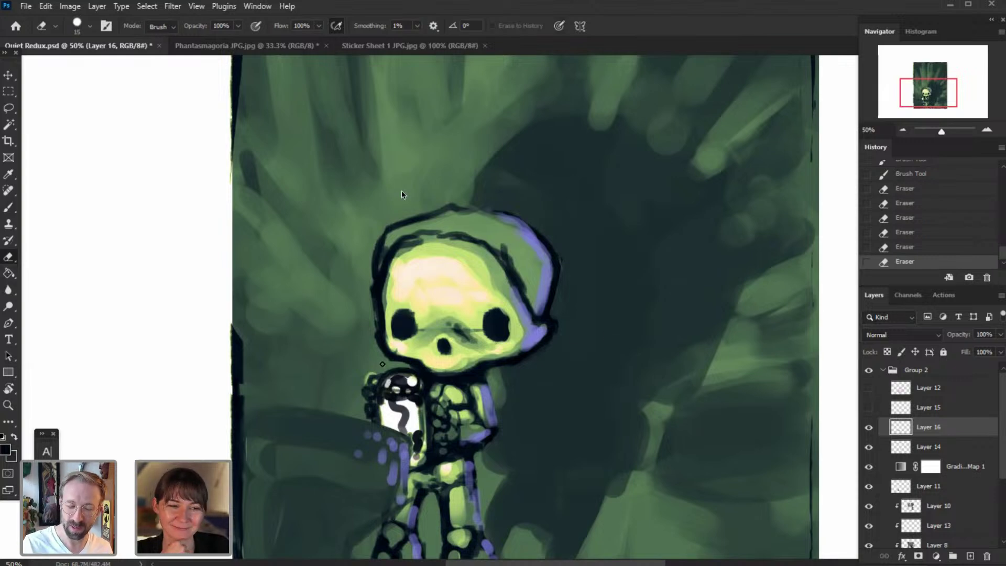
- Try further dark brush strokes on the jar, undoing the circle drawn around it
{"action": "left_click", "coordinate": [6, 208]}
{"action": "left_click_drag", "start_coordinate": [422, 414], "coordinate": [419, 409]}
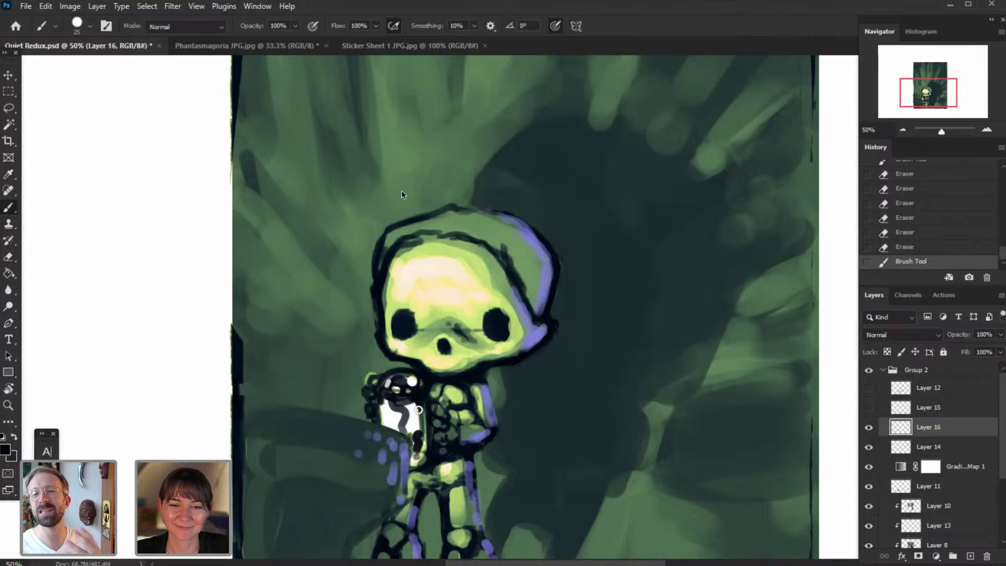
{"action": "mouse_move", "coordinate": [414, 386]}
{"action": "left_mouse_down"}
{"action": "mouse_move", "coordinate": [438, 398]}
{"action": "mouse_move", "coordinate": [354, 434]}
{"action": "mouse_move", "coordinate": [441, 425]}
{"action": "mouse_move", "coordinate": [413, 380]}
{"action": "mouse_move", "coordinate": [437, 432]}
{"action": "left_mouse_up"}
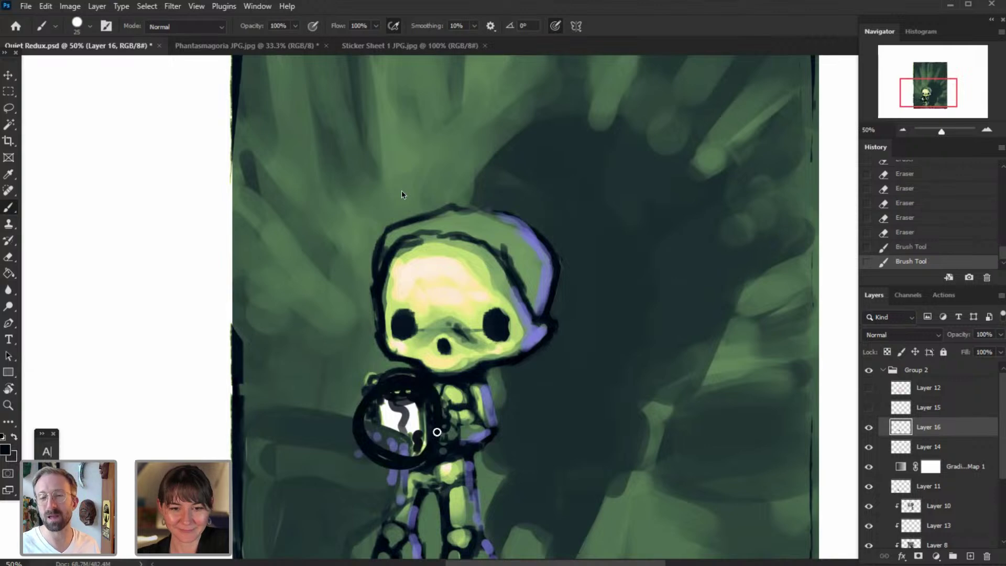
{"action": "key", "text": "ctrl+z"}
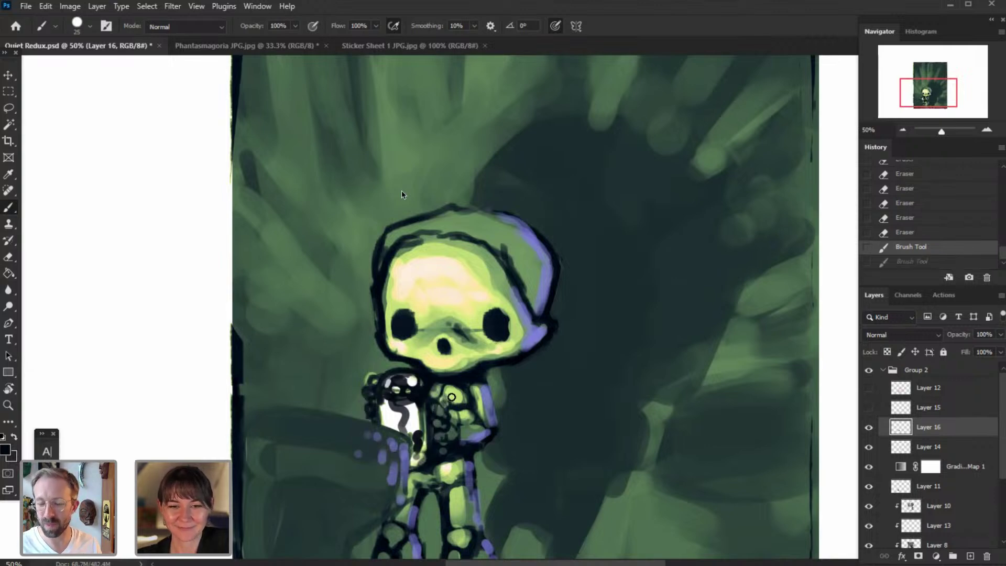
{"action": "left_click_drag", "start_coordinate": [418, 386], "coordinate": [408, 446]}
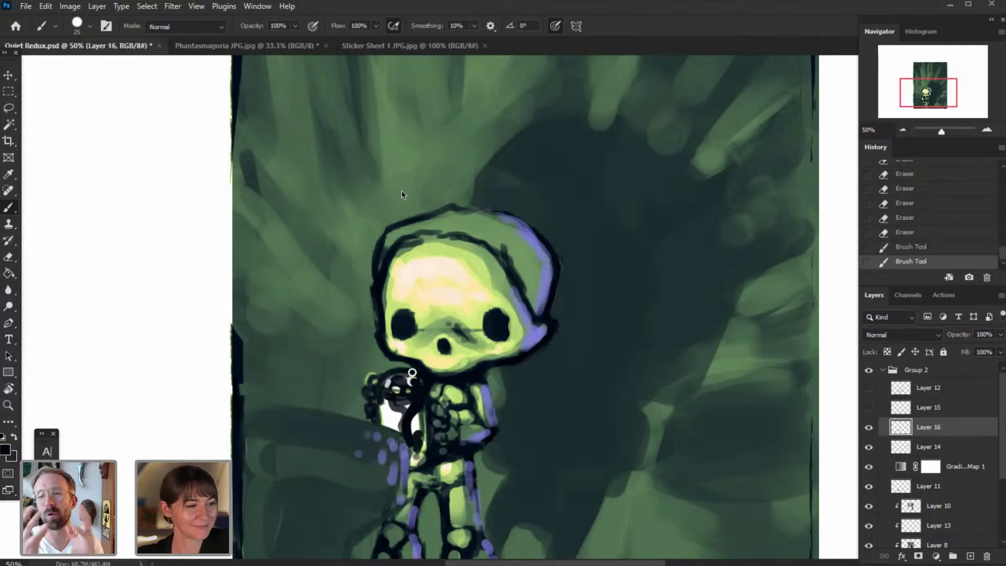
- Step back through the history and delete Layer 16 with the trial painting on the jar
{"action": "left_click", "coordinate": [925, 234]}
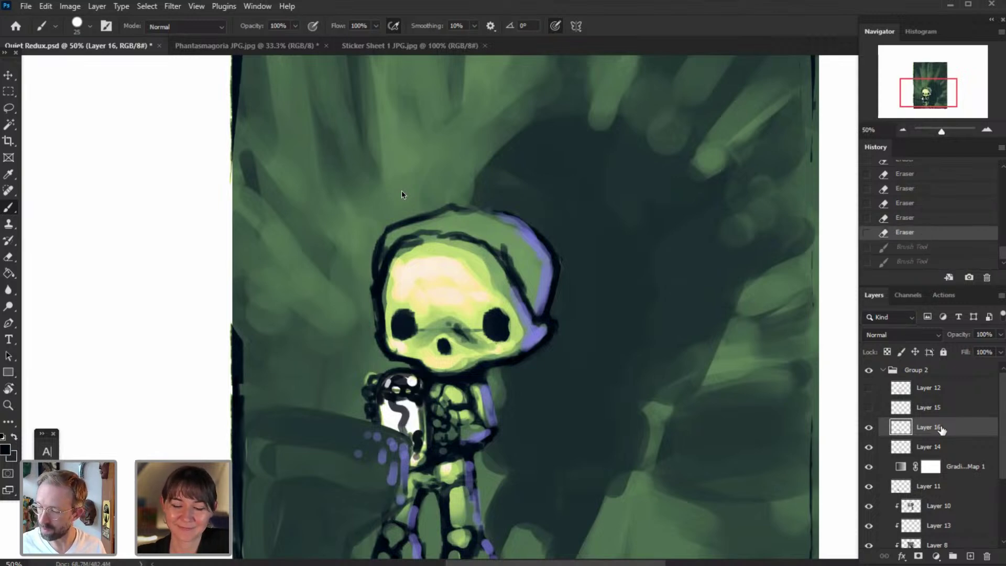
{"action": "left_click_drag", "start_coordinate": [1003, 250], "coordinate": [1002, 242]}
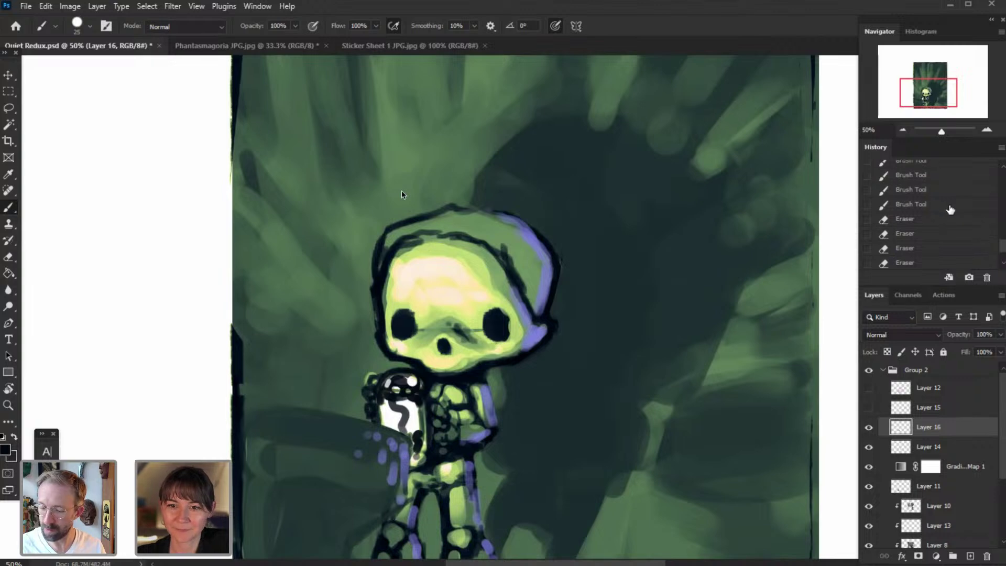
{"action": "left_click", "coordinate": [950, 206]}
{"action": "left_click", "coordinate": [988, 557]}
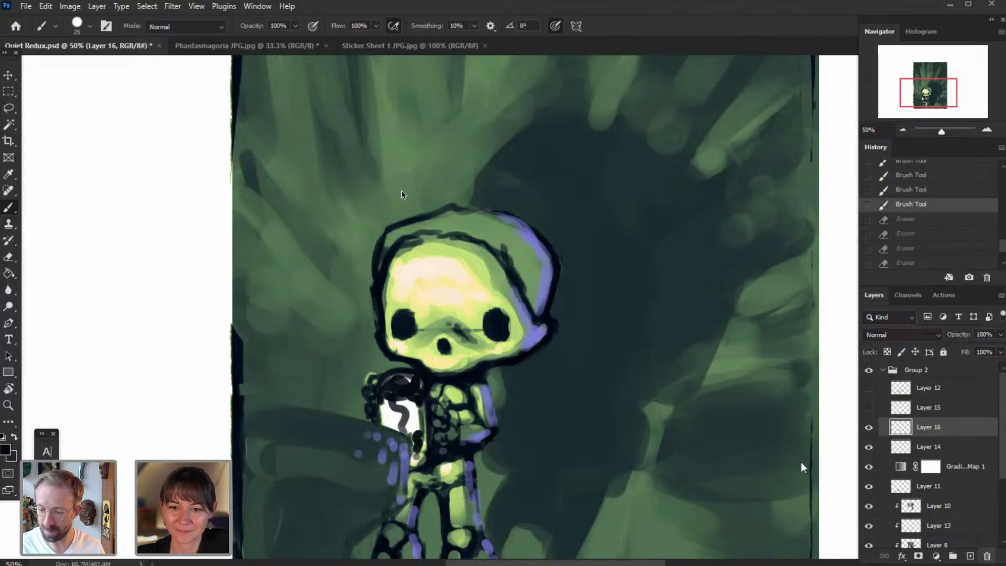
{"action": "key", "text": "Return"}
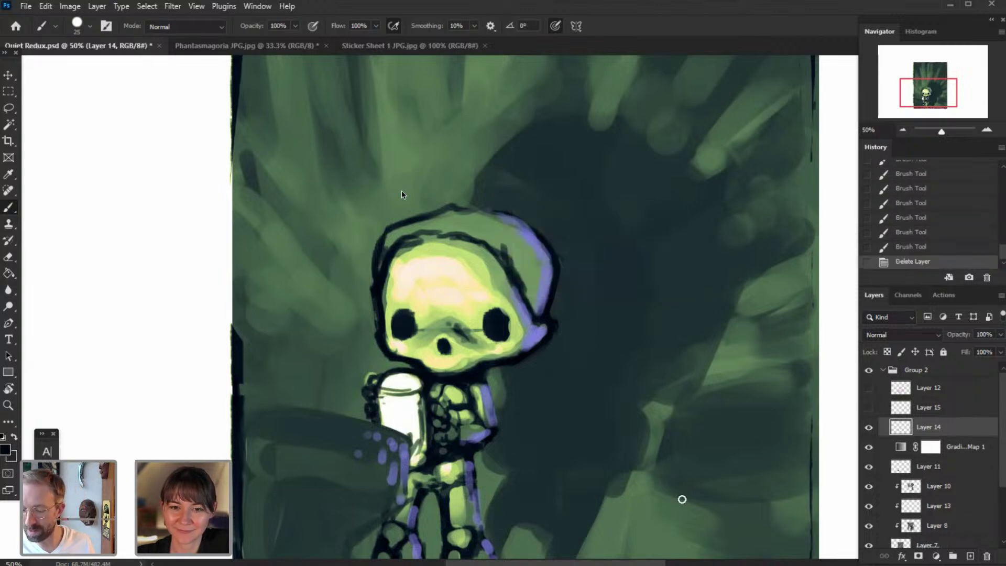
- Compare the painting with and without the falloff circles on Layer 15, and examine the whole composition and the figure
{"action": "left_click", "coordinate": [869, 409]}
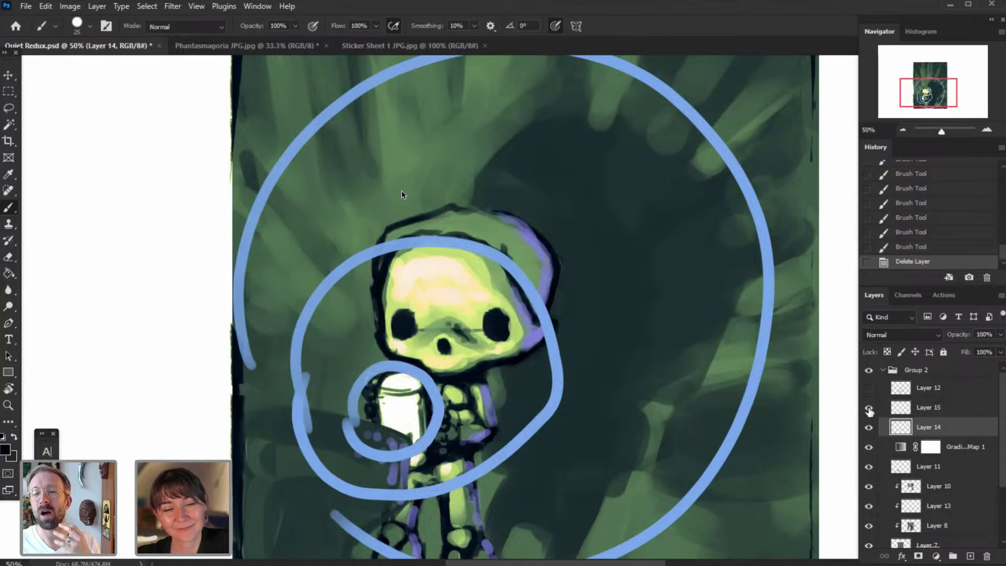
{"action": "left_click", "coordinate": [870, 409]}
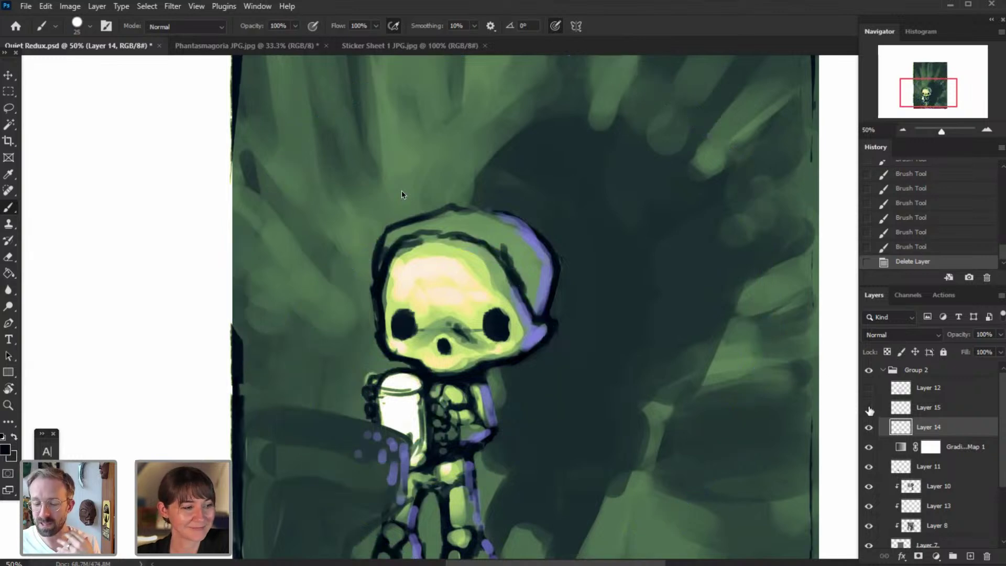
{"action": "left_click_drag", "start_coordinate": [936, 93], "coordinate": [933, 100]}
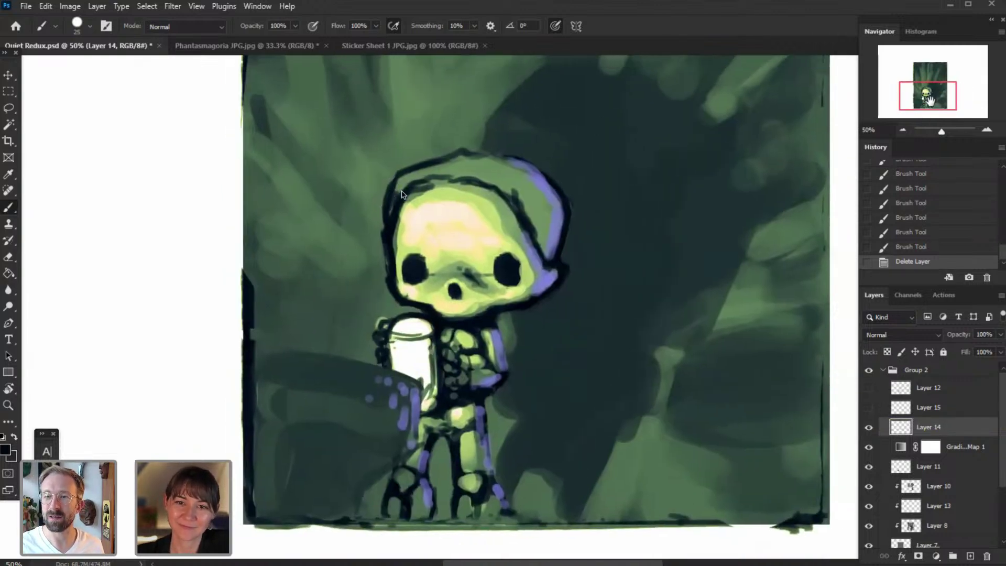
{"action": "left_click", "coordinate": [903, 131]}
{"action": "left_click_drag", "start_coordinate": [925, 97], "coordinate": [925, 91]}
{"action": "left_click", "coordinate": [903, 131]}
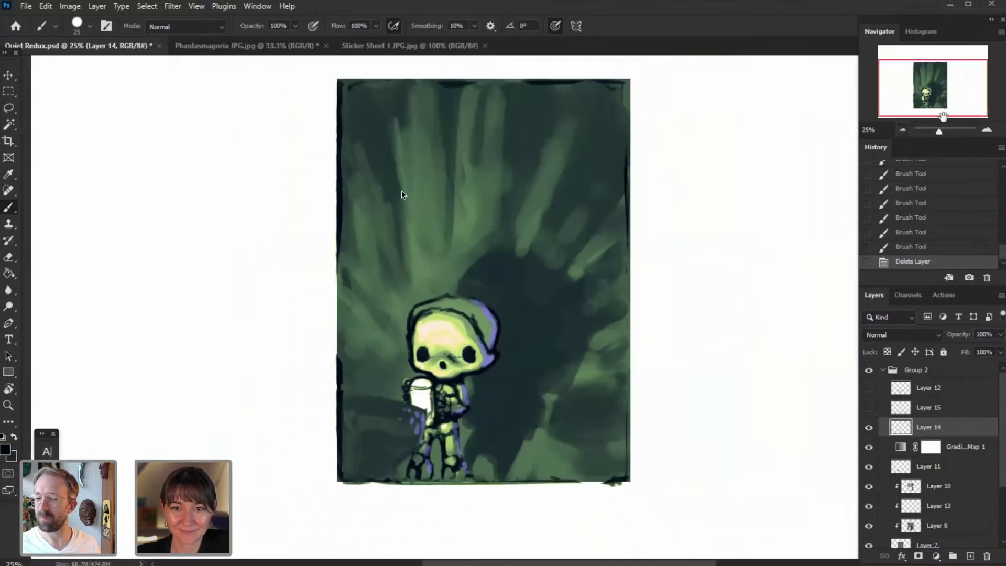
{"action": "left_click", "coordinate": [986, 130]}
{"action": "left_click", "coordinate": [987, 130]}
{"action": "left_click_drag", "start_coordinate": [940, 96], "coordinate": [940, 104]}
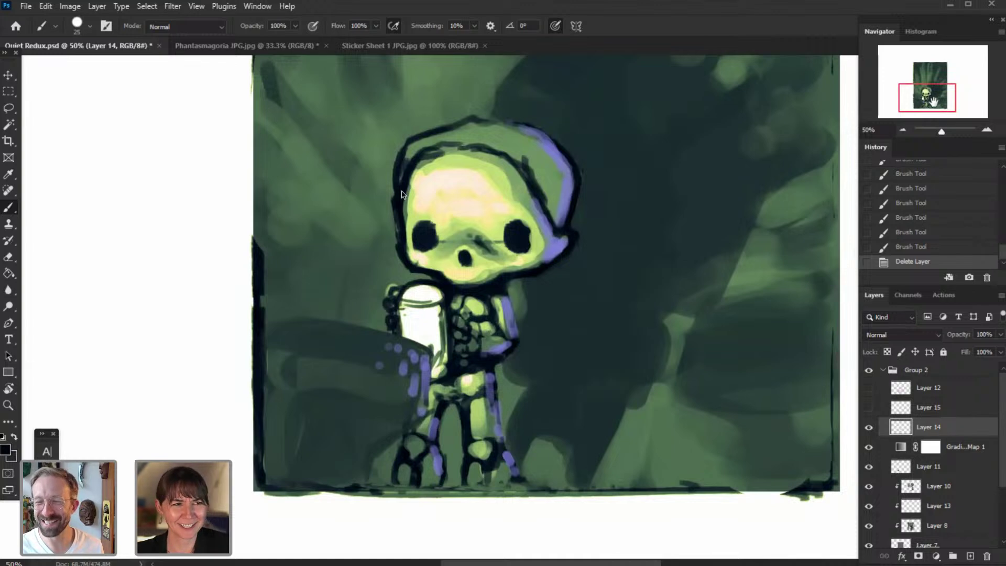
{"action": "left_click_drag", "start_coordinate": [942, 101], "coordinate": [955, 99]}
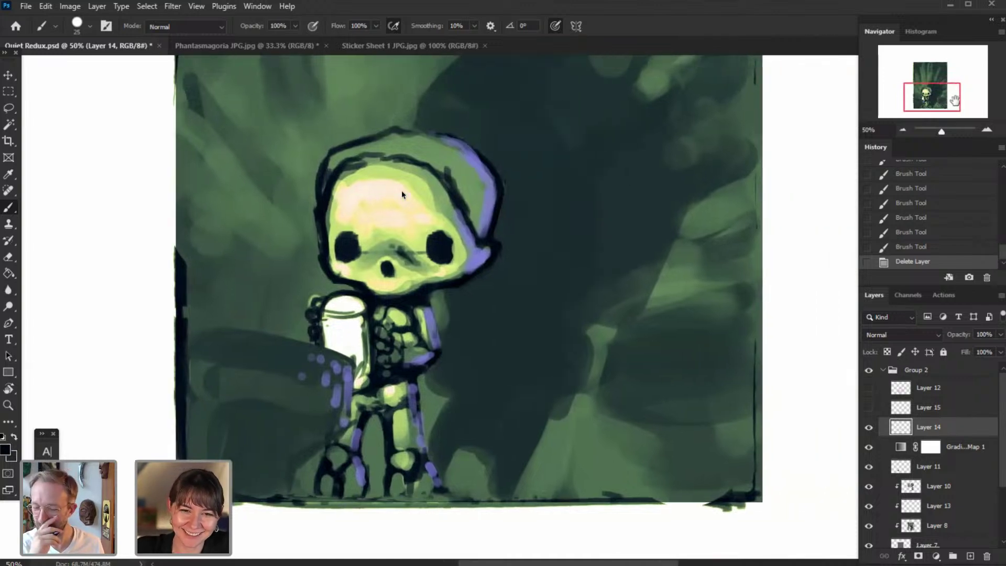
- Examine the jar, the rock and the skeleton up close, comparing the violet rim light on and off
{"action": "left_click", "coordinate": [988, 130]}
{"action": "left_click", "coordinate": [988, 130]}
{"action": "left_click_drag", "start_coordinate": [935, 98], "coordinate": [931, 99]}
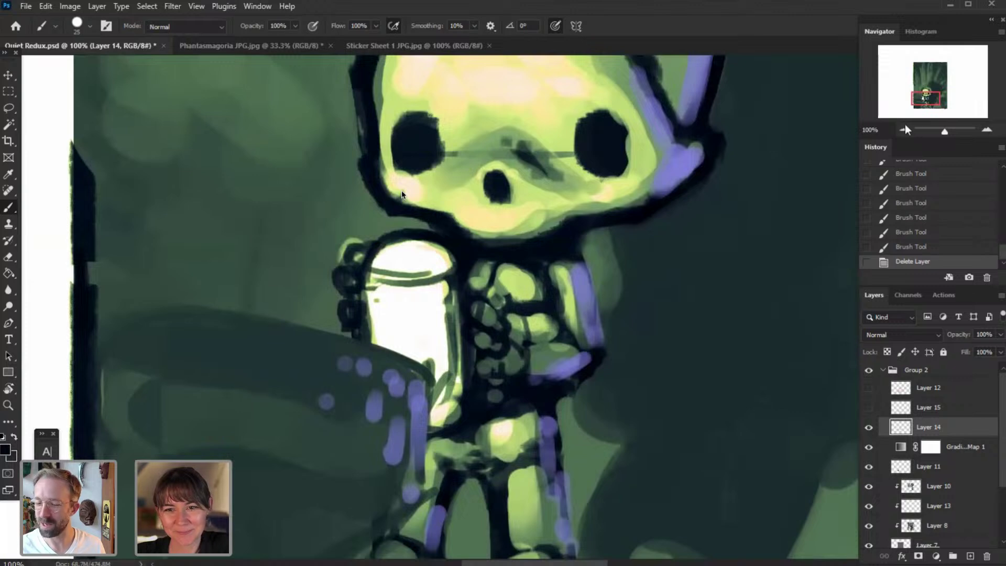
{"action": "left_click", "coordinate": [904, 130]}
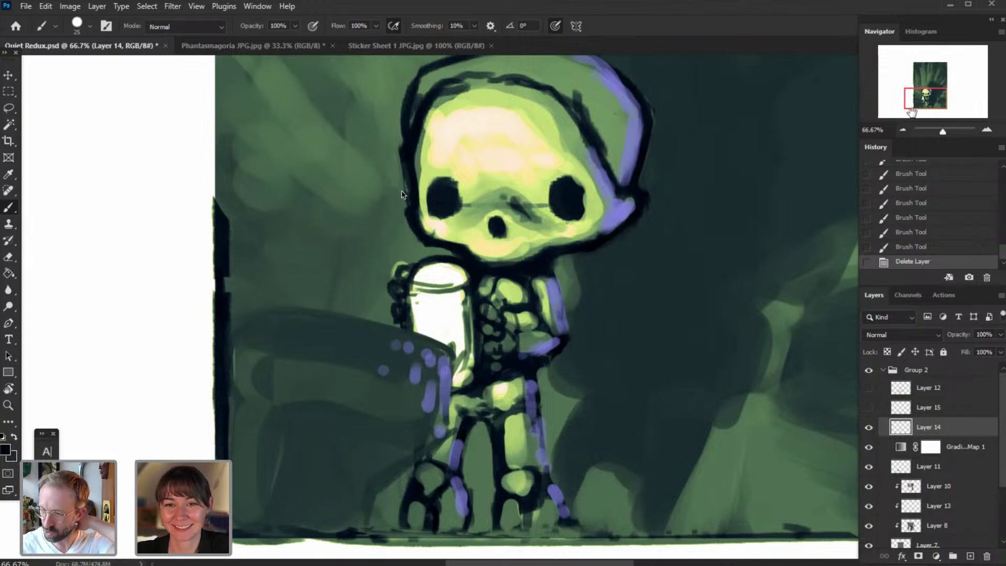
{"action": "left_click_drag", "start_coordinate": [923, 102], "coordinate": [925, 101]}
{"action": "left_click", "coordinate": [870, 427]}
{"action": "left_click", "coordinate": [869, 427]}
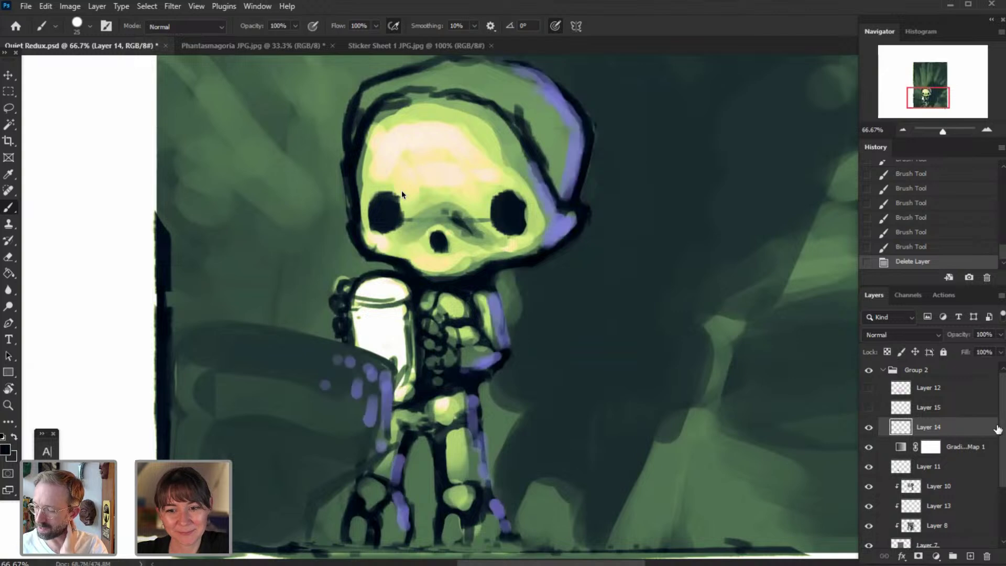
- Look through the layer stack from Layer 6 up to Layer 14 and check what Layer 14 contributes
{"action": "scroll", "coordinate": [1000, 459], "scroll_direction": "down", "scroll_amount": 3}
{"action": "left_click", "coordinate": [936, 508]}
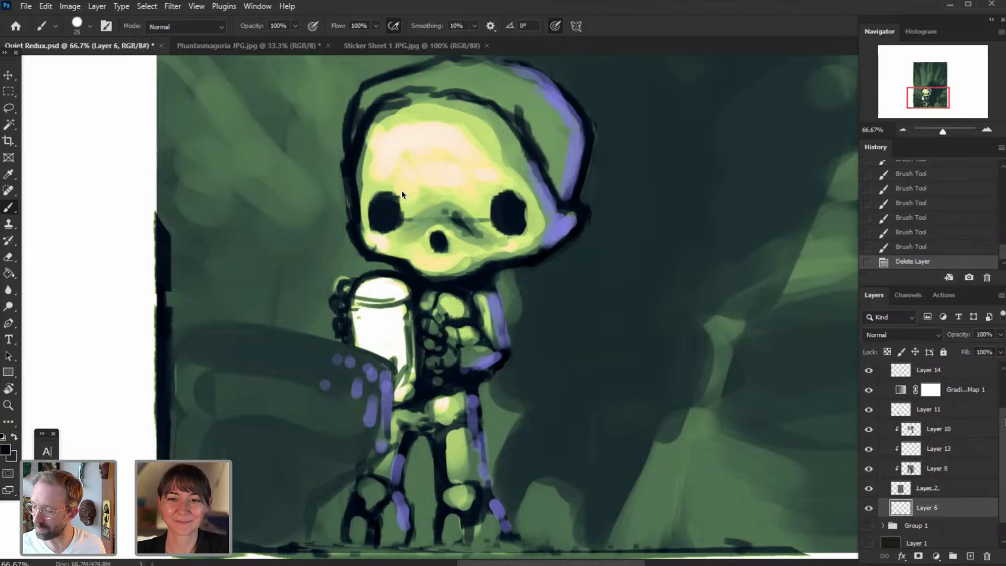
{"action": "scroll", "coordinate": [929, 388], "scroll_direction": "up", "scroll_amount": 1}
{"action": "left_click", "coordinate": [929, 394]}
{"action": "left_click", "coordinate": [869, 400]}
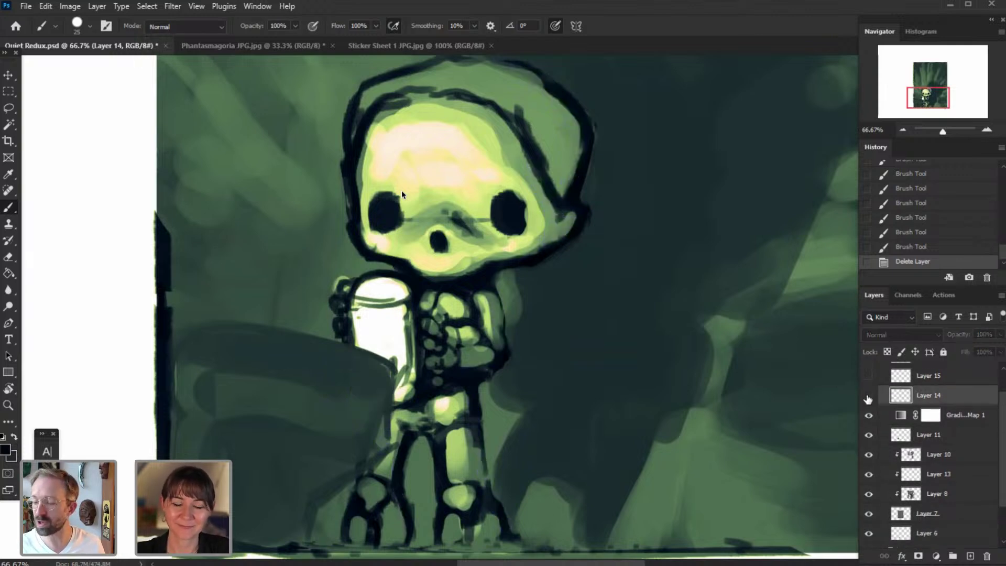
{"action": "left_click", "coordinate": [871, 397]}
{"action": "scroll", "coordinate": [921, 427], "scroll_direction": "up", "scroll_amount": 1}
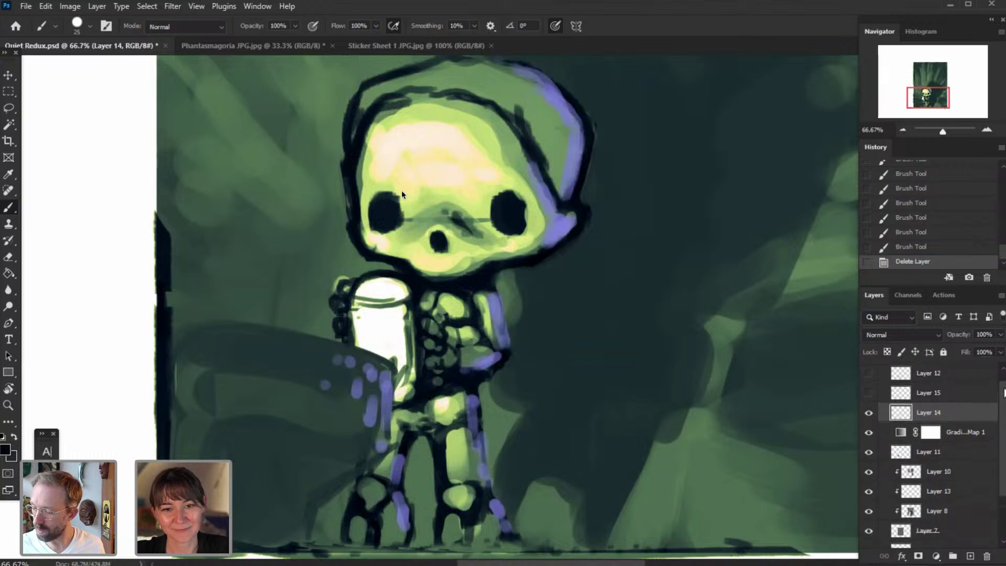
{"action": "scroll", "coordinate": [921, 428], "scroll_direction": "down", "scroll_amount": 1}
- On Layer 11, draw dark contour lines across the rock beside the skeleton's legs with a different brush preset, undoing the first test stroke
{"action": "left_click", "coordinate": [871, 462]}
{"action": "left_click", "coordinate": [872, 461]}
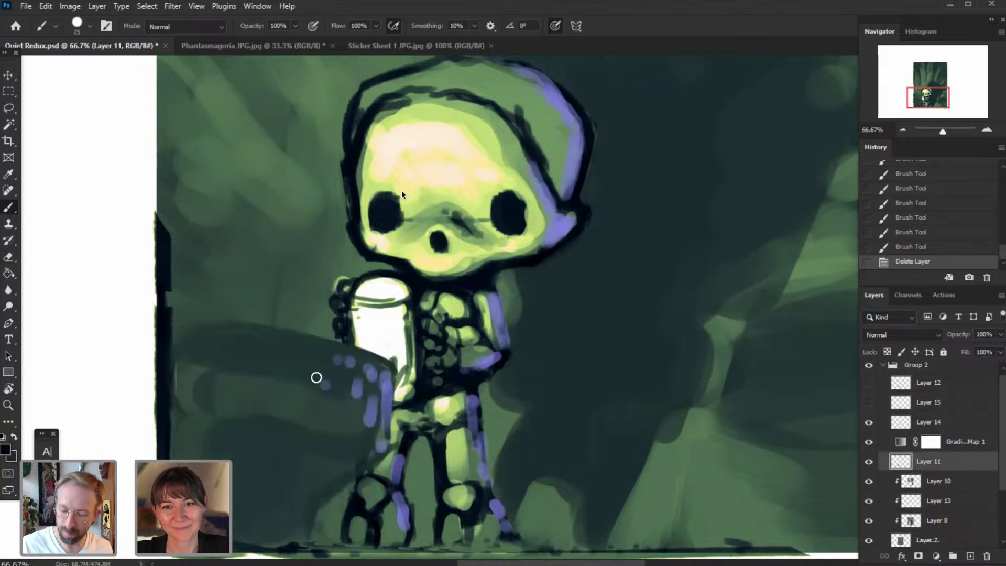
{"action": "left_click_drag", "start_coordinate": [312, 543], "coordinate": [317, 500]}
{"action": "key", "text": "ctrl+z"}
{"action": "right_click", "coordinate": [425, 388]}
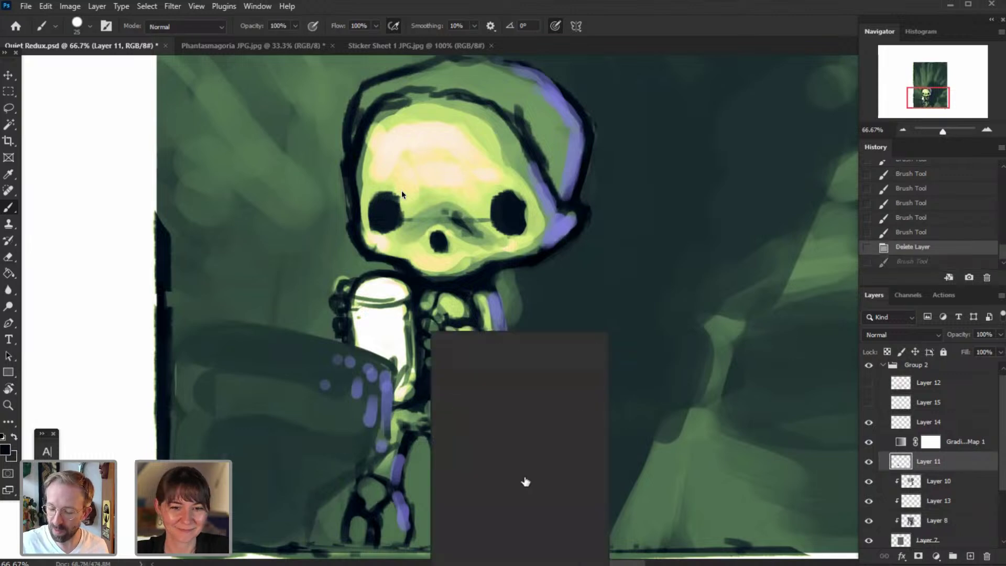
{"action": "left_click", "coordinate": [504, 362]}
{"action": "mouse_move", "coordinate": [312, 543]}
{"action": "left_mouse_down"}
{"action": "mouse_move", "coordinate": [315, 506]}
{"action": "mouse_move", "coordinate": [315, 543]}
{"action": "left_mouse_up"}
{"action": "left_click_drag", "start_coordinate": [315, 542], "coordinate": [318, 501]}
{"action": "left_click_drag", "start_coordinate": [175, 454], "coordinate": [311, 495]}
{"action": "left_click_drag", "start_coordinate": [231, 466], "coordinate": [300, 493]}
{"action": "left_click_drag", "start_coordinate": [221, 385], "coordinate": [380, 440]}
{"action": "mouse_move", "coordinate": [159, 396]}
{"action": "left_mouse_down"}
{"action": "mouse_move", "coordinate": [293, 413]}
{"action": "mouse_move", "coordinate": [390, 457]}
{"action": "left_mouse_up"}
{"action": "left_click_drag", "start_coordinate": [325, 422], "coordinate": [377, 452]}
{"action": "left_click_drag", "start_coordinate": [339, 479], "coordinate": [383, 465]}
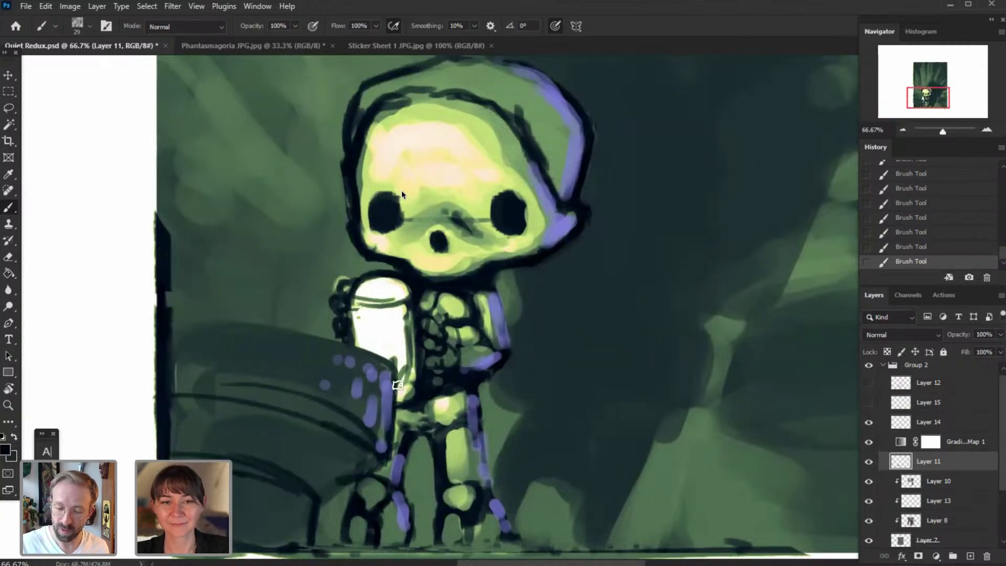
- Draw a dark outline along the rock's upper edge on Layer 11 and add small carved marks below its rim
{"action": "left_click_drag", "start_coordinate": [199, 317], "coordinate": [377, 361]}
{"action": "mouse_move", "coordinate": [171, 315]}
{"action": "left_mouse_down"}
{"action": "mouse_move", "coordinate": [379, 368]}
{"action": "mouse_move", "coordinate": [352, 350]}
{"action": "left_mouse_up"}
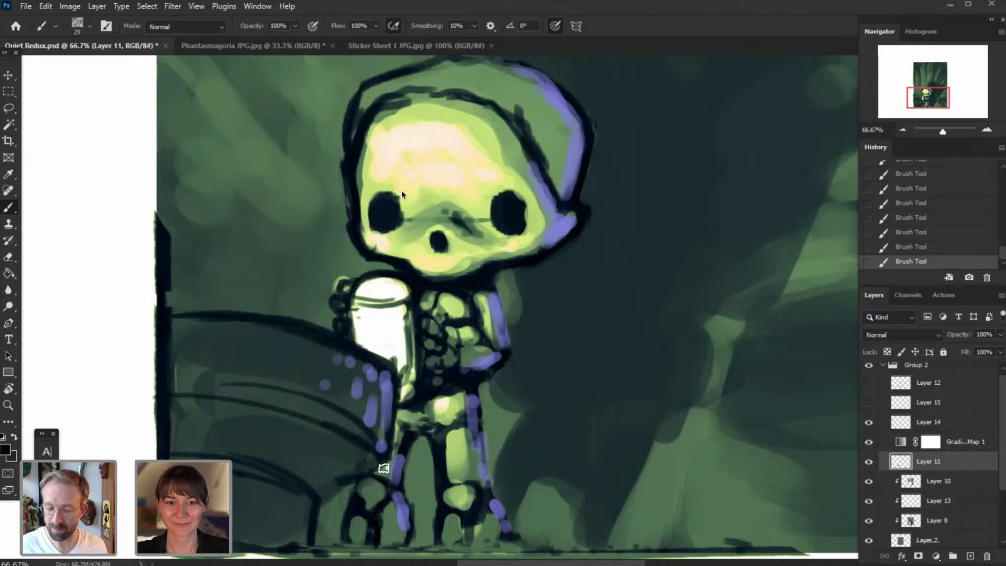
{"action": "left_click", "coordinate": [904, 130]}
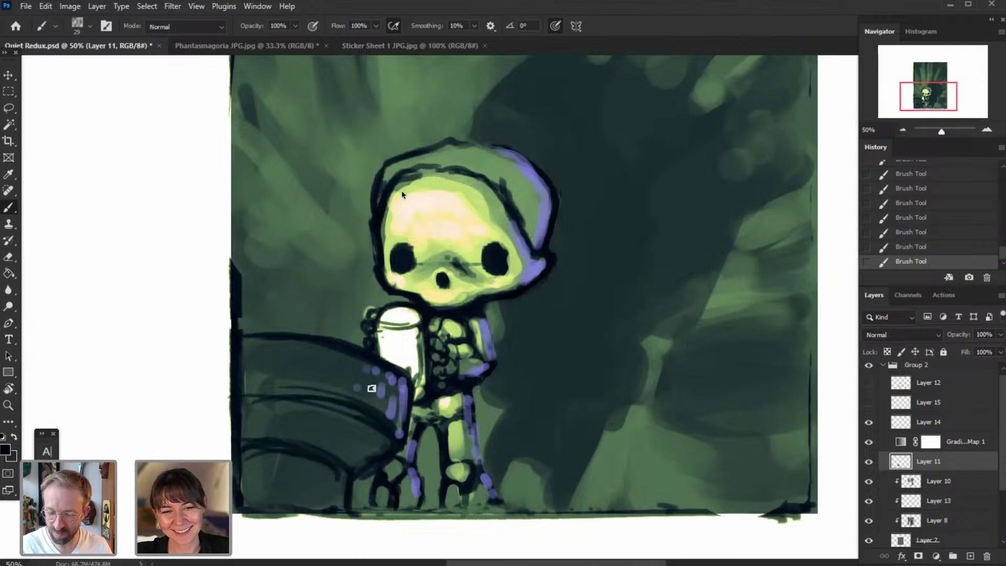
{"action": "left_click_drag", "start_coordinate": [342, 365], "coordinate": [342, 376]}
{"action": "mouse_move", "coordinate": [315, 355]}
{"action": "left_mouse_down"}
{"action": "mouse_move", "coordinate": [309, 385]}
{"action": "mouse_move", "coordinate": [296, 371]}
{"action": "mouse_move", "coordinate": [286, 378]}
{"action": "left_mouse_up"}
{"action": "left_click_drag", "start_coordinate": [257, 355], "coordinate": [258, 375]}
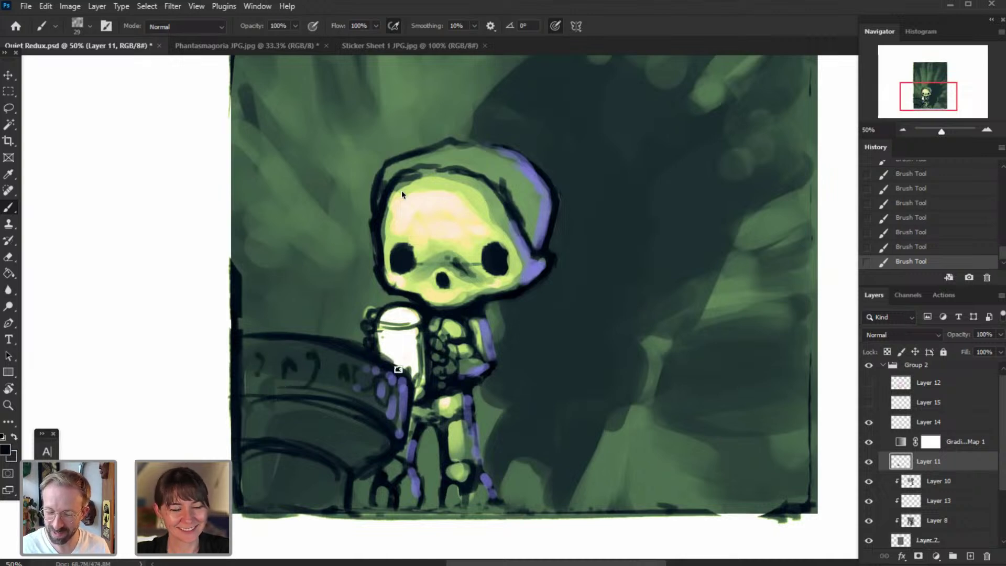
- Paint a thin light highlight along the rock's upper edge with white and a 15 px brush
{"action": "key", "text": "x"}
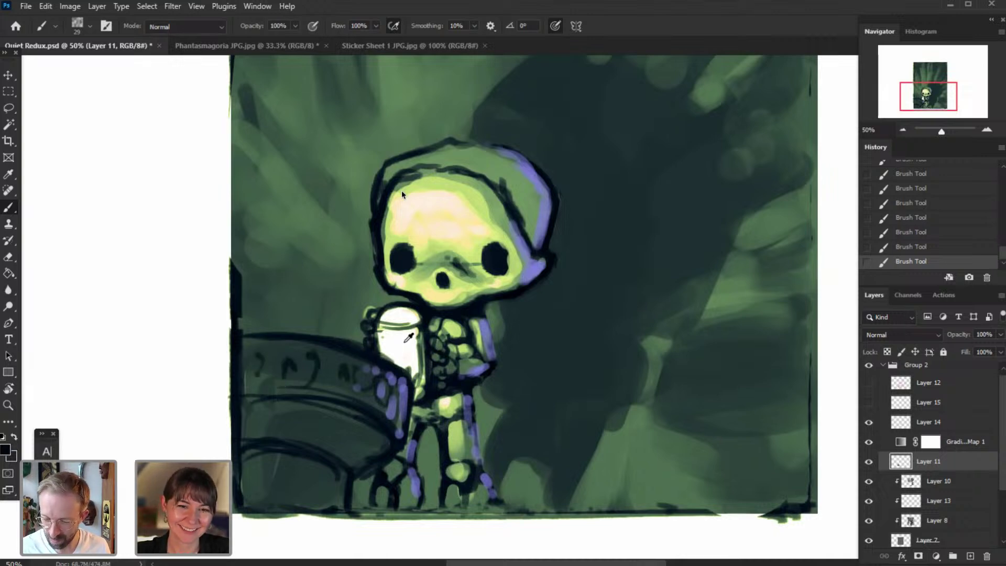
{"action": "key", "text": "bracketleft"}
{"action": "mouse_move", "coordinate": [249, 335]}
{"action": "left_mouse_down"}
{"action": "mouse_move", "coordinate": [313, 335]}
{"action": "mouse_move", "coordinate": [416, 377]}
{"action": "left_mouse_up"}
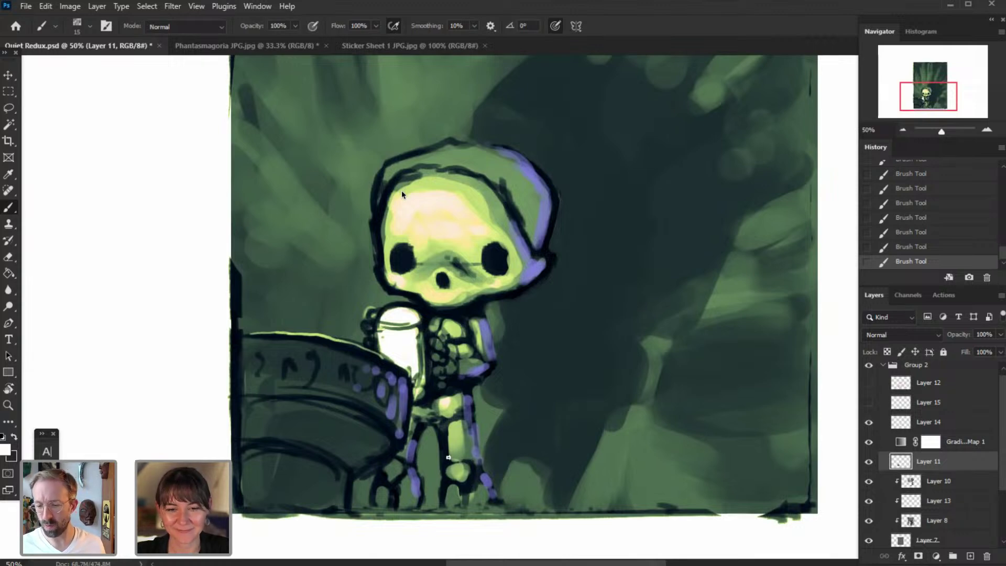
- Lasso the skeleton's leg linework on Layer 6, rotate it about 3° with Free Transform, and clear the selection
{"action": "scroll", "coordinate": [930, 526], "scroll_direction": "down", "scroll_amount": 1}
{"action": "left_click", "coordinate": [929, 530]}
{"action": "left_click", "coordinate": [9, 108]}
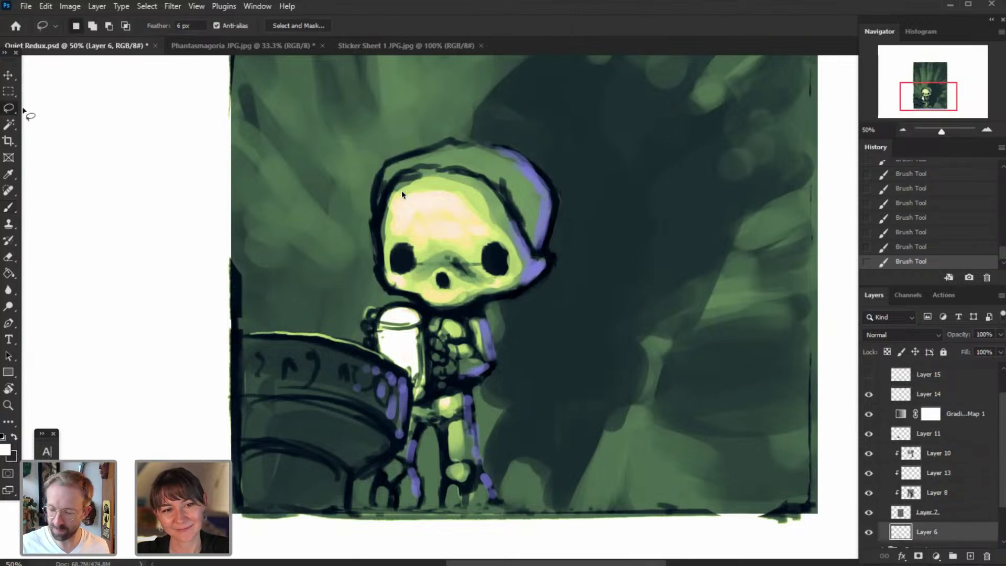
{"action": "mouse_move", "coordinate": [485, 388]}
{"action": "left_mouse_down"}
{"action": "mouse_move", "coordinate": [425, 408]}
{"action": "mouse_move", "coordinate": [356, 506]}
{"action": "mouse_move", "coordinate": [488, 516]}
{"action": "mouse_move", "coordinate": [511, 451]}
{"action": "mouse_move", "coordinate": [490, 443]}
{"action": "left_mouse_up"}
{"action": "left_click", "coordinate": [45, 7]}
{"action": "left_click", "coordinate": [83, 285]}
{"action": "left_click_drag", "start_coordinate": [520, 337], "coordinate": [526, 341]}
{"action": "left_click_drag", "start_coordinate": [472, 452], "coordinate": [473, 450]}
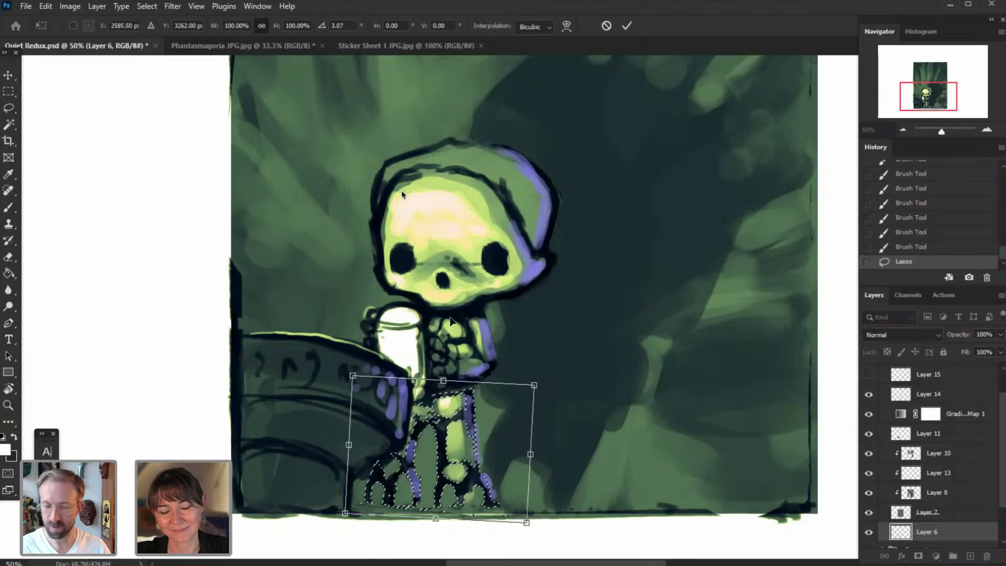
{"action": "key", "text": "Return"}
{"action": "left_click", "coordinate": [147, 7]}
{"action": "left_click", "coordinate": [160, 31]}
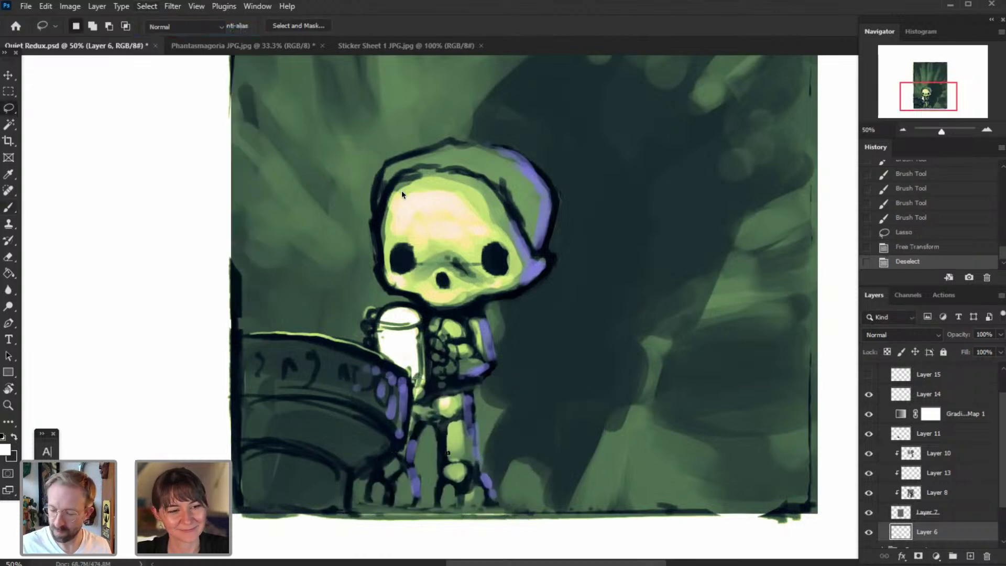
- Redraw the dark bone lines of the skeleton's foot nearest the rock on Layer 6
{"action": "left_click", "coordinate": [9, 208]}
{"action": "key", "text": "x"}
{"action": "mouse_move", "coordinate": [367, 488]}
{"action": "left_mouse_down"}
{"action": "mouse_move", "coordinate": [371, 513]}
{"action": "mouse_move", "coordinate": [385, 495]}
{"action": "mouse_move", "coordinate": [389, 511]}
{"action": "mouse_move", "coordinate": [416, 506]}
{"action": "left_mouse_up"}
{"action": "left_click_drag", "start_coordinate": [402, 493], "coordinate": [399, 506]}
{"action": "mouse_move", "coordinate": [392, 488]}
{"action": "left_mouse_down"}
{"action": "mouse_move", "coordinate": [389, 501]}
{"action": "mouse_move", "coordinate": [365, 504]}
{"action": "left_mouse_up"}
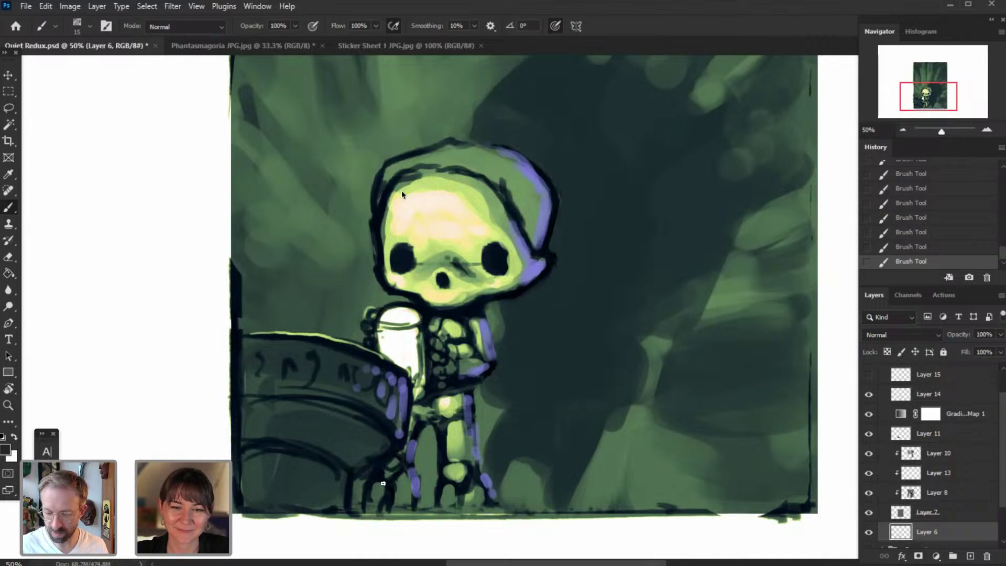
- Erase the excess dark linework around the foot beside the rock and the other leg's knee, adjusting the eraser size
{"action": "left_click", "coordinate": [9, 255]}
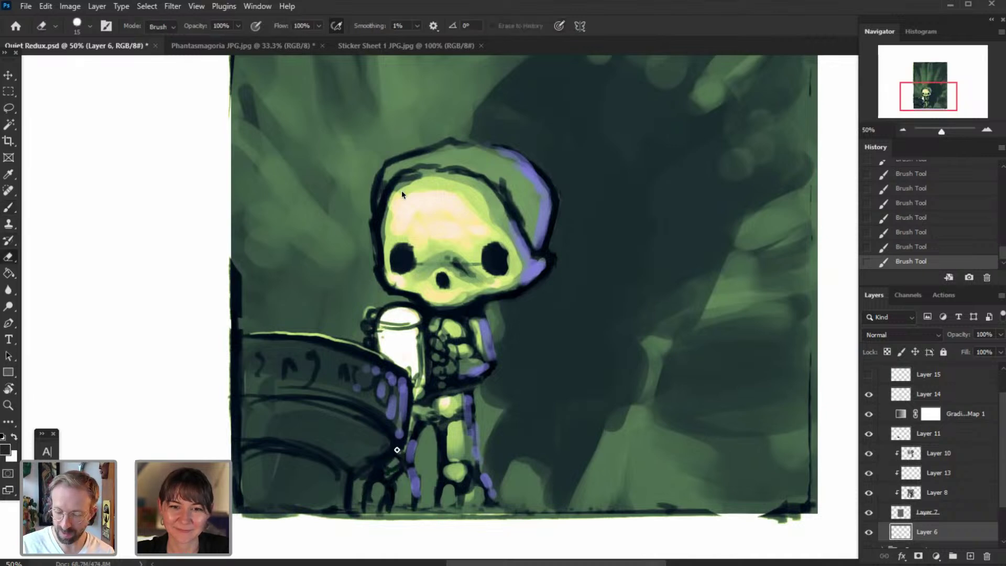
{"action": "key", "text": "bracketright"}
{"action": "left_click_drag", "start_coordinate": [382, 475], "coordinate": [399, 479]}
{"action": "mouse_move", "coordinate": [401, 483]}
{"action": "left_mouse_down"}
{"action": "mouse_move", "coordinate": [402, 505]}
{"action": "mouse_move", "coordinate": [377, 497]}
{"action": "mouse_move", "coordinate": [382, 477]}
{"action": "left_mouse_up"}
{"action": "key", "text": "bracketright"}
{"action": "left_click_drag", "start_coordinate": [444, 487], "coordinate": [446, 479]}
{"action": "left_click_drag", "start_coordinate": [448, 481], "coordinate": [460, 486]}
{"action": "key", "text": "bracketleft"}
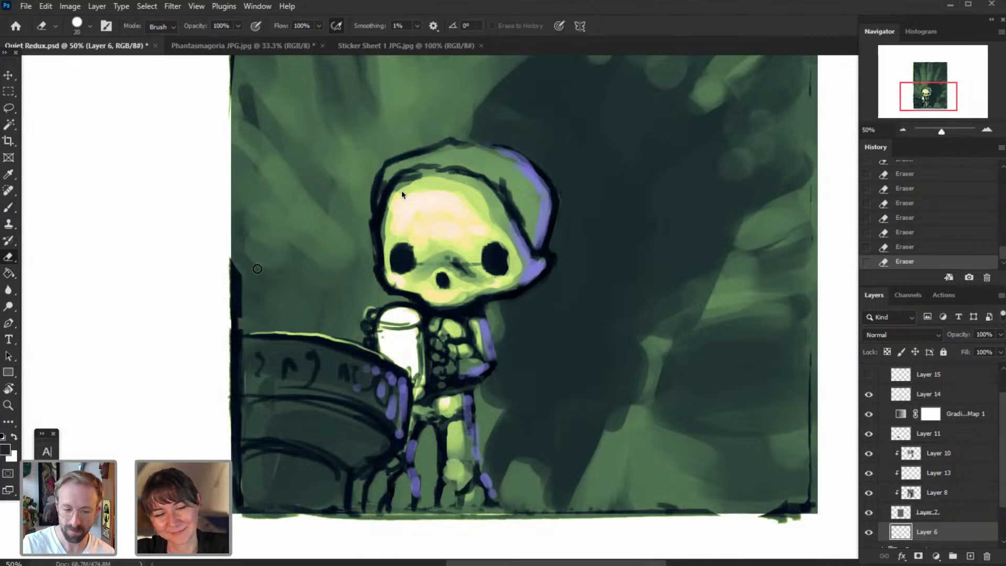
- Redraw the dark lines around the skeleton's knee and shin, and trim their edges with the Eraser
{"action": "left_click", "coordinate": [9, 208]}
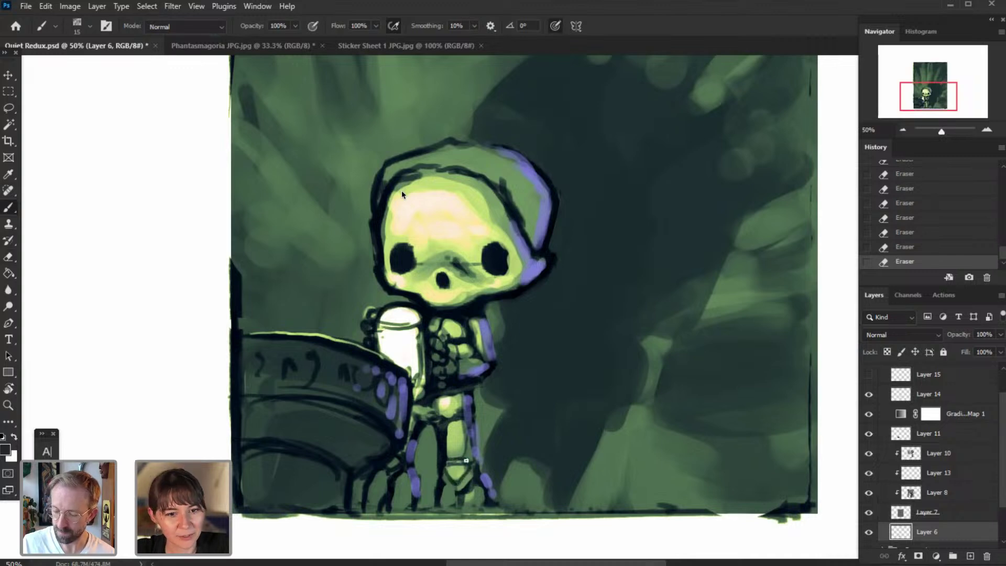
{"action": "mouse_move", "coordinate": [439, 483]}
{"action": "left_mouse_down"}
{"action": "mouse_move", "coordinate": [434, 510]}
{"action": "mouse_move", "coordinate": [465, 512]}
{"action": "mouse_move", "coordinate": [468, 480]}
{"action": "left_mouse_up"}
{"action": "key", "text": "e"}
{"action": "mouse_move", "coordinate": [468, 481]}
{"action": "left_mouse_down"}
{"action": "mouse_move", "coordinate": [469, 501]}
{"action": "mouse_move", "coordinate": [474, 489]}
{"action": "left_mouse_up"}
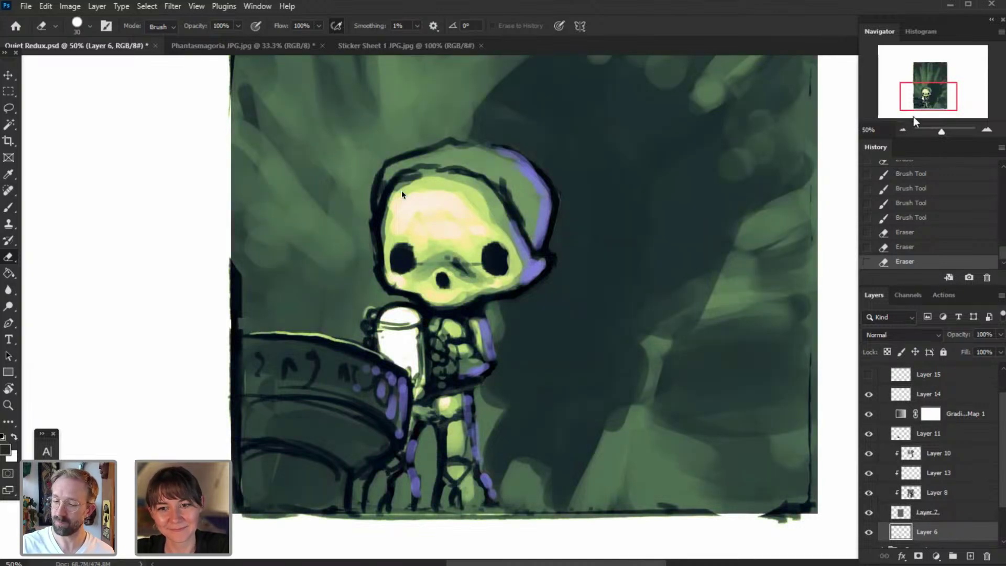
- Flip the whole Group 2 artwork horizontally, with the full painting in view
{"action": "left_click", "coordinate": [903, 129]}
{"action": "mouse_move", "coordinate": [928, 105]}
{"action": "left_mouse_down"}
{"action": "mouse_move", "coordinate": [939, 88]}
{"action": "mouse_move", "coordinate": [945, 97]}
{"action": "left_mouse_up"}
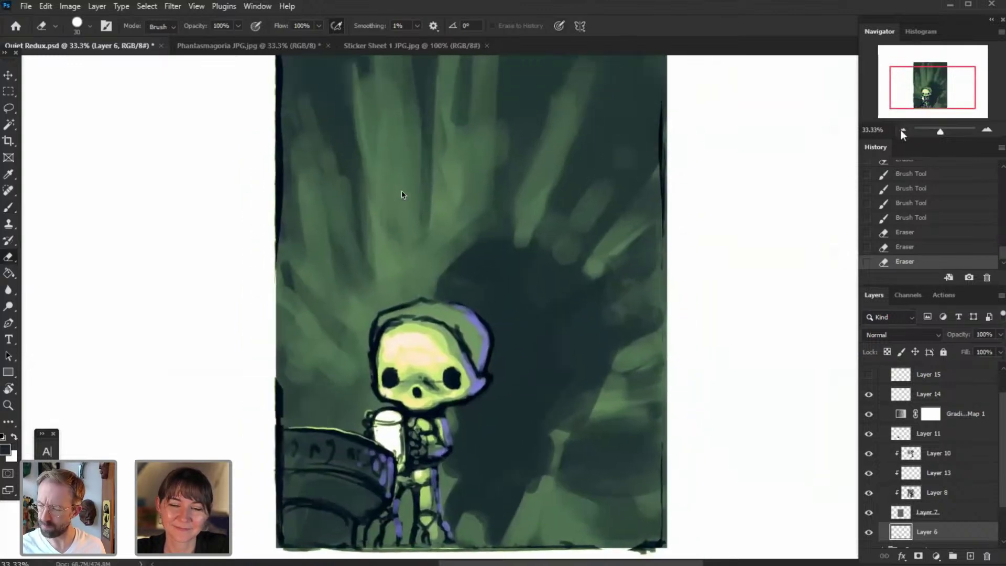
{"action": "left_click", "coordinate": [901, 130]}
{"action": "scroll", "coordinate": [933, 451], "scroll_direction": "up", "scroll_amount": 2}
{"action": "left_click", "coordinate": [923, 370]}
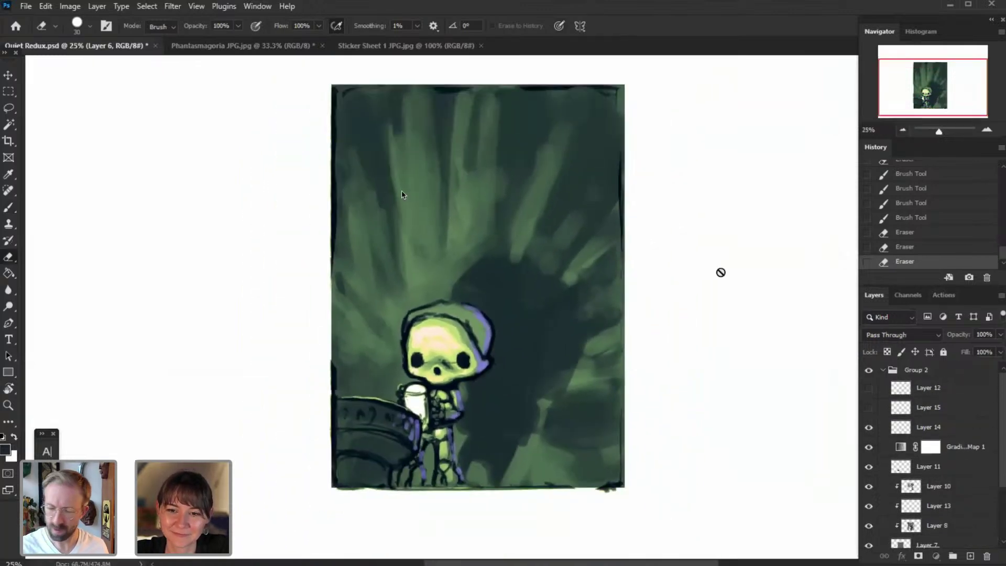
{"action": "left_click", "coordinate": [46, 6]}
{"action": "mouse_move", "coordinate": [209, 294]}
{"action": "left_click", "coordinate": [257, 518]}
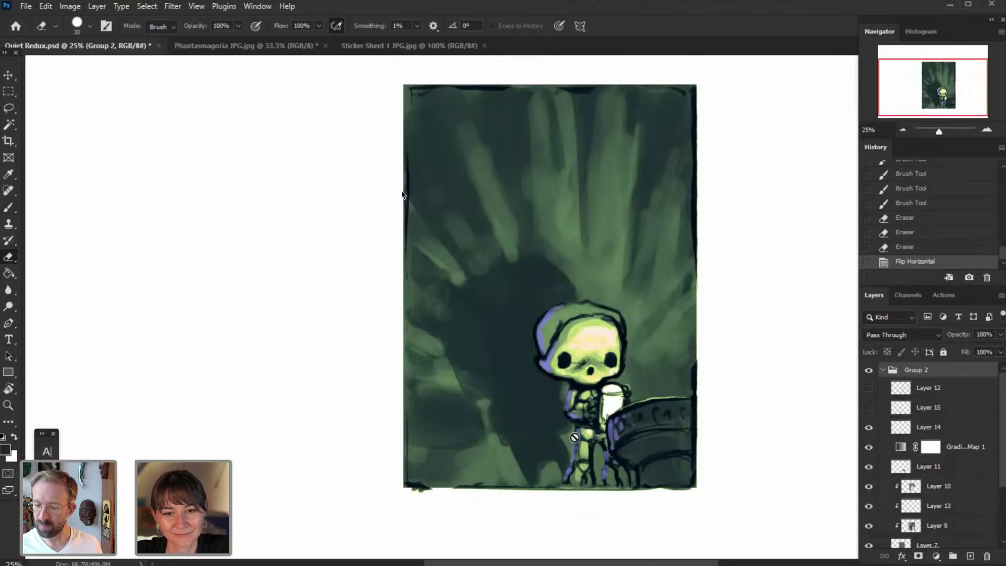
- Check what Layer 6 contains, select its figure linework with a rectangular marquee, and nudge it away from the page edge beside the rock
{"action": "left_click", "coordinate": [987, 129]}
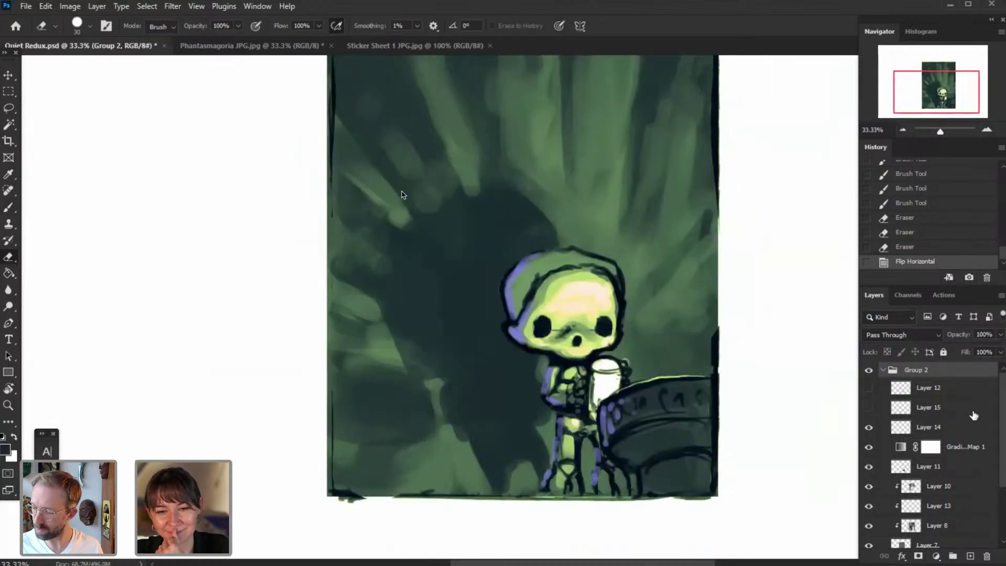
{"action": "scroll", "coordinate": [933, 537], "scroll_direction": "down", "scroll_amount": 2}
{"action": "left_click", "coordinate": [933, 537]}
{"action": "scroll", "coordinate": [874, 526], "scroll_direction": "down", "scroll_amount": 1}
{"action": "left_click", "coordinate": [869, 524]}
{"action": "left_click", "coordinate": [869, 524]}
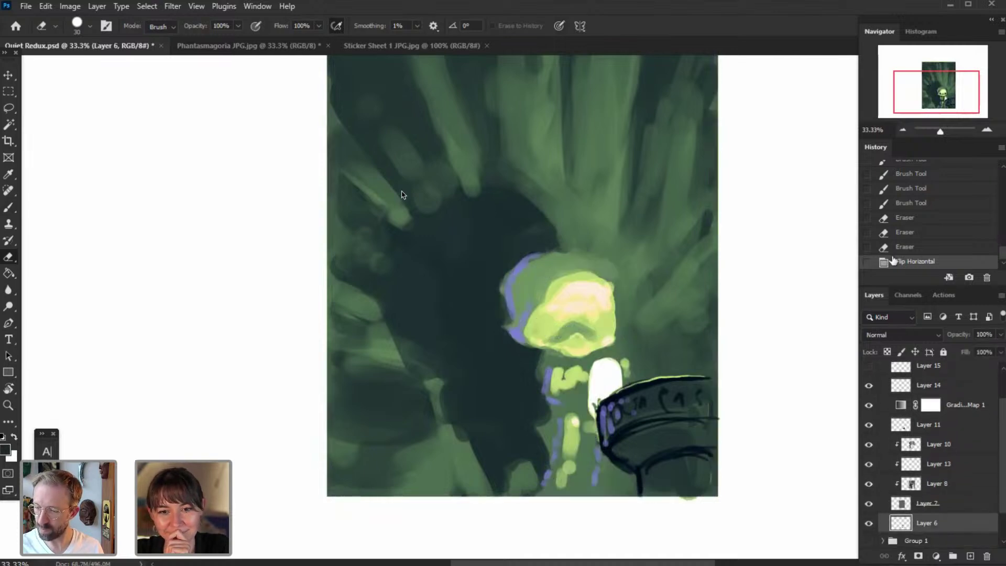
{"action": "left_click", "coordinate": [894, 261]}
{"action": "left_click", "coordinate": [8, 92]}
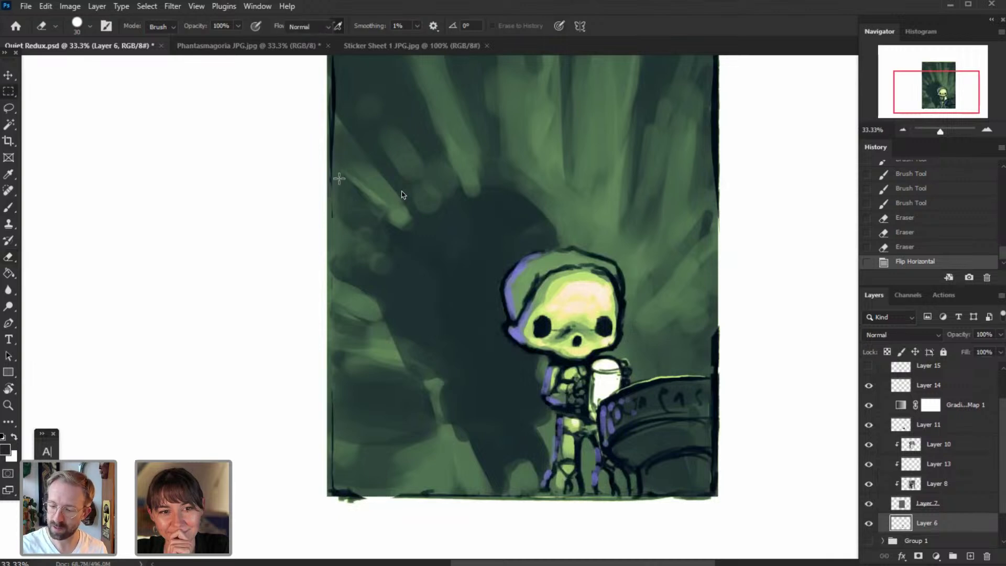
{"action": "left_click_drag", "start_coordinate": [463, 204], "coordinate": [713, 495]}
{"action": "left_click", "coordinate": [337, 263]}
{"action": "left_click", "coordinate": [9, 76]}
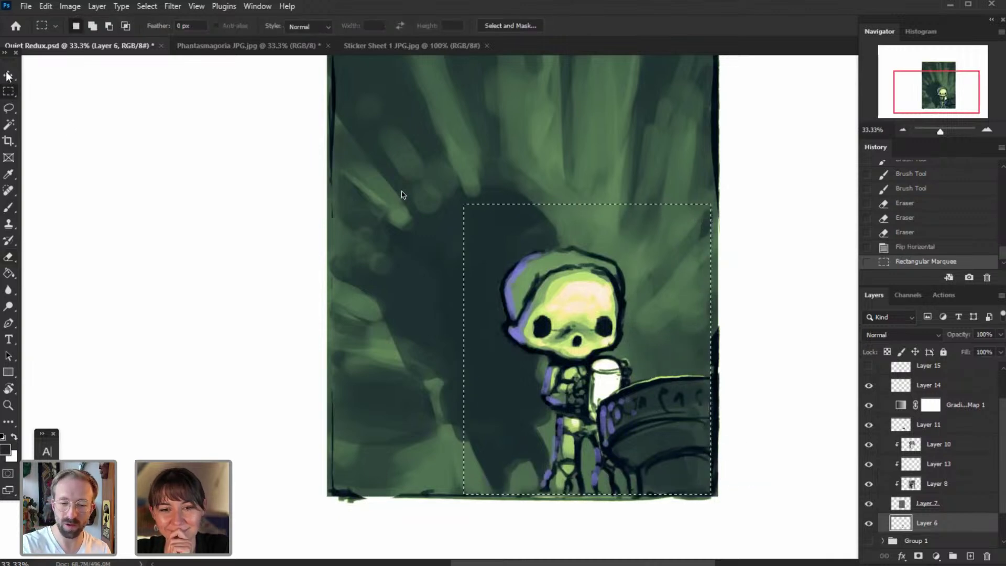
{"action": "key", "text": "shift+Left"}
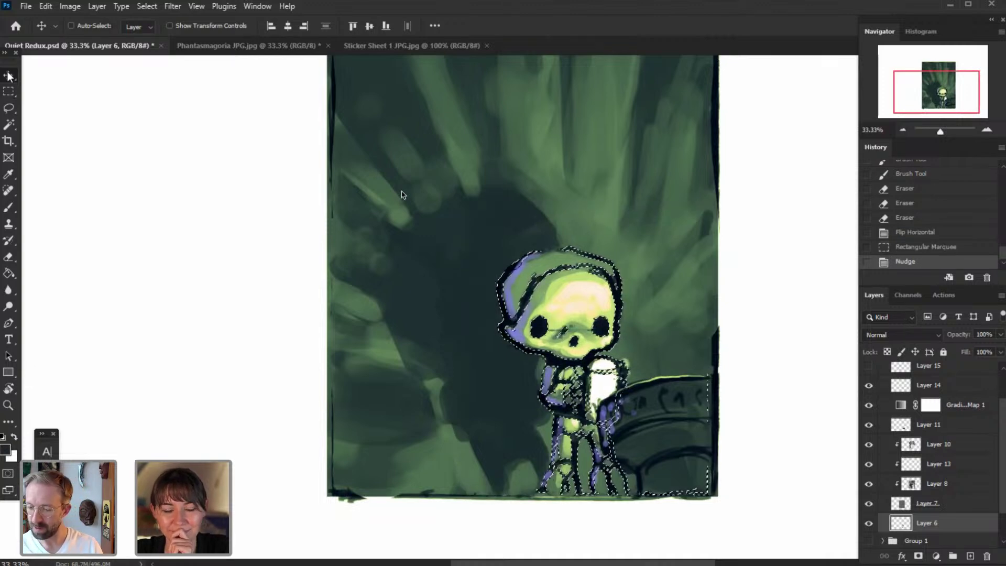
{"action": "left_click", "coordinate": [904, 127]}
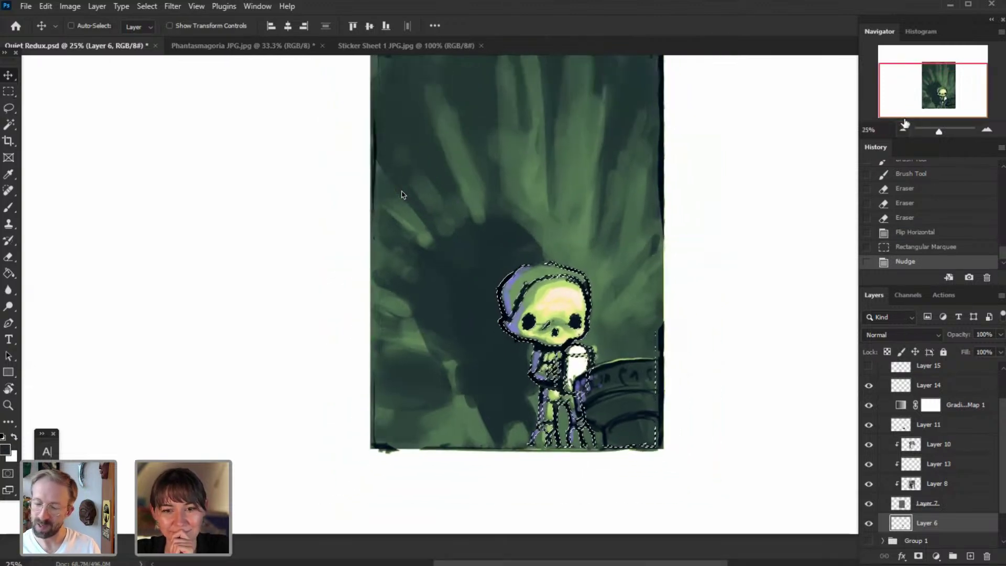
{"action": "left_click", "coordinate": [988, 130]}
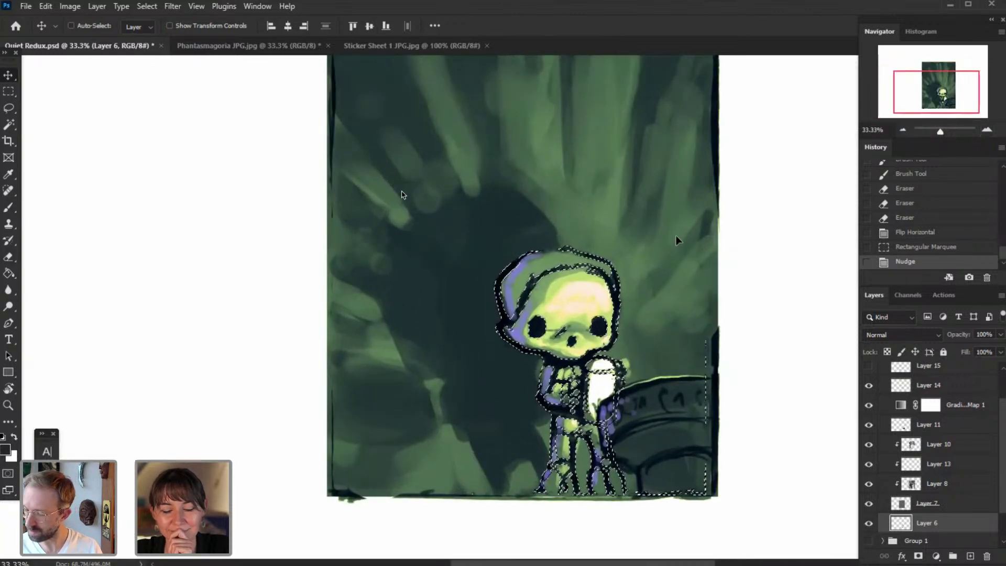
- Lasso the figure and rock area on Layer 8, nudge its shading left to match the linework, and deselect
{"action": "left_click", "coordinate": [938, 483]}
{"action": "left_click", "coordinate": [869, 484]}
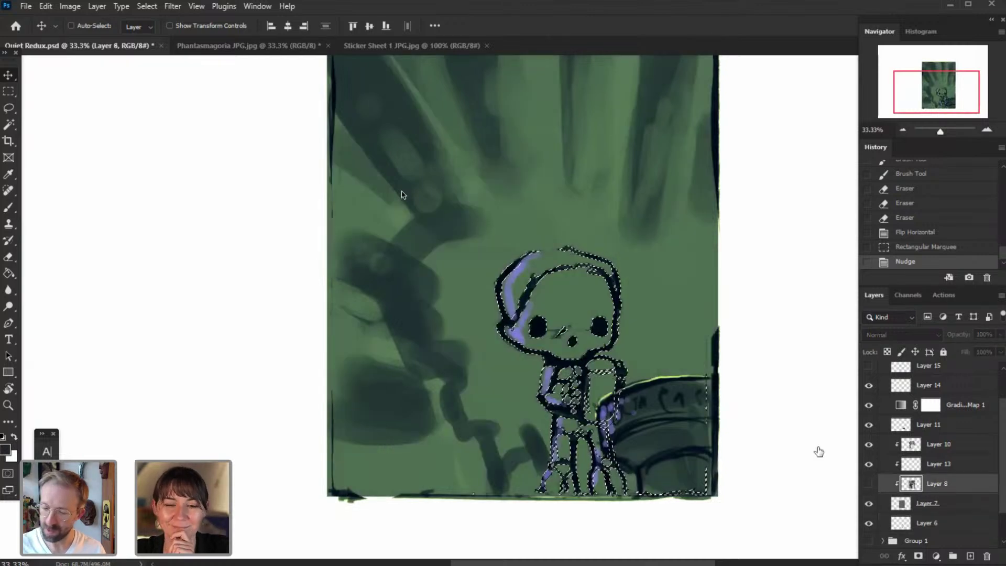
{"action": "key", "text": "l"}
{"action": "key", "text": "ctrl+d"}
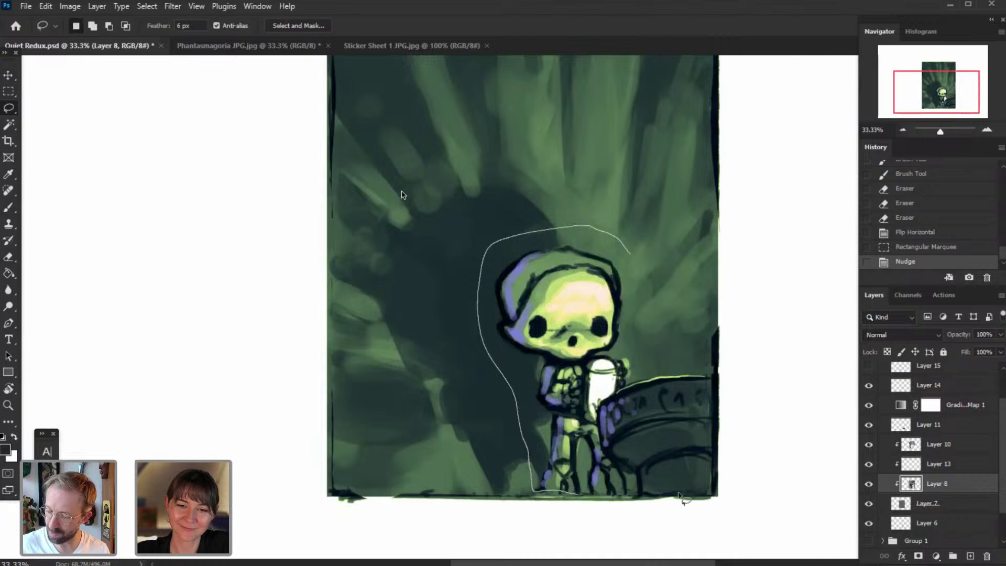
{"action": "left_click_drag", "start_coordinate": [630, 254], "coordinate": [707, 362]}
{"action": "left_click", "coordinate": [9, 74]}
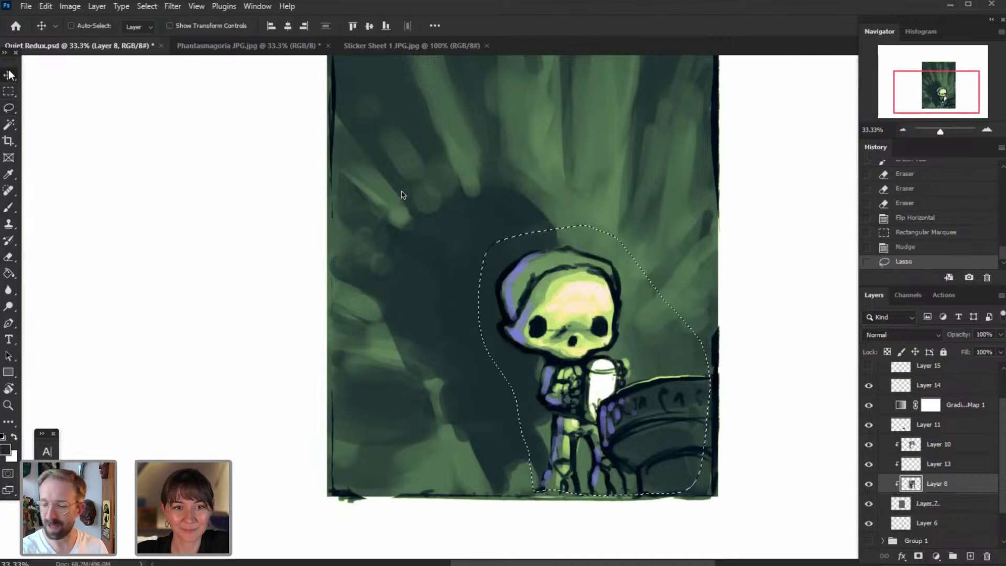
{"action": "key", "text": "Left"}
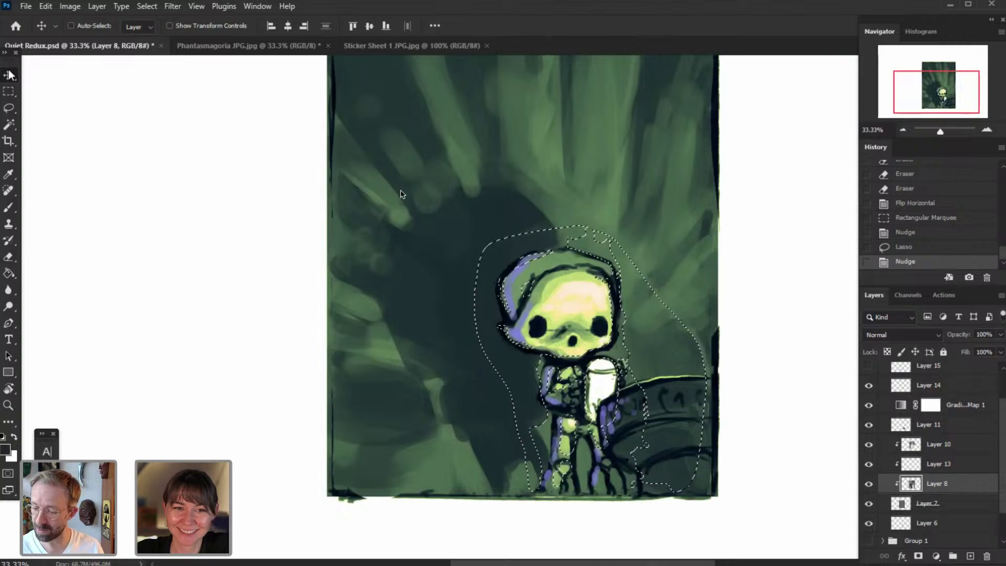
{"action": "left_click", "coordinate": [147, 6]}
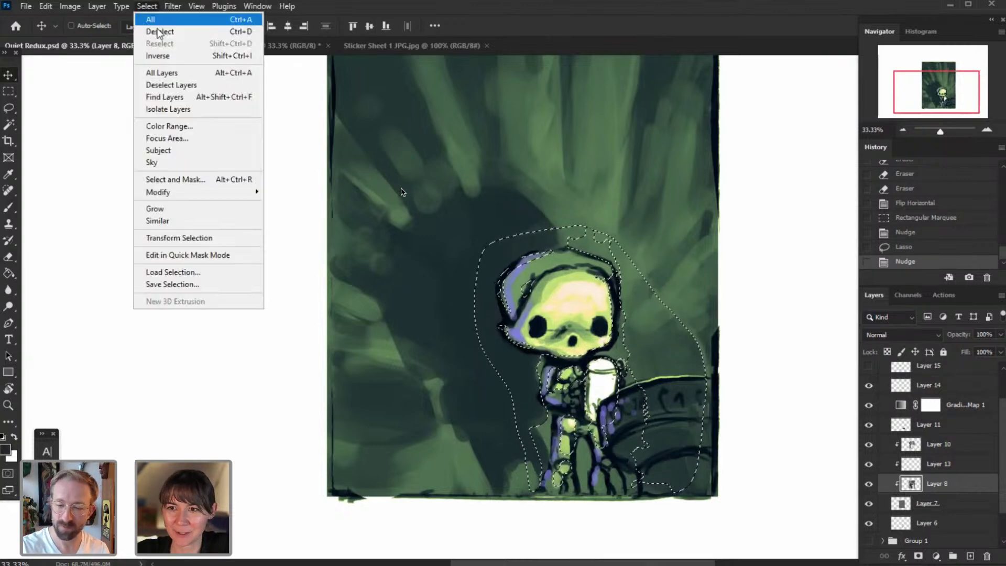
{"action": "left_click", "coordinate": [155, 30]}
- Compare the background with Layer 10 on and off, and nudge that layer to the left
{"action": "left_click_drag", "start_coordinate": [953, 96], "coordinate": [958, 94]}
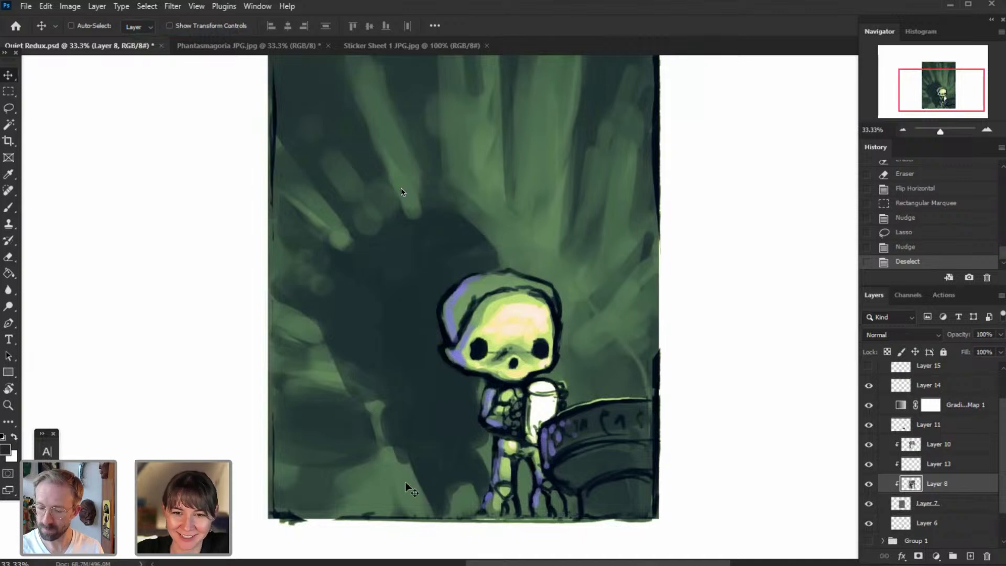
{"action": "left_click", "coordinate": [930, 447]}
{"action": "left_click", "coordinate": [869, 444]}
{"action": "left_click", "coordinate": [869, 444]}
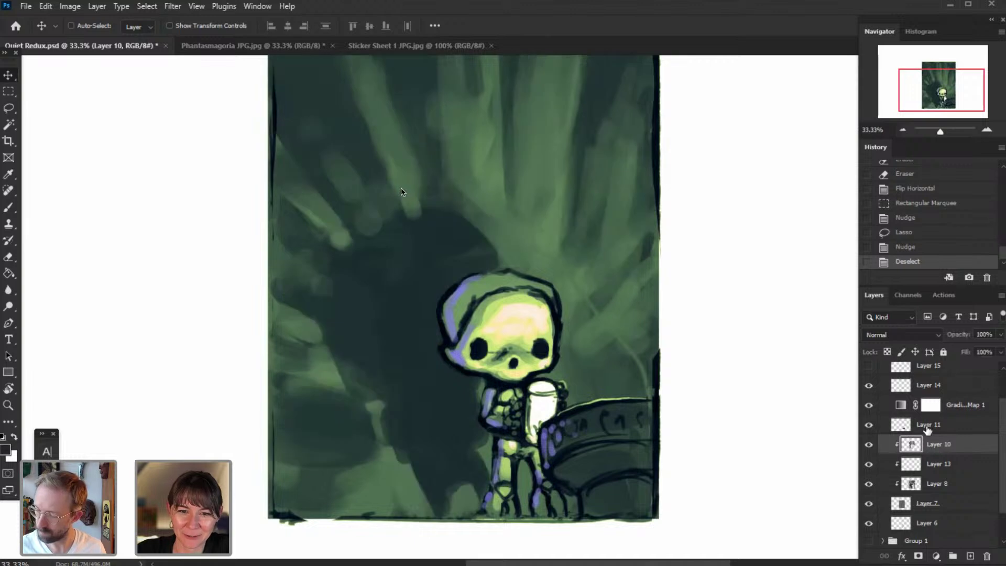
{"action": "left_click", "coordinate": [869, 446]}
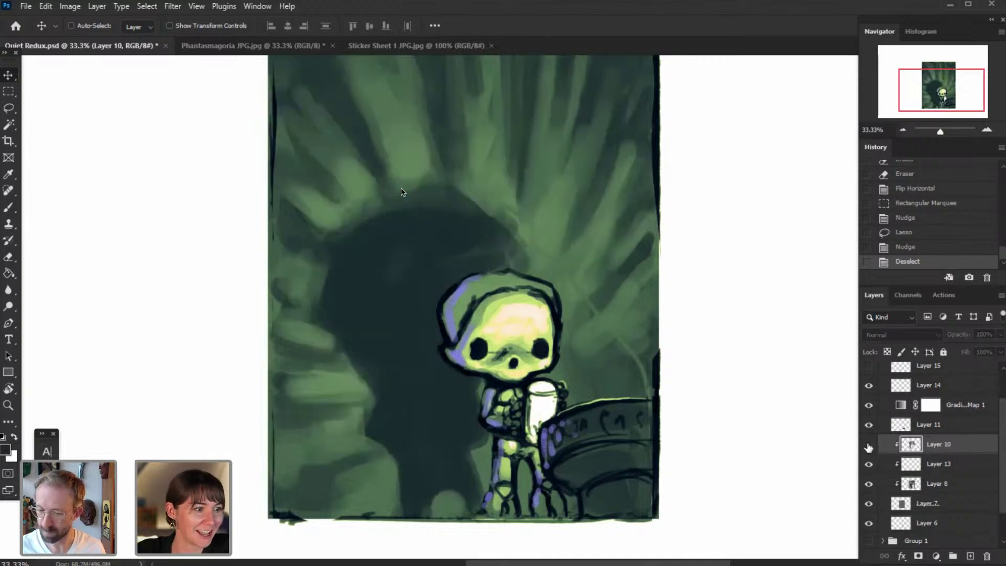
{"action": "left_click", "coordinate": [870, 446]}
{"action": "left_click", "coordinate": [869, 445]}
{"action": "left_click", "coordinate": [869, 446]}
{"action": "left_click", "coordinate": [904, 130]}
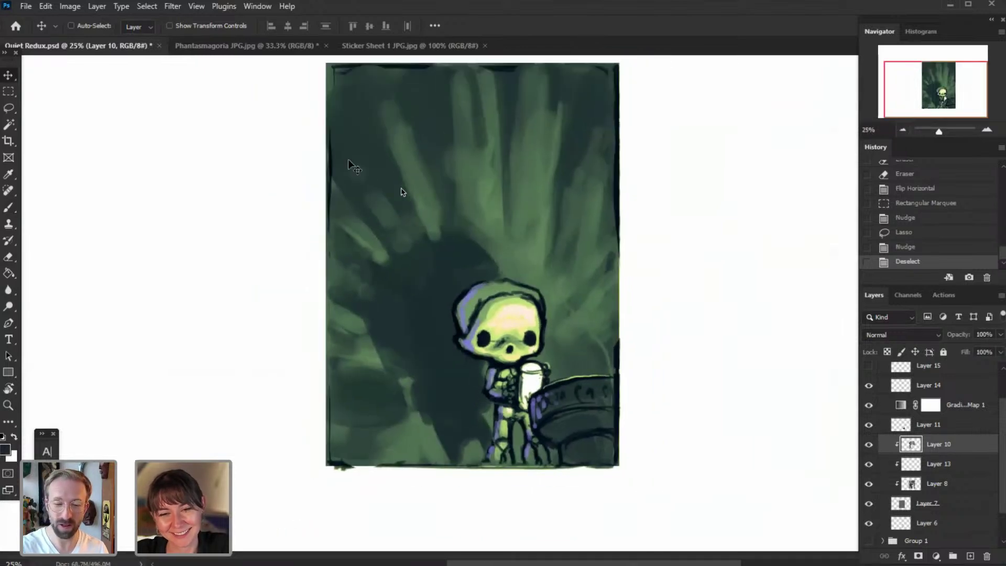
{"action": "key", "text": "Left"}
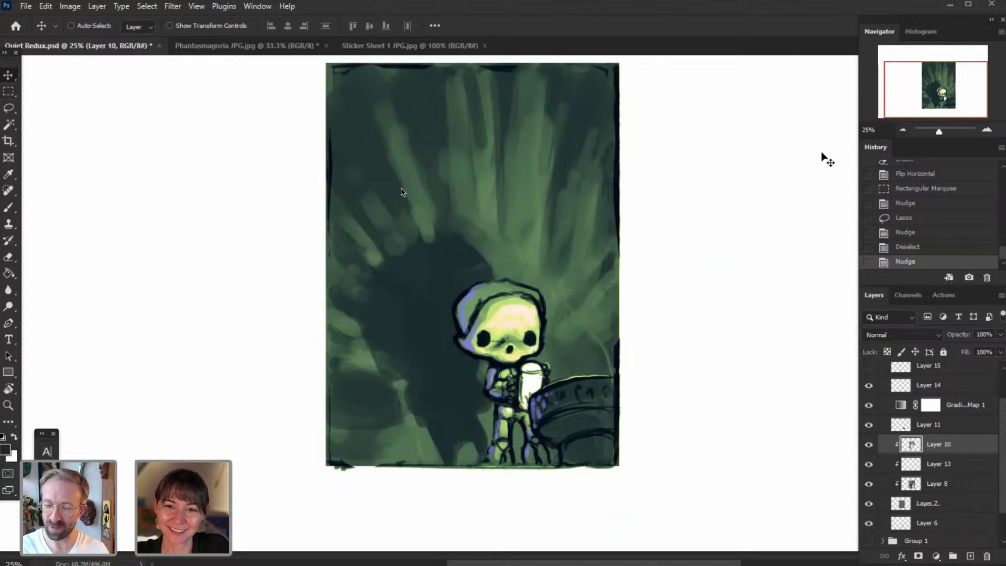
- Hide the gradient map and touch up the shadow behind the skeleton and the background above the rock on Layer 10 with a 91 px brush
{"action": "left_click", "coordinate": [10, 207]}
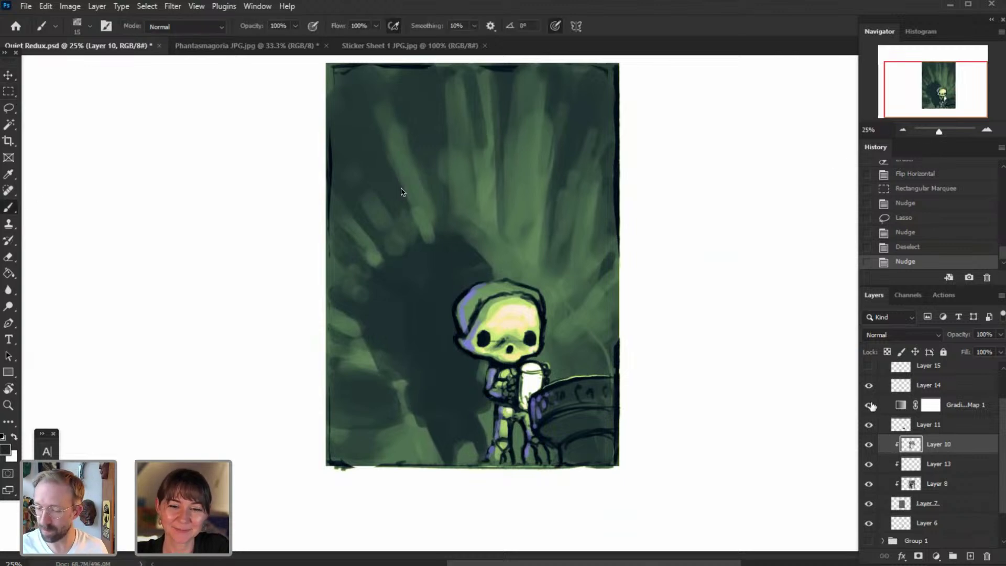
{"action": "key", "text": "ctrl+plus"}
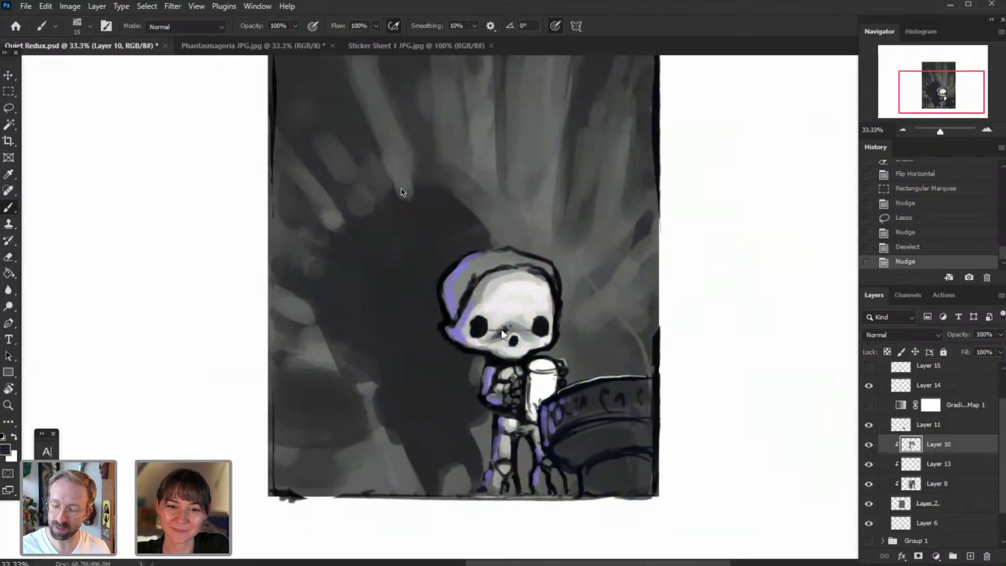
{"action": "right_click", "coordinate": [403, 254]}
{"action": "left_click", "coordinate": [483, 411]}
{"action": "left_click", "coordinate": [498, 285]}
{"action": "mouse_move", "coordinate": [324, 266]}
{"action": "left_mouse_down"}
{"action": "mouse_move", "coordinate": [341, 368]}
{"action": "mouse_move", "coordinate": [383, 373]}
{"action": "mouse_move", "coordinate": [318, 329]}
{"action": "mouse_move", "coordinate": [312, 269]}
{"action": "mouse_move", "coordinate": [391, 368]}
{"action": "mouse_move", "coordinate": [446, 347]}
{"action": "left_mouse_up"}
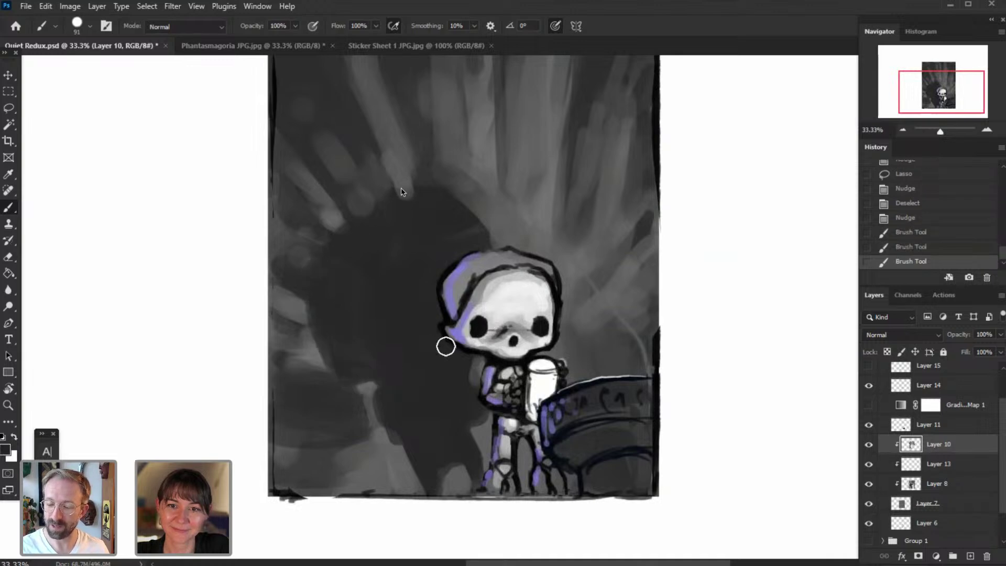
{"action": "left_click_drag", "start_coordinate": [585, 364], "coordinate": [609, 372]}
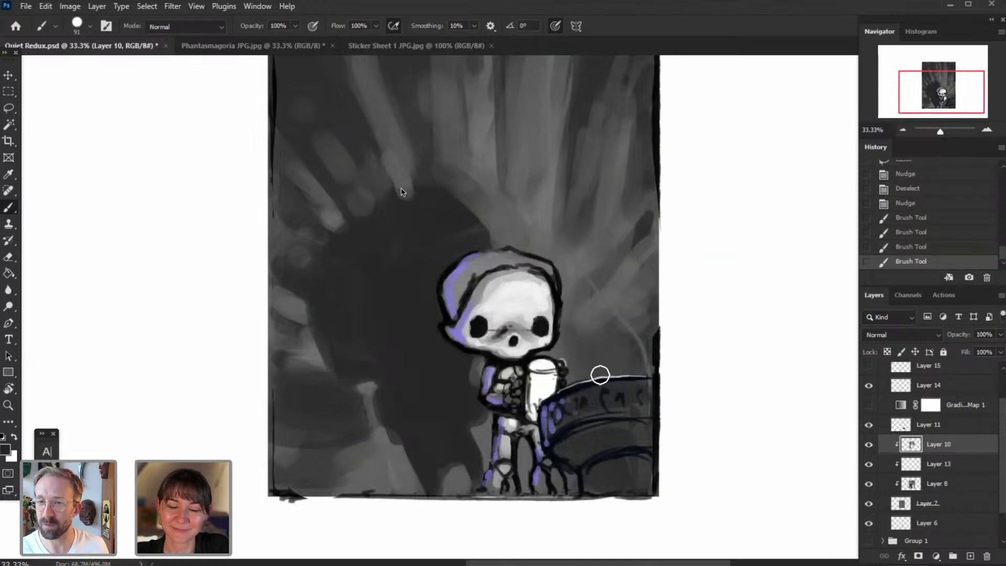
{"action": "left_click_drag", "start_coordinate": [395, 386], "coordinate": [383, 356]}
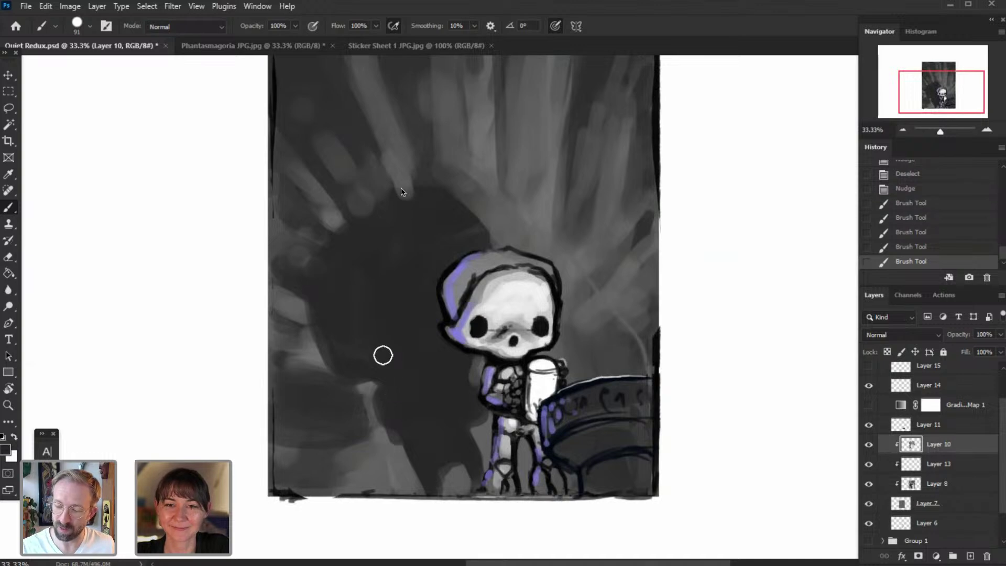
{"action": "left_click_drag", "start_coordinate": [414, 395], "coordinate": [463, 399]}
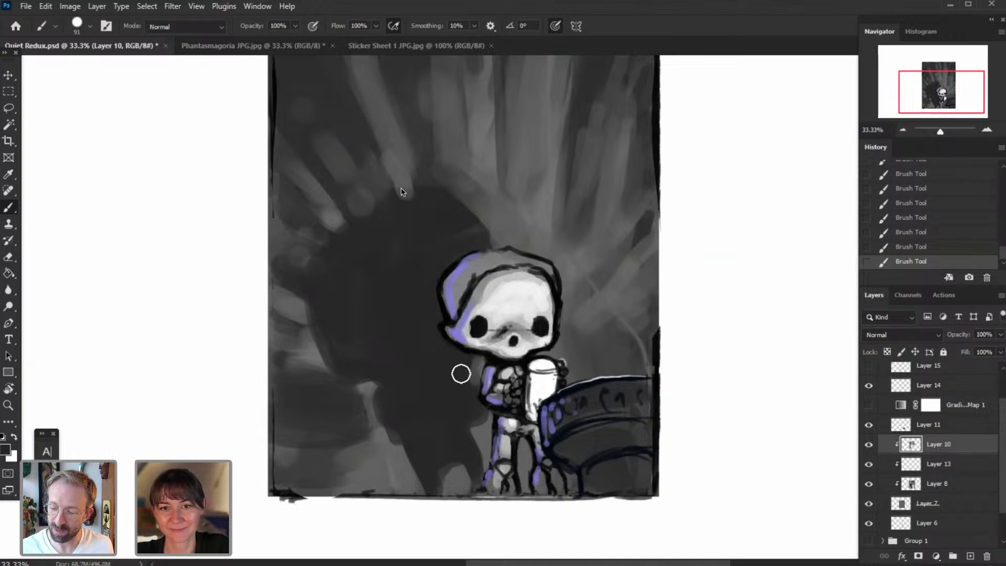
- Erase stray paint below the skull and beside the shoulder on Layer 10 and Layer 8
{"action": "left_click", "coordinate": [8, 257]}
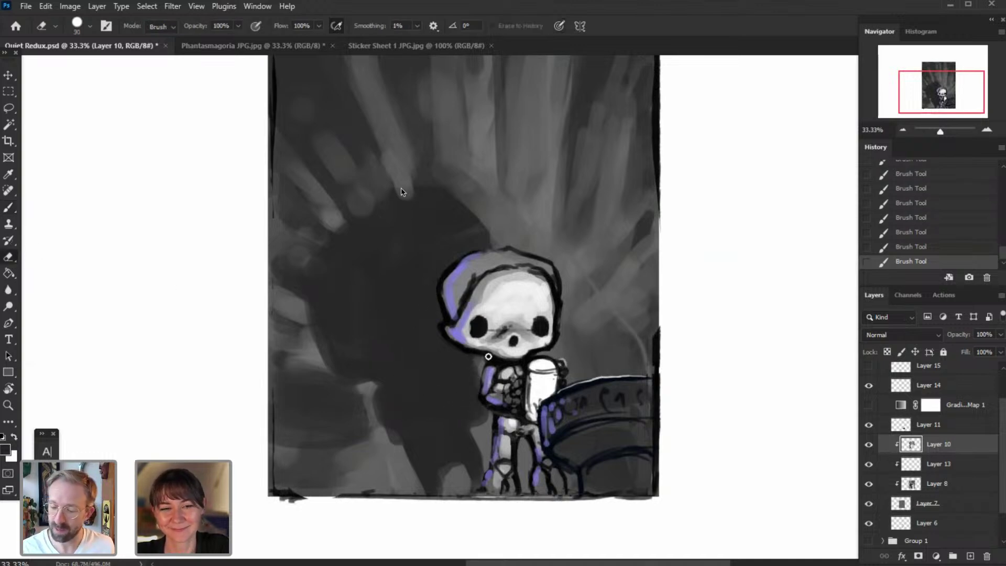
{"action": "left_click", "coordinate": [932, 483]}
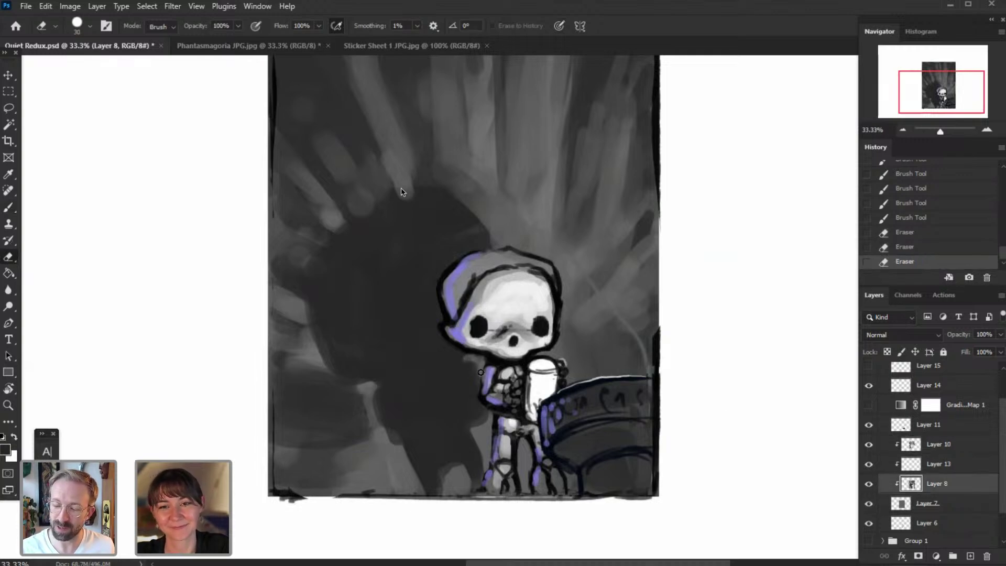
{"action": "left_click_drag", "start_coordinate": [491, 342], "coordinate": [479, 344]}
{"action": "left_click_drag", "start_coordinate": [477, 346], "coordinate": [467, 355]}
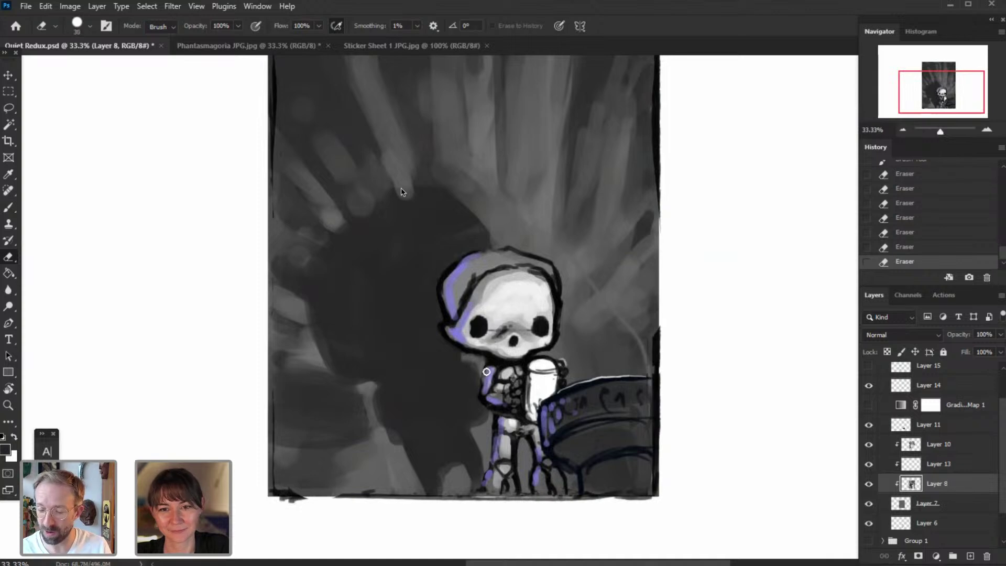
- Trim the upper edge of the shadow above the hood on Layer 8, using an enlarged eraser of up to 250 px
{"action": "key", "text": "bracketright"}
{"action": "key", "text": "bracketright"}
{"action": "key", "text": "bracketright"}
{"action": "key", "text": "bracketright"}
{"action": "key", "text": "bracketright"}
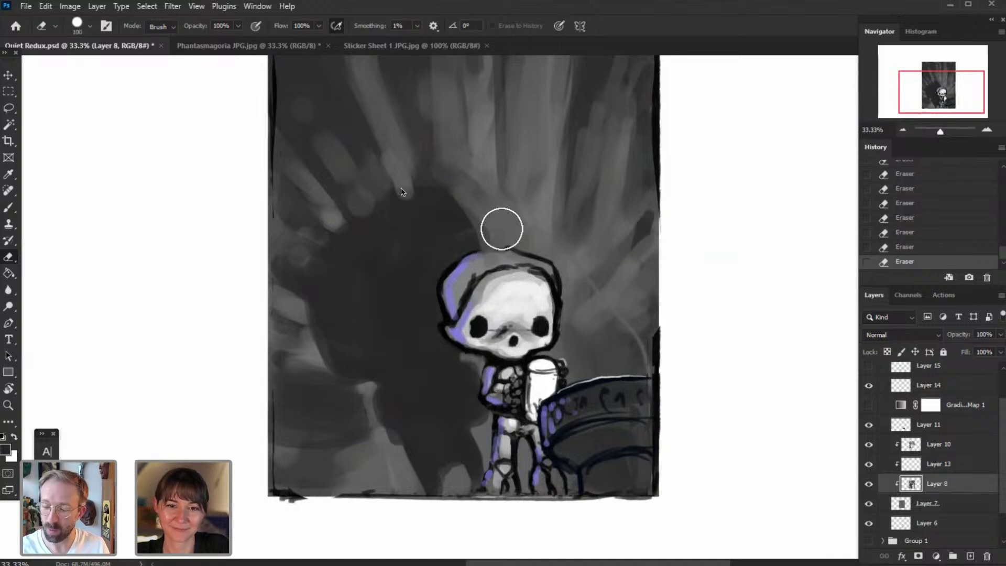
{"action": "key", "text": "bracketleft"}
{"action": "key", "text": "bracketleft"}
{"action": "key", "text": "bracketleft"}
{"action": "key", "text": "bracketright"}
{"action": "key", "text": "bracketright"}
{"action": "key", "text": "bracketright"}
{"action": "key", "text": "bracketright"}
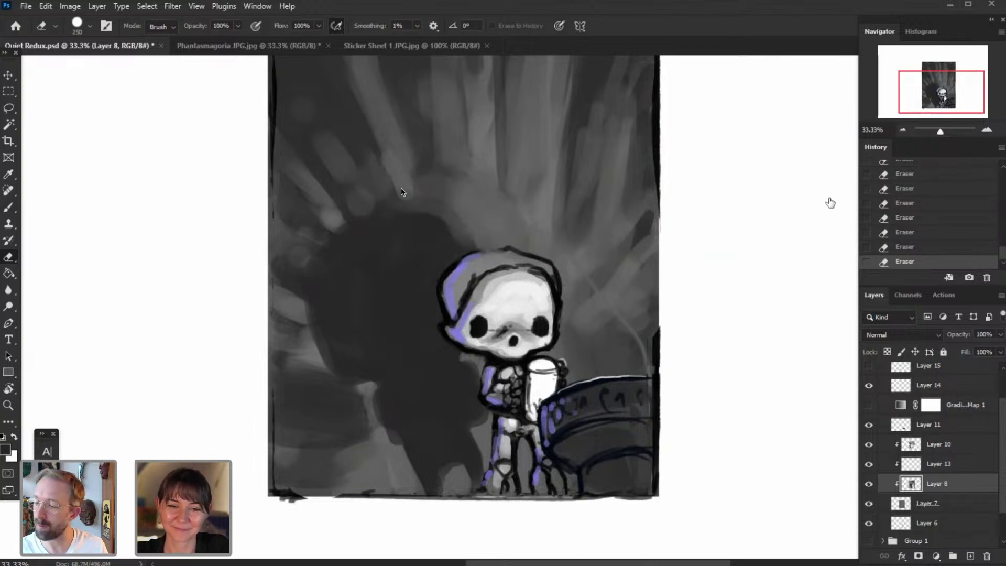
- Repaint the light rays fanning up and left from the shadow on Layer 10, sampling gray from the existing rays
{"action": "key", "text": "ctrl+minus"}
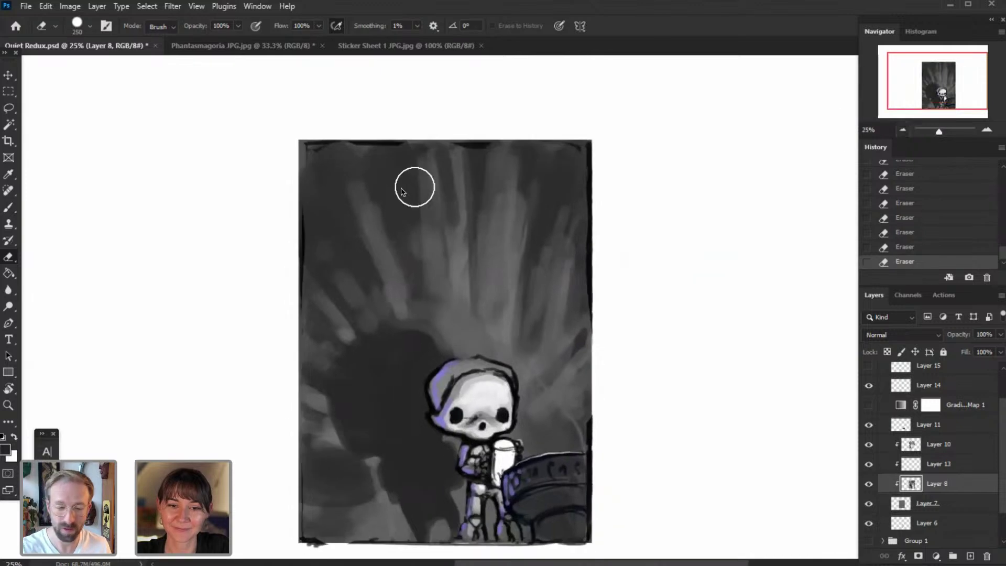
{"action": "left_click", "coordinate": [8, 208]}
{"action": "left_click", "coordinate": [904, 446]}
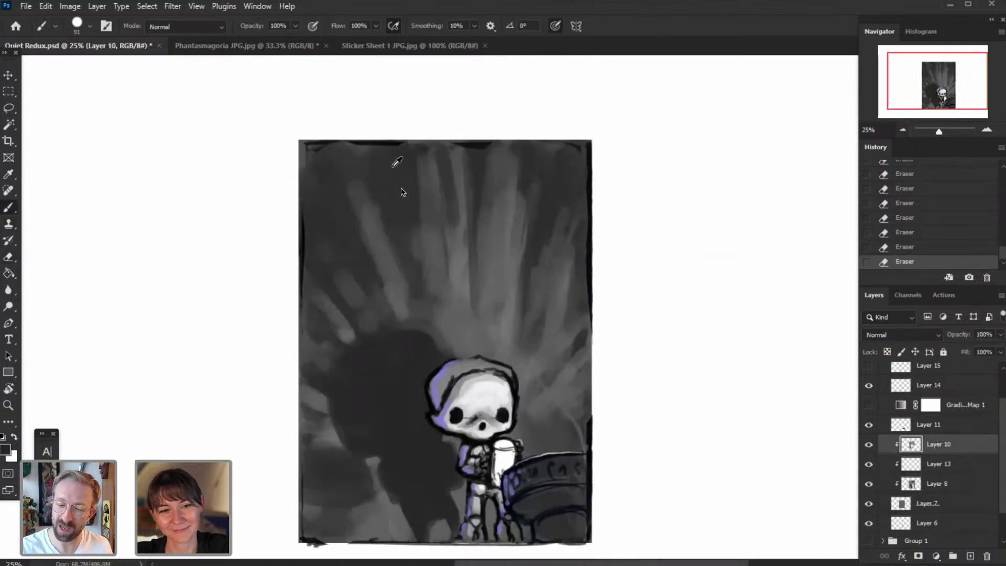
{"action": "left_click_drag", "start_coordinate": [393, 285], "coordinate": [363, 194]}
{"action": "mouse_move", "coordinate": [395, 277]}
{"action": "left_mouse_down"}
{"action": "mouse_move", "coordinate": [379, 237]}
{"action": "mouse_move", "coordinate": [394, 270]}
{"action": "mouse_move", "coordinate": [431, 216]}
{"action": "mouse_move", "coordinate": [369, 193]}
{"action": "left_mouse_up"}
{"action": "left_click", "coordinate": [393, 295], "text": "alt"}
{"action": "left_click_drag", "start_coordinate": [382, 293], "coordinate": [343, 212]}
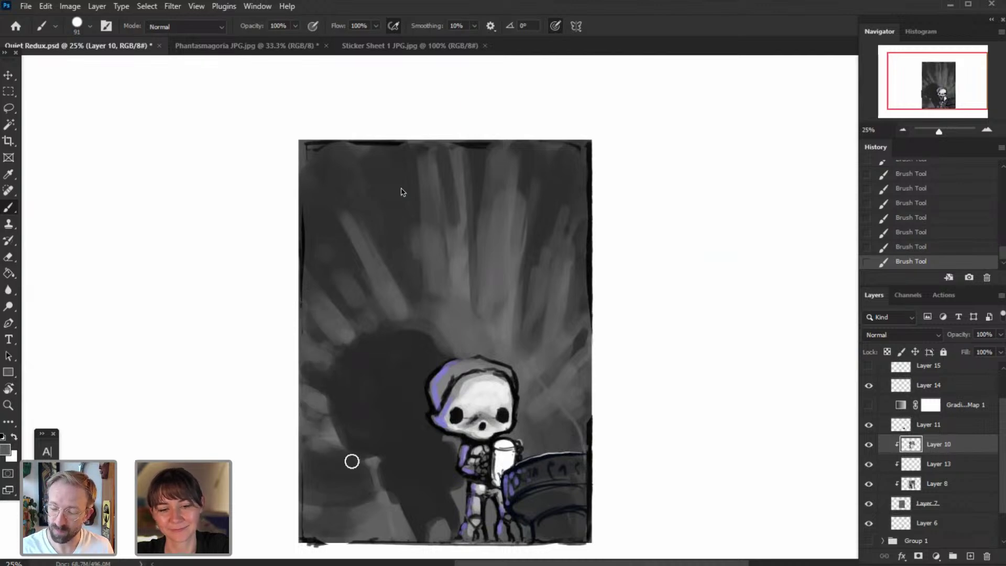
- Paint lighter gray rays across the lower-left background beside the shadow with a brush of about 150 px
{"action": "key", "text": "bracketright"}
{"action": "key", "text": "bracketright"}
{"action": "key", "text": "bracketright"}
{"action": "key", "text": "bracketright"}
{"action": "key", "text": "bracketright"}
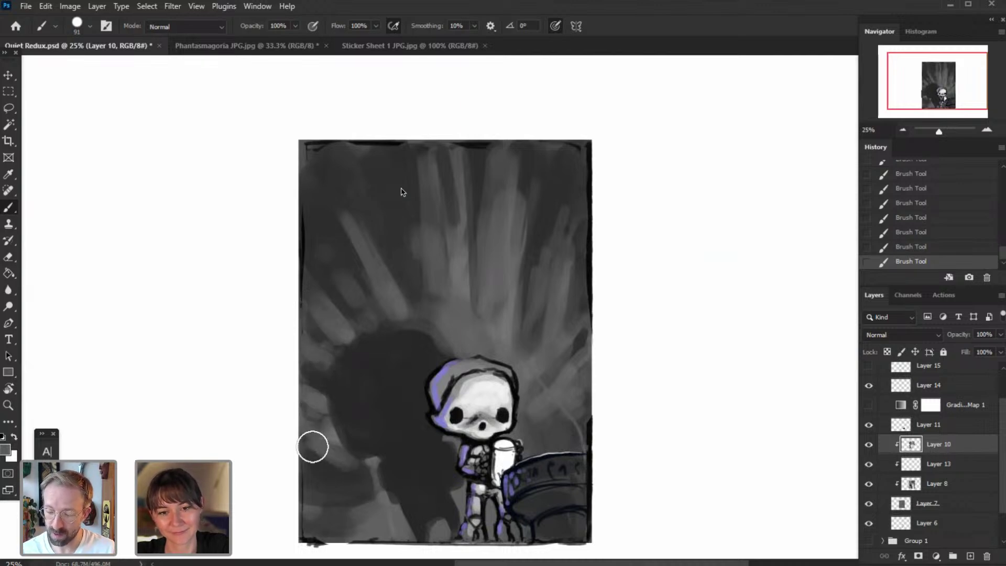
{"action": "key", "text": "bracketleft"}
{"action": "key", "text": "bracketleft"}
{"action": "key", "text": "bracketleft"}
{"action": "mouse_move", "coordinate": [366, 485]}
{"action": "left_mouse_down"}
{"action": "mouse_move", "coordinate": [333, 489]}
{"action": "mouse_move", "coordinate": [366, 486]}
{"action": "mouse_move", "coordinate": [370, 468]}
{"action": "mouse_move", "coordinate": [381, 503]}
{"action": "left_mouse_up"}
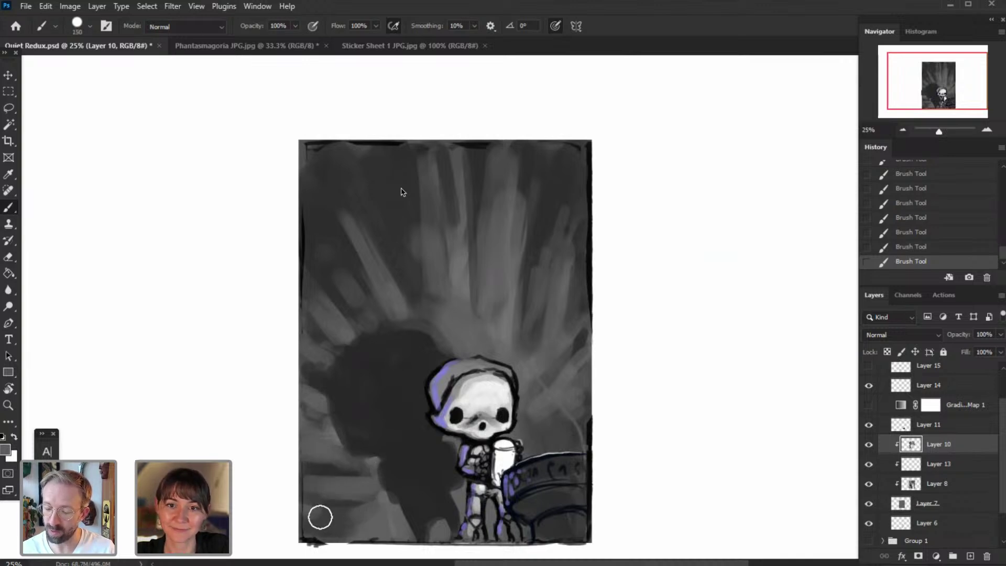
- Darken the background to the right of the skeleton with broad 600 px strokes, undoing and redoing a stroke
{"action": "key", "text": "bracketright"}
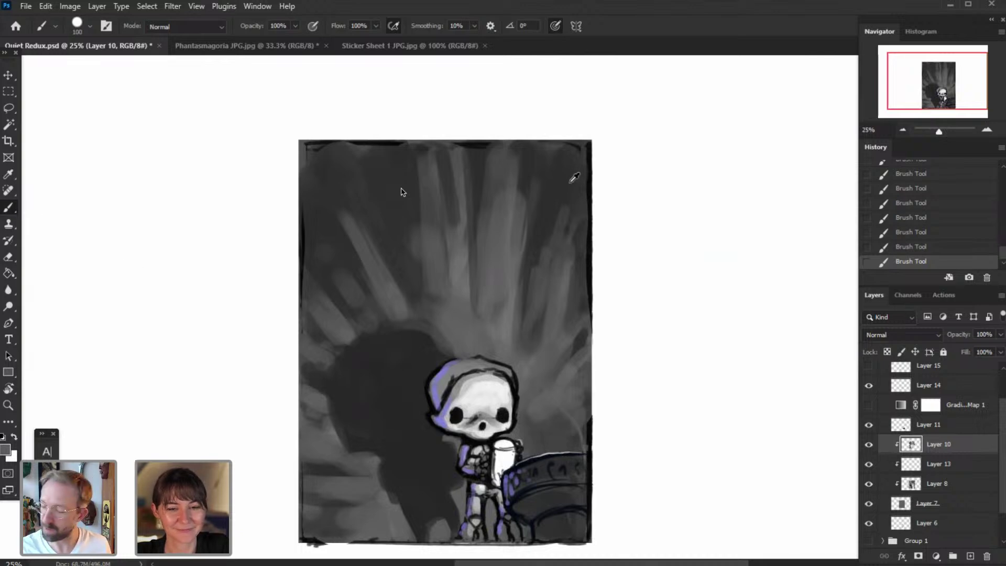
{"action": "key", "text": "bracketright"}
{"action": "key", "text": "bracketright"}
{"action": "key", "text": "bracketright"}
{"action": "key", "text": "bracketright"}
{"action": "key", "text": "bracketright"}
{"action": "key", "text": "bracketright"}
{"action": "key", "text": "bracketright"}
{"action": "key", "text": "bracketright"}
{"action": "key", "text": "bracketright"}
{"action": "key", "text": "bracketright"}
{"action": "key", "text": "bracketright"}
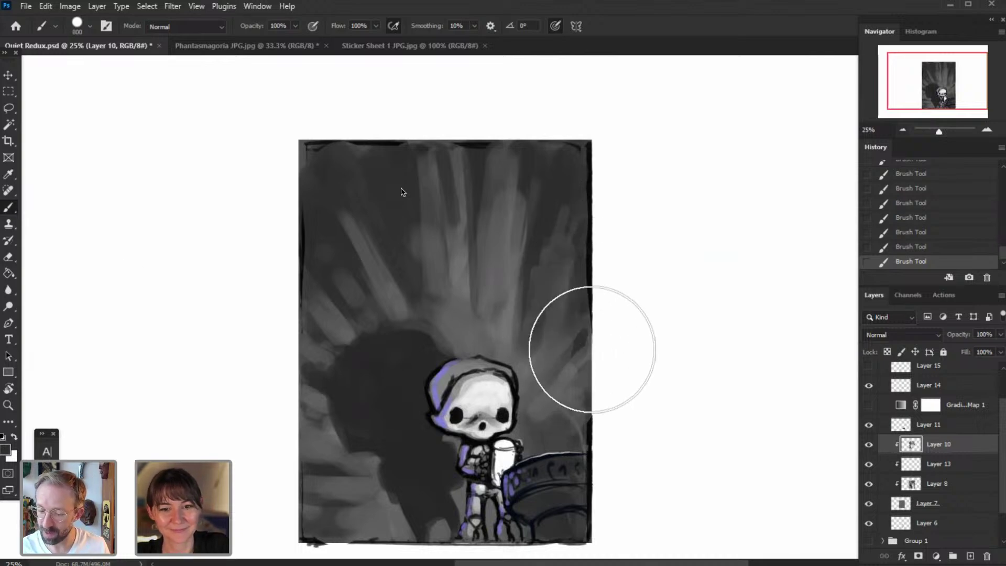
{"action": "mouse_move", "coordinate": [601, 397]}
{"action": "left_mouse_down"}
{"action": "mouse_move", "coordinate": [593, 423]}
{"action": "mouse_move", "coordinate": [564, 281]}
{"action": "mouse_move", "coordinate": [557, 305]}
{"action": "mouse_move", "coordinate": [583, 416]}
{"action": "left_mouse_up"}
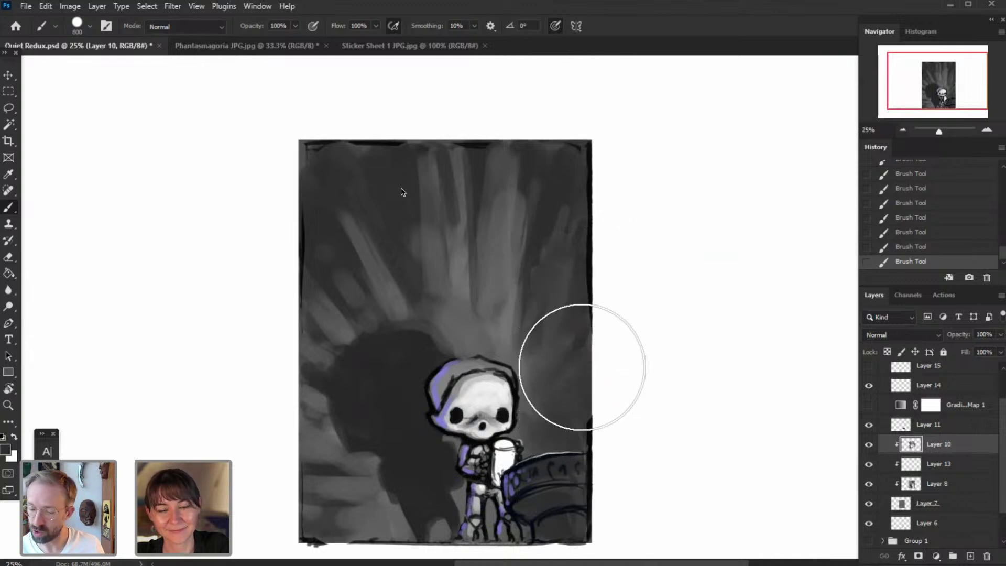
{"action": "key", "text": "ctrl+z"}
{"action": "mouse_move", "coordinate": [573, 303]}
{"action": "left_mouse_down"}
{"action": "mouse_move", "coordinate": [539, 246]}
{"action": "mouse_move", "coordinate": [545, 213]}
{"action": "mouse_move", "coordinate": [526, 292]}
{"action": "left_mouse_up"}
- Soften and darken the rays directly above the hood with the brush reduced from 600 px to 150 px
{"action": "key", "text": "bracketleft"}
{"action": "key", "text": "bracketleft"}
{"action": "key", "text": "bracketleft"}
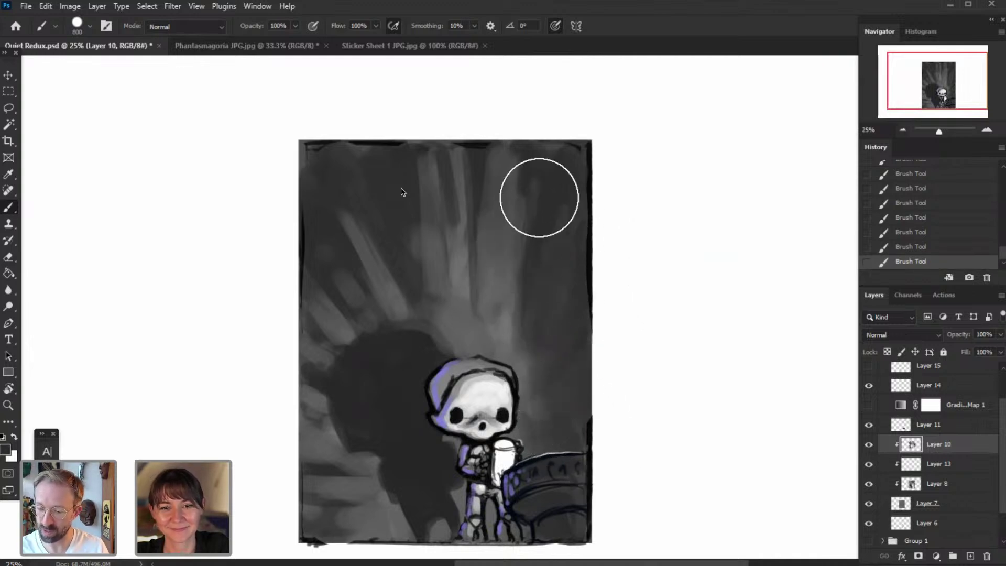
{"action": "key", "text": "bracketleft"}
{"action": "key", "text": "bracketleft"}
{"action": "key", "text": "bracketleft"}
{"action": "key", "text": "bracketleft"}
{"action": "key", "text": "bracketleft"}
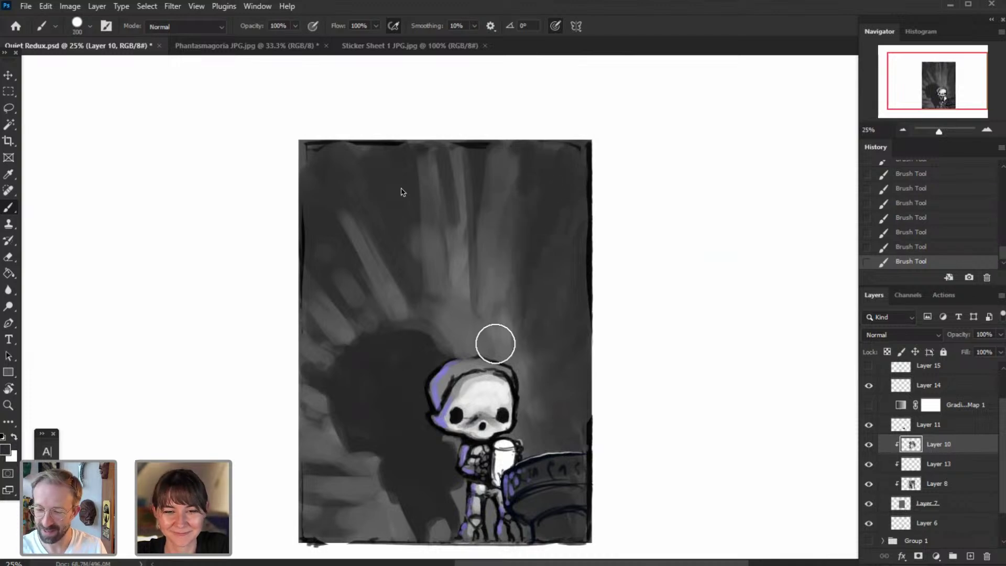
{"action": "key", "text": "bracketleft"}
{"action": "key", "text": "bracketleft"}
{"action": "key", "text": "bracketleft"}
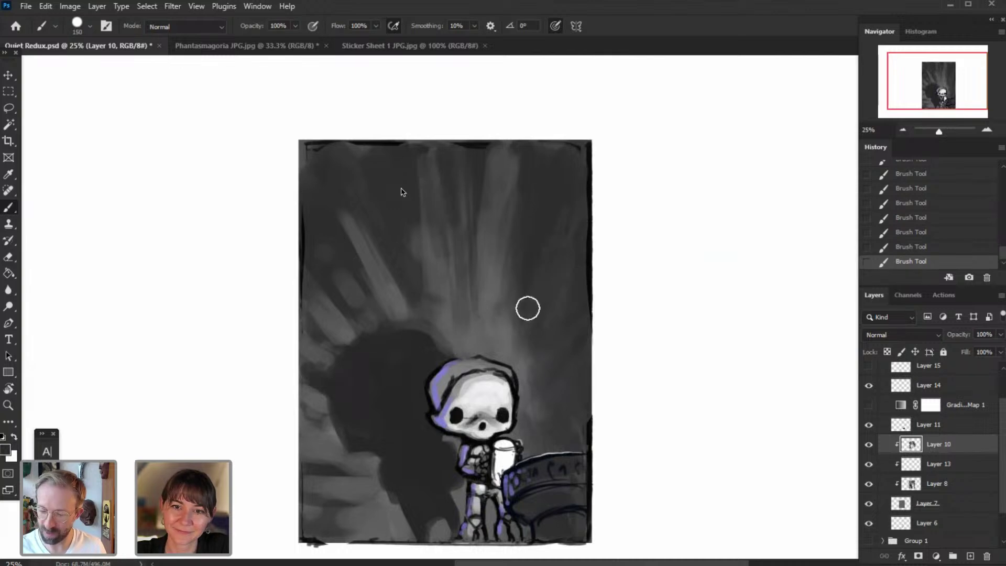
- Check the visibility of Layer 12 and compare the background with Layer 10 off and on
{"action": "left_click_drag", "start_coordinate": [934, 114], "coordinate": [926, 119]}
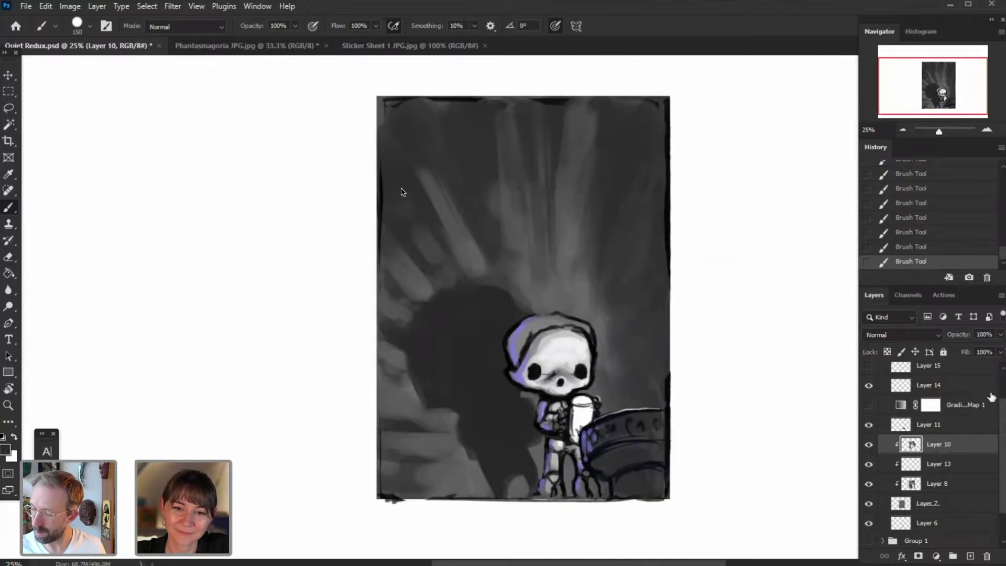
{"action": "scroll", "coordinate": [991, 397], "scroll_direction": "up", "scroll_amount": 2}
{"action": "left_click", "coordinate": [869, 377]}
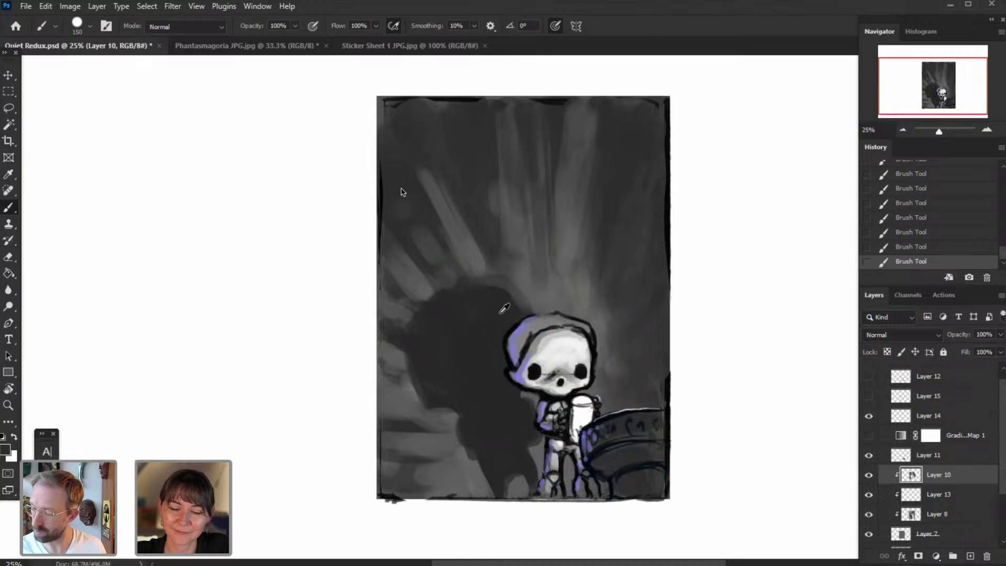
{"action": "left_click", "coordinate": [870, 477]}
{"action": "left_click", "coordinate": [870, 477]}
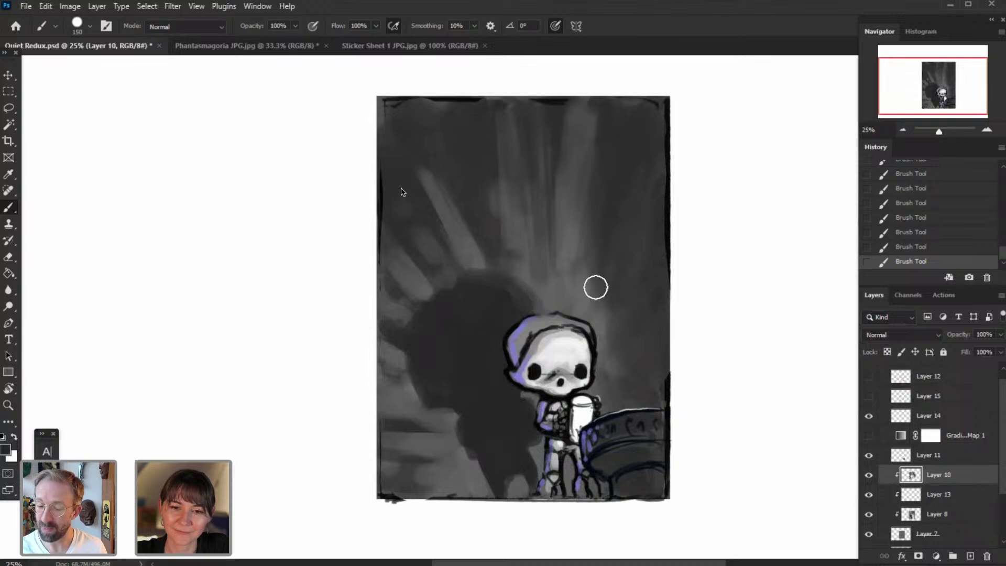
- Sample the lighter gray above the hood and paint four rays fanning out over the shadow's upper left
{"action": "left_click", "coordinate": [560, 295], "text": "alt"}
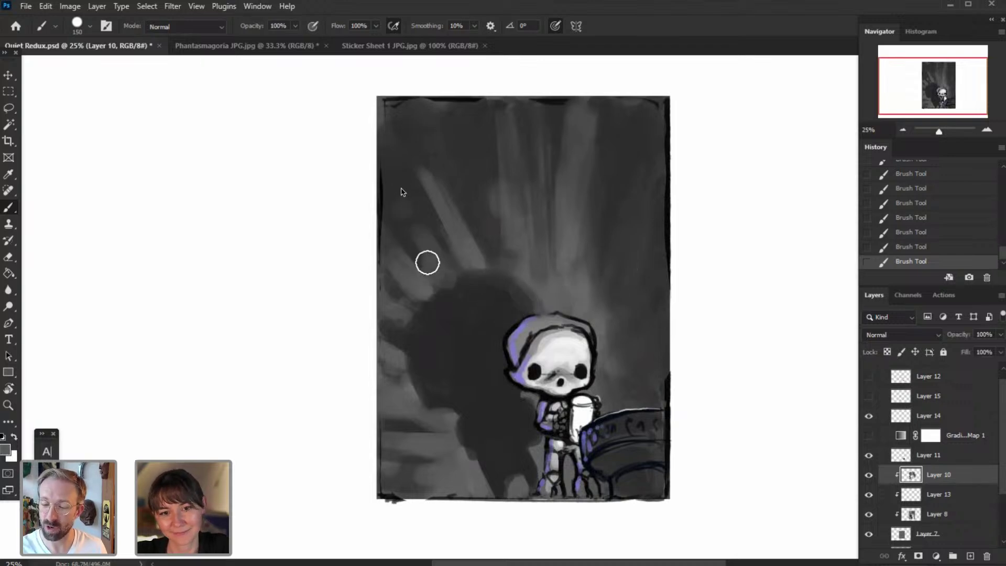
{"action": "left_click_drag", "start_coordinate": [399, 190], "coordinate": [443, 269]}
{"action": "left_click_drag", "start_coordinate": [443, 209], "coordinate": [455, 256]}
{"action": "mouse_move", "coordinate": [427, 161]}
{"action": "left_mouse_down"}
{"action": "mouse_move", "coordinate": [481, 251]}
{"action": "mouse_move", "coordinate": [460, 197]}
{"action": "mouse_move", "coordinate": [495, 249]}
{"action": "left_mouse_up"}
{"action": "left_click_drag", "start_coordinate": [473, 135], "coordinate": [500, 244]}
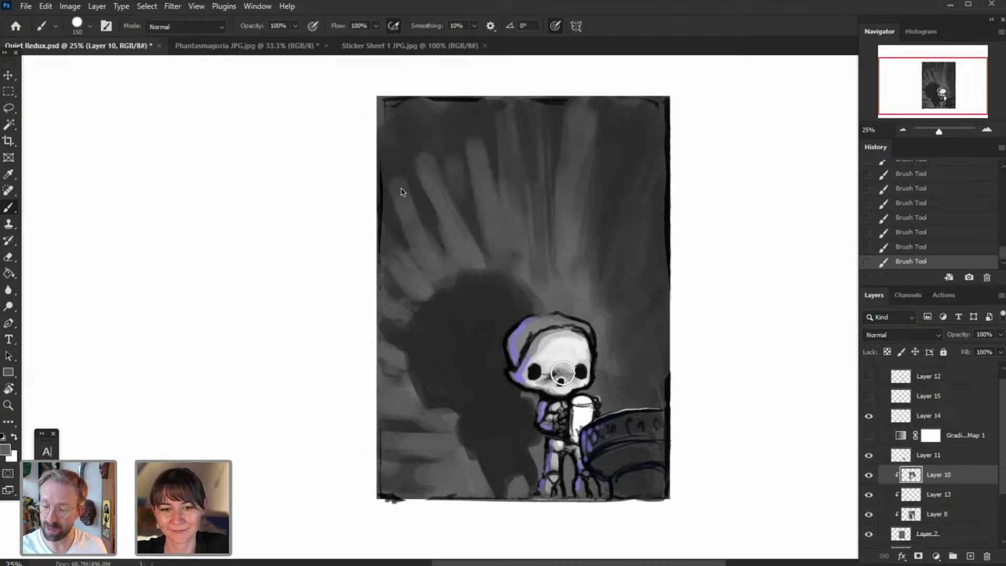
- Enlarge the brush and sweep a broad patch of sampled lighter gray over the background above and left of the shadow
{"action": "key", "text": "bracketright"}
{"action": "key", "text": "bracketright"}
{"action": "key", "text": "bracketright"}
{"action": "key", "text": "bracketright"}
{"action": "key", "text": "bracketright"}
{"action": "left_click", "coordinate": [522, 264], "text": "alt"}
{"action": "mouse_move", "coordinate": [414, 233]}
{"action": "left_mouse_down"}
{"action": "mouse_move", "coordinate": [518, 237]}
{"action": "mouse_move", "coordinate": [429, 176]}
{"action": "mouse_move", "coordinate": [554, 253]}
{"action": "mouse_move", "coordinate": [392, 190]}
{"action": "mouse_move", "coordinate": [468, 238]}
{"action": "mouse_move", "coordinate": [441, 201]}
{"action": "mouse_move", "coordinate": [525, 264]}
{"action": "left_mouse_up"}
- Reduce the brush to 150 px and paint dark streaks between the rays in the upper-left background
{"action": "key", "text": "bracketleft"}
{"action": "key", "text": "bracketleft"}
{"action": "key", "text": "bracketleft"}
{"action": "key", "text": "bracketleft"}
{"action": "key", "text": "bracketleft"}
{"action": "key", "text": "bracketleft"}
{"action": "mouse_move", "coordinate": [491, 115]}
{"action": "left_mouse_down"}
{"action": "mouse_move", "coordinate": [489, 203]}
{"action": "mouse_move", "coordinate": [502, 236]}
{"action": "left_mouse_up"}
{"action": "left_click_drag", "start_coordinate": [498, 144], "coordinate": [506, 246]}
{"action": "left_click_drag", "start_coordinate": [445, 124], "coordinate": [467, 204]}
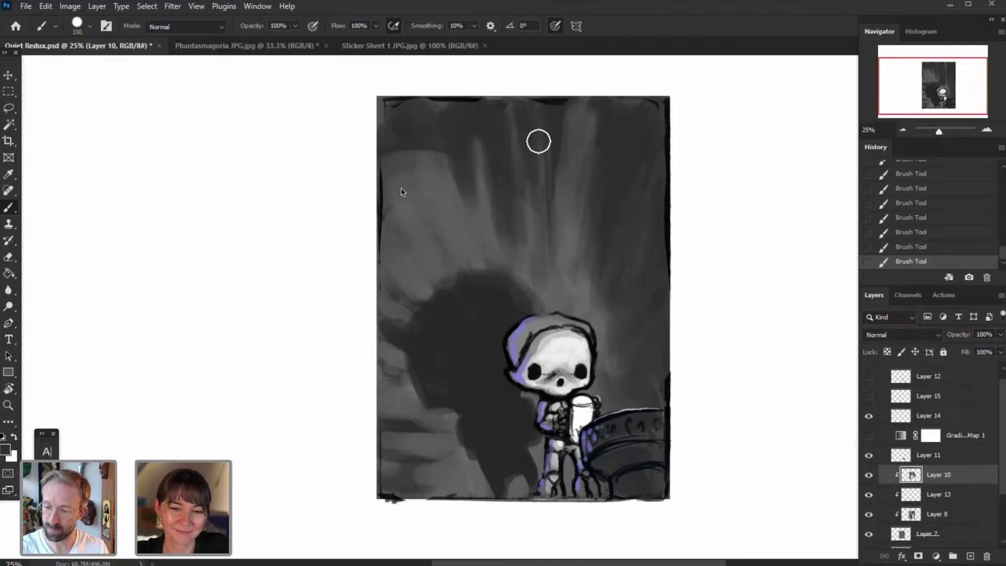
- Darken the bright rays above the hood and add a dark streak near the page's upper-left edge
{"action": "left_click_drag", "start_coordinate": [559, 138], "coordinate": [562, 309]}
{"action": "left_click_drag", "start_coordinate": [391, 160], "coordinate": [393, 243]}
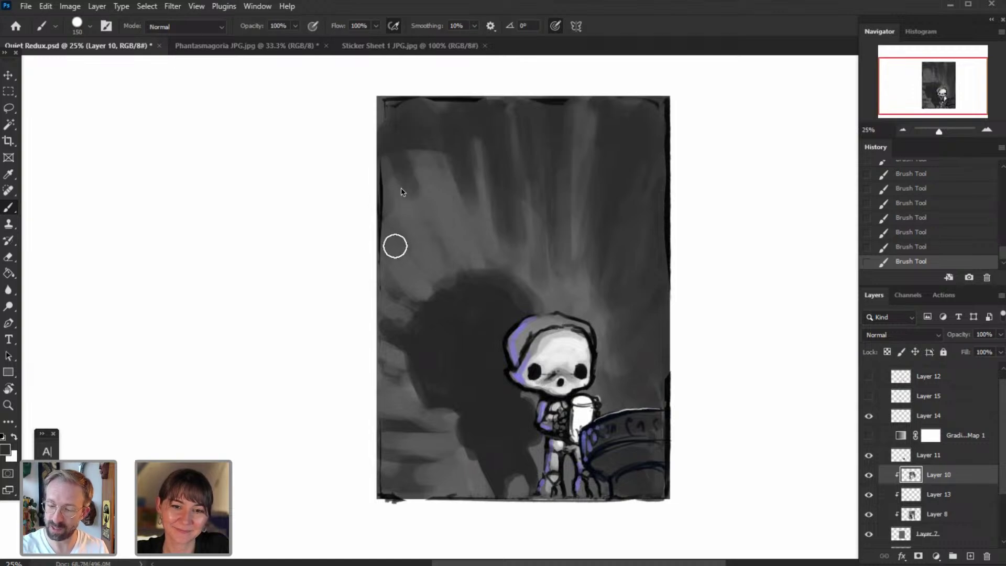
{"action": "left_click_drag", "start_coordinate": [591, 126], "coordinate": [583, 265]}
{"action": "mouse_move", "coordinate": [589, 128]}
{"action": "left_mouse_down"}
{"action": "mouse_move", "coordinate": [573, 116]}
{"action": "mouse_move", "coordinate": [598, 140]}
{"action": "mouse_move", "coordinate": [604, 125]}
{"action": "mouse_move", "coordinate": [577, 139]}
{"action": "left_mouse_up"}
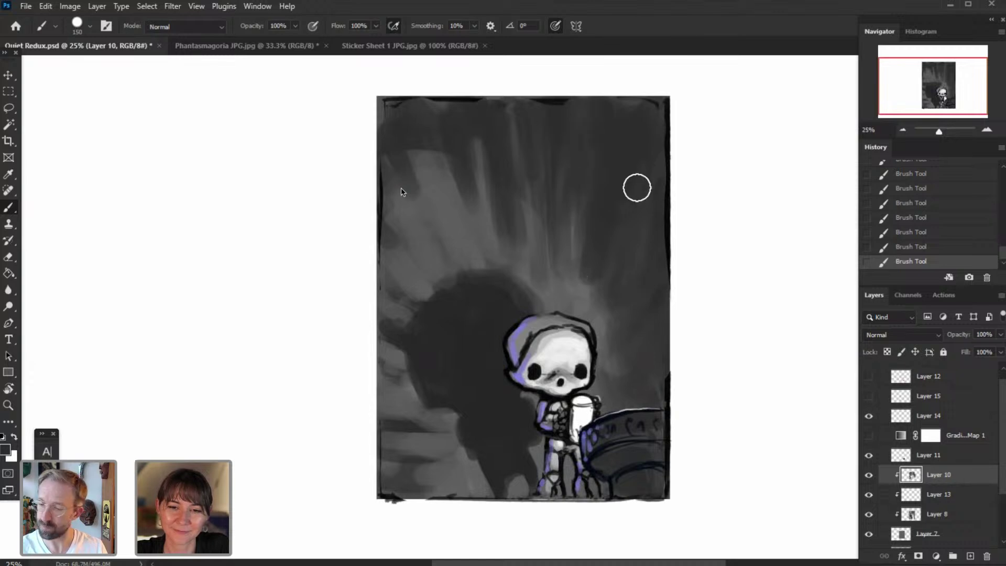
- Trim the shadow's left edge with sampled lighter gray at 70 px, and tone down the thin upper ray with sampled dark gray
{"action": "key", "text": "bracketright"}
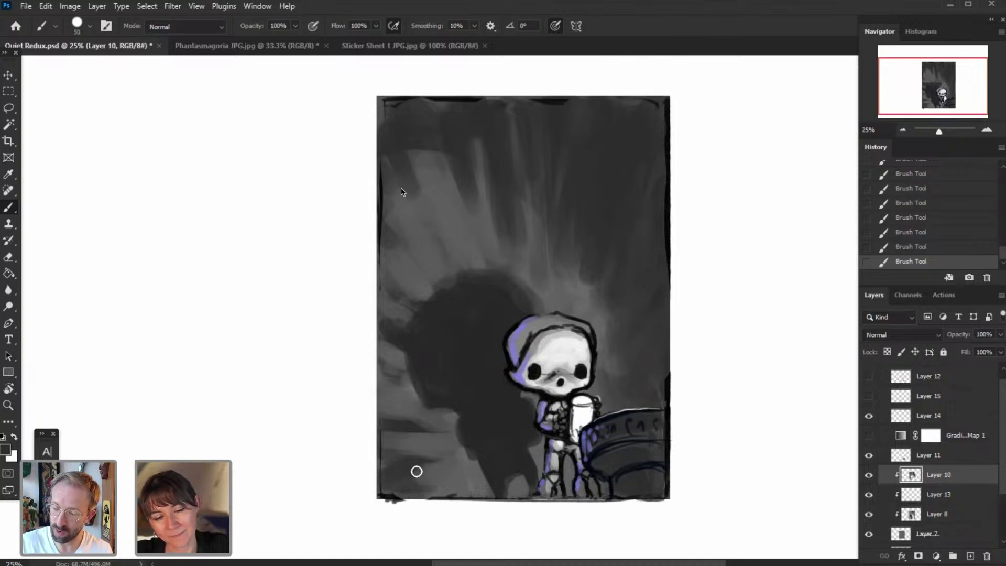
{"action": "left_click", "coordinate": [425, 448], "text": "alt"}
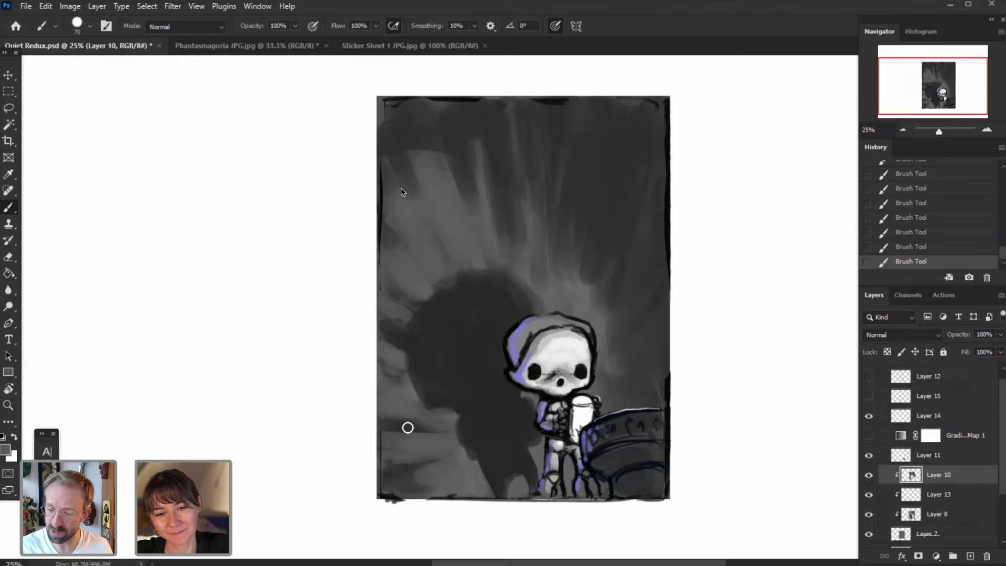
{"action": "left_click_drag", "start_coordinate": [387, 325], "coordinate": [397, 343]}
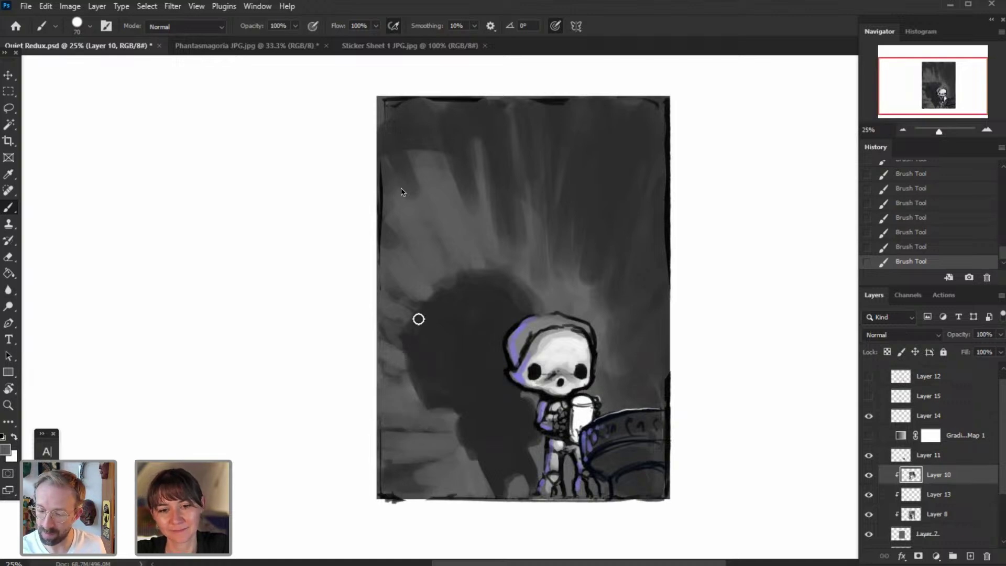
{"action": "left_click", "coordinate": [501, 122], "text": "alt"}
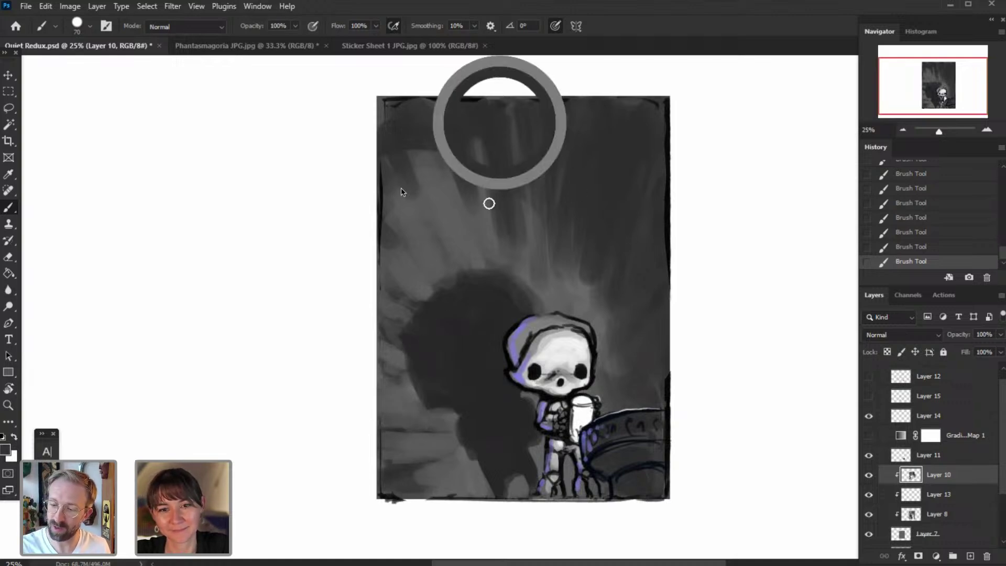
{"action": "left_click_drag", "start_coordinate": [482, 144], "coordinate": [485, 189]}
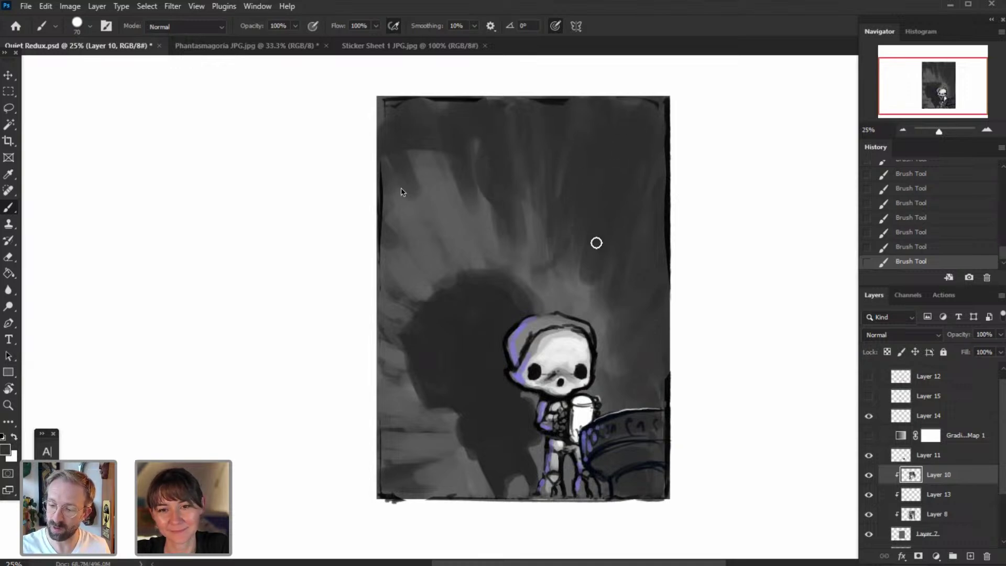
- Add a dark drip between the upper-left rays and dab sampled lighter gray eye spots at 50 px across the dark background
{"action": "mouse_move", "coordinate": [441, 155]}
{"action": "left_mouse_down"}
{"action": "mouse_move", "coordinate": [444, 182]}
{"action": "mouse_move", "coordinate": [468, 214]}
{"action": "left_mouse_up"}
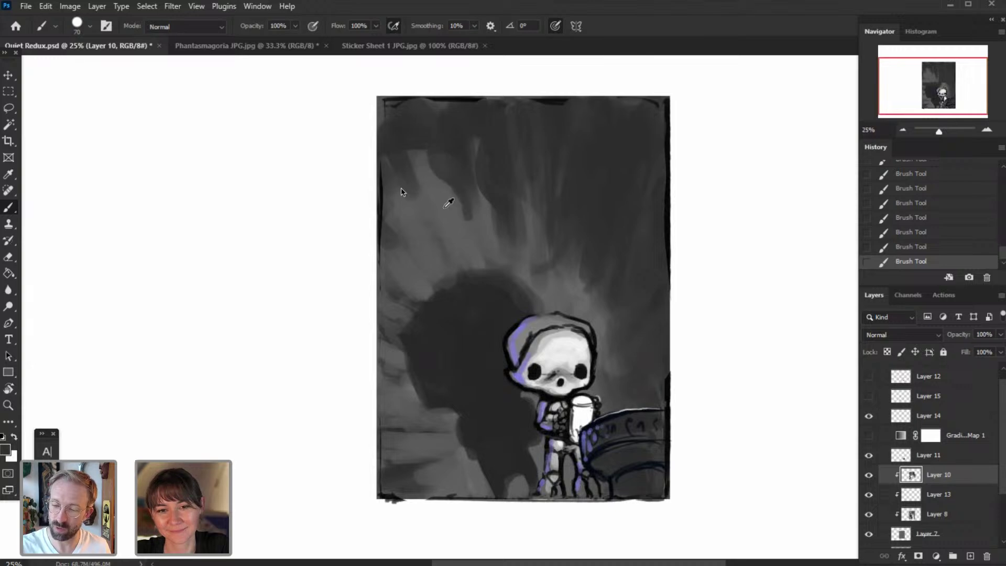
{"action": "left_click", "coordinate": [443, 166], "text": "alt"}
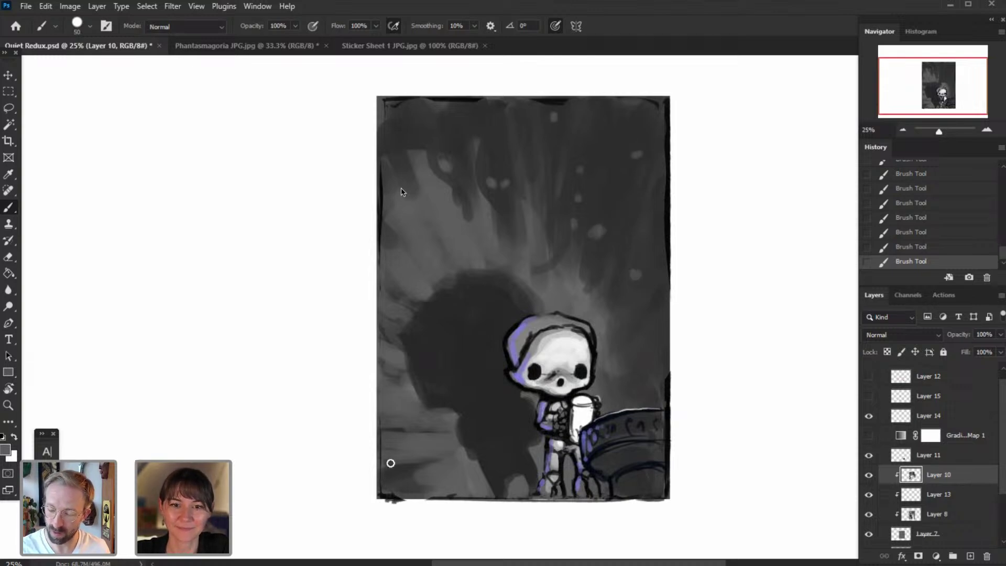
{"action": "left_click_drag", "start_coordinate": [400, 477], "coordinate": [415, 461]}
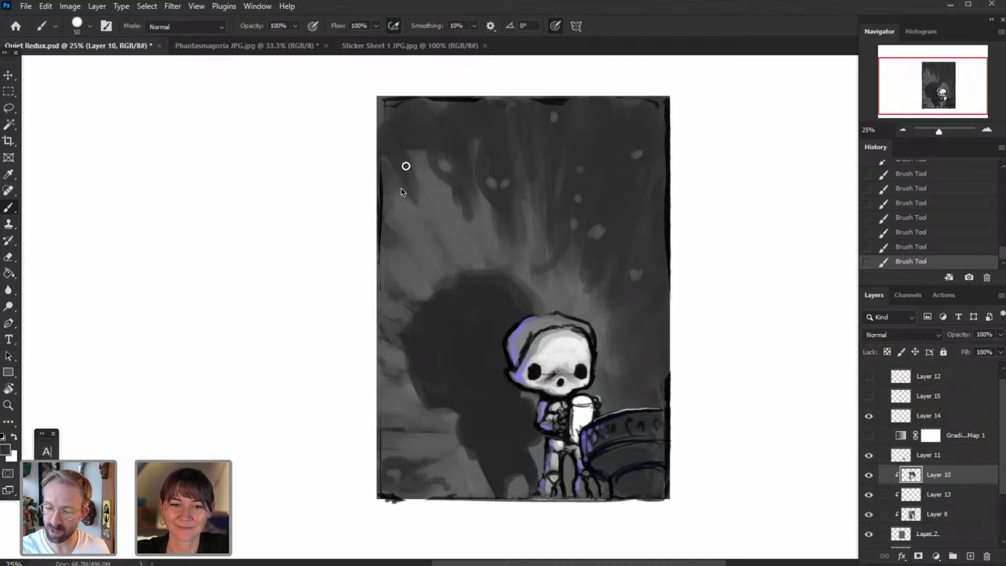
- Enlarge the brush to 125 px and save the document
{"action": "key", "text": "bracketright"}
{"action": "key", "text": "bracketright"}
{"action": "key", "text": "bracketright"}
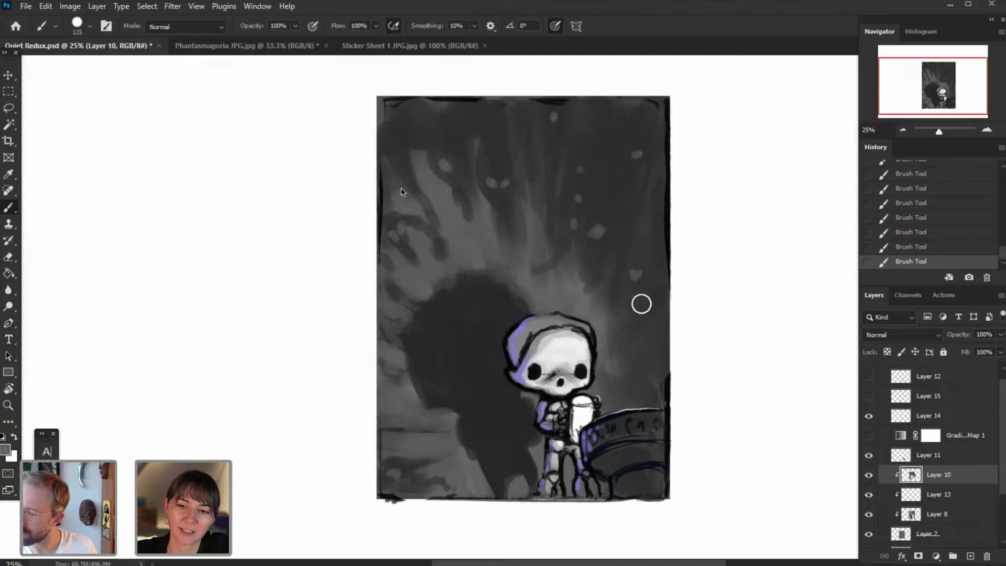
{"action": "key", "text": "ctrl+z"}
{"action": "key", "text": "ctrl+shift+z"}
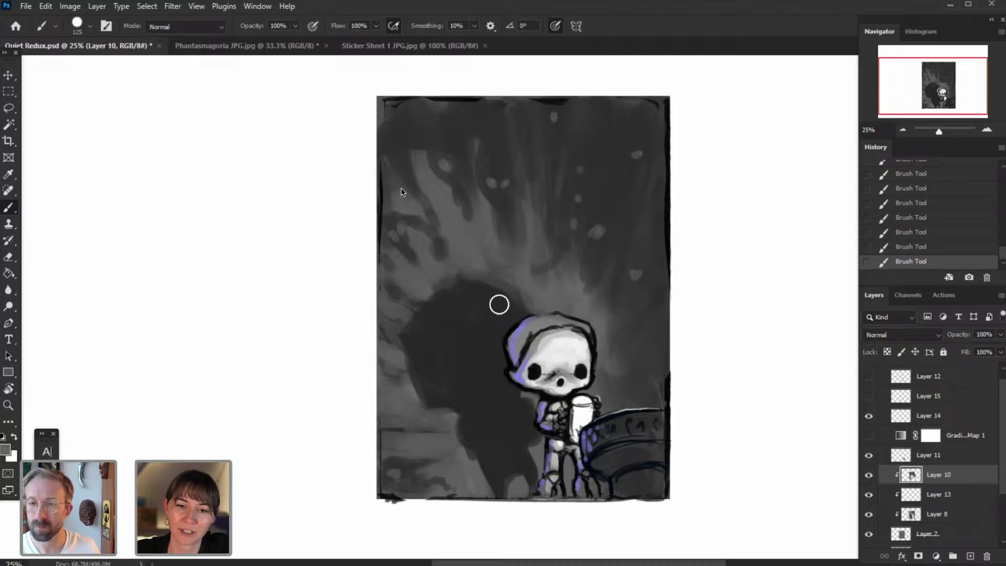
{"action": "key", "text": "alt+f"}
{"action": "left_click", "coordinate": [43, 143]}
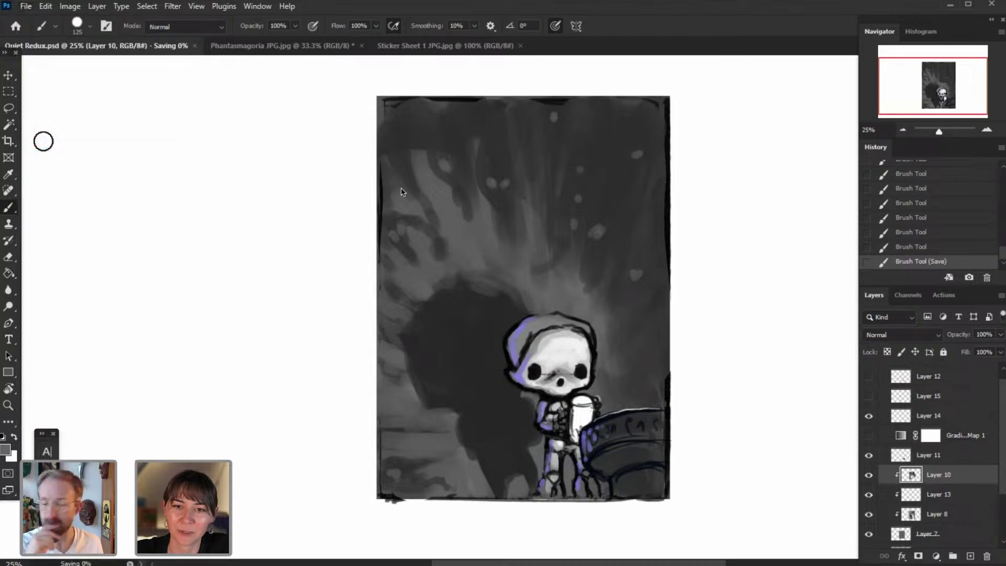
- Check the painting up close, toggling the visibility of the gradient map and Layer 15
{"action": "left_click", "coordinate": [870, 436]}
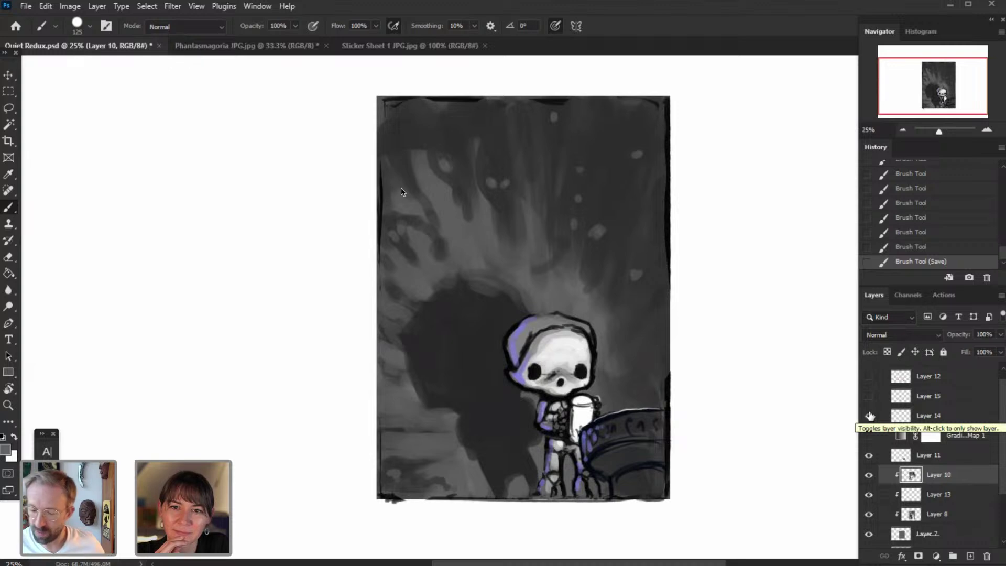
{"action": "left_click", "coordinate": [985, 128]}
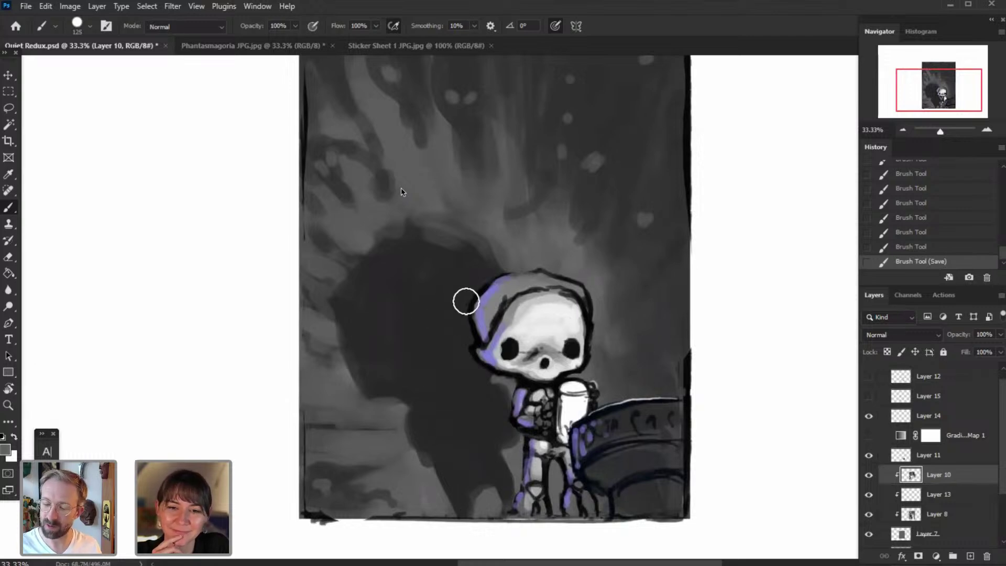
{"action": "left_click_drag", "start_coordinate": [932, 96], "coordinate": [933, 93]}
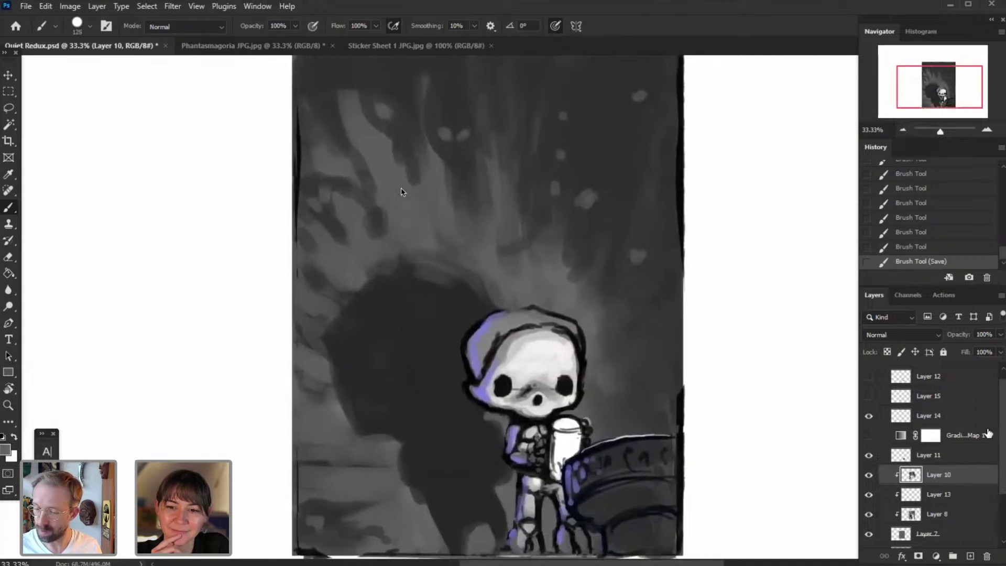
{"action": "scroll", "coordinate": [872, 413], "scroll_direction": "up", "scroll_amount": 1}
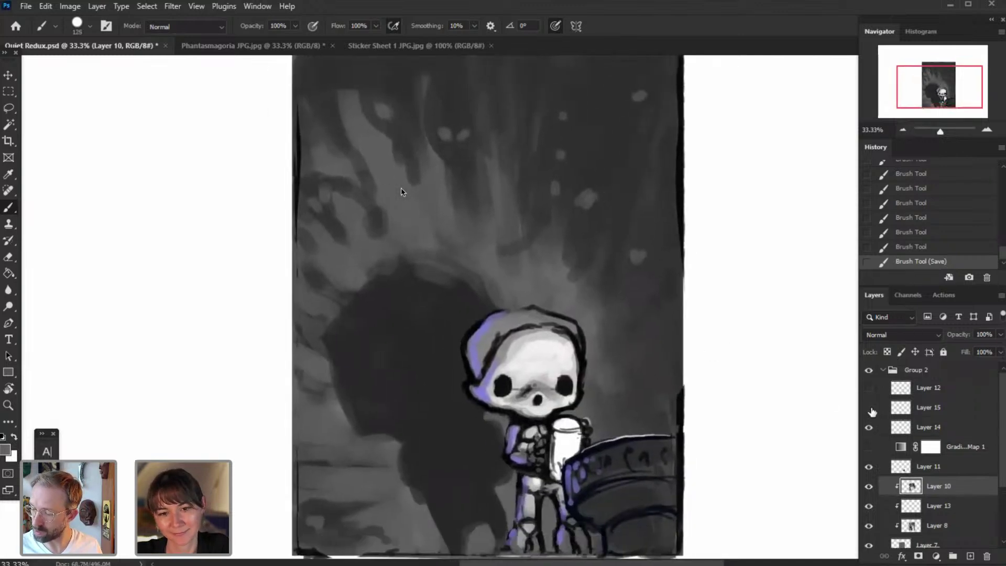
{"action": "left_click", "coordinate": [870, 407]}
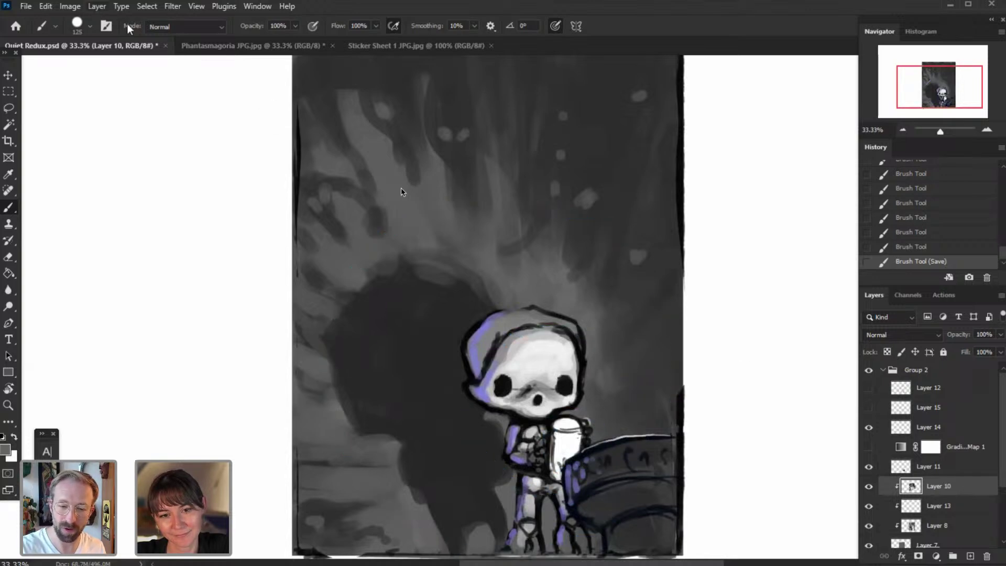
- Create a new unclipped layer above Layer 10, and sample the shadow's dark gray for a 50 px brush
{"action": "left_click", "coordinate": [97, 7]}
{"action": "mouse_move", "coordinate": [128, 24]}
{"action": "left_click", "coordinate": [255, 22]}
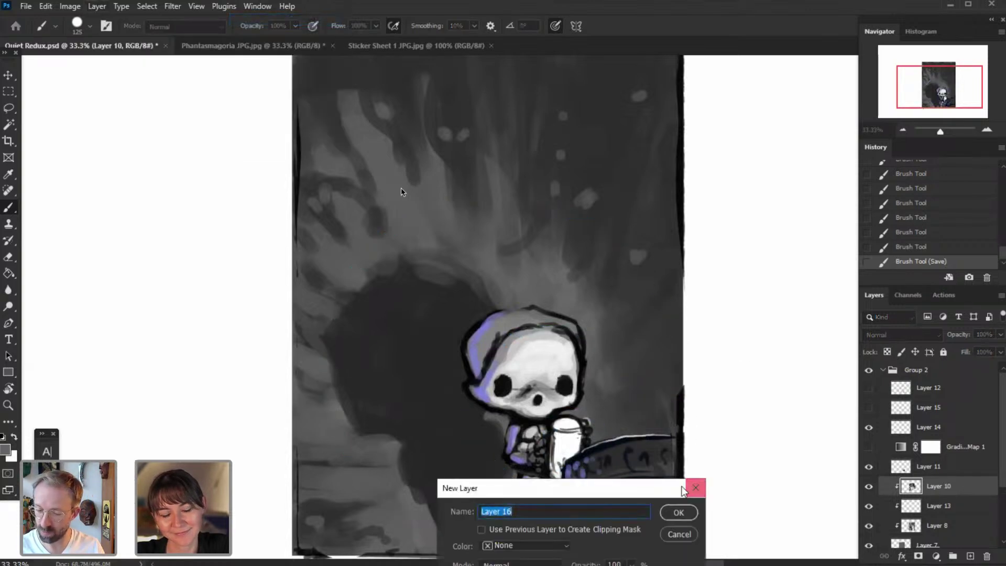
{"action": "left_click", "coordinate": [679, 513]}
{"action": "key", "text": "bracketleft"}
{"action": "key", "text": "bracketleft"}
{"action": "key", "text": "bracketleft"}
{"action": "key", "text": "bracketleft"}
{"action": "left_click", "coordinate": [427, 339], "text": "alt"}
- Paint thin dark streaks on the new layer, running down the background above the shadow and around the right side of the hood
{"action": "left_click_drag", "start_coordinate": [482, 87], "coordinate": [524, 297]}
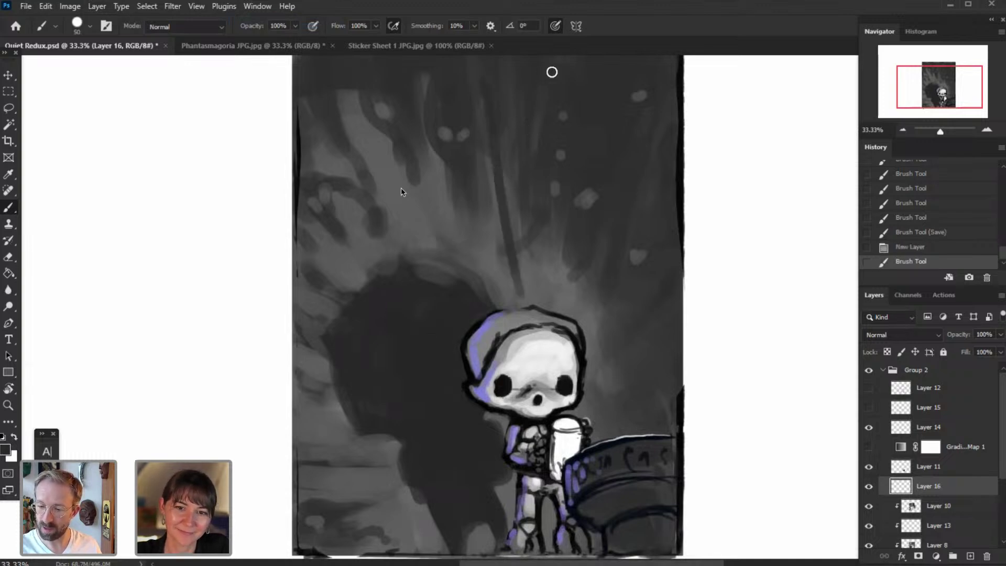
{"action": "key", "text": "ctrl+z"}
{"action": "left_click_drag", "start_coordinate": [558, 95], "coordinate": [580, 314]}
{"action": "left_click_drag", "start_coordinate": [565, 115], "coordinate": [584, 313]}
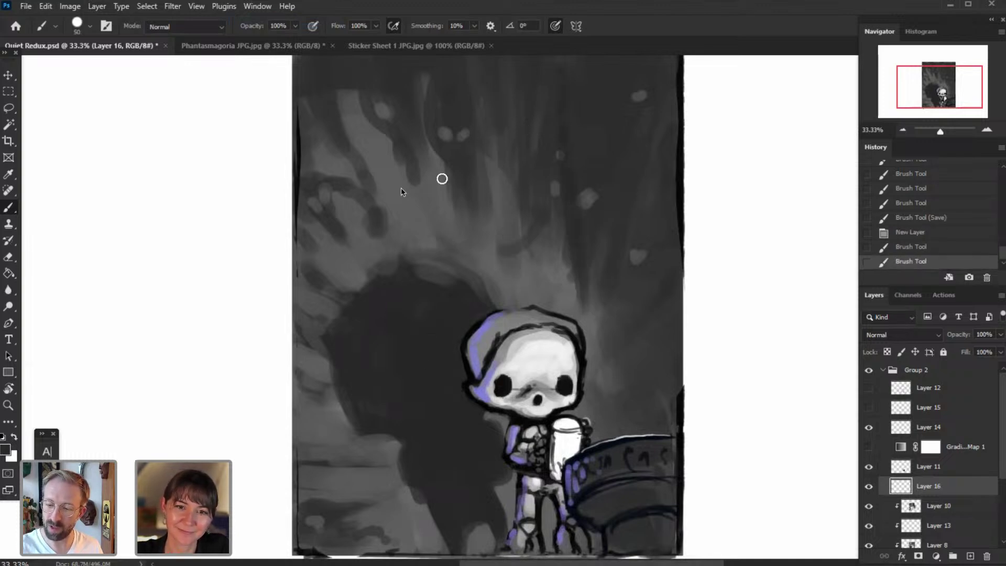
{"action": "left_click_drag", "start_coordinate": [344, 90], "coordinate": [397, 271]}
{"action": "key", "text": "ctrl+z"}
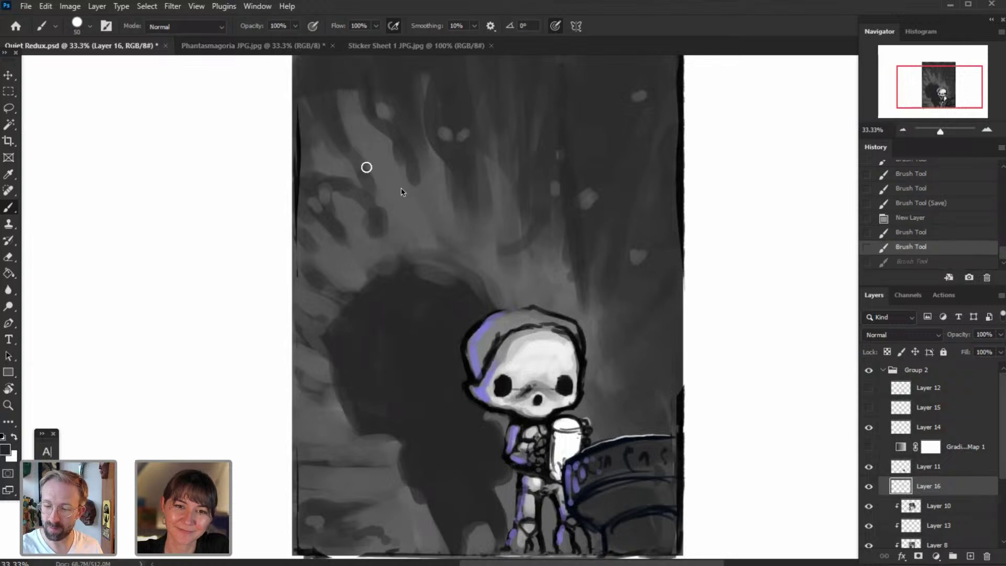
{"action": "key", "text": "ctrl+shift+z"}
{"action": "left_click_drag", "start_coordinate": [584, 231], "coordinate": [588, 327]}
{"action": "left_click_drag", "start_coordinate": [636, 86], "coordinate": [622, 167]}
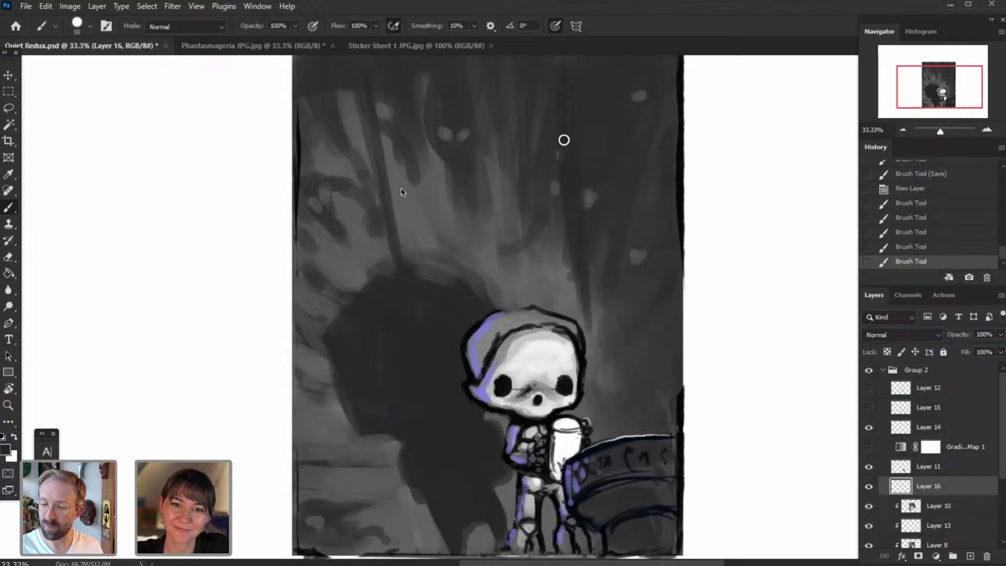
- Soften the dark streaks right of the hood with a 250 px eraser
{"action": "key", "text": "e"}
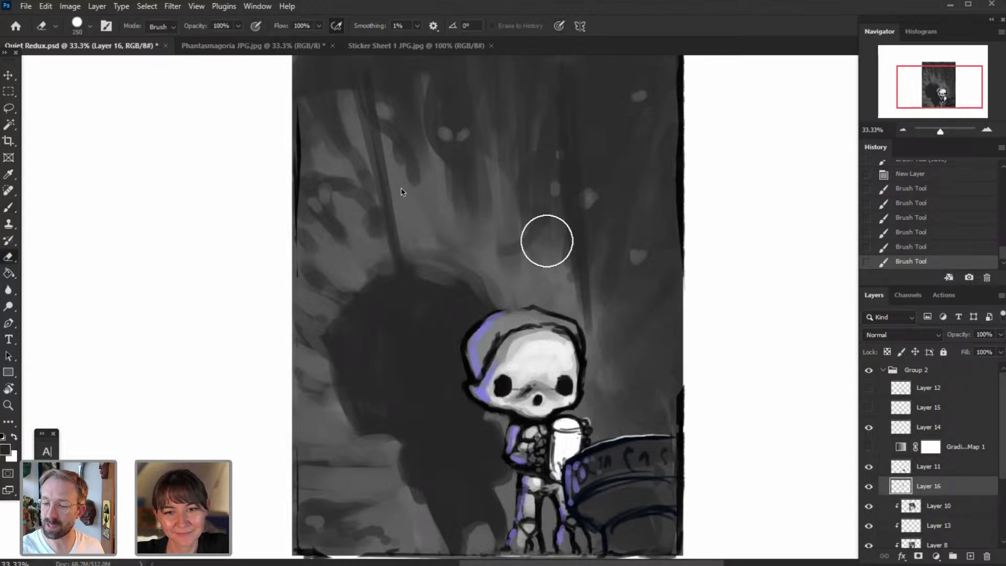
{"action": "left_click_drag", "start_coordinate": [618, 312], "coordinate": [610, 150]}
{"action": "left_click_drag", "start_coordinate": [611, 150], "coordinate": [603, 337]}
{"action": "left_click", "coordinate": [603, 337]}
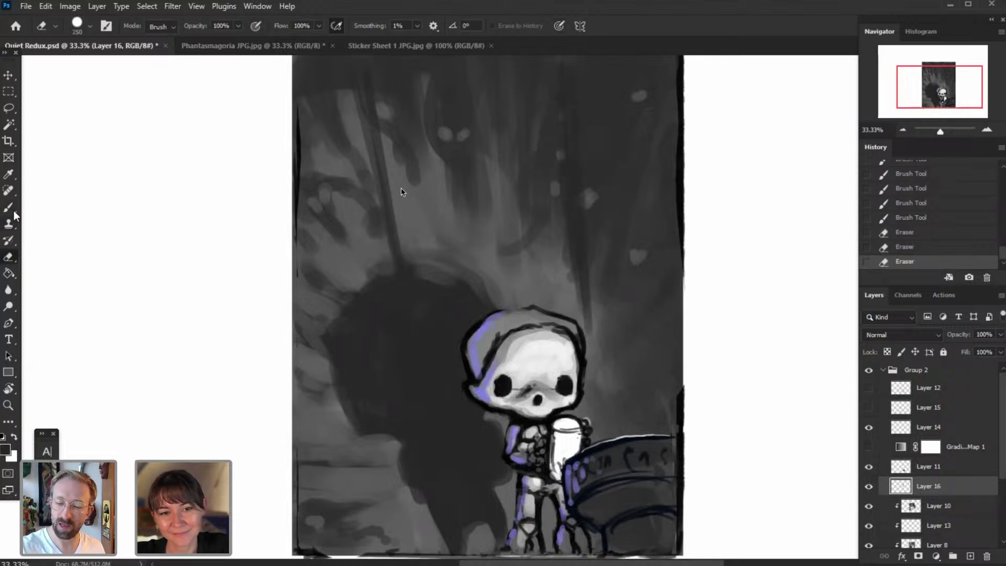
- Paint a slanted dark streak near the page's lower-left edge, beside the shadow
{"action": "left_click", "coordinate": [11, 210]}
{"action": "left_click_drag", "start_coordinate": [300, 367], "coordinate": [329, 482]}
{"action": "key", "text": "ctrl+z"}
{"action": "mouse_move", "coordinate": [298, 393]}
{"action": "left_mouse_down"}
{"action": "mouse_move", "coordinate": [334, 502]}
{"action": "mouse_move", "coordinate": [327, 463]}
{"action": "mouse_move", "coordinate": [344, 504]}
{"action": "left_mouse_up"}
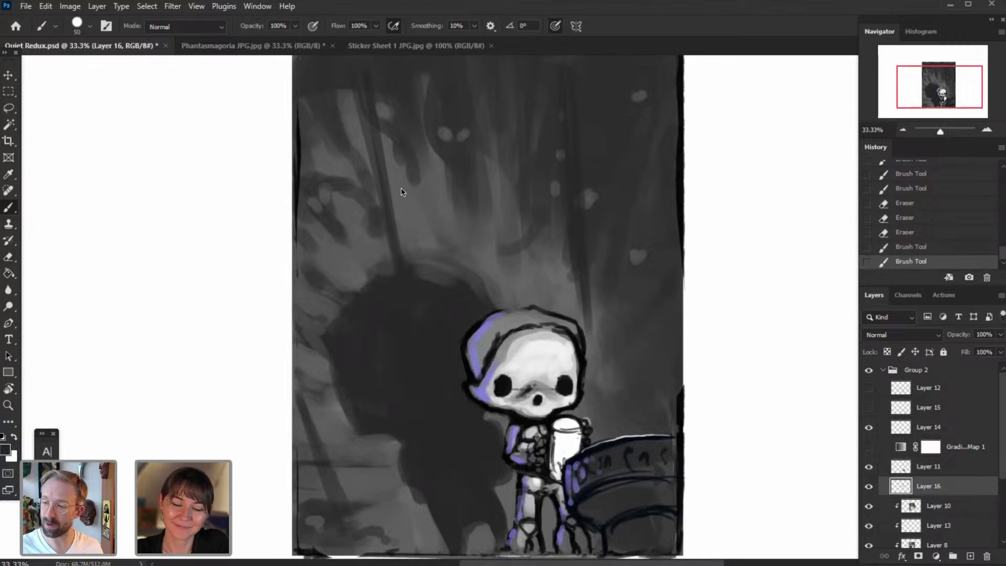
- Erase the long dark streak running down to the right side of the hood
{"action": "left_click_drag", "start_coordinate": [925, 95], "coordinate": [902, 94]}
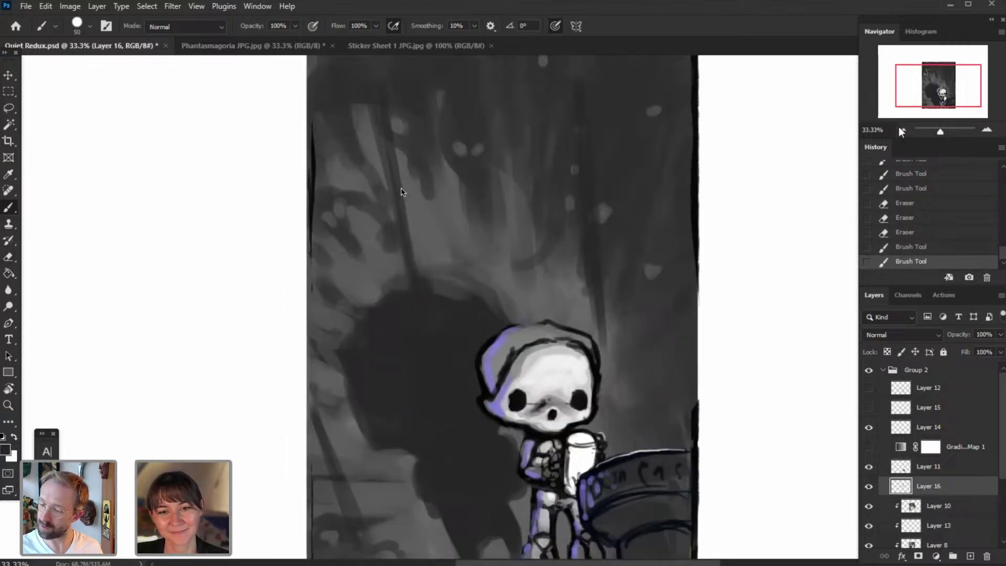
{"action": "key", "text": "ctrl+minus"}
{"action": "left_click", "coordinate": [10, 257]}
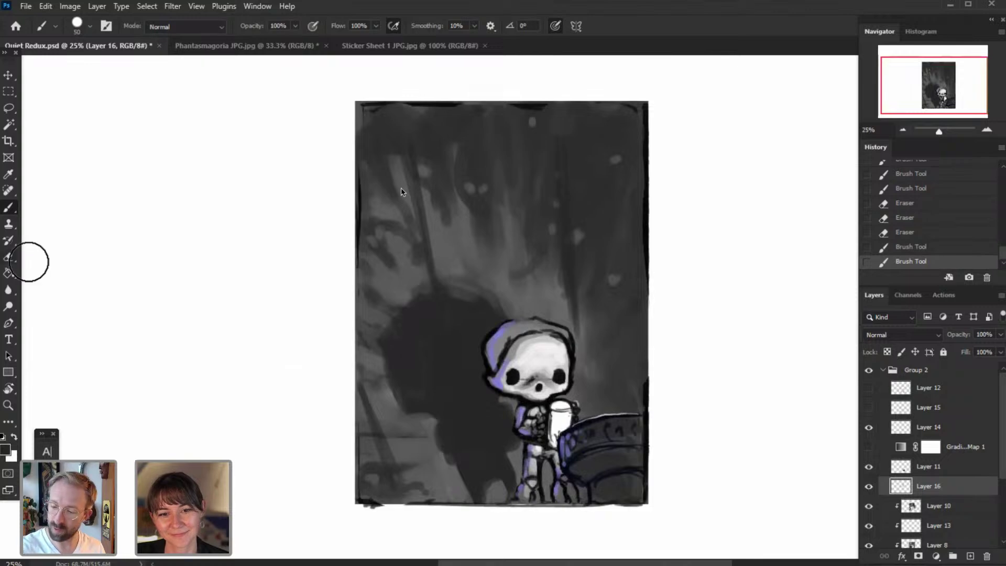
{"action": "left_click_drag", "start_coordinate": [560, 155], "coordinate": [582, 336]}
{"action": "left_click", "coordinate": [335, 220]}
{"action": "key", "text": "b"}
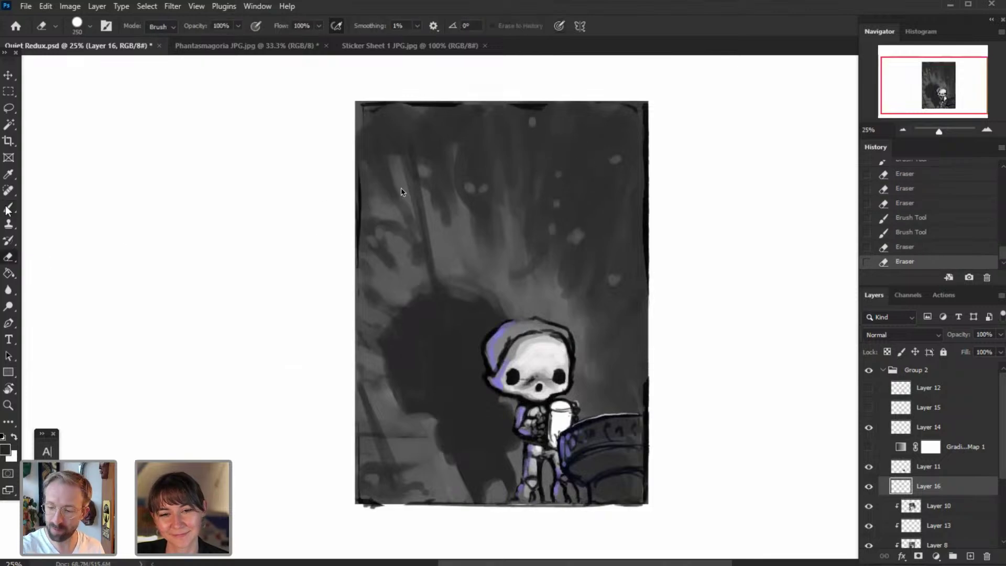
- Try a dark streak slanting from the upper-right corner to the hood and another down to the shadow's head
{"action": "left_click_drag", "start_coordinate": [616, 112], "coordinate": [560, 338]}
{"action": "left_click_drag", "start_coordinate": [413, 116], "coordinate": [435, 318]}
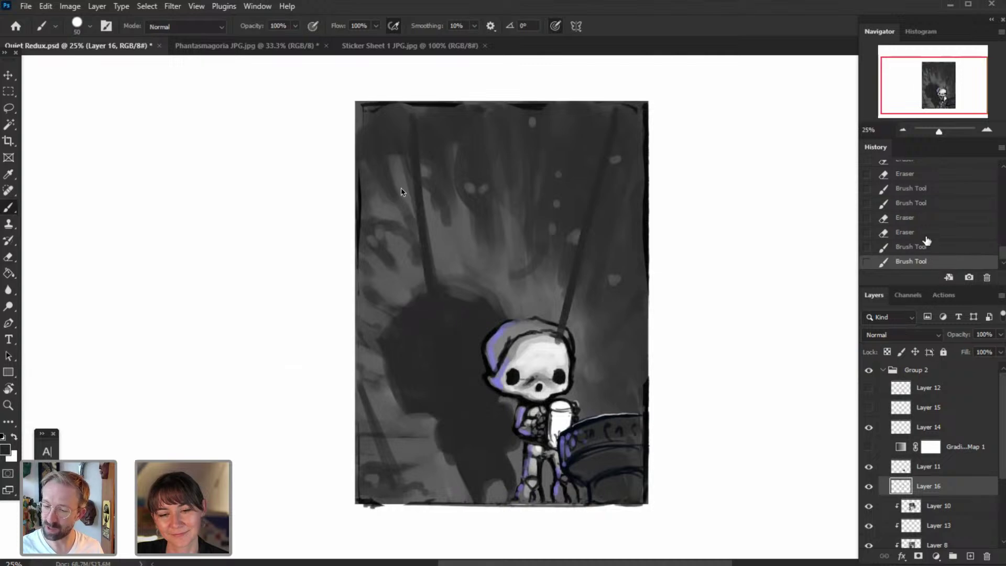
{"action": "key", "text": "ctrl+z"}
{"action": "key", "text": "ctrl+z"}
- Paint parallel dark diagonal streaks right of the hood, across the upper-right corner, above the shadow and along the lower-left edge
{"action": "left_click_drag", "start_coordinate": [528, 111], "coordinate": [607, 365]}
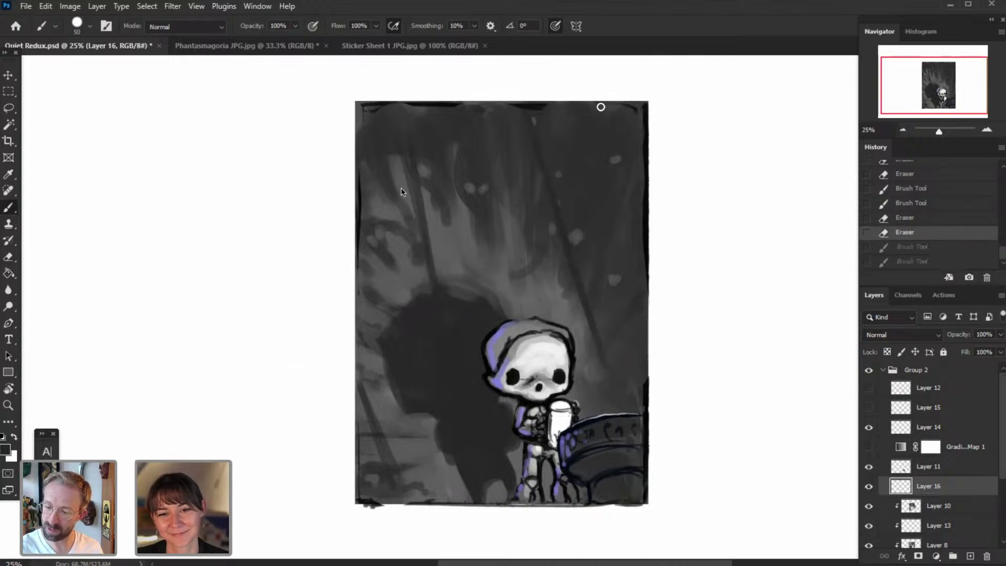
{"action": "left_click_drag", "start_coordinate": [601, 107], "coordinate": [664, 238]}
{"action": "left_click_drag", "start_coordinate": [401, 113], "coordinate": [445, 299]}
{"action": "left_click_drag", "start_coordinate": [364, 353], "coordinate": [390, 466]}
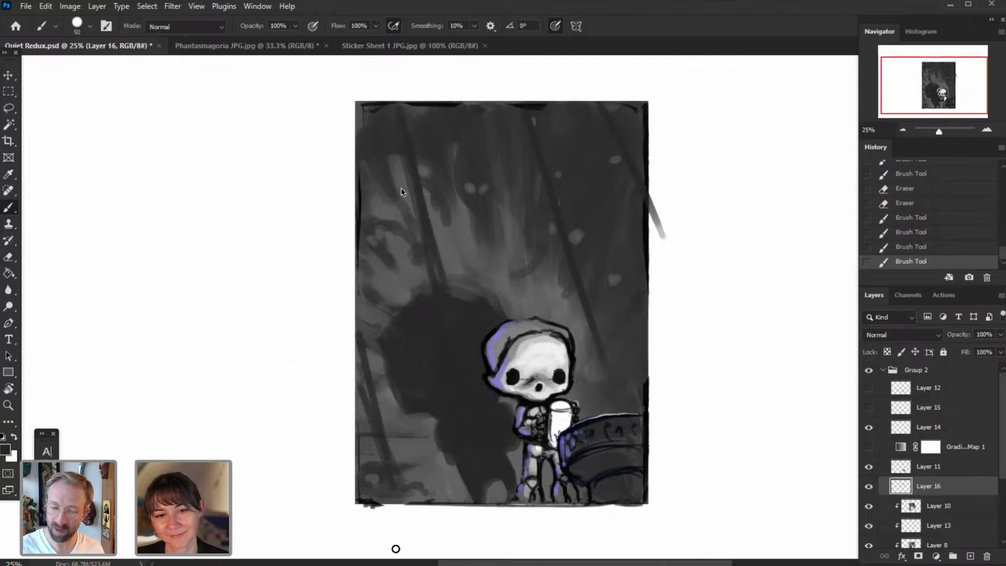
- Soften the new diagonal streaks with the eraser and remove the streak that overruns the page's right edge
{"action": "left_click", "coordinate": [9, 256]}
{"action": "left_click_drag", "start_coordinate": [388, 183], "coordinate": [427, 312]}
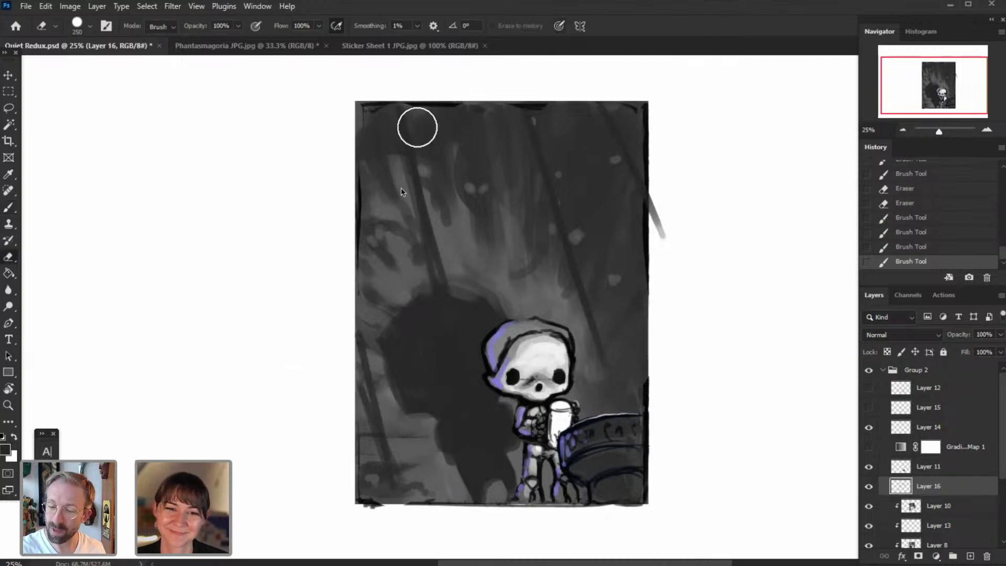
{"action": "left_click_drag", "start_coordinate": [530, 147], "coordinate": [540, 232]}
{"action": "left_click_drag", "start_coordinate": [636, 180], "coordinate": [669, 275]}
{"action": "left_click_drag", "start_coordinate": [667, 219], "coordinate": [676, 275]}
{"action": "mouse_move", "coordinate": [614, 328]}
{"action": "left_mouse_down"}
{"action": "mouse_move", "coordinate": [619, 375]}
{"action": "mouse_move", "coordinate": [614, 367]}
{"action": "left_mouse_up"}
{"action": "mouse_move", "coordinate": [571, 219]}
{"action": "left_mouse_down"}
{"action": "mouse_move", "coordinate": [604, 351]}
{"action": "mouse_move", "coordinate": [650, 323]}
{"action": "left_mouse_up"}
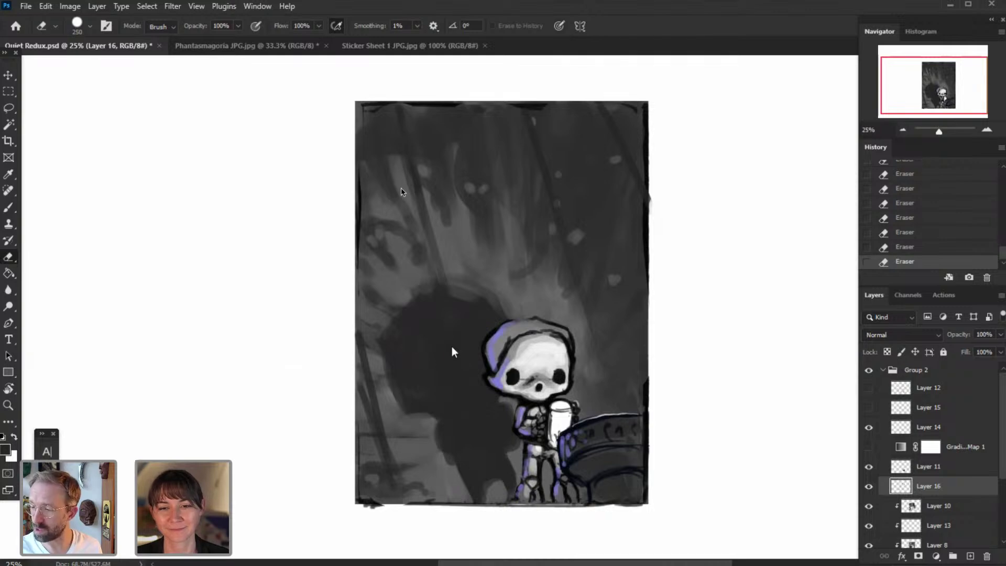
- Switch back to the brush and choose a lighter gray foreground color
{"action": "left_click", "coordinate": [986, 129]}
{"action": "left_click_drag", "start_coordinate": [942, 87], "coordinate": [944, 93]}
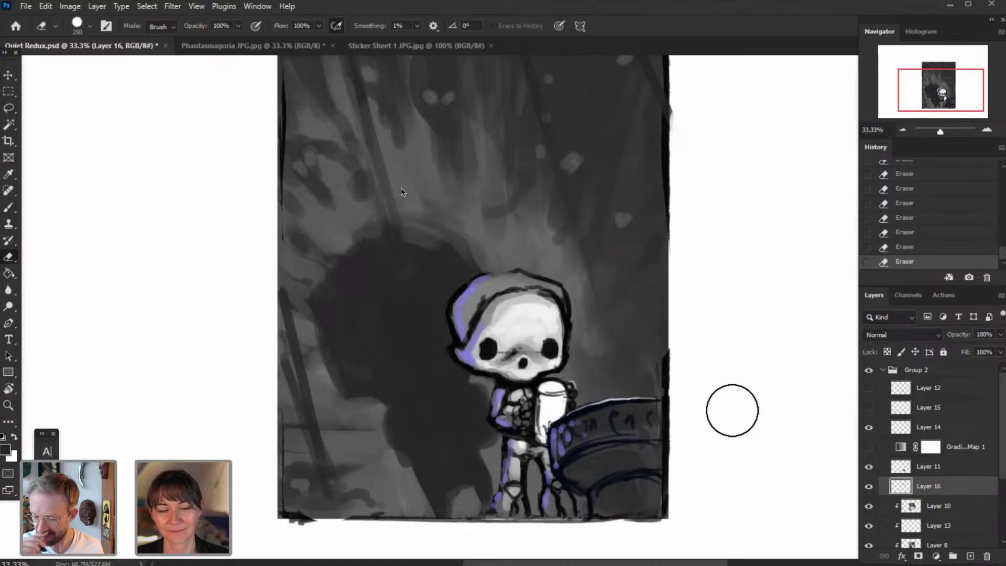
{"action": "left_click_drag", "start_coordinate": [937, 98], "coordinate": [937, 97]}
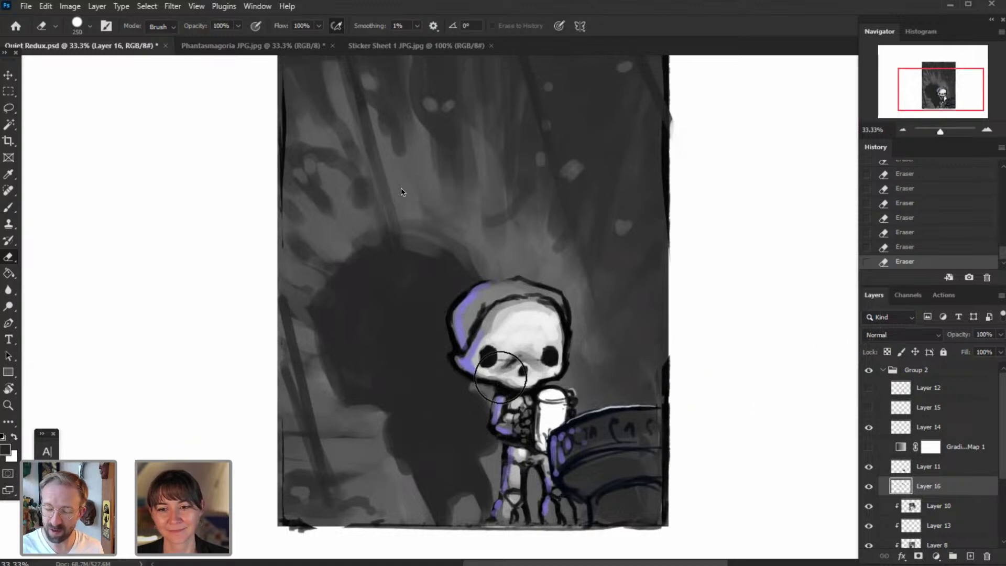
{"action": "key", "text": "b"}
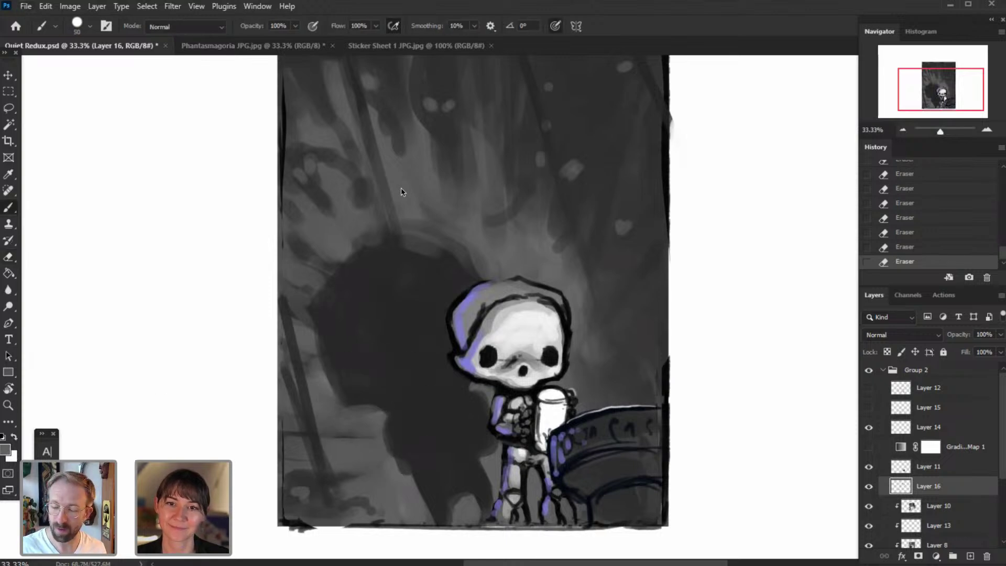
{"action": "left_click", "coordinate": [6, 449]}
{"action": "left_click", "coordinate": [592, 419]}
{"action": "key", "text": "Return"}
- Try a light gray stroke at the shadow's neck on Layer 16, enlarge the brush to 125 px and compare with the layer hidden
{"action": "mouse_move", "coordinate": [376, 421]}
{"action": "left_mouse_down"}
{"action": "mouse_move", "coordinate": [373, 462]}
{"action": "mouse_move", "coordinate": [376, 438]}
{"action": "left_mouse_up"}
{"action": "key", "text": "bracketright"}
{"action": "key", "text": "bracketright"}
{"action": "key", "text": "bracketright"}
{"action": "key", "text": "bracketright"}
{"action": "key", "text": "bracketright"}
{"action": "key", "text": "bracketright"}
{"action": "left_click", "coordinate": [869, 486]}
{"action": "left_click", "coordinate": [869, 487]}
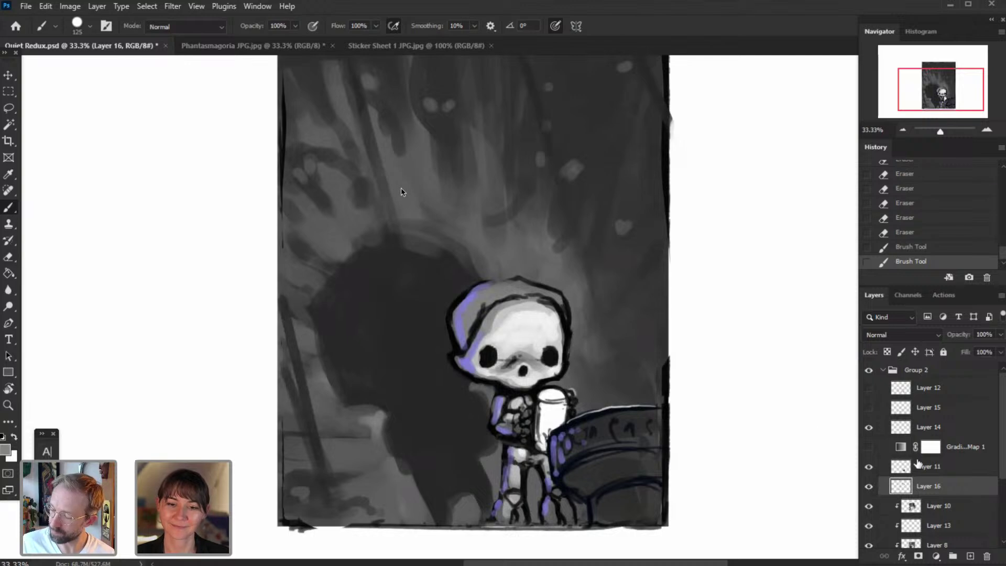
{"action": "key", "text": "ctrl+z"}
{"action": "key", "text": "ctrl+z"}
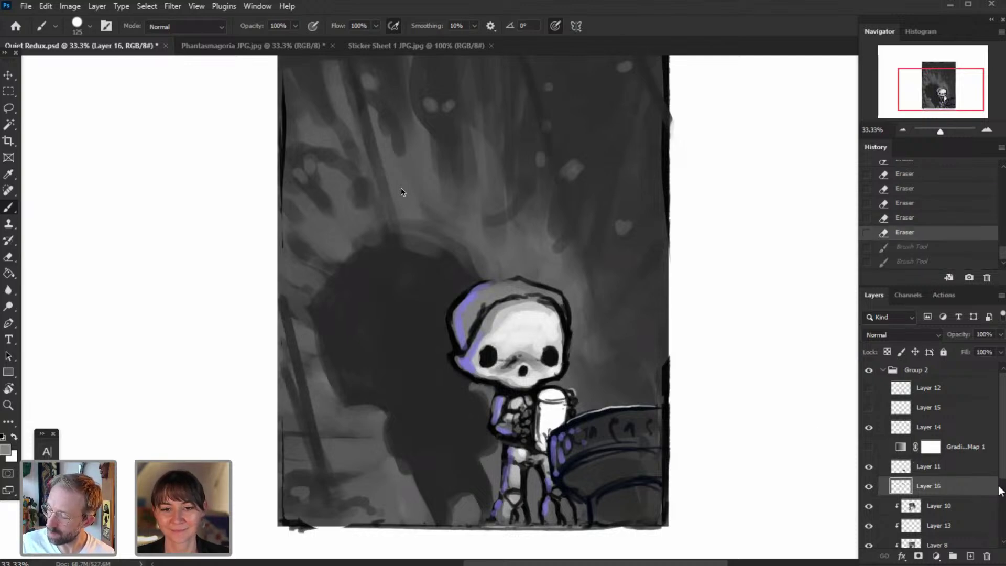
- Identify and select Layer 8, and brush lighter gray along the left side of the shadow's neck and body
{"action": "left_click_drag", "start_coordinate": [1000, 487], "coordinate": [1000, 507]}
{"action": "left_click", "coordinate": [935, 506]}
{"action": "left_click", "coordinate": [870, 510]}
{"action": "left_click", "coordinate": [871, 510]}
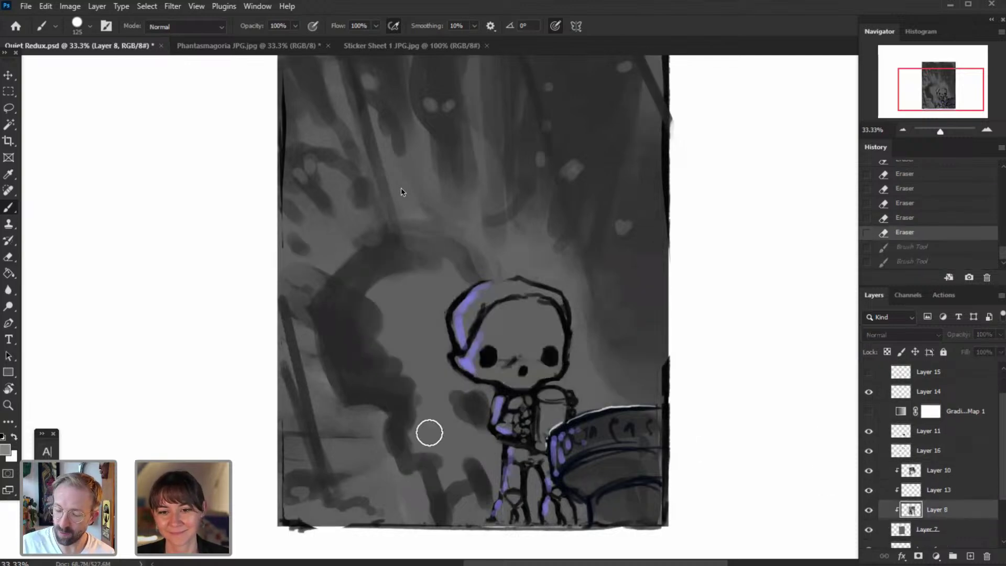
{"action": "left_click_drag", "start_coordinate": [350, 421], "coordinate": [373, 416]}
{"action": "left_click_drag", "start_coordinate": [371, 419], "coordinate": [357, 429]}
{"action": "mouse_move", "coordinate": [381, 469]}
{"action": "left_mouse_down"}
{"action": "mouse_move", "coordinate": [372, 450]}
{"action": "mouse_move", "coordinate": [329, 458]}
{"action": "mouse_move", "coordinate": [369, 429]}
{"action": "mouse_move", "coordinate": [375, 485]}
{"action": "left_mouse_up"}
- Dab lighter gray below the hood's left edge with an 80 px brush, and return the brush to 125 px
{"action": "key", "text": "]"}
{"action": "key", "text": "["}
{"action": "key", "text": "["}
{"action": "key", "text": "["}
{"action": "key", "text": "["}
{"action": "left_click_drag", "start_coordinate": [483, 388], "coordinate": [488, 395]}
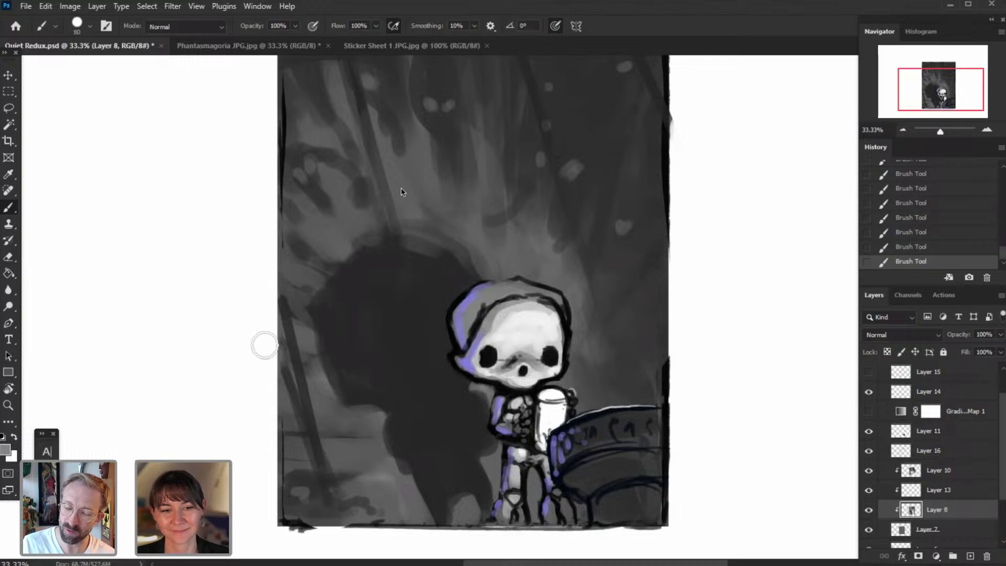
{"action": "key", "text": "]"}
{"action": "key", "text": "]"}
{"action": "key", "text": "]"}
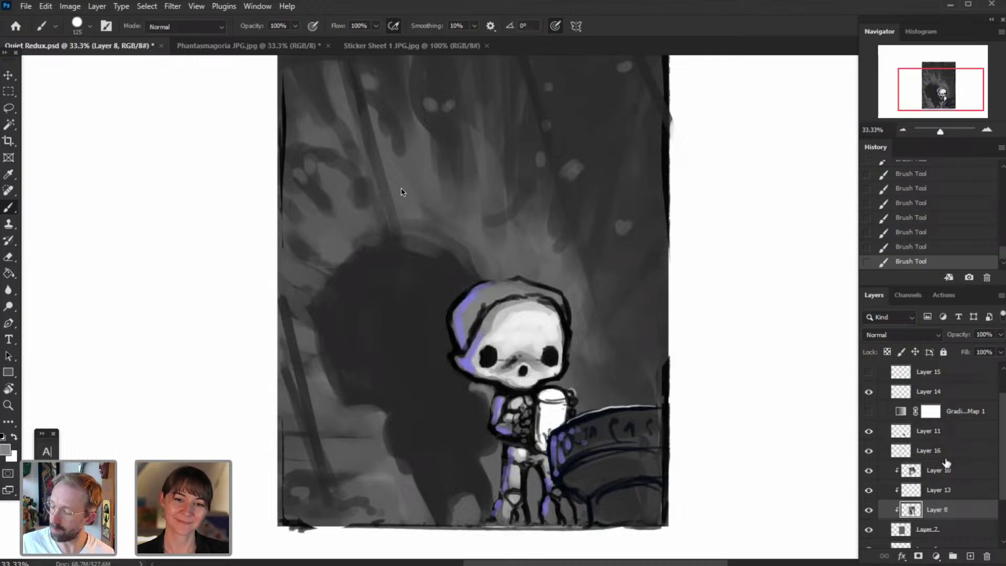
- Compare the painting with Layer 13 hidden, enlarge the brush to 200 px, and move Layer 13 above Layer 10
{"action": "left_click", "coordinate": [868, 491]}
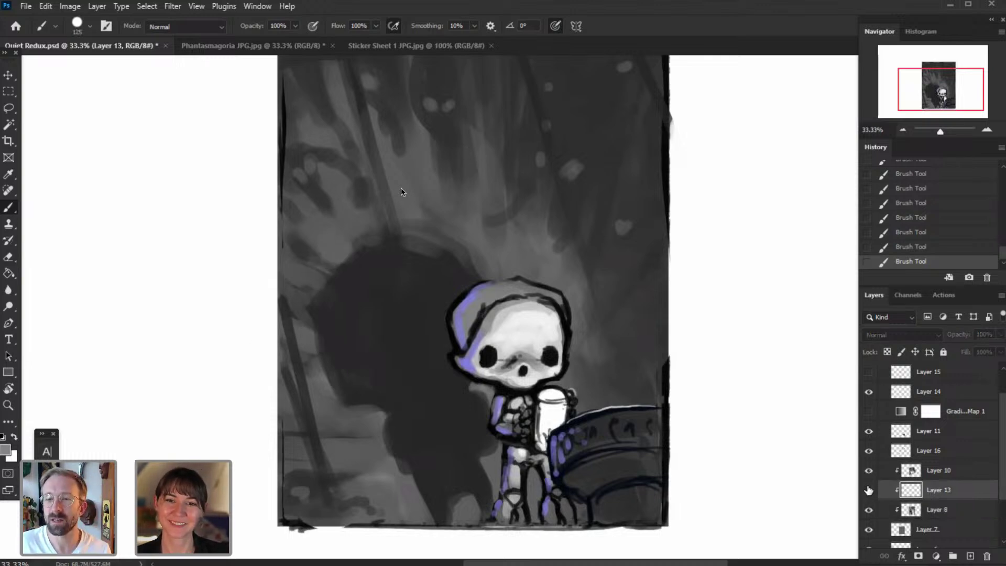
{"action": "left_click", "coordinate": [868, 492]}
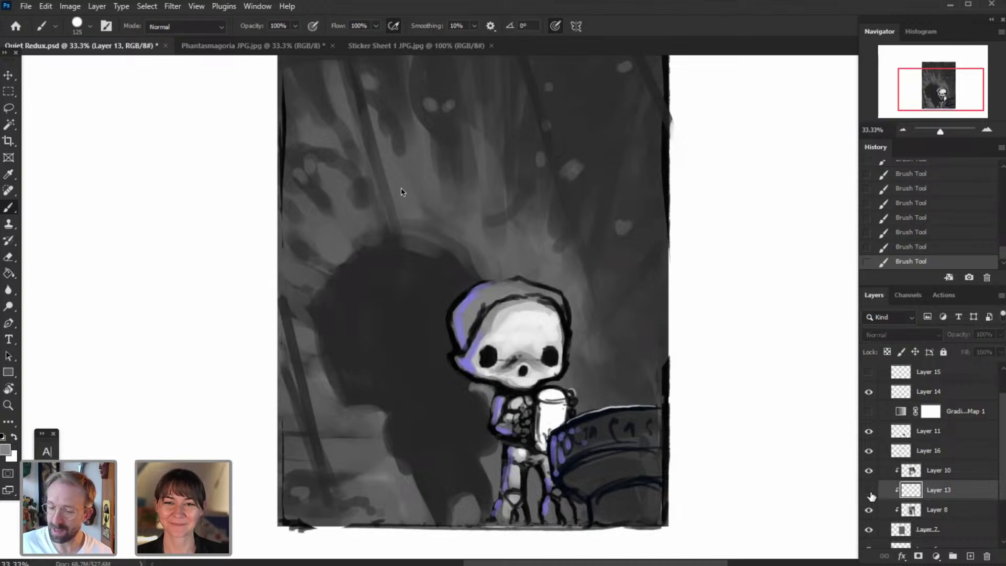
{"action": "key", "text": "]"}
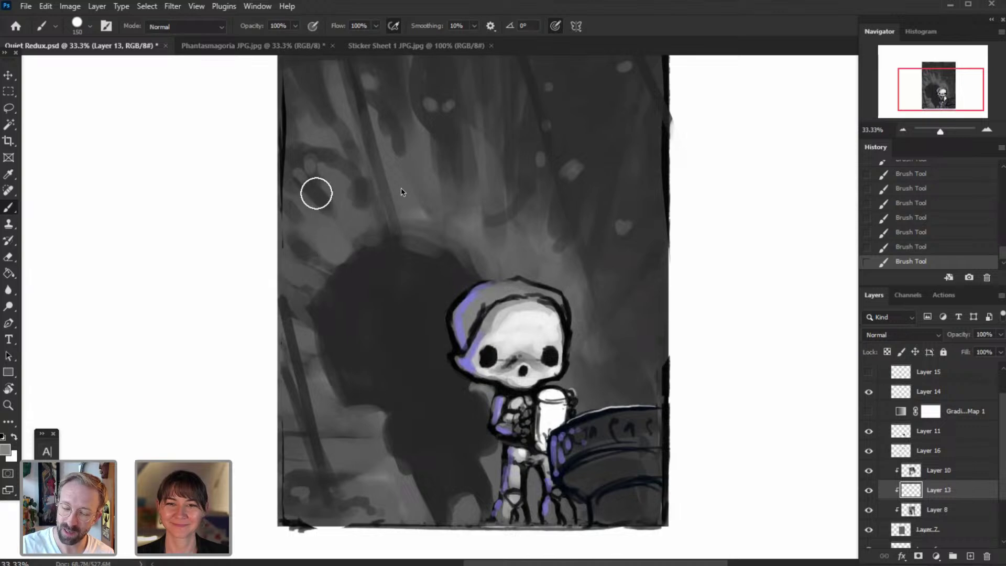
{"action": "key", "text": "]"}
{"action": "key", "text": "bracketright"}
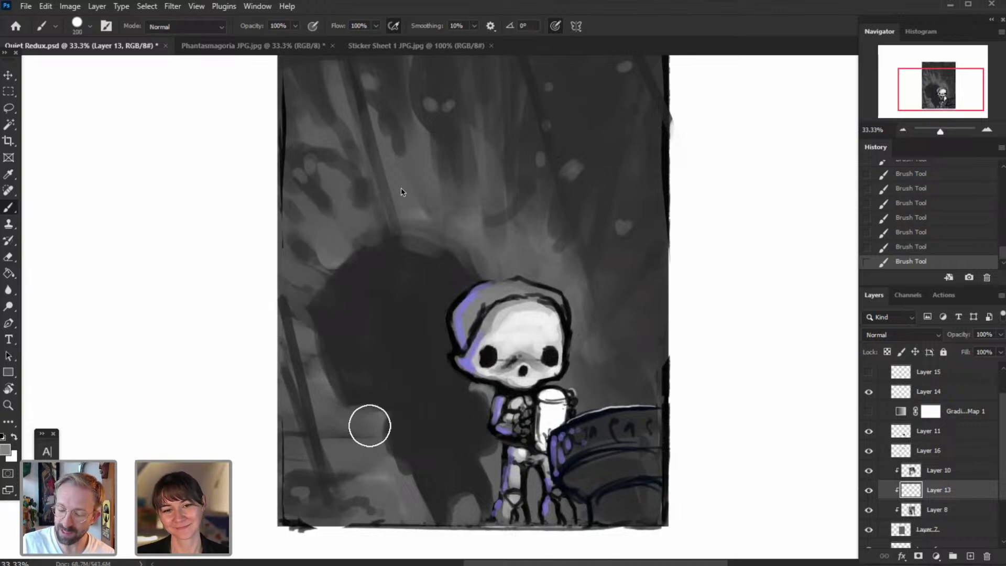
{"action": "left_click", "coordinate": [869, 491]}
{"action": "left_click", "coordinate": [869, 492]}
{"action": "left_click_drag", "start_coordinate": [938, 470], "coordinate": [941, 465]}
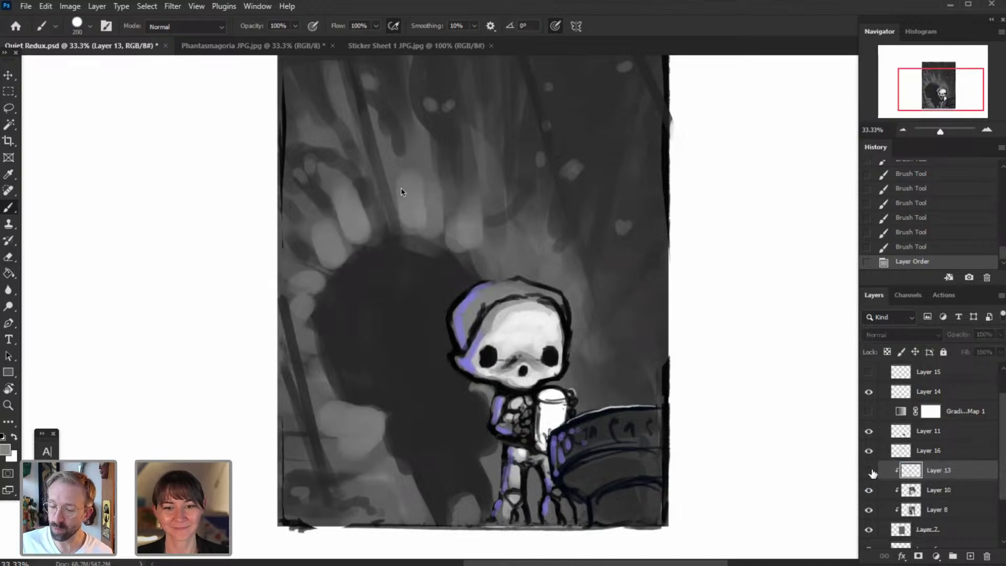
- Brush lighter gray on Layer 13 along the wall above the shadow's head, reducing the brush to trim the glow at its edge
{"action": "key", "text": "bracketright"}
{"action": "key", "text": "bracketleft"}
{"action": "key", "text": "bracketleft"}
{"action": "mouse_move", "coordinate": [472, 236]}
{"action": "left_mouse_down"}
{"action": "mouse_move", "coordinate": [472, 250]}
{"action": "mouse_move", "coordinate": [440, 238]}
{"action": "mouse_move", "coordinate": [469, 252]}
{"action": "left_mouse_up"}
{"action": "key", "text": "bracketleft"}
{"action": "key", "text": "bracketleft"}
{"action": "mouse_move", "coordinate": [472, 257]}
{"action": "left_mouse_down"}
{"action": "mouse_move", "coordinate": [475, 272]}
{"action": "mouse_move", "coordinate": [458, 255]}
{"action": "left_mouse_up"}
{"action": "key", "text": "bracketleft"}
{"action": "left_click_drag", "start_coordinate": [458, 255], "coordinate": [465, 265]}
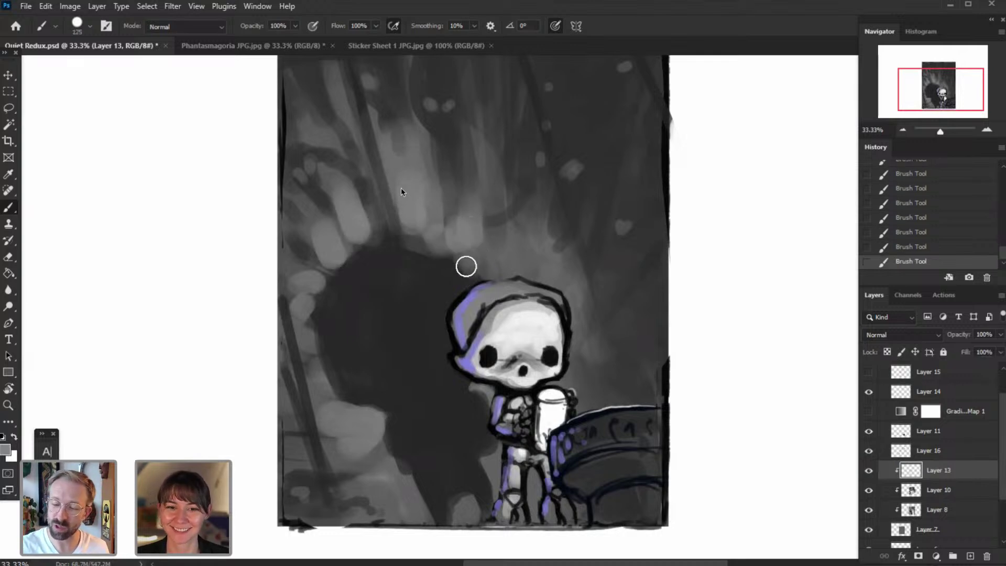
- Brush lighter gray on the wall along the upper left edge of the shadow's head, and enlarge the brush to 150 px
{"action": "left_click_drag", "start_coordinate": [319, 235], "coordinate": [299, 218]}
{"action": "left_click_drag", "start_coordinate": [305, 282], "coordinate": [316, 288]}
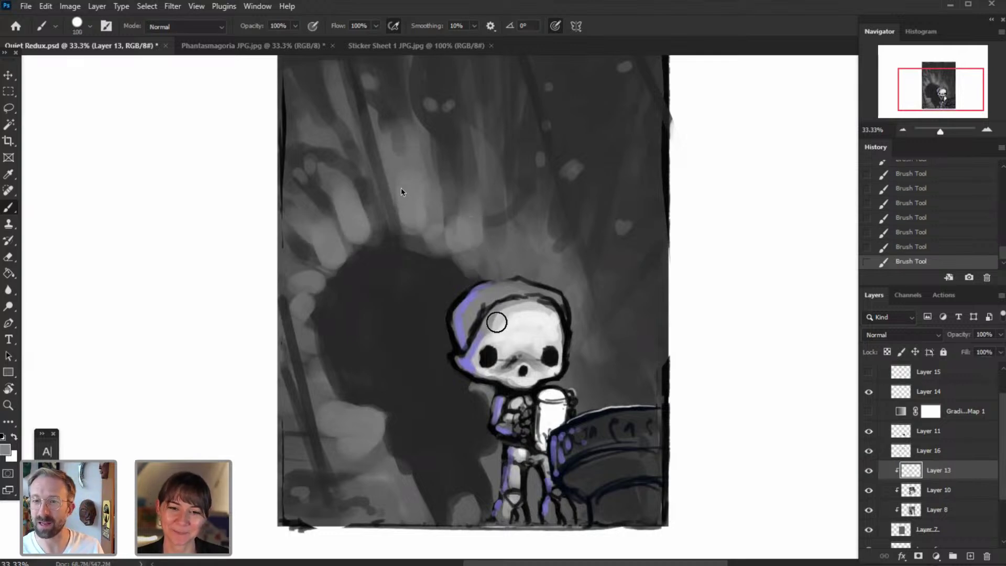
{"action": "key", "text": "bracketright"}
{"action": "key", "text": "bracketright"}
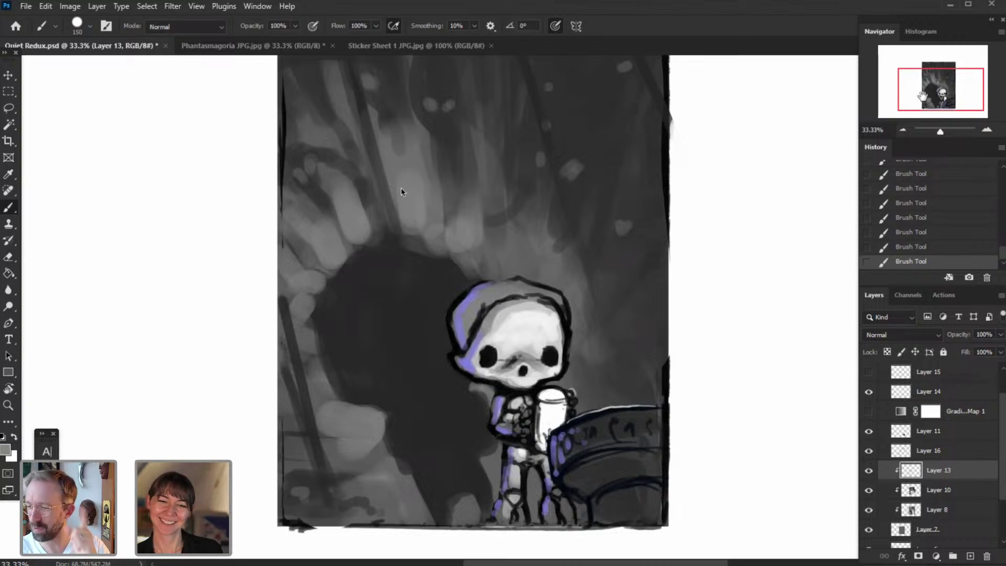
- Add lighter gray strokes between the dark streaks above the shadow's head, varying the brush size from 90 px upward
{"action": "left_click_drag", "start_coordinate": [908, 83], "coordinate": [907, 78]}
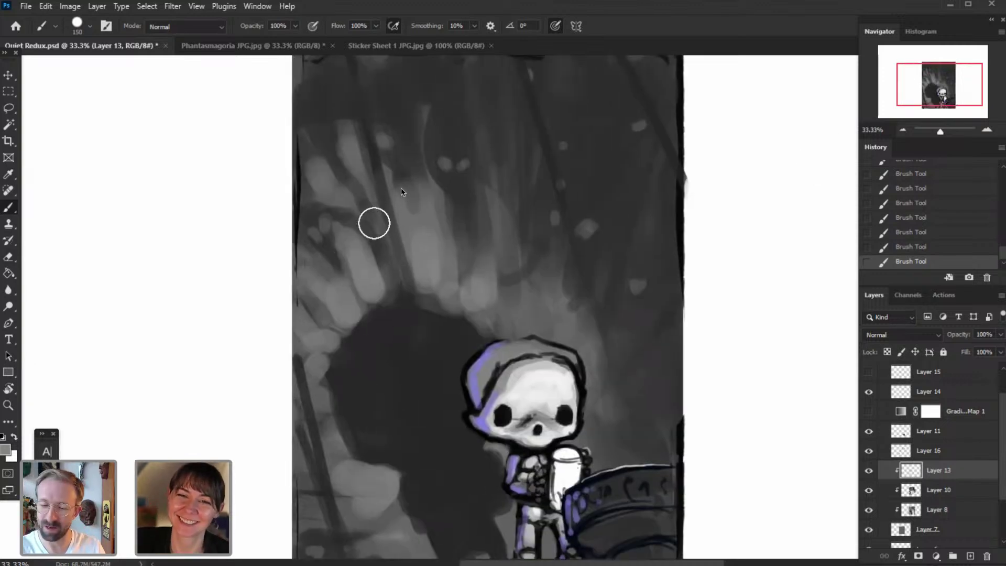
{"action": "key", "text": "bracketleft"}
{"action": "key", "text": "bracketleft"}
{"action": "key", "text": "bracketleft"}
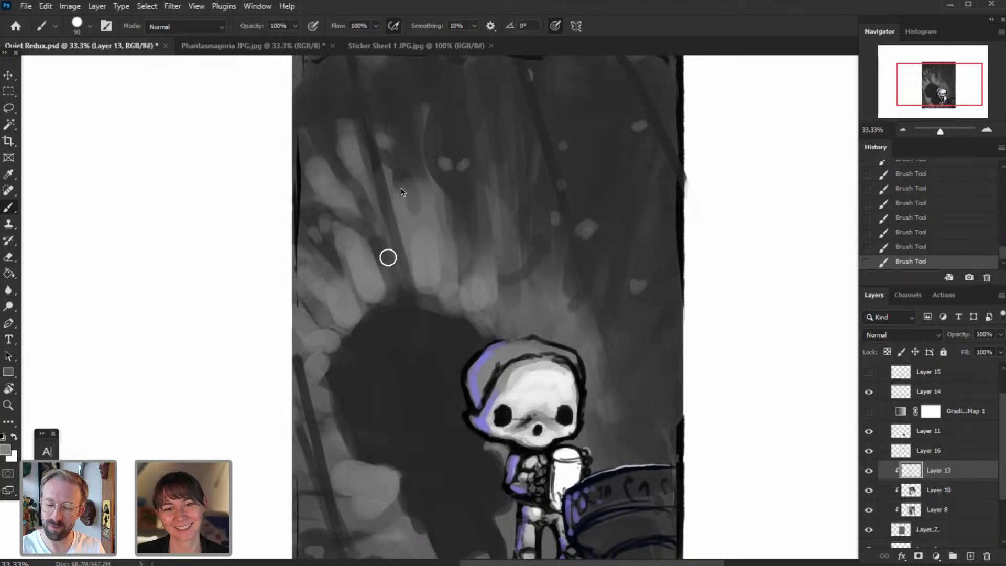
{"action": "key", "text": "bracketright"}
{"action": "key", "text": "bracketright"}
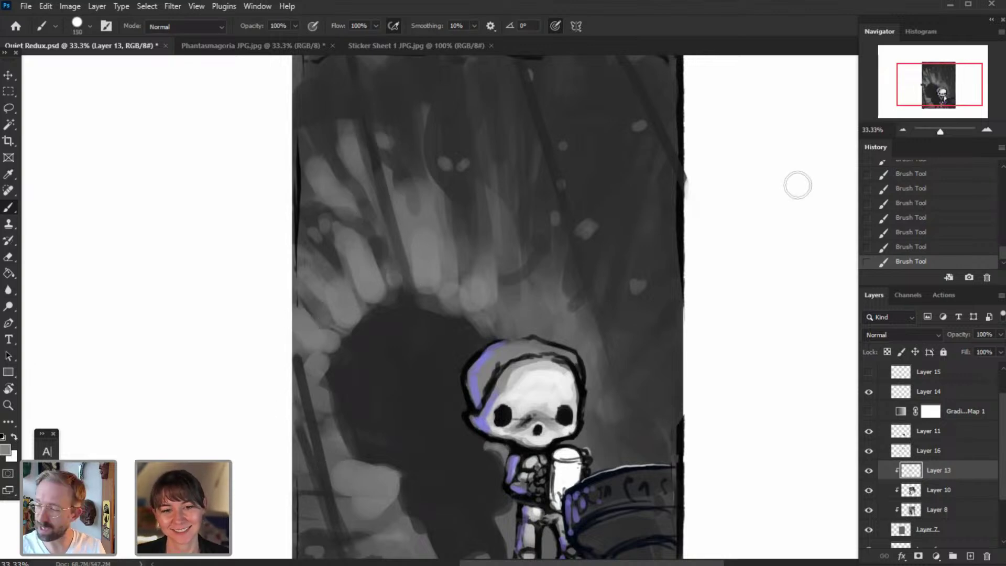
- Identify and select Layer 16, and erase the diagonal dark streaks at the wall's lower left with a 250 px eraser
{"action": "left_click", "coordinate": [896, 452]}
{"action": "left_click", "coordinate": [868, 452]}
{"action": "left_click", "coordinate": [869, 452]}
{"action": "left_click_drag", "start_coordinate": [710, 202], "coordinate": [702, 112]}
{"action": "left_click", "coordinate": [9, 258]}
{"action": "left_click_drag", "start_coordinate": [308, 291], "coordinate": [379, 512]}
{"action": "left_click_drag", "start_coordinate": [289, 336], "coordinate": [344, 507]}
{"action": "left_click_drag", "start_coordinate": [309, 299], "coordinate": [336, 446]}
{"action": "left_click_drag", "start_coordinate": [446, 377], "coordinate": [547, 355]}
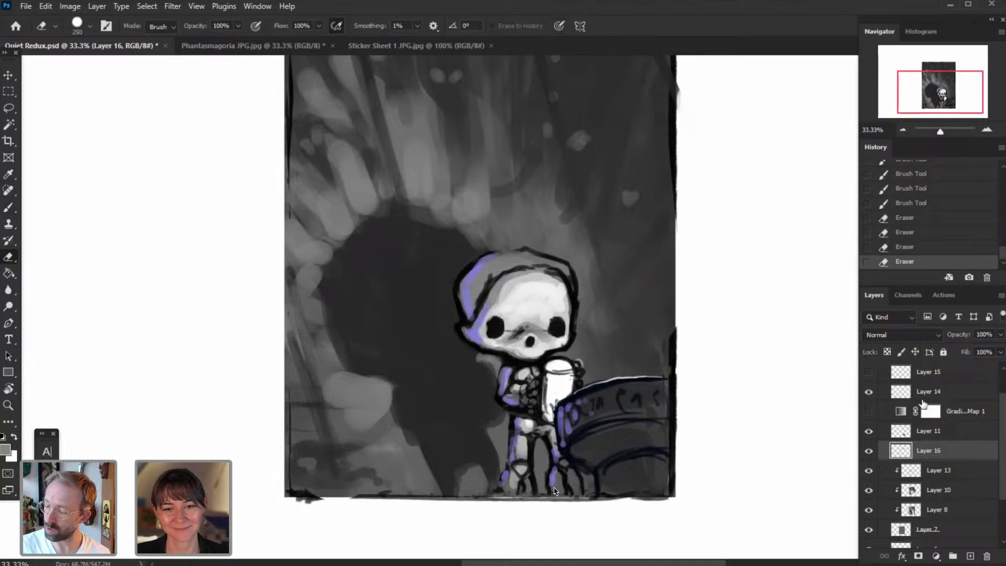
- Compare the painting with Layer 11 and Layer 14 hidden in turn, and show the Gradient Map 1 layer
{"action": "left_click", "coordinate": [895, 430]}
{"action": "left_click", "coordinate": [869, 431]}
{"action": "left_click", "coordinate": [869, 431]}
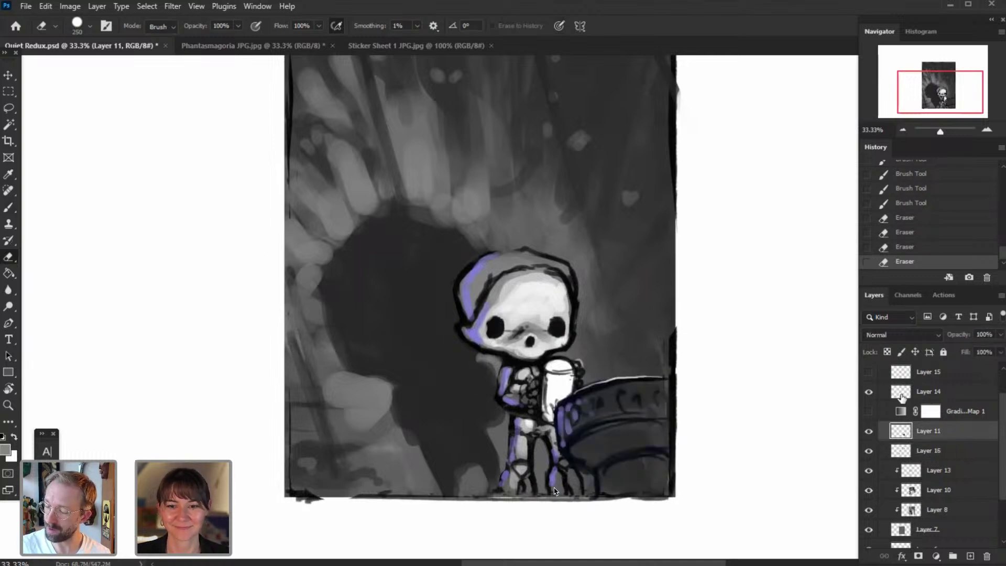
{"action": "left_click", "coordinate": [902, 394]}
{"action": "left_click", "coordinate": [870, 392]}
{"action": "left_click", "coordinate": [869, 393]}
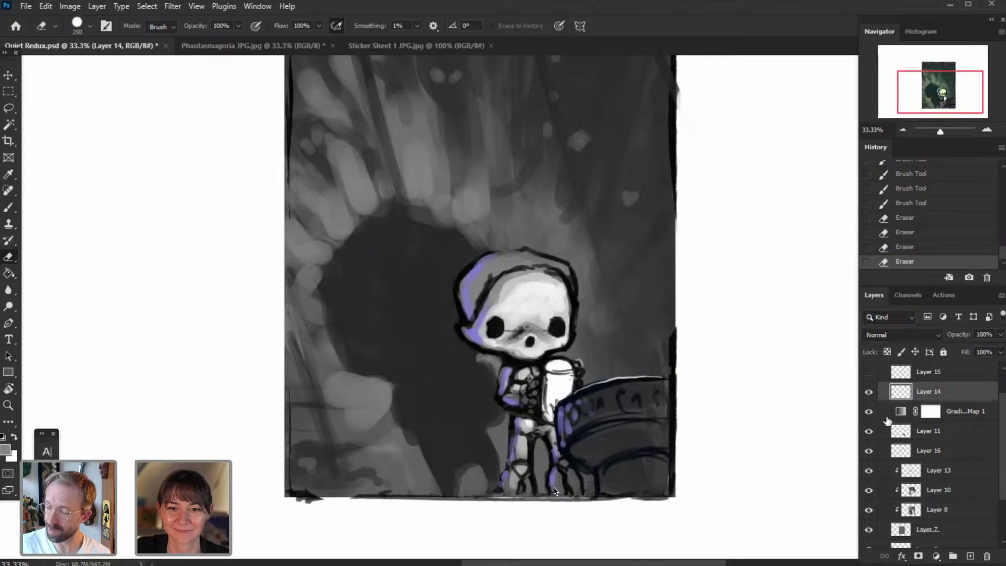
- Compare the painting with Layer 16 and Layer 13 hidden in turn, and return to the brush on Layer 13
{"action": "left_click", "coordinate": [933, 452]}
{"action": "left_click", "coordinate": [870, 451]}
{"action": "left_click", "coordinate": [869, 451]}
{"action": "left_click", "coordinate": [870, 472]}
{"action": "left_click", "coordinate": [870, 471]}
{"action": "left_click", "coordinate": [939, 471]}
{"action": "left_click", "coordinate": [11, 208]}
{"action": "left_click_drag", "start_coordinate": [919, 77], "coordinate": [920, 74]}
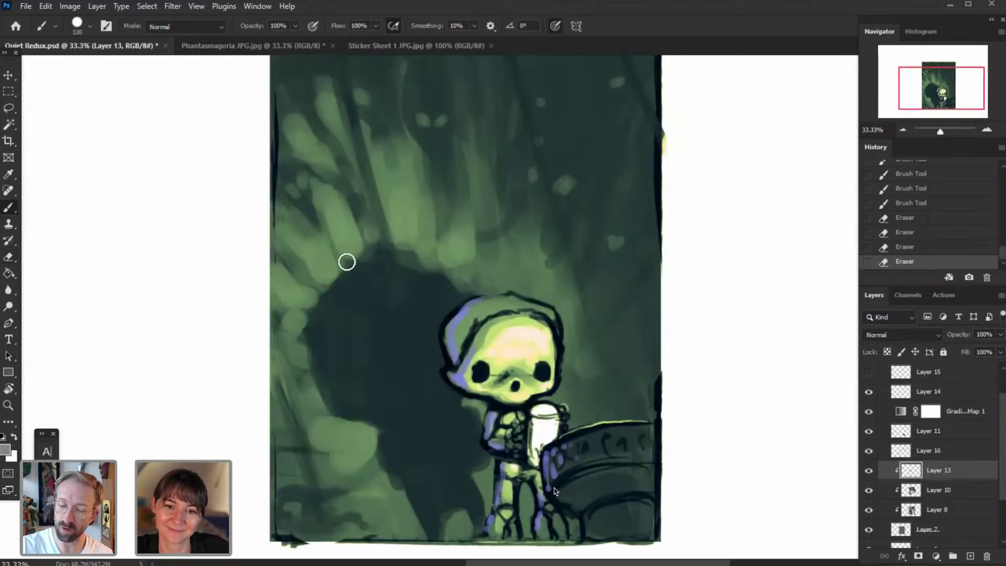
- Touch up the wall at the shadow's upper left, and paint brighter eyes on the left creature with a 30 px brush
{"action": "mouse_move", "coordinate": [362, 252]}
{"action": "left_mouse_down"}
{"action": "mouse_move", "coordinate": [341, 207]}
{"action": "mouse_move", "coordinate": [302, 183]}
{"action": "left_mouse_up"}
{"action": "left_click", "coordinate": [276, 166]}
{"action": "key", "text": "bracketleft"}
{"action": "key", "text": "bracketleft"}
{"action": "left_click", "coordinate": [293, 199]}
{"action": "left_click_drag", "start_coordinate": [301, 183], "coordinate": [302, 187]}
{"action": "left_click_drag", "start_coordinate": [296, 175], "coordinate": [305, 184]}
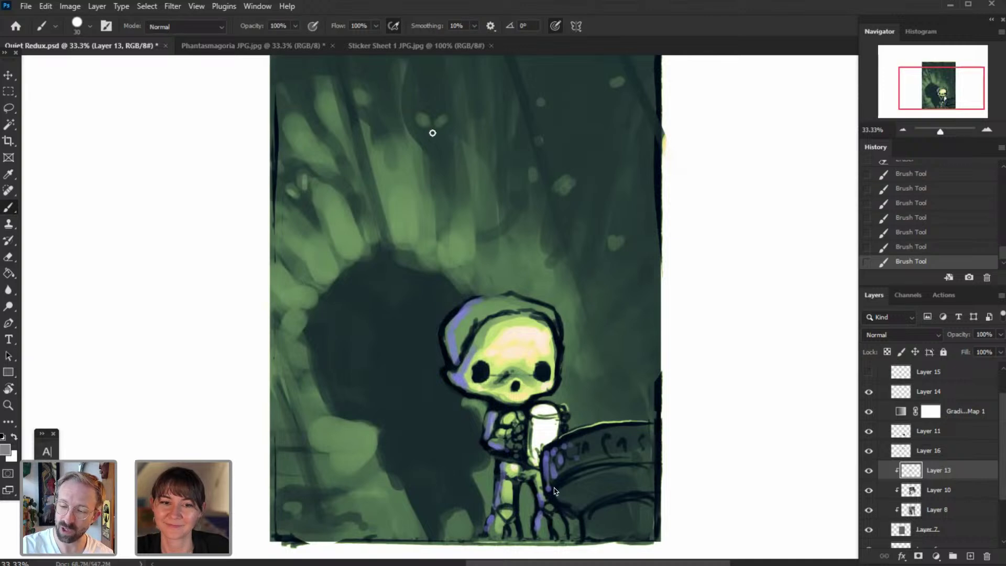
- Paint slanted bright eyes on the central background creature and on the creature to the right of it
{"action": "left_click_drag", "start_coordinate": [427, 126], "coordinate": [421, 116]}
{"action": "left_click_drag", "start_coordinate": [440, 124], "coordinate": [447, 112]}
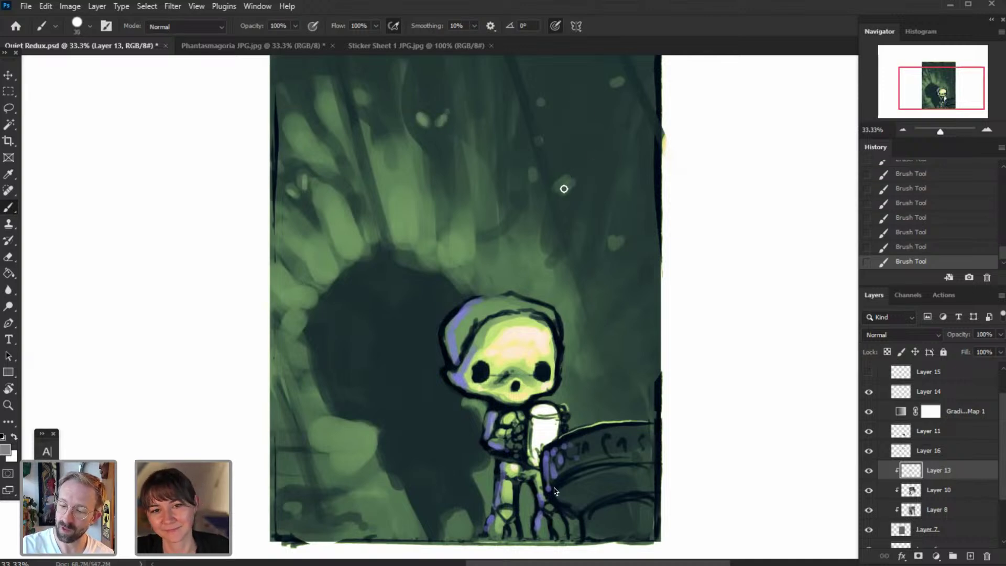
{"action": "left_click_drag", "start_coordinate": [566, 187], "coordinate": [562, 176]}
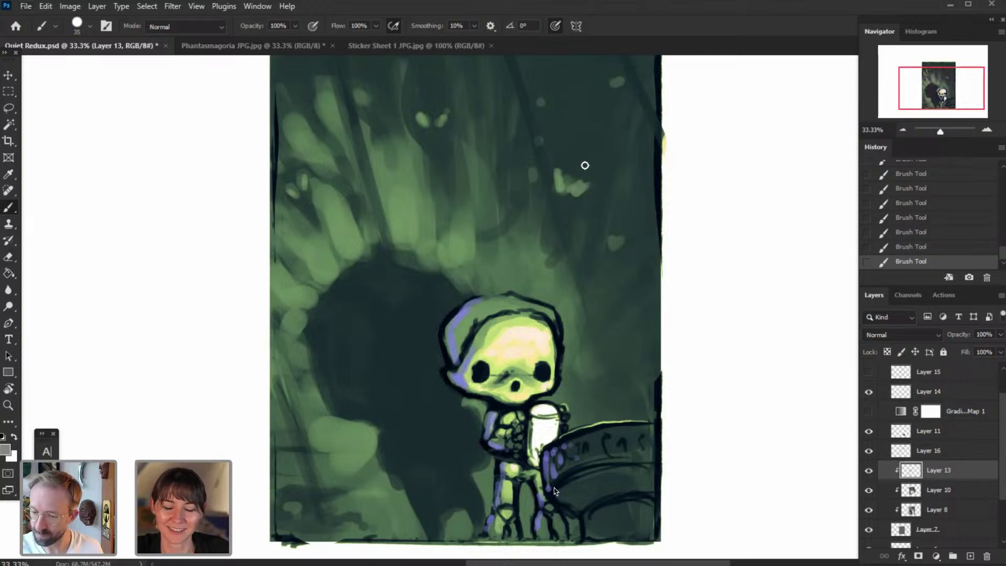
{"action": "left_click_drag", "start_coordinate": [574, 179], "coordinate": [552, 191]}
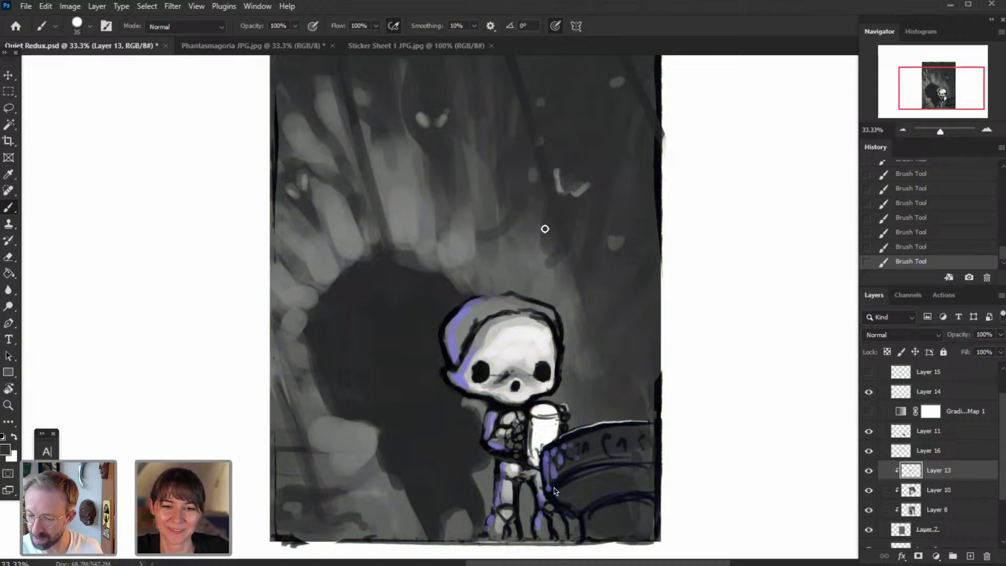
- With the gradient map hidden, use sampled grays to paint light strokes above the hood and dark branching limbs left of the shadow's head
{"action": "left_click", "coordinate": [555, 229], "text": "alt"}
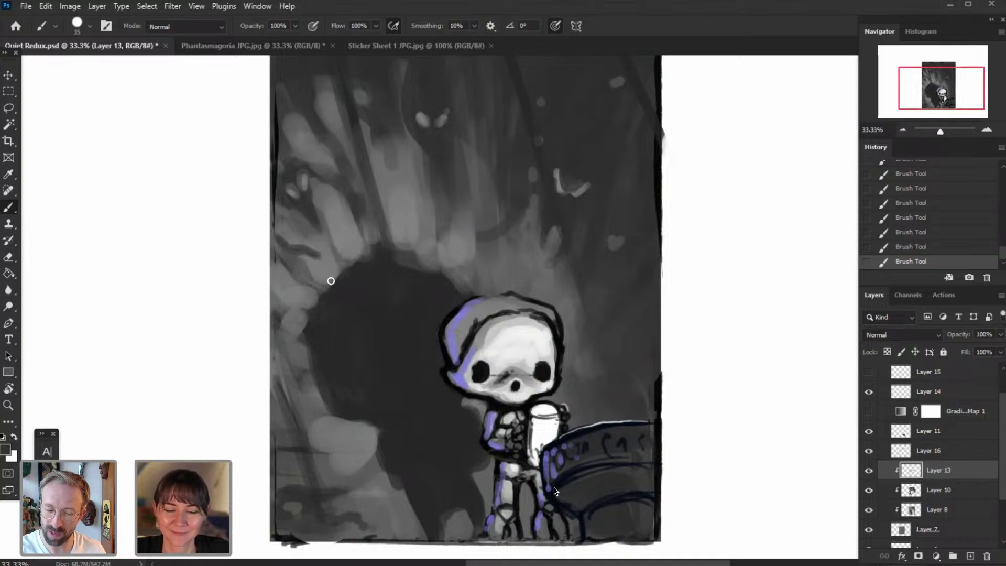
{"action": "left_click", "coordinate": [317, 277], "text": "alt"}
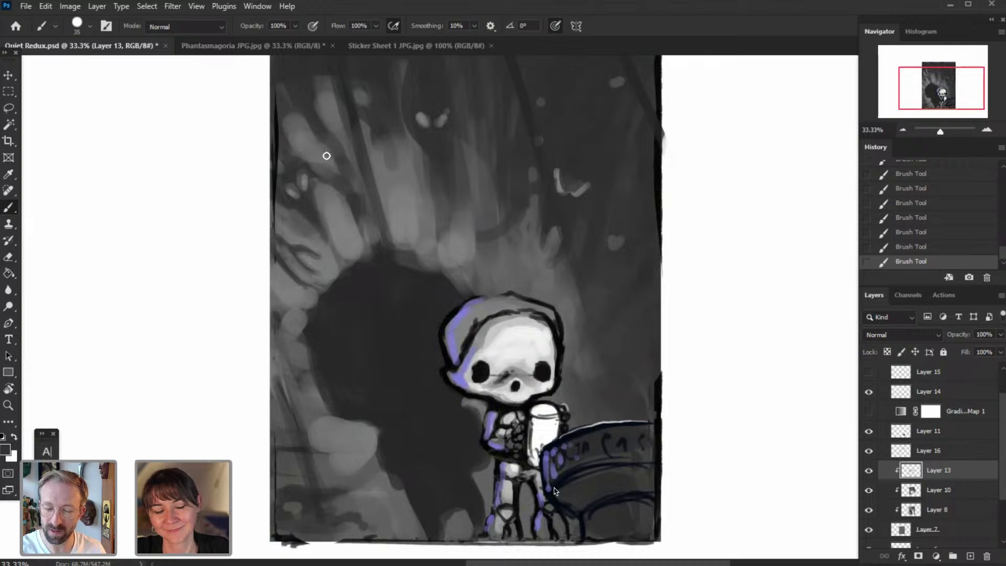
{"action": "left_click_drag", "start_coordinate": [366, 136], "coordinate": [359, 187]}
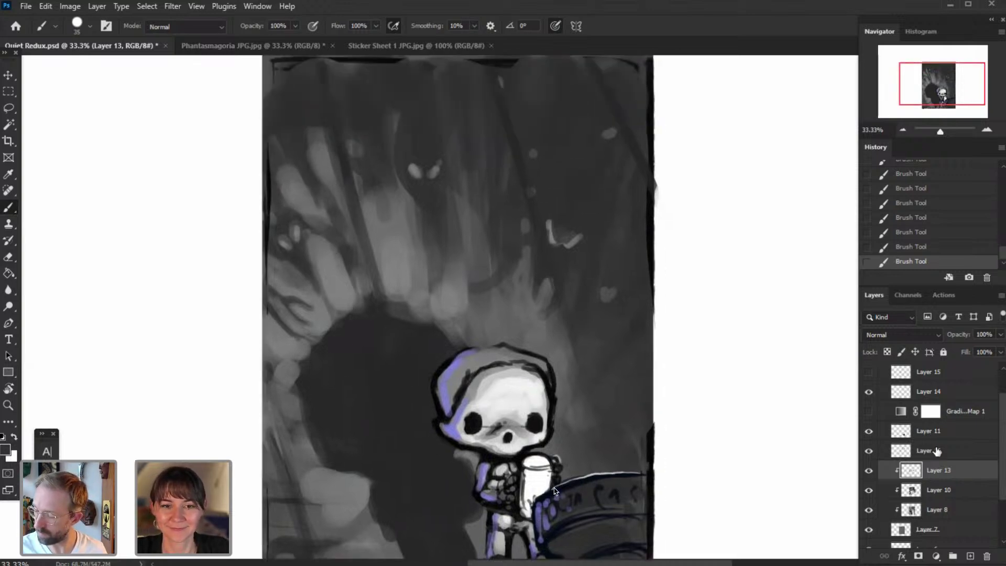
- Lower the opacity of Layer 16, which holds the diagonal streaks, and reselect Layer 13
{"action": "left_click", "coordinate": [905, 451]}
{"action": "left_click", "coordinate": [869, 452]}
{"action": "left_click", "coordinate": [870, 451]}
{"action": "left_click", "coordinate": [1001, 335]}
{"action": "left_click_drag", "start_coordinate": [1000, 349], "coordinate": [973, 349]}
{"action": "left_click", "coordinate": [933, 469]}
- Paint the central creature's face and body below its eyes with sampled grays, and undo the last stroke
{"action": "mouse_move", "coordinate": [418, 232]}
{"action": "left_mouse_down"}
{"action": "mouse_move", "coordinate": [426, 195]}
{"action": "mouse_move", "coordinate": [428, 237]}
{"action": "left_mouse_up"}
{"action": "left_click_drag", "start_coordinate": [427, 237], "coordinate": [424, 220]}
{"action": "mouse_move", "coordinate": [424, 220]}
{"action": "left_mouse_down"}
{"action": "mouse_move", "coordinate": [418, 244]}
{"action": "mouse_move", "coordinate": [426, 228]}
{"action": "mouse_move", "coordinate": [426, 247]}
{"action": "mouse_move", "coordinate": [446, 193]}
{"action": "mouse_move", "coordinate": [429, 218]}
{"action": "left_mouse_up"}
{"action": "left_click", "coordinate": [418, 243], "text": "alt"}
{"action": "key", "text": "ctrl+z"}
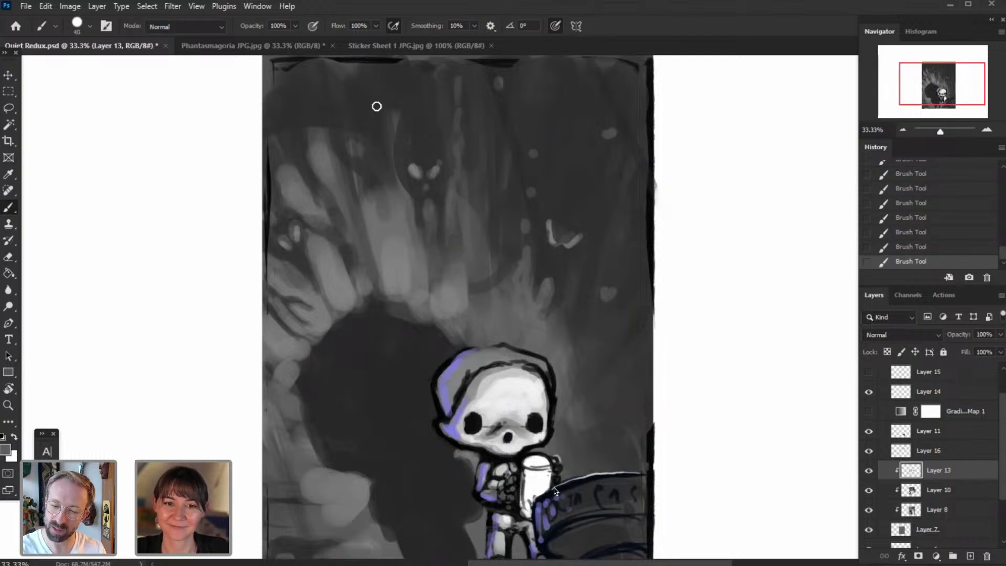
- Paint a light forked shape in the dark area above and left of the central creature, and sample the surrounding dark gray
{"action": "left_click_drag", "start_coordinate": [377, 106], "coordinate": [387, 129]}
{"action": "left_click_drag", "start_coordinate": [375, 90], "coordinate": [378, 128]}
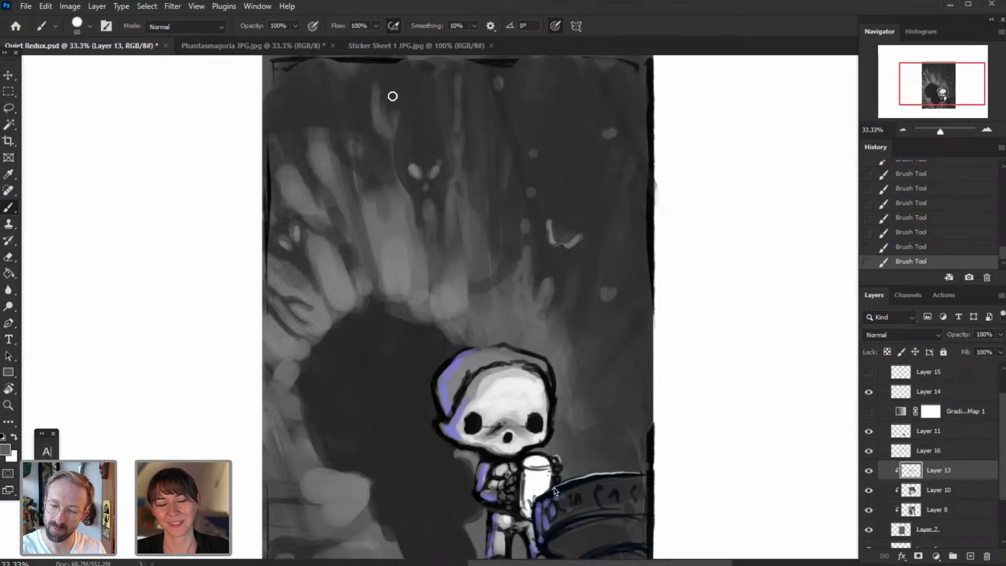
{"action": "left_click", "coordinate": [377, 77], "text": "alt"}
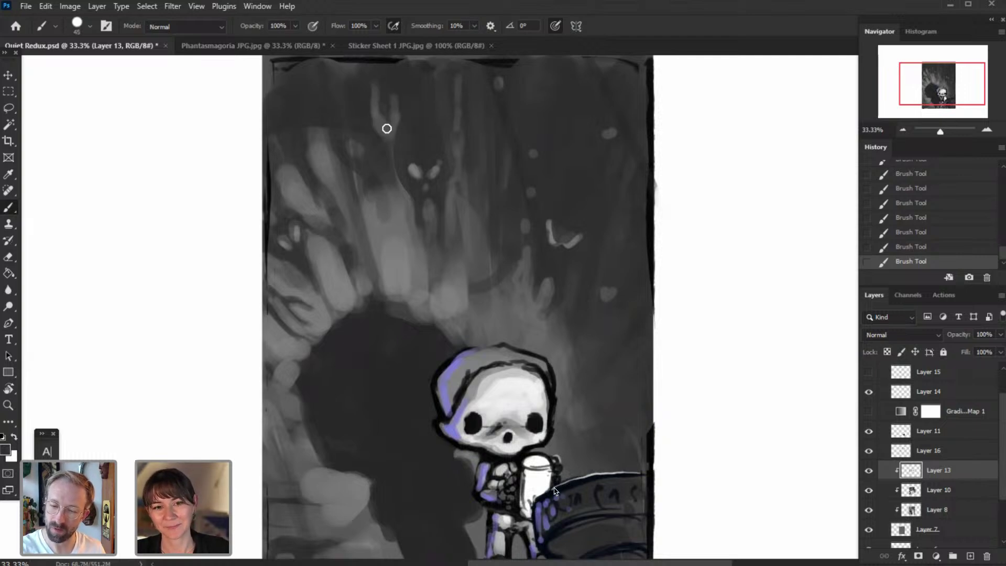
- Paint a dark hooked tentacle with small dabs at its tip over the bright wall above the shadow's head
{"action": "left_click_drag", "start_coordinate": [378, 190], "coordinate": [388, 239]}
{"action": "left_click", "coordinate": [393, 255]}
{"action": "left_click", "coordinate": [397, 242]}
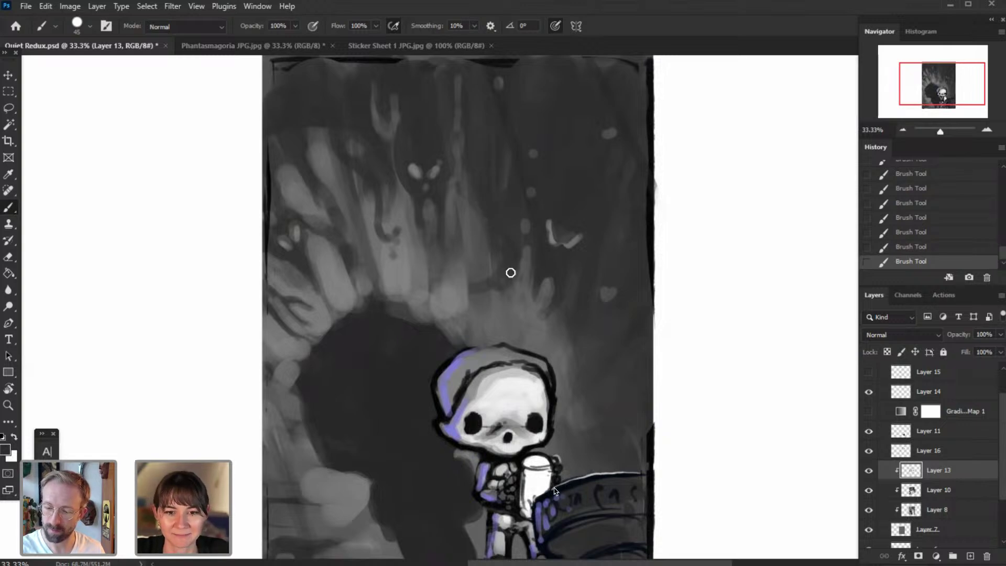
- Define the curled tentacle above the hood, add light spots beside the central creature with a 70 px brush, and show Gradient Map 1
{"action": "left_click", "coordinate": [474, 248], "text": "alt"}
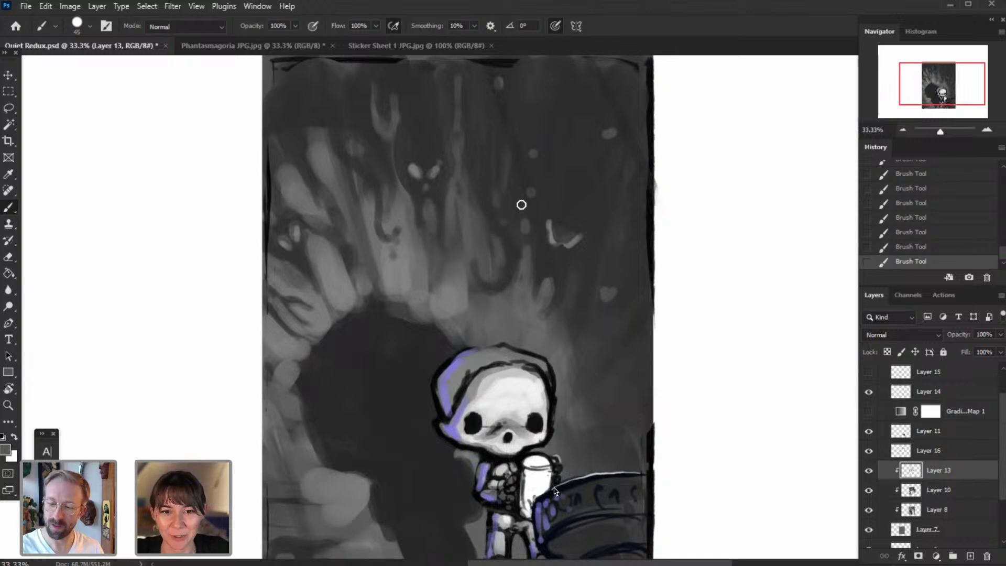
{"action": "key", "text": "bracketright"}
{"action": "key", "text": "bracketright"}
{"action": "key", "text": "bracketright"}
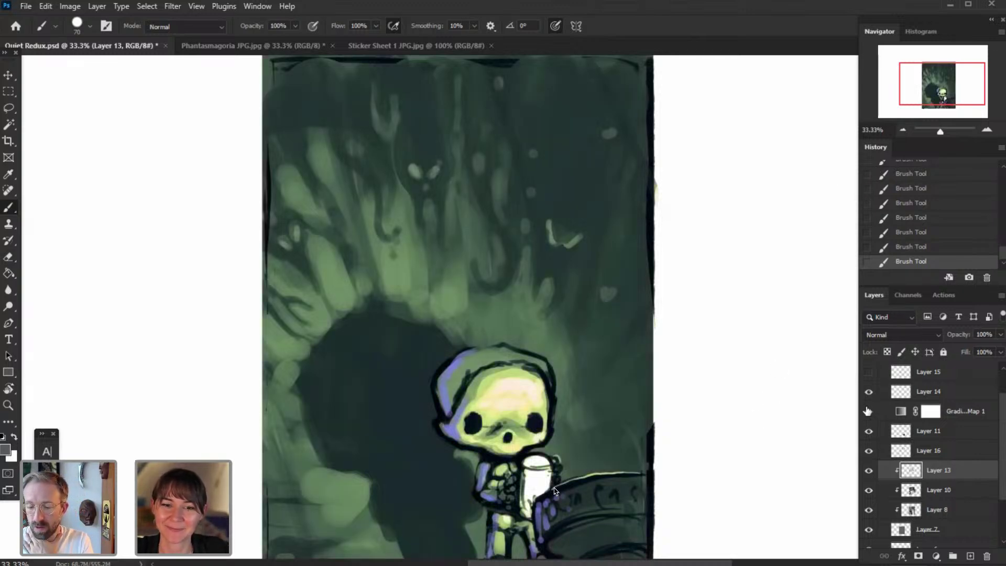
{"action": "left_click_drag", "start_coordinate": [942, 95], "coordinate": [929, 108]}
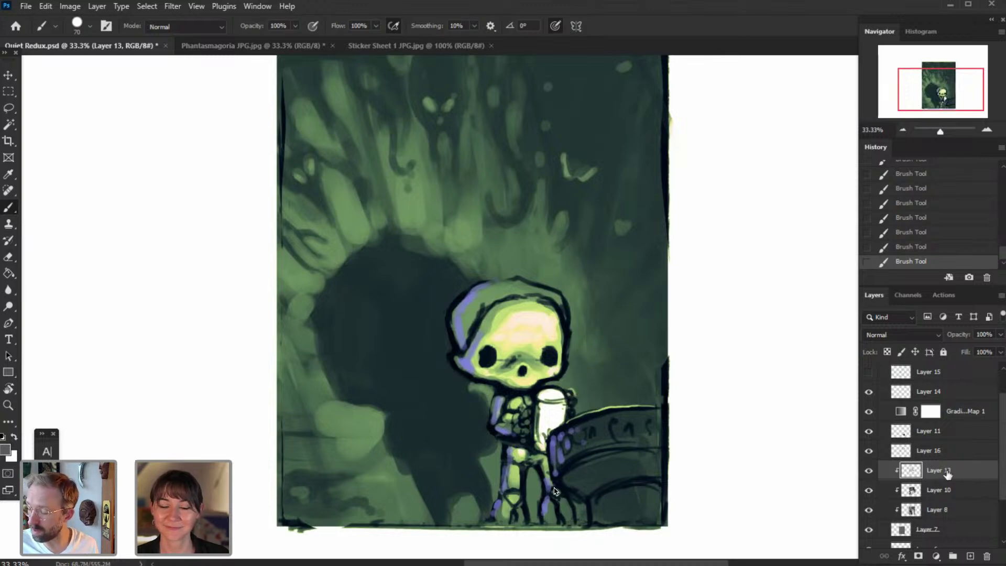
- Set the foreground color to a lighter gray with 55% brightness, and enlarge the brush for the wall beside the shadow's lower body
{"action": "left_click", "coordinate": [5, 450]}
{"action": "left_click", "coordinate": [591, 418]}
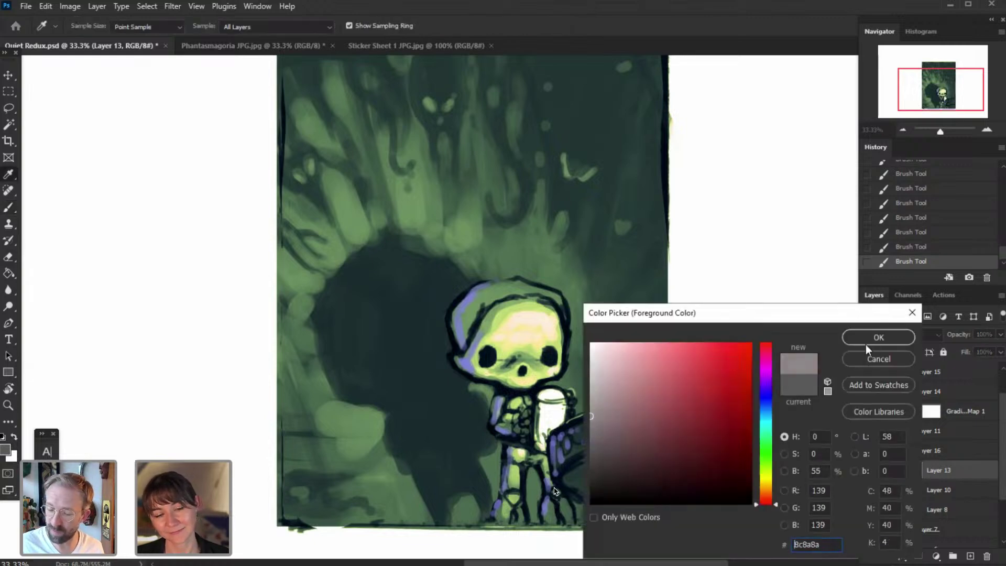
{"action": "left_click", "coordinate": [879, 338]}
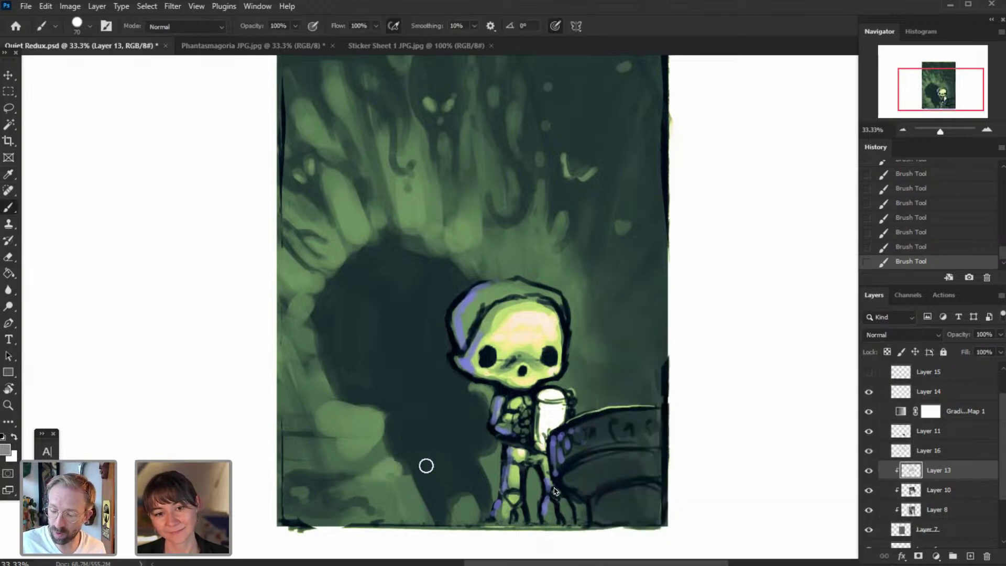
{"action": "key", "text": "bracketright"}
{"action": "key", "text": "bracketright"}
{"action": "key", "text": "bracketright"}
{"action": "key", "text": "bracketright"}
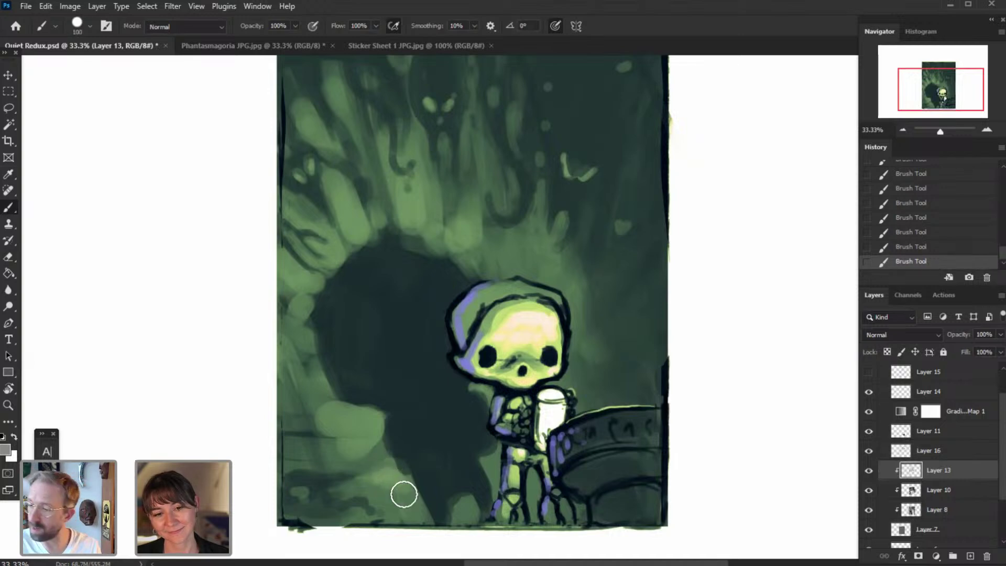
- Brush the lighter gray on the wall left of the shadow with a 175 px brush, and reduce the brush to 125 px
{"action": "key", "text": "bracketright"}
{"action": "key", "text": "bracketright"}
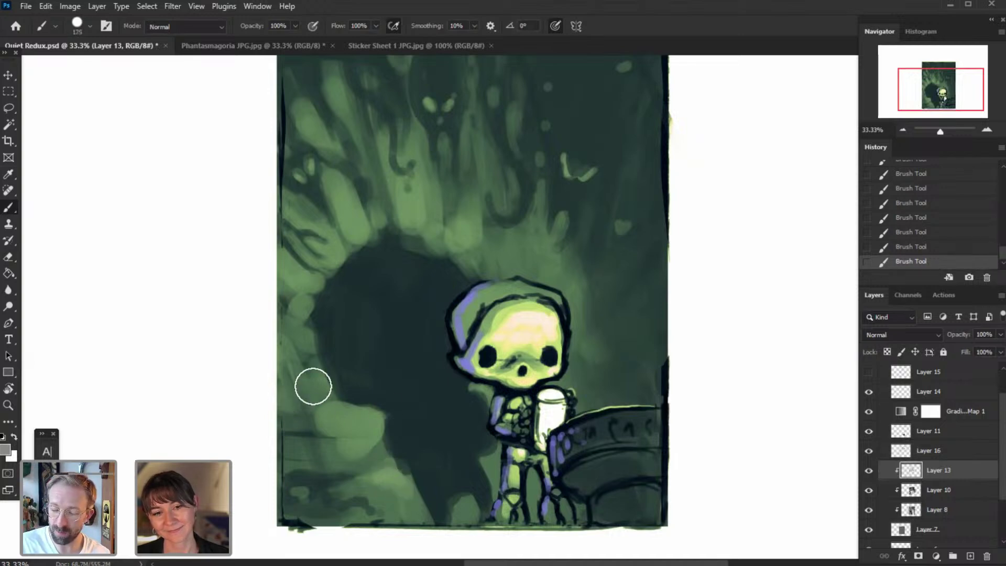
{"action": "key", "text": "bracketleft"}
{"action": "key", "text": "bracketleft"}
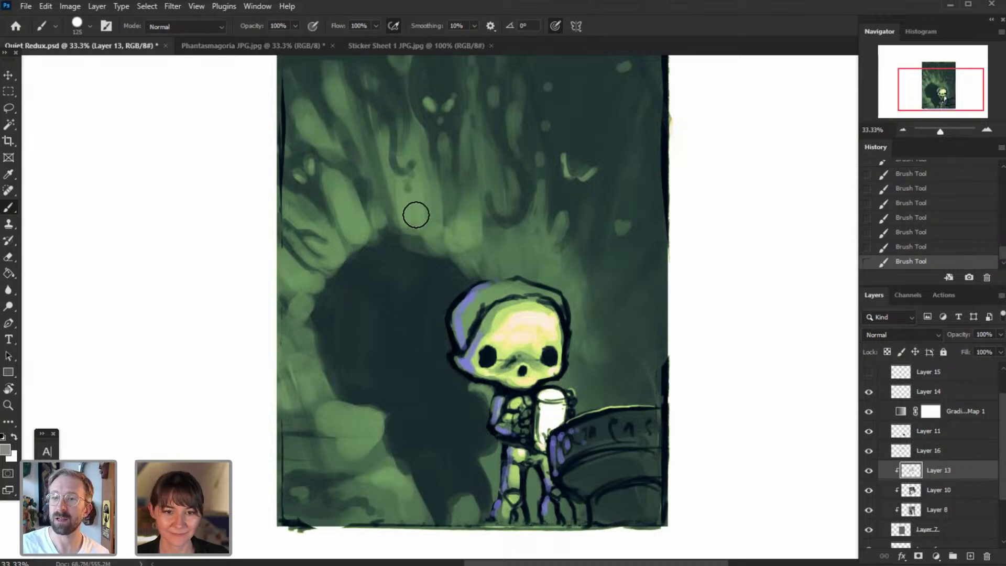
- Undo the last stroke, rebrush the wall at the shadow's upper left with a larger brush, and return it to 125 px
{"action": "key", "text": "ctrl+z"}
{"action": "key", "text": "bracketright"}
{"action": "mouse_move", "coordinate": [311, 217]}
{"action": "left_mouse_down"}
{"action": "mouse_move", "coordinate": [332, 214]}
{"action": "mouse_move", "coordinate": [332, 189]}
{"action": "left_mouse_up"}
{"action": "key", "text": "bracketleft"}
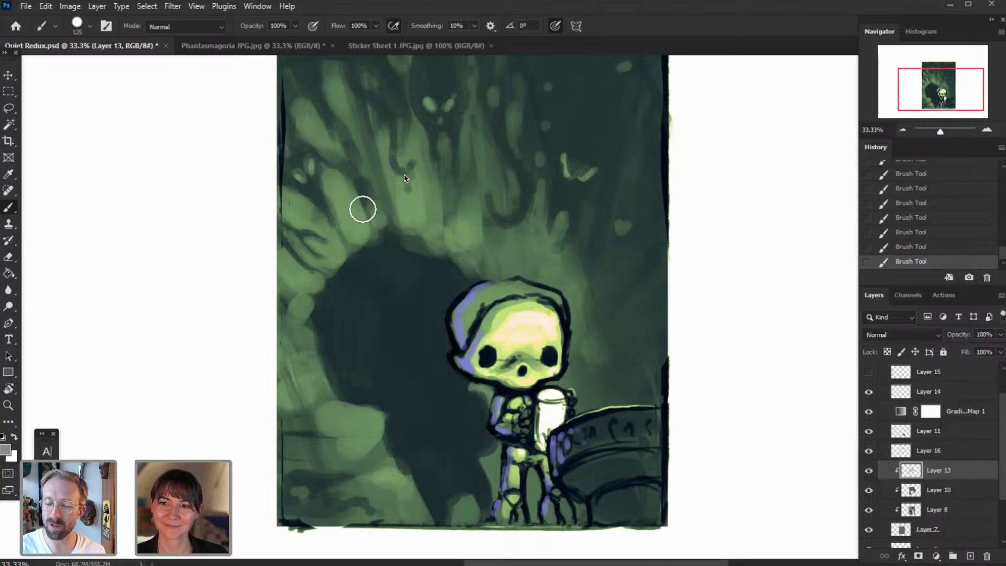
- Set the foreground color to a dark gray and retouch the shadow's upper edge with a 150 px brush
{"action": "key", "text": "bracketleft"}
{"action": "key", "text": "bracketleft"}
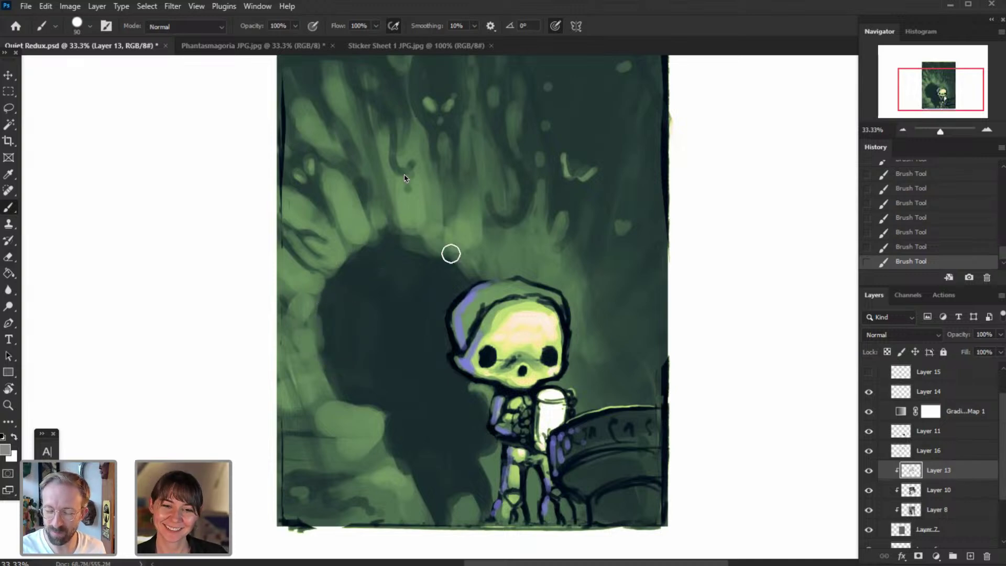
{"action": "left_click", "coordinate": [5, 450]}
{"action": "left_click", "coordinate": [591, 456]}
{"action": "left_click", "coordinate": [591, 470]}
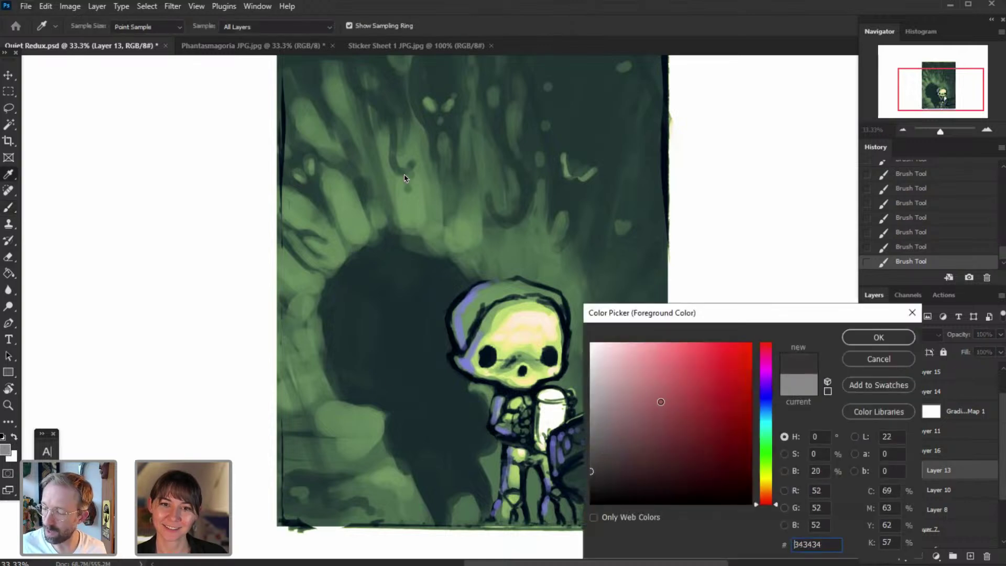
{"action": "left_click", "coordinate": [591, 482]}
{"action": "key", "text": "Return"}
{"action": "key", "text": "b"}
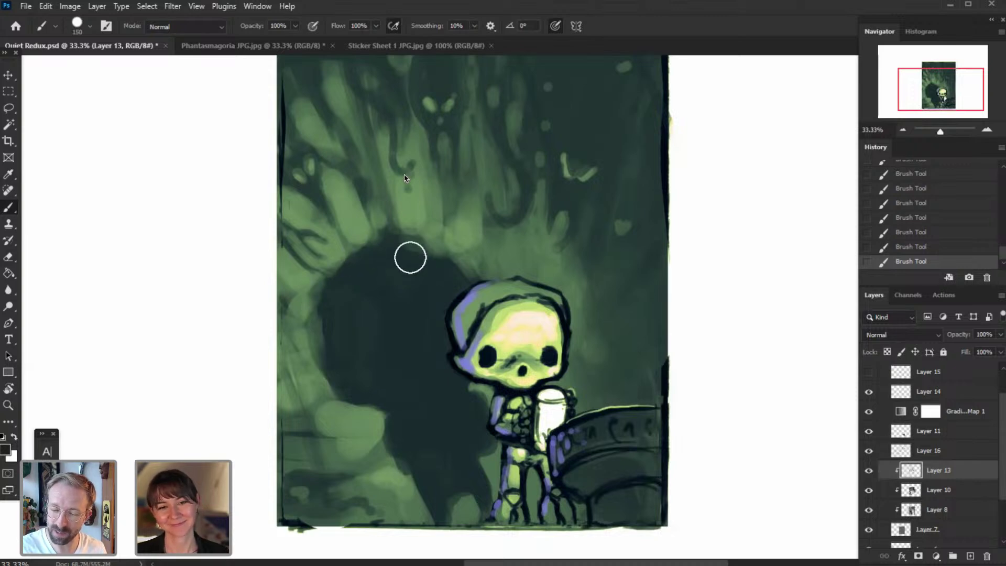
- Set the foreground color to gray 717171 and round off the wall edge around the shadow's head, reducing the brush to 80 px
{"action": "left_click", "coordinate": [5, 450]}
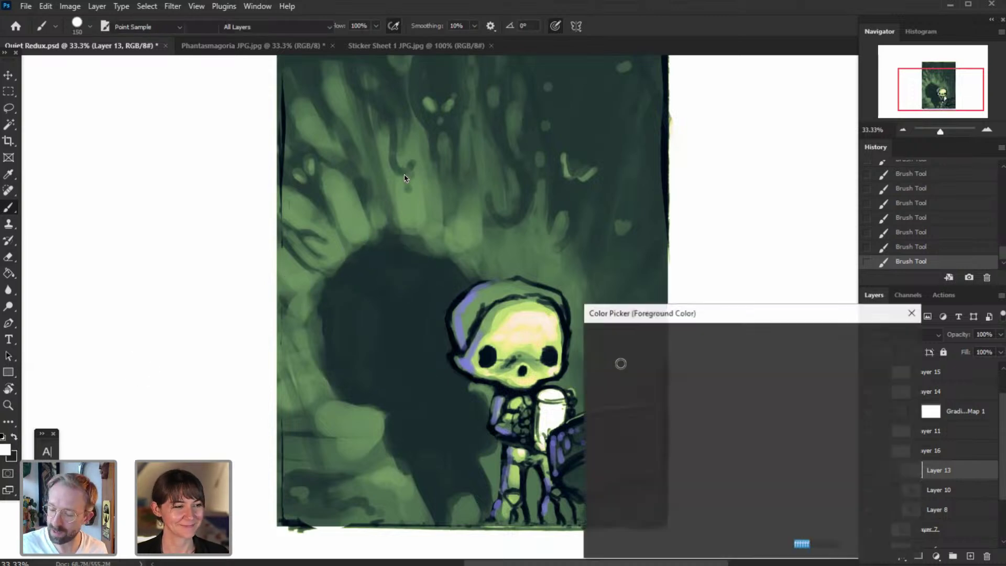
{"action": "left_click_drag", "start_coordinate": [602, 425], "coordinate": [573, 433]}
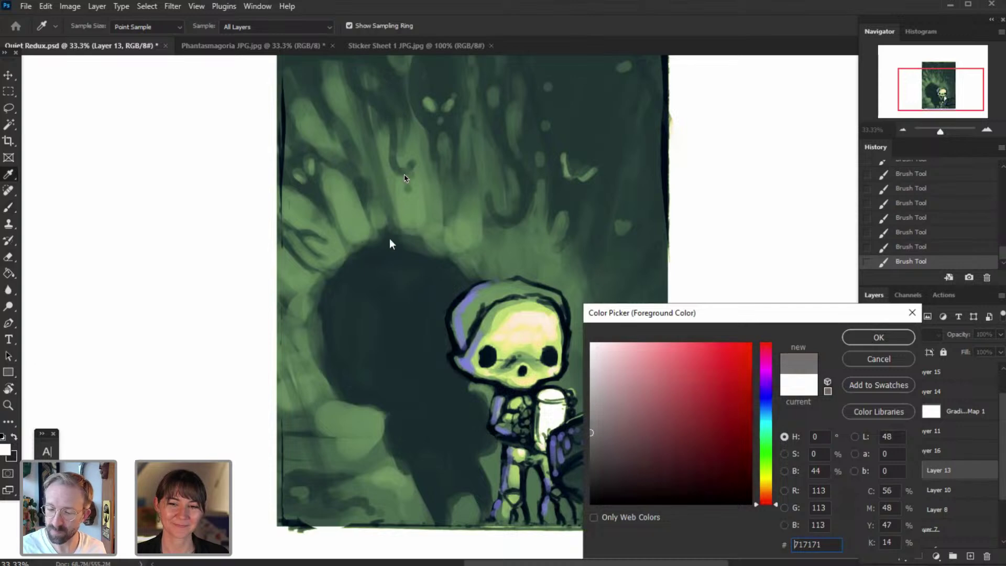
{"action": "left_click", "coordinate": [876, 339]}
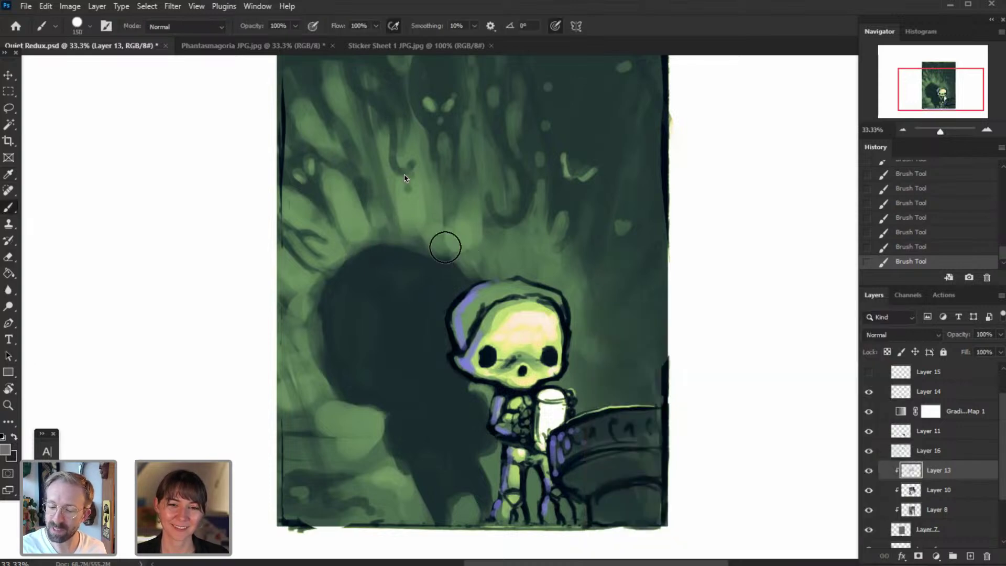
{"action": "key", "text": "bracketleft"}
{"action": "key", "text": "bracketleft"}
{"action": "key", "text": "bracketleft"}
{"action": "key", "text": "bracketleft"}
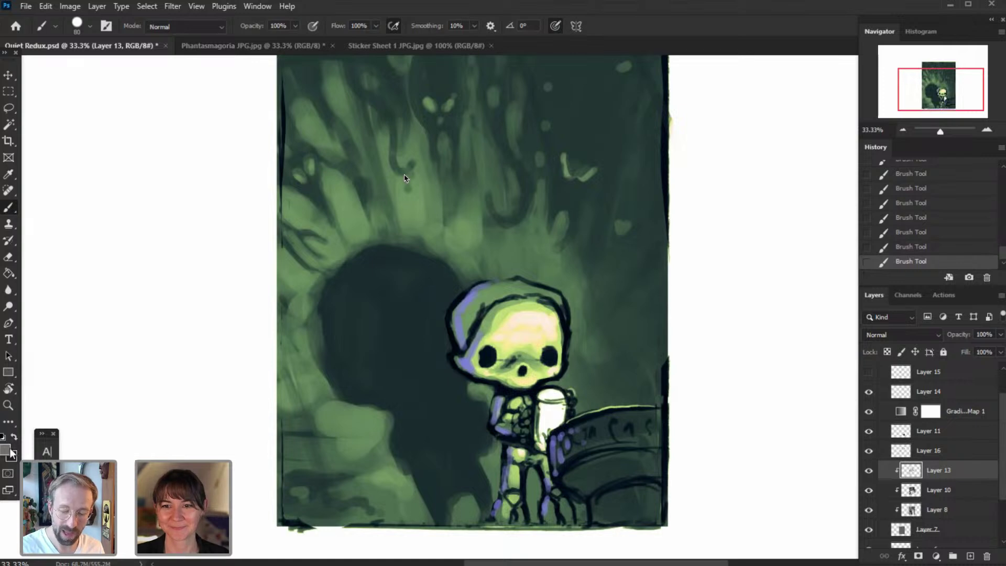
- Set the foreground color to light gray c0c0c0 and brush the wall left of the shadow's lower body at 80 px
{"action": "left_click", "coordinate": [5, 450]}
{"action": "left_click", "coordinate": [591, 383]}
{"action": "left_click", "coordinate": [886, 341]}
{"action": "key", "text": "Return"}
{"action": "left_click", "coordinate": [396, 474]}
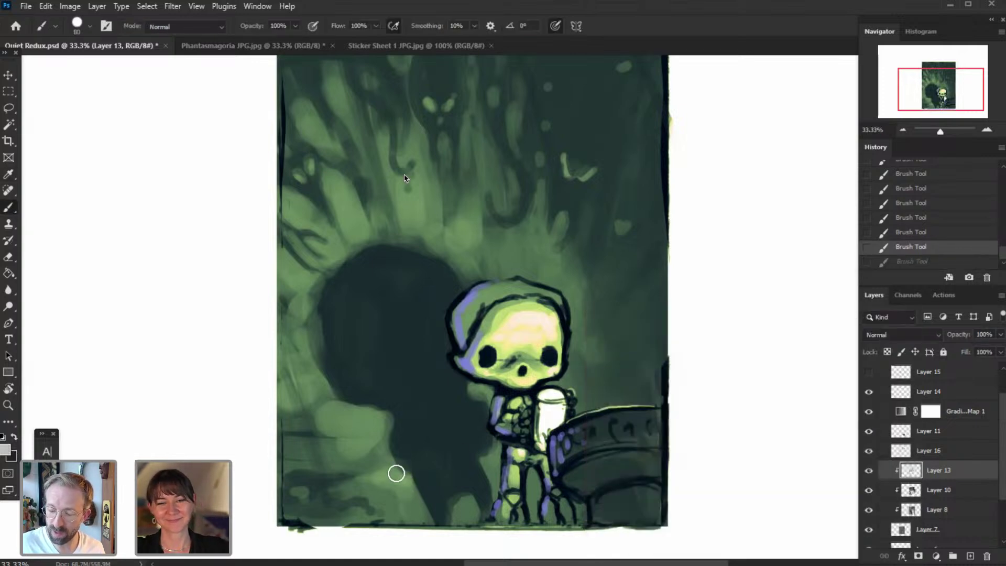
- Switch to a slightly darker gray, brush the wall beside the shadow's lower body, and reduce the brush to 60 px
{"action": "left_click", "coordinate": [5, 449]}
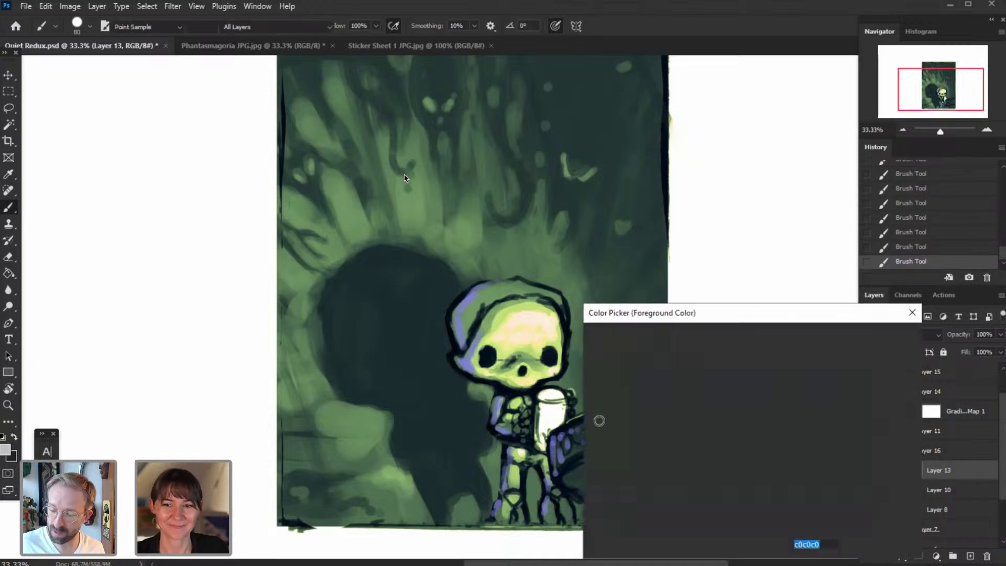
{"action": "left_click", "coordinate": [595, 405]}
{"action": "left_click", "coordinate": [879, 341]}
{"action": "mouse_move", "coordinate": [385, 430]}
{"action": "left_mouse_down"}
{"action": "mouse_move", "coordinate": [382, 458]}
{"action": "mouse_move", "coordinate": [374, 443]}
{"action": "left_mouse_up"}
{"action": "key", "text": "]"}
{"action": "key", "text": "]"}
{"action": "key", "text": "]"}
{"action": "key", "text": "]"}
{"action": "key", "text": "["}
{"action": "key", "text": "["}
{"action": "key", "text": "["}
{"action": "key", "text": "["}
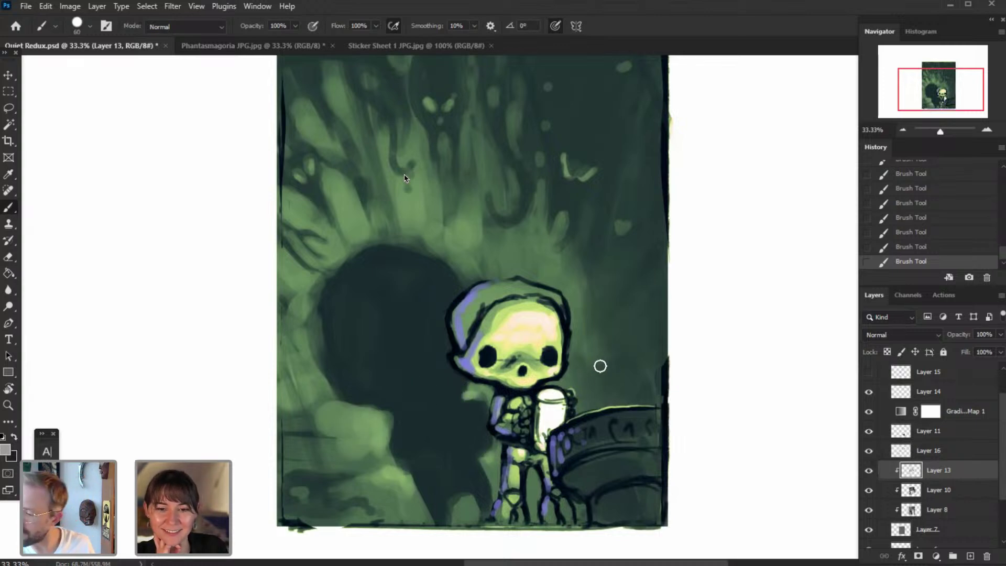
- Compare earlier brush states in the history and return to the latest state
{"action": "left_click", "coordinate": [917, 204]}
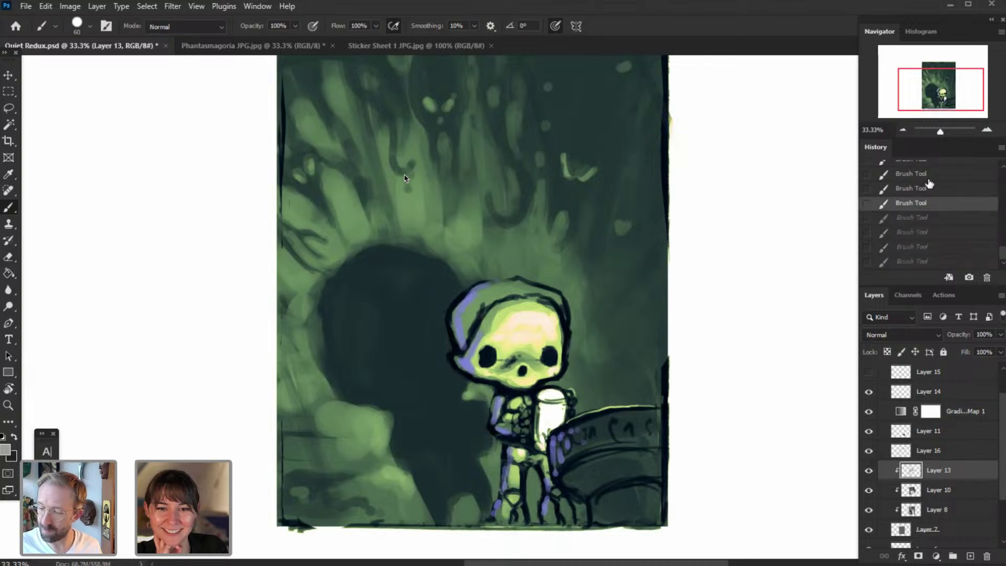
{"action": "left_click", "coordinate": [929, 179]}
{"action": "left_click", "coordinate": [922, 261]}
- Enlarge the brush to 250 px, check Layer 6 by toggling its visibility, and make it the active layer
{"action": "key", "text": "bracketright"}
{"action": "key", "text": "bracketright"}
{"action": "key", "text": "bracketright"}
{"action": "key", "text": "bracketright"}
{"action": "key", "text": "bracketright"}
{"action": "key", "text": "bracketright"}
{"action": "key", "text": "bracketright"}
{"action": "key", "text": "bracketright"}
{"action": "key", "text": "bracketright"}
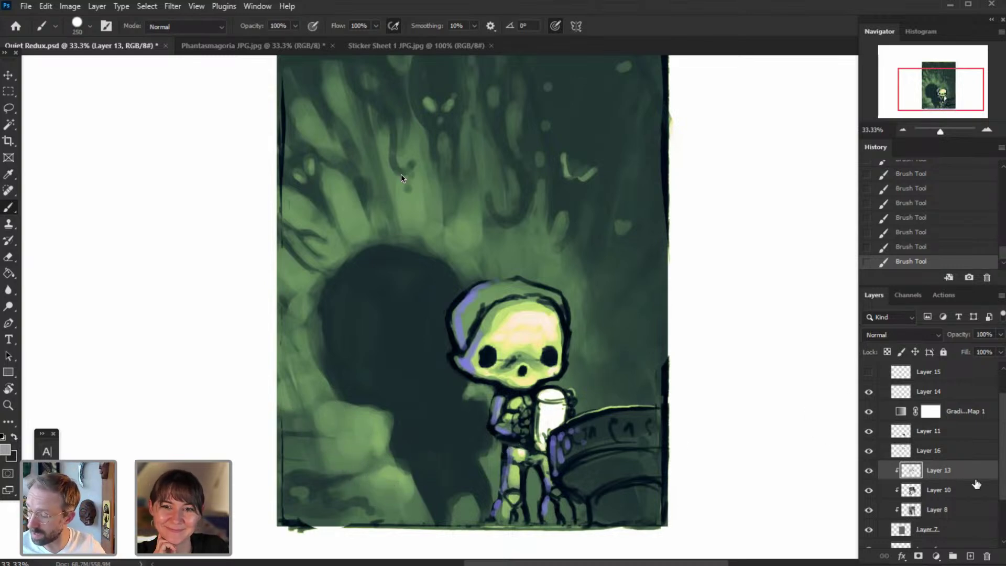
{"action": "scroll", "coordinate": [976, 483], "scroll_direction": "down", "scroll_amount": 2}
{"action": "left_click", "coordinate": [870, 507]}
{"action": "left_click", "coordinate": [870, 508]}
{"action": "left_click", "coordinate": [870, 508]}
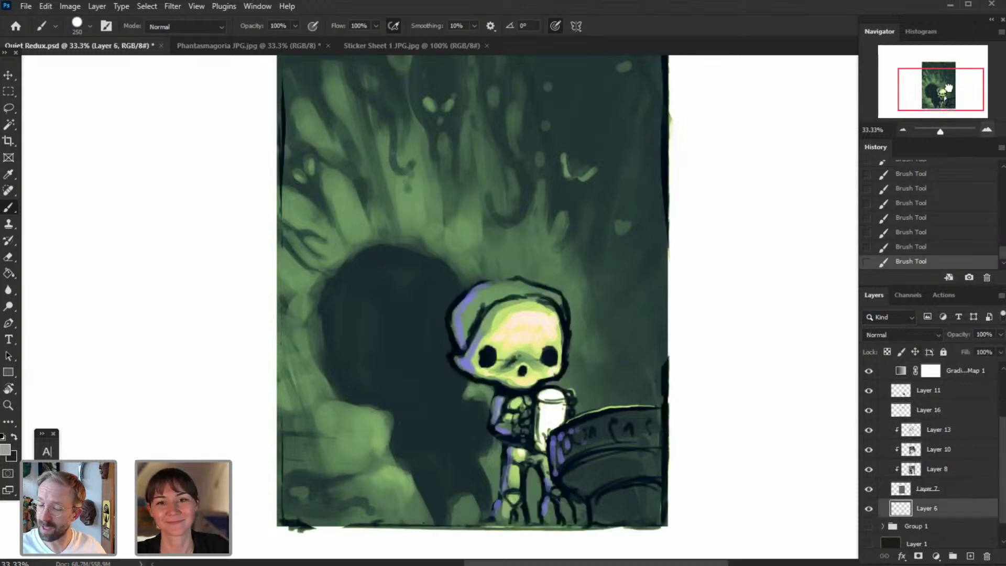
- Thin the line art along the hood's left outline and inner rim on Layer 6 with a 50 px eraser
{"action": "key", "text": "ctrl+plus"}
{"action": "left_click_drag", "start_coordinate": [950, 88], "coordinate": [950, 94]}
{"action": "key", "text": "e"}
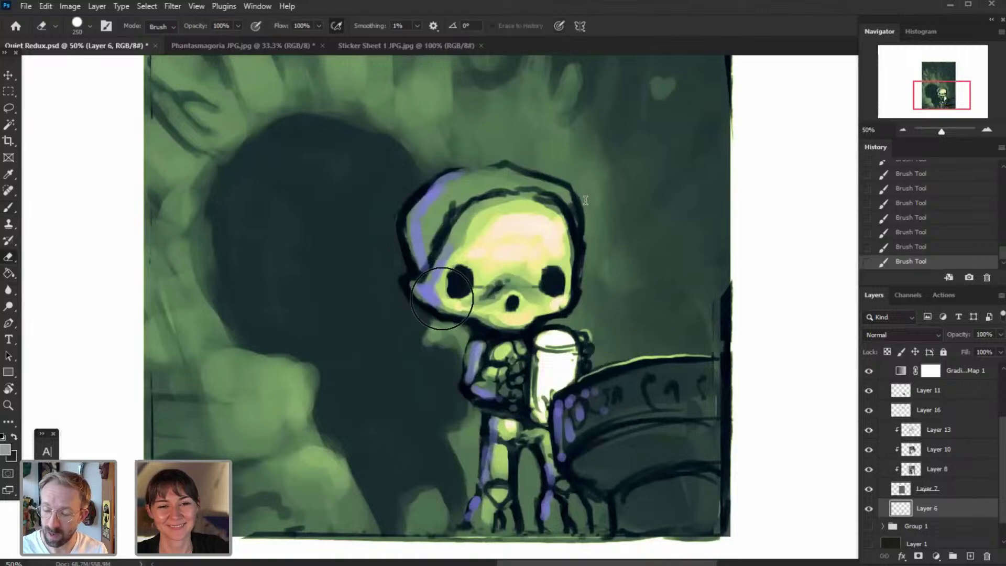
{"action": "left_click_drag", "start_coordinate": [396, 288], "coordinate": [411, 221]}
{"action": "mouse_move", "coordinate": [410, 224]}
{"action": "left_mouse_down"}
{"action": "mouse_move", "coordinate": [414, 238]}
{"action": "mouse_move", "coordinate": [422, 200]}
{"action": "mouse_move", "coordinate": [410, 221]}
{"action": "left_mouse_up"}
{"action": "left_click_drag", "start_coordinate": [412, 212], "coordinate": [428, 191]}
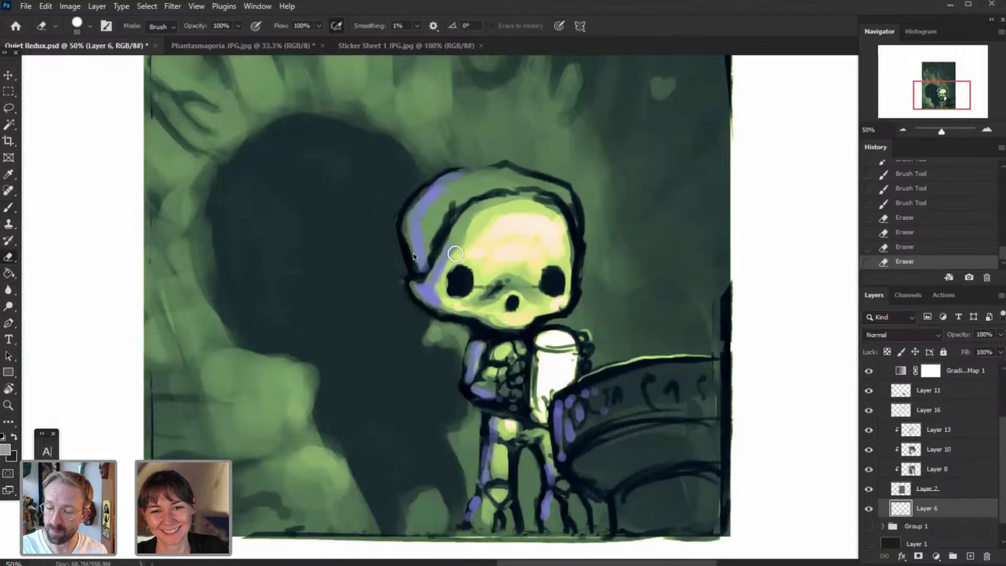
{"action": "left_click_drag", "start_coordinate": [435, 229], "coordinate": [452, 202]}
{"action": "left_click_drag", "start_coordinate": [452, 202], "coordinate": [435, 229]}
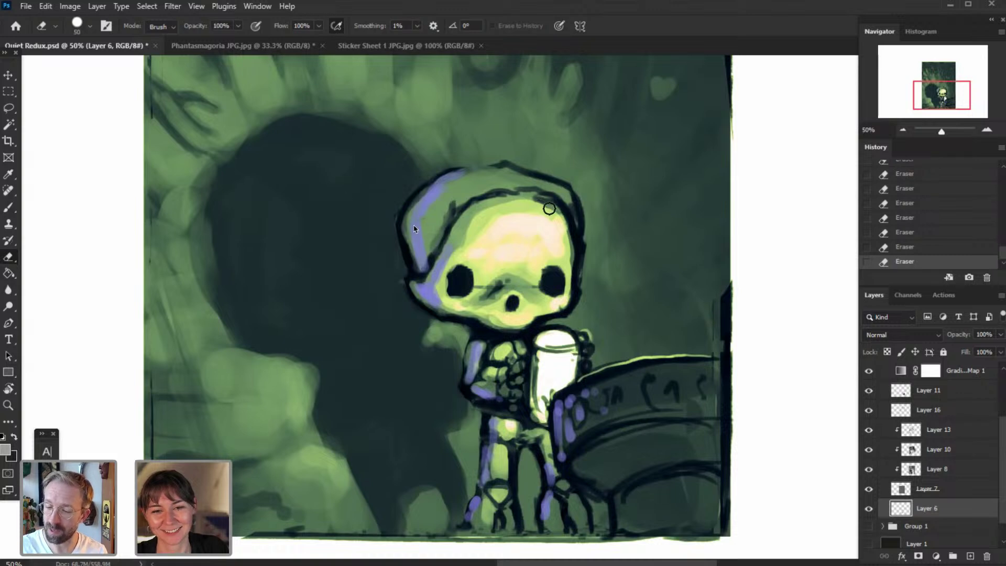
- Erase parts of the hood's line art above the forehead to thin it
{"action": "left_click_drag", "start_coordinate": [481, 190], "coordinate": [556, 197]}
{"action": "key", "text": "bracketright"}
{"action": "left_click_drag", "start_coordinate": [496, 173], "coordinate": [569, 193]}
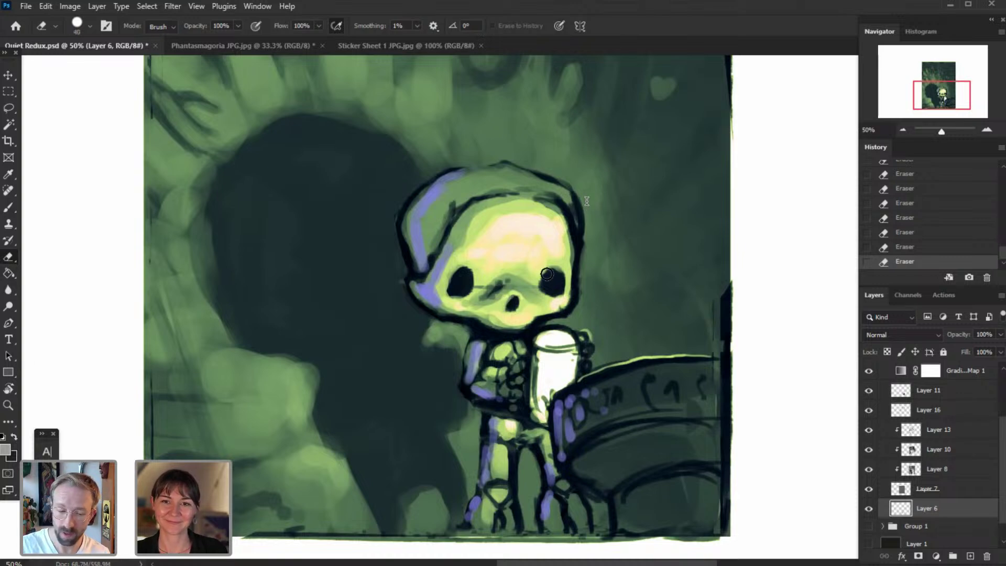
- Sample the dark outline color, reduce the brush to 60 px, and round out both of the skull's eye sockets
{"action": "left_click", "coordinate": [9, 210]}
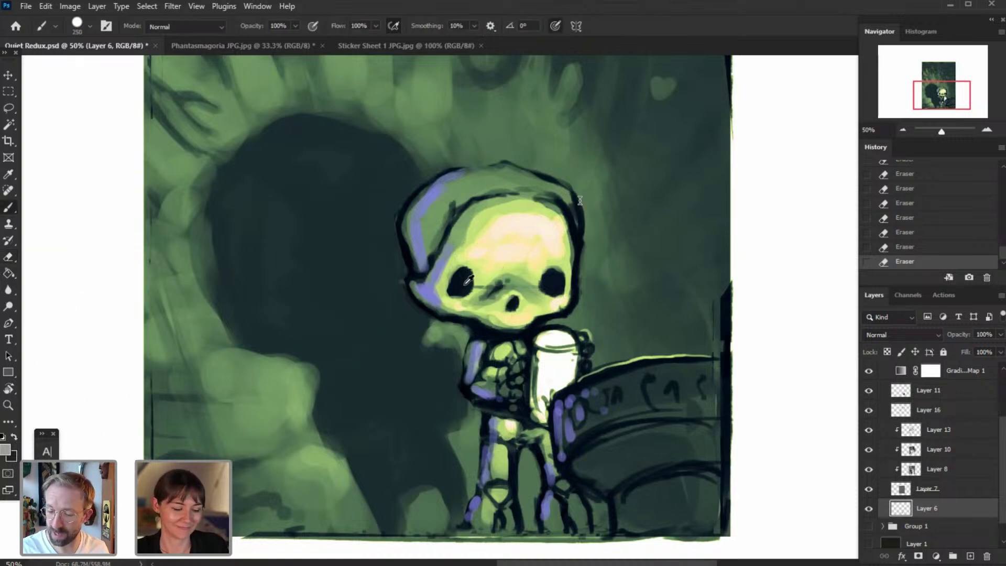
{"action": "key", "text": "bracketleft"}
{"action": "key", "text": "bracketleft"}
{"action": "key", "text": "bracketleft"}
{"action": "key", "text": "bracketleft"}
{"action": "key", "text": "bracketleft"}
{"action": "key", "text": "bracketleft"}
{"action": "key", "text": "bracketleft"}
{"action": "left_click_drag", "start_coordinate": [461, 281], "coordinate": [464, 285]}
{"action": "left_click_drag", "start_coordinate": [464, 284], "coordinate": [465, 282]}
{"action": "left_click_drag", "start_coordinate": [465, 282], "coordinate": [463, 286]}
{"action": "key", "text": "bracketleft"}
{"action": "key", "text": "bracketleft"}
{"action": "left_click_drag", "start_coordinate": [553, 290], "coordinate": [552, 282]}
{"action": "left_click_drag", "start_coordinate": [552, 286], "coordinate": [548, 285]}
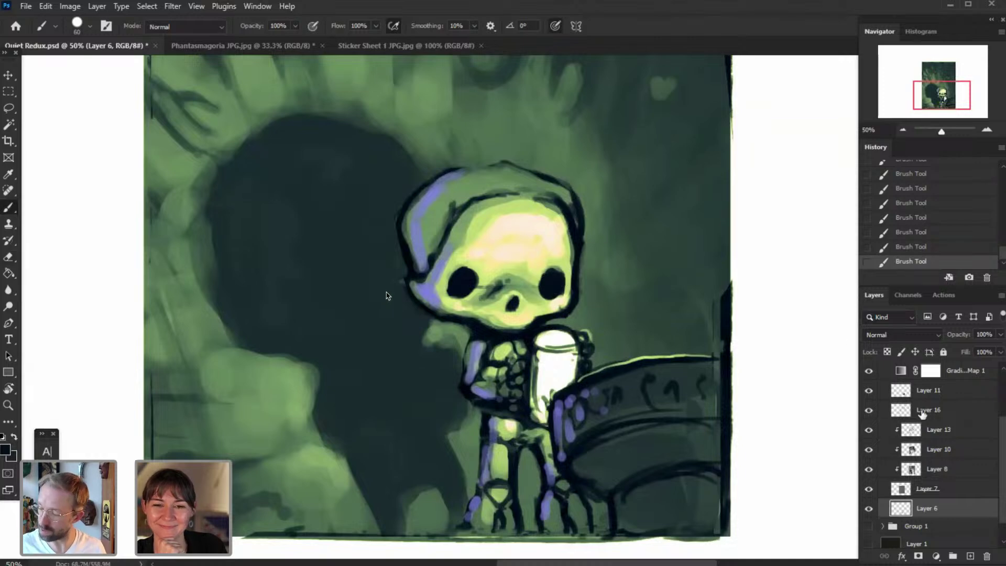
- Hide Gradient Map 1, sample the skull's light gray, and retouch the right eye socket with a 25 px brush
{"action": "left_click", "coordinate": [869, 371]}
{"action": "key", "text": "x"}
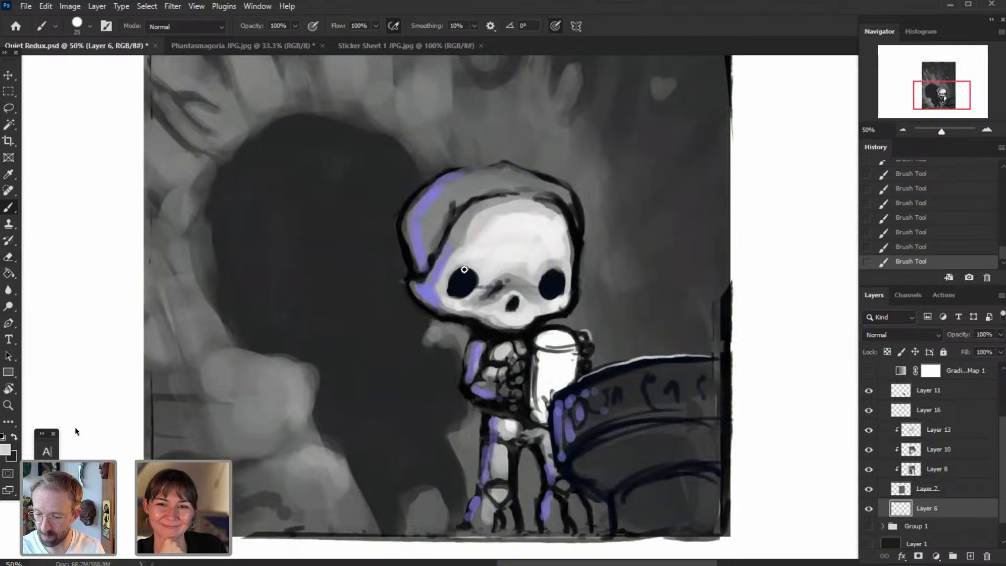
{"action": "left_click", "coordinate": [549, 248], "text": "alt"}
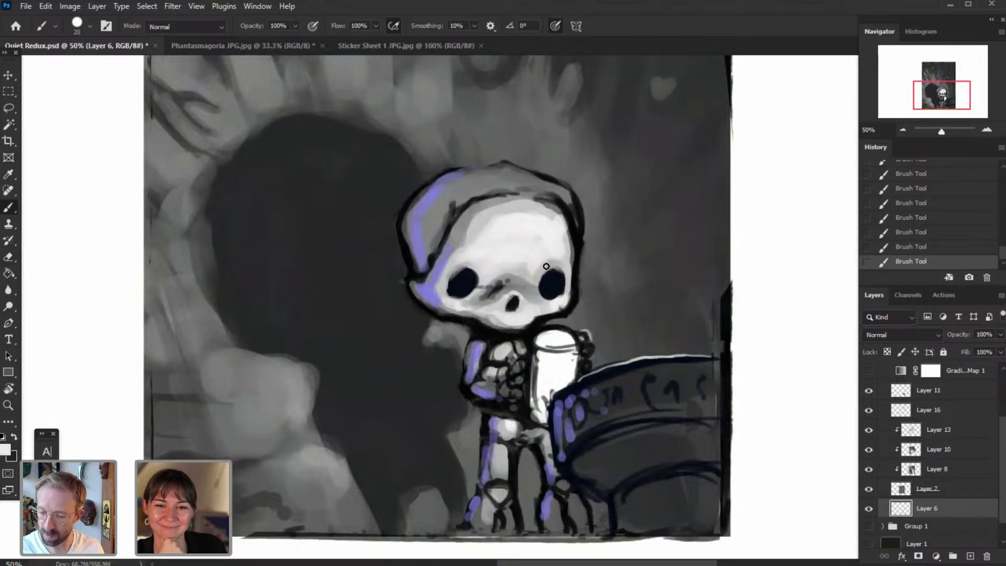
{"action": "left_click", "coordinate": [572, 268], "text": "alt"}
{"action": "mouse_move", "coordinate": [567, 283]}
{"action": "left_mouse_down"}
{"action": "mouse_move", "coordinate": [562, 301]}
{"action": "mouse_move", "coordinate": [555, 286]}
{"action": "left_mouse_up"}
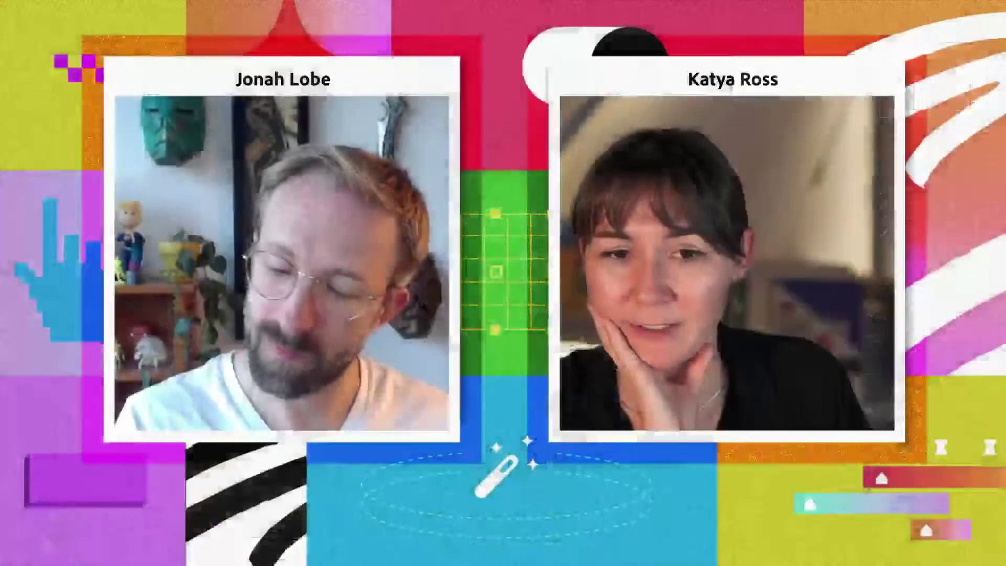